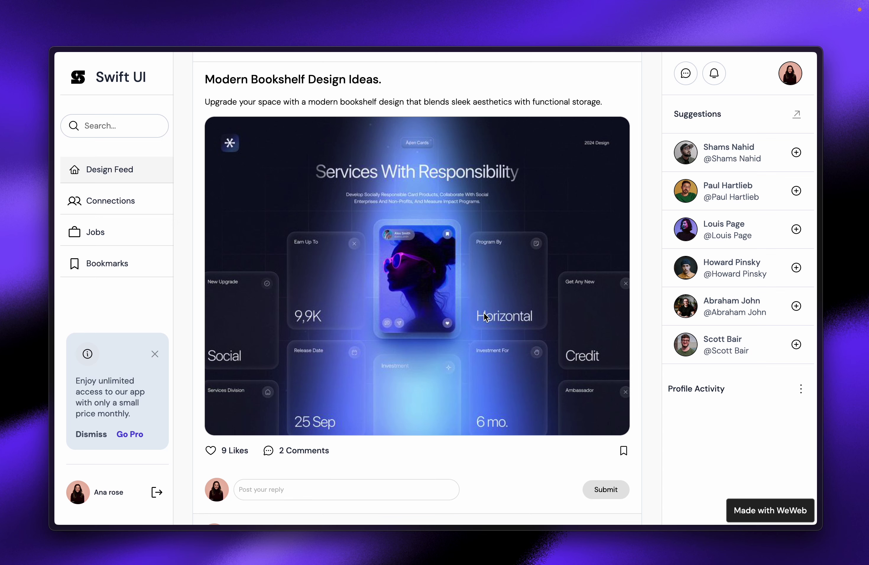
Step: Review the "Modern Bookshelf Design Ideas" post in the design feed together with its comments
scroll(484, 315, down, 3)
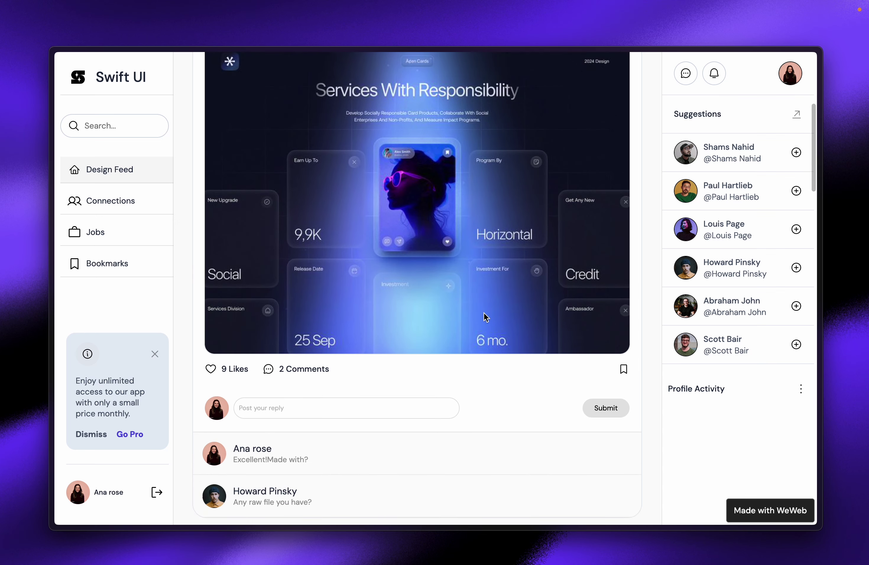
scroll(486, 318, down, 1)
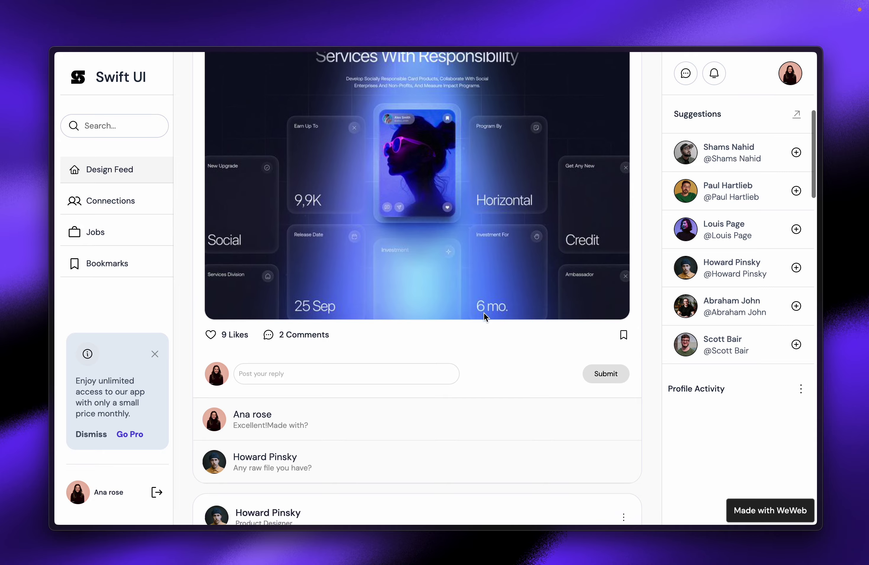
scroll(484, 315, up, 12)
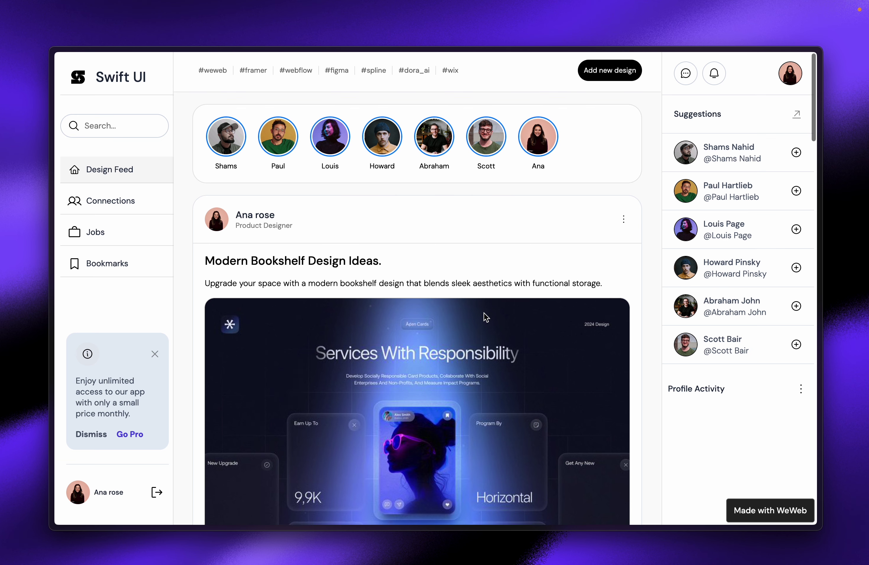
scroll(485, 316, down, 1)
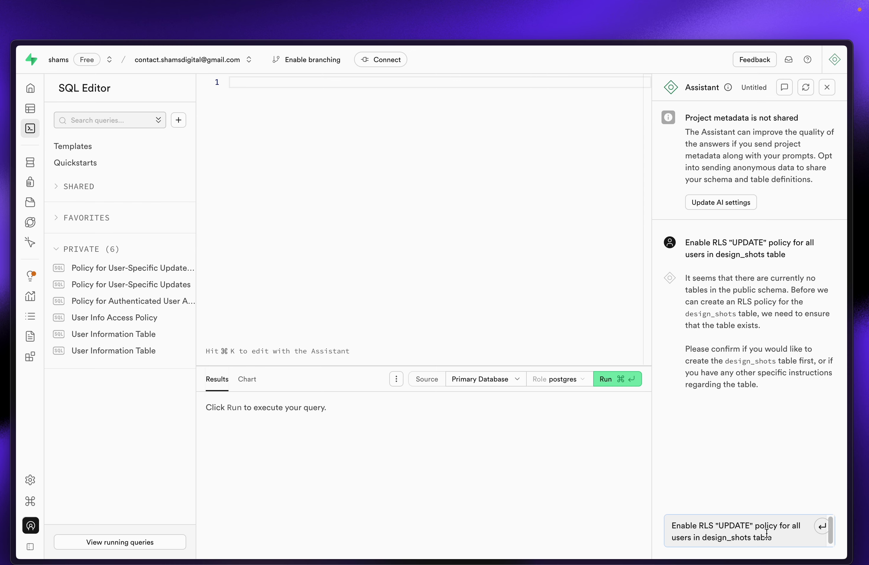
Step: Ask the Supabase assistant to "Enable RLS "UPDATE" policy for all users in design_shots table. Create SQL" and review the SQL it generates
click(795, 537)
text(. Create S)
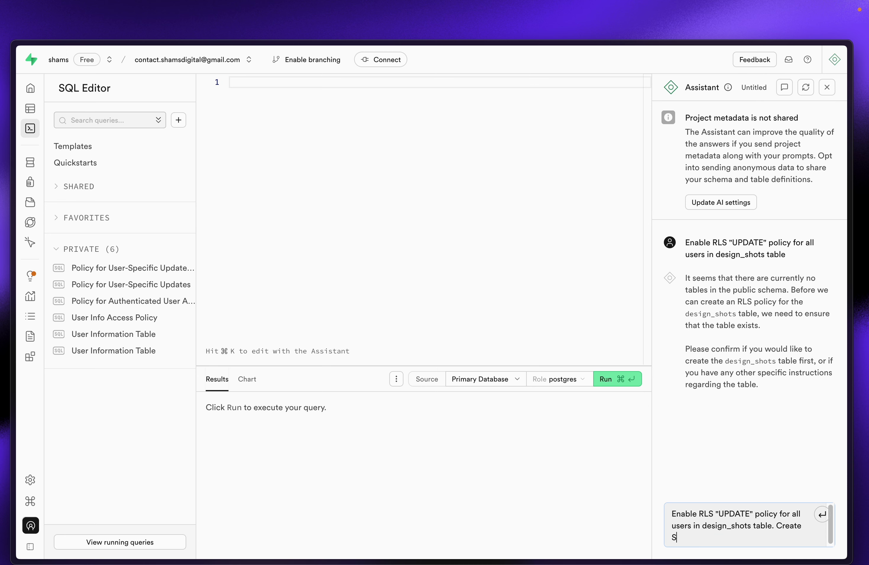
text(QL)
key(Return)
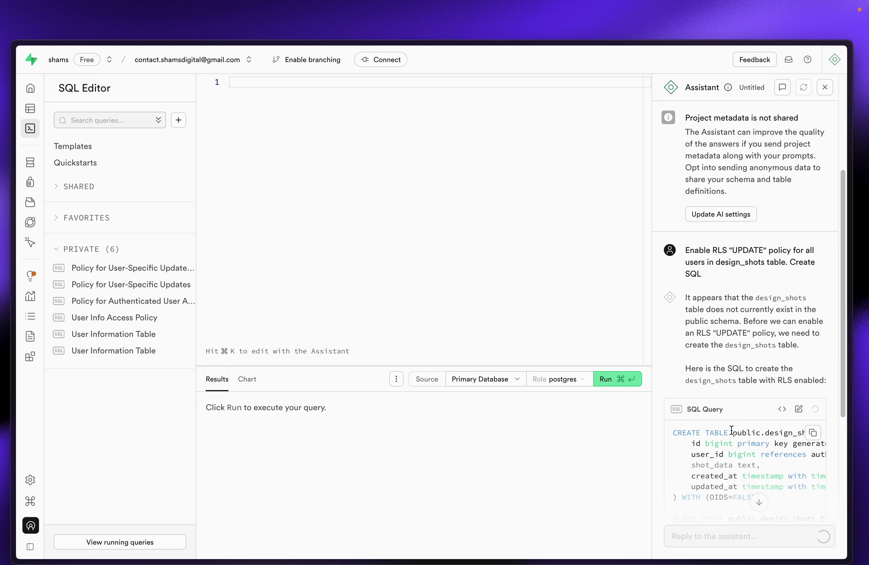
scroll(775, 324, up, 1)
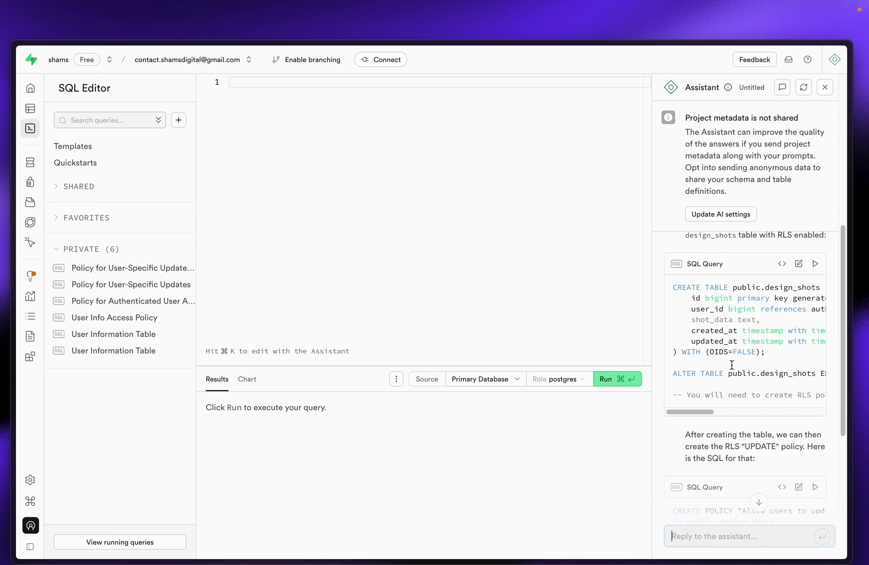
scroll(721, 397, down, 5)
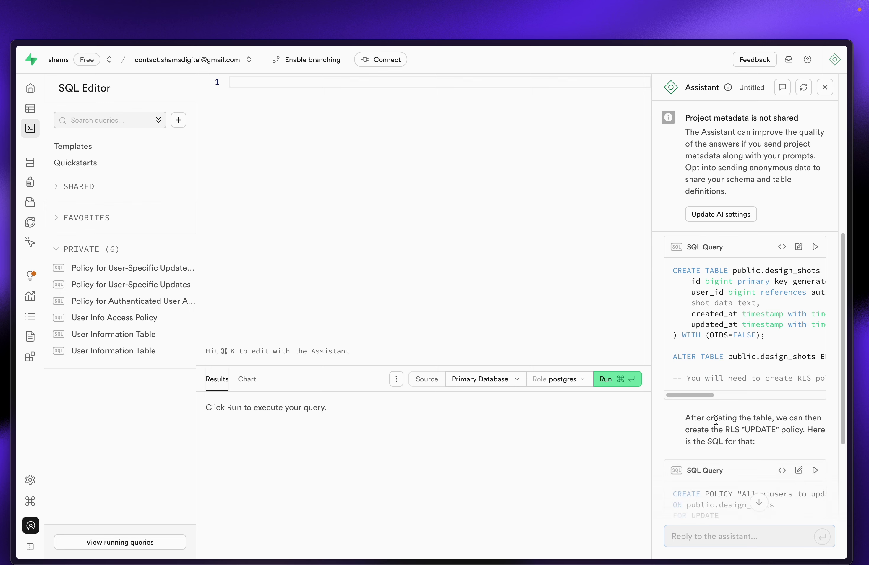
drag(713, 471, 690, 471)
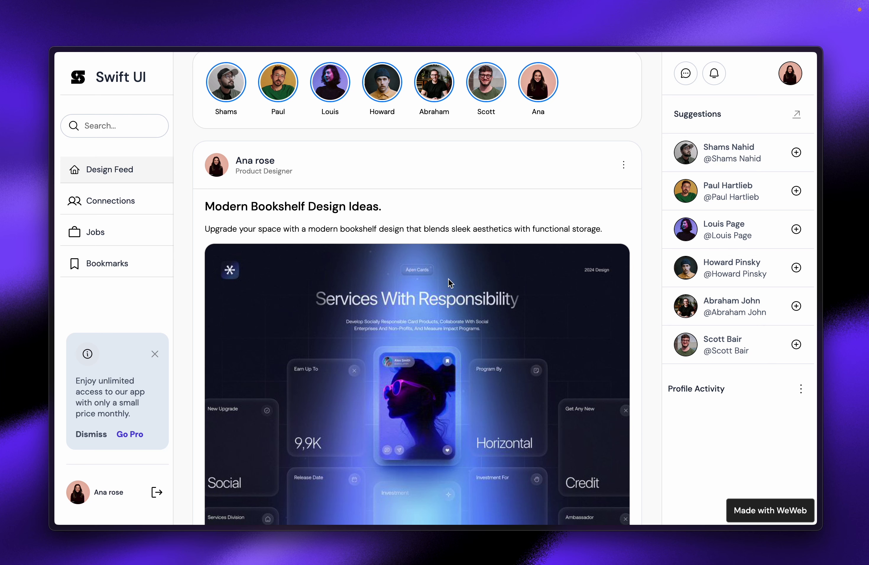
Step: Highlight the signed-in user's name in the Swift UI app, and switch to Supabase to examine the users table of the auth schema
click(95, 493)
drag(95, 494, 124, 492)
mouse_move(1, 364)
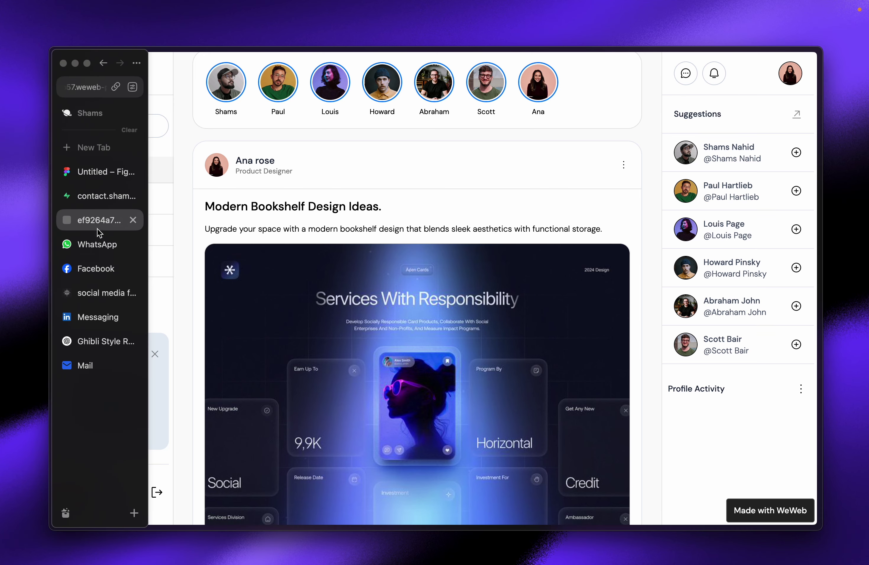
click(92, 200)
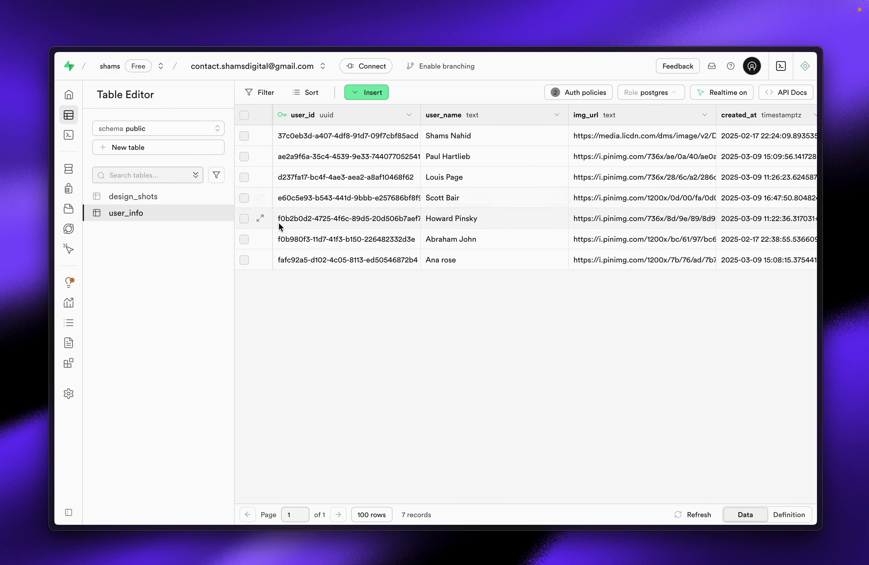
click(156, 132)
click(110, 171)
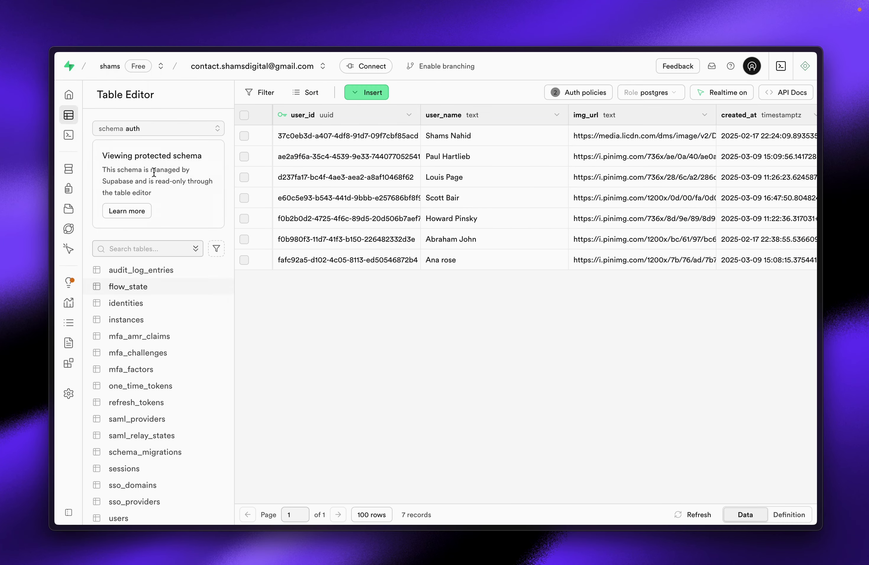
scroll(187, 266, down, 2)
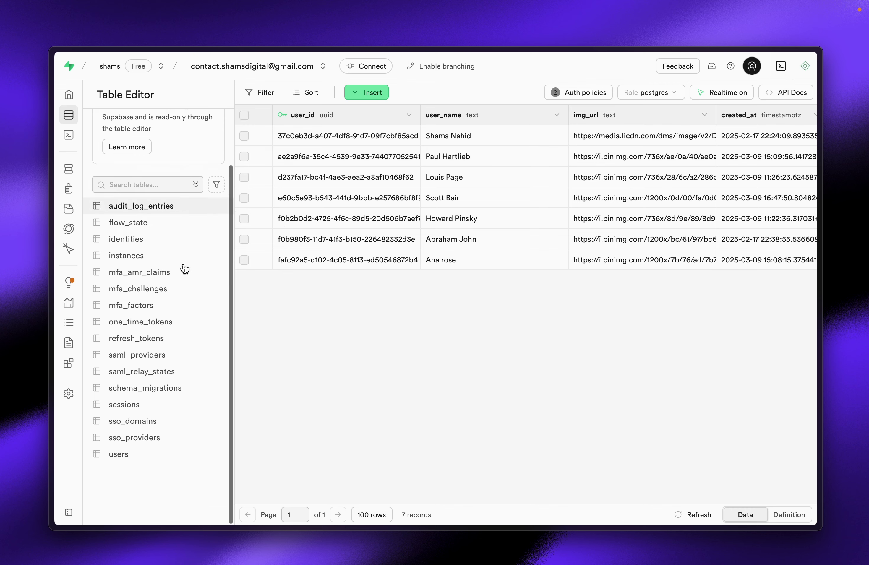
click(141, 457)
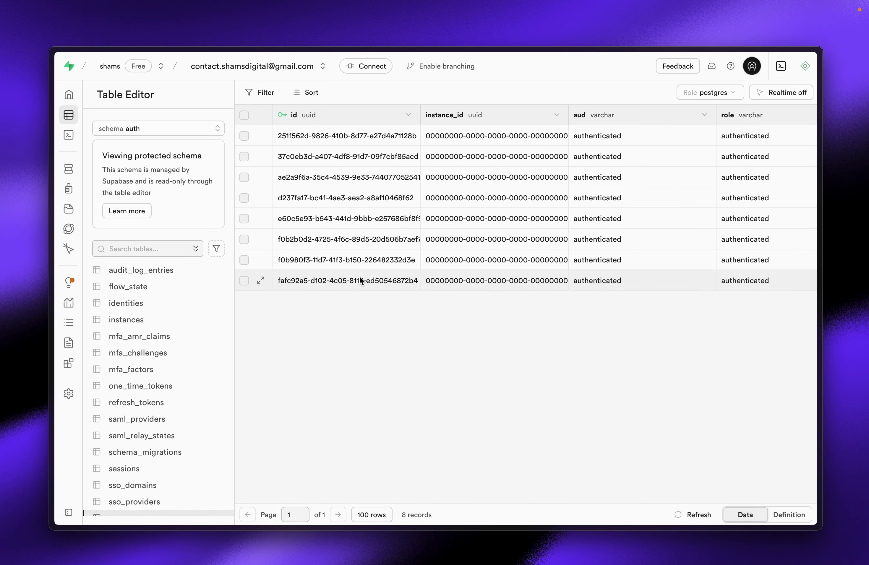
scroll(617, 249, right, 5)
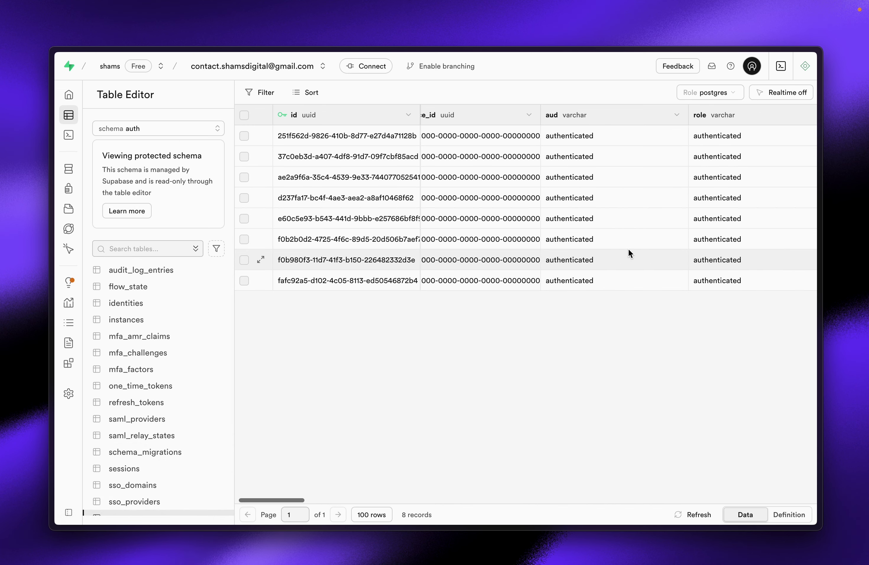
scroll(628, 248, right, 5)
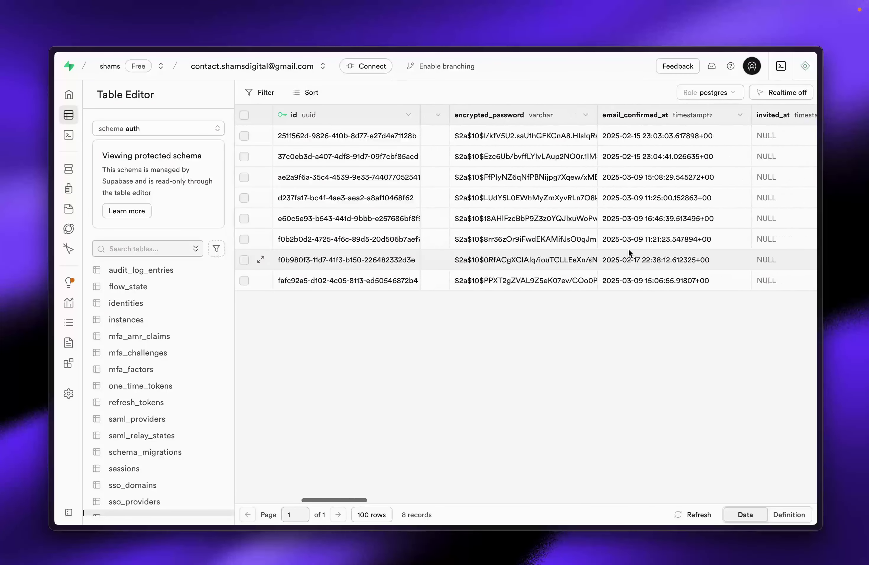
scroll(628, 249, left, 10)
Step: Switch to the public schema and examine the columns of the user_info table
click(190, 135)
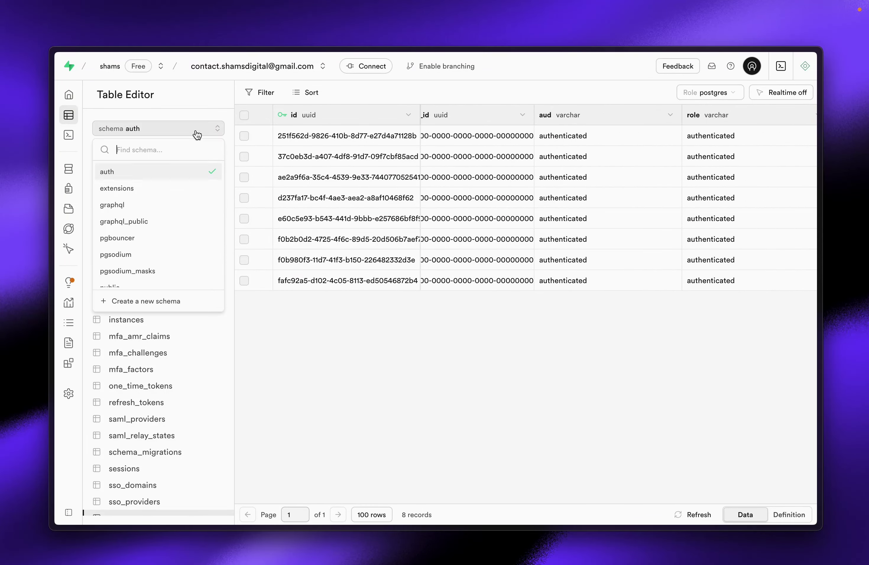
scroll(161, 256, down, 2)
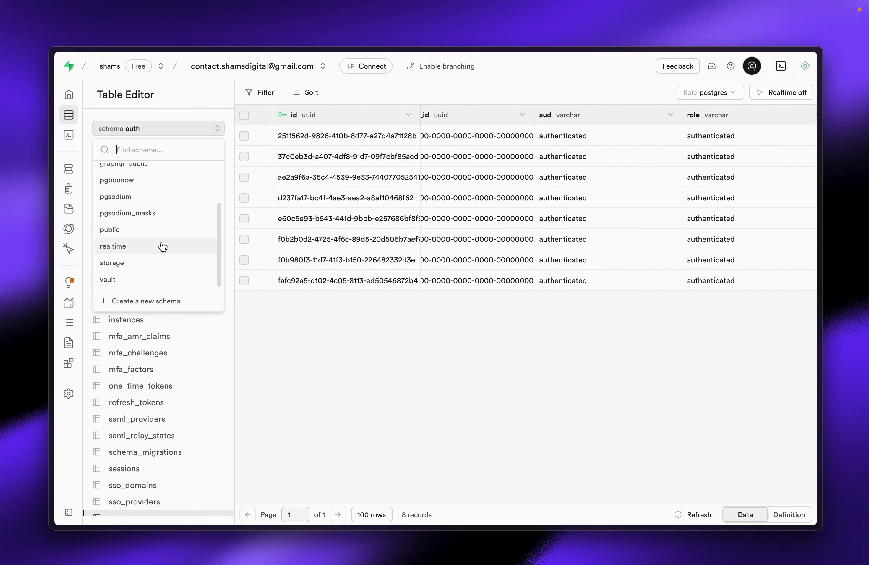
click(158, 228)
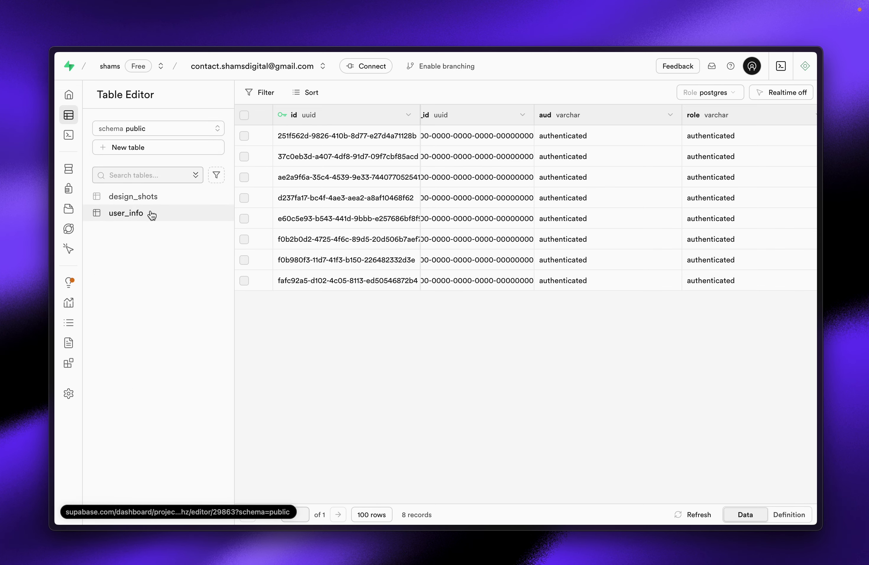
click(151, 214)
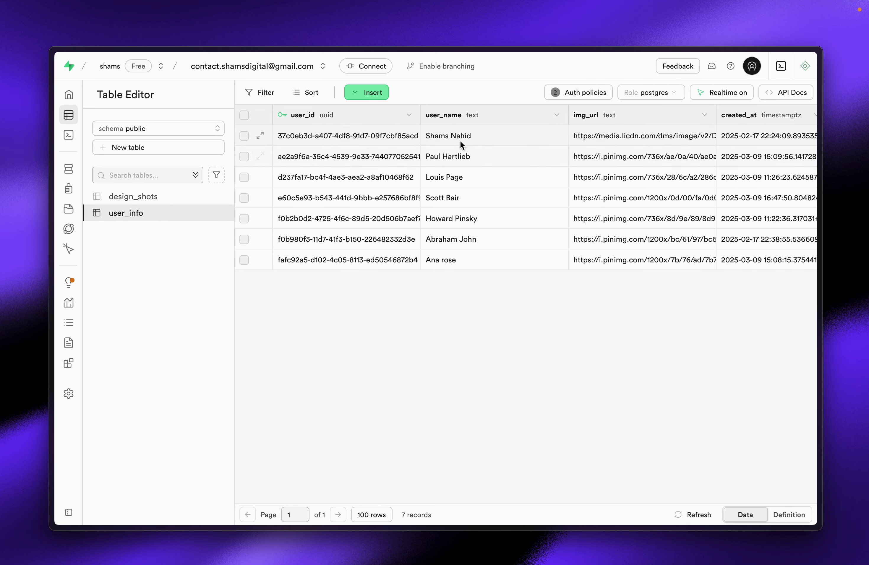
scroll(654, 227, right, 3)
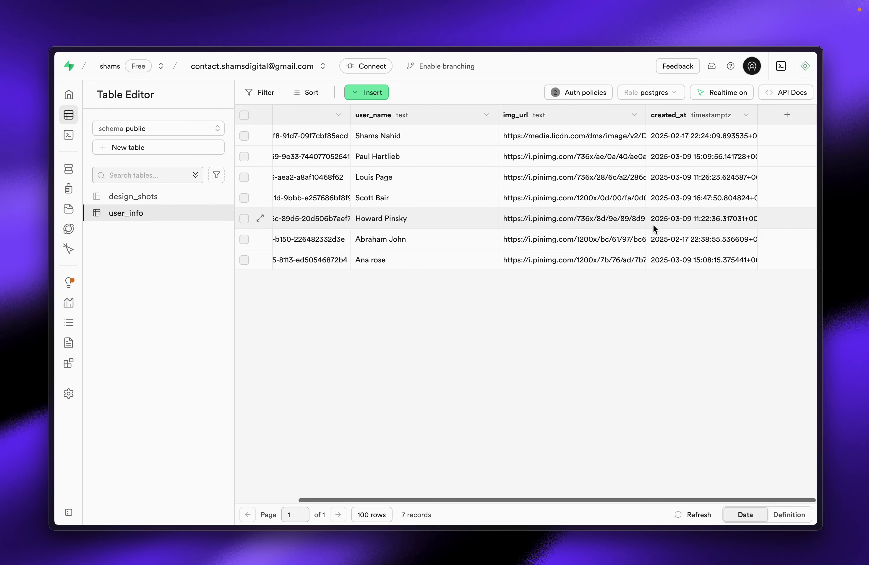
scroll(653, 227, left, 3)
Step: Check the signed-in user's profile in the Swift UI feed against the user_info table in Supabase
mouse_move(3, 296)
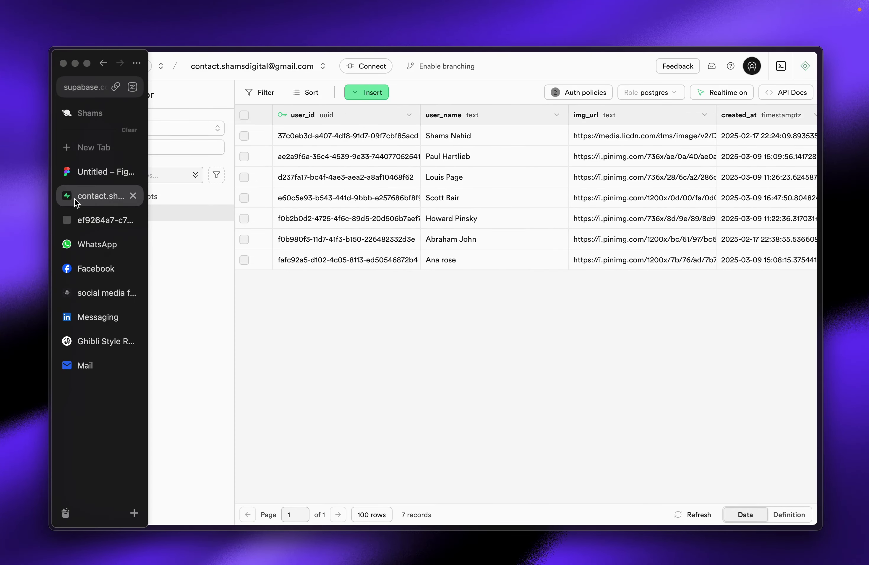
click(84, 216)
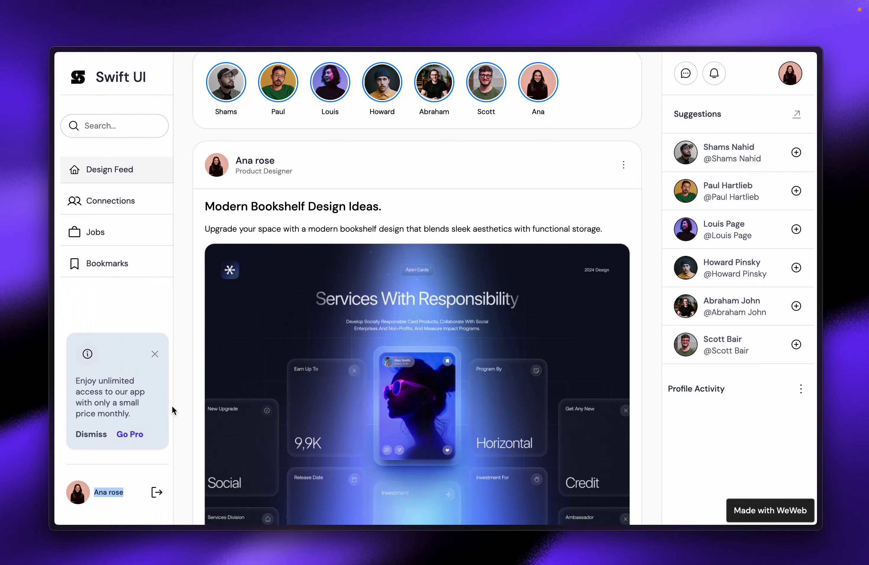
click(180, 430)
scroll(180, 431, up, 3)
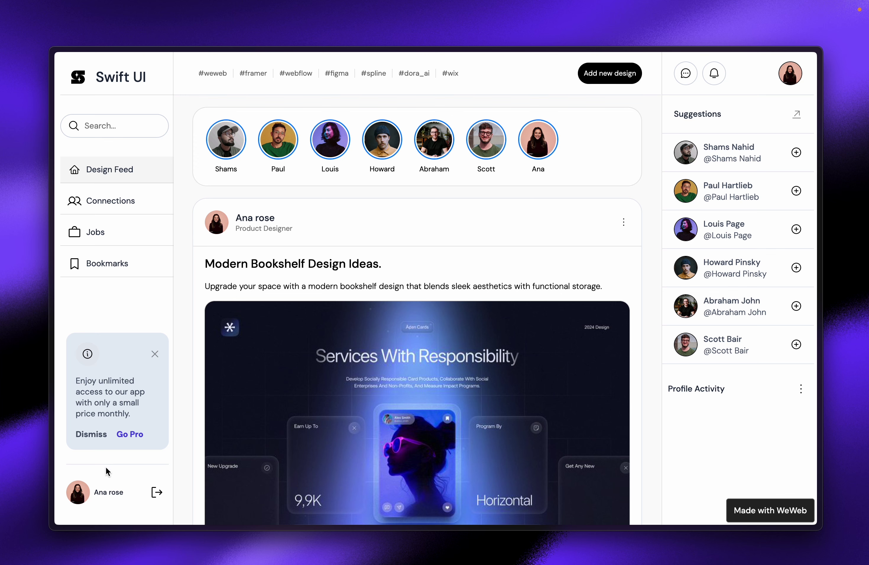
mouse_move(2, 269)
click(92, 198)
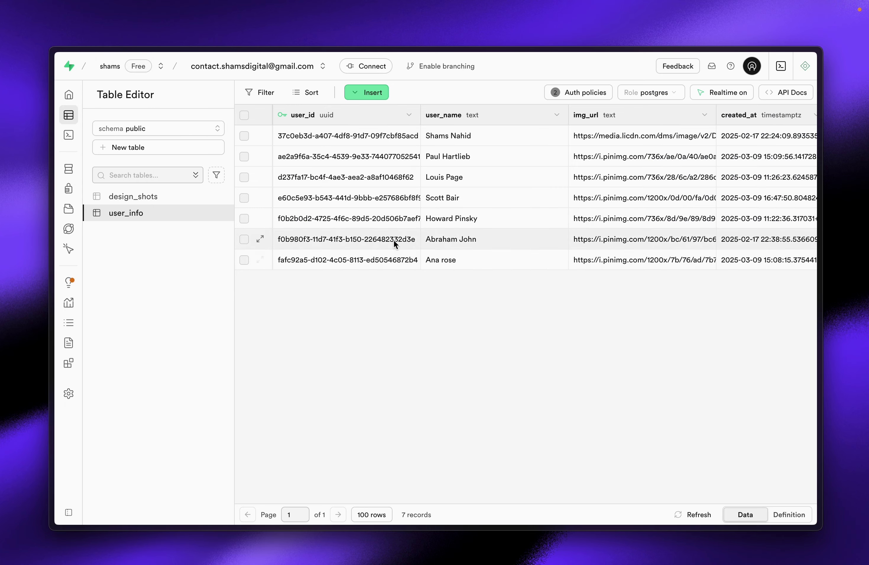
Step: Return to the Swift UI app, view the form for adding a new design, and close it without saving
mouse_move(64, 183)
click(86, 217)
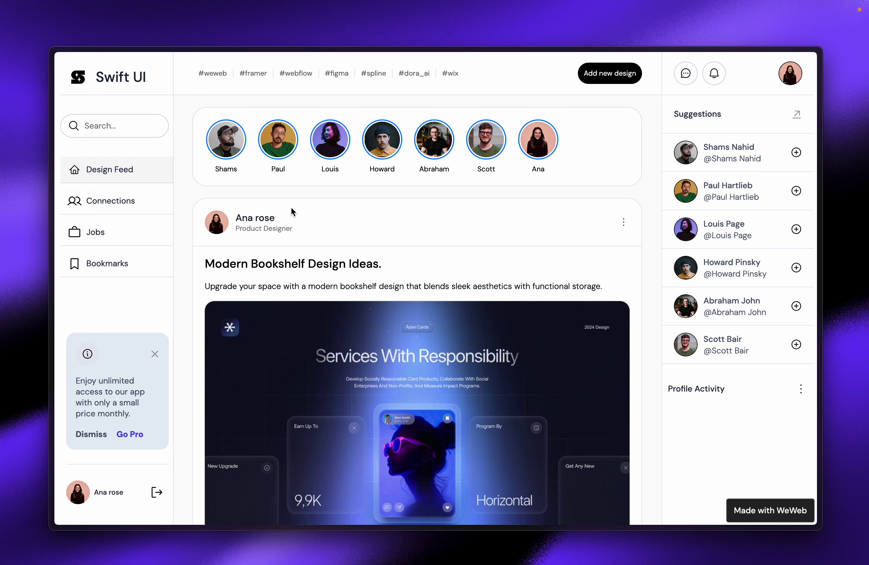
click(619, 74)
click(414, 225)
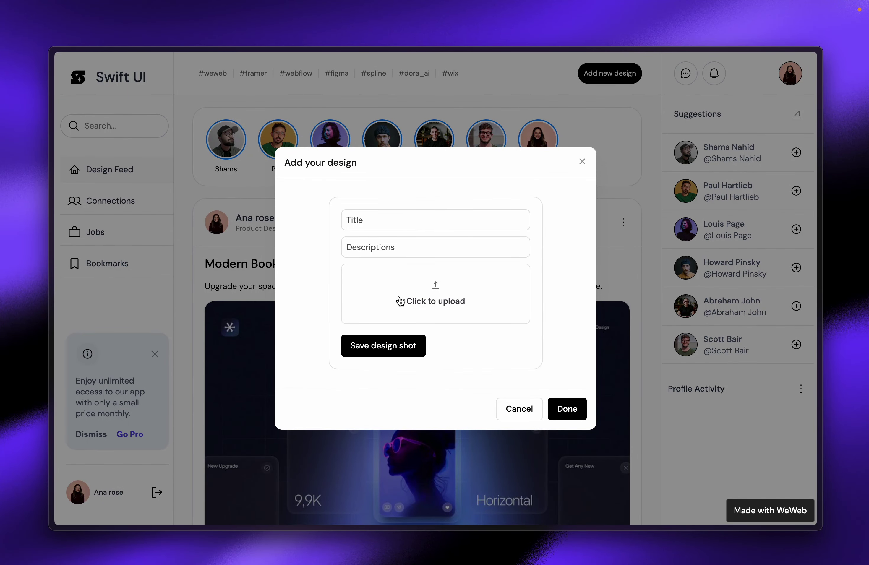
click(582, 161)
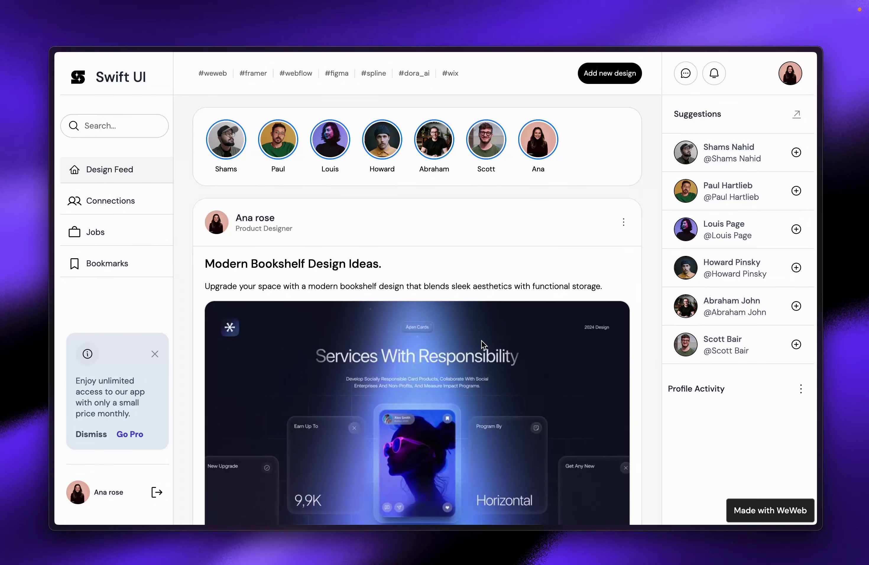
Step: Post the reply "Excellent job!" under the "Modern Bookshelf Design Ideas" post and highlight it in the comments
scroll(482, 340, down, 10)
scroll(481, 340, up, 10)
scroll(482, 340, down, 10)
click(348, 297)
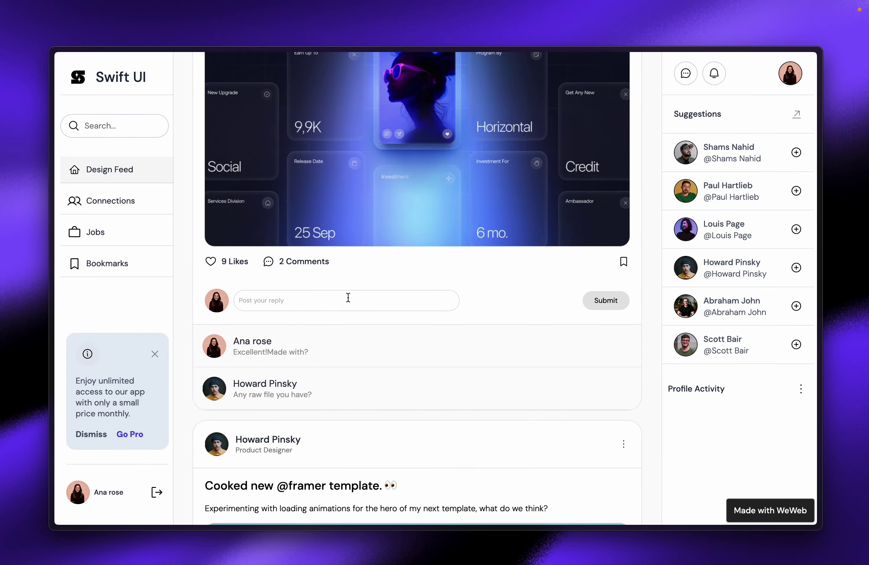
text(Excellent job!)
click(598, 301)
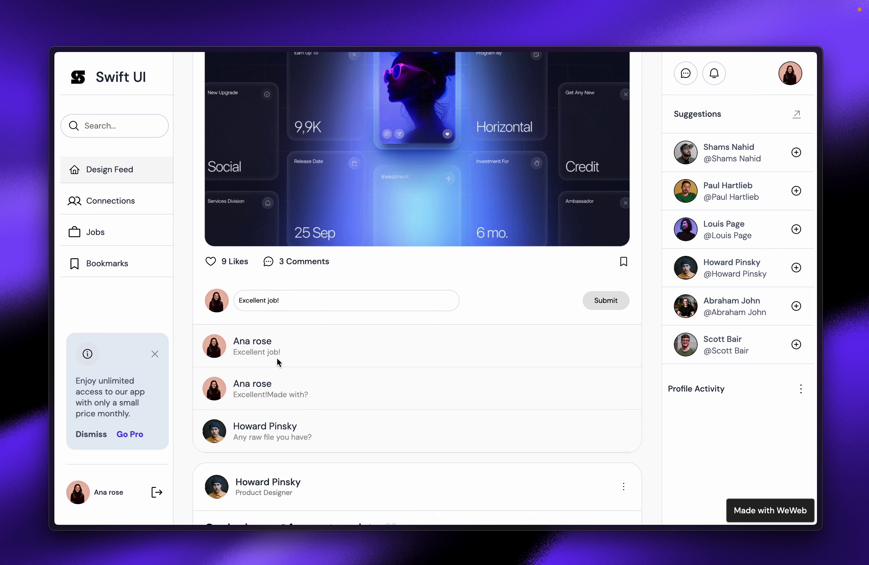
drag(238, 353, 260, 353)
Step: Like the "Modern Bookshelf Design Ideas" post, withdraw the like, and highlight the post's like count
click(210, 261)
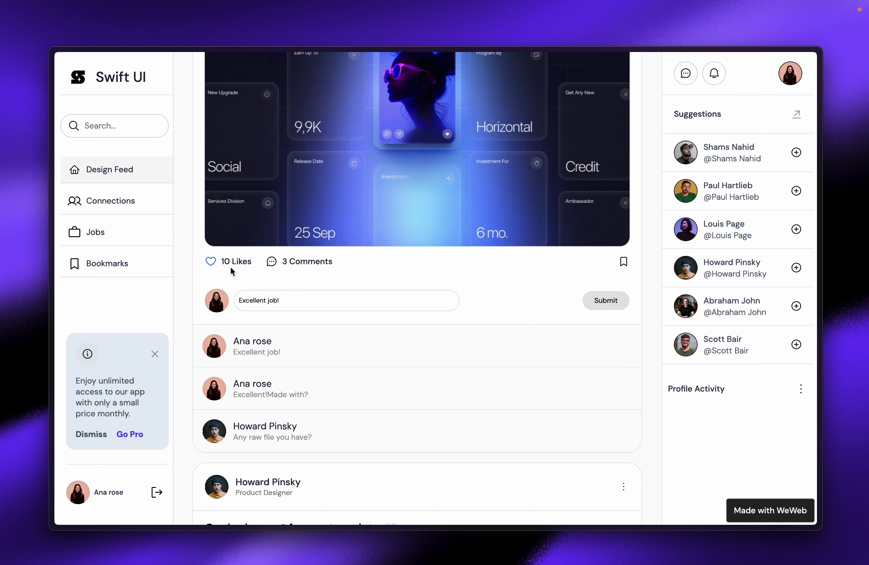
click(207, 263)
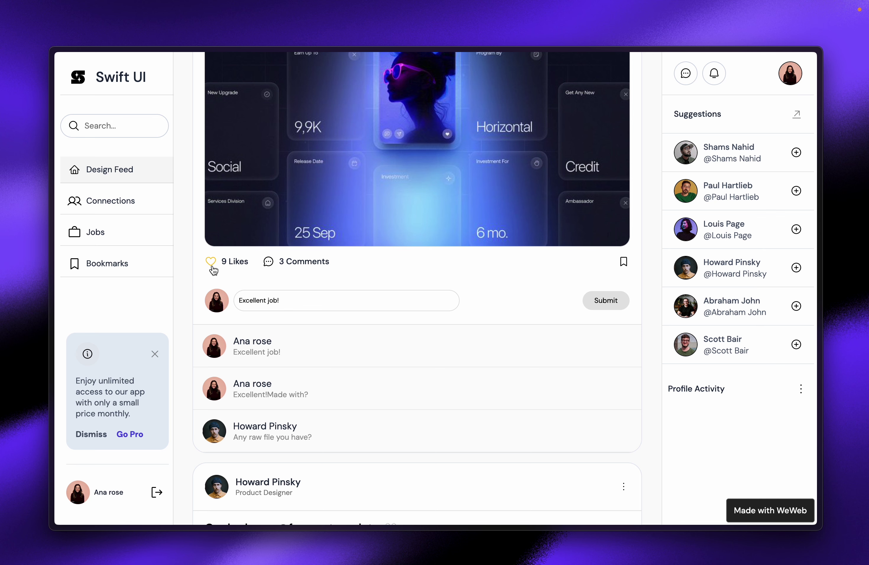
scroll(238, 278, up, 1)
scroll(238, 277, up, 1)
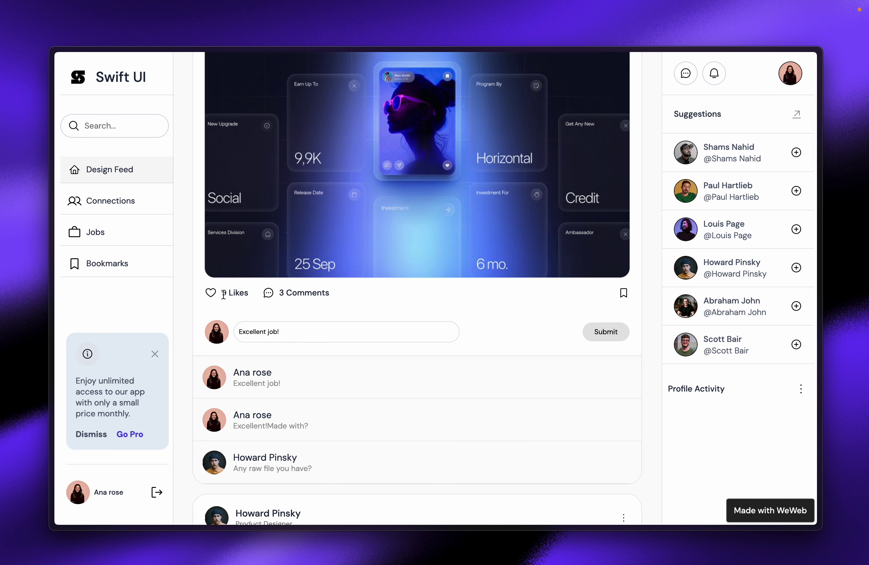
drag(223, 295, 251, 300)
scroll(250, 296, down, 1)
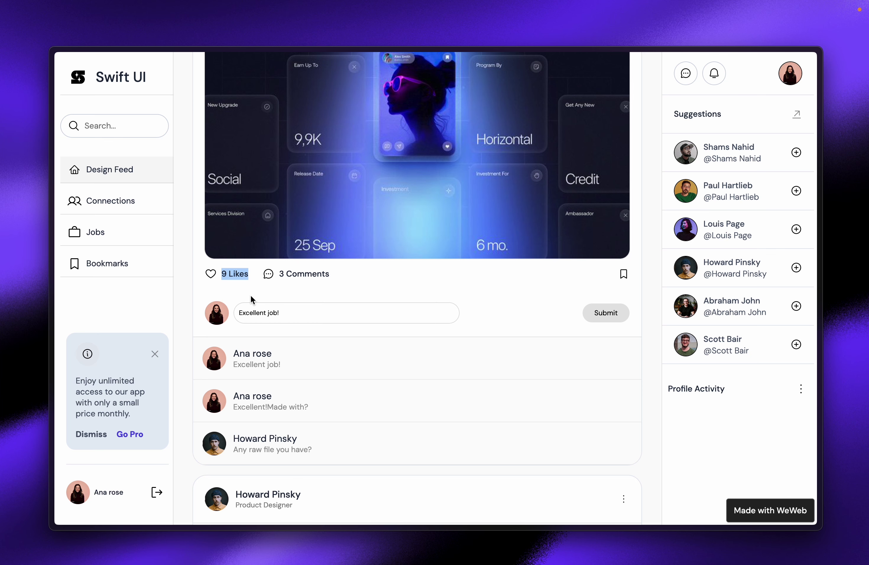
scroll(250, 295, down, 1)
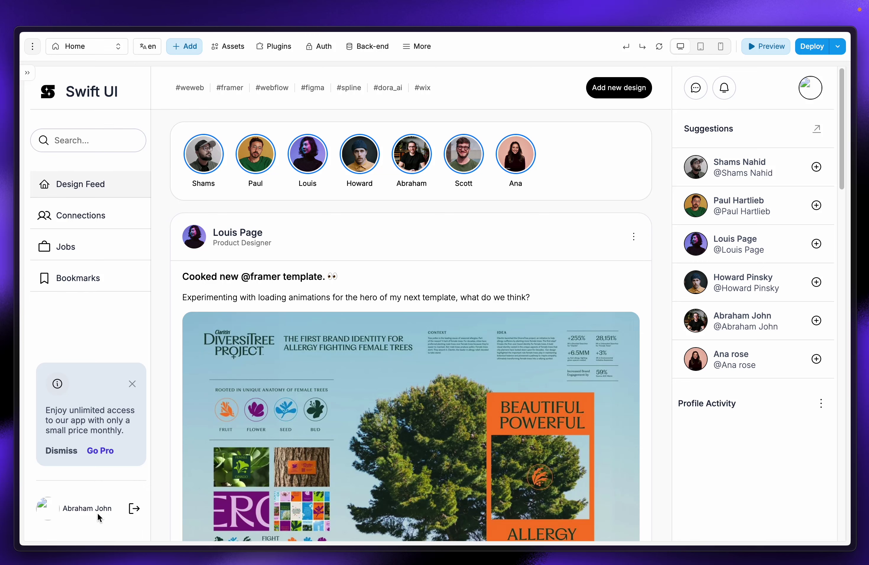
Step: Highlight the signed-in user's name in the Swift UI sidebar, then check it against the user_info table in Supabase
drag(63, 510, 111, 519)
mouse_move(9, 144)
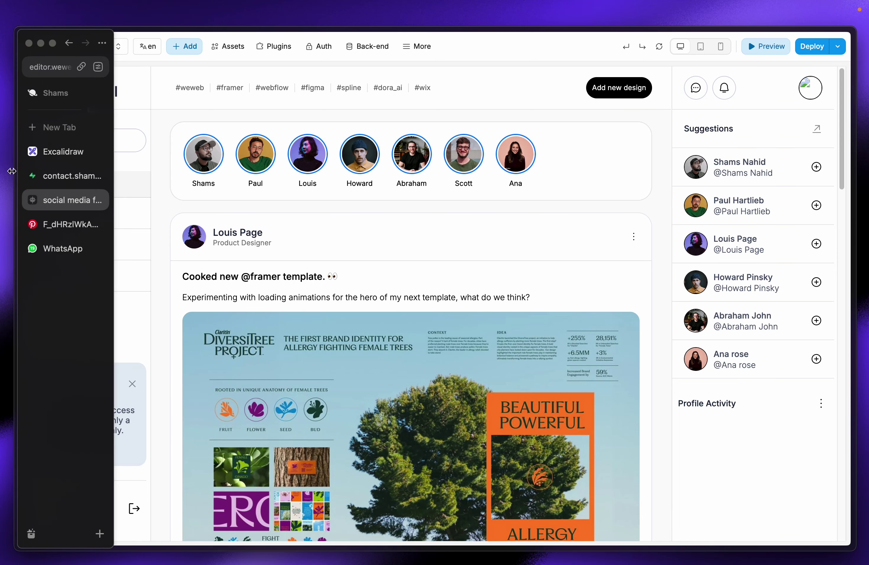
click(63, 172)
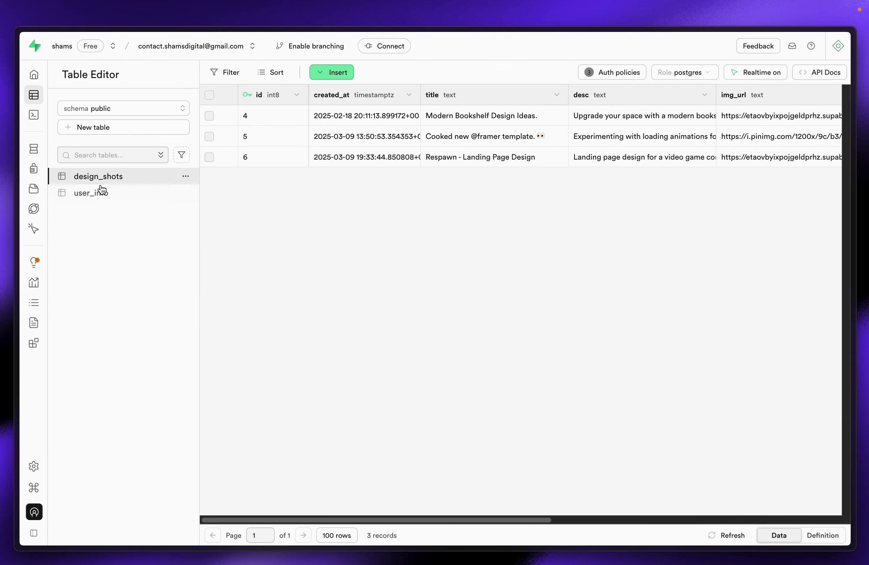
click(128, 201)
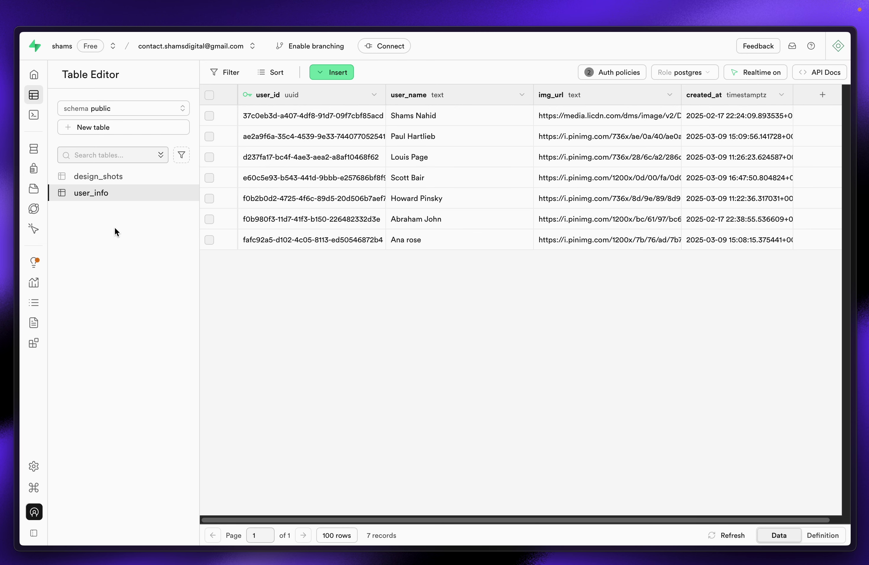
Step: Switch the Supabase table editor to the auth schema and view the columns of its users table
mouse_move(44, 146)
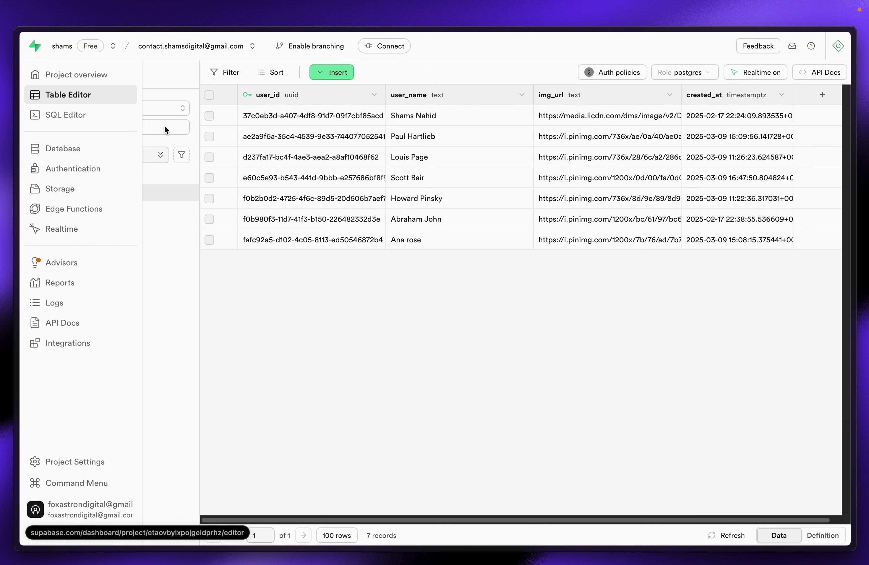
click(129, 109)
scroll(116, 242, down, 3)
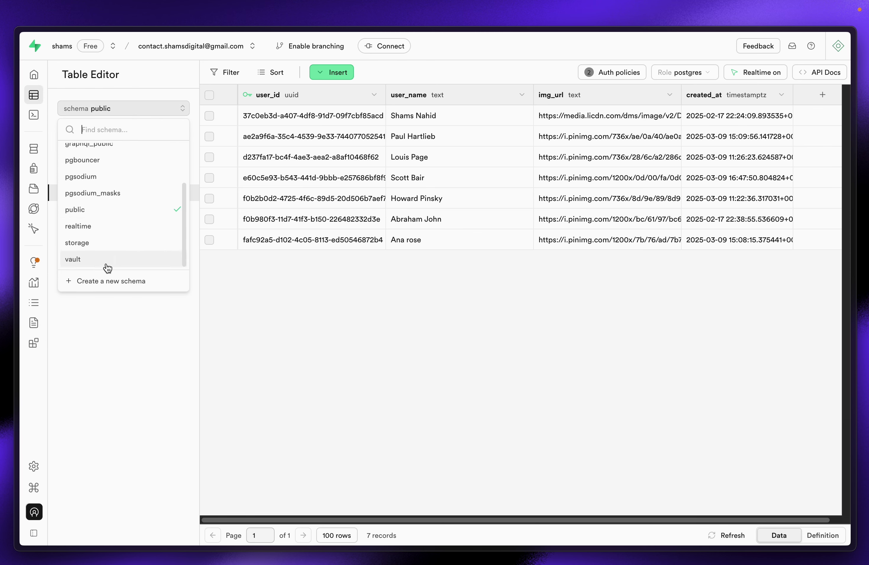
scroll(116, 184, up, 5)
click(118, 150)
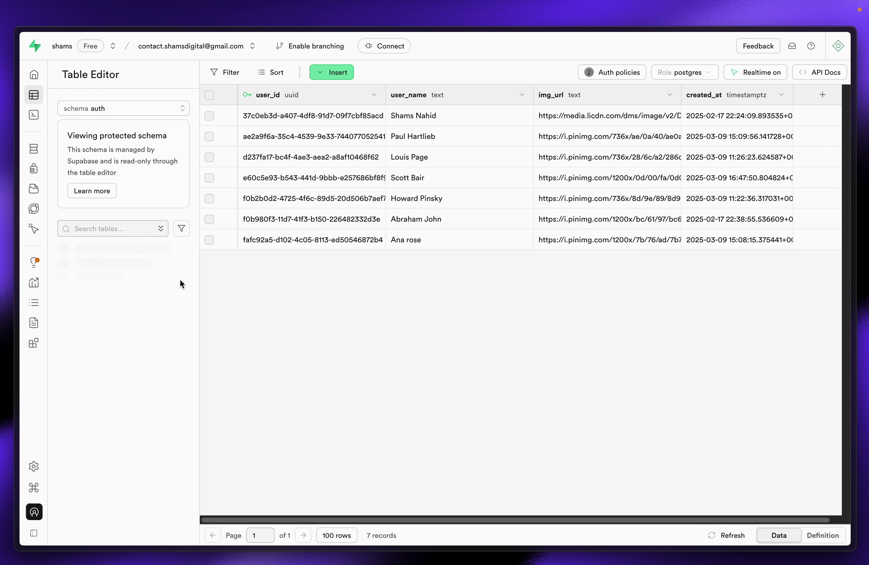
click(92, 500)
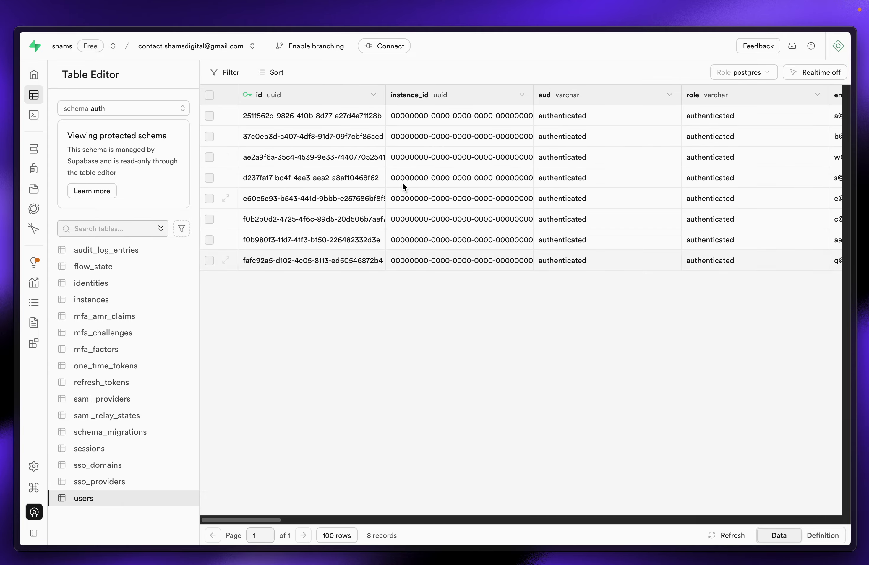
drag(244, 521, 172, 517)
Step: Return to the public schema and display the user_info table again
click(82, 99)
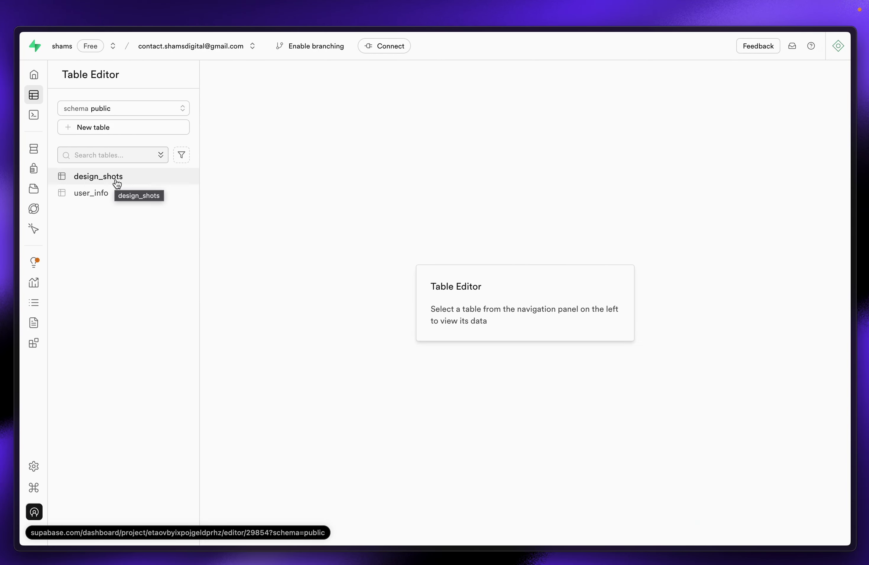
click(119, 193)
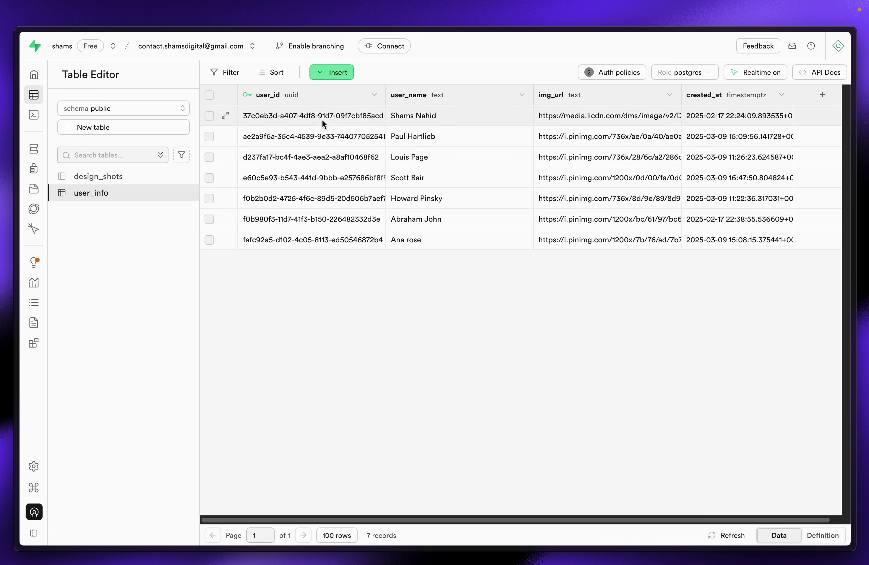
Step: Switch to the WeWeb editor, exit preview mode, and open the image formula of the header's profile picture
mouse_move(1, 183)
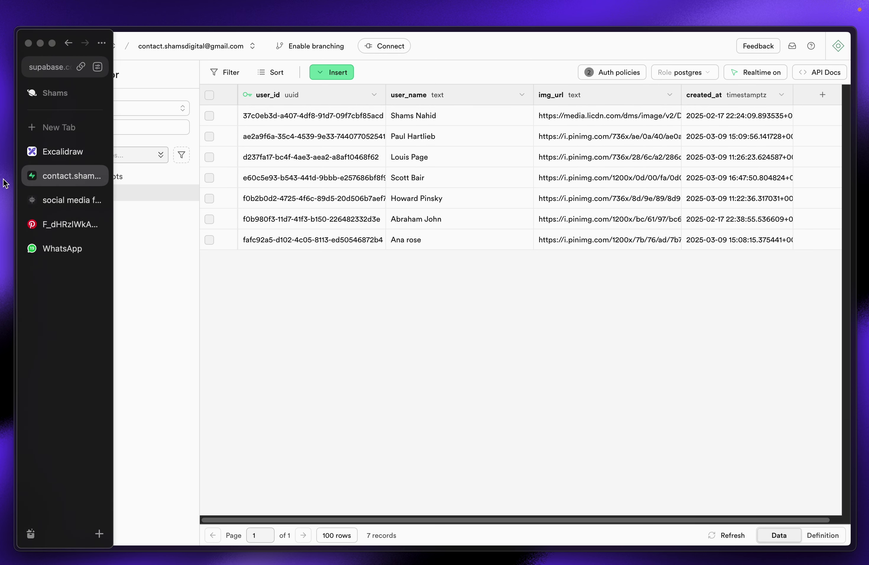
click(60, 201)
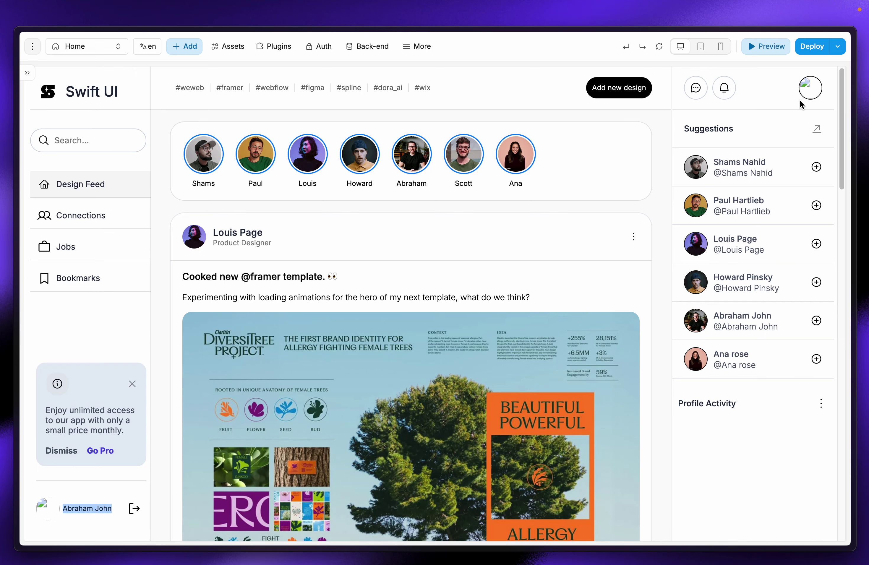
click(764, 50)
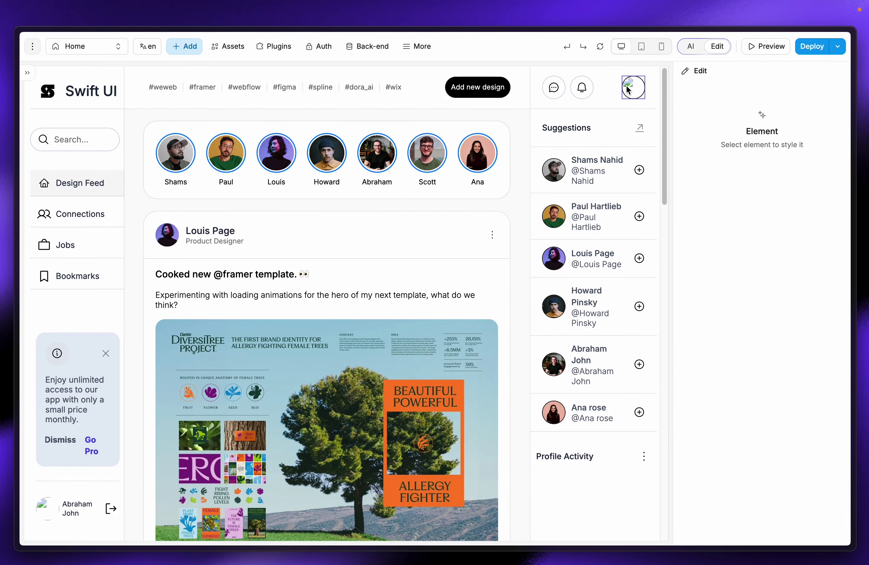
click(628, 88)
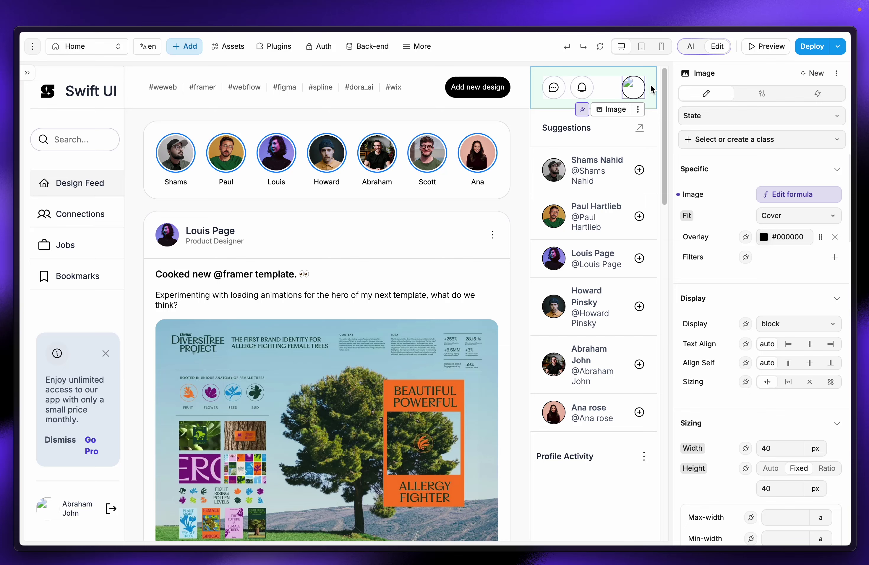
click(787, 197)
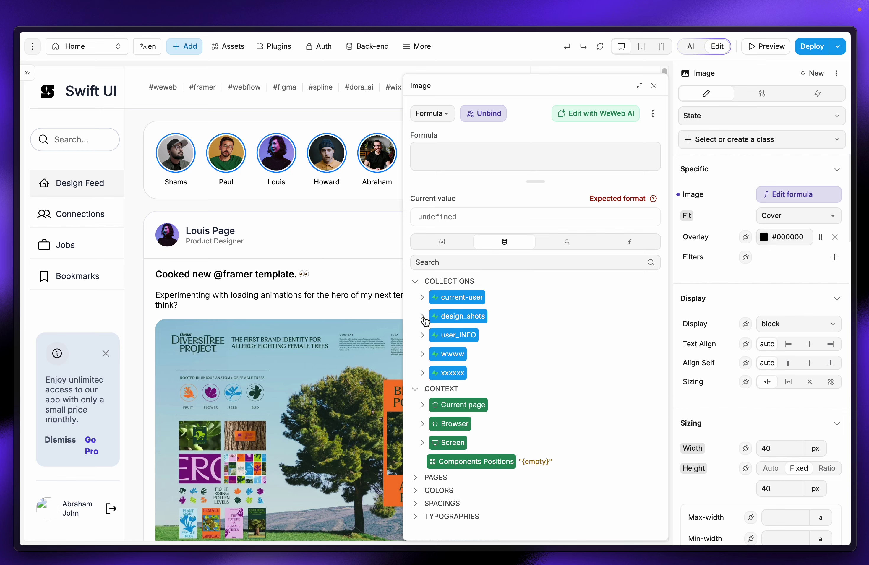
Step: Examine the fields of records 0, 1 and 2 in the user_INFO collection, and close the image formula unchanged
click(423, 336)
click(429, 353)
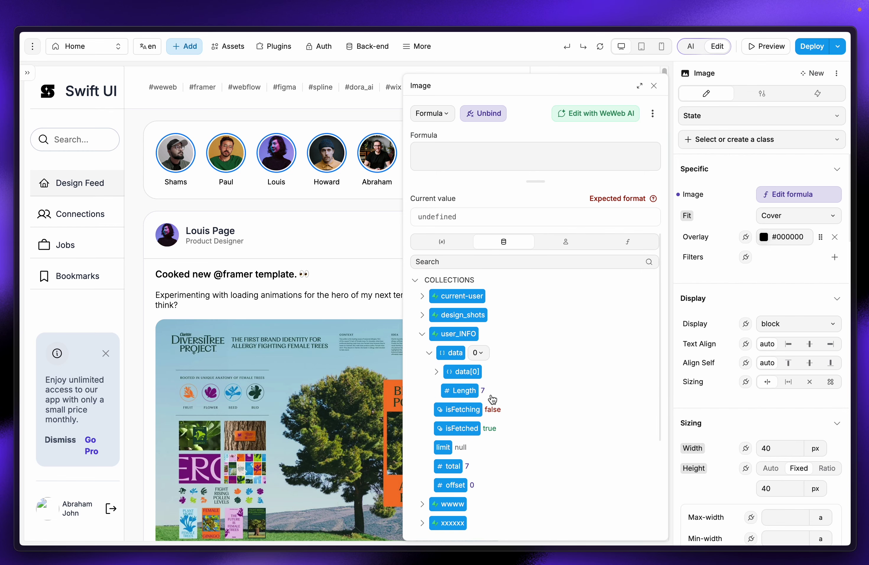
click(437, 373)
scroll(531, 396, down, 3)
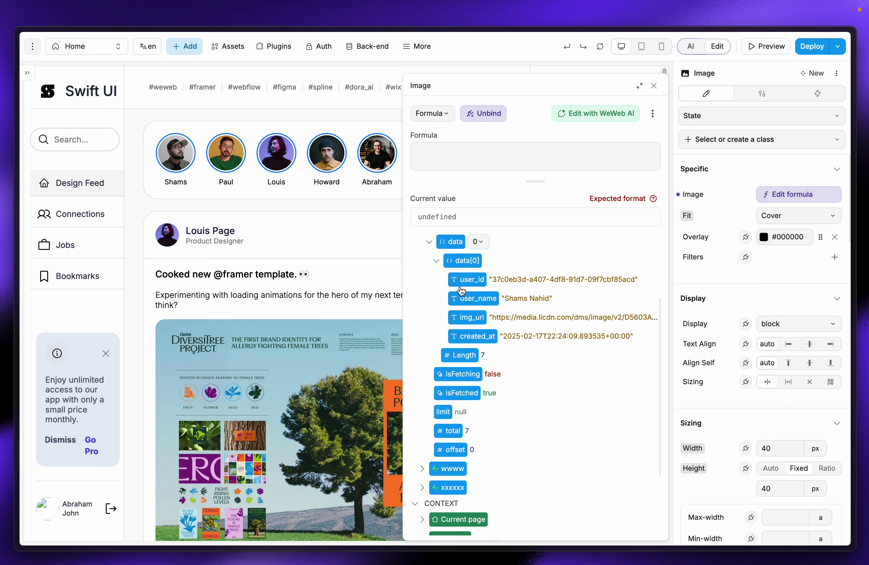
click(477, 242)
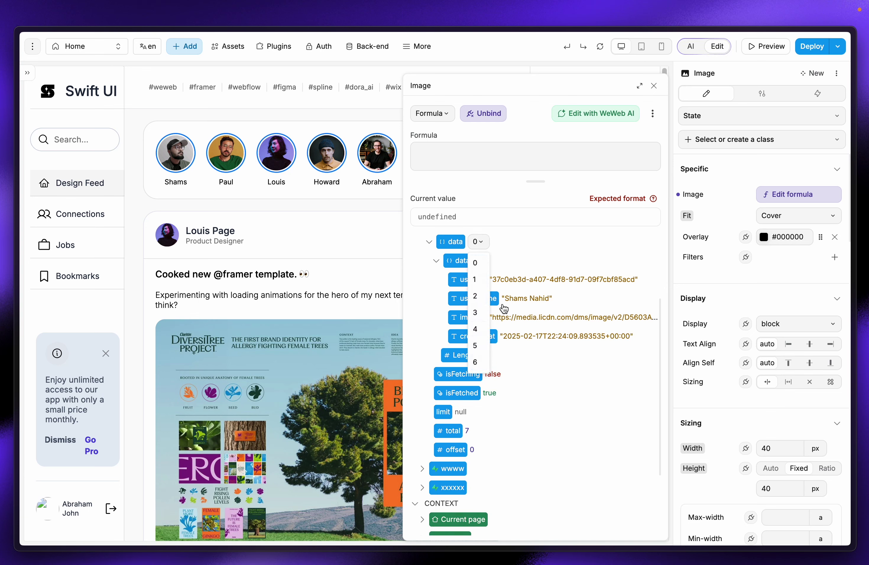
click(482, 284)
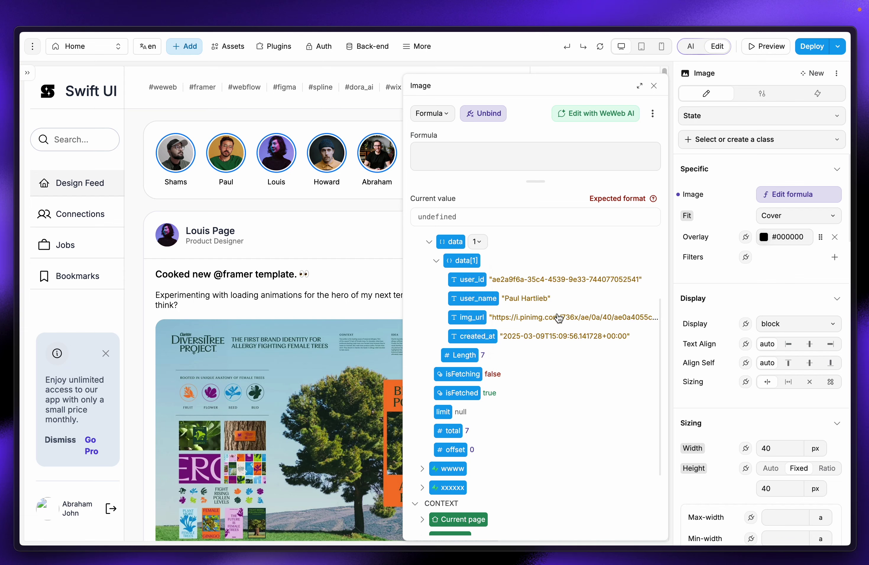
click(479, 240)
click(476, 296)
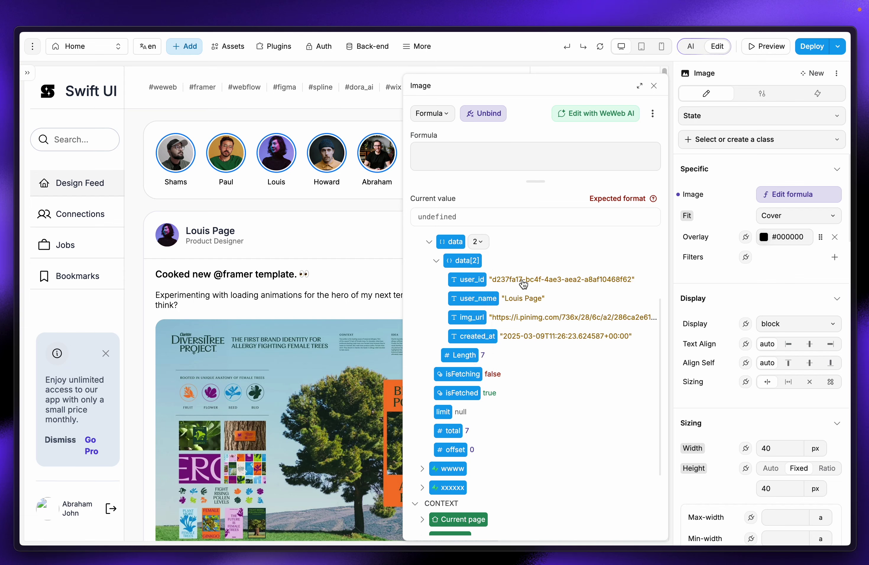
scroll(523, 284, up, 2)
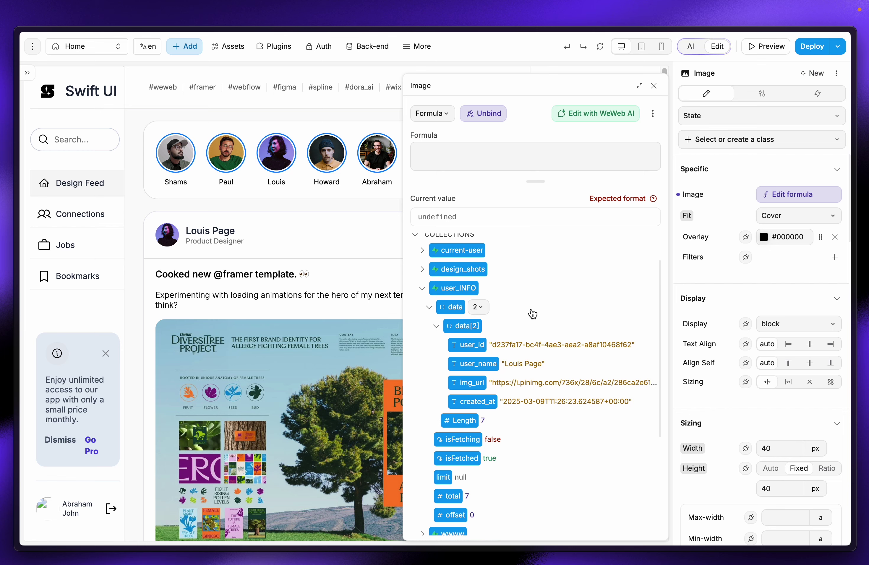
click(653, 86)
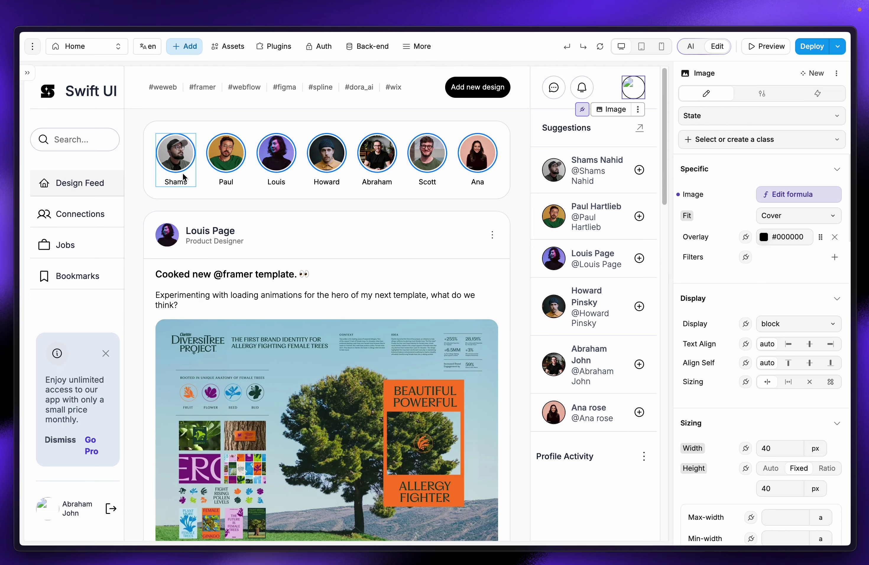
Step: Select the users container in the feed, show the layout tree, and open the container's Items formula
click(202, 172)
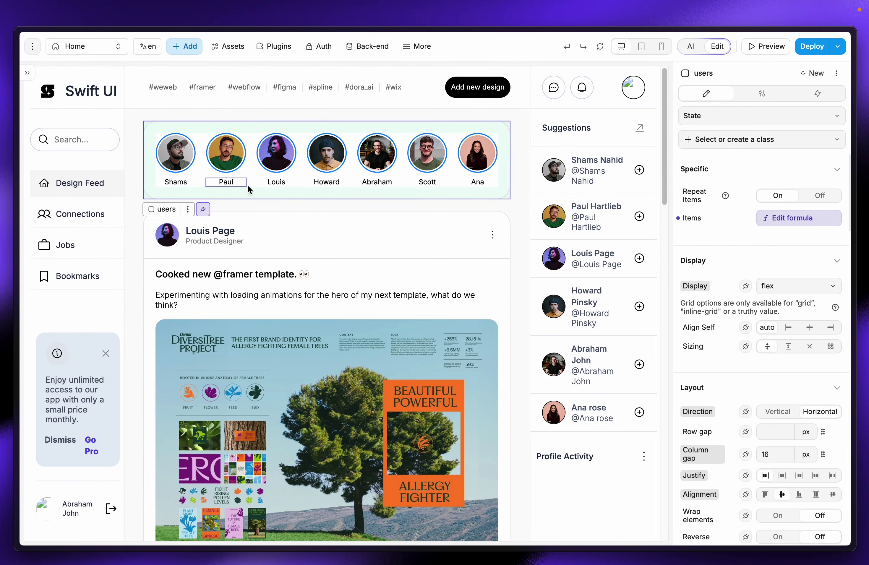
click(28, 73)
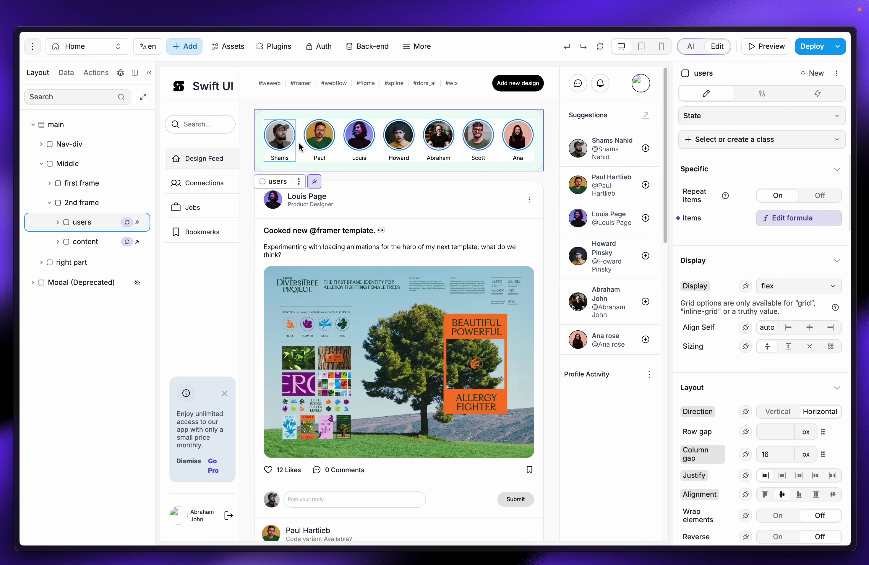
click(800, 218)
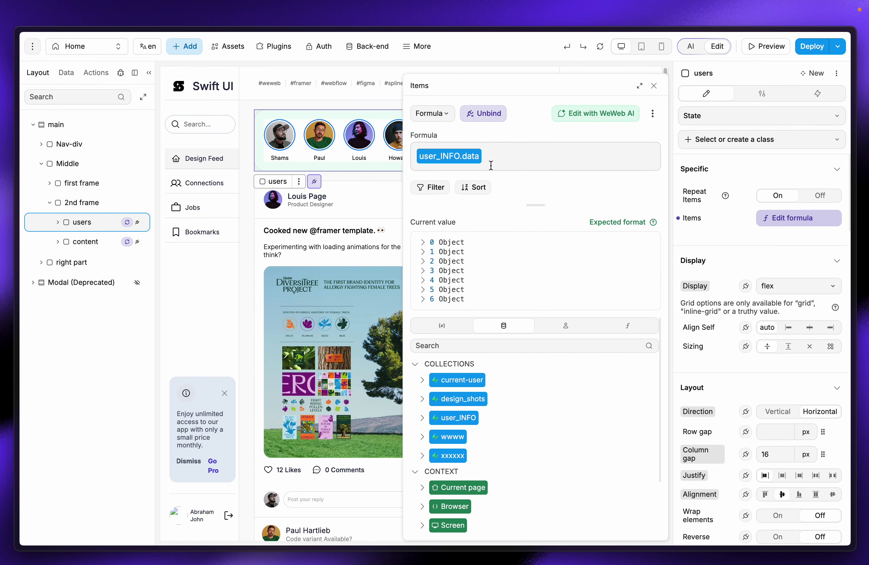
Step: Compare the user_INFO.data binding with the user_info table in Supabase, then return to WeWeb and close the Items formula
mouse_move(1, 209)
click(55, 179)
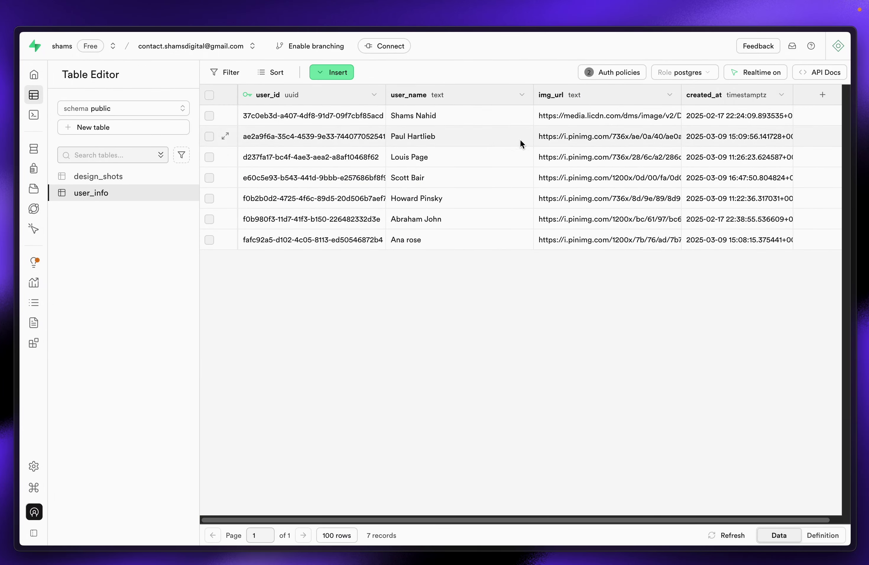
mouse_move(1, 237)
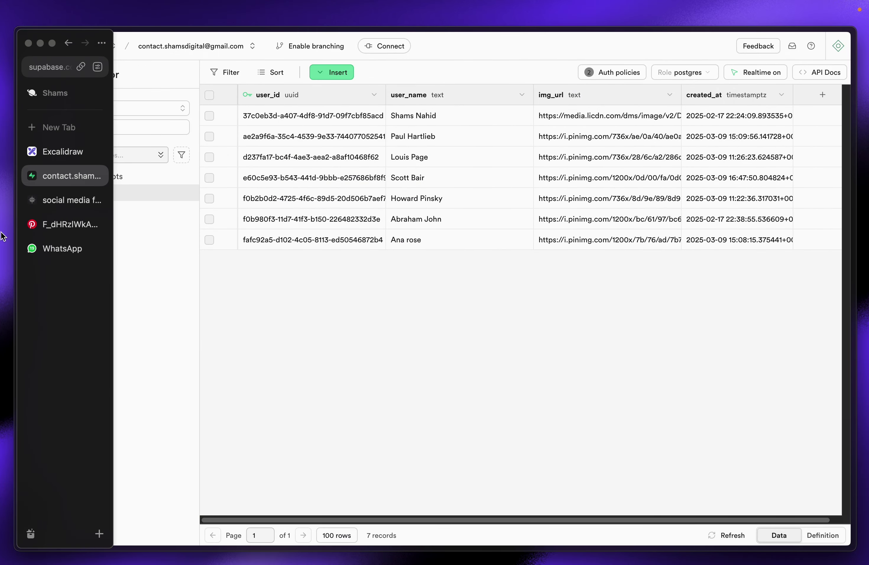
click(55, 198)
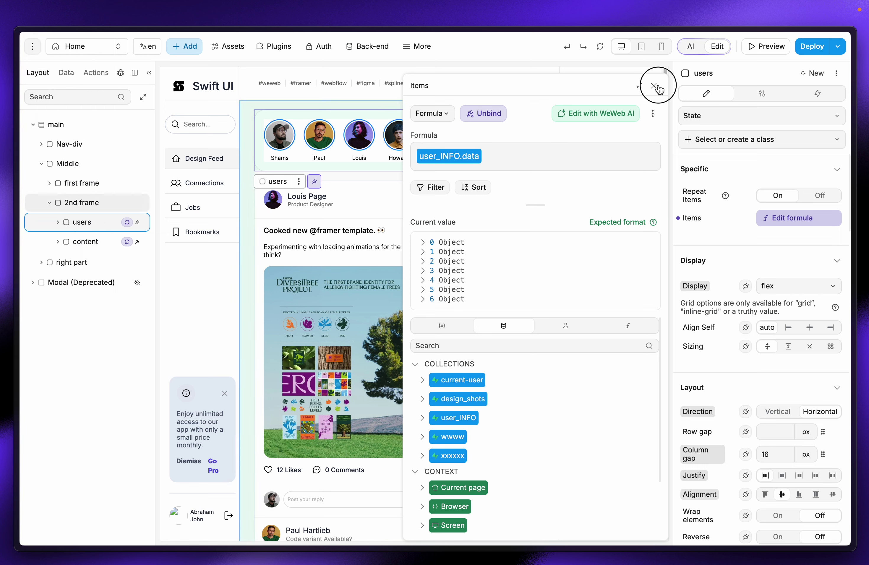
click(644, 92)
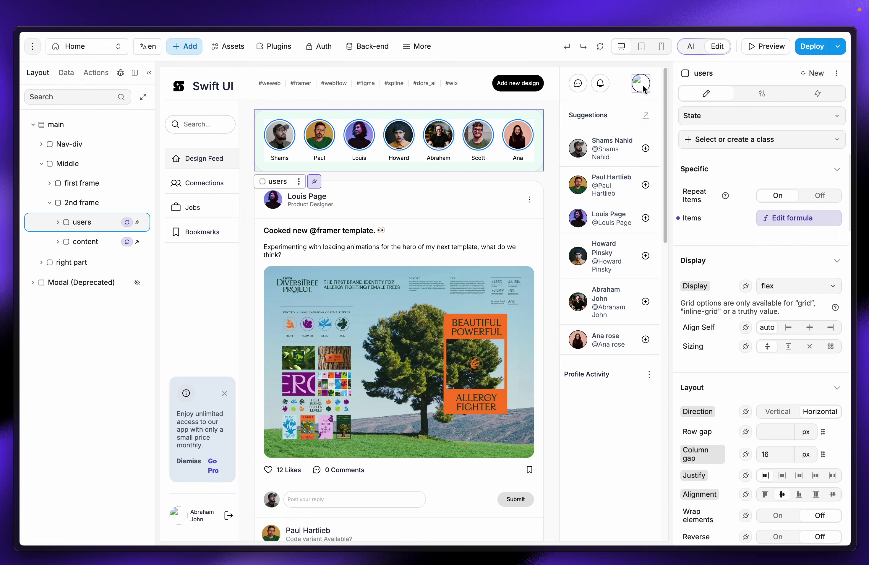
Step: Reopen the header profile picture's image formula and list the selectable record indexes of the user_INFO data
click(642, 85)
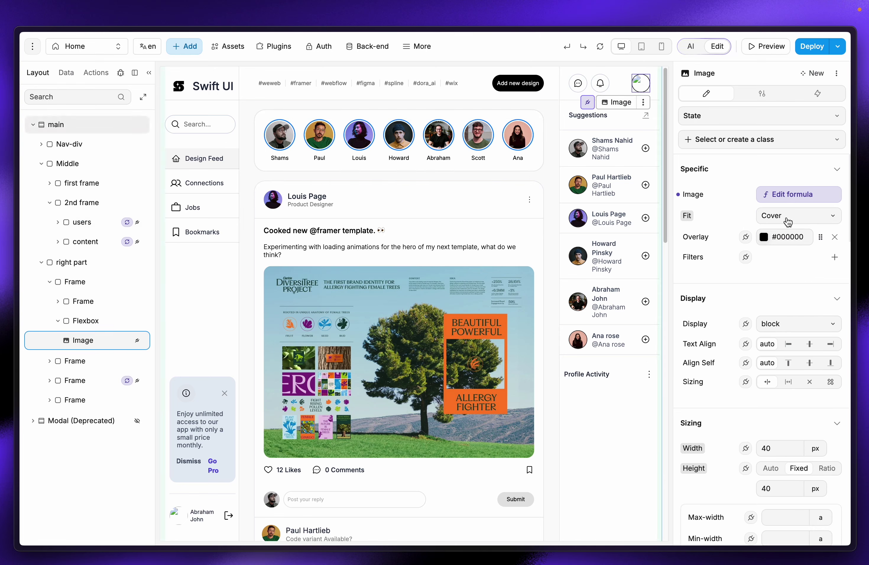
click(789, 194)
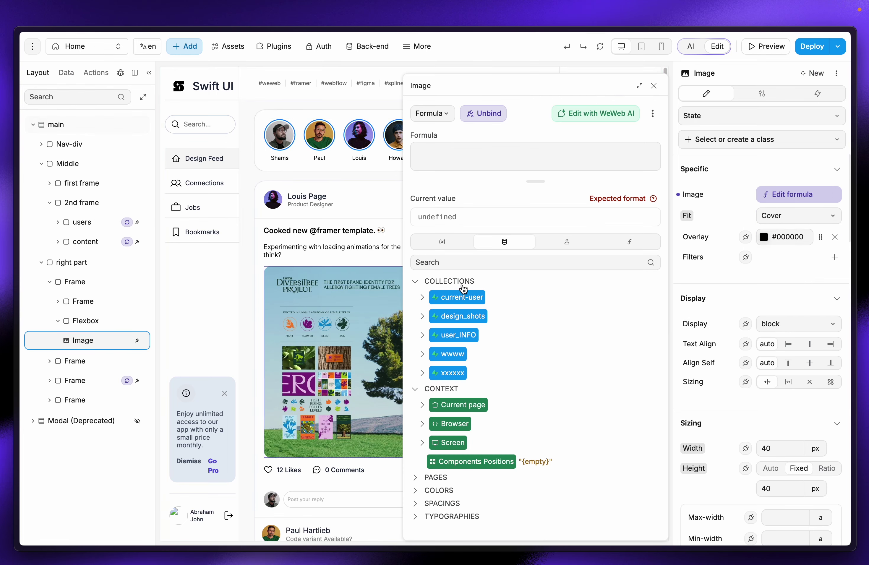
click(425, 340)
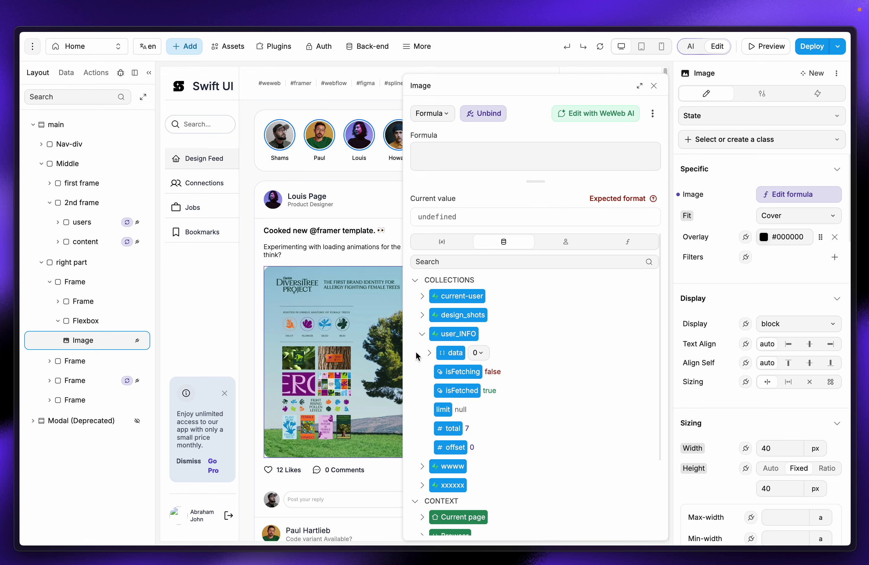
click(432, 354)
click(478, 353)
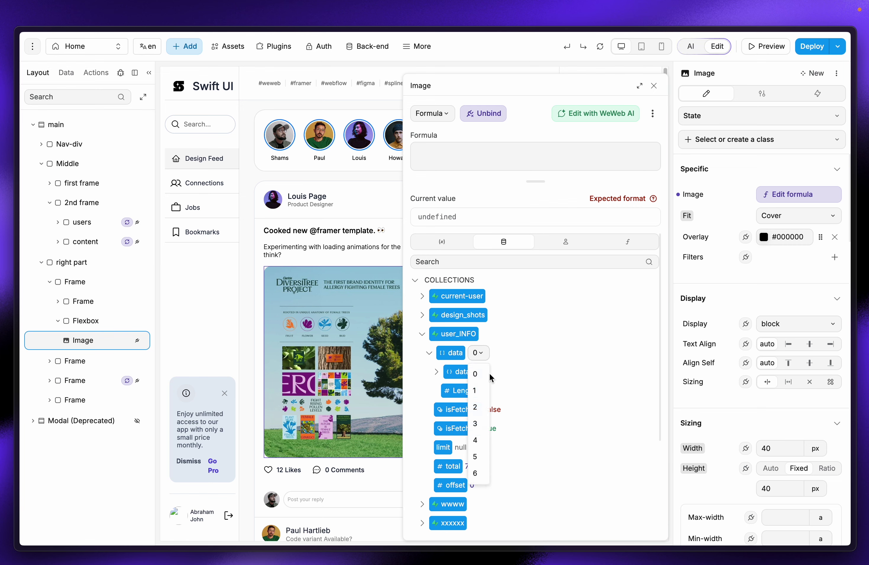
Step: Collapse the collections and expand the Supabase Auth user object in the image formula's data sources
click(415, 280)
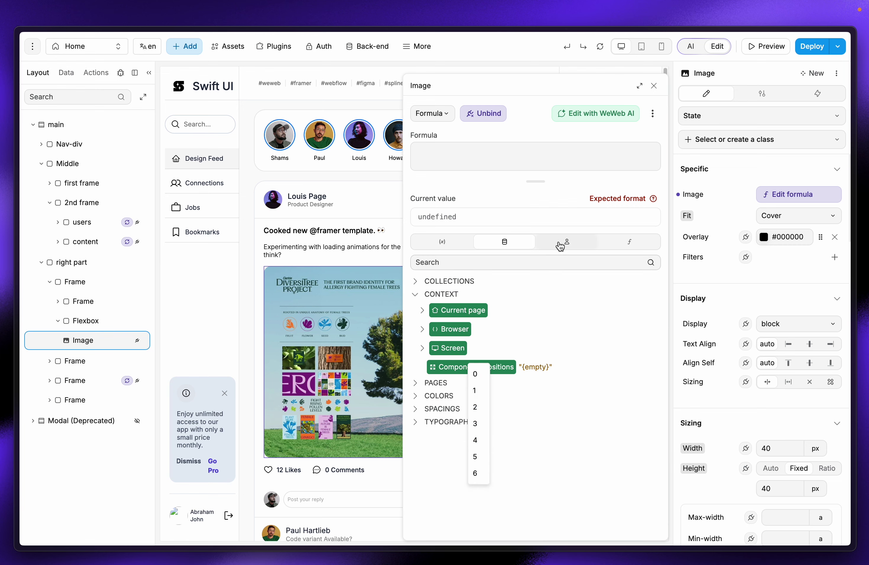
click(565, 242)
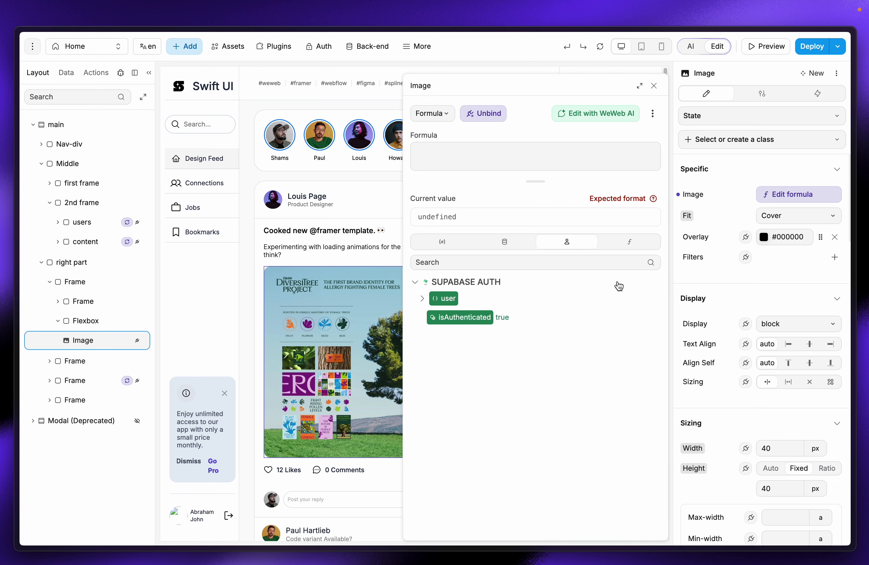
click(423, 299)
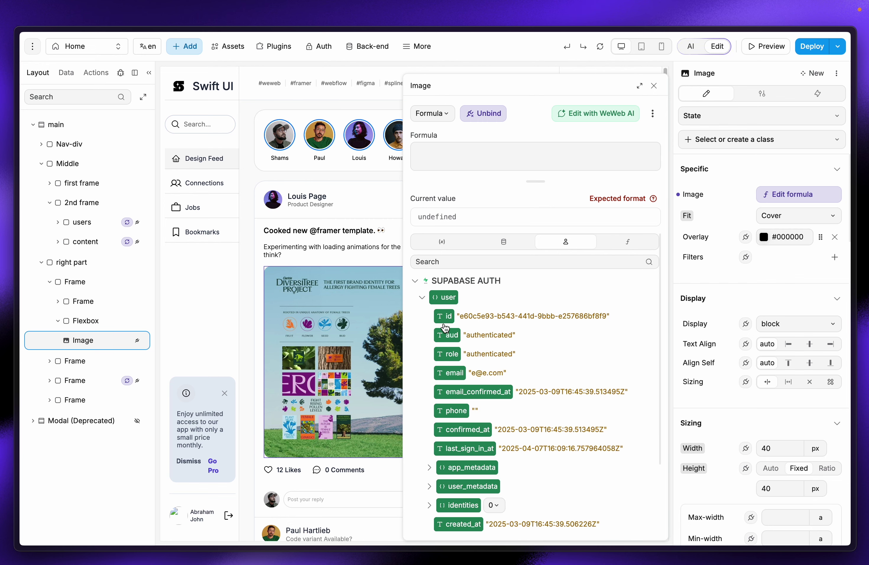
Step: Review the Supabase Auth user fields and the project variables, then expand the user_INFO collection in the image formula's data sources
mouse_move(3, 227)
scroll(455, 391, down, 3)
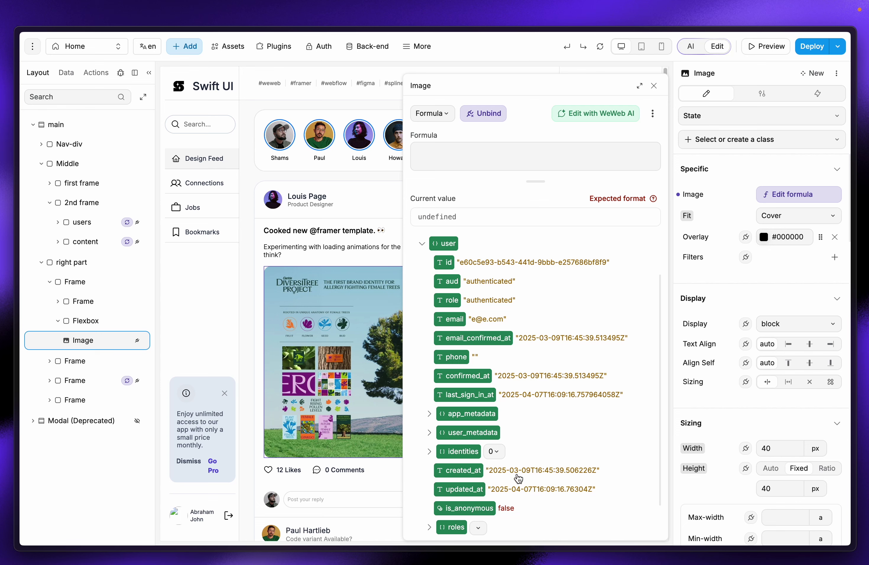
scroll(500, 253, up, 3)
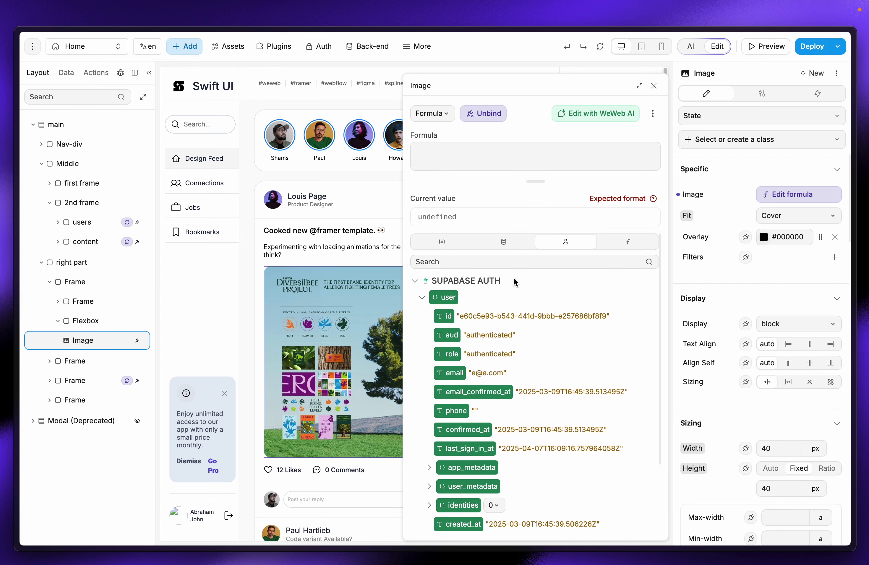
click(442, 242)
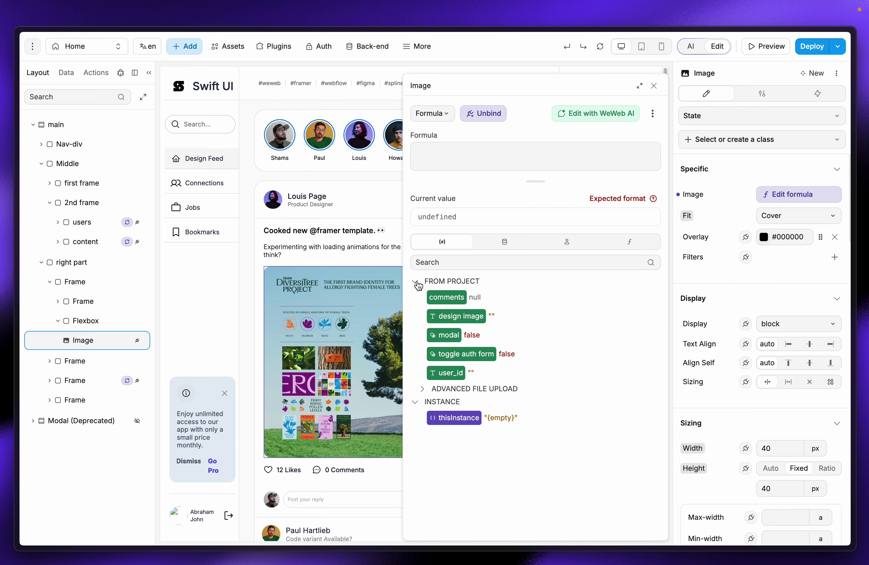
click(521, 242)
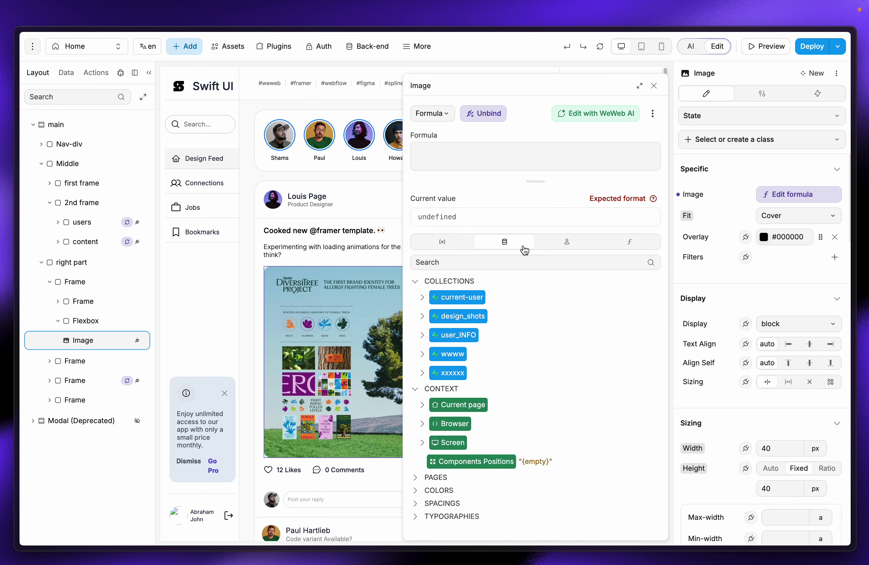
click(422, 335)
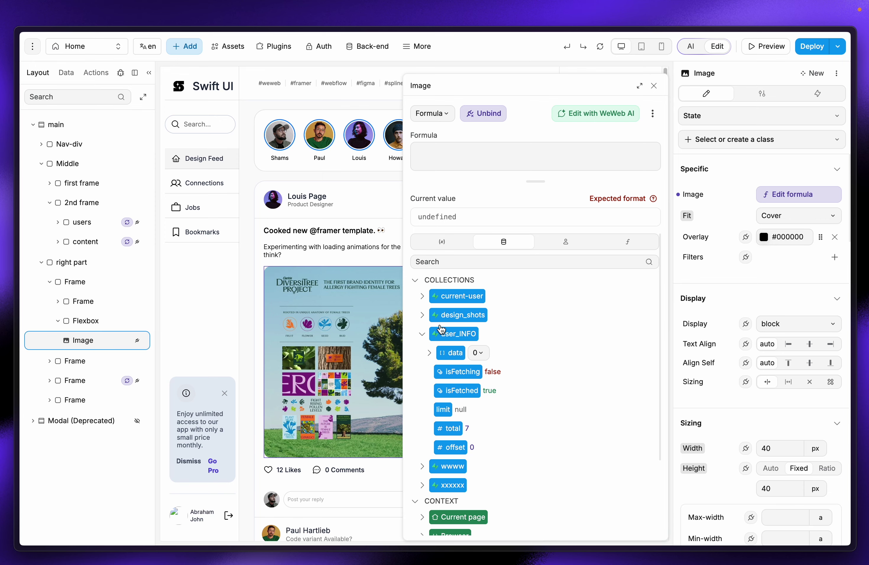
Step: Check the user_info table in Supabase, return to WeWeb and close the image formula
mouse_move(47, 213)
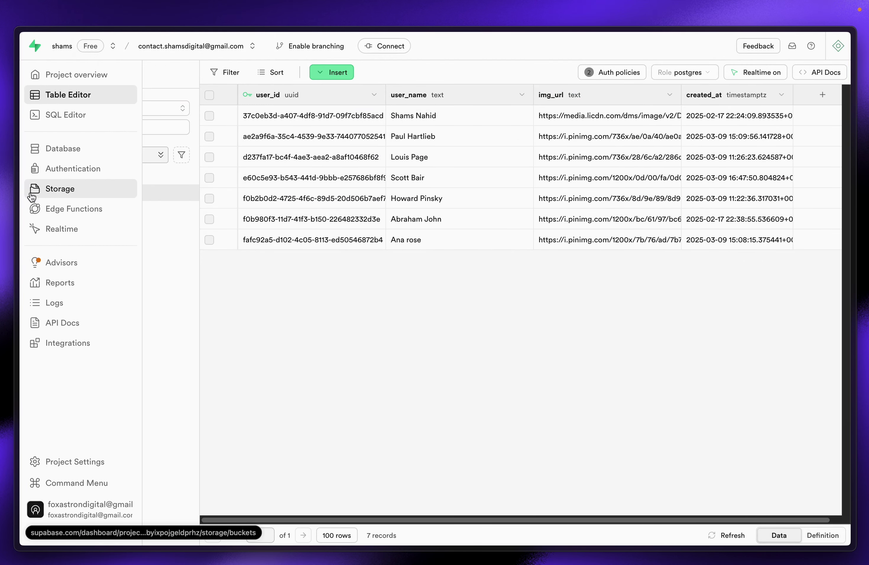
click(55, 196)
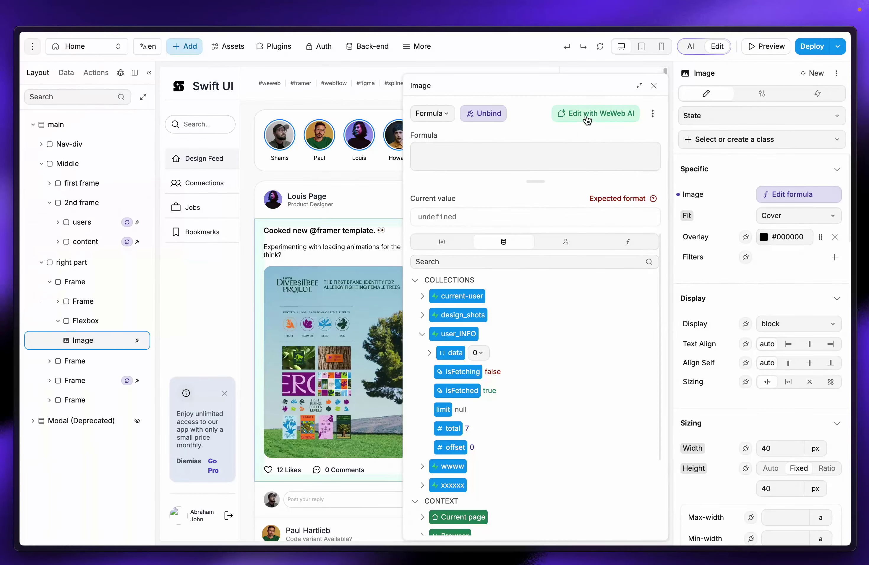
click(654, 86)
Step: Create a new dynamic collection named current-user2 with Supabase as its source
click(66, 80)
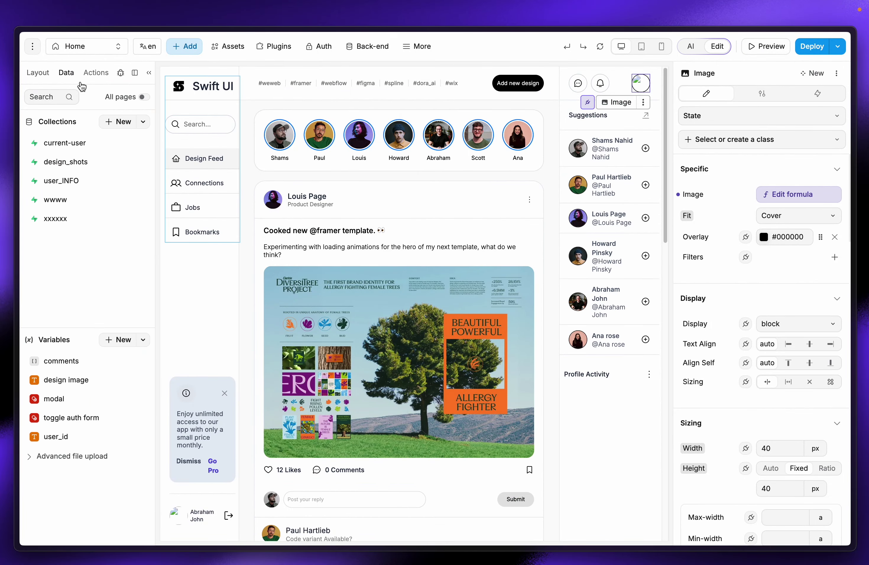
click(81, 146)
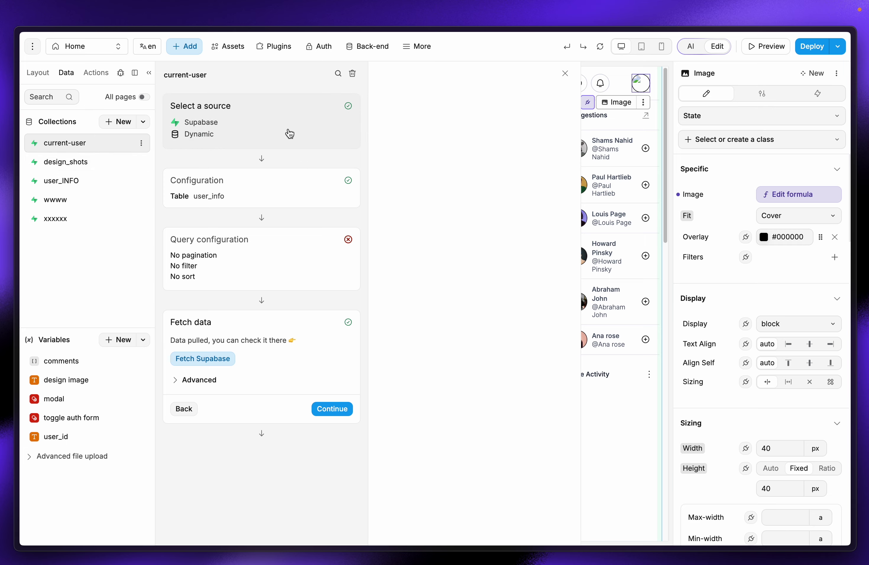
click(122, 122)
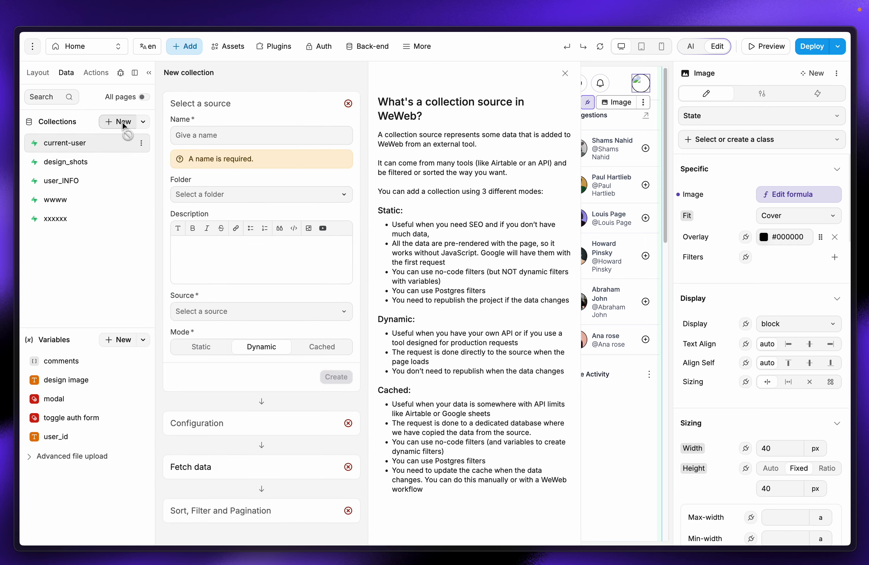
click(294, 135)
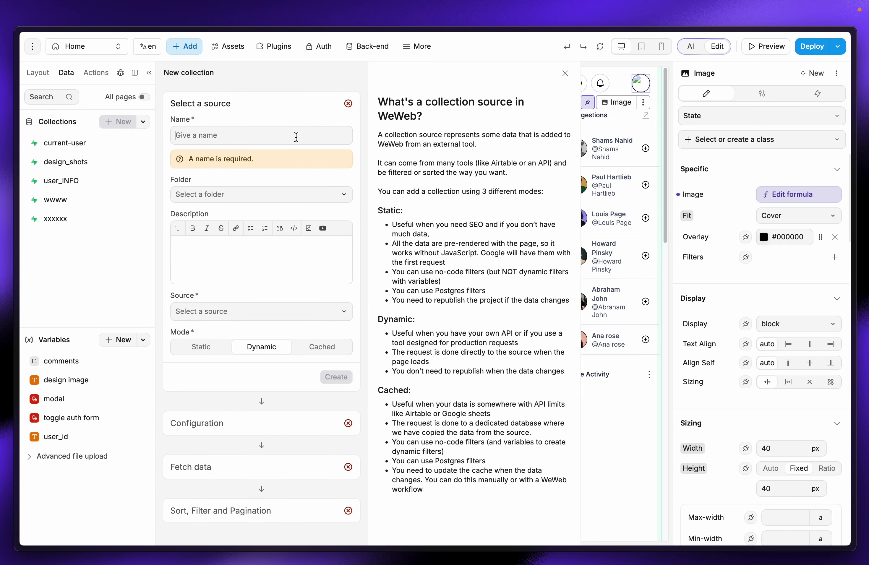
text(current)
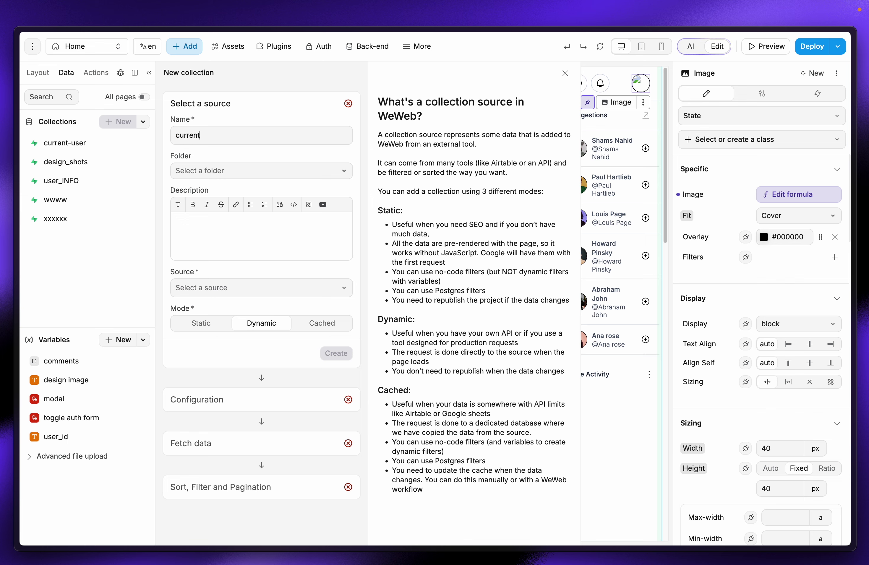
text(-user2)
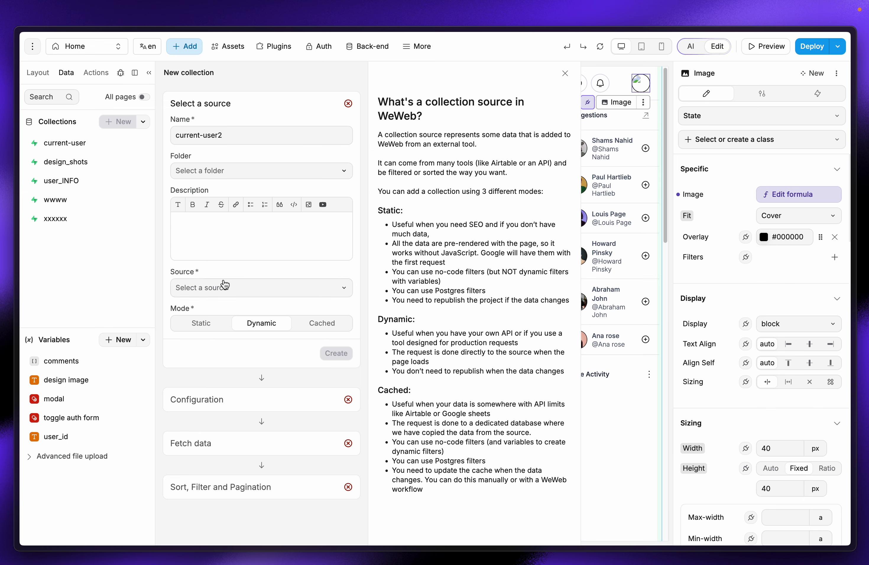
click(225, 286)
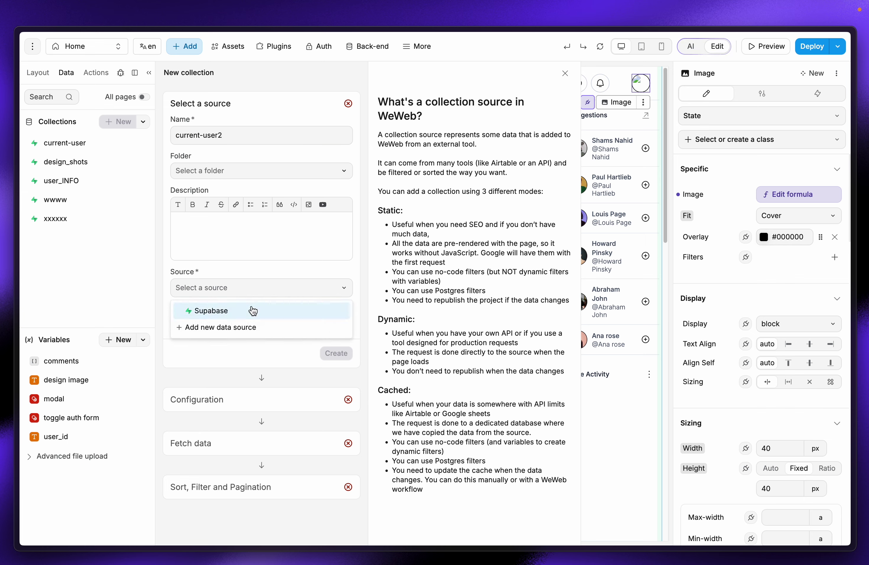
click(244, 309)
click(333, 354)
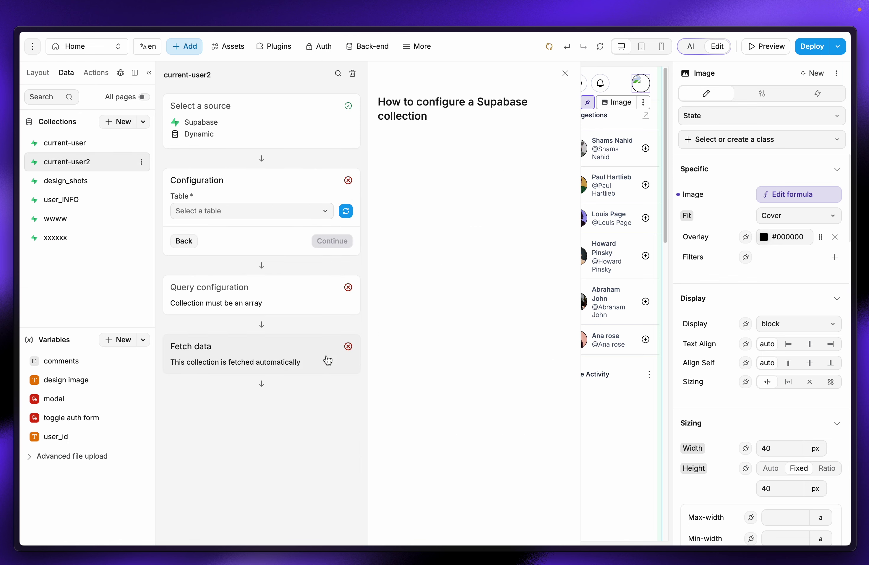
Step: Configure current-user2 to fetch all fields of the user_info table and continue to its query configuration
click(259, 216)
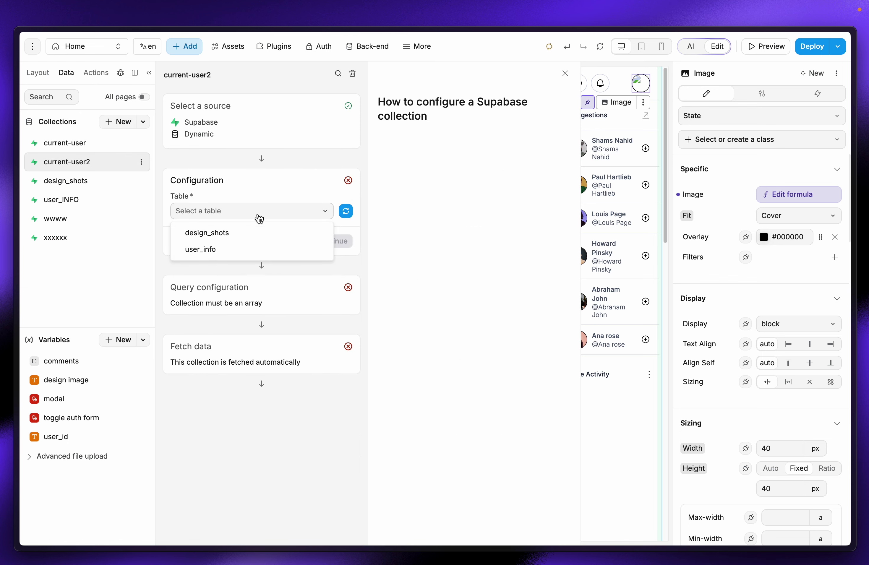
click(200, 249)
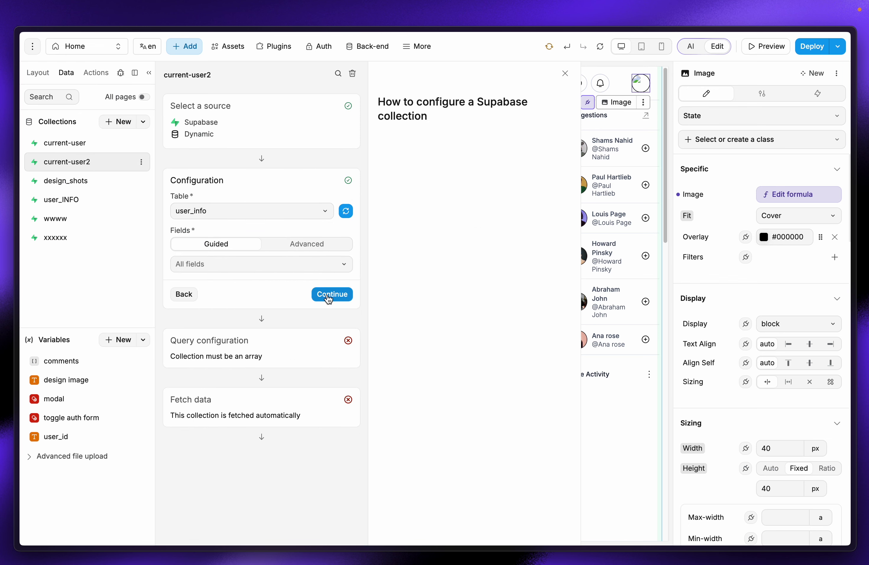
click(268, 260)
click(267, 261)
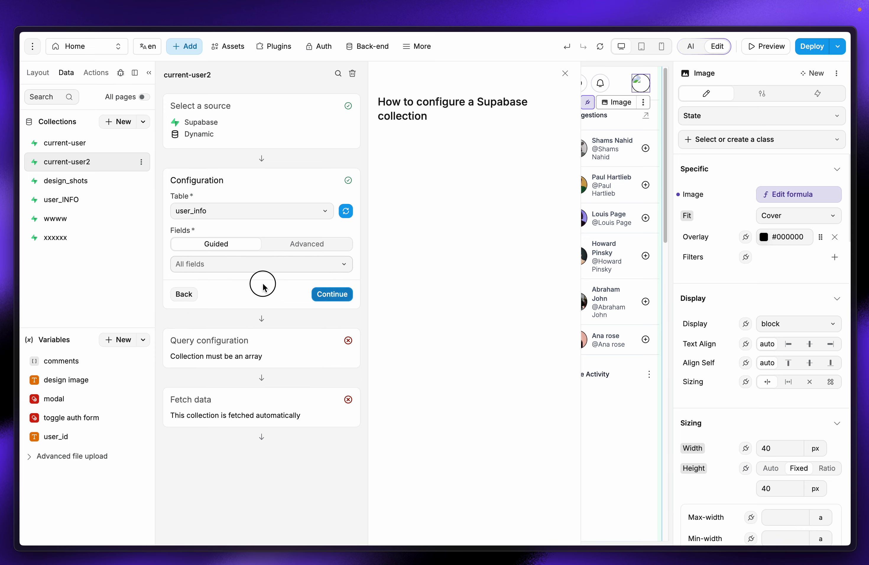
click(326, 304)
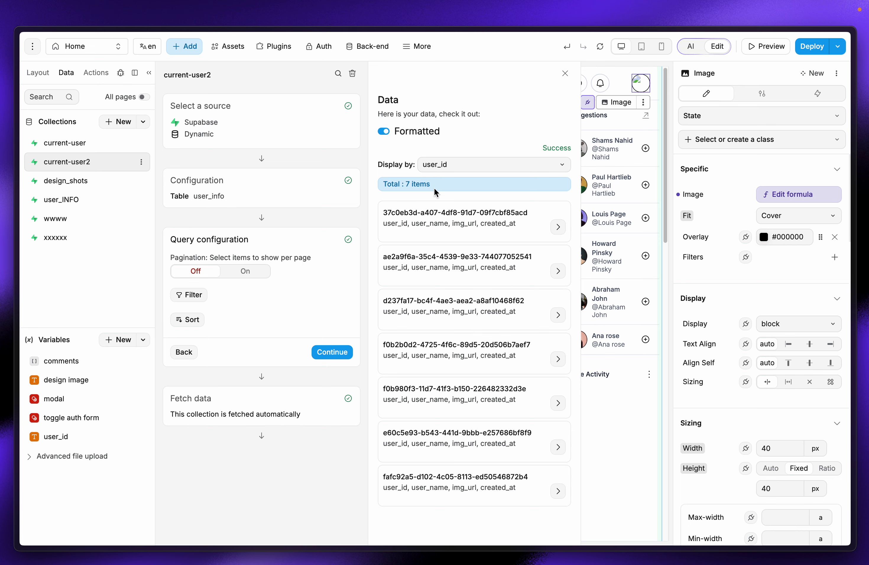
Step: Add a filter condition on the user_id field to the current-user2 query
click(196, 301)
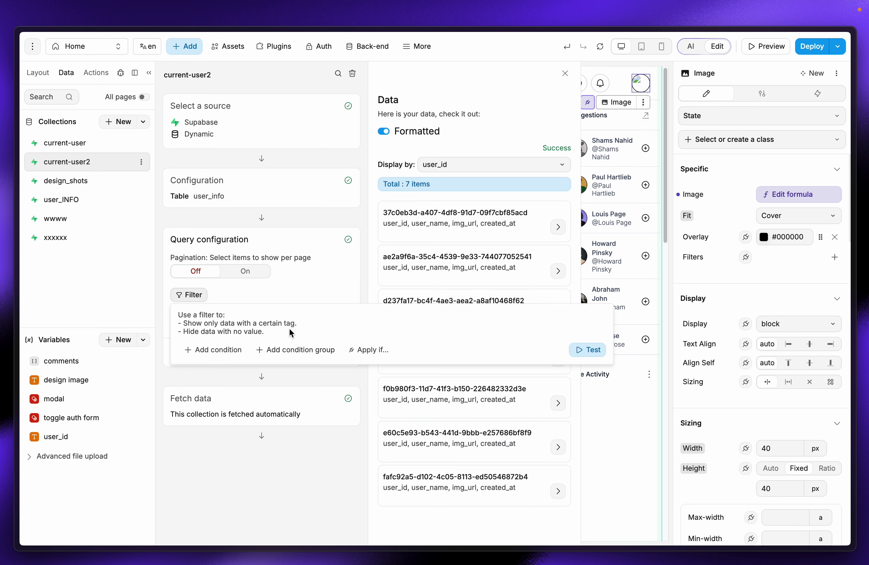
click(217, 350)
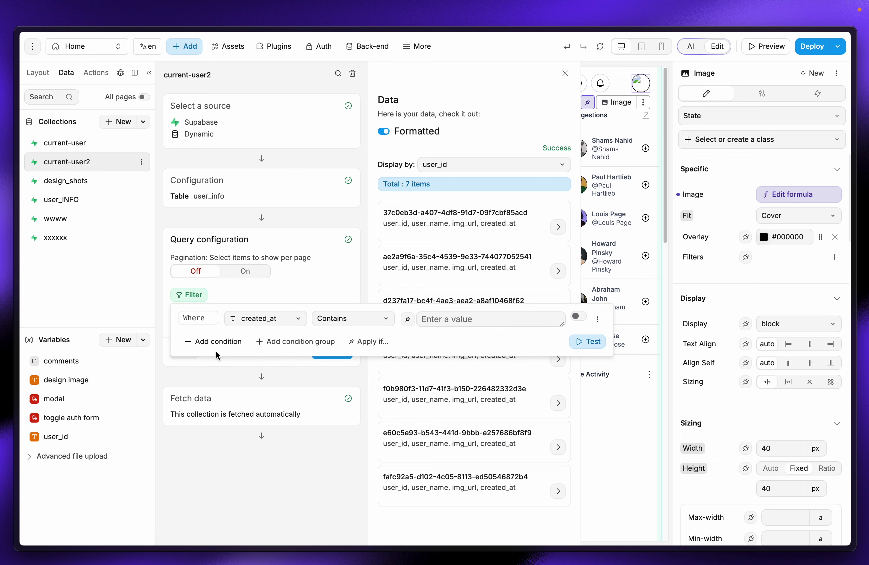
click(281, 325)
click(274, 374)
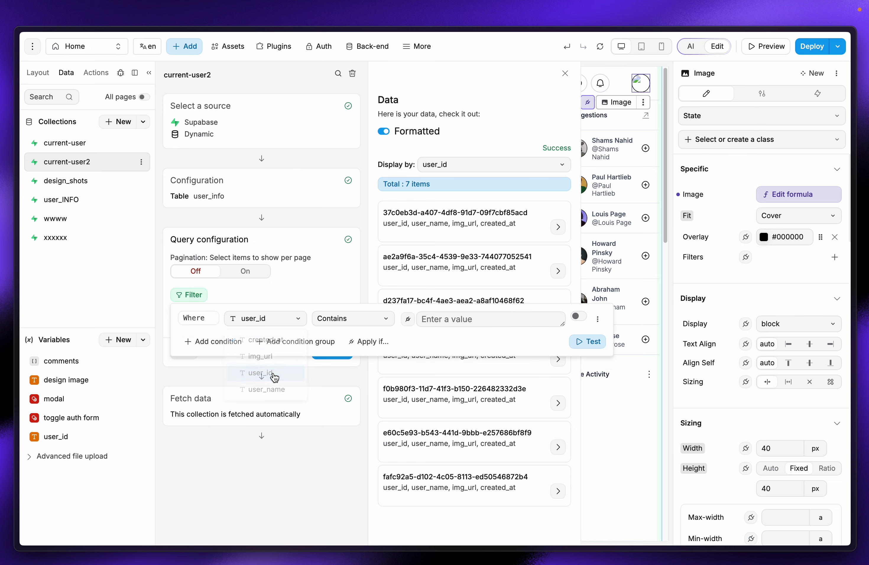
Step: Try the Is in operator on the user_id filter condition, then set the operator back to Contains
click(360, 319)
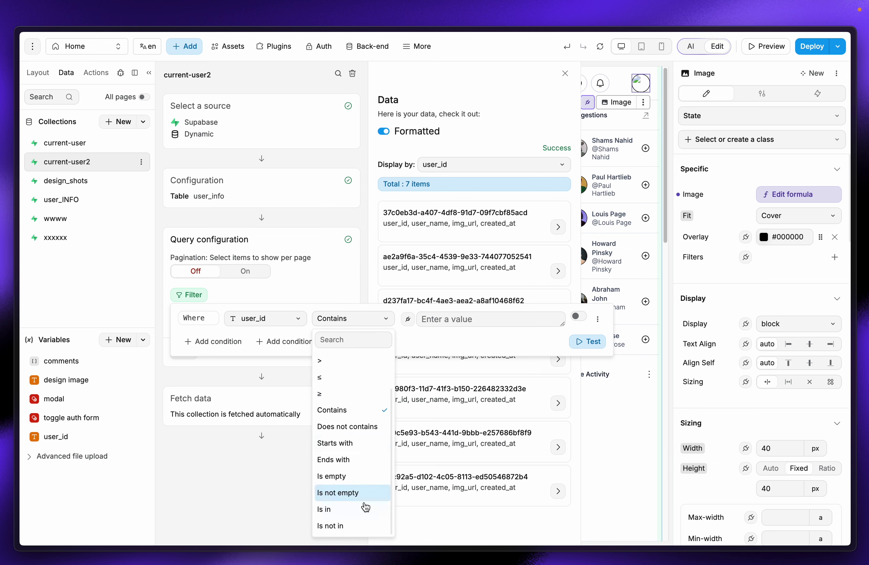
click(363, 509)
click(372, 324)
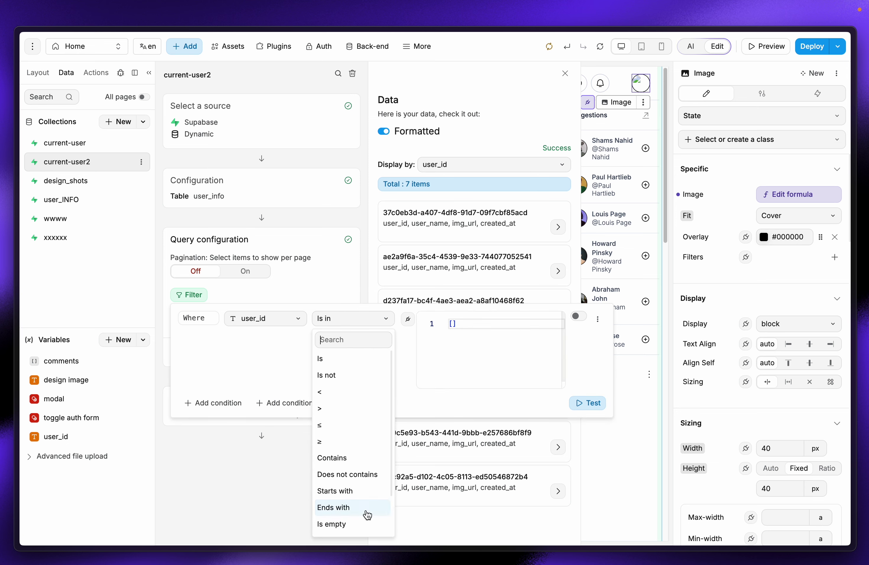
scroll(363, 514, down, 2)
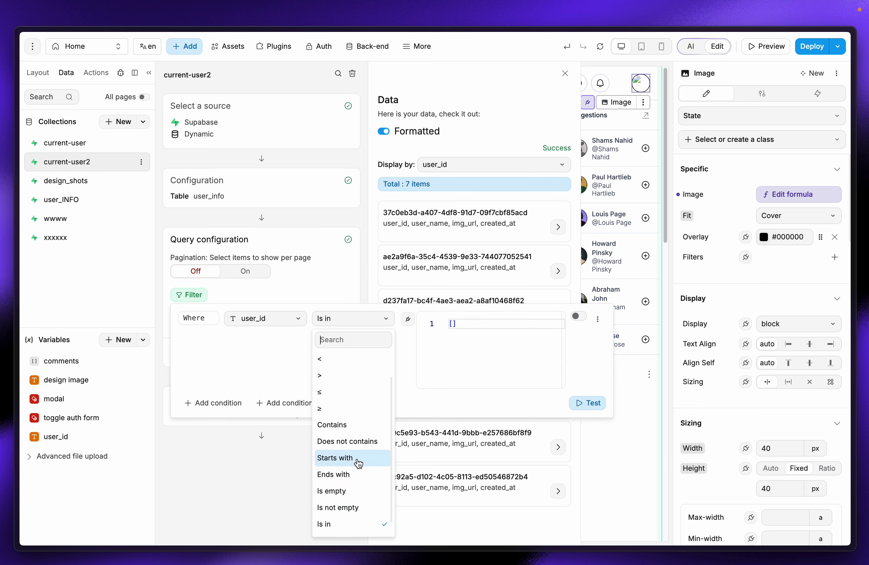
scroll(340, 482, down, 1)
scroll(340, 482, down, 1)
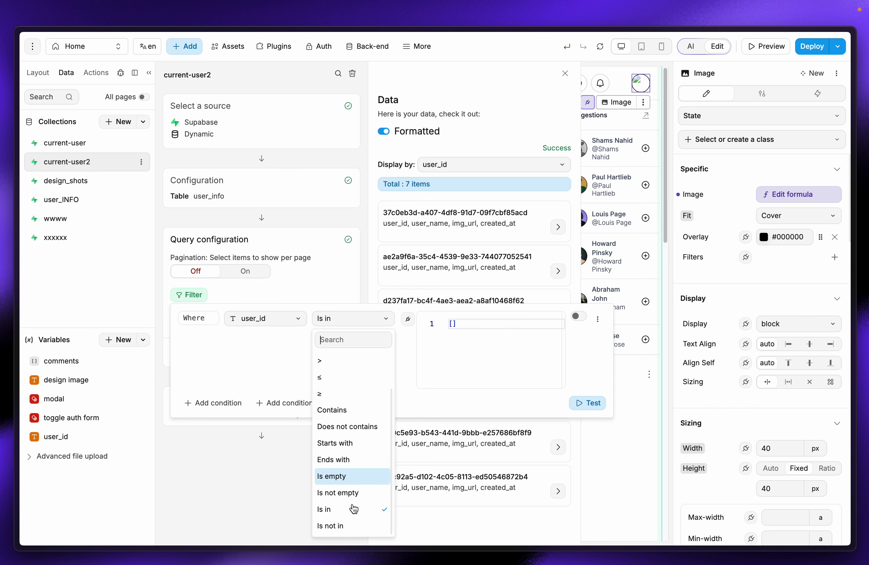
click(351, 414)
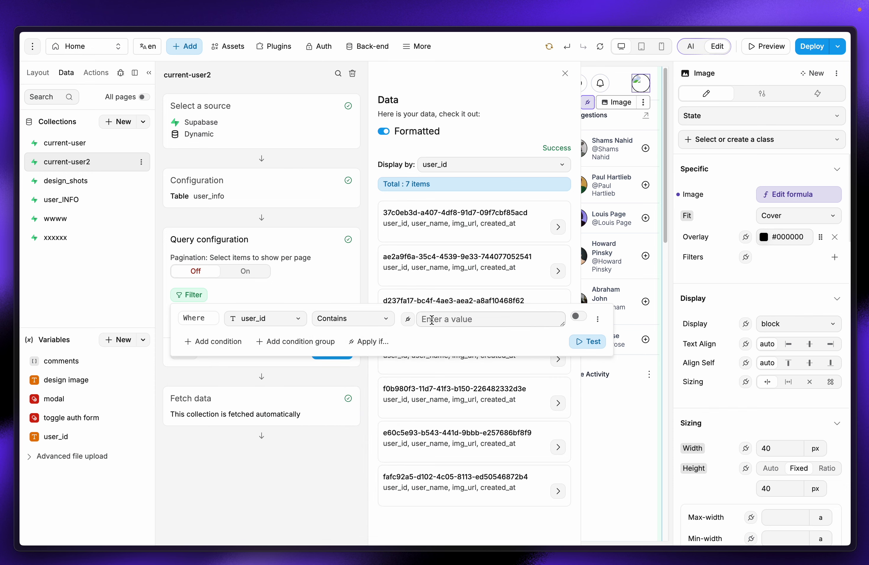
Step: Bind the Contains filter's value to the Supabase Auth user's id and test the query
click(408, 319)
click(554, 245)
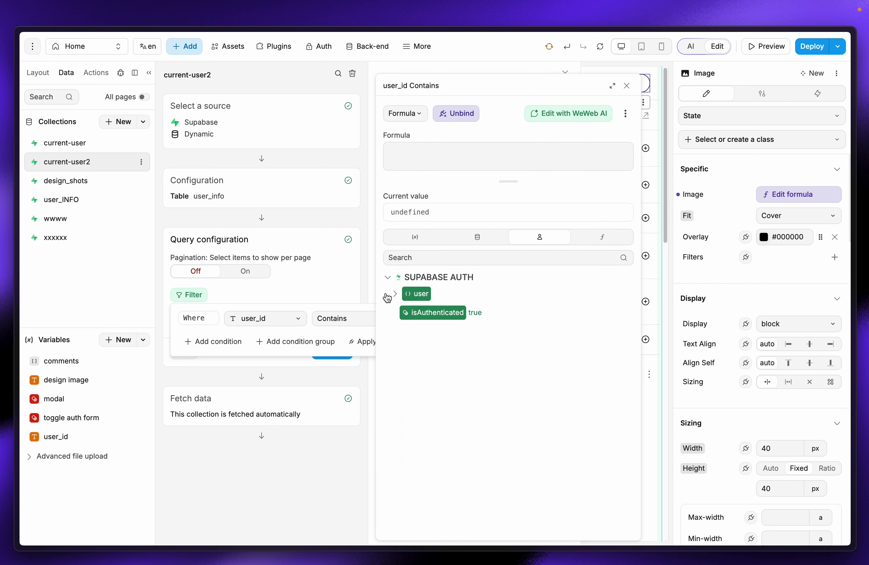
click(395, 294)
click(421, 313)
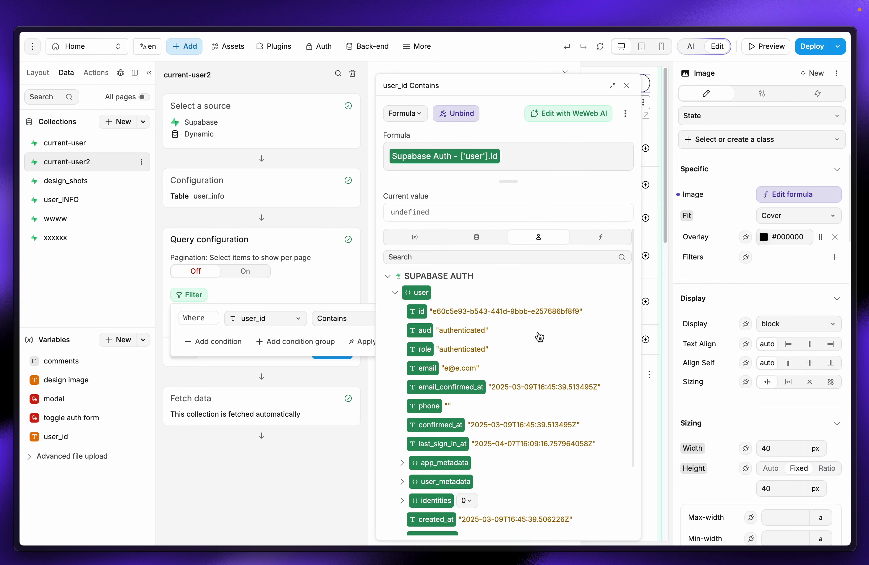
click(627, 86)
click(586, 341)
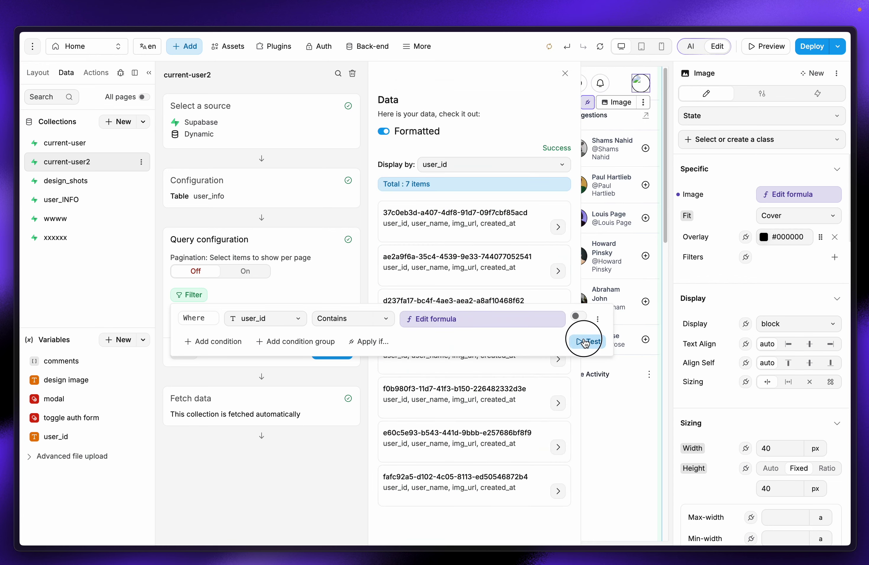
Step: Set the user_id filter's operator to Starts with and test the query
click(366, 326)
scroll(368, 451, down, 2)
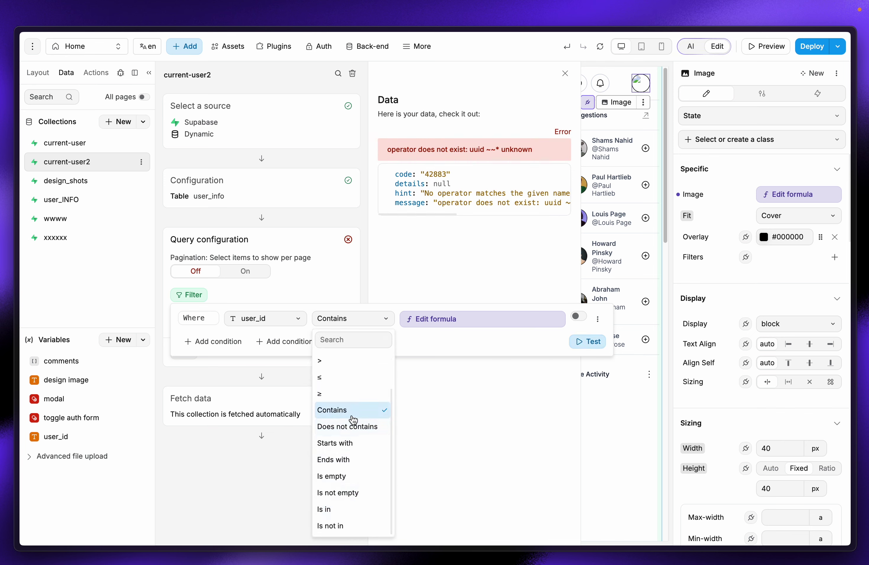
click(347, 443)
click(578, 342)
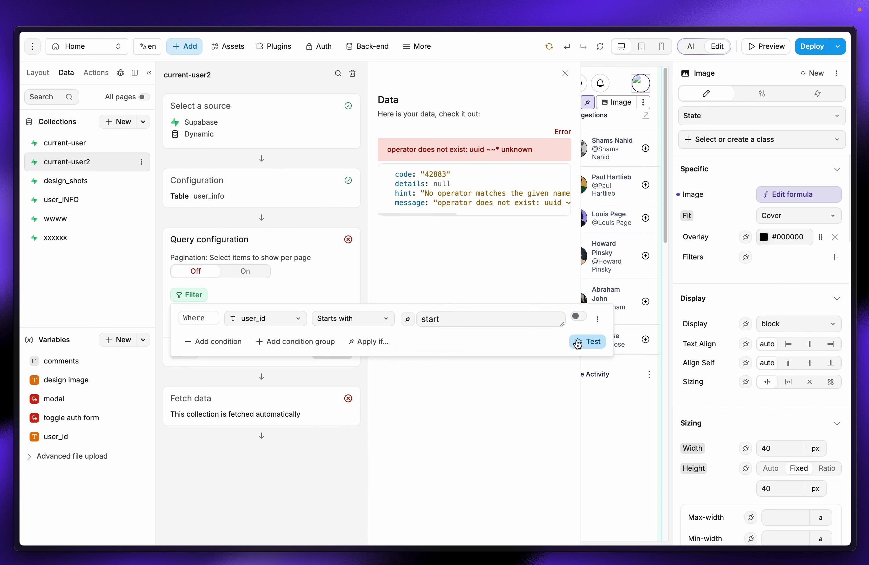
Step: Bind the Starts with filter's value to the Supabase Auth user's id
click(461, 320)
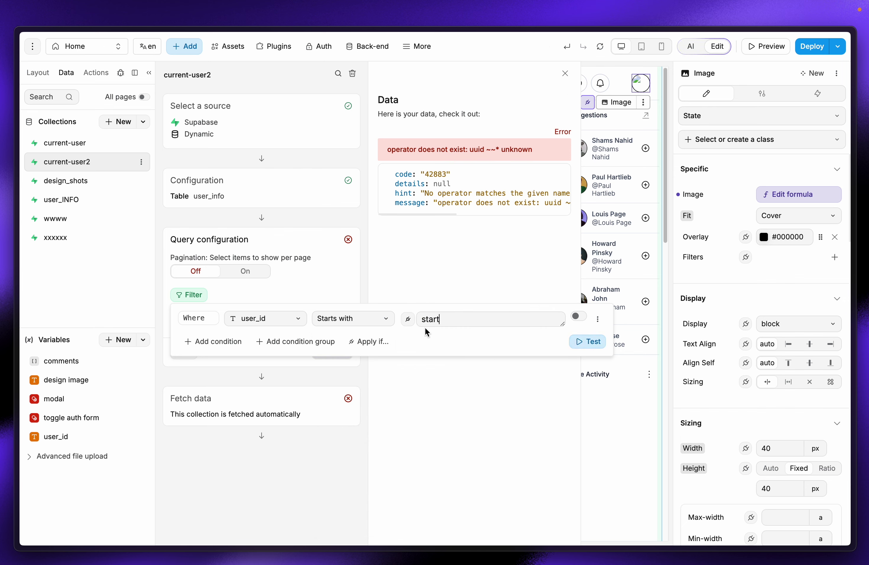
click(408, 319)
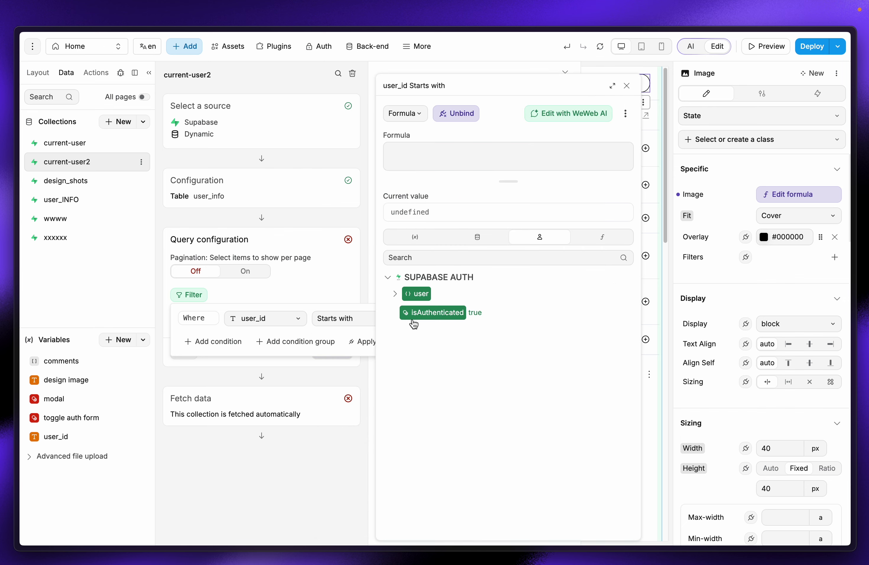
click(395, 293)
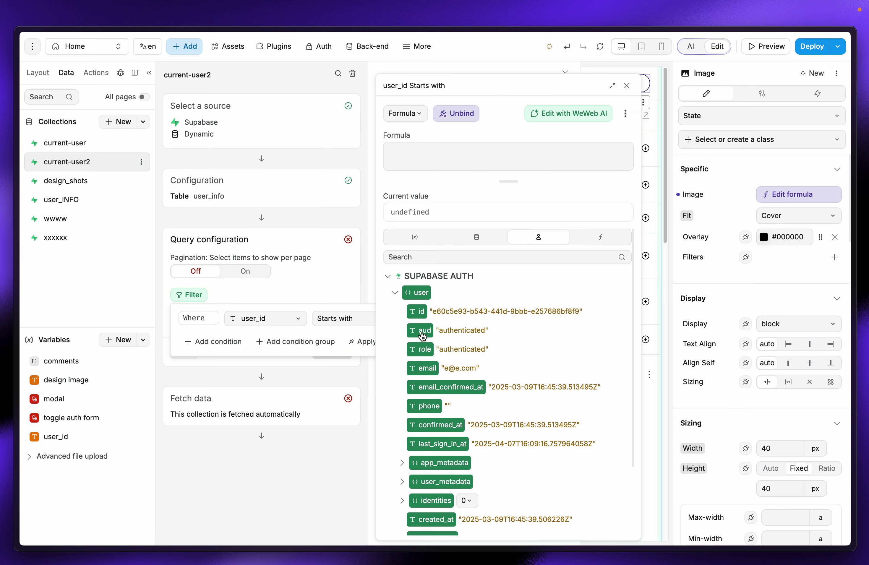
click(418, 313)
click(419, 314)
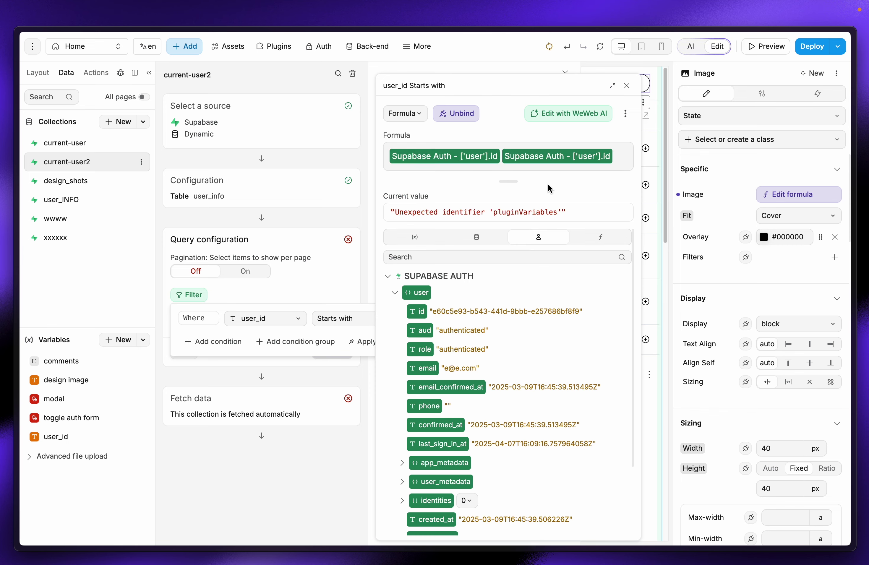
key(BackSpace)
key(BackSpace)
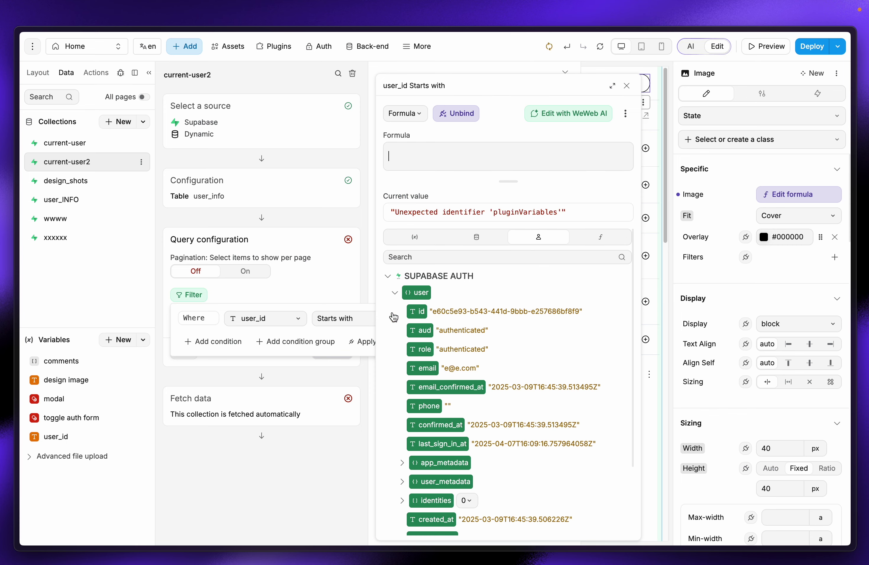
click(419, 313)
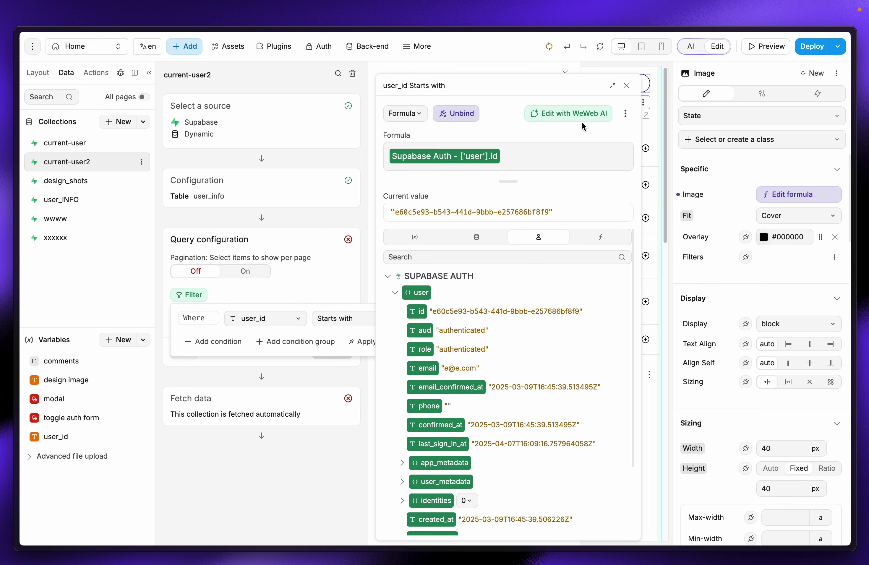
click(626, 86)
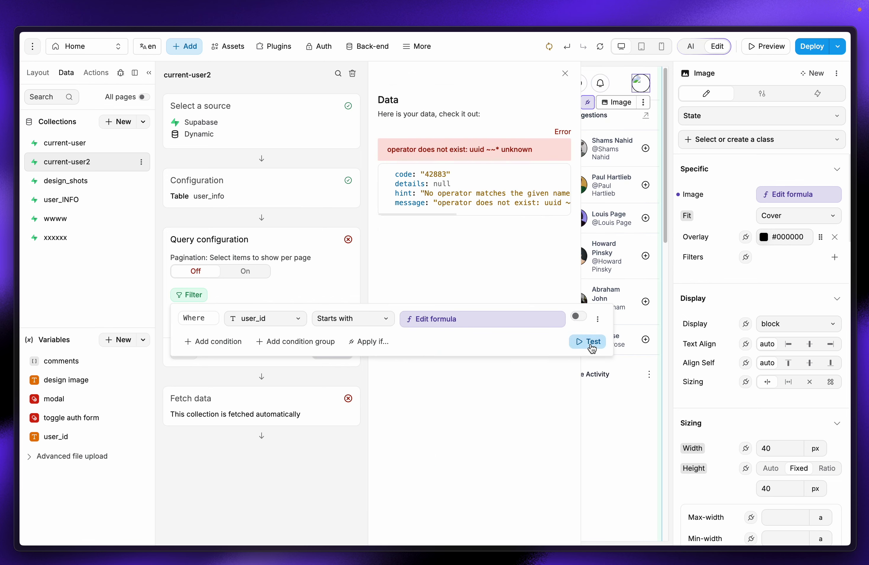
Step: Change the user_id filter's operator to Is in and test the query
click(371, 321)
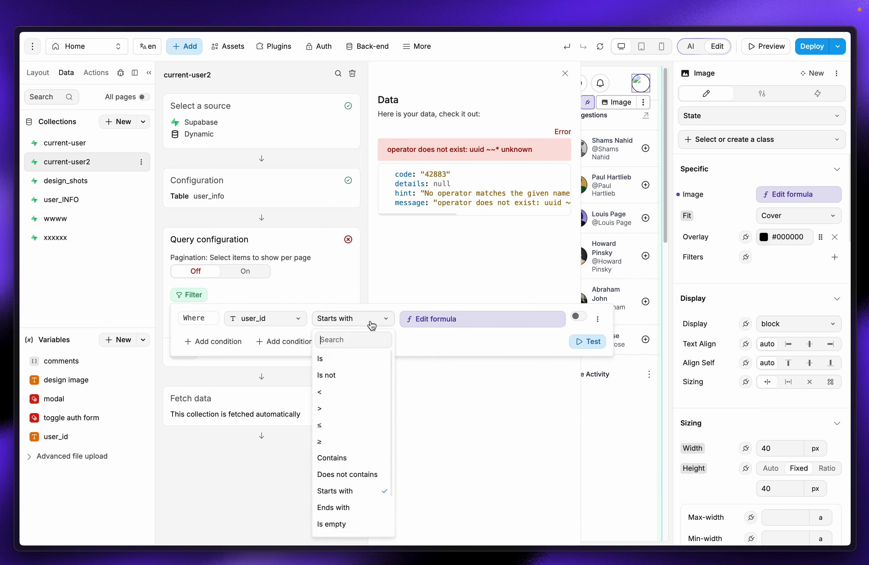
scroll(348, 511, down, 2)
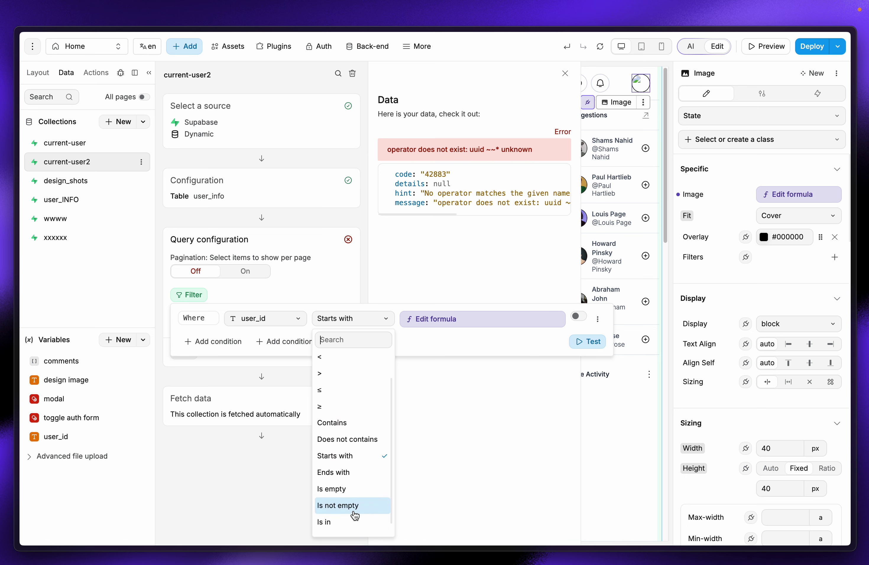
click(354, 521)
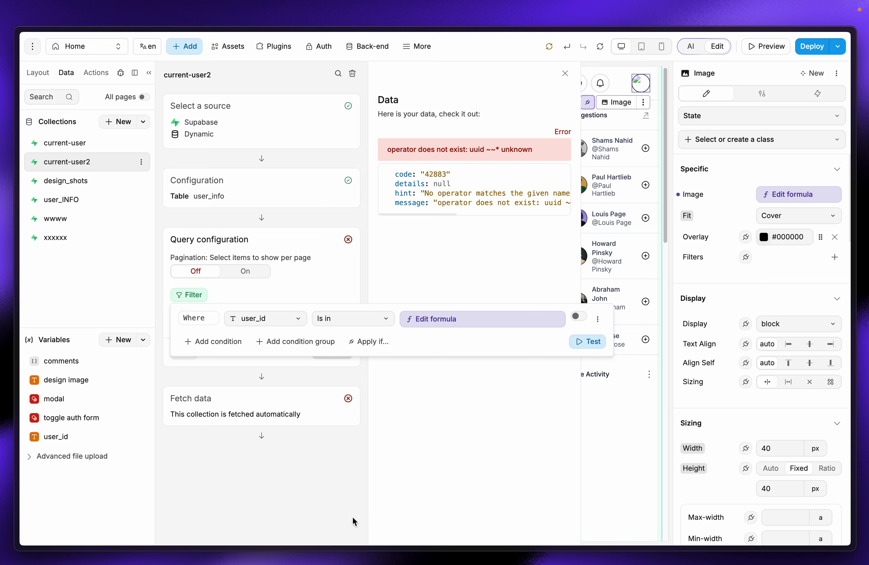
click(580, 342)
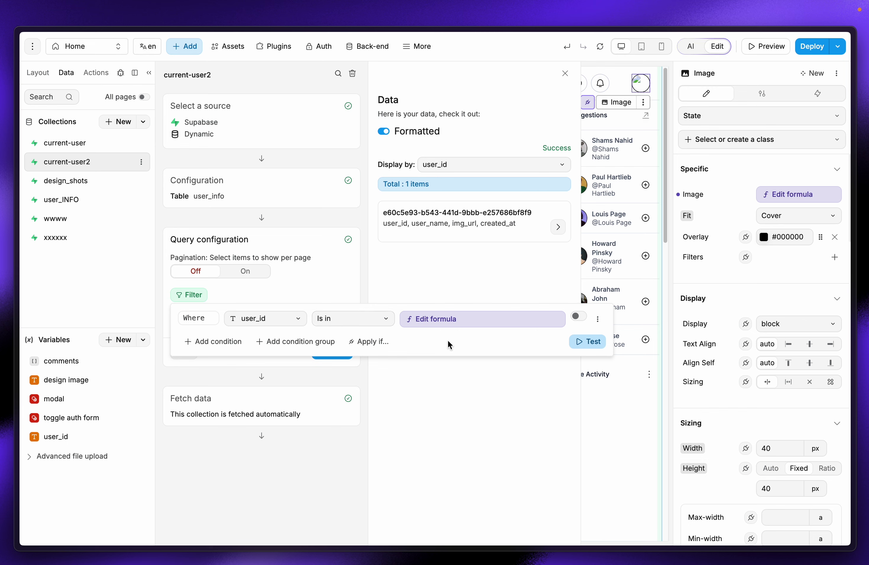
Step: Review the available filter operators and the user id formula bound to the Is in condition
click(351, 320)
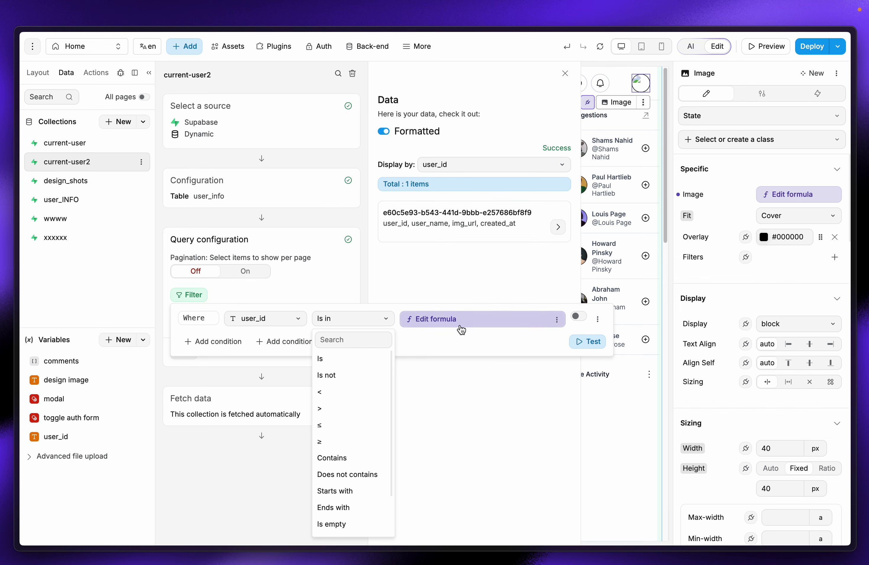
click(434, 320)
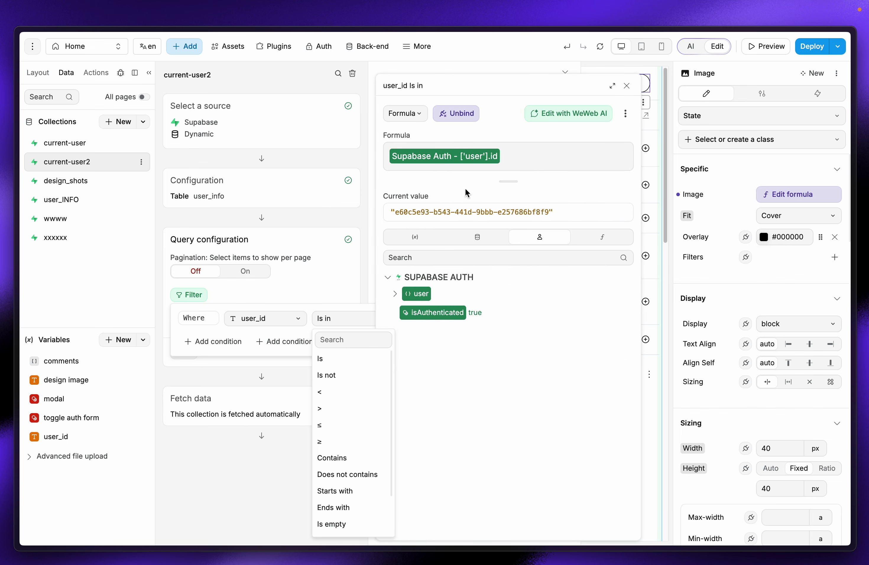
click(393, 295)
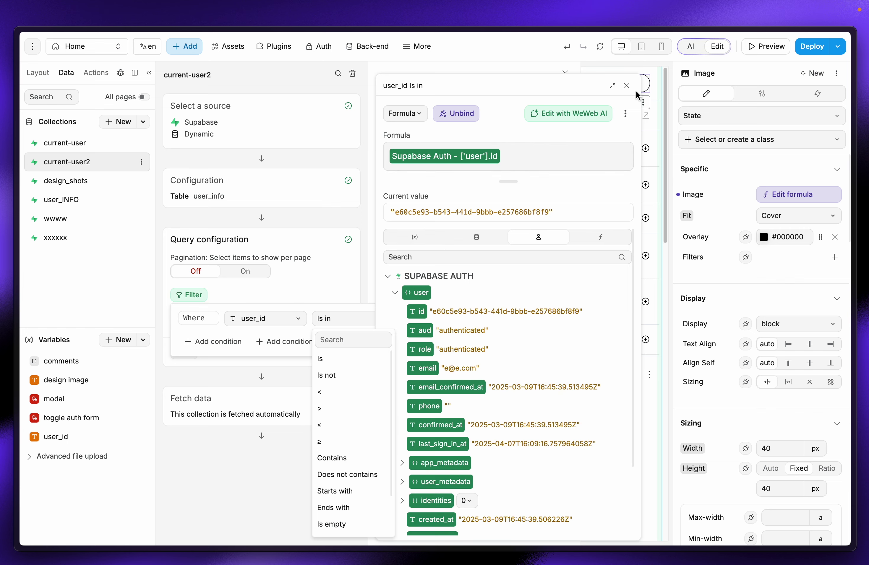
click(626, 86)
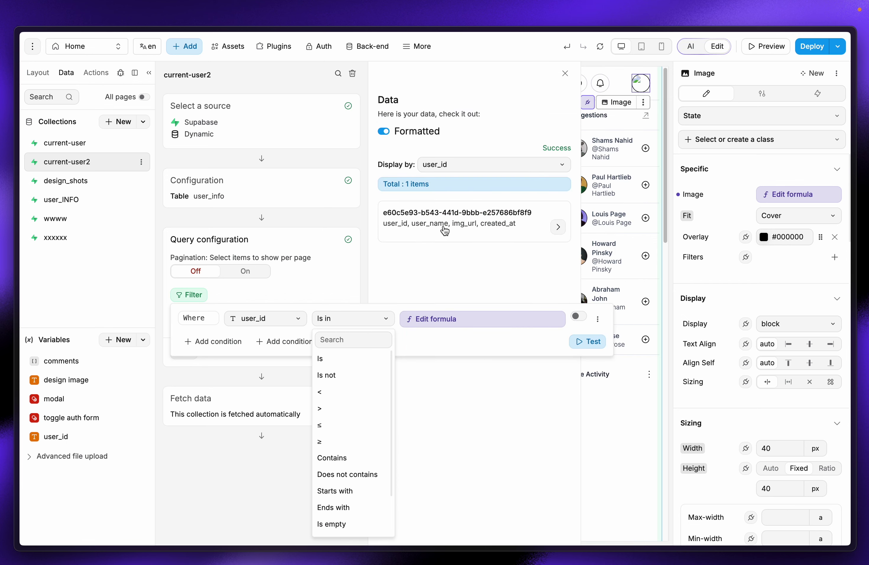
Step: Inspect the fetched record's fields, compare them with the user_info table in Supabase, and return to WeWeb's page editor
click(494, 224)
drag(419, 227, 366, 227)
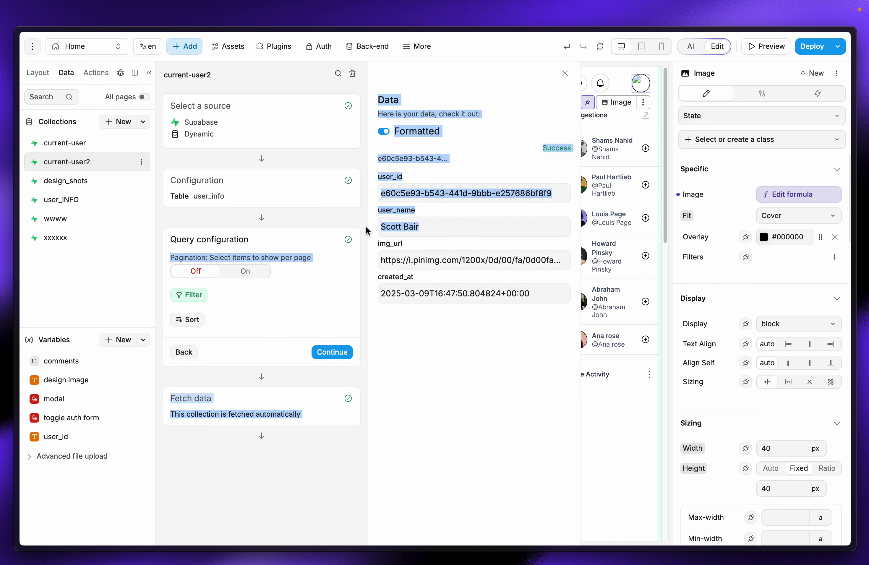
click(434, 227)
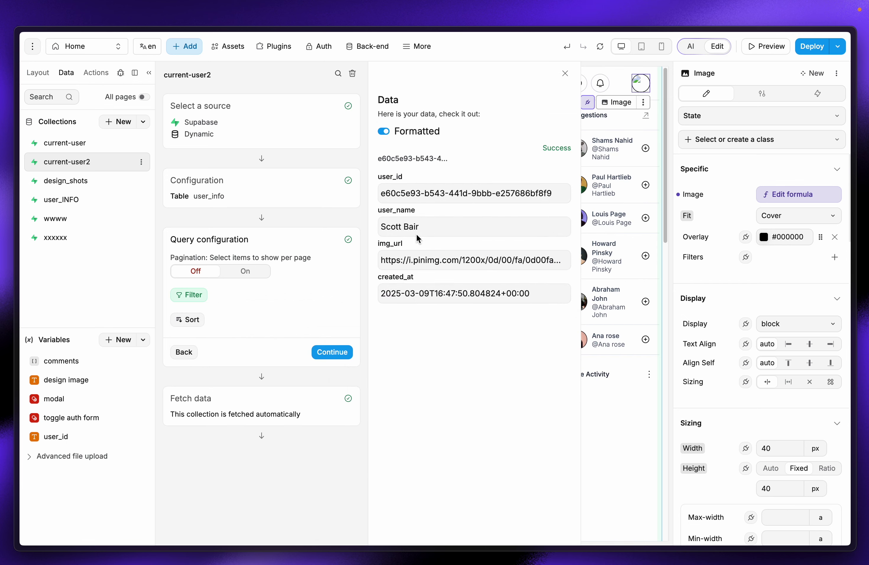
mouse_move(1, 176)
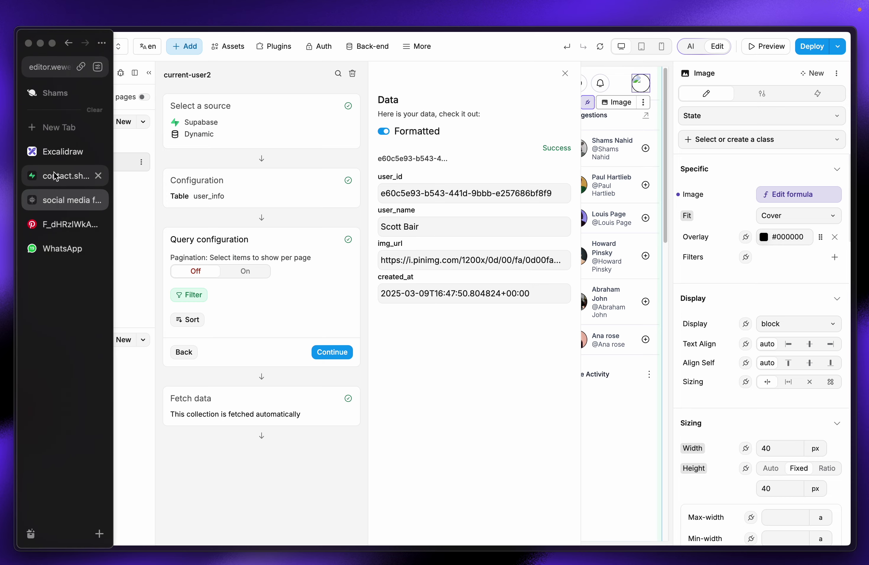
click(57, 176)
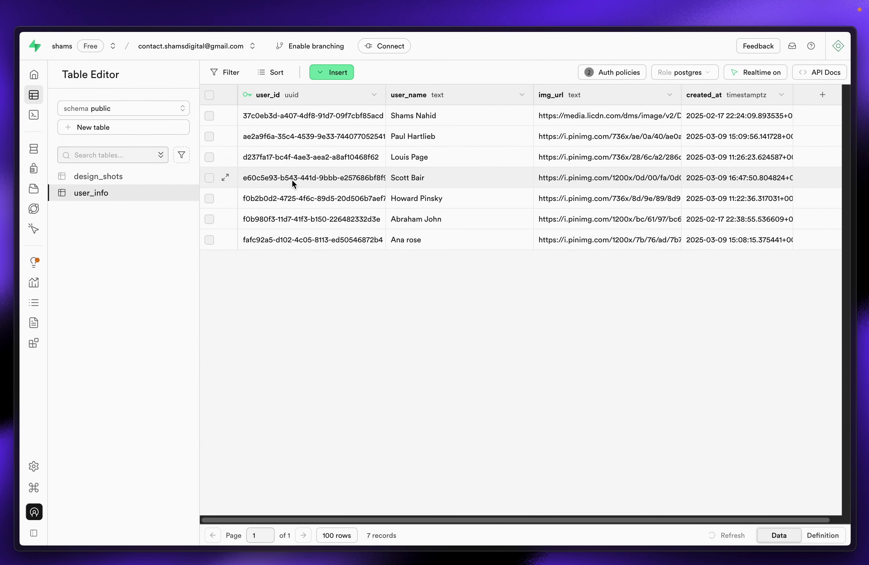
mouse_move(2, 175)
click(63, 203)
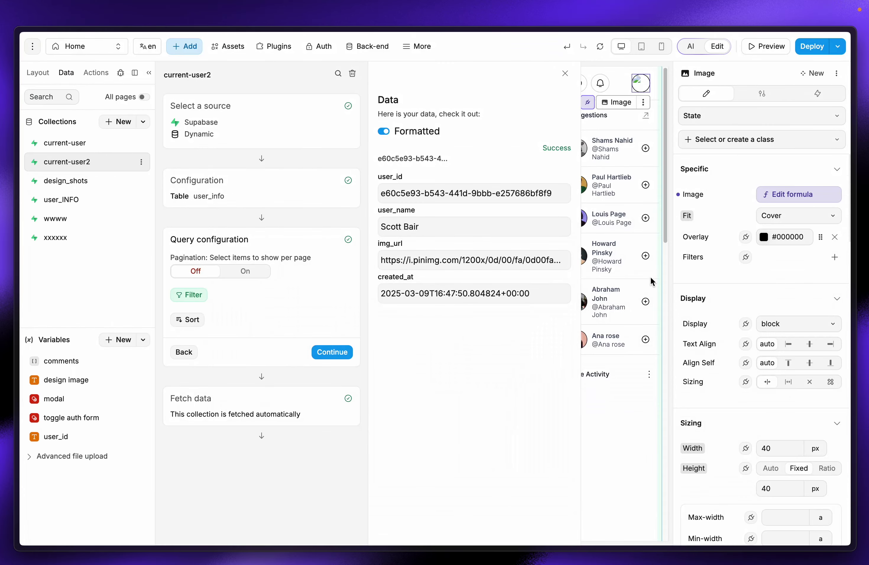
click(566, 73)
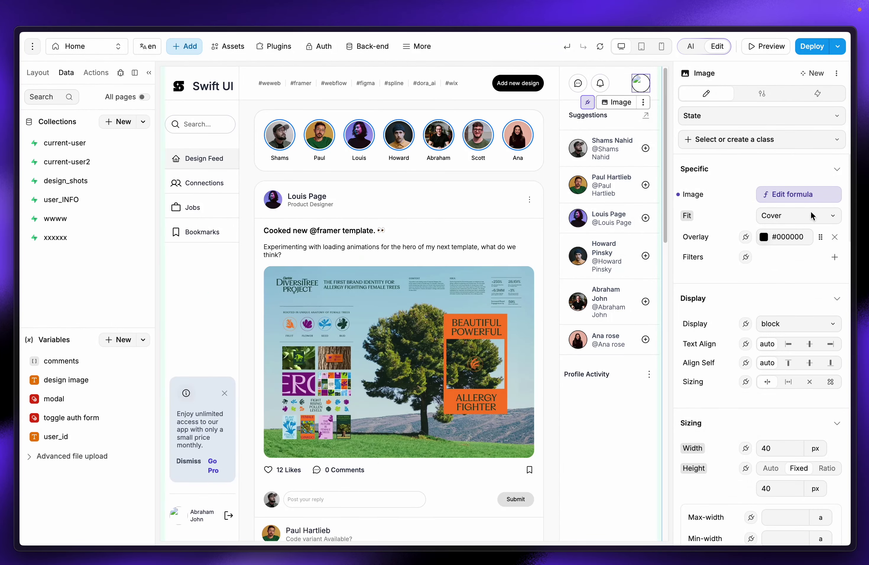
Step: Bind the header profile image to img_url of the first current-user2 record
click(775, 197)
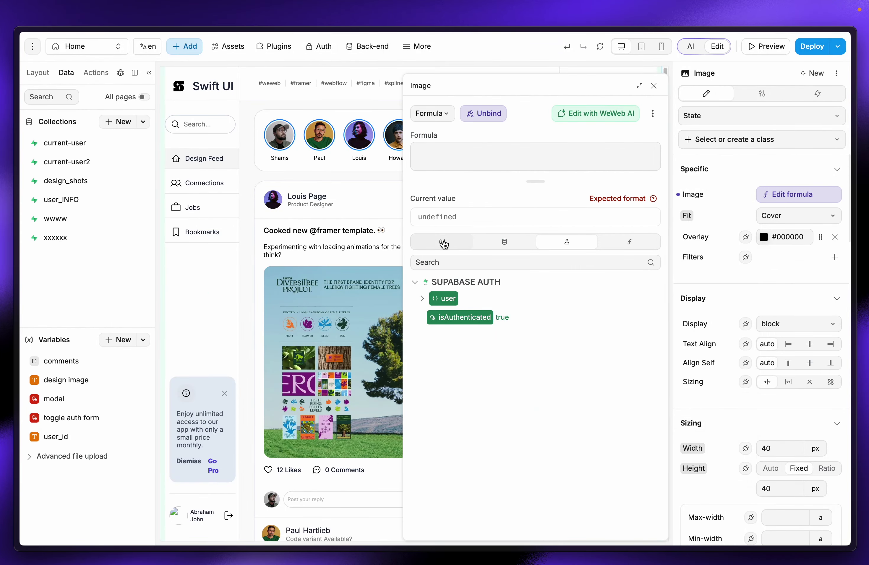
click(506, 244)
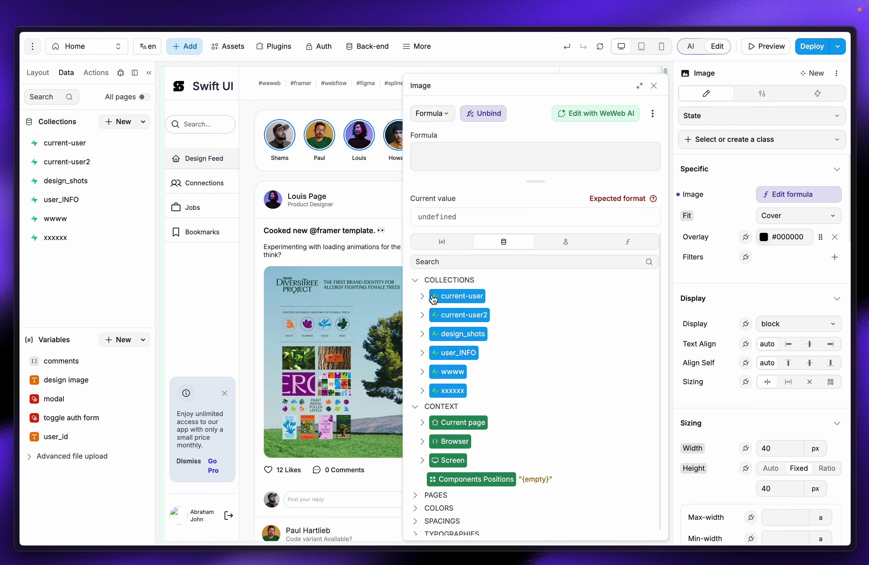
click(422, 315)
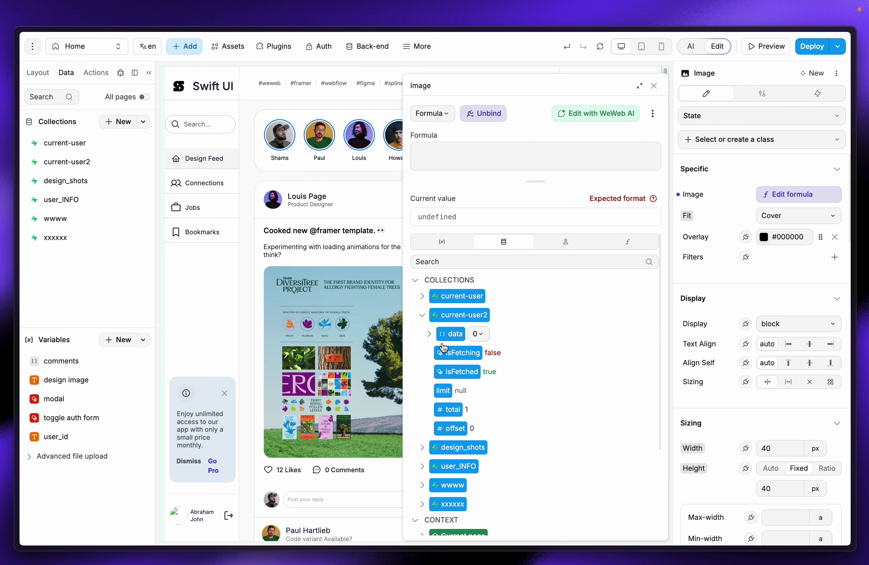
click(430, 335)
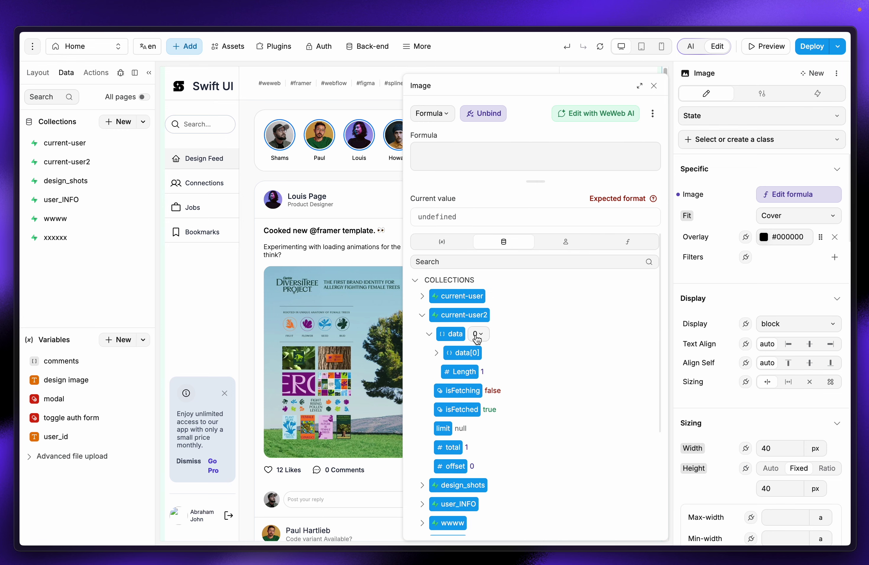
click(438, 353)
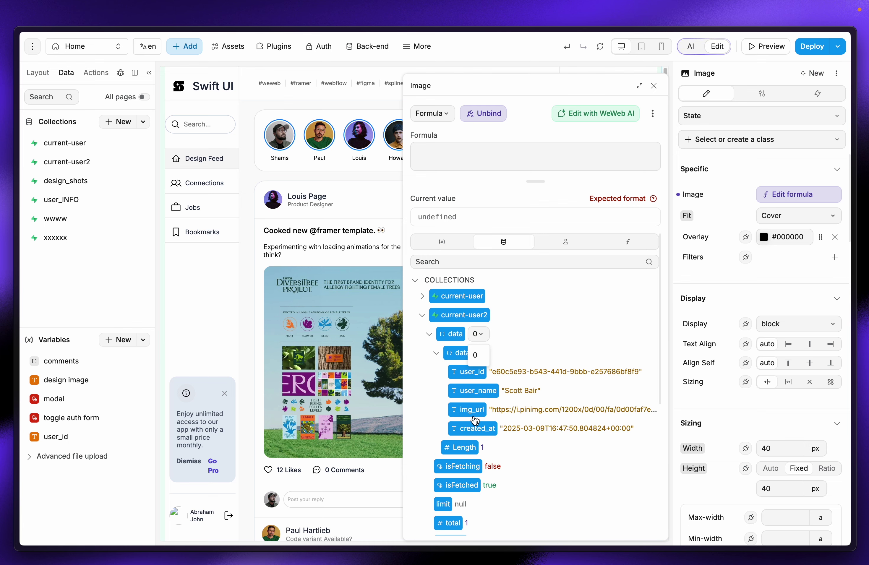
click(473, 415)
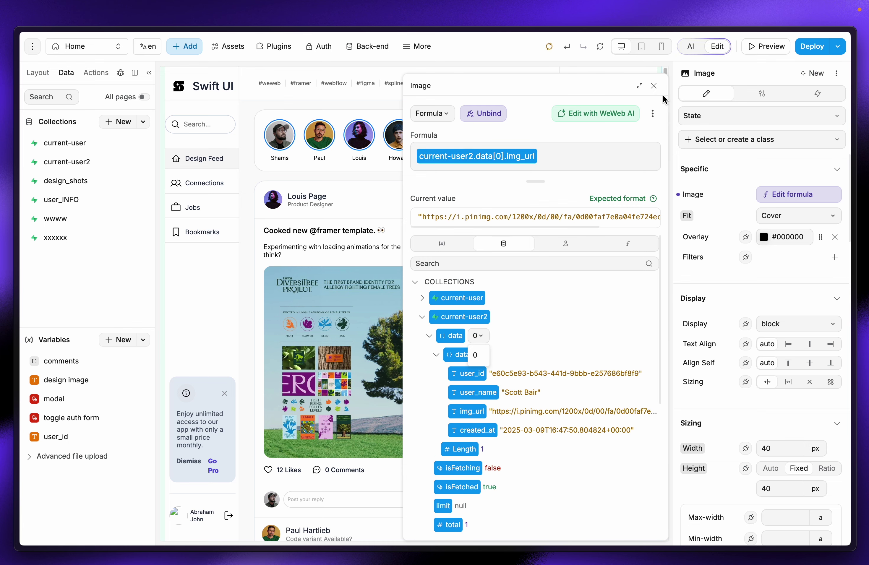
click(654, 86)
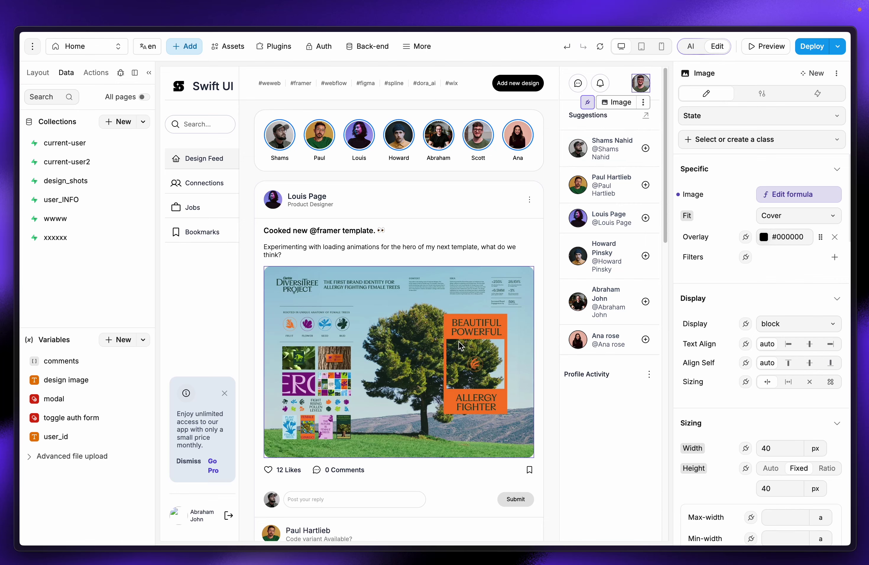
Step: Bind the sidebar Avatar's image to current-user2.data[0].img_url
click(179, 519)
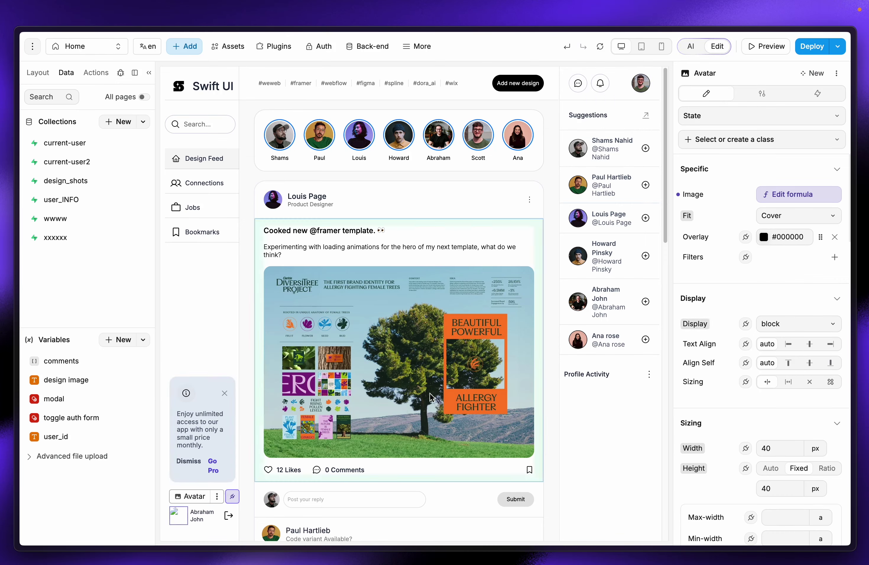
click(791, 196)
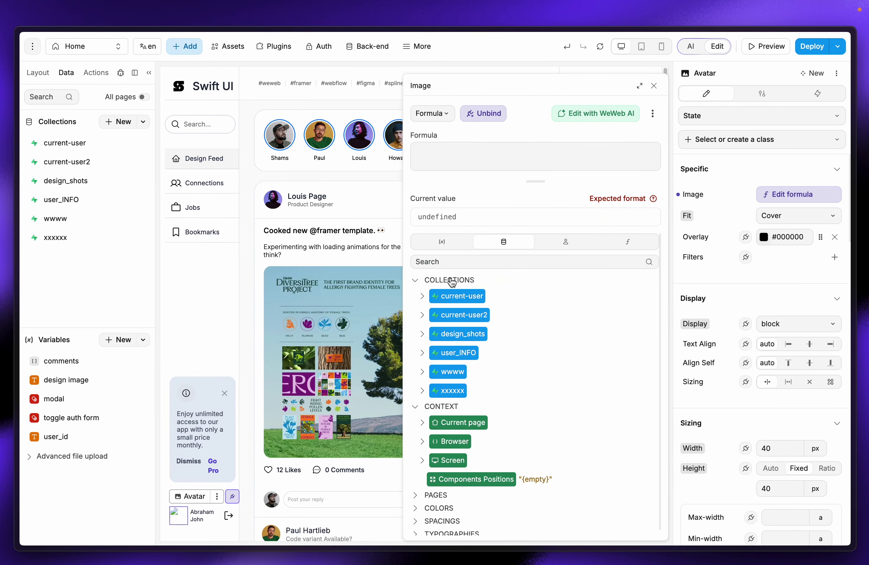
click(423, 316)
click(429, 334)
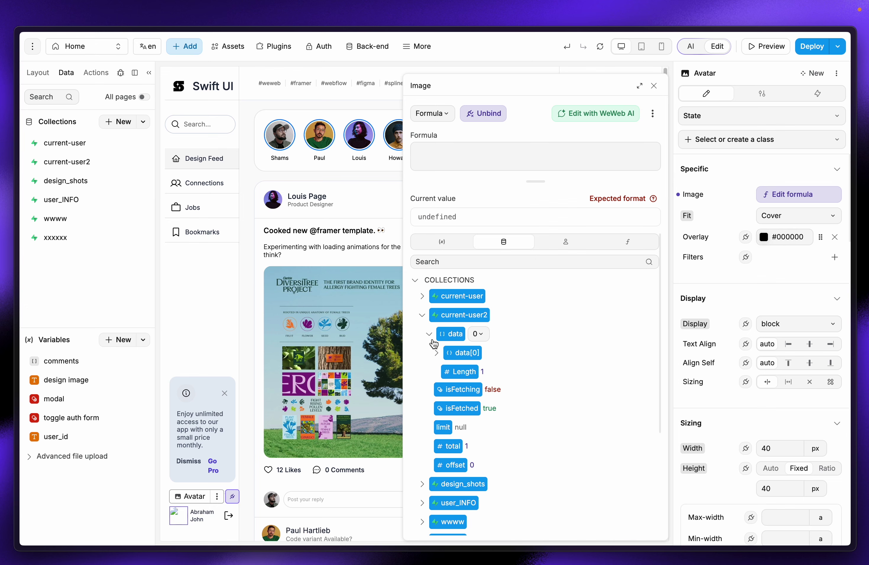
click(436, 353)
click(474, 410)
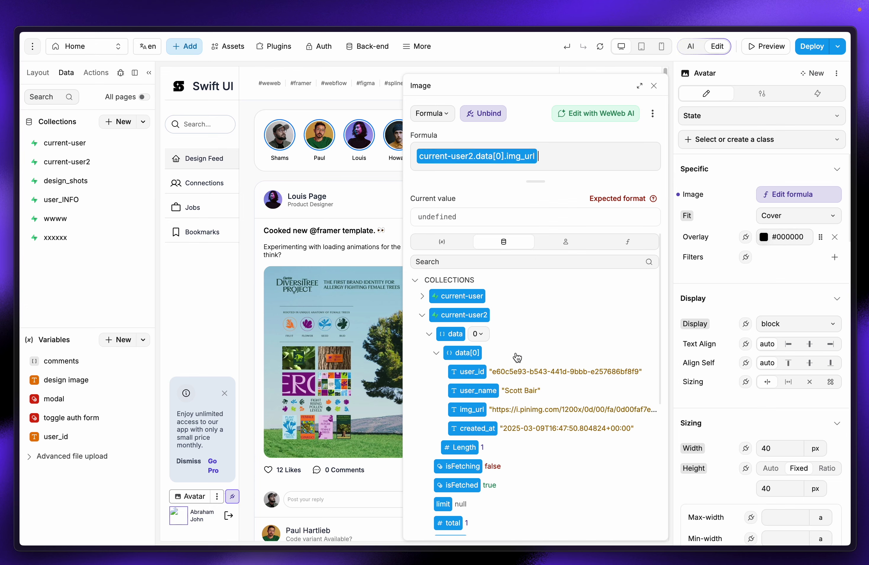
click(654, 87)
Step: Bind the sidebar user name text to current-user2.data[0].user_name and preview the page to check the signed-in user's details
click(207, 518)
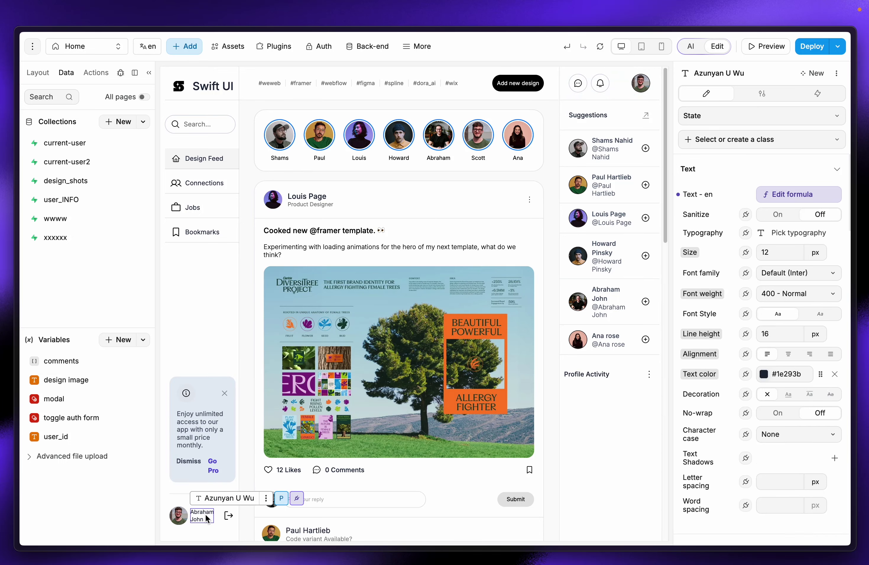
click(783, 192)
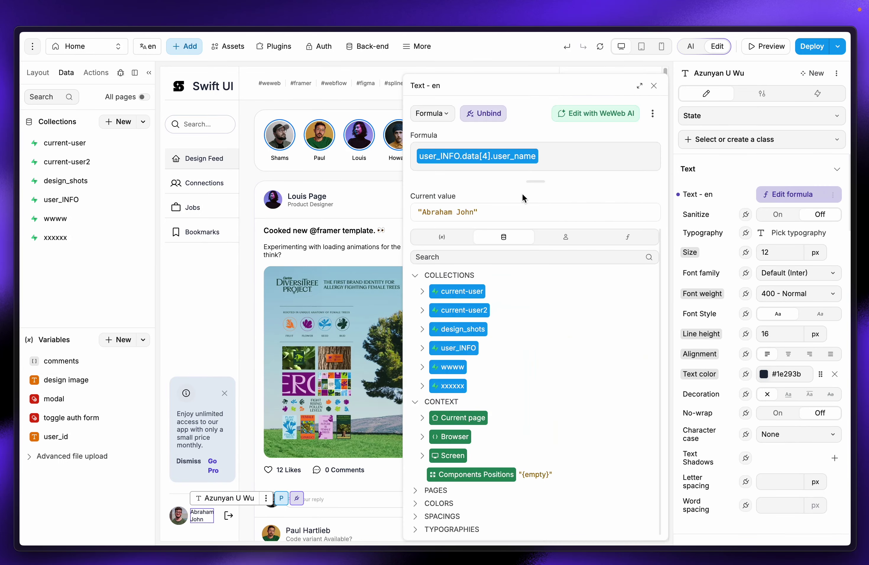
click(549, 158)
key(BackSpace)
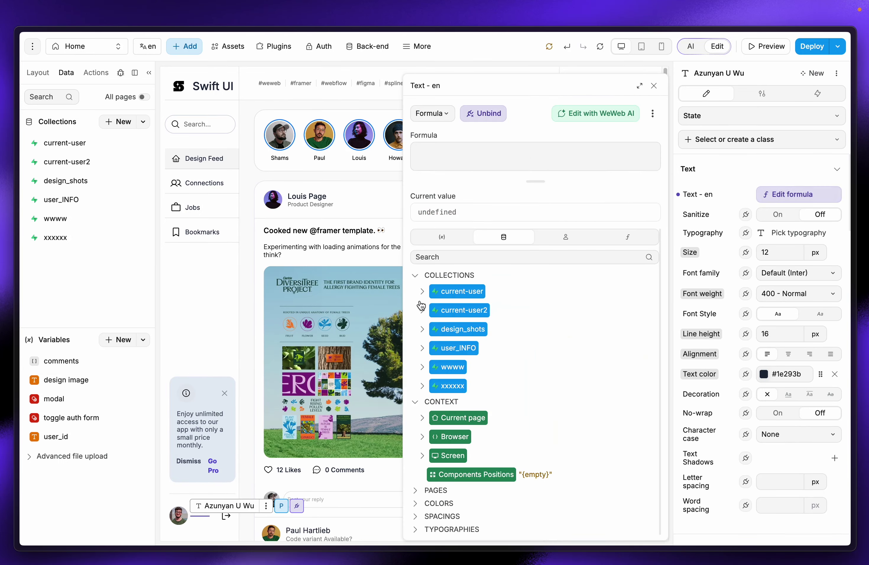
click(423, 311)
click(429, 329)
click(436, 348)
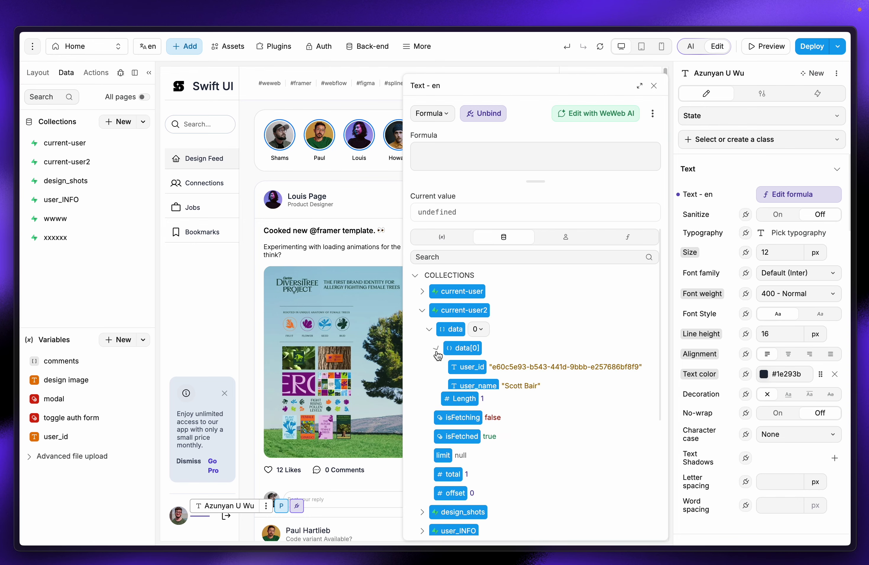
click(489, 392)
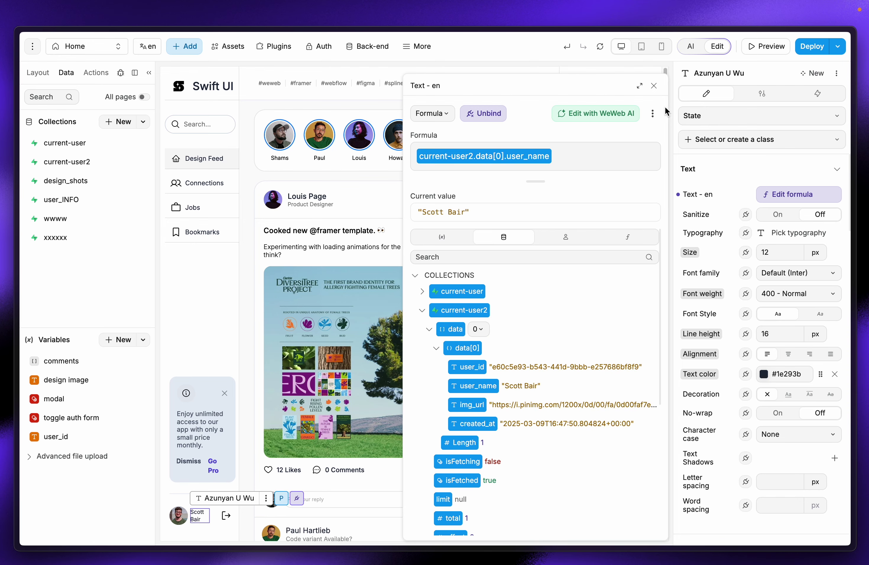
click(654, 85)
click(772, 48)
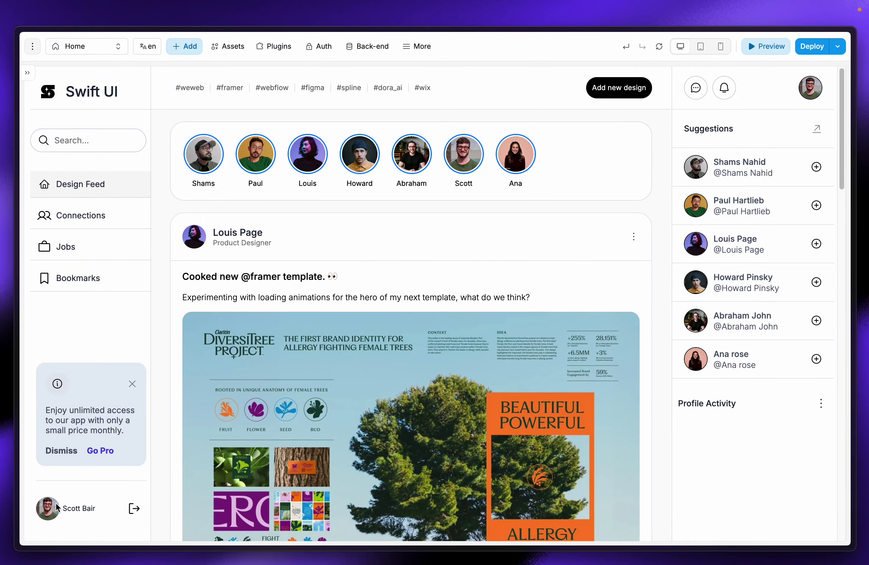
key(Escape)
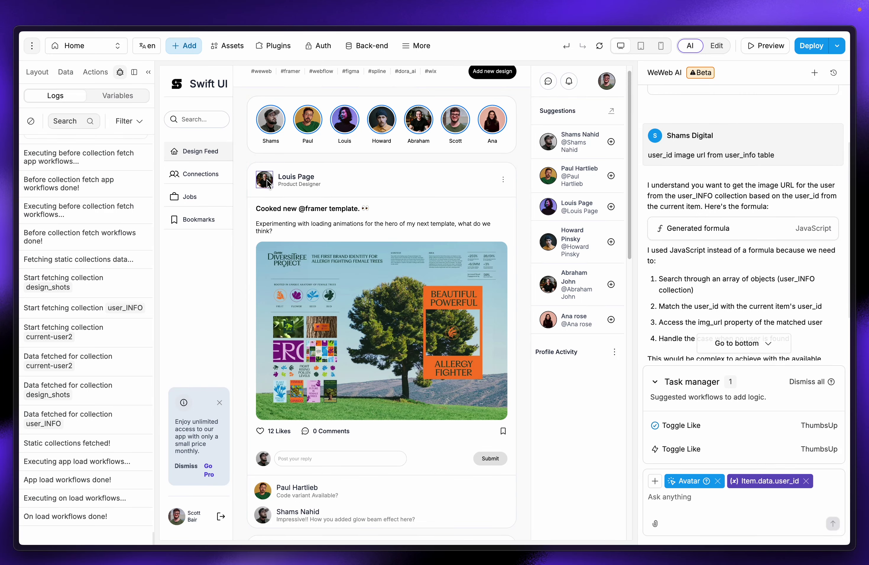
Step: Trace the first post's author name up through the layout tree and select the content container that repeats the social media posts
click(300, 179)
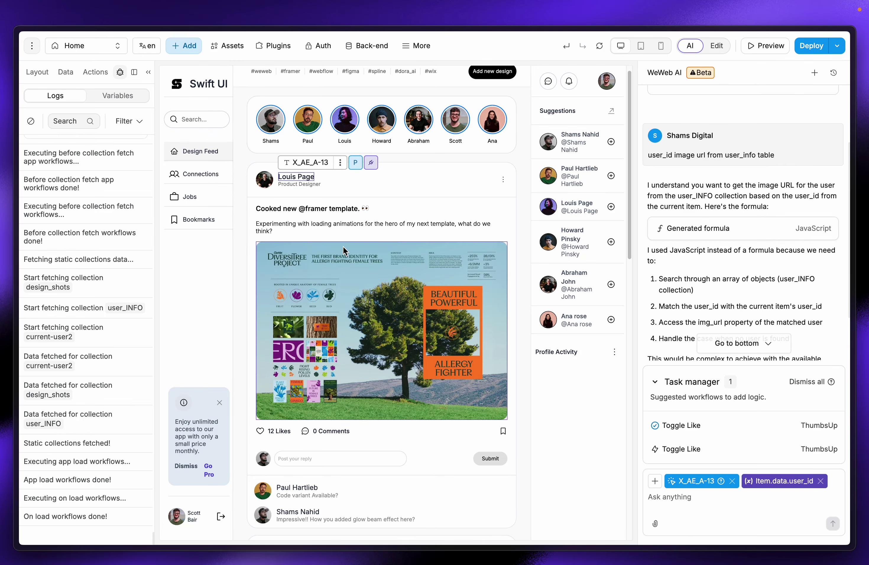
scroll(345, 251, down, 1)
scroll(345, 251, down, 1)
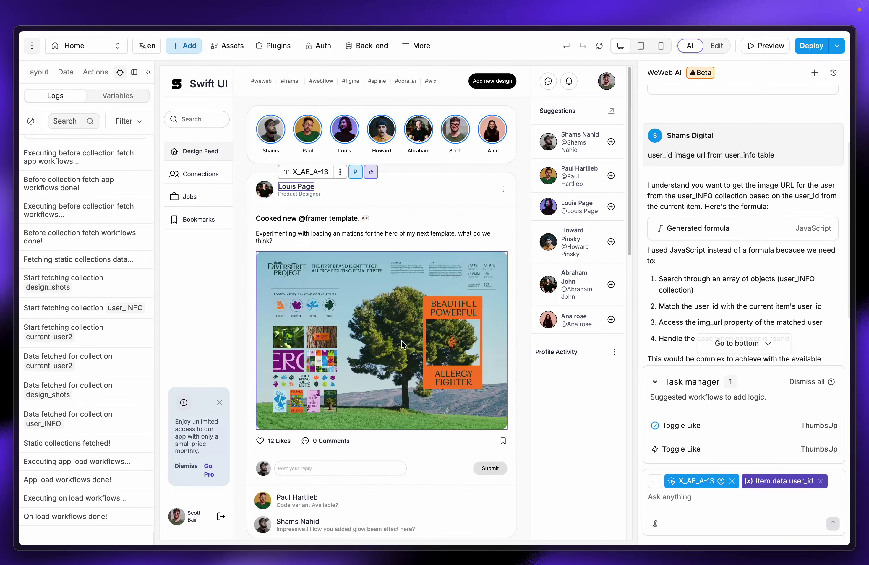
scroll(316, 168, up, 3)
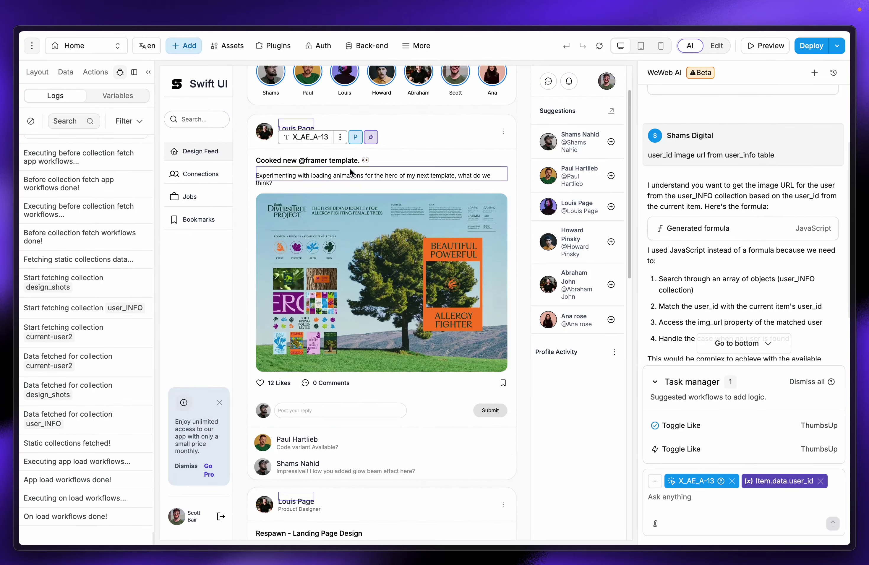
click(39, 74)
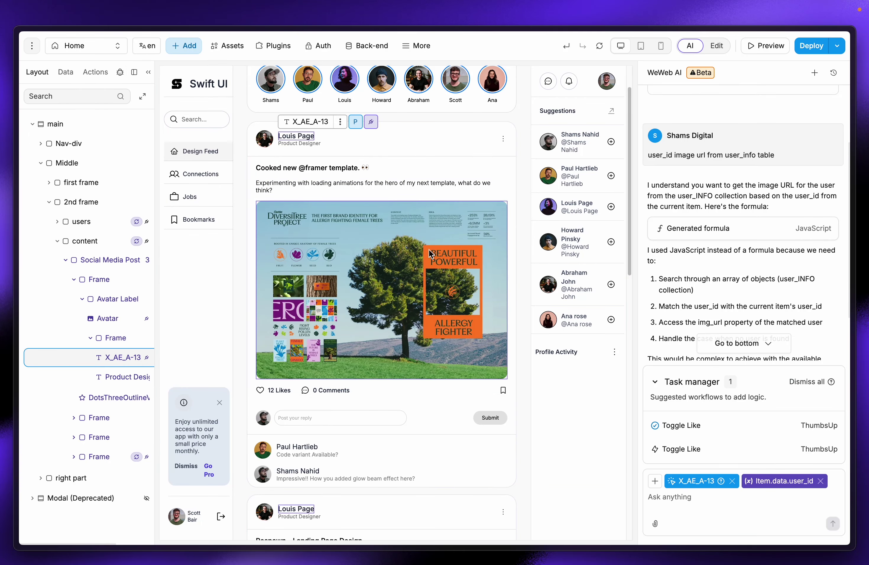
click(104, 258)
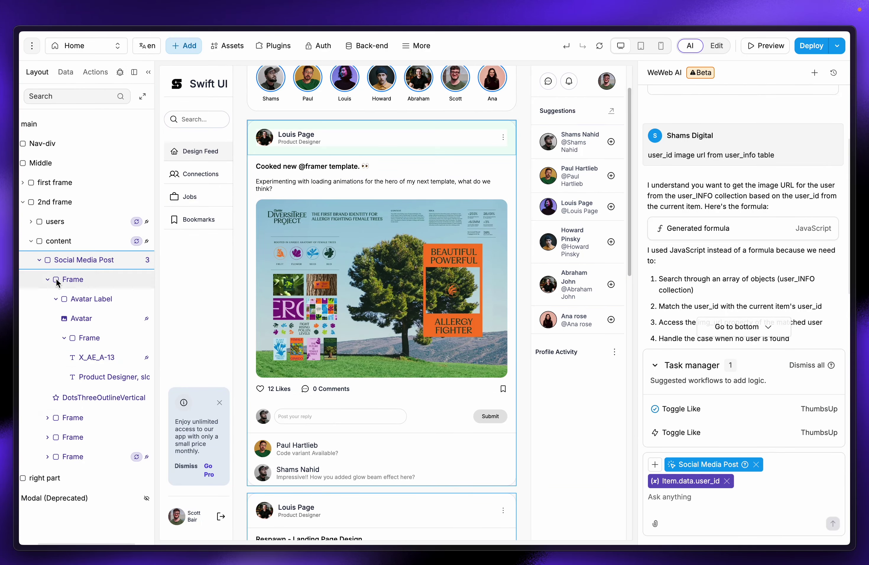
click(713, 46)
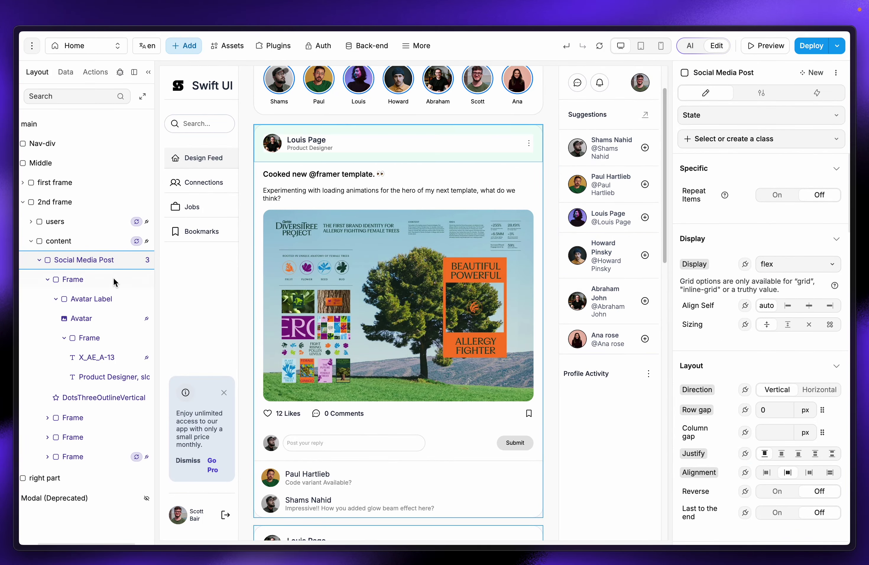
click(65, 242)
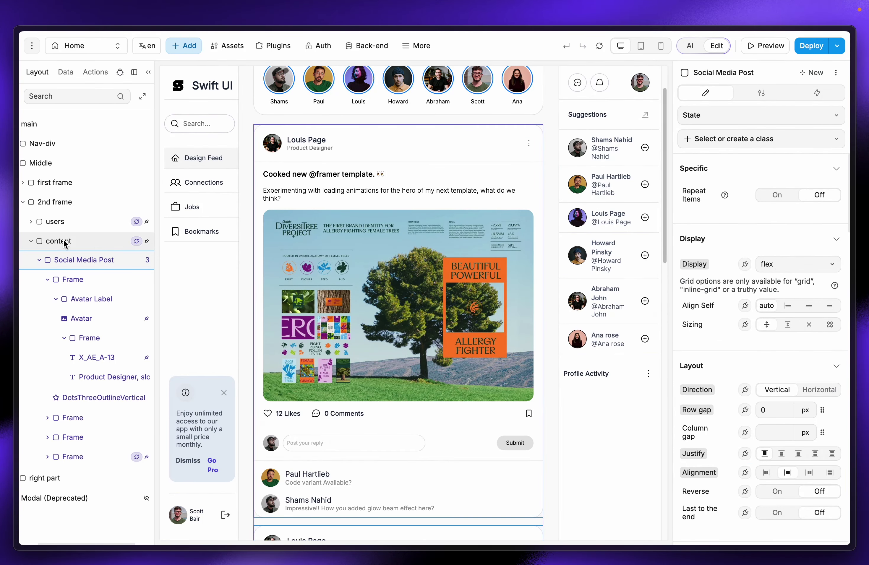
click(32, 242)
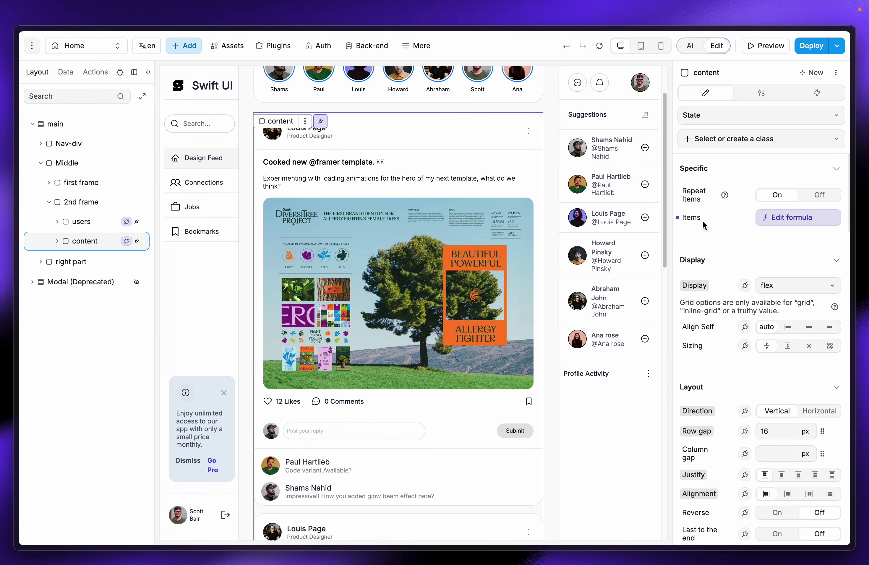
Step: Examine the content container's Items formula and the design_shots collection with its available data indexes
click(803, 219)
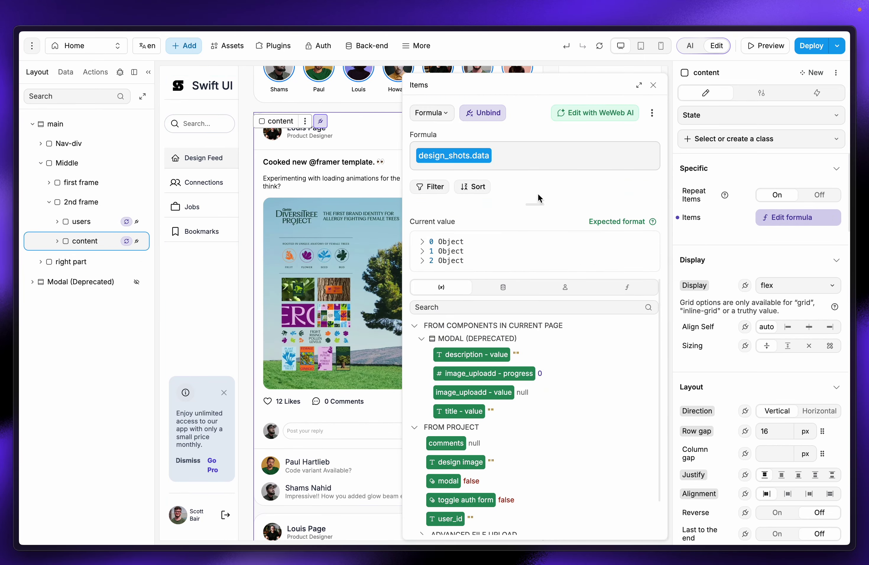
click(501, 288)
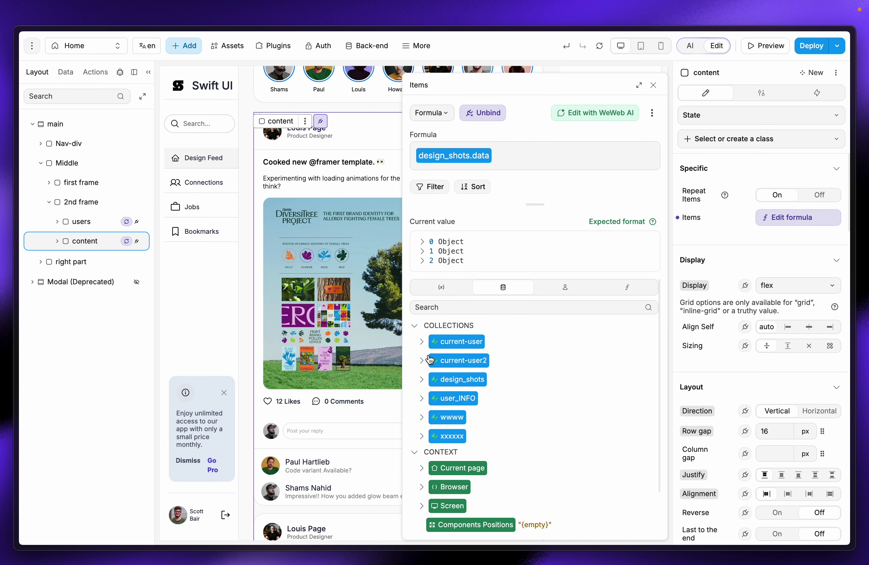
click(422, 380)
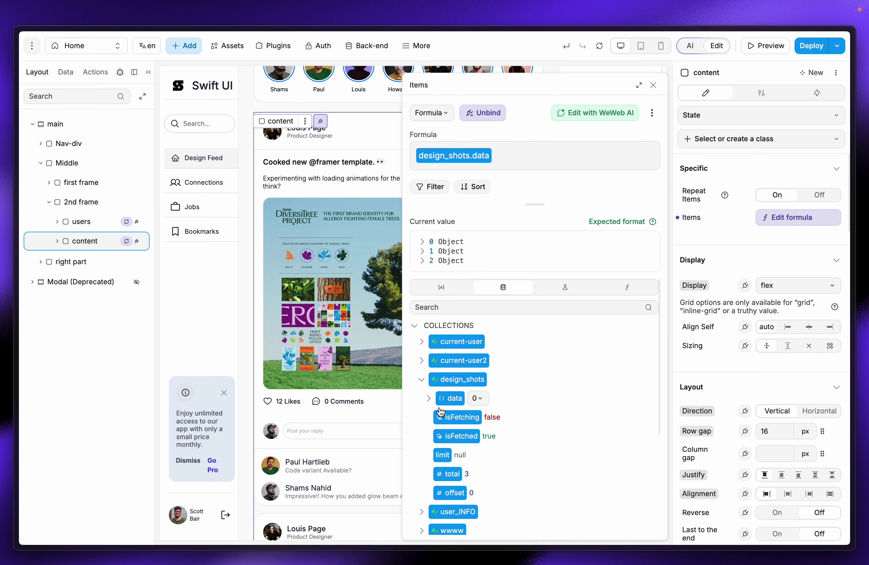
click(477, 398)
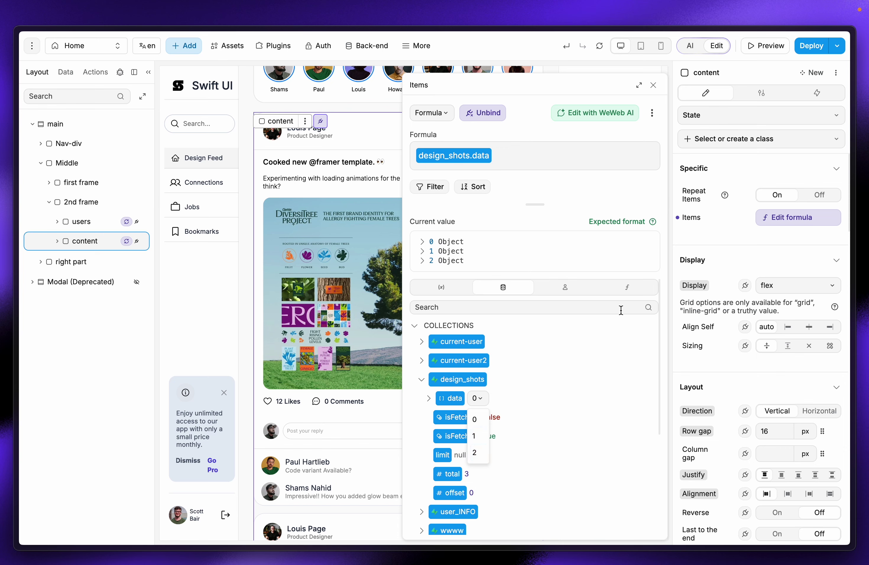
click(654, 87)
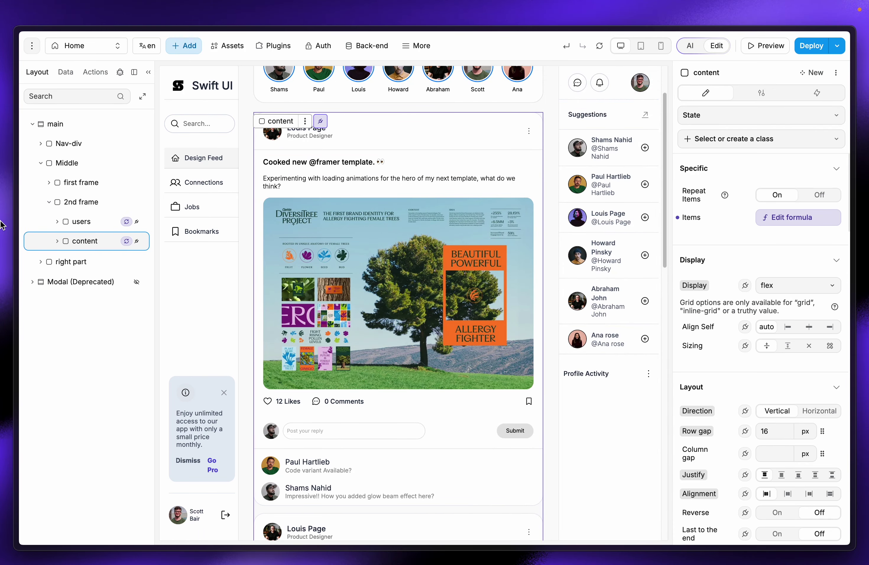
Step: Switch to Supabase to examine the design_shots table's columns, including user_id, and return to the WeWeb editor
mouse_move(1, 225)
click(57, 224)
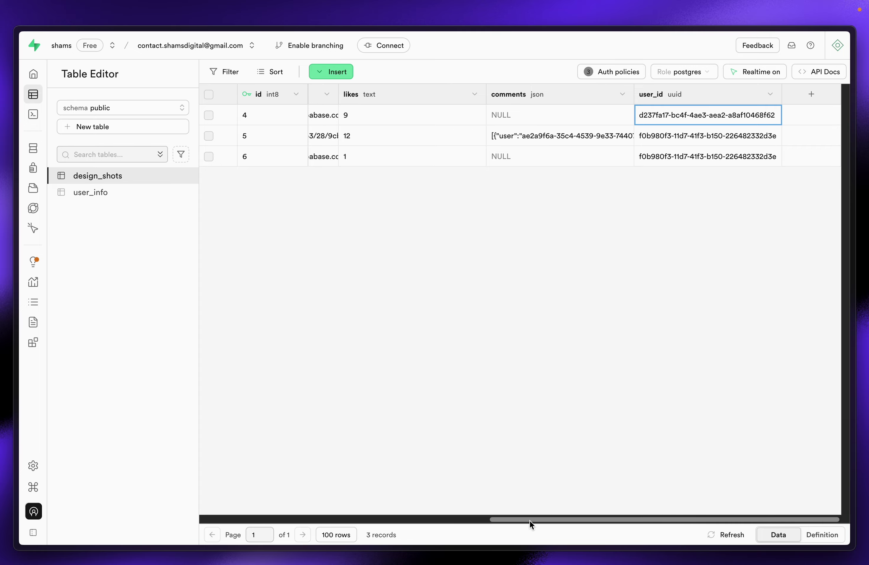
drag(532, 520, 128, 461)
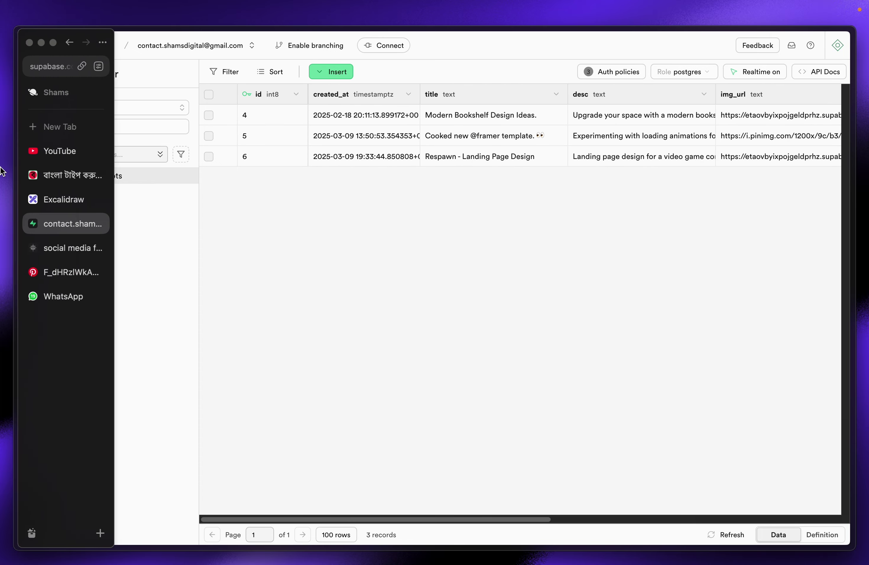
mouse_move(2, 225)
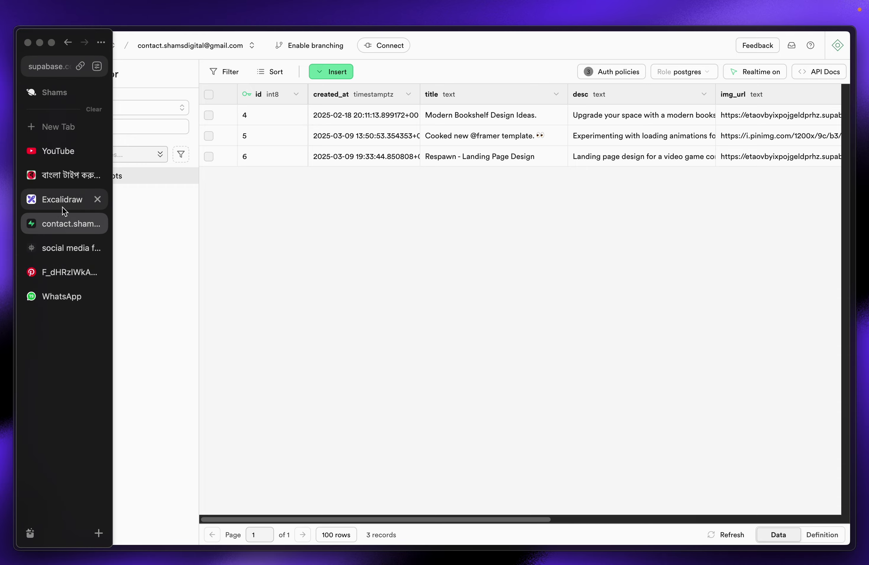
click(62, 247)
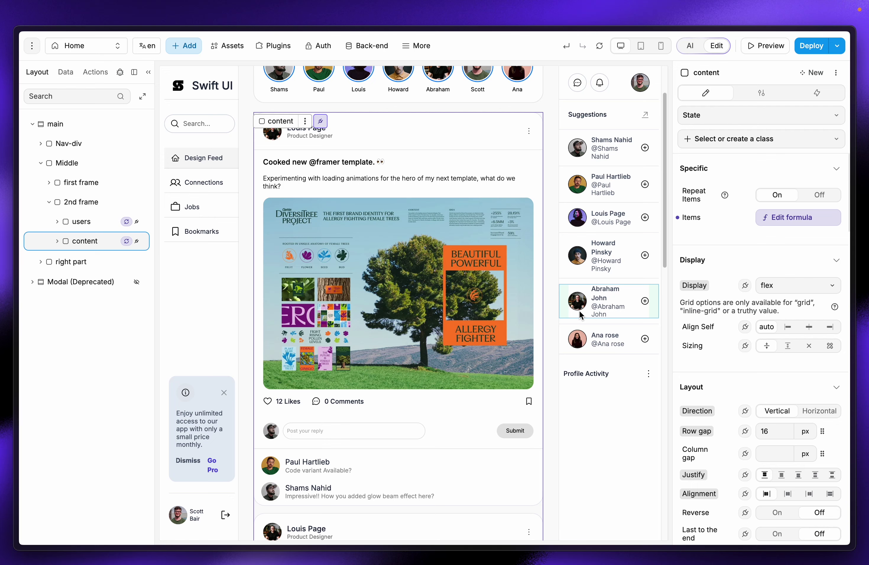
Step: Clear the custom JavaScript bound to the first post's Avatar image and open that formula for editing with WeWeb AI
click(547, 132)
click(274, 136)
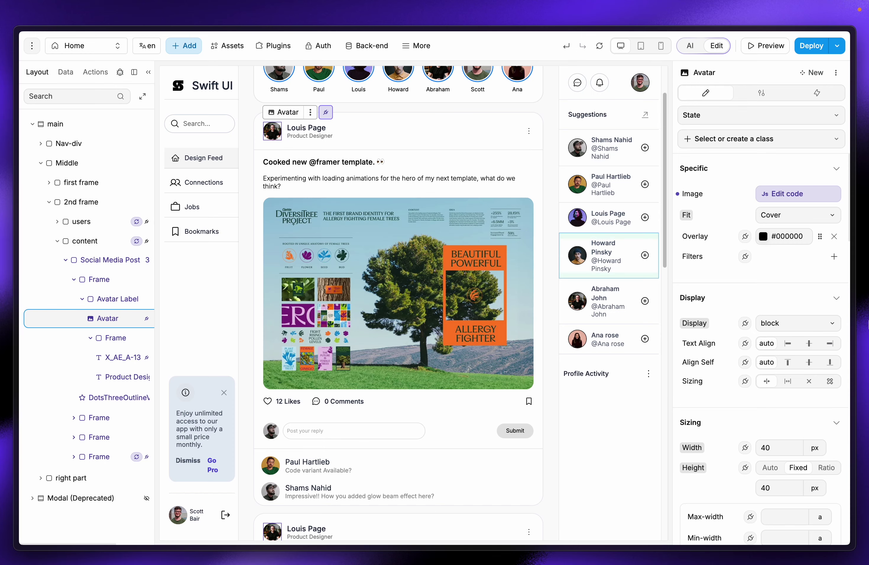
click(695, 50)
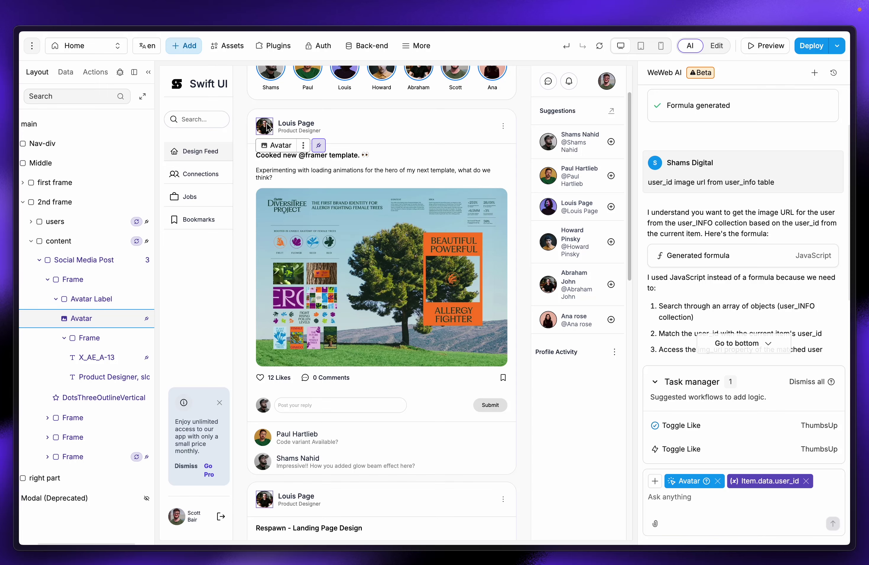
click(722, 46)
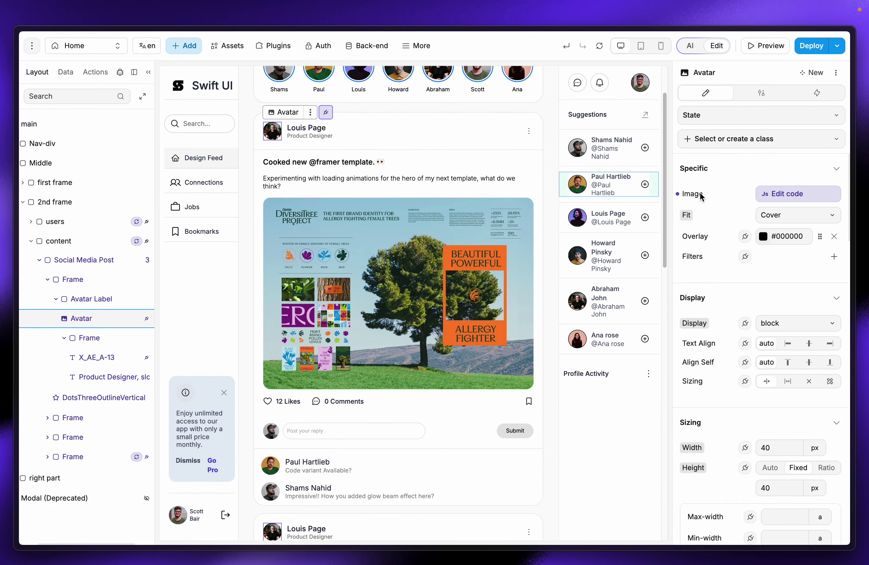
click(782, 194)
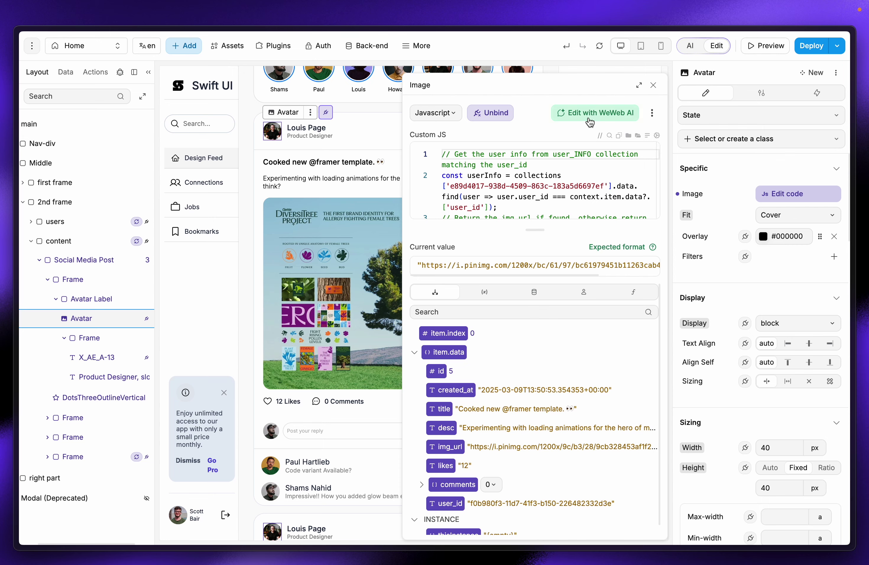
click(578, 204)
key(super+a)
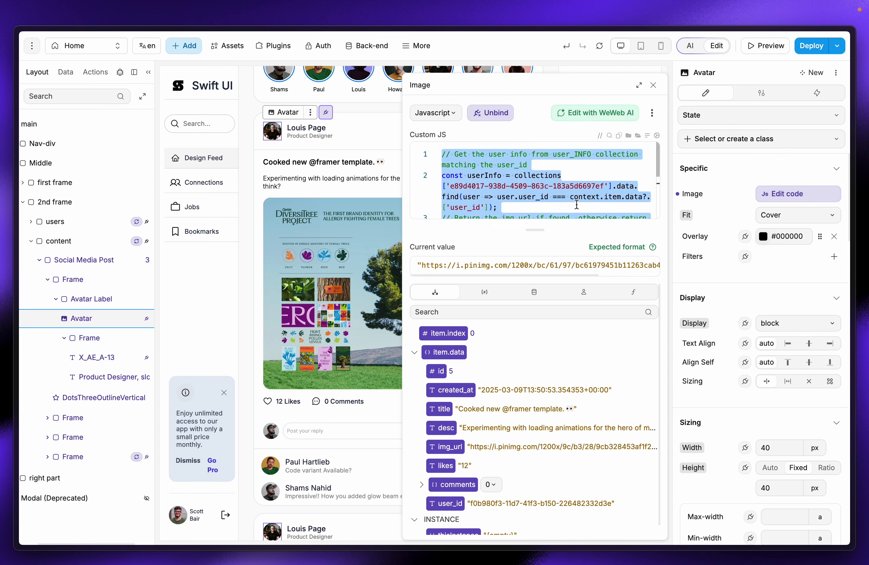
key(BackSpace)
click(606, 115)
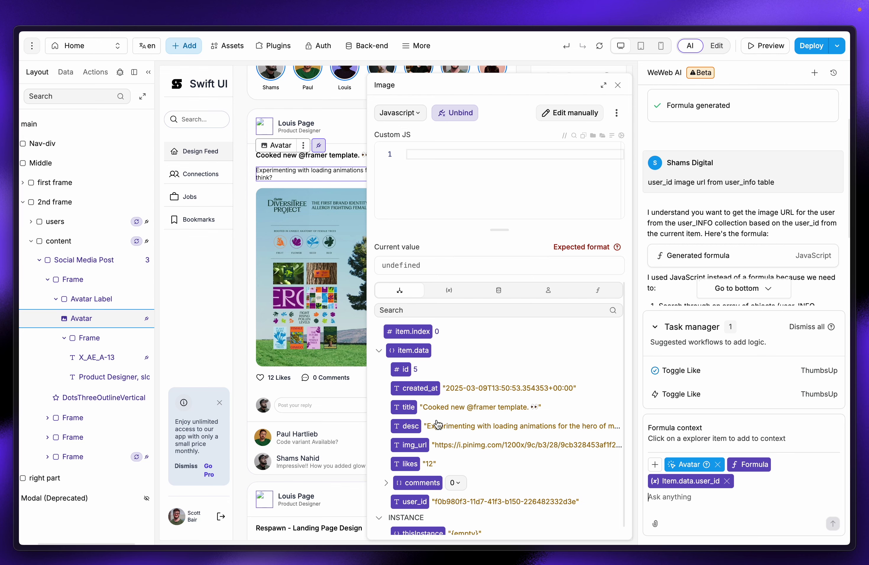
Step: Try to add the current post's item.data user_id to the AI formula context
scroll(438, 424, down, 1)
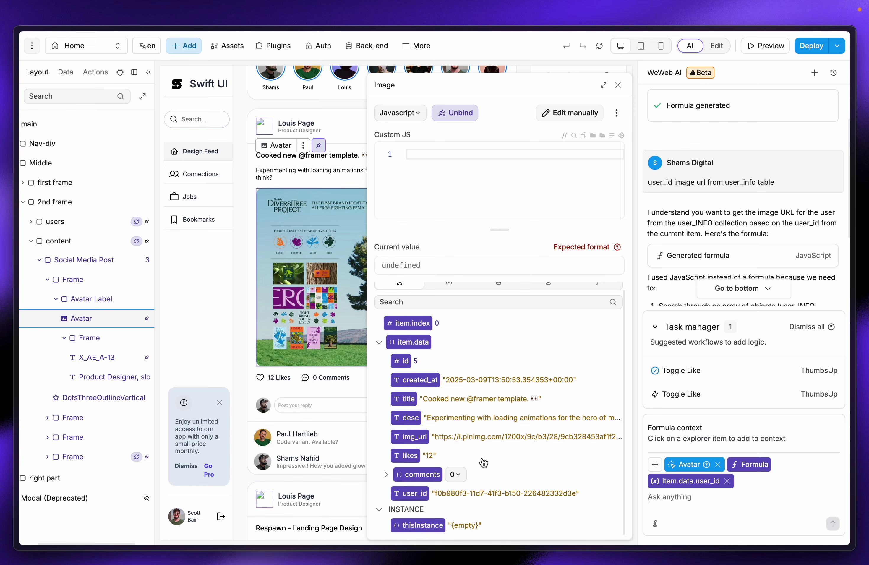
click(409, 499)
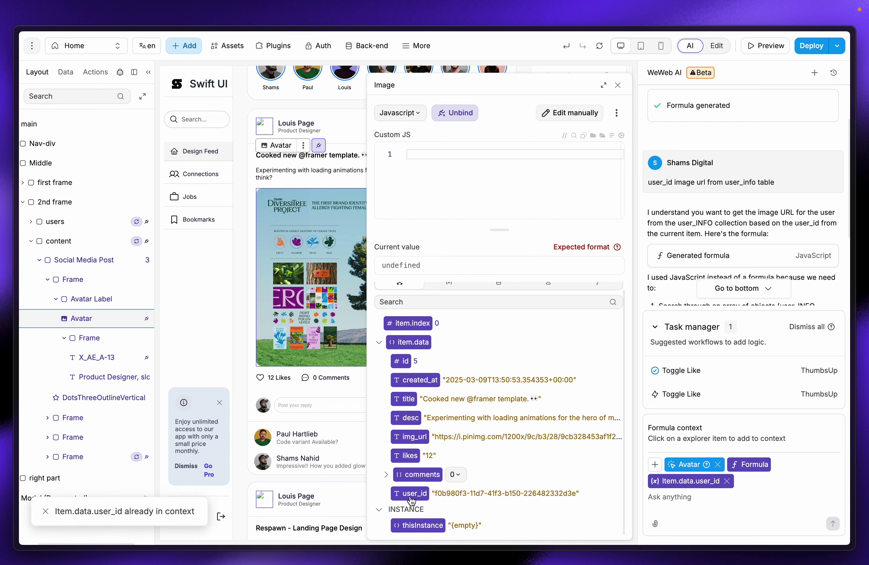
click(415, 494)
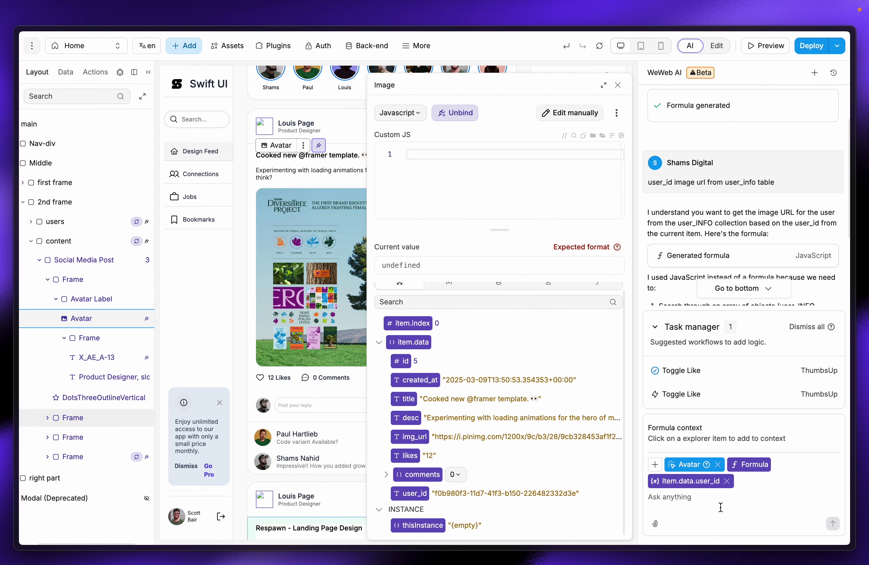
Step: Review the earlier AI prompt "user_id image url from user_info table" and the explanation of its generated formula
scroll(715, 246, down, 1)
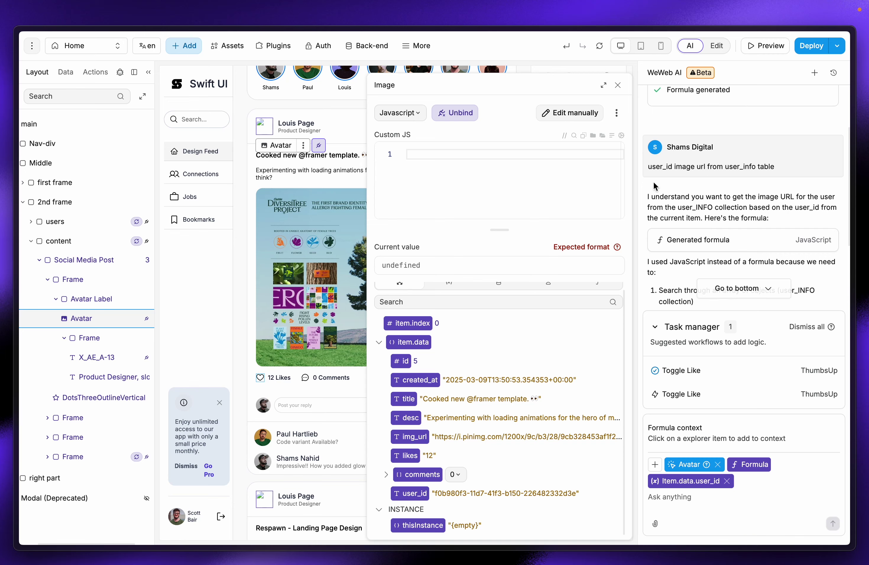
drag(648, 167, 683, 169)
scroll(731, 224, down, 4)
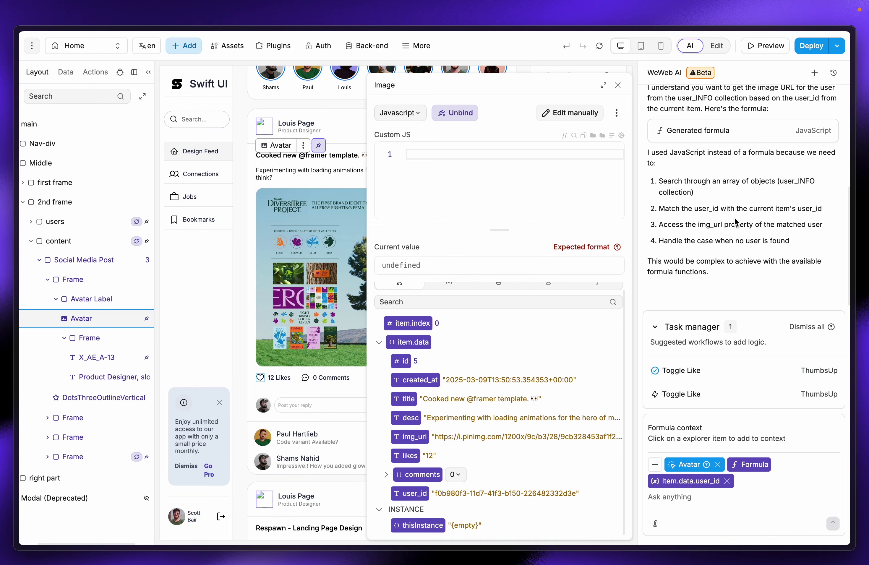
Step: Reread the earlier WeWeb AI prompt, highlighting its user_id, image and user_info terms
scroll(679, 150, up, 6)
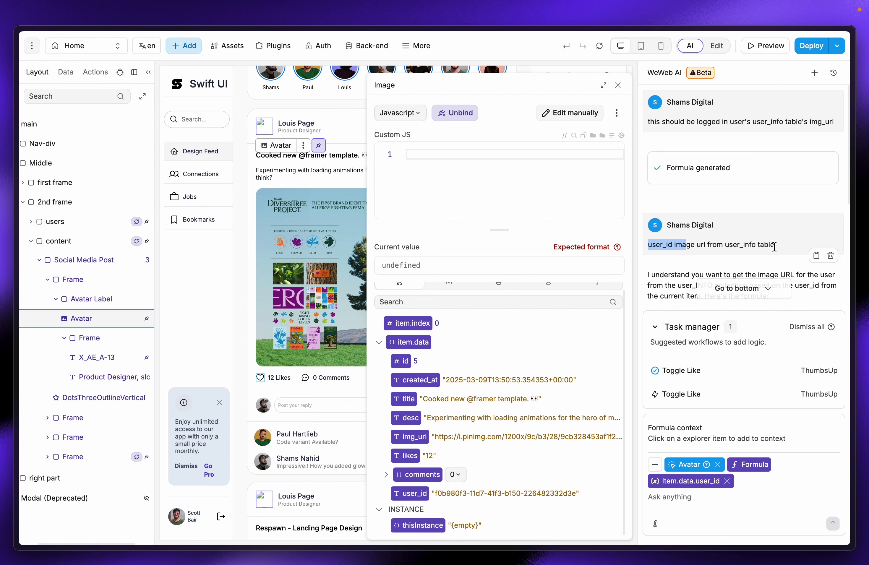
click(674, 244)
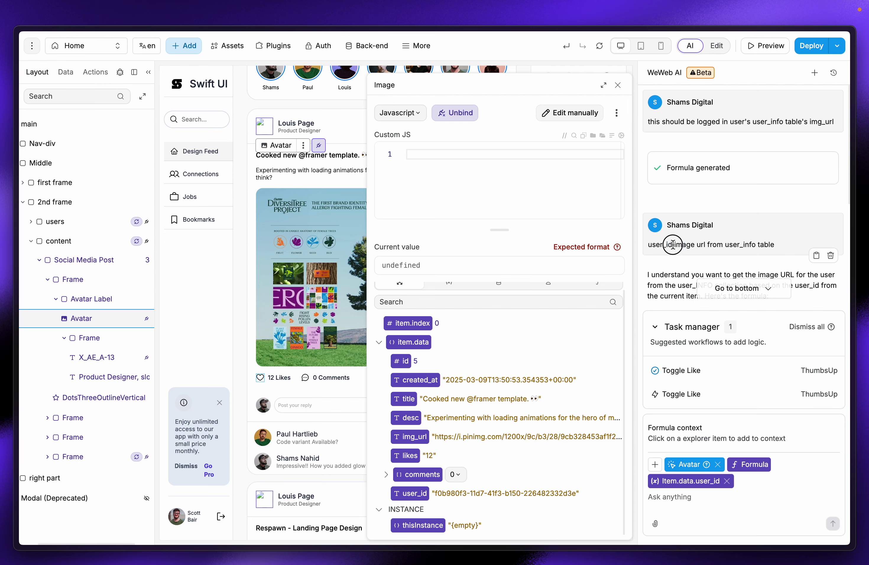
double_click(654, 245)
click(682, 245)
drag(726, 245, 756, 245)
Step: Switch to Supabase to examine the user_info table's columns, including img_url, and return to the WeWeb editor
mouse_move(43, 179)
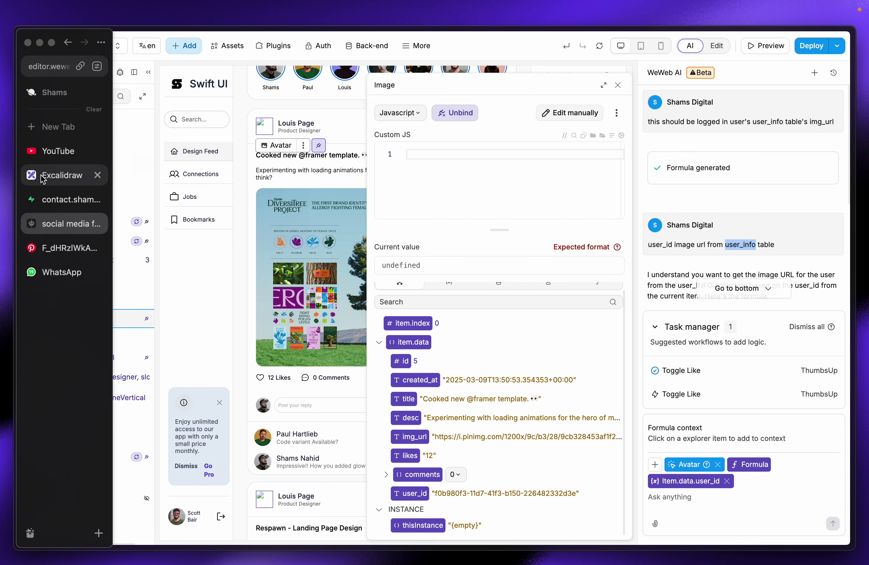
click(52, 200)
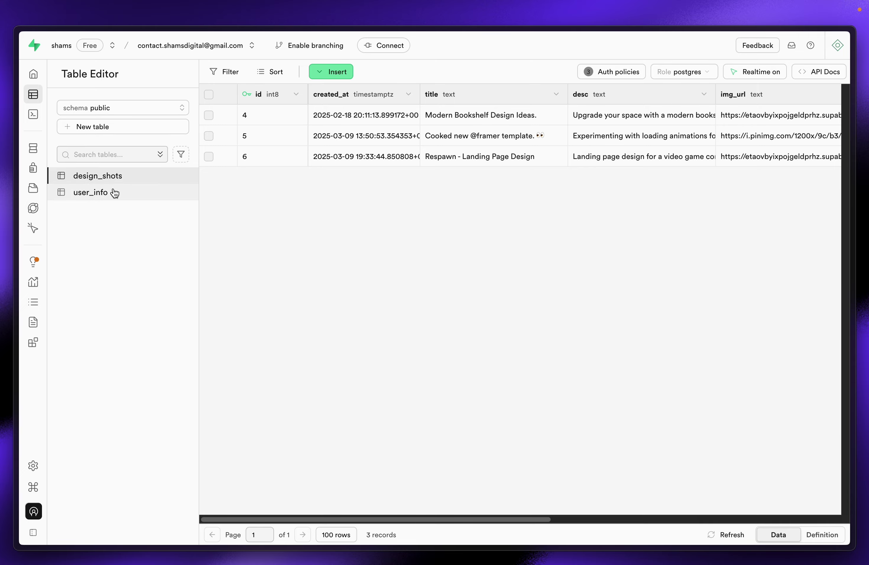
click(115, 193)
drag(456, 515, 597, 462)
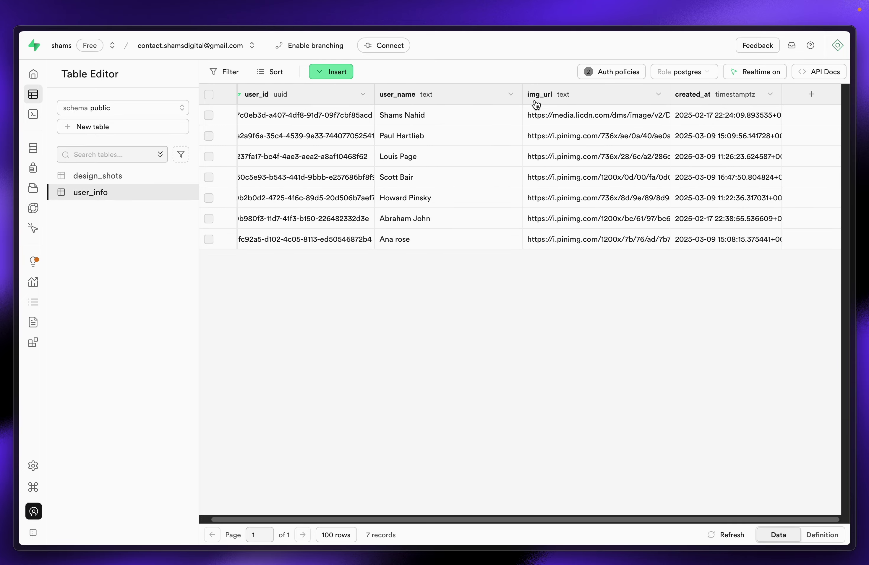
mouse_move(15, 244)
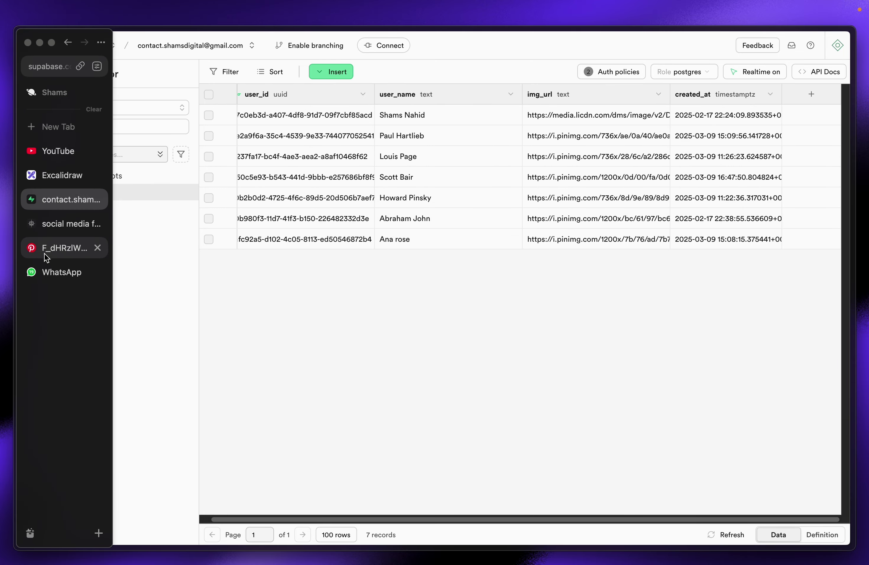
click(55, 224)
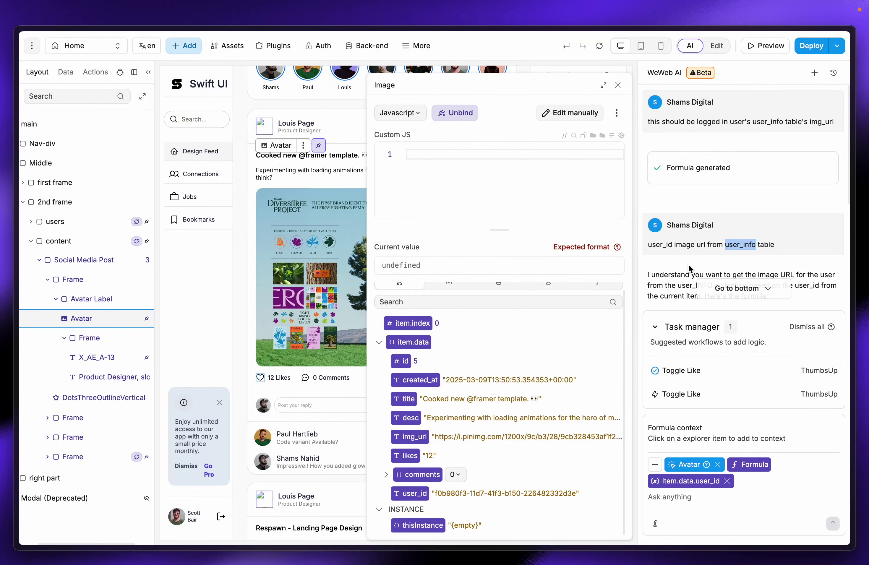
Step: Read the WeWeb AI reply explaining how the image URL is looked up in the user_INFO collection
scroll(689, 268, down, 3)
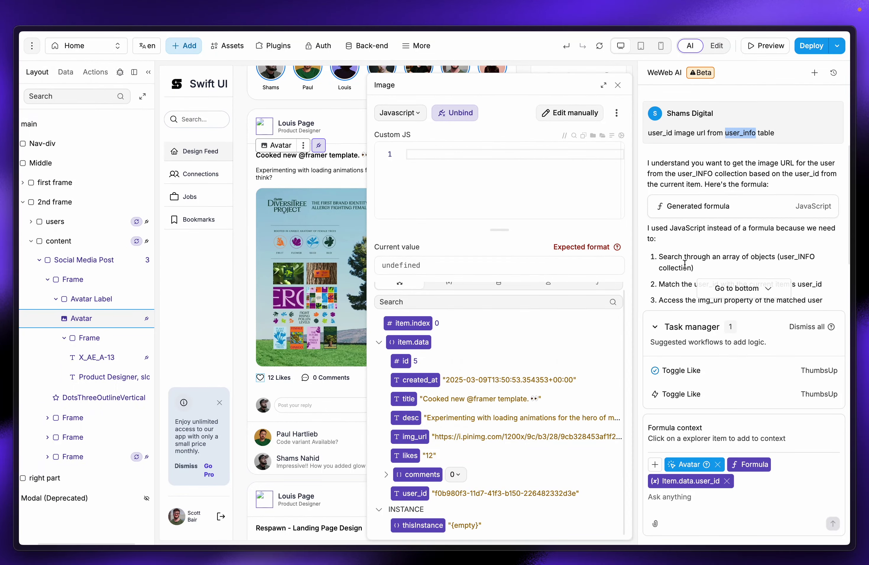
drag(649, 162, 783, 187)
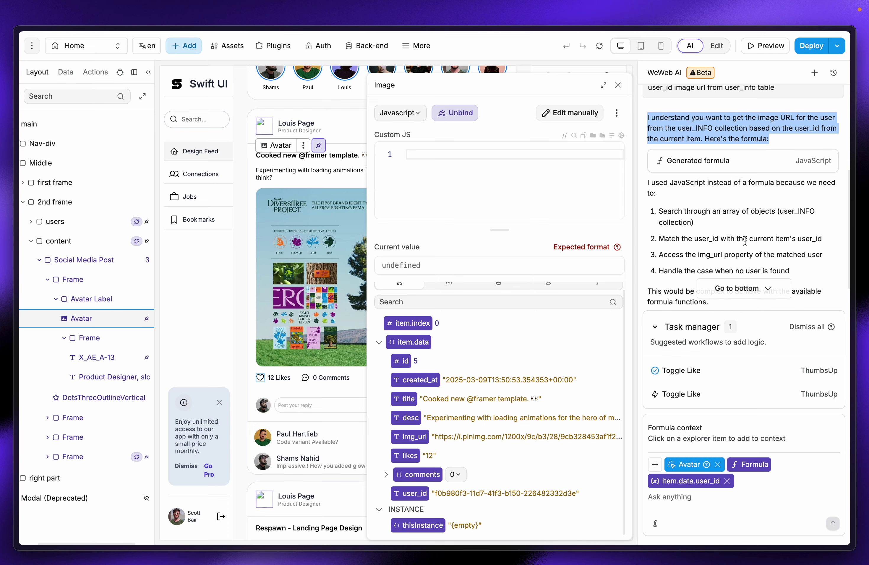
click(741, 288)
mouse_move(763, 410)
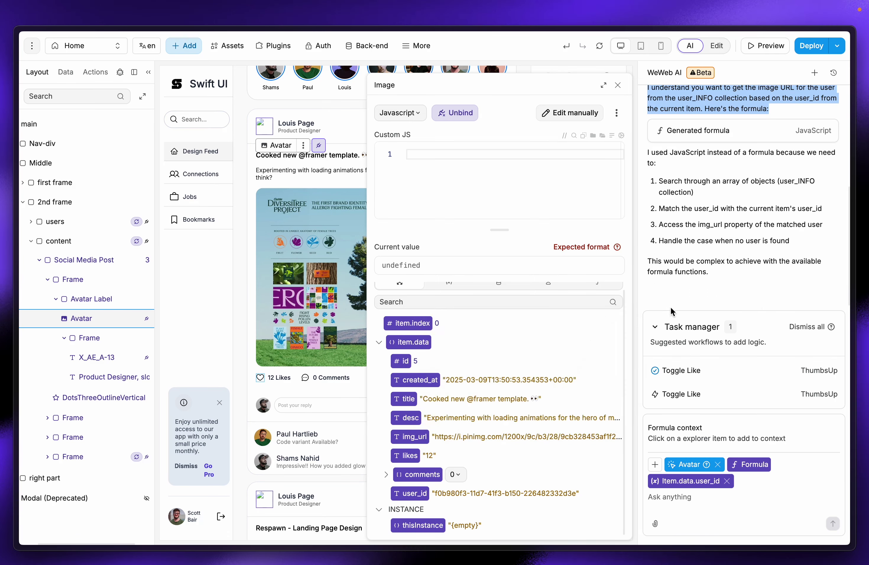
Step: Try to paste the clipboard content into the Avatar image's custom JavaScript
click(450, 157)
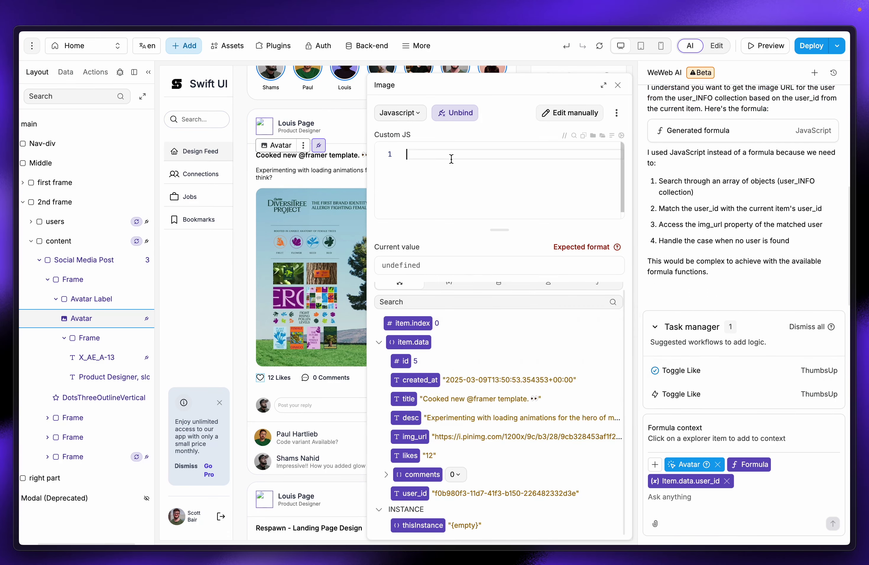
key(ctrl+v)
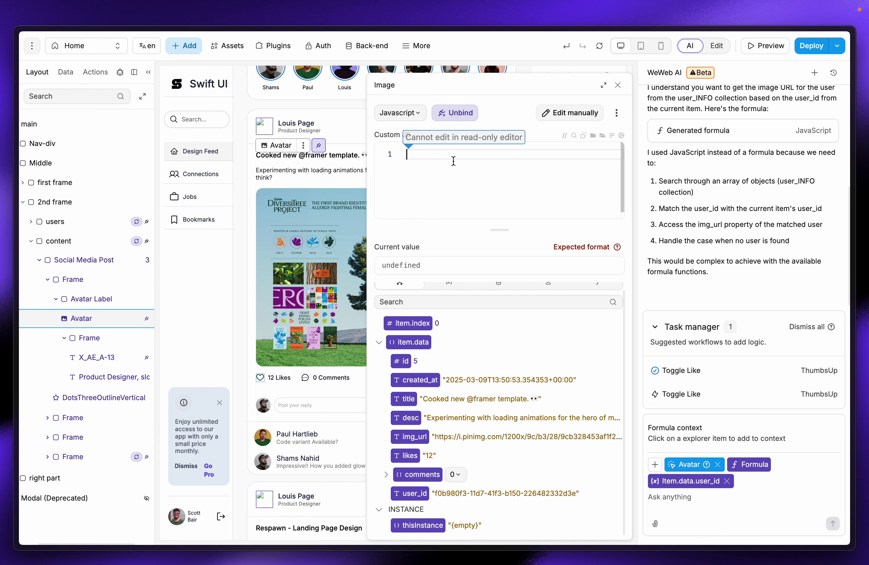
mouse_move(726, 402)
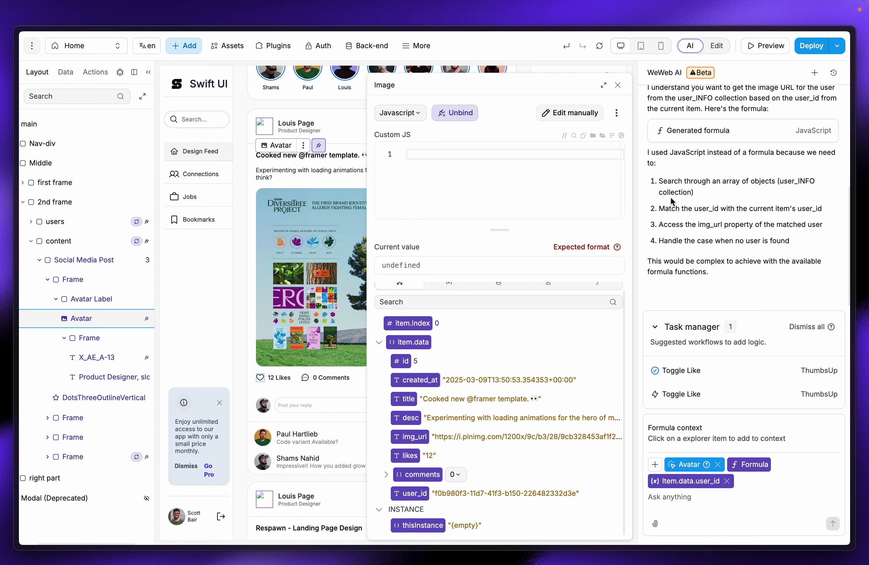
Step: Copy the earlier prompt "user_id image url from user_info table" and send it to WeWeb AI again for the Avatar image
scroll(671, 201, up, 3)
drag(648, 130, 775, 130)
key(super+c)
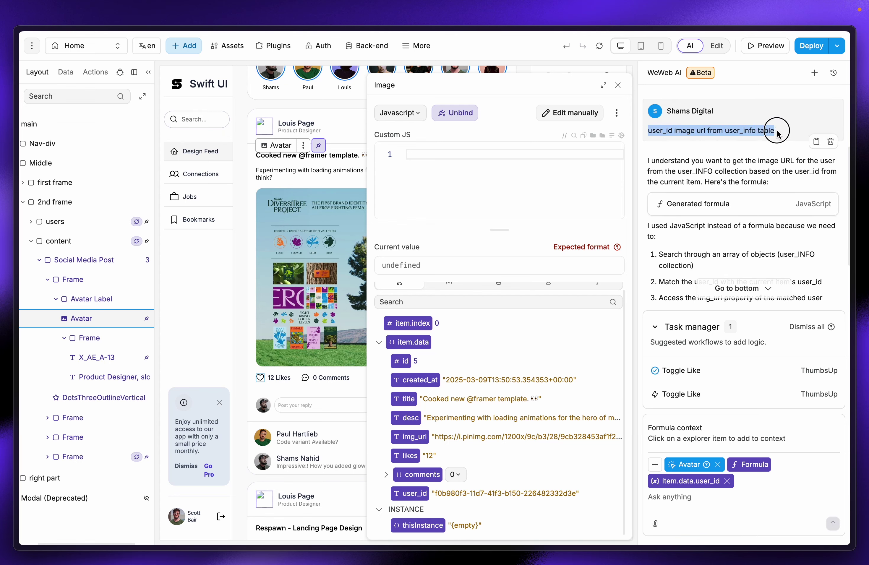
click(696, 499)
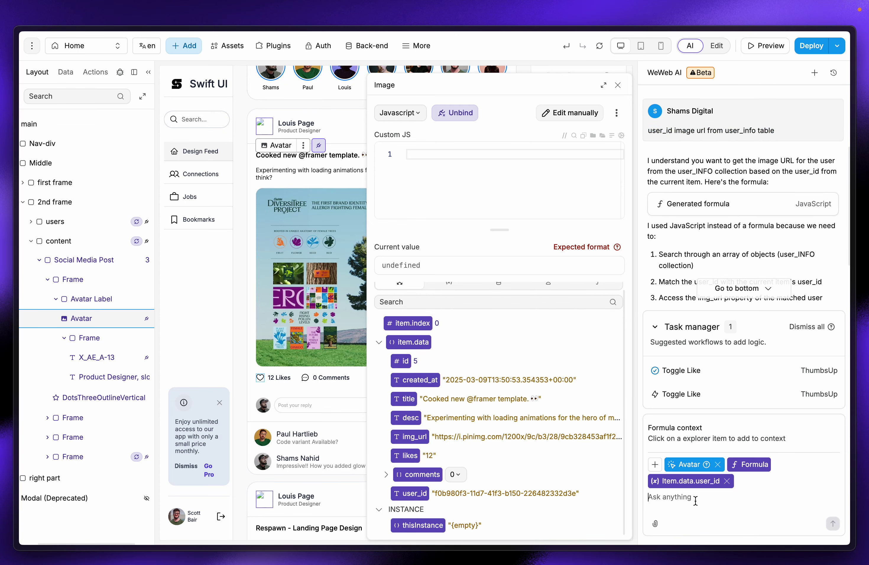
key(super+v)
key(Return)
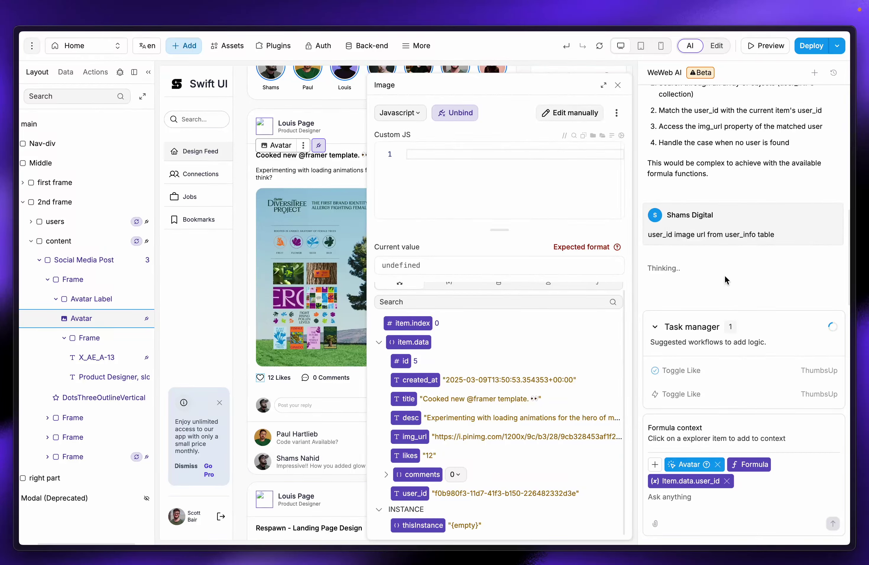
Step: Examine the JavaScript that WeWeb AI generates for the Avatar image, including its user_id match and img_url return
drag(649, 234, 768, 235)
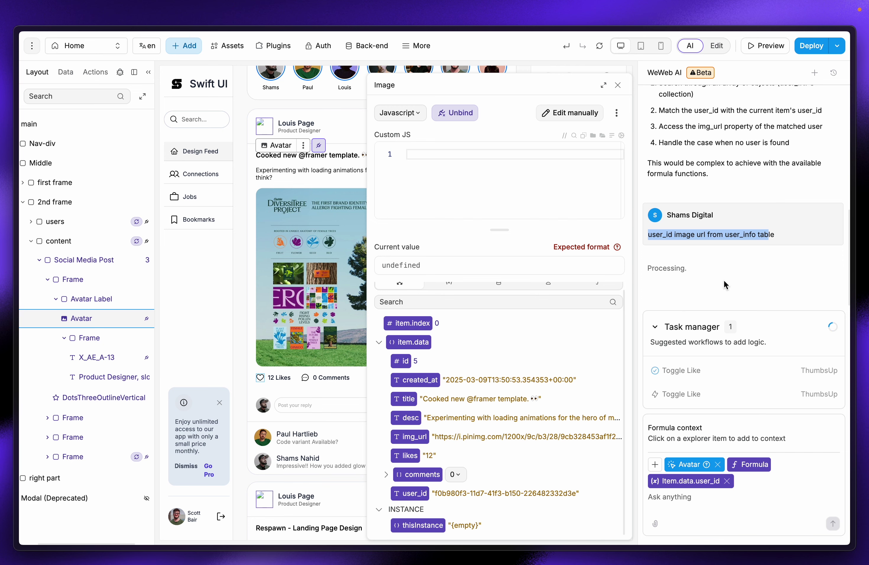
click(429, 152)
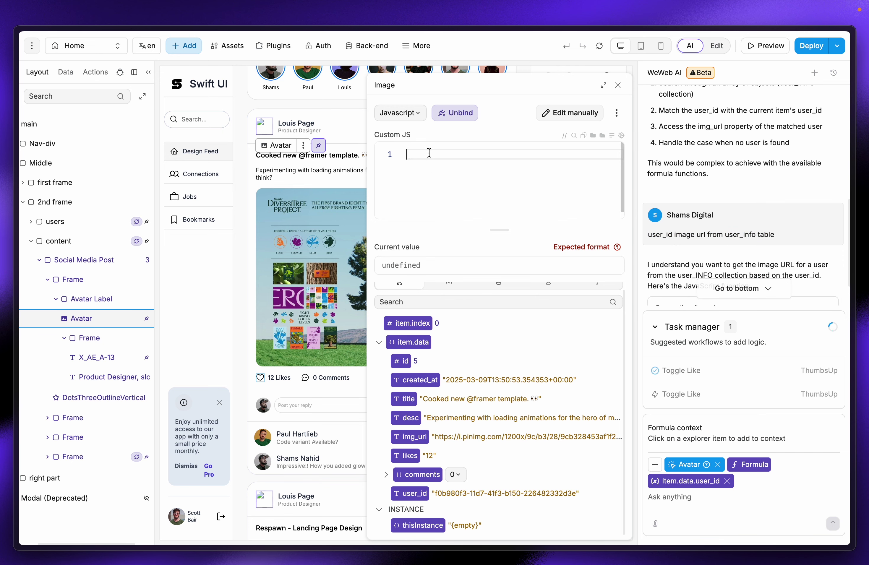
scroll(739, 252, down, 2)
scroll(739, 252, down, 1)
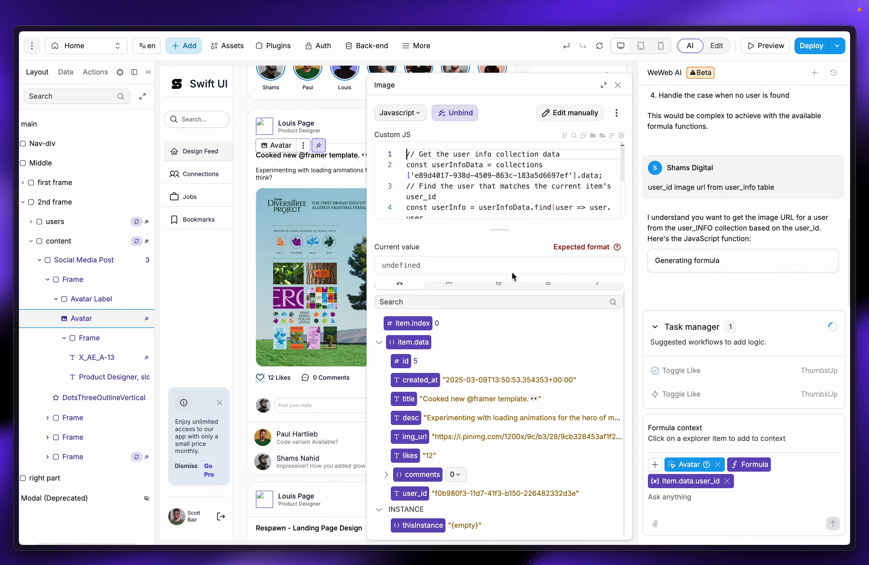
scroll(475, 215, down, 3)
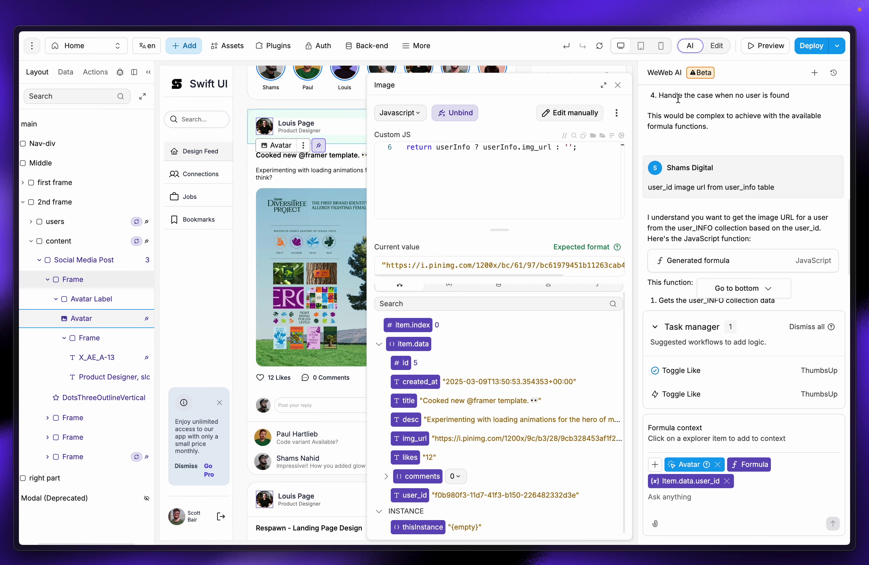
scroll(503, 190, up, 2)
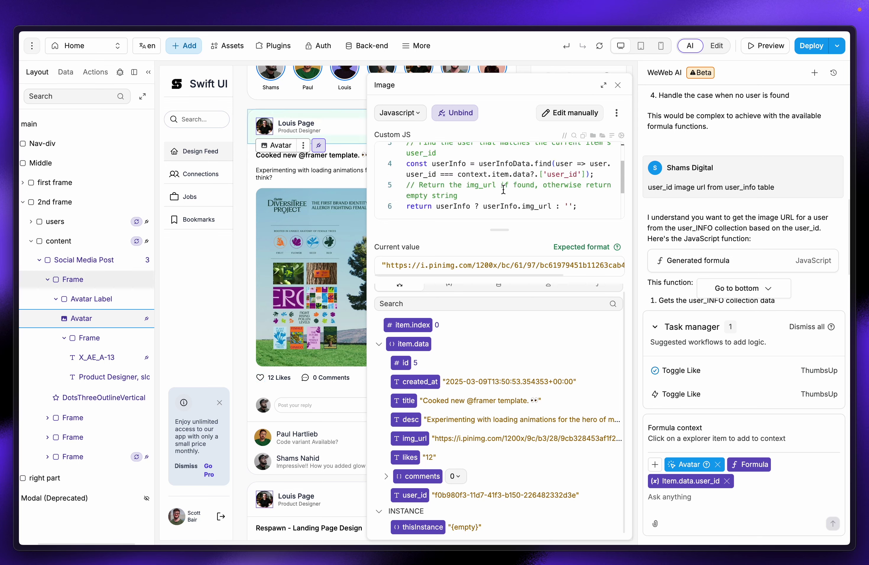
Step: Copy all of the Avatar's generated JavaScript, close its editor and open the text formula of the first post's author name
key(super+a)
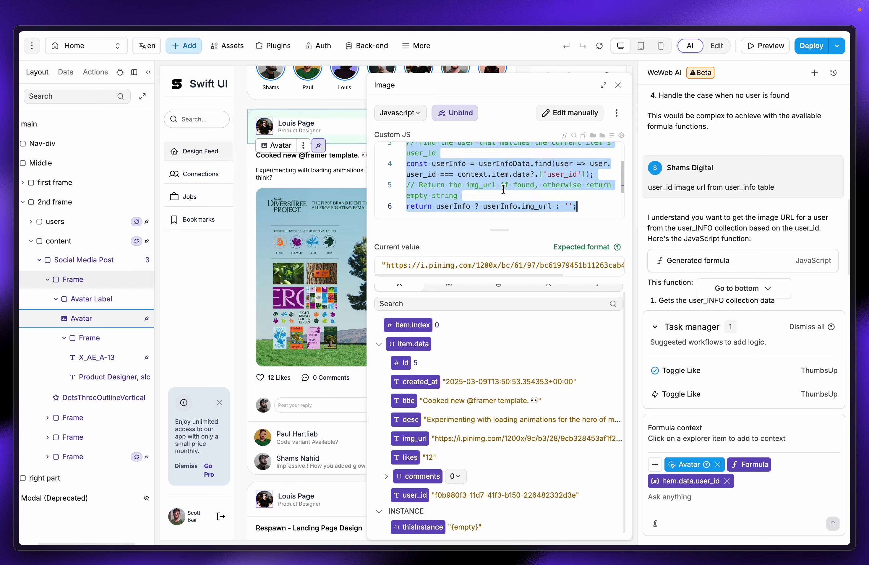
click(617, 84)
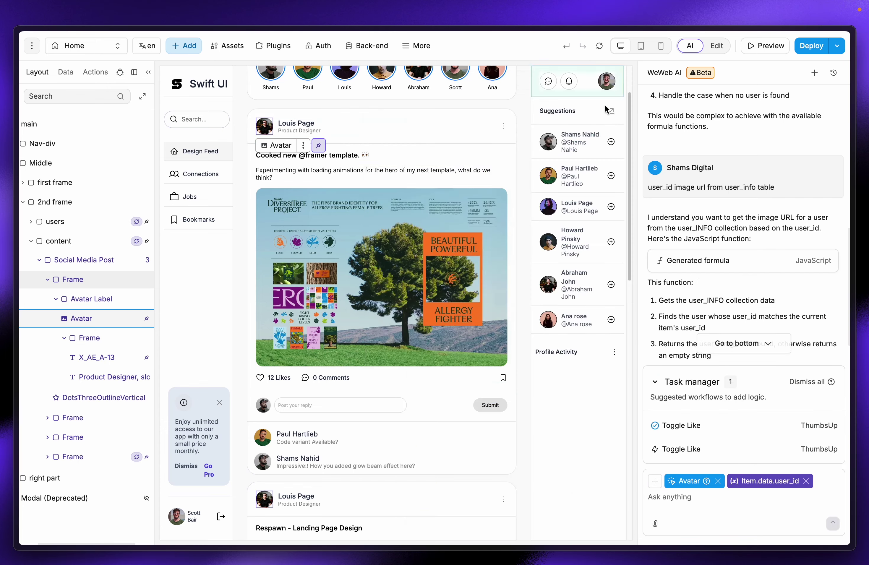
click(291, 124)
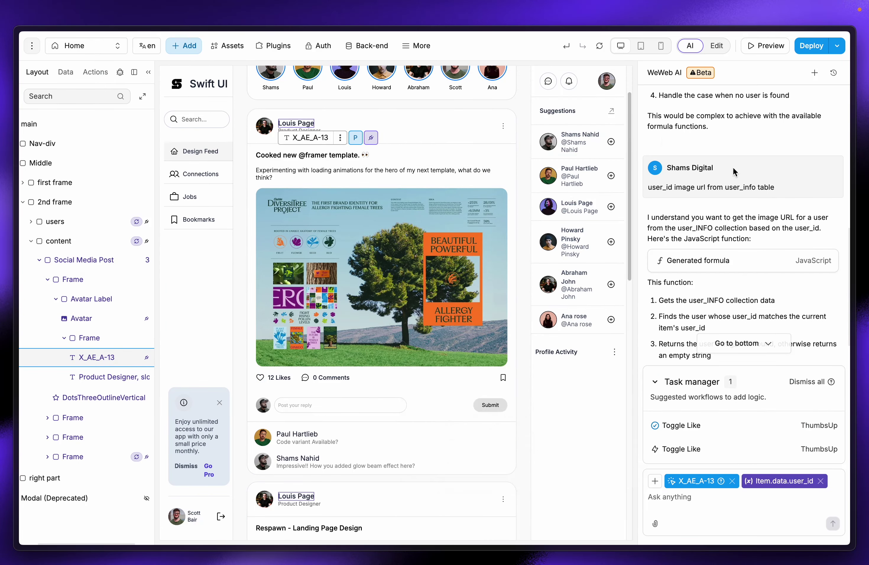
click(717, 46)
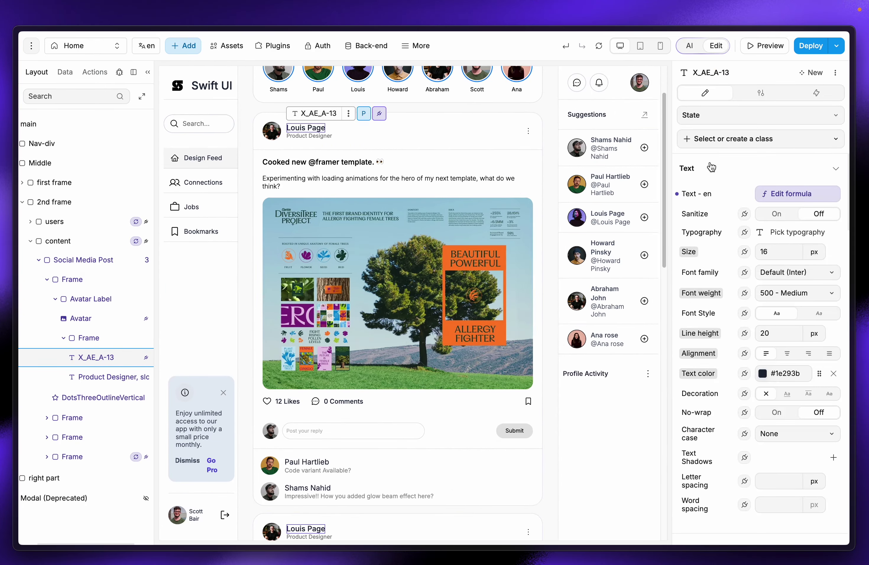
click(767, 194)
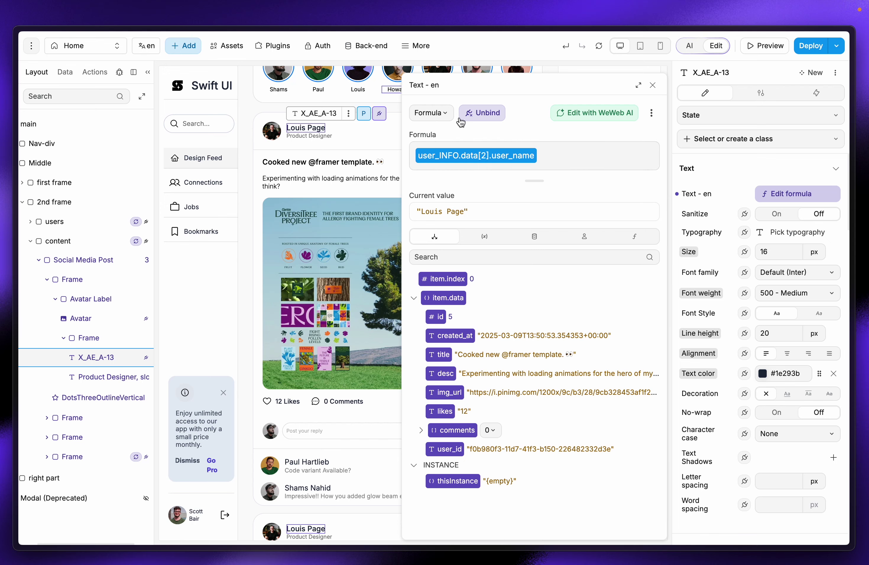
Step: Change the author name's text binding to JavaScript and replace its code with the copied user-lookup code
click(441, 118)
click(442, 150)
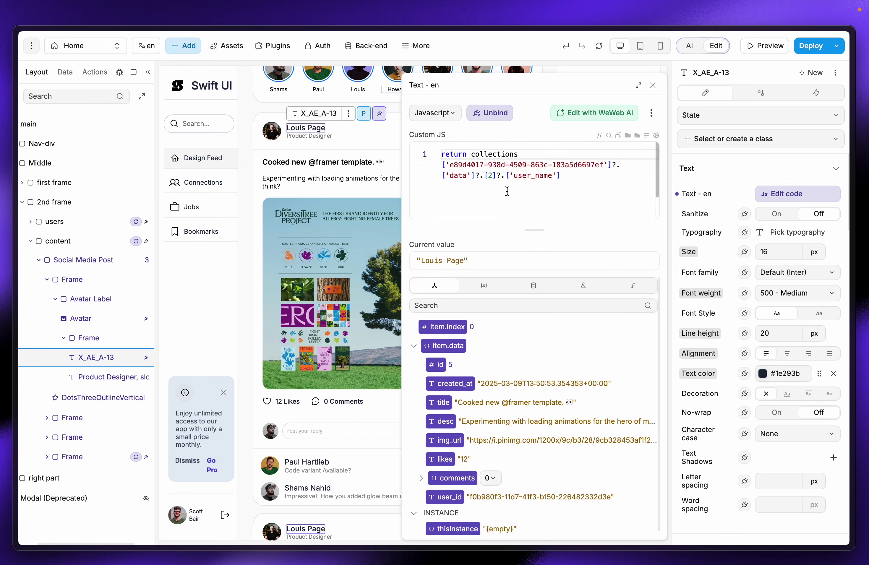
key(ctrl+a)
text(// Get the user info collection data const userInfoData = collections['e89d4017-938d-4509-863c-183a5d6697ef'].data; // Find the user that matches the current item's user_id const userInfo = userInfoData.find(user => user.user_id === context.item.data?.['user_id']); // Return the img_url if found, otherwise return empty string return userInfo?.['img_url'] || '';)
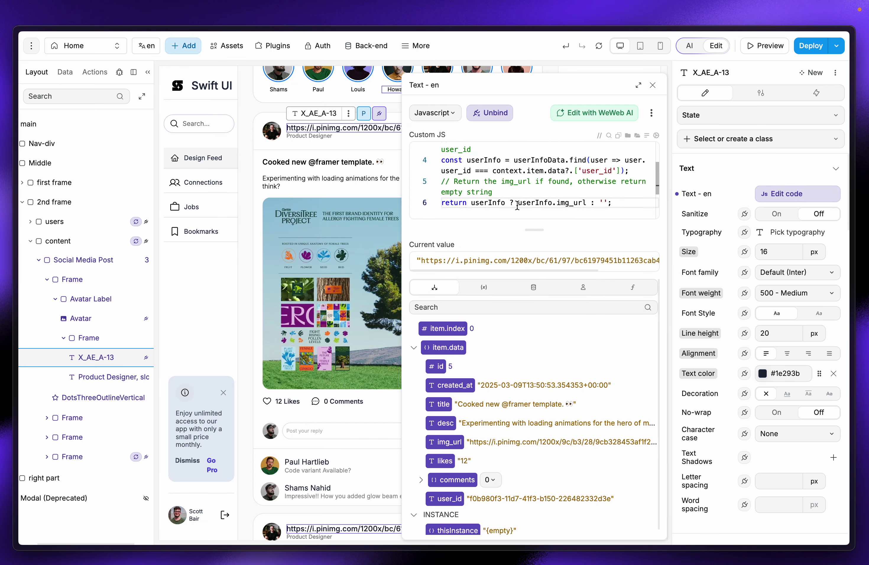
Step: Review the author name's pasted JavaScript and locate img_url in its return statement
scroll(552, 186, up, 3)
scroll(553, 186, down, 5)
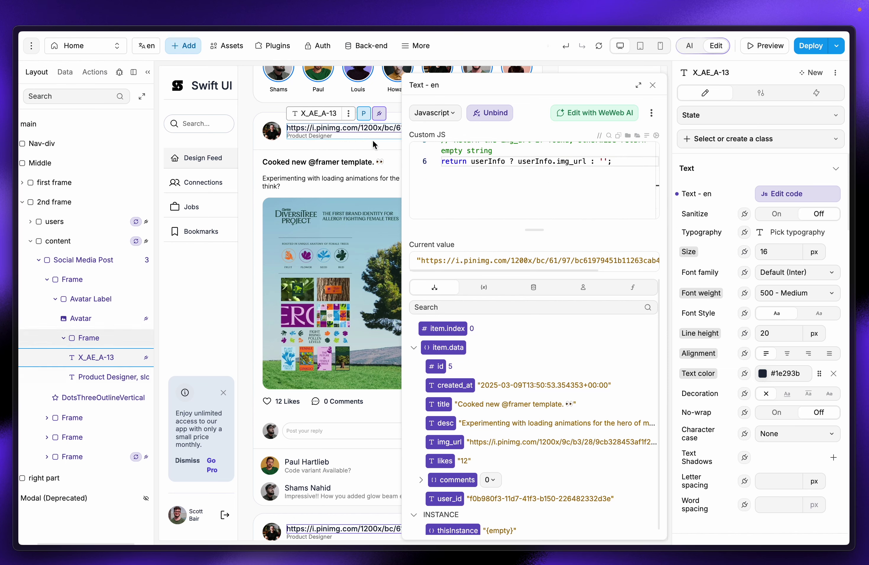
scroll(582, 192, up, 3)
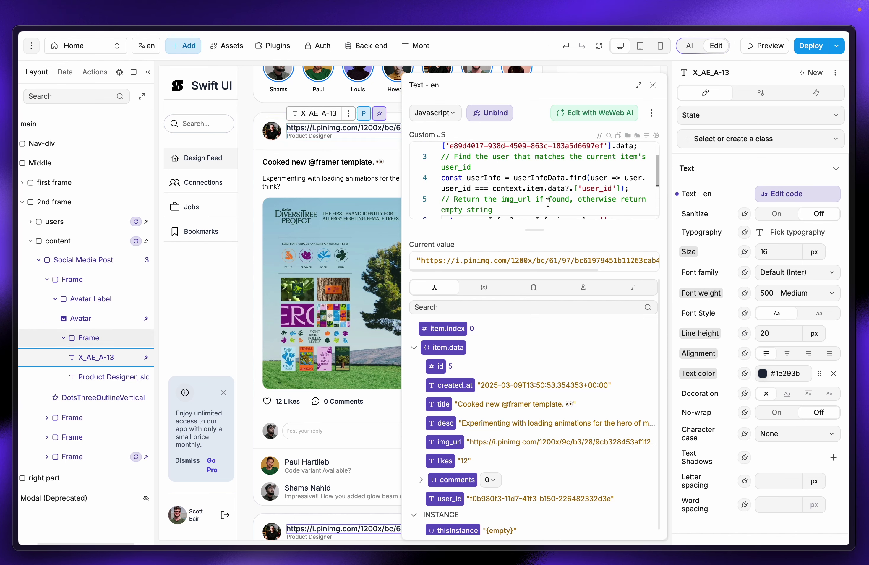
scroll(516, 189, down, 3)
click(517, 189)
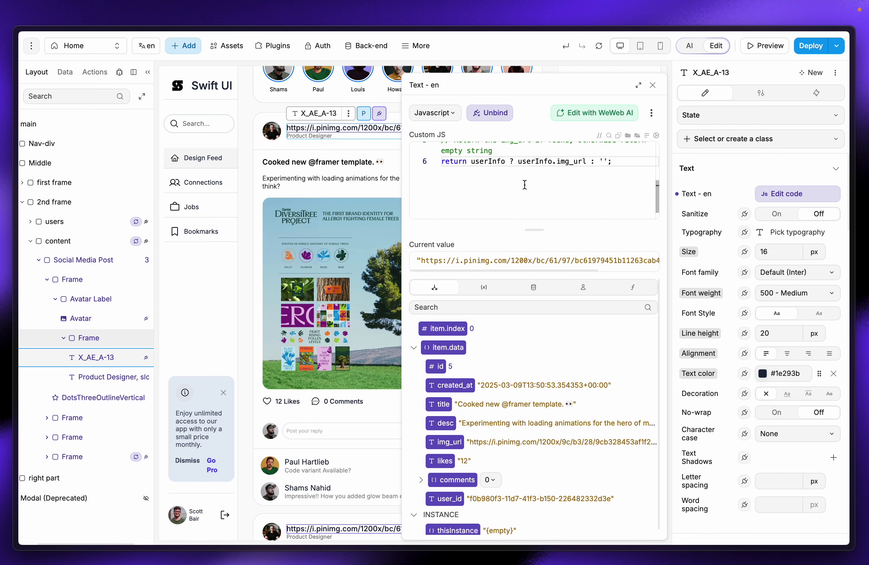
scroll(525, 185, up, 1)
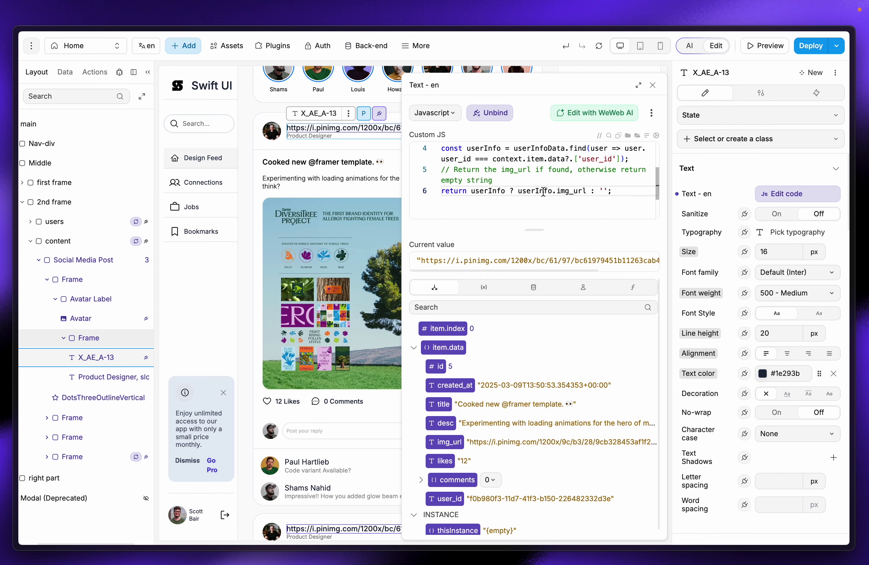
drag(536, 193, 586, 194)
click(587, 194)
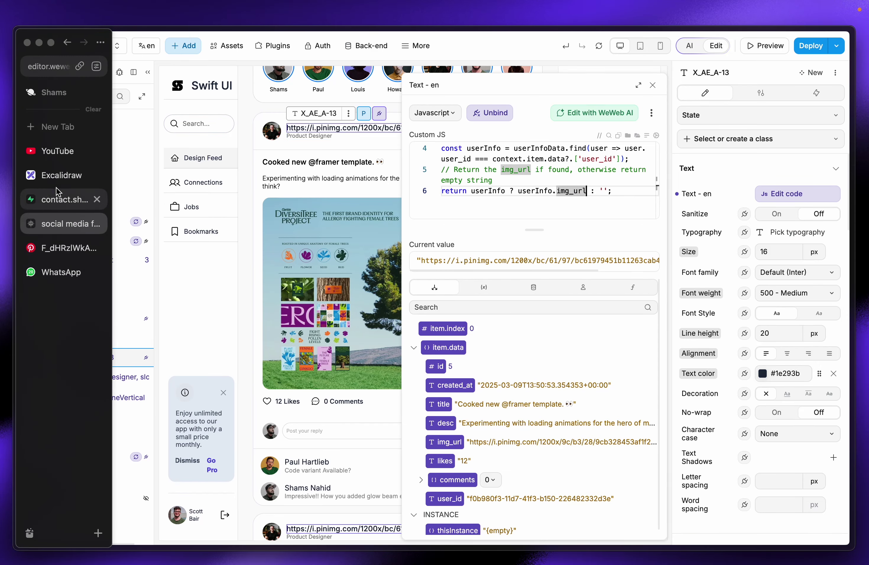
Step: Check the name column in Supabase's user_info table and return to the WeWeb editor
click(56, 188)
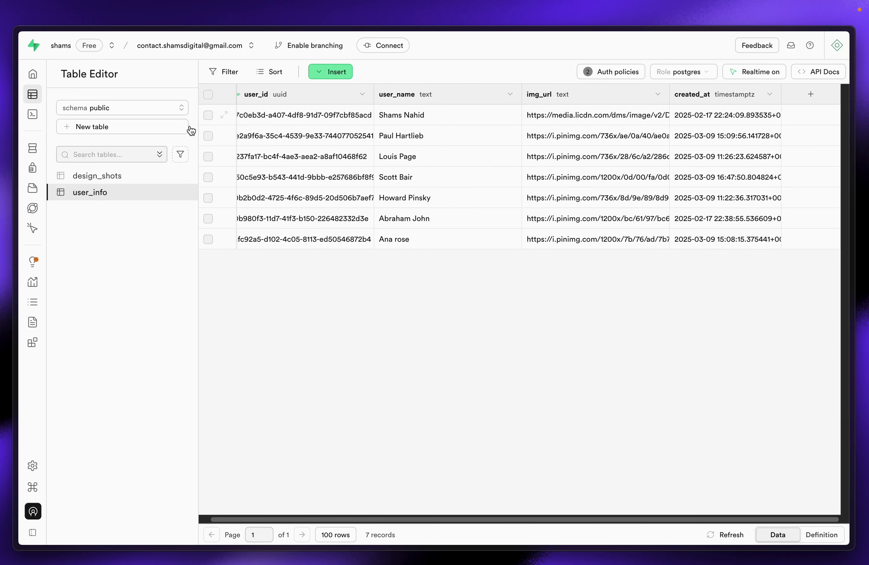
mouse_move(17, 159)
click(63, 223)
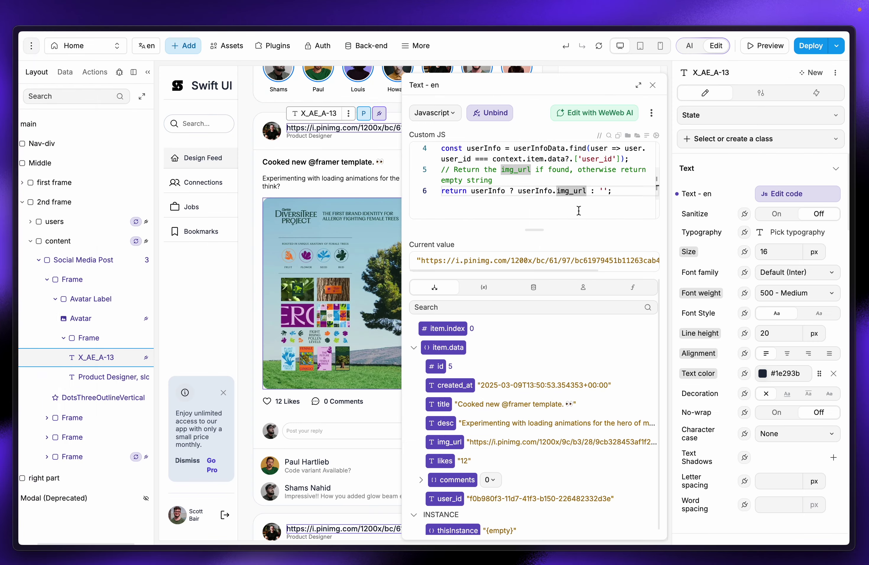
Step: Replace img_url with user_name in the author name's JavaScript return statement and close the code editor
key(BackSpace)
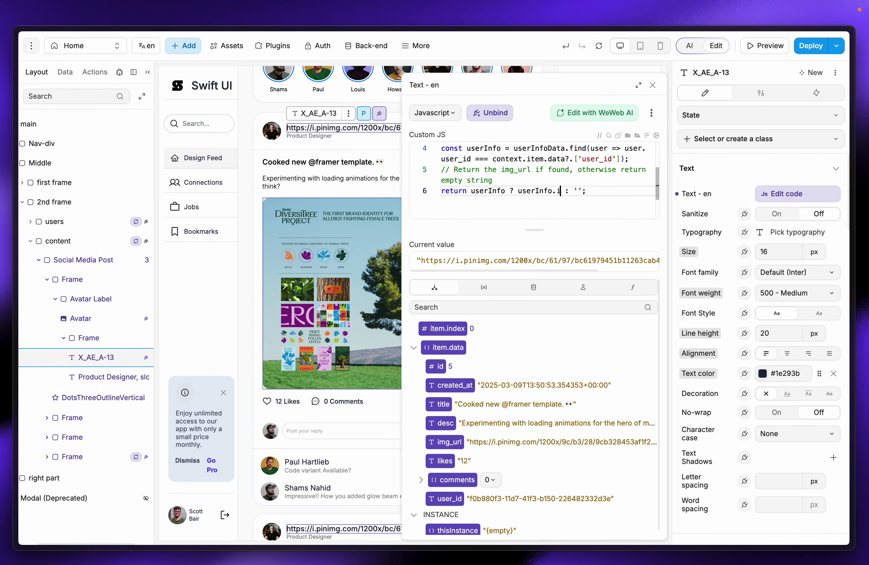
text(user_name)
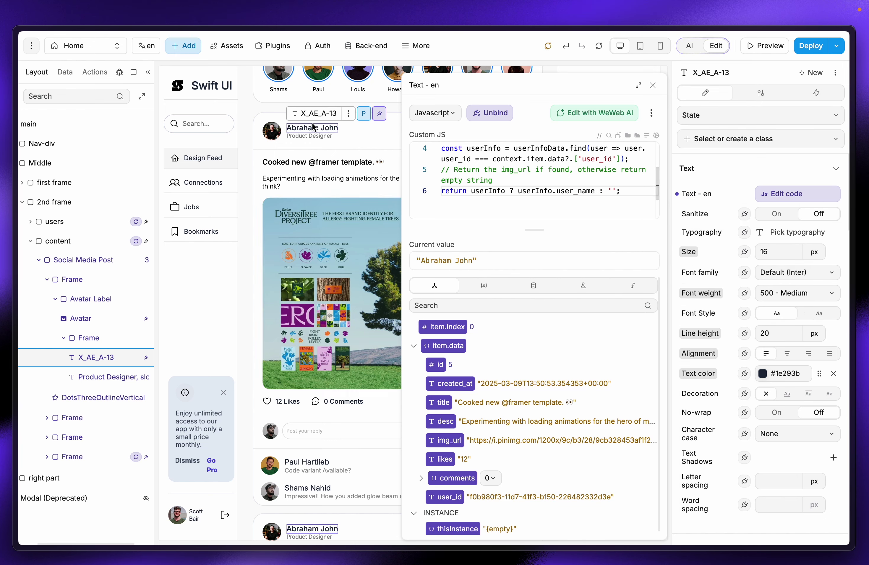
click(653, 85)
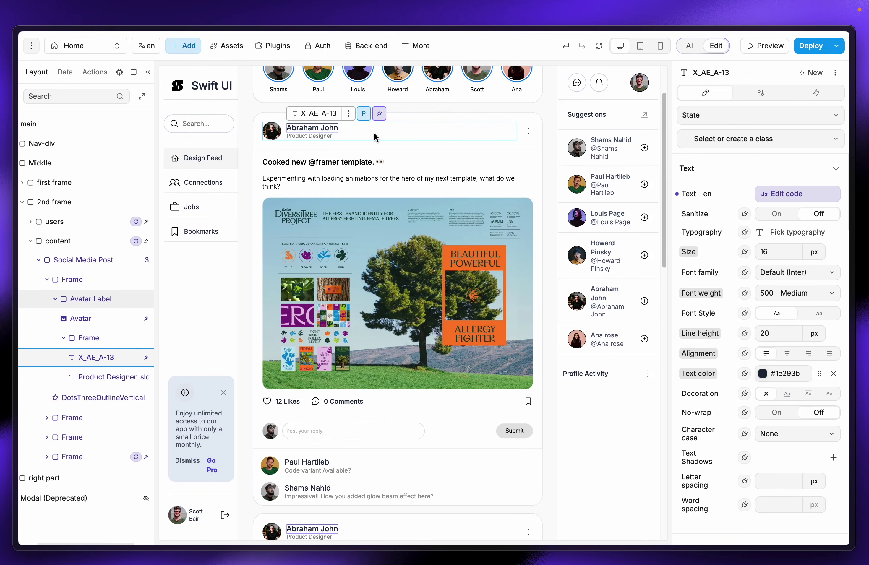
Step: Compare the user_info table in Supabase with the author shown on the feed posts in the WeWeb editor
mouse_move(3, 158)
click(51, 198)
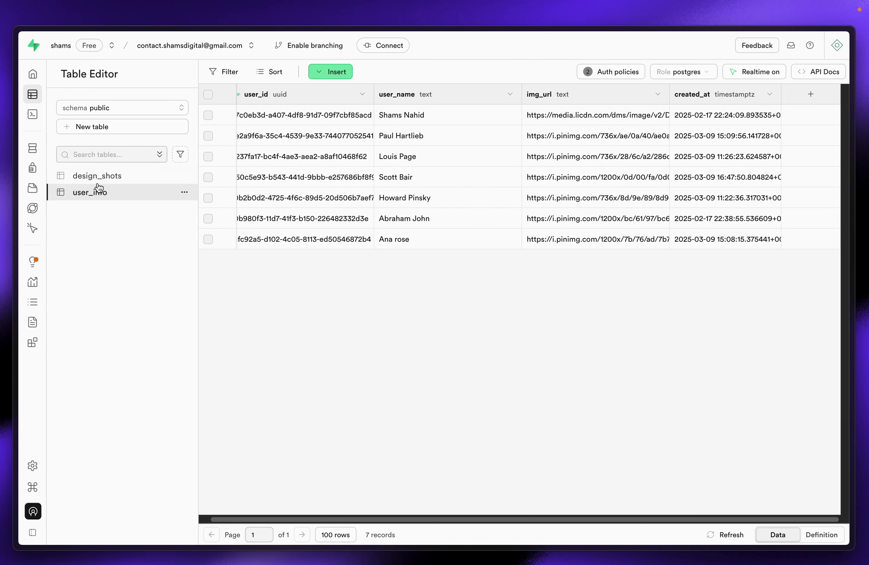
mouse_move(2, 179)
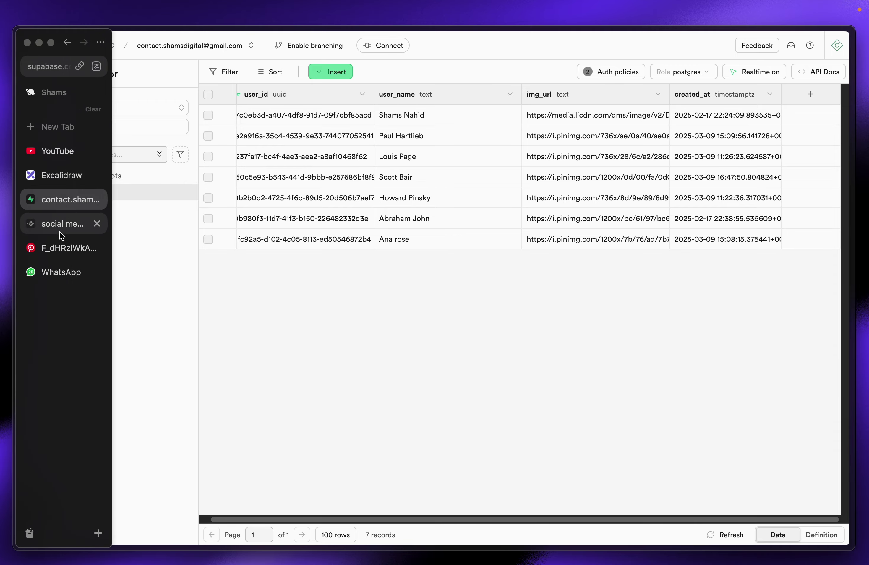
click(55, 224)
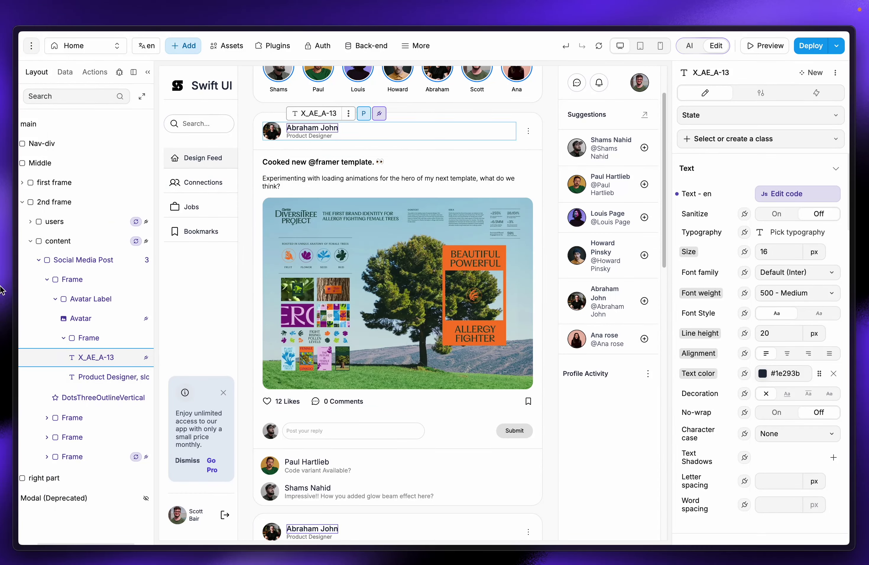
mouse_move(3, 205)
click(49, 198)
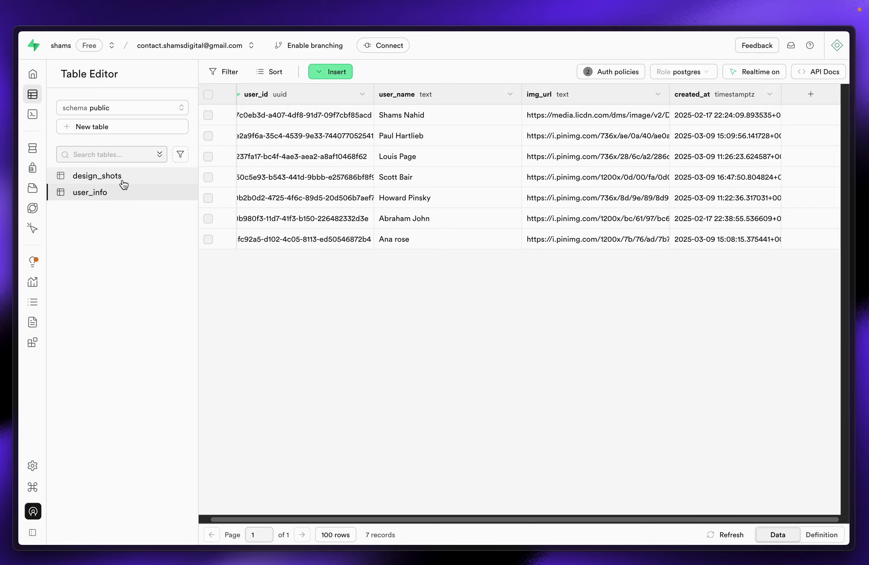
mouse_move(3, 185)
click(62, 224)
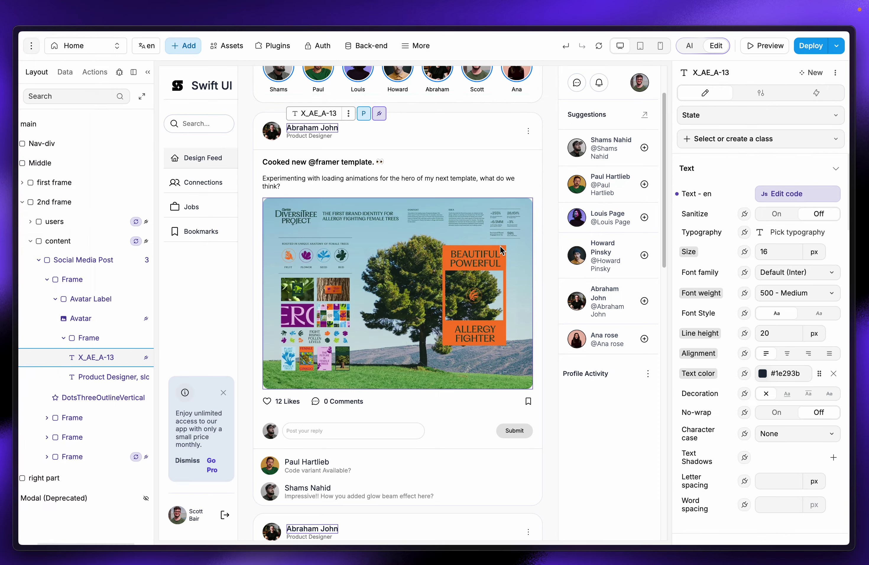
scroll(464, 273, down, 10)
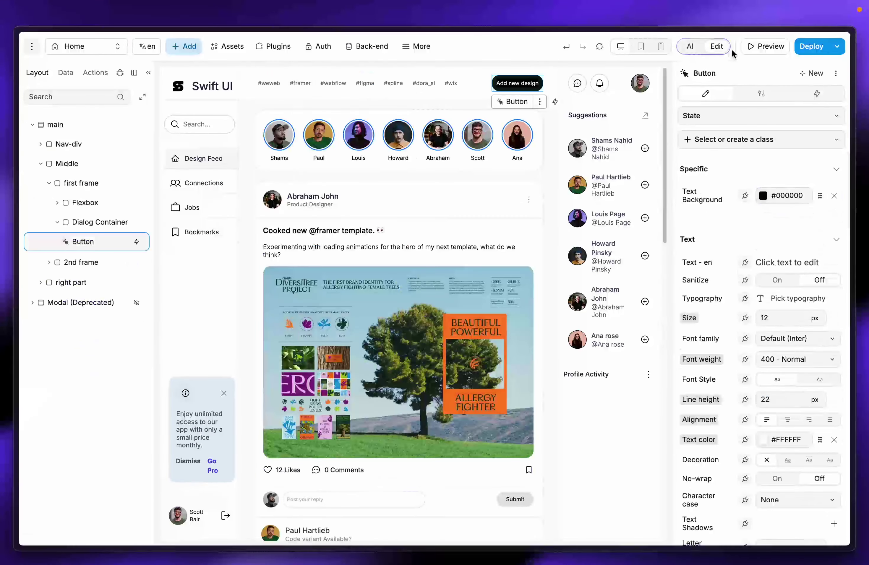
Step: Preview the page, open the form for adding a new design and select its Title field
click(767, 46)
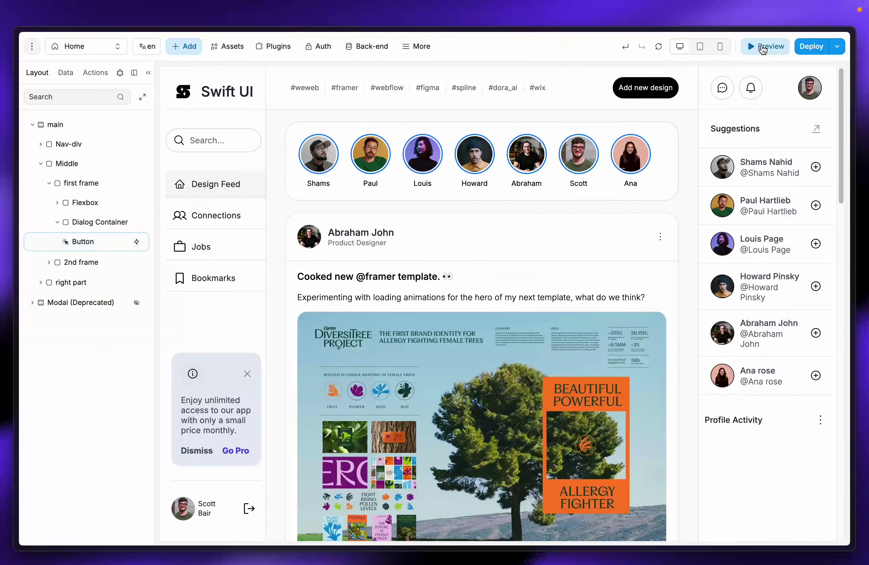
click(656, 90)
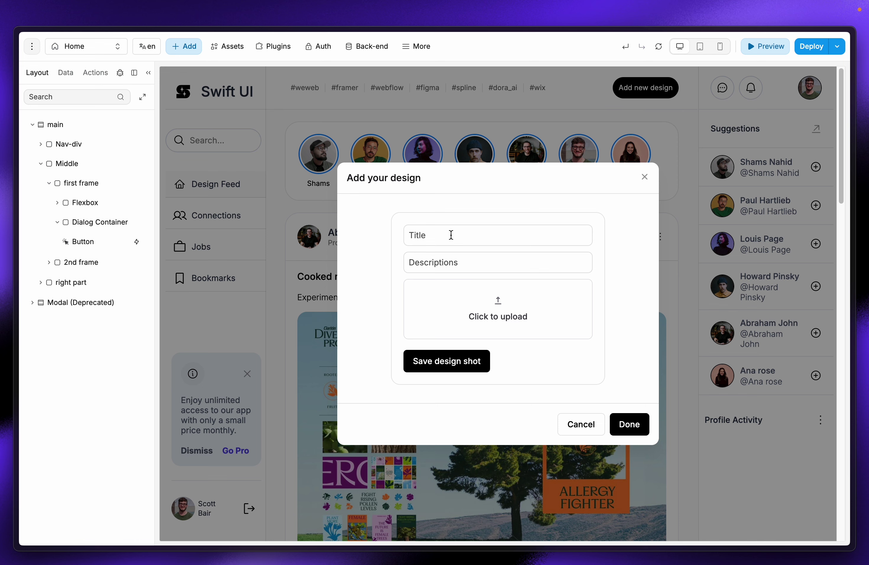
click(451, 235)
Step: Examine the columns of the design_shots table in Supabase and return to the WeWeb preview
mouse_move(3, 230)
click(50, 203)
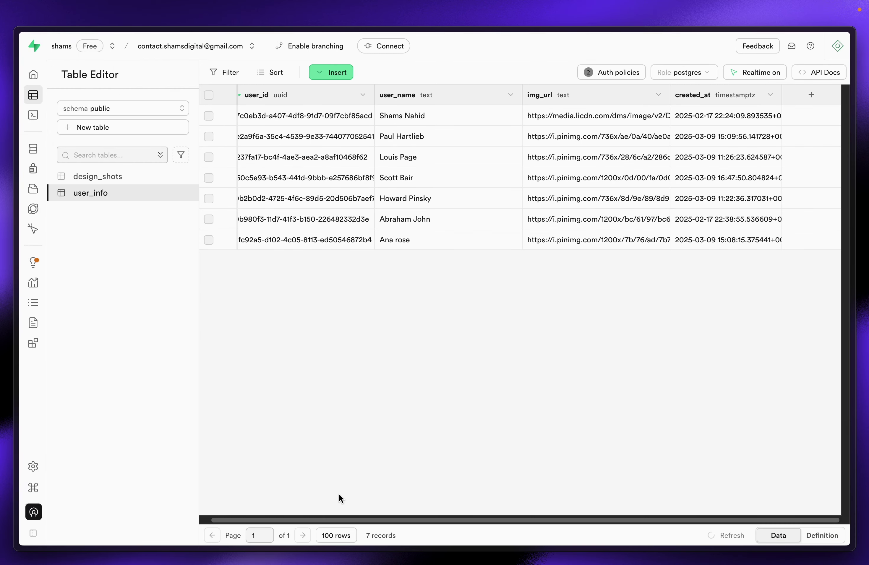
scroll(378, 518, left, 2)
click(105, 181)
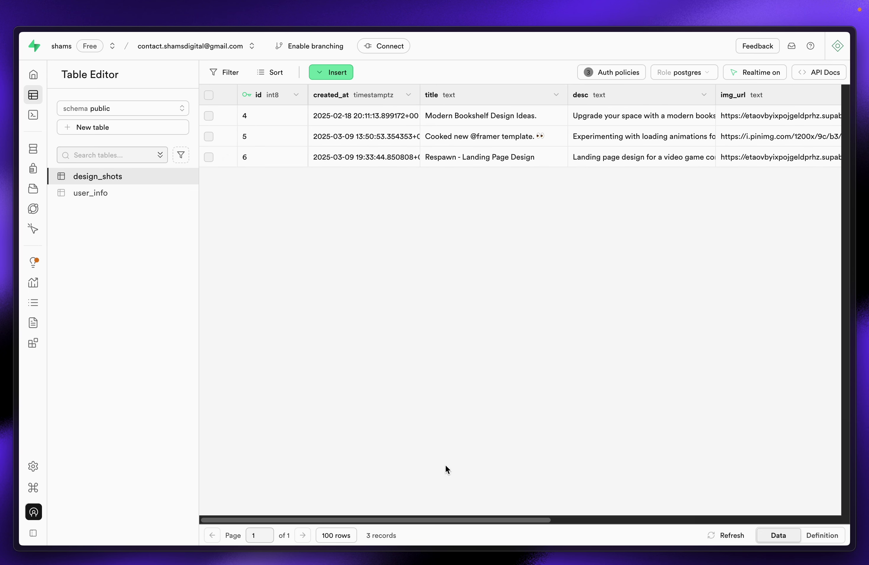
drag(507, 520, 591, 514)
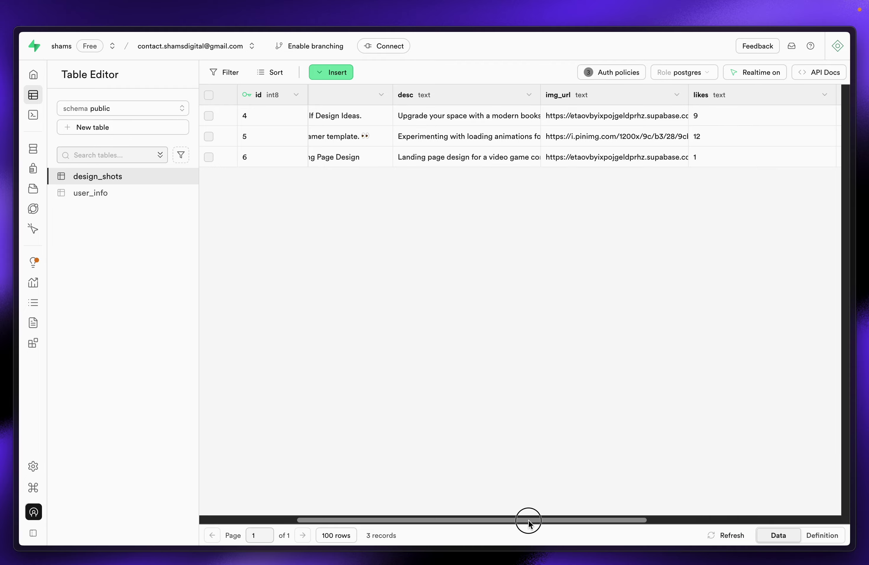
drag(529, 517, 253, 495)
mouse_move(10, 205)
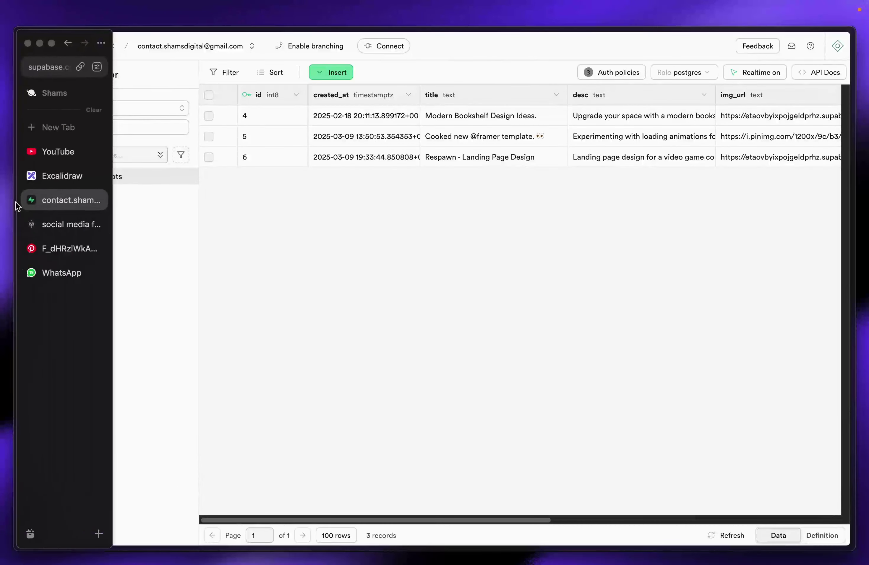
click(63, 225)
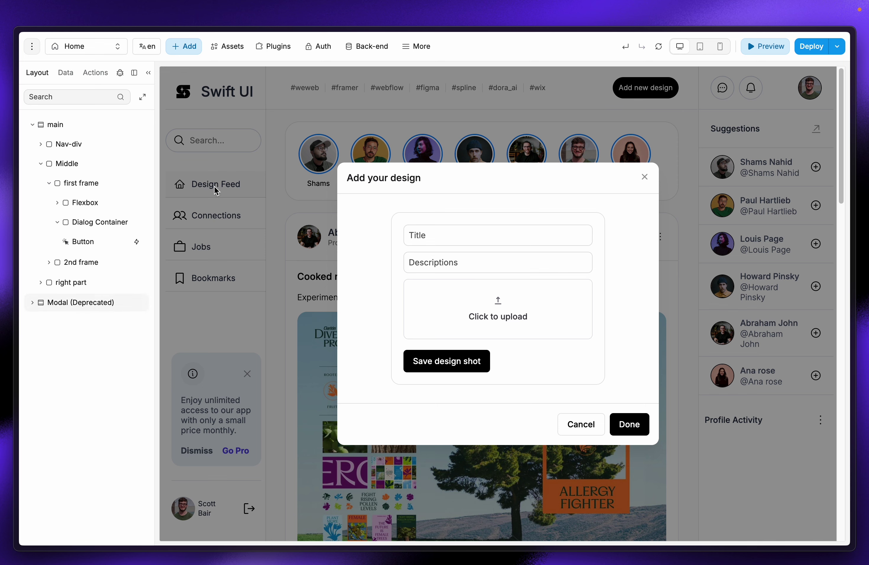
Step: Test closing and reopening the Add your design dialog in the preview, leaving it closed
click(645, 180)
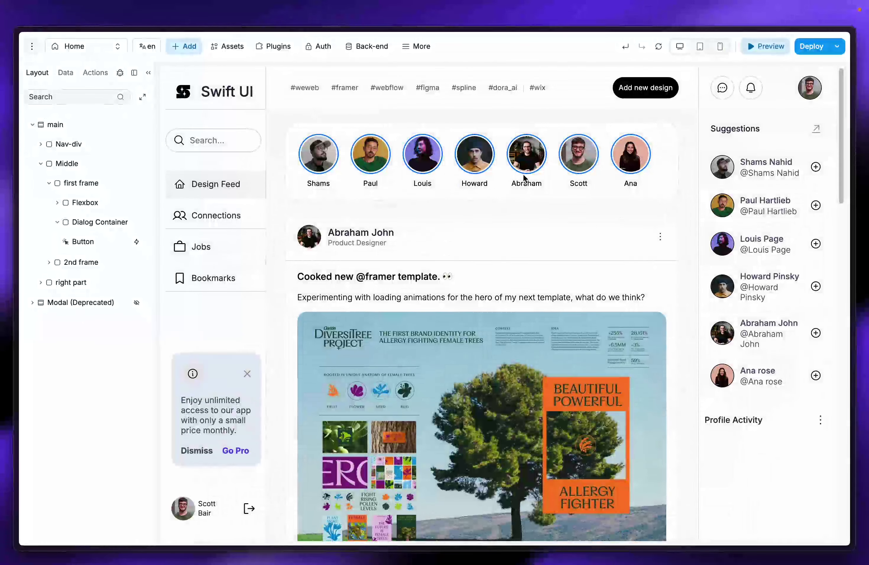
click(650, 87)
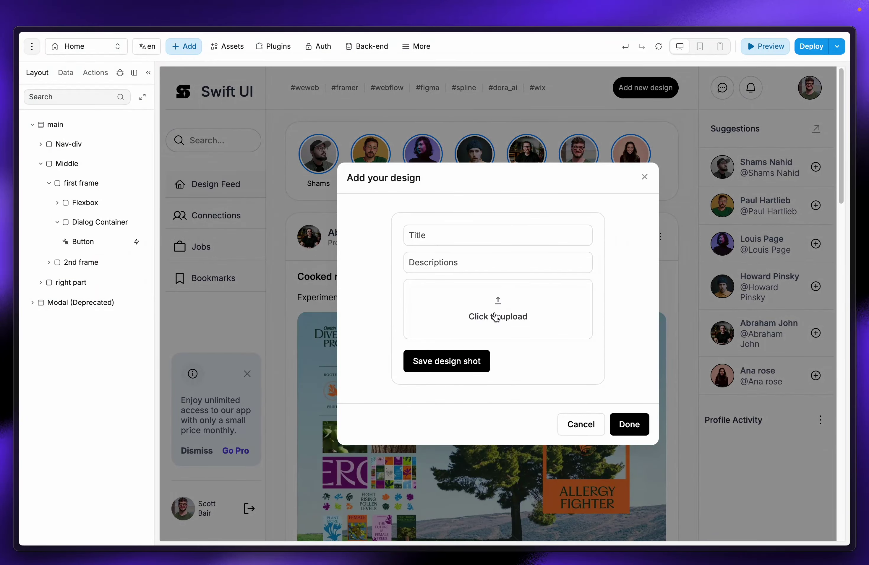
click(644, 176)
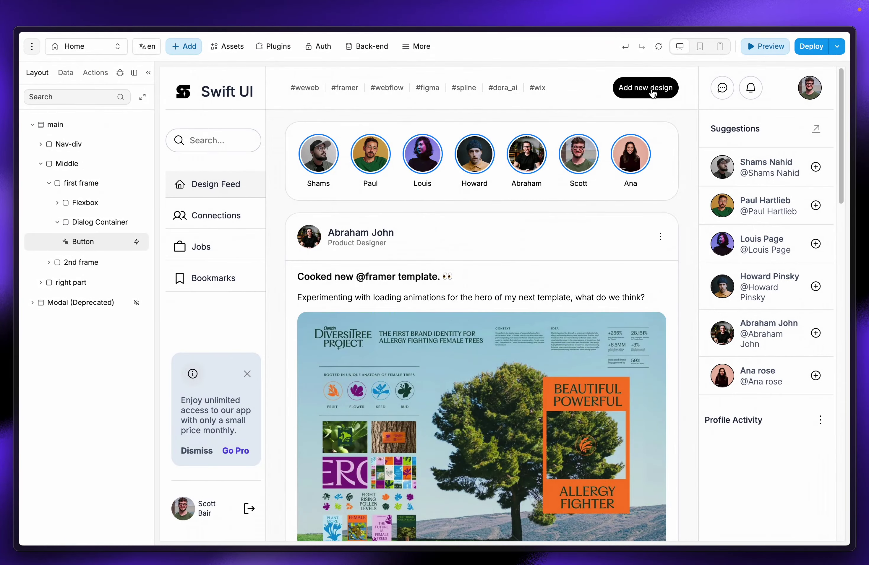
click(653, 93)
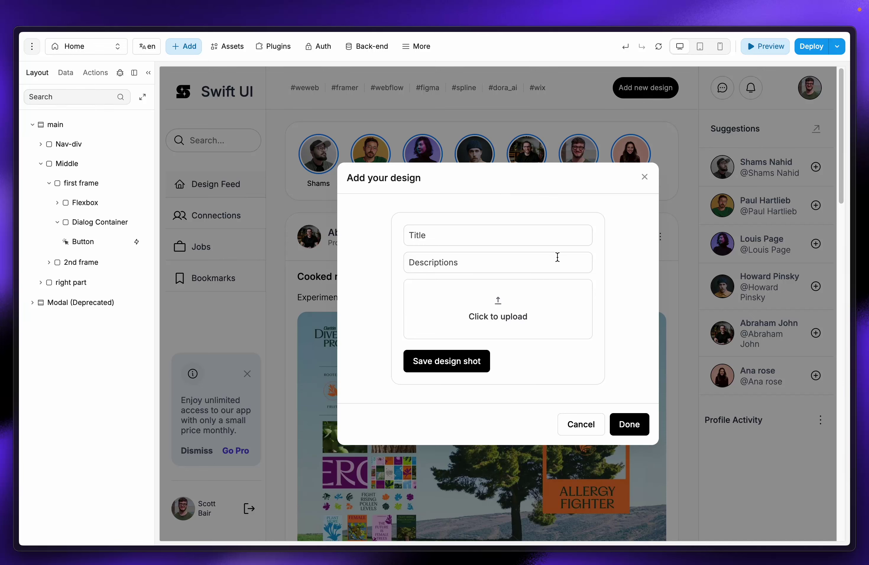
click(645, 178)
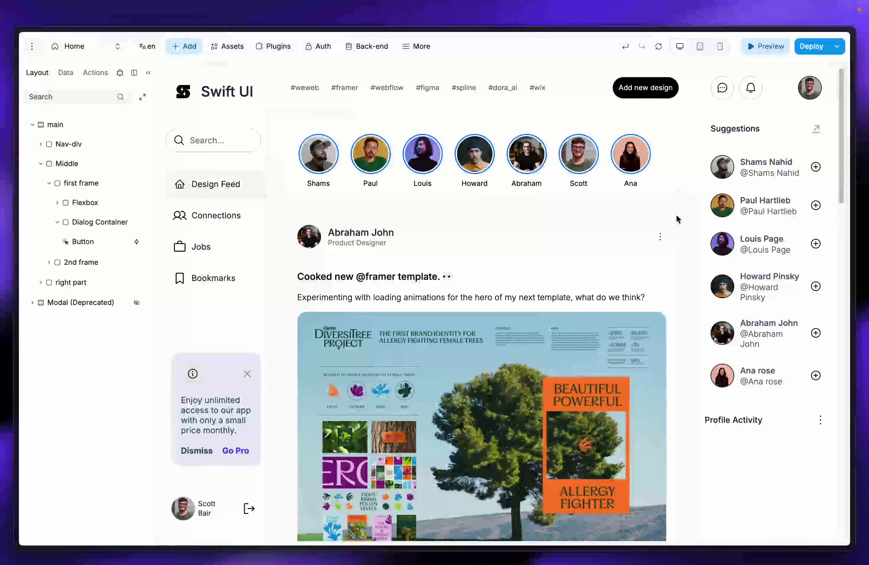
Step: Find the deprecated Modal component by searching for modal and place it with its modalOpened variable included
click(32, 124)
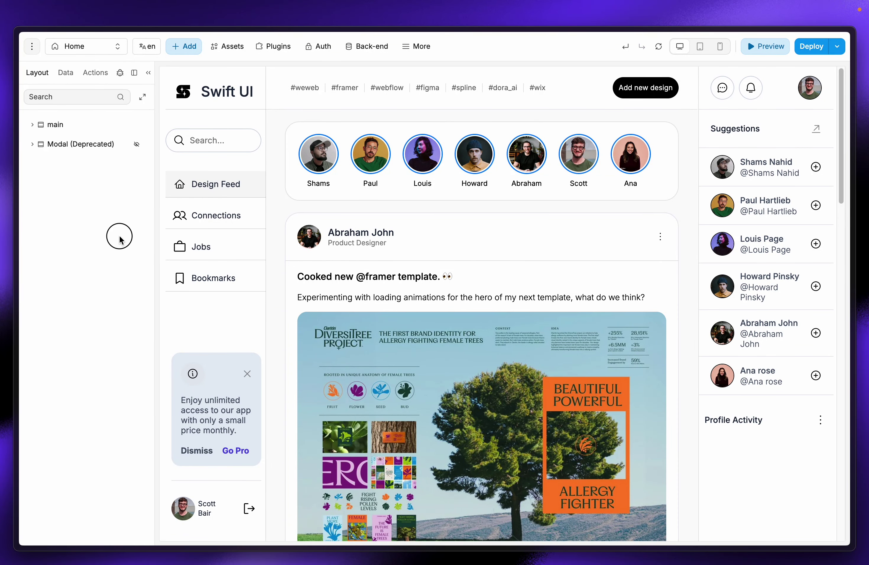
click(188, 47)
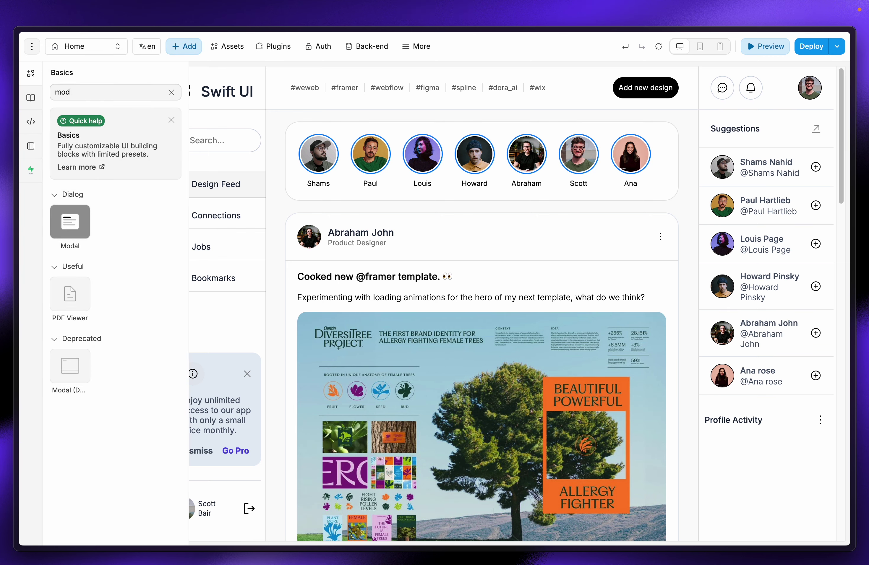
click(75, 371)
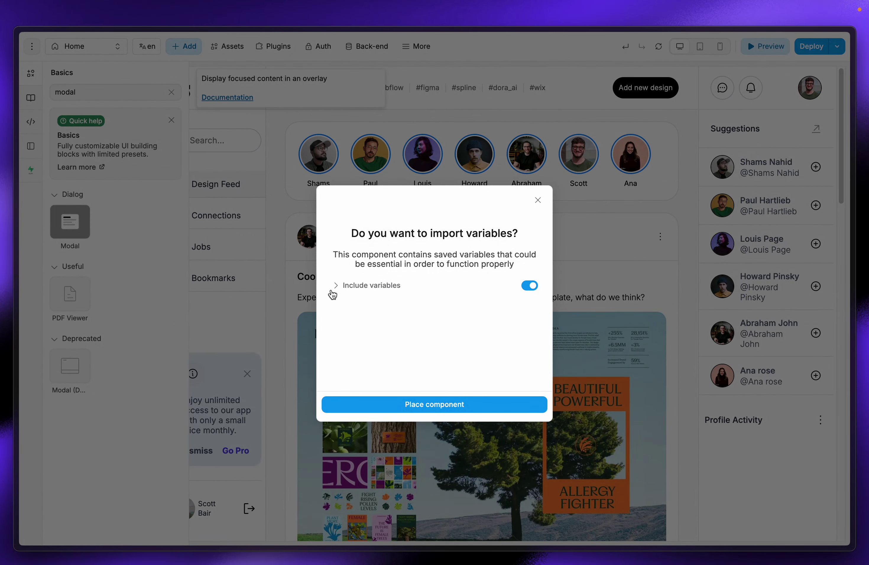
click(336, 291)
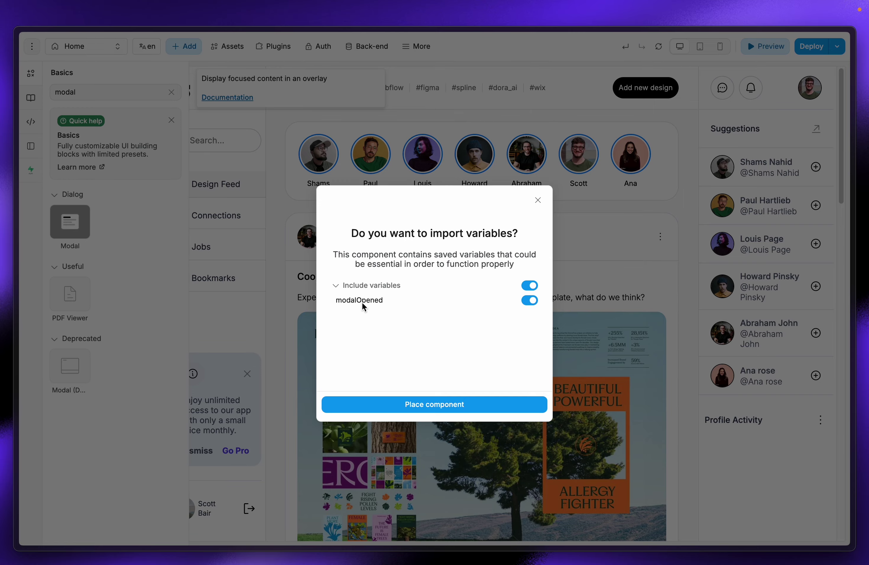
click(460, 406)
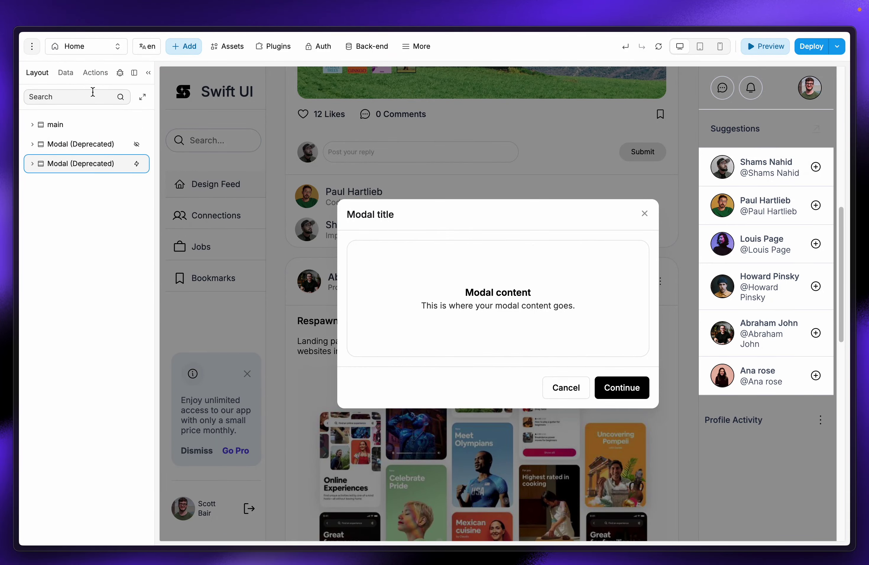
Step: Check the project's collections and variables, dismiss the new modal and look over the feed in preview
click(70, 74)
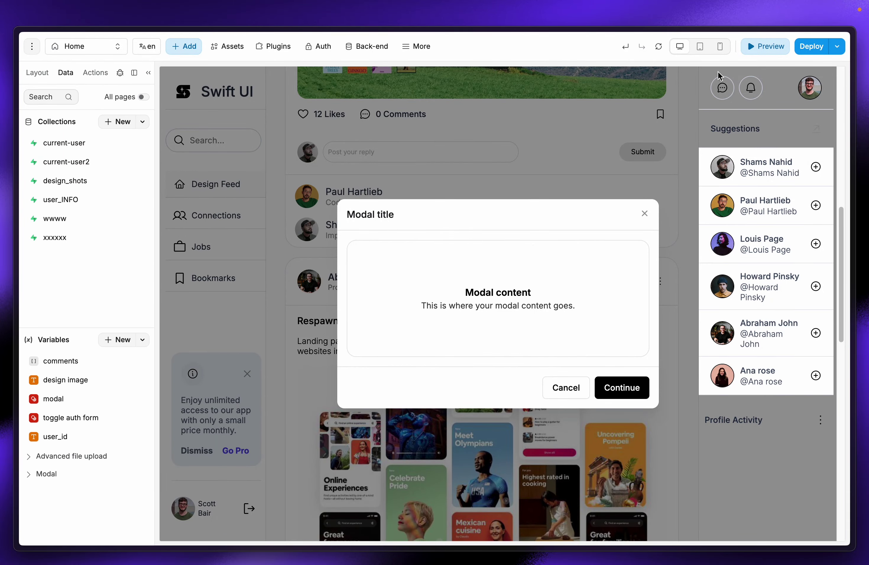
click(37, 72)
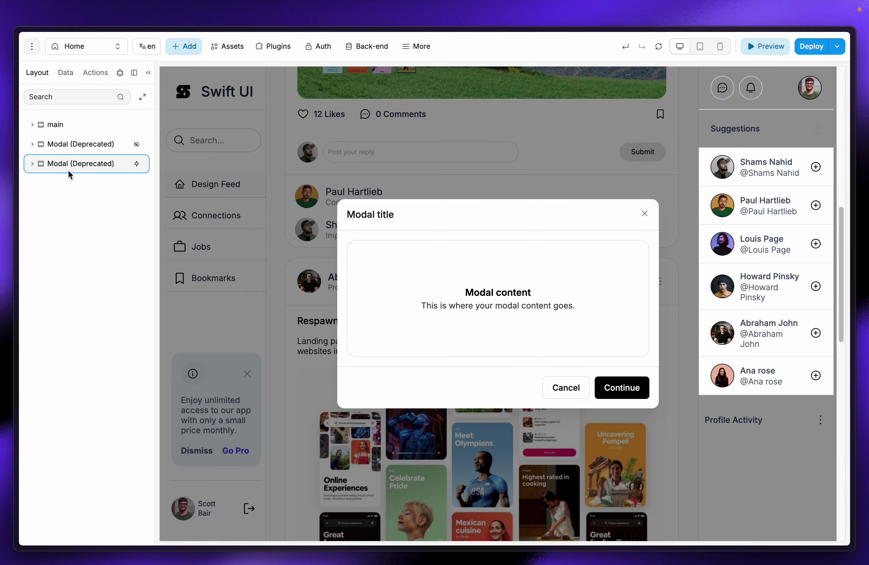
click(671, 334)
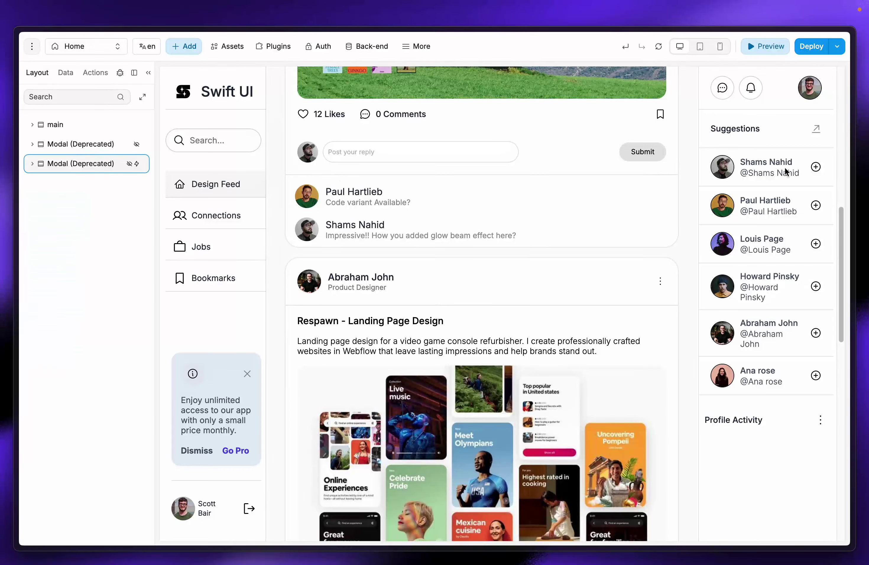
scroll(785, 173, up, 10)
scroll(750, 184, down, 6)
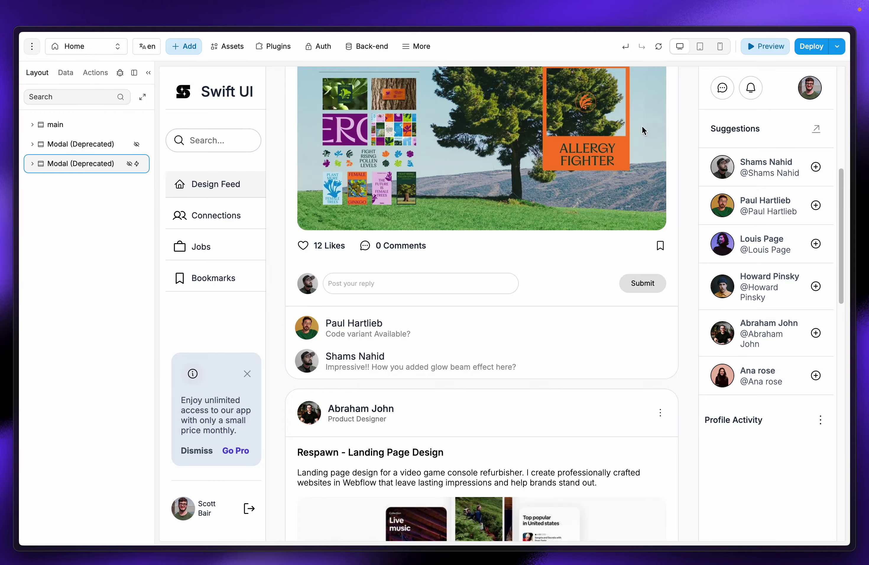
Step: Return to editing mode and turn on Force display in editor for the newly added modal
click(37, 126)
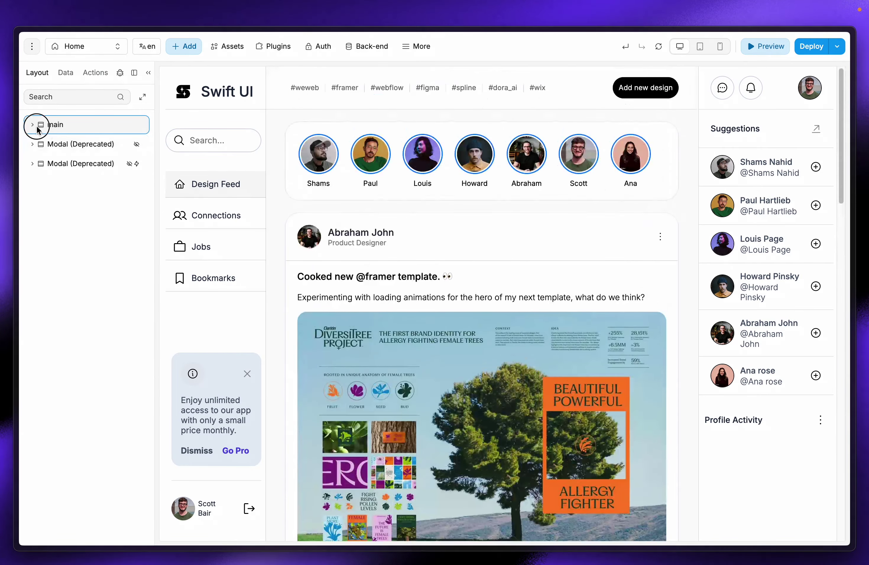
click(70, 143)
click(756, 45)
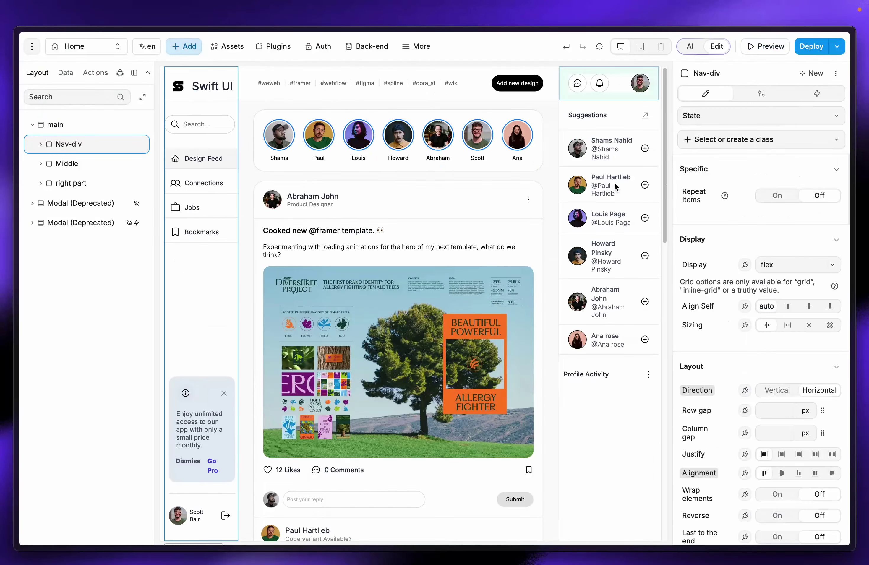
click(82, 223)
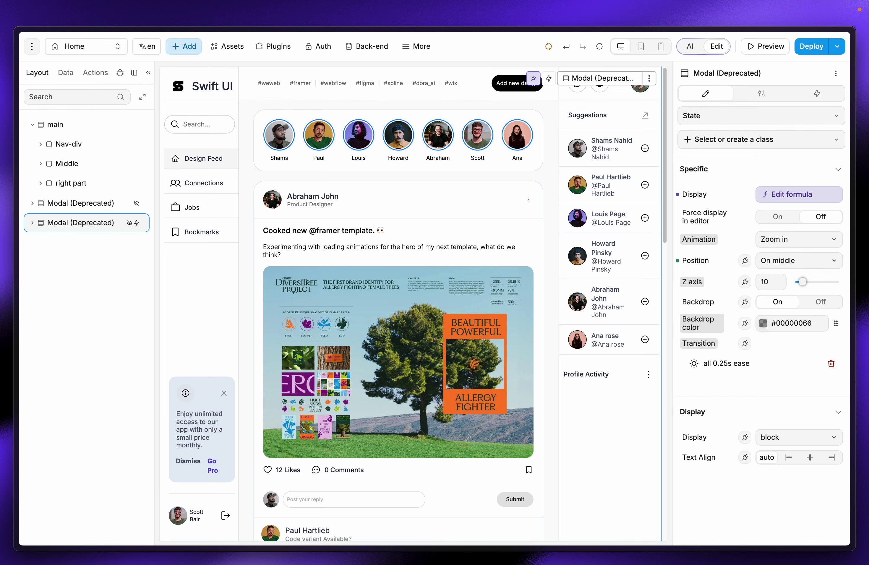
click(783, 224)
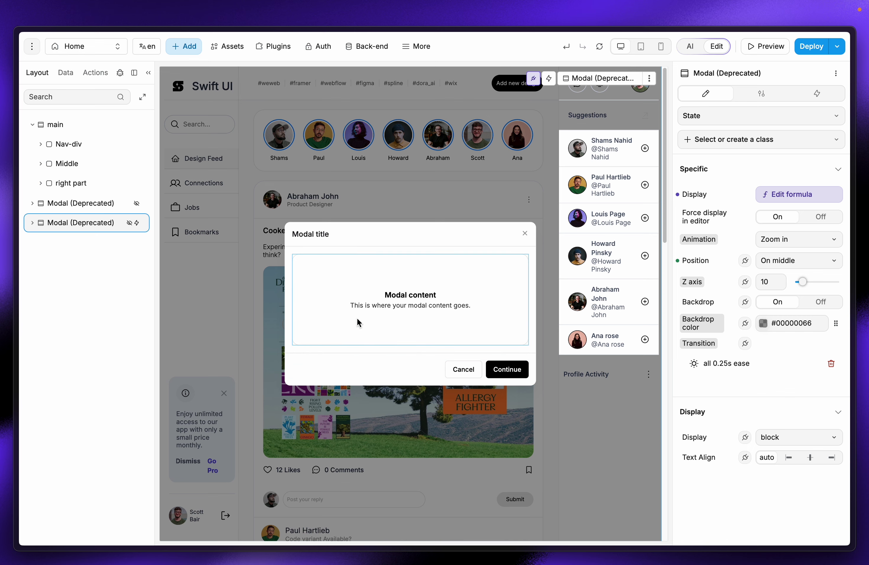
Step: Expand both modals in the layout tree and select the older modal's Header, Content and Actions containers
click(33, 204)
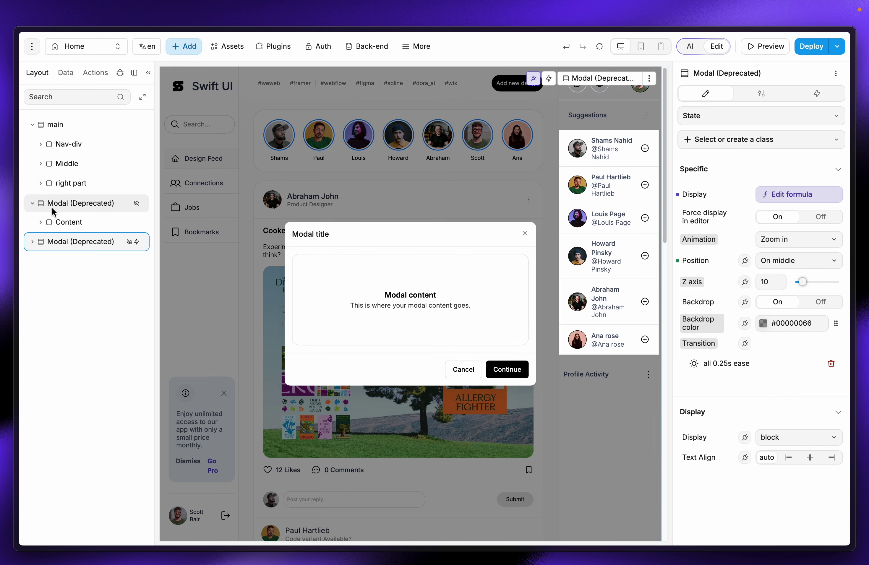
click(44, 223)
click(75, 242)
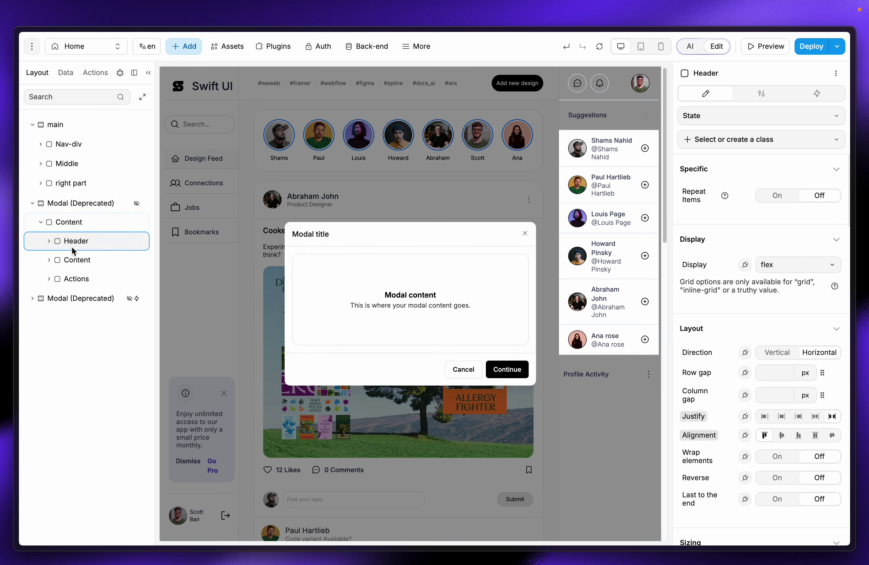
click(86, 260)
click(99, 278)
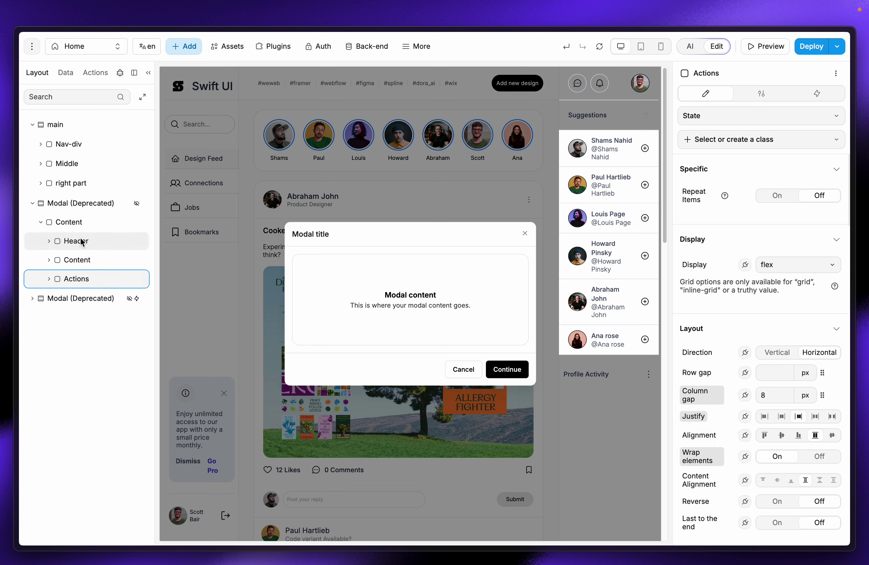
click(32, 298)
click(41, 318)
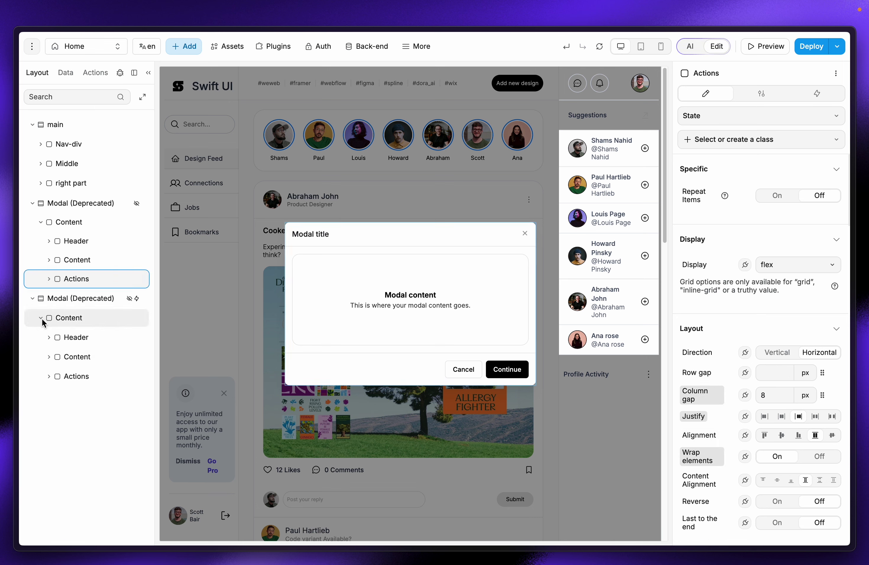
super+click(86, 242)
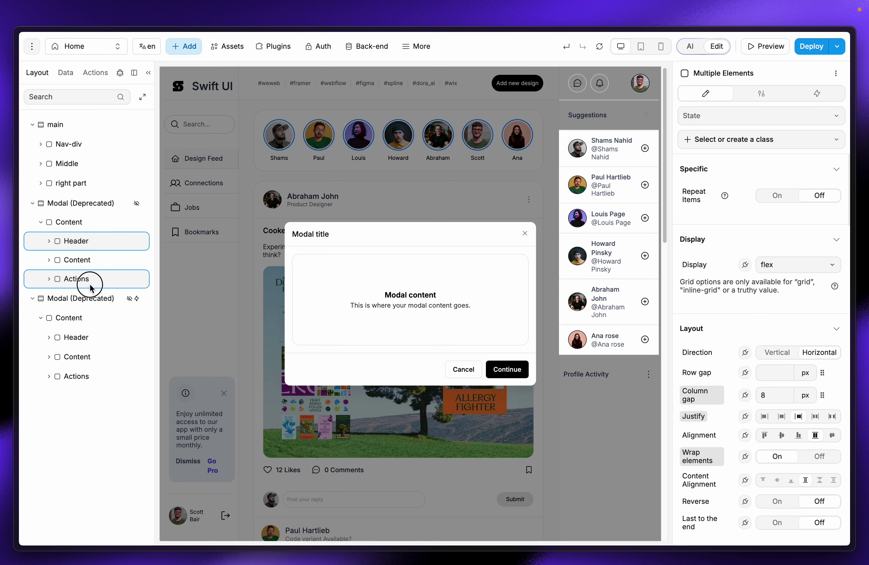
shift+click(88, 255)
shift+click(93, 278)
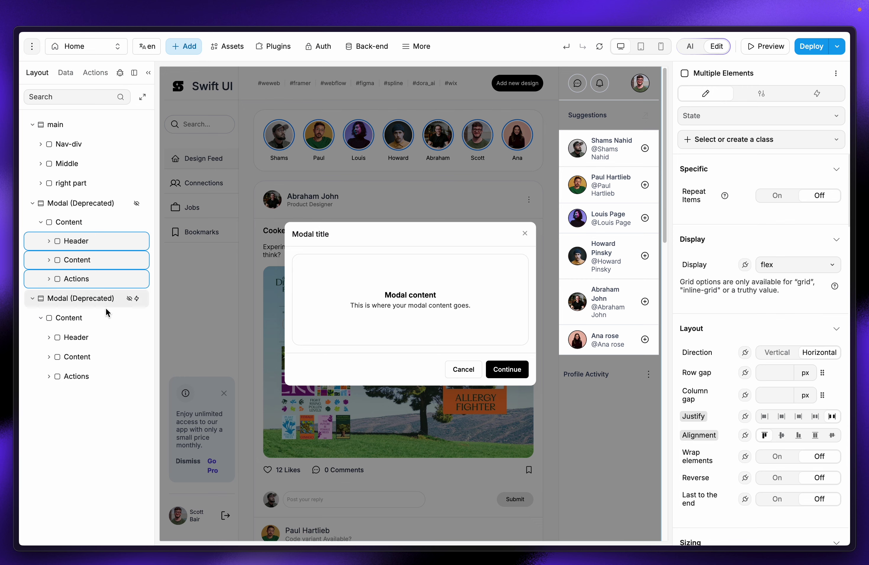
Step: Delete the default Header, Content and Actions containers from inside the newly added modal's Content
click(75, 337)
shift+click(92, 354)
shift+click(98, 377)
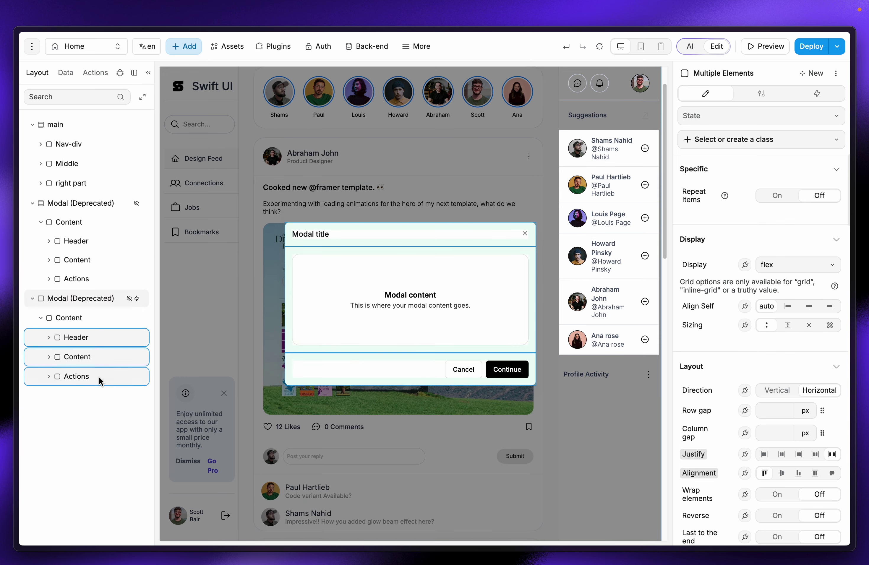
right_click(102, 337)
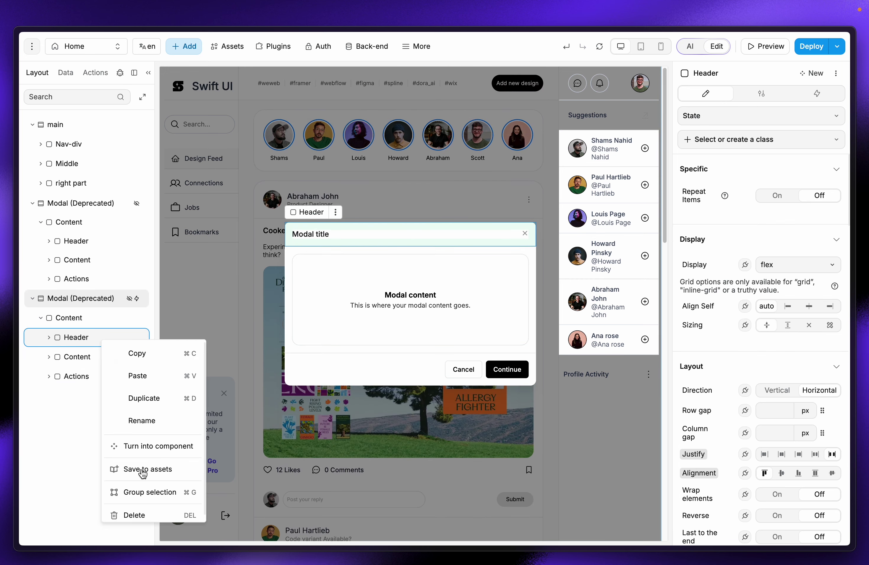
click(143, 516)
right_click(93, 337)
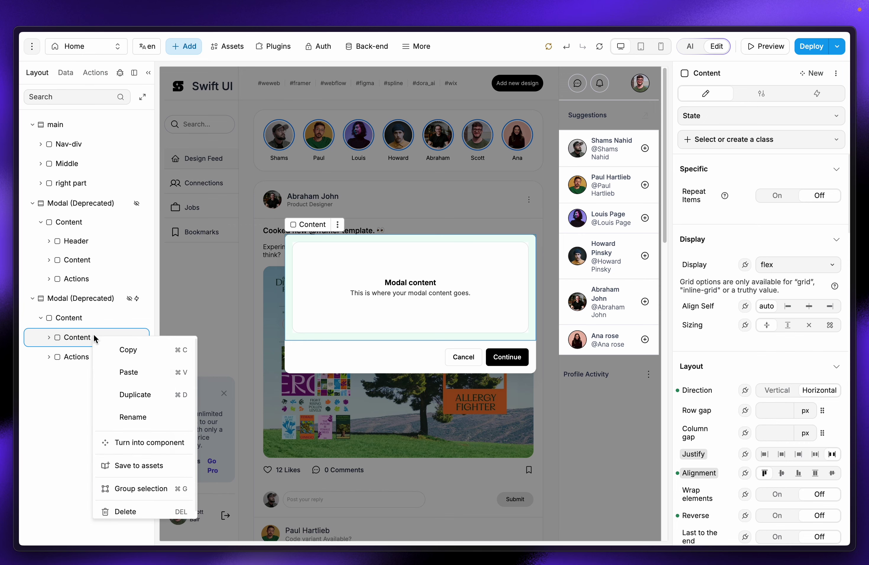
click(143, 512)
right_click(89, 339)
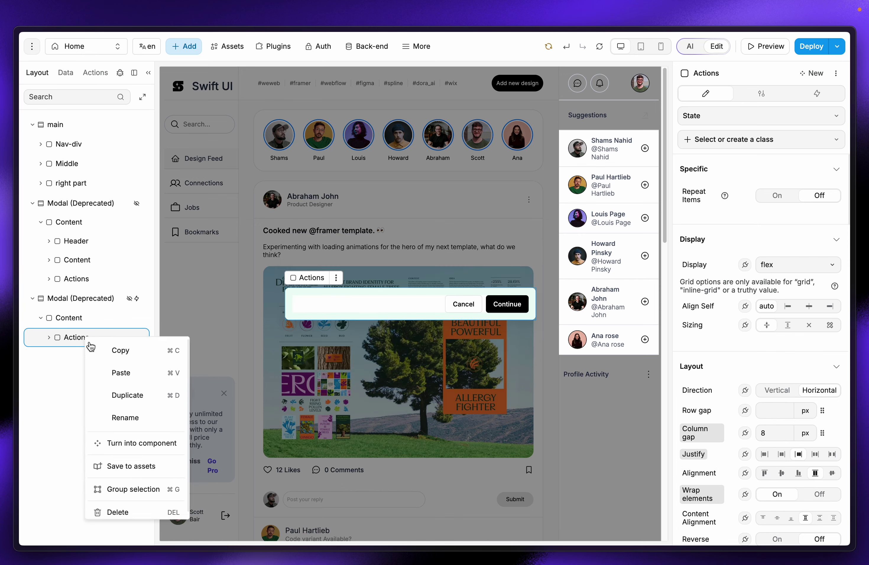
click(125, 513)
click(91, 320)
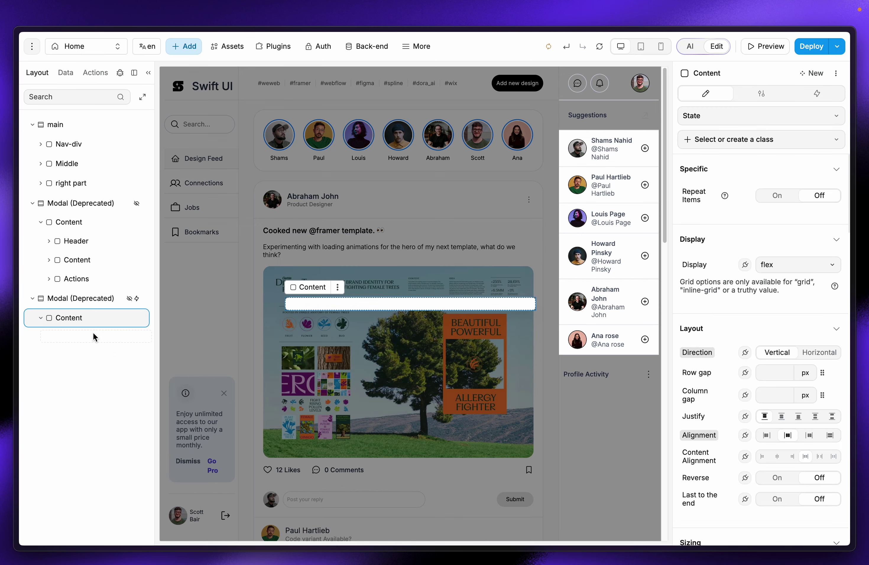
drag(92, 334, 73, 336)
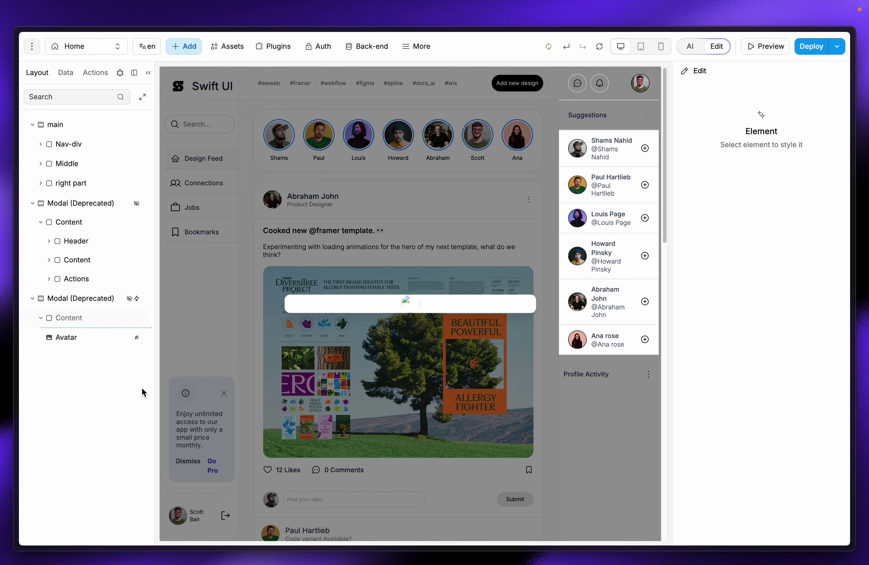
key(ctrl+z)
key(ctrl+z)
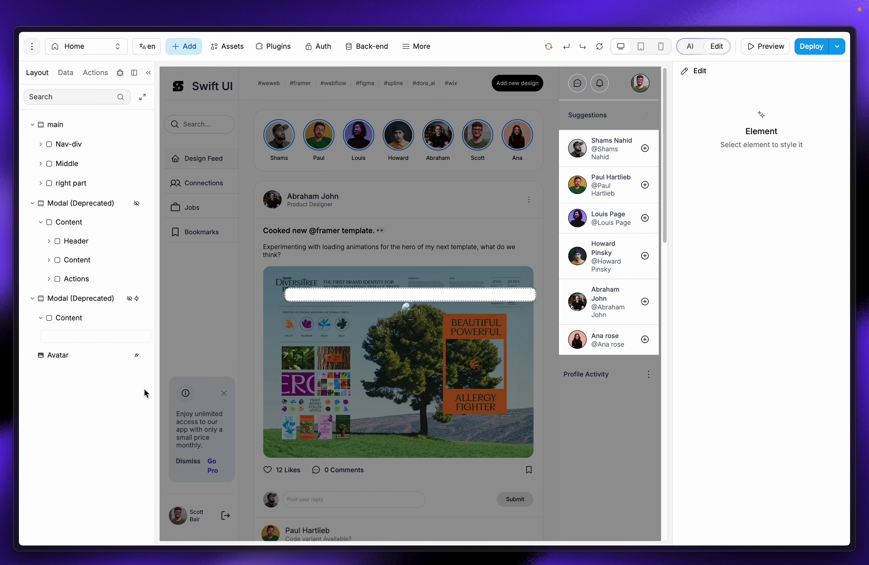
Step: Copy the older modal's Header and place the copy inside the new modal's empty Content container
right_click(85, 242)
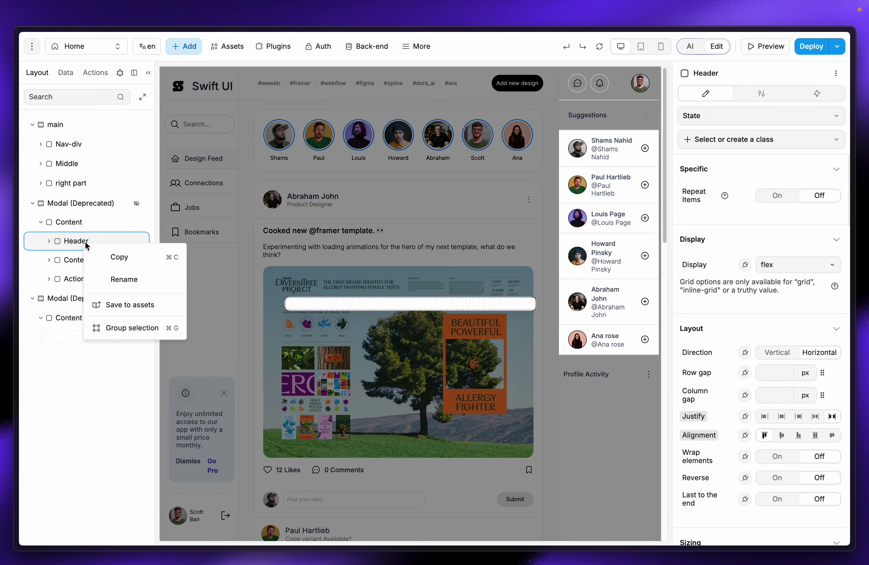
click(120, 257)
click(80, 322)
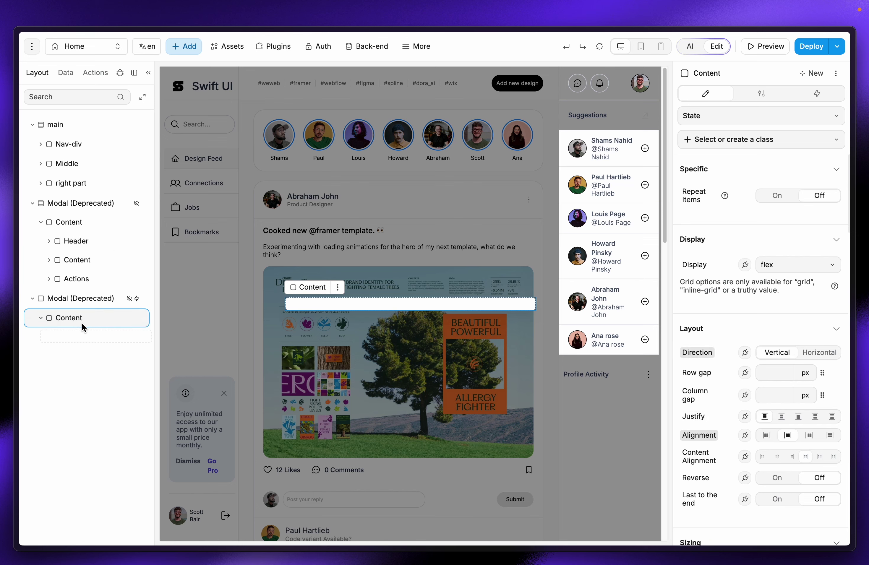
key(ctrl+v)
drag(73, 355, 67, 336)
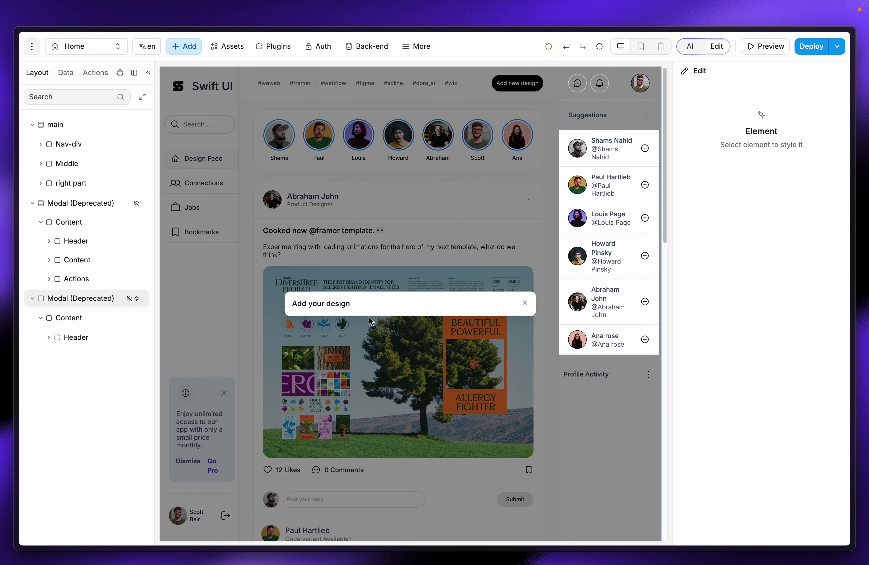
Step: Copy the older modal's inner Content with the design form and place it below the Header in the new modal
right_click(88, 262)
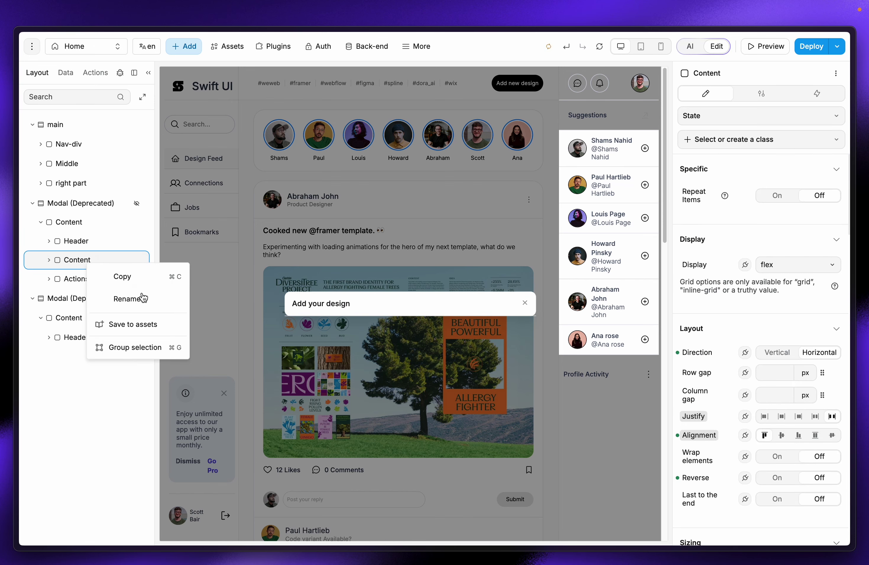
click(133, 277)
click(93, 322)
key(ctrl+v)
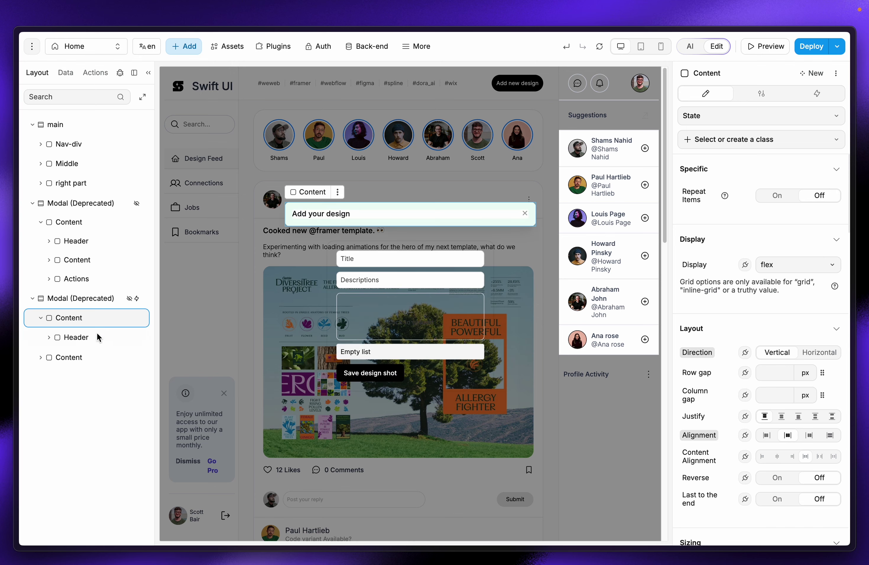
drag(73, 356, 89, 348)
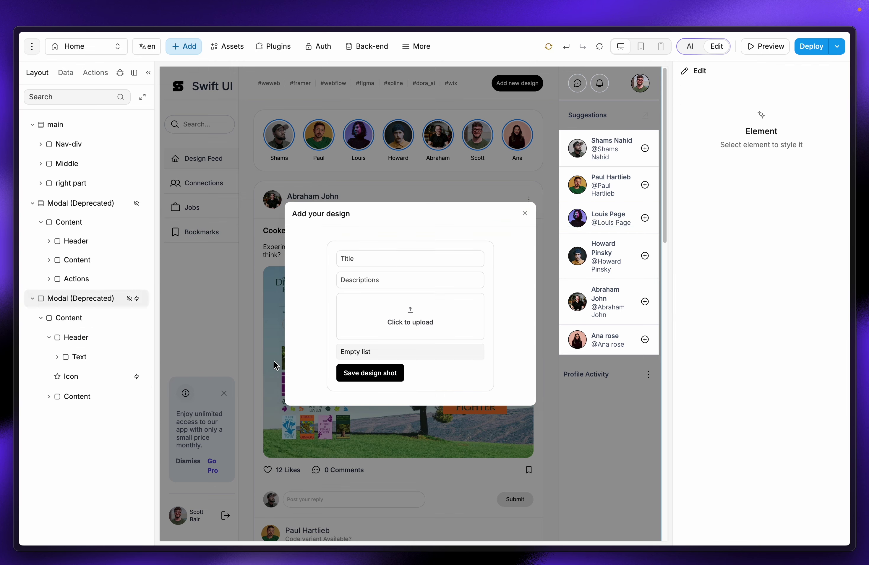
click(54, 339)
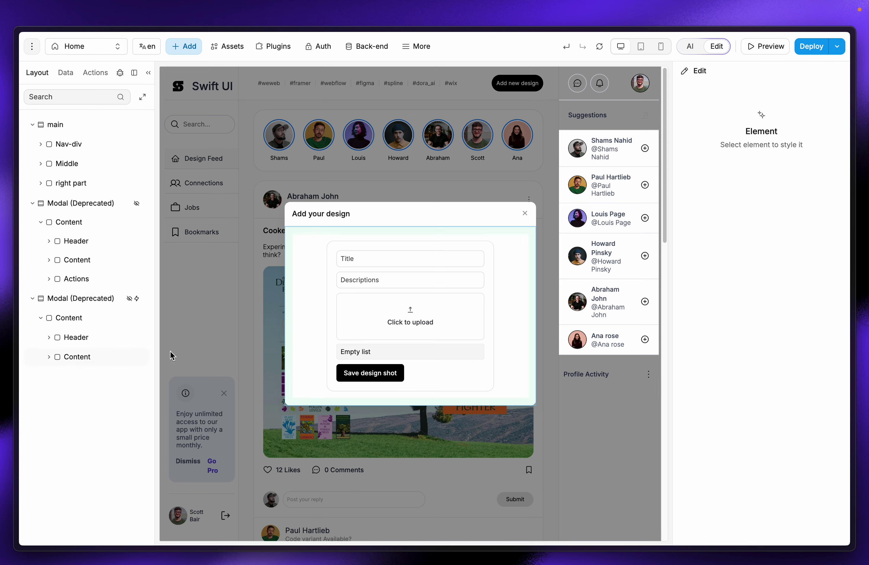
Step: Copy the older modal's Actions container and nest it below the form inside the new modal's Content
right_click(108, 282)
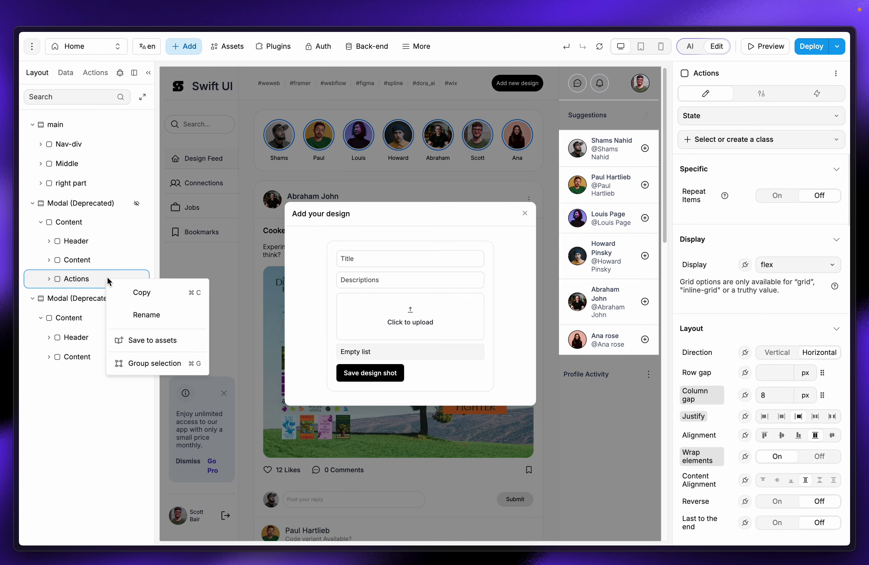
click(134, 314)
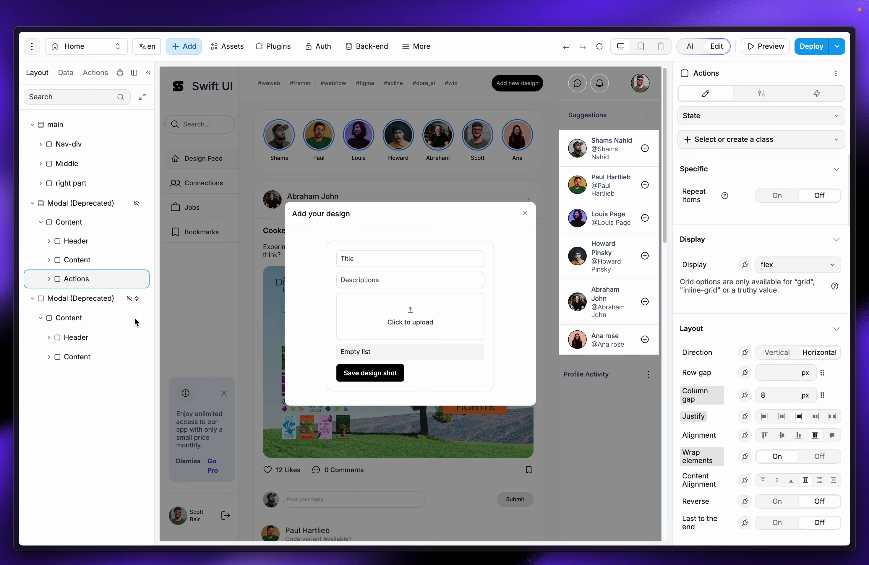
click(73, 319)
key(super+v)
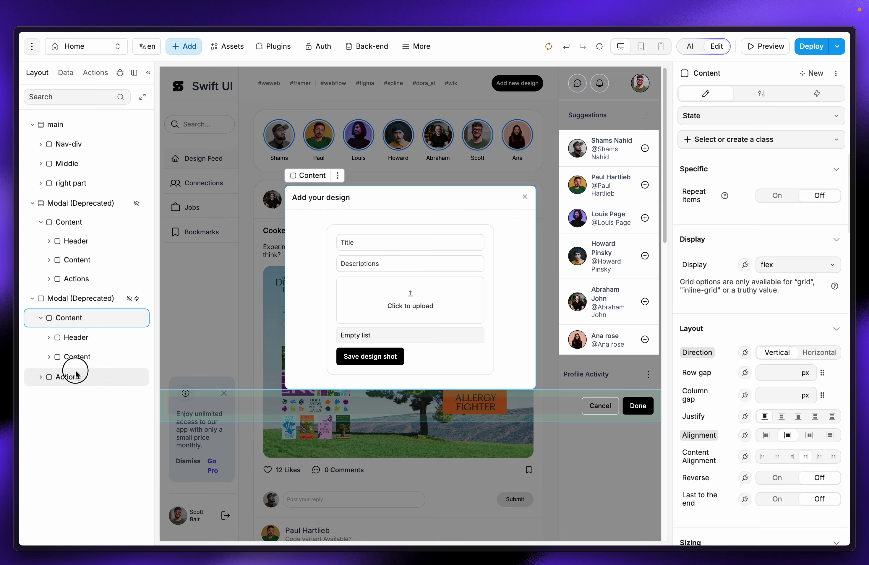
click(75, 377)
click(40, 377)
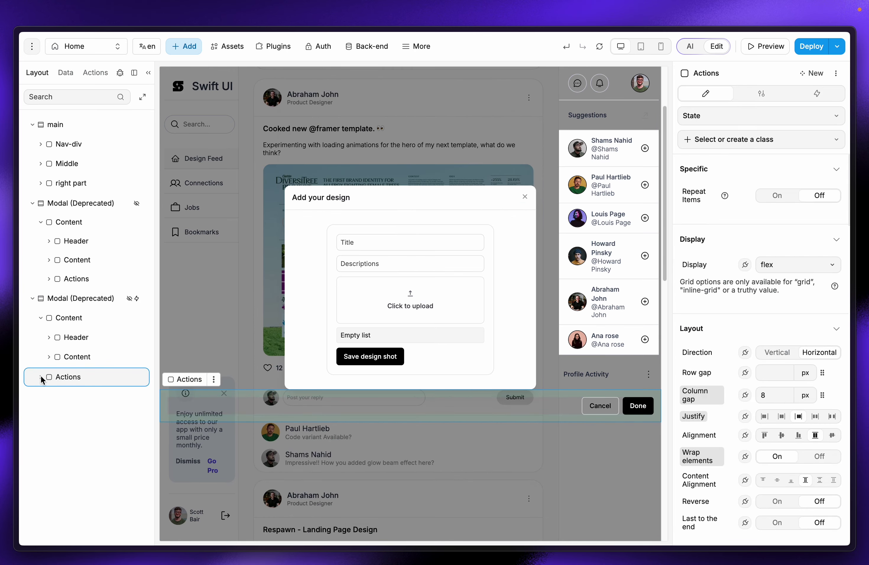
mouse_move(82, 375)
mouse_down()
mouse_move(83, 361)
mouse_move(92, 380)
mouse_move(91, 359)
mouse_move(95, 368)
mouse_up()
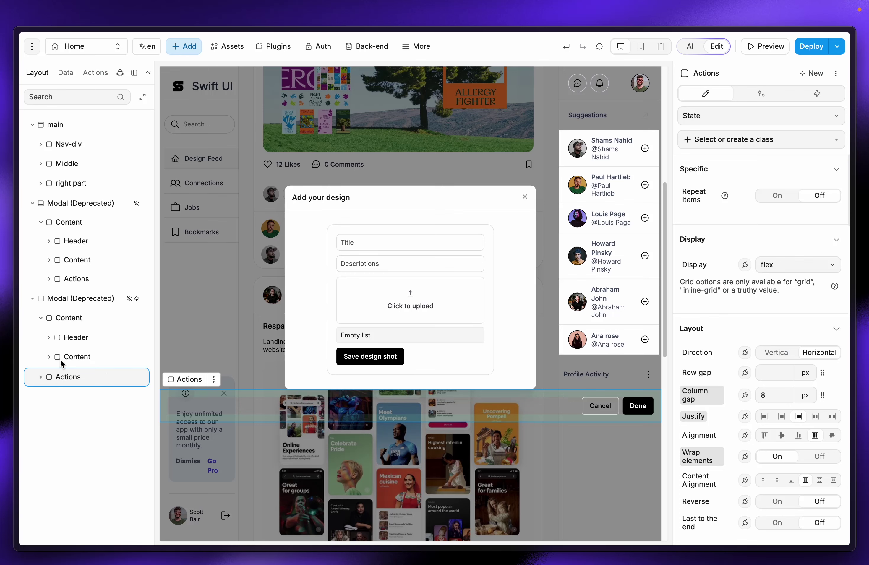
click(41, 318)
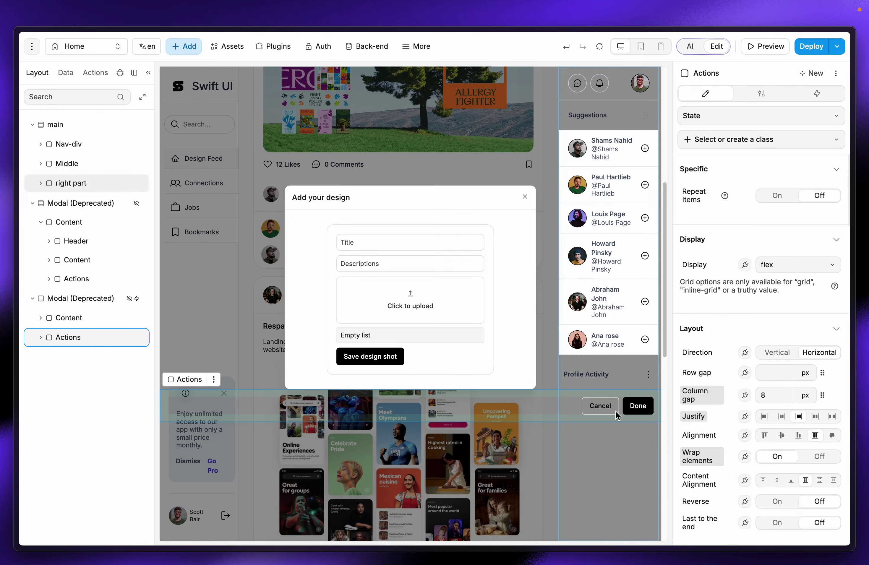
click(41, 318)
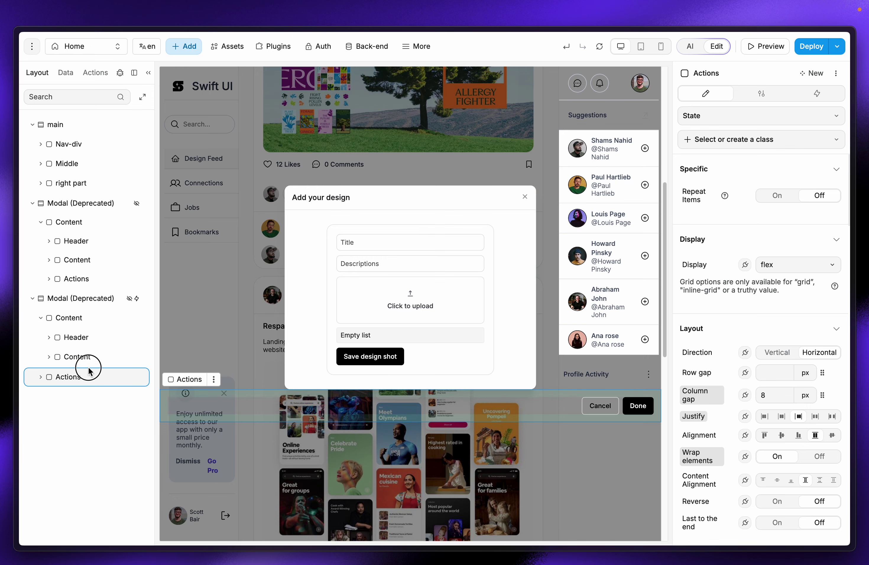
click(95, 358)
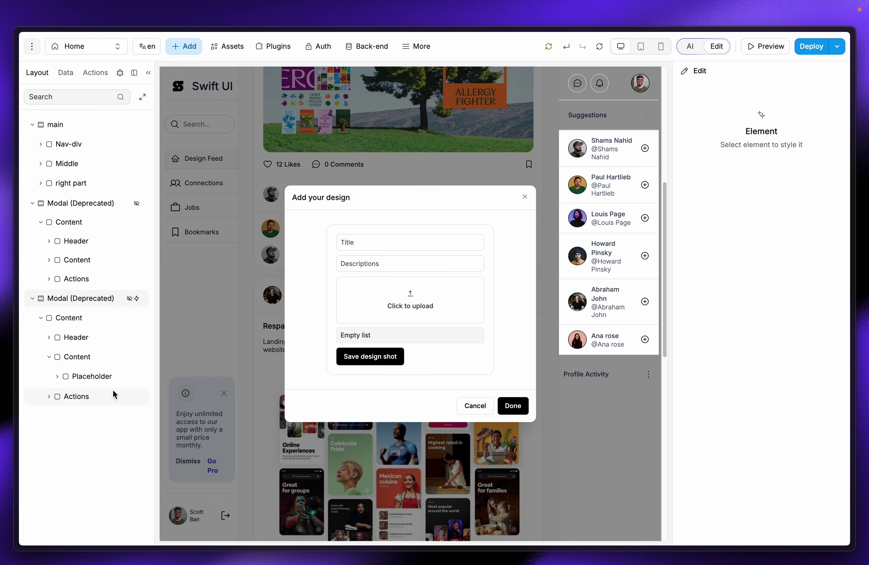
click(109, 363)
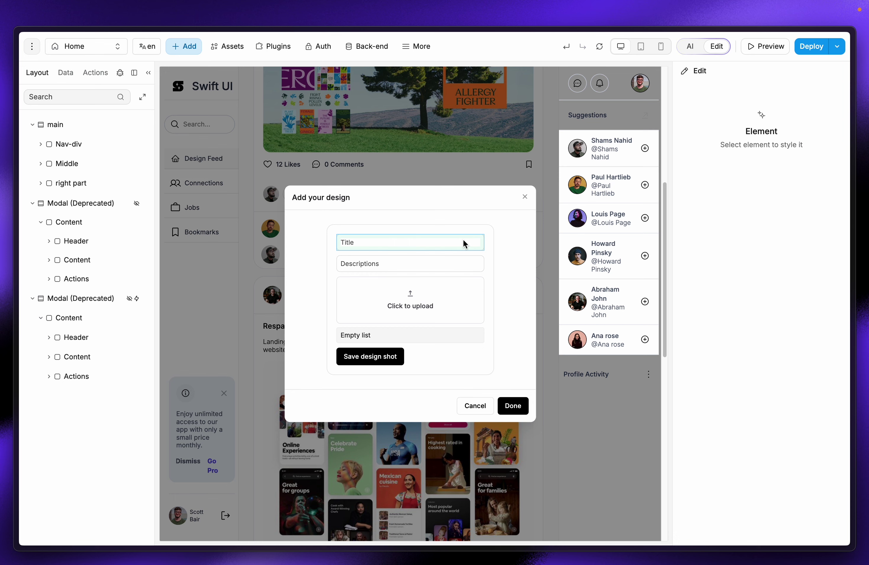
Step: Compare the settings of both modals and set the new modal's Z axis to 100
click(82, 202)
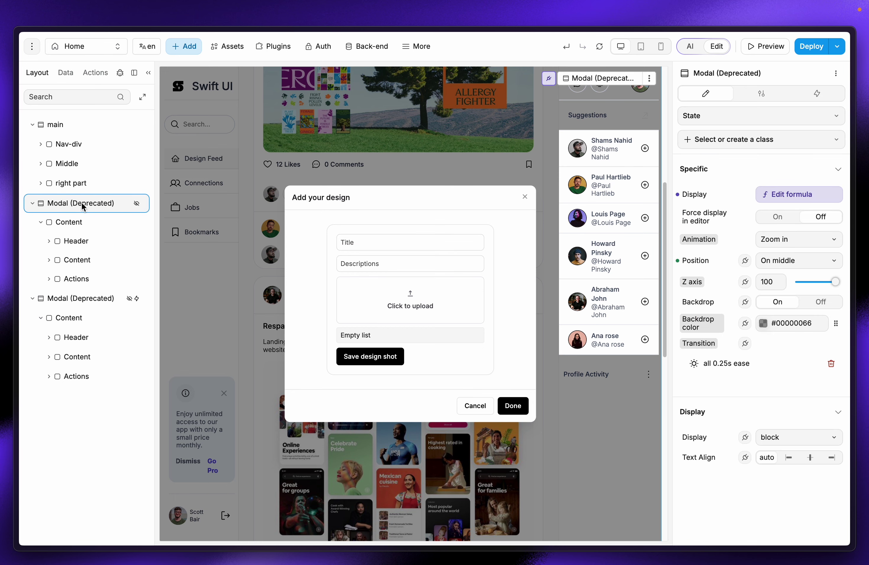
click(93, 298)
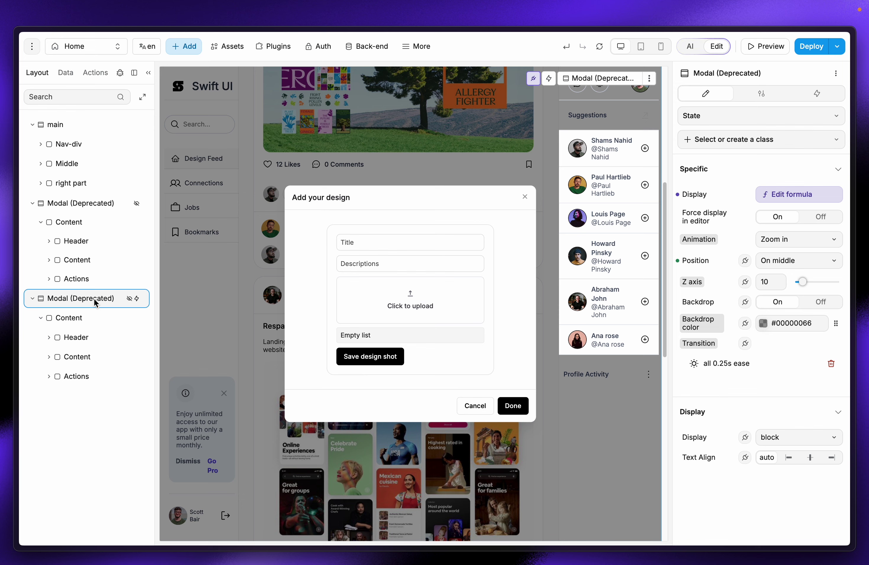
click(63, 73)
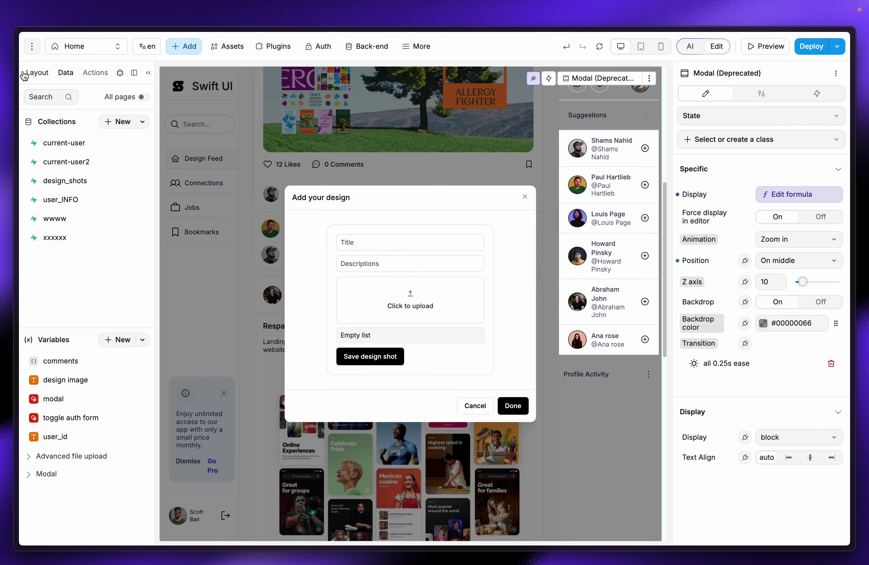
click(46, 77)
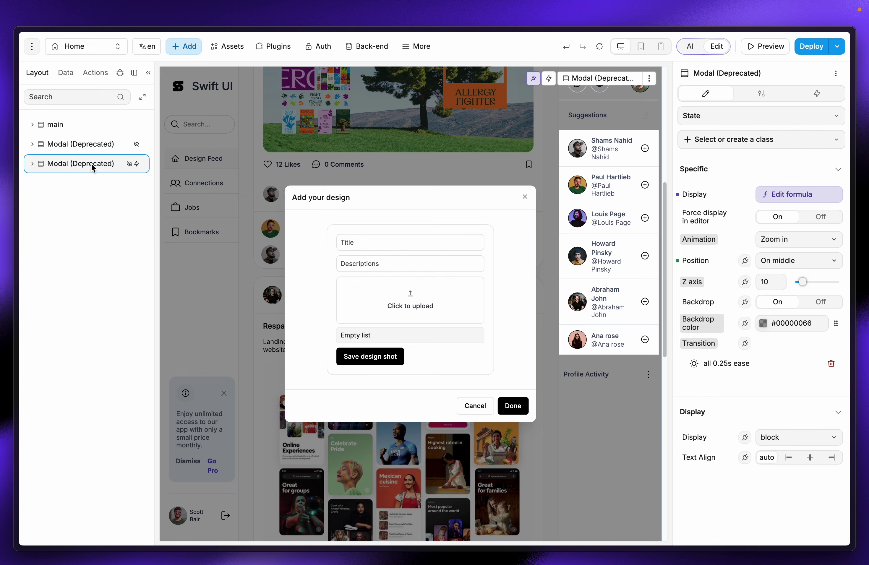
drag(802, 281, 841, 283)
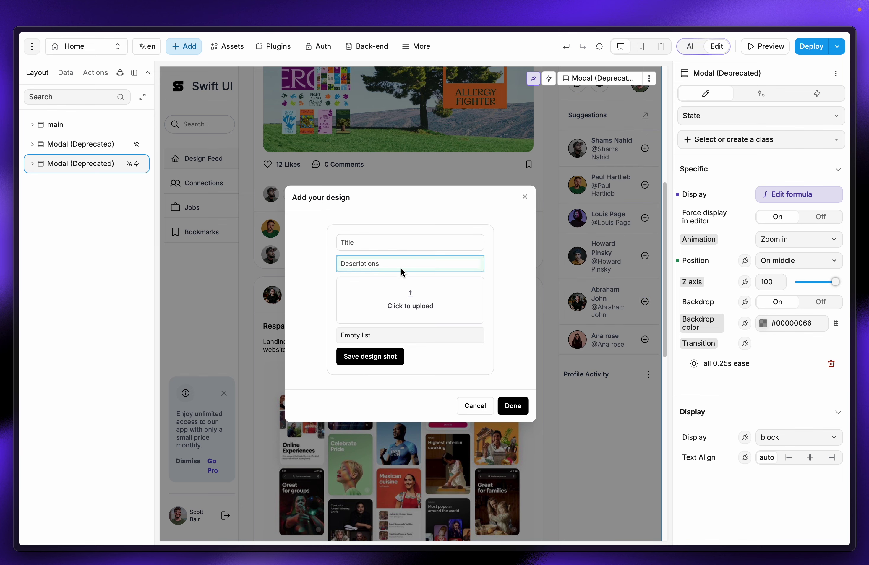
Step: Review the settings of the modalOpened variable in the Modal folder and close them
click(66, 75)
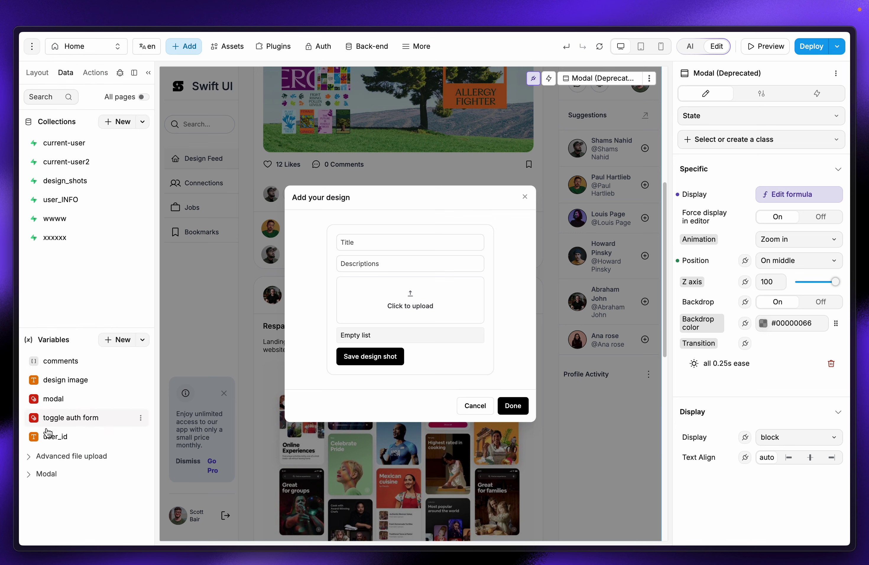
click(30, 478)
click(78, 499)
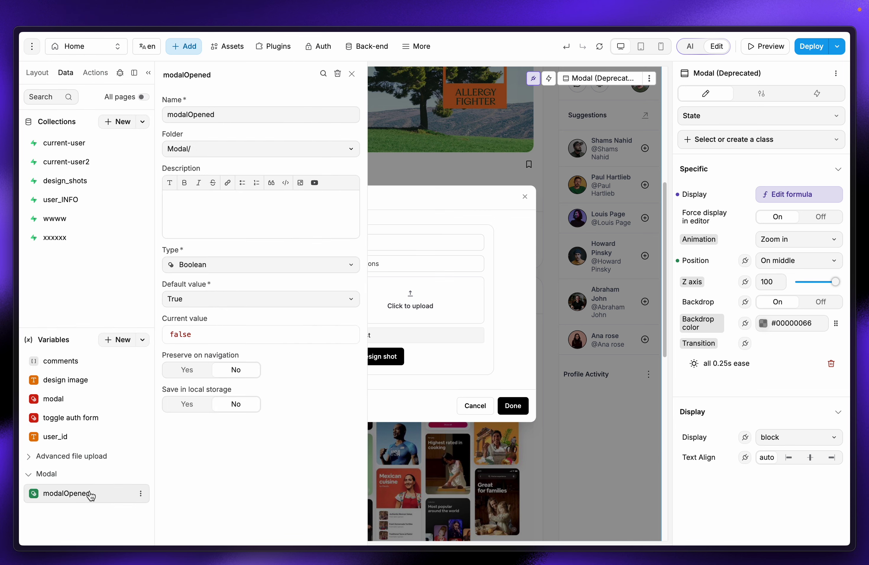
click(352, 74)
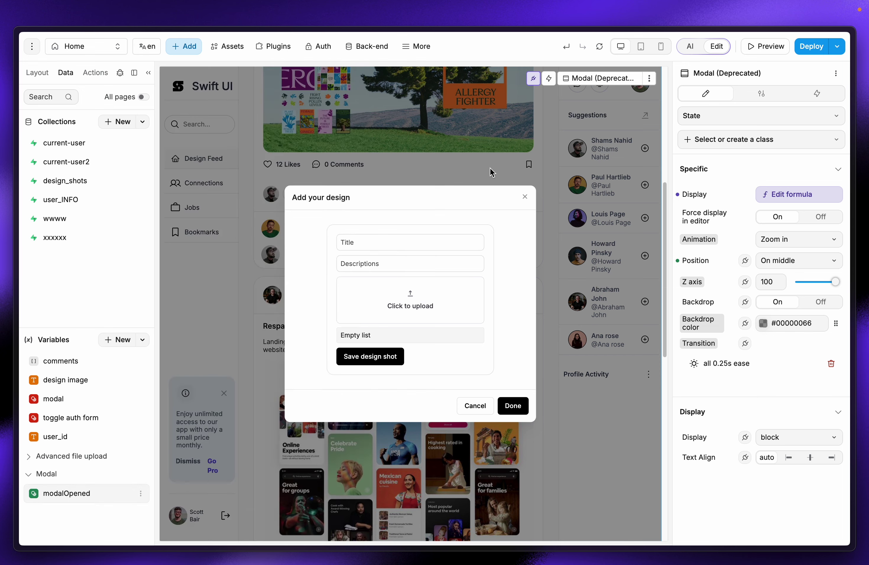
Step: Open the variable choices for the Change variable value action in the dialog close icon's Close modal workflow
click(525, 197)
click(822, 96)
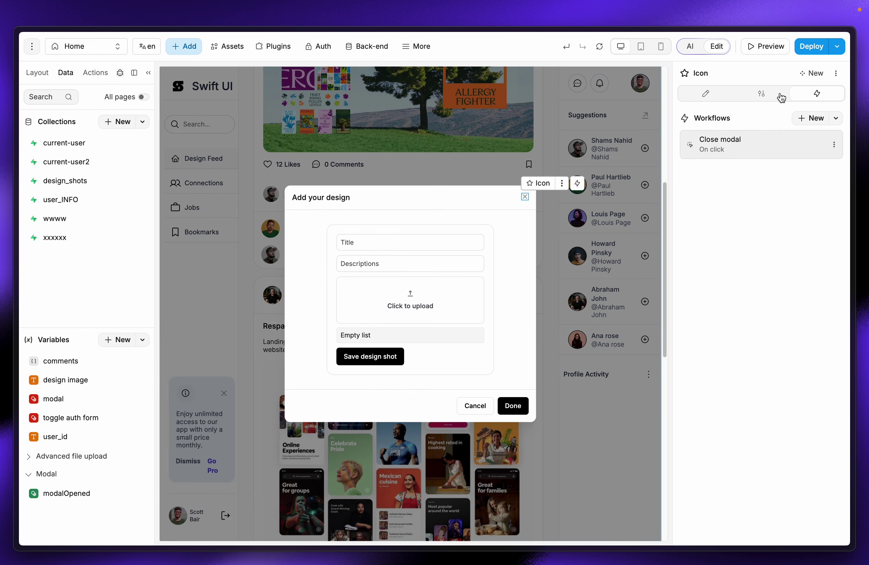
click(750, 146)
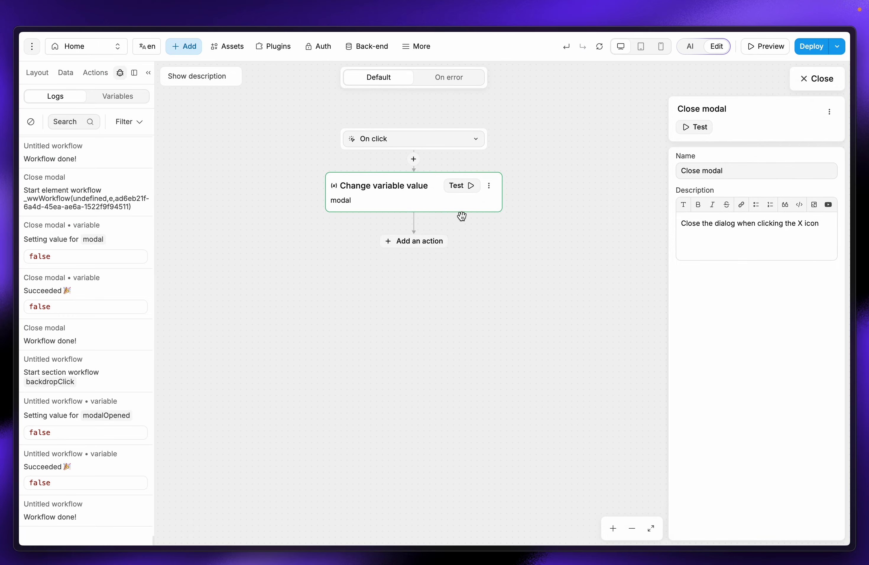
click(432, 197)
click(731, 268)
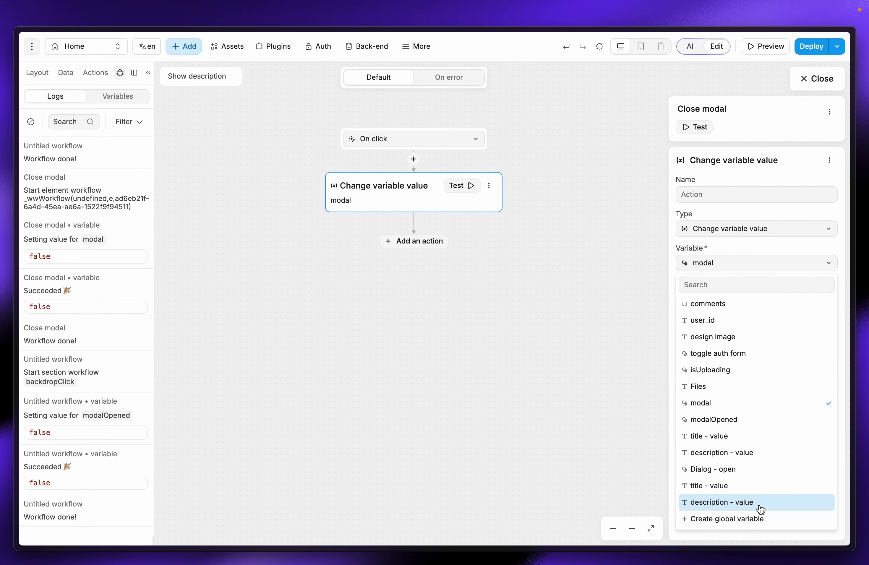
Step: Make the close icon's workflow action change the modalOpened variable, with the value formula !modalOpened
click(751, 420)
click(685, 299)
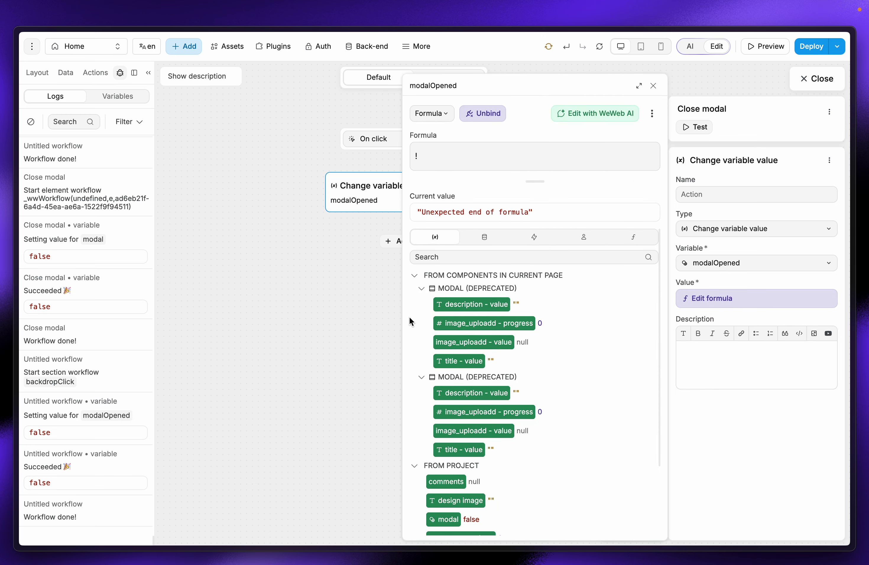
scroll(500, 417, down, 3)
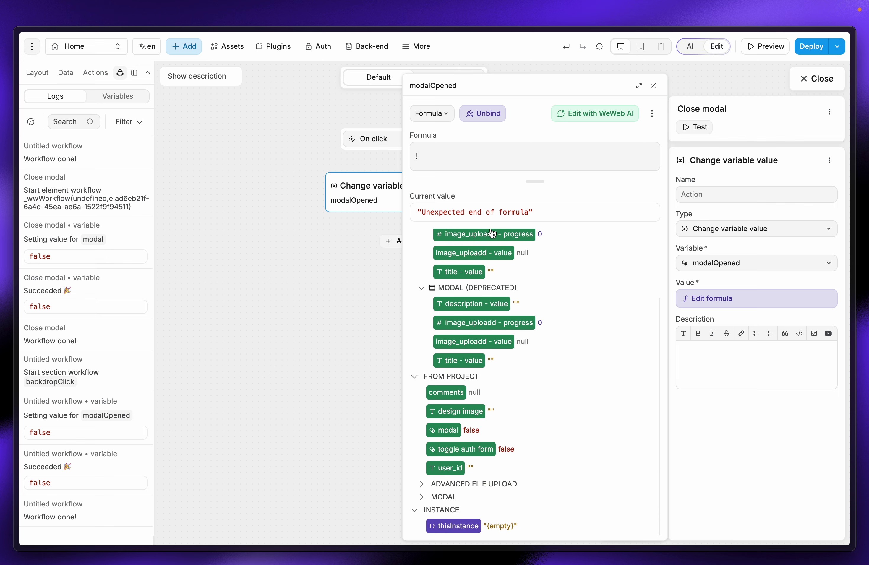
scroll(503, 323, up, 3)
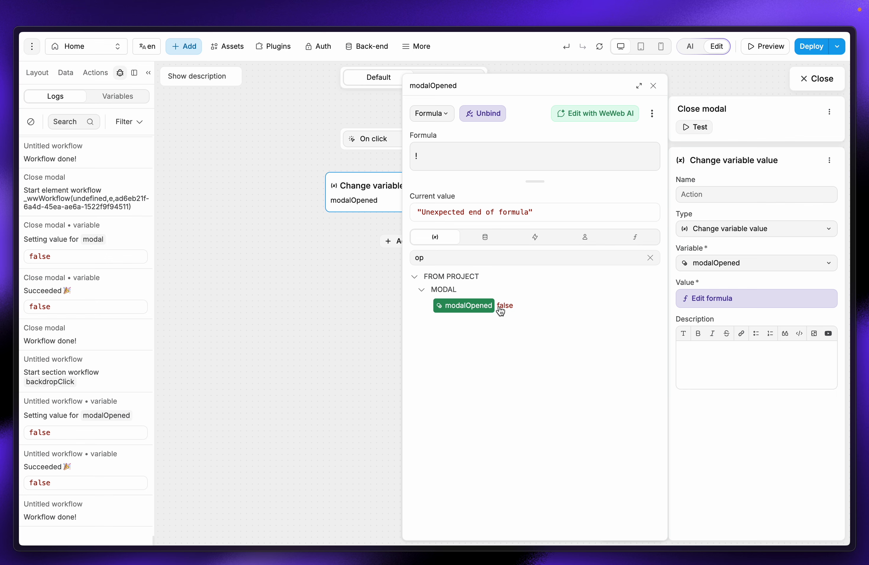
click(500, 312)
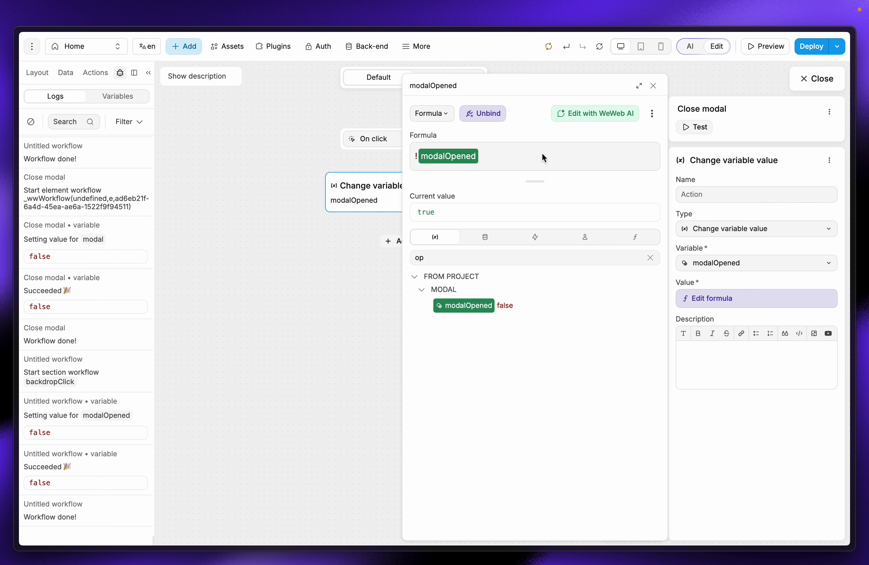
Step: Copy the whole !modalOpened formula and close the Close modal workflow
key(super+a)
key(ctrl+c)
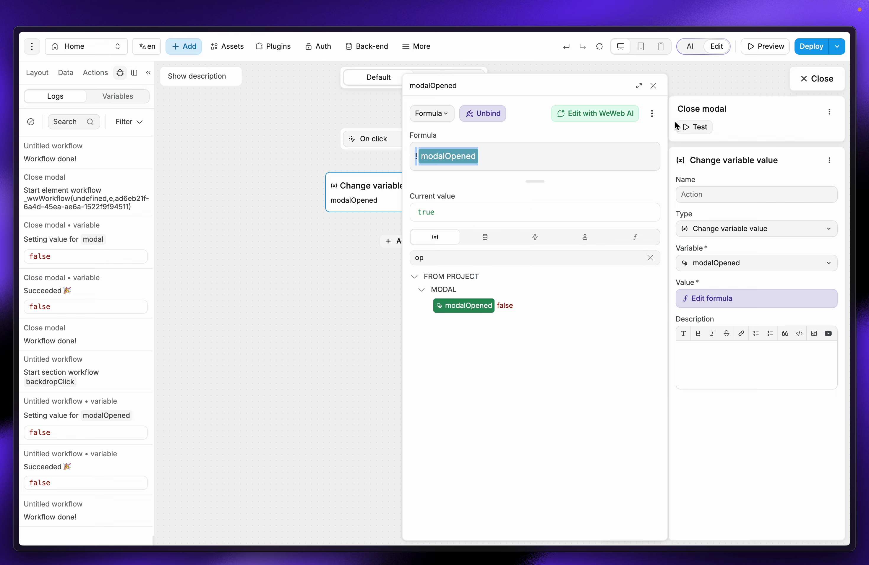
click(653, 86)
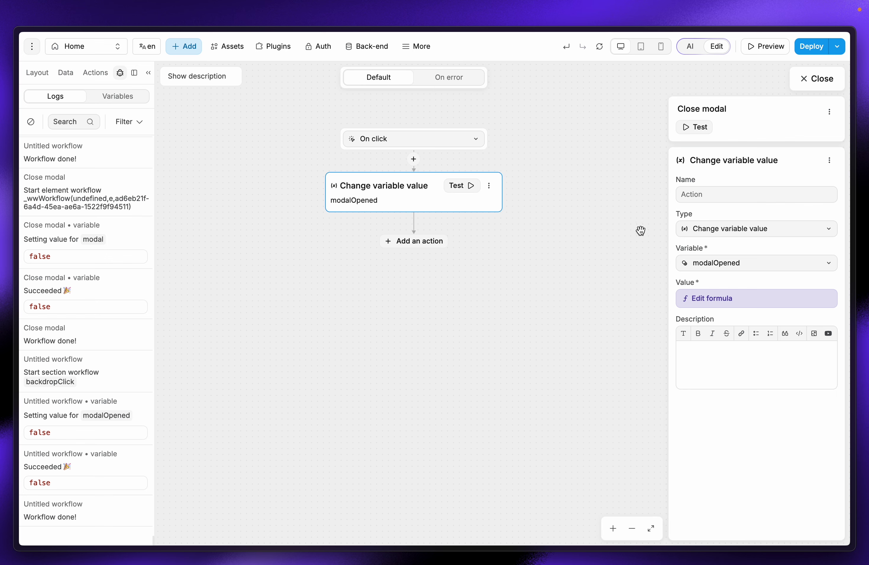
click(830, 78)
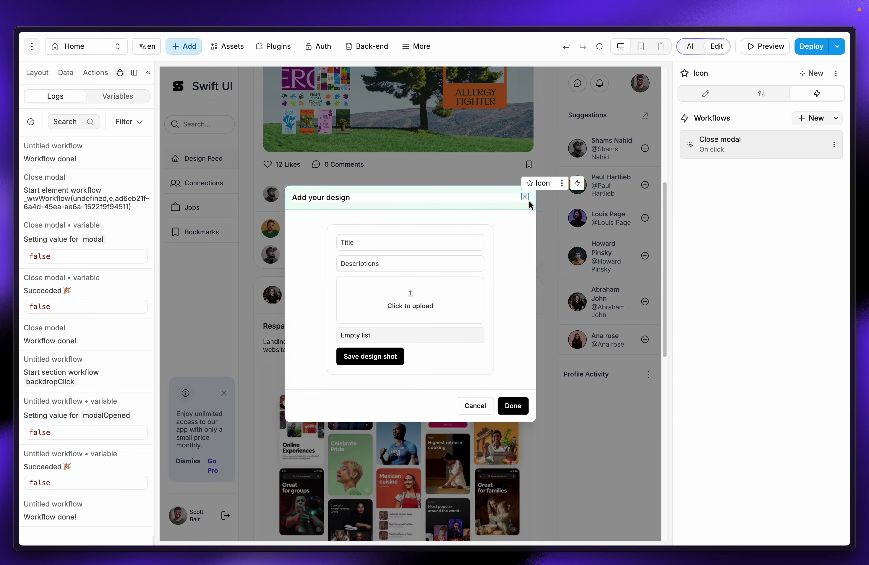
Step: In the Done button's click workflow, delete the action that changes modal and paste the copied action in its place
click(515, 410)
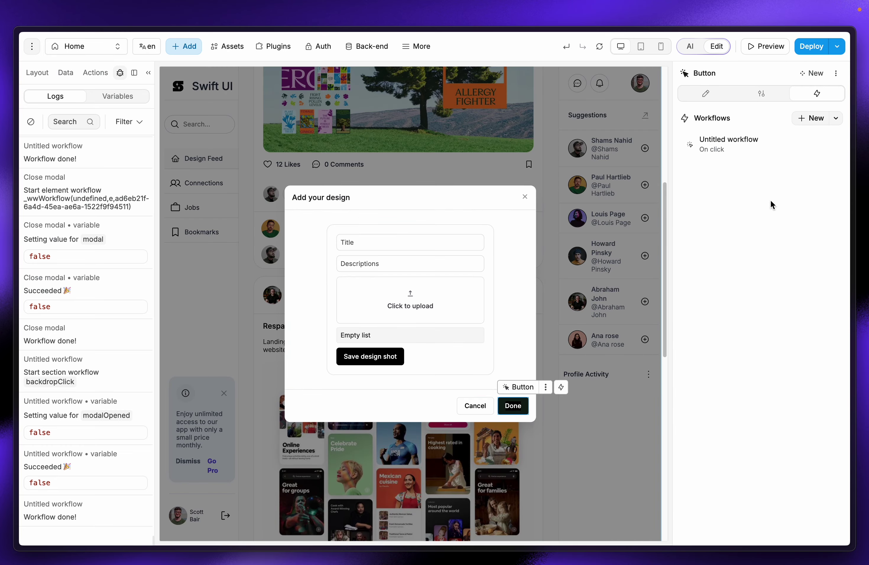
click(719, 145)
click(492, 182)
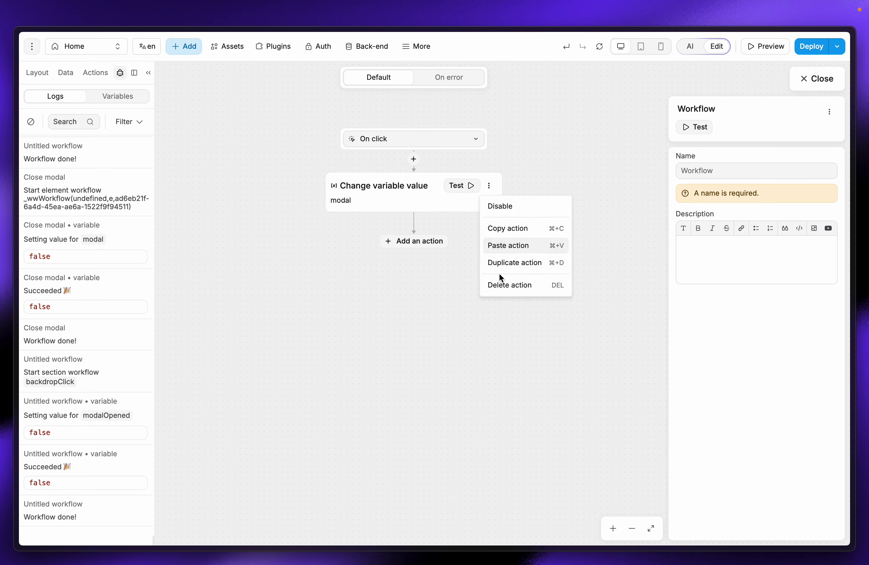
click(500, 285)
click(416, 180)
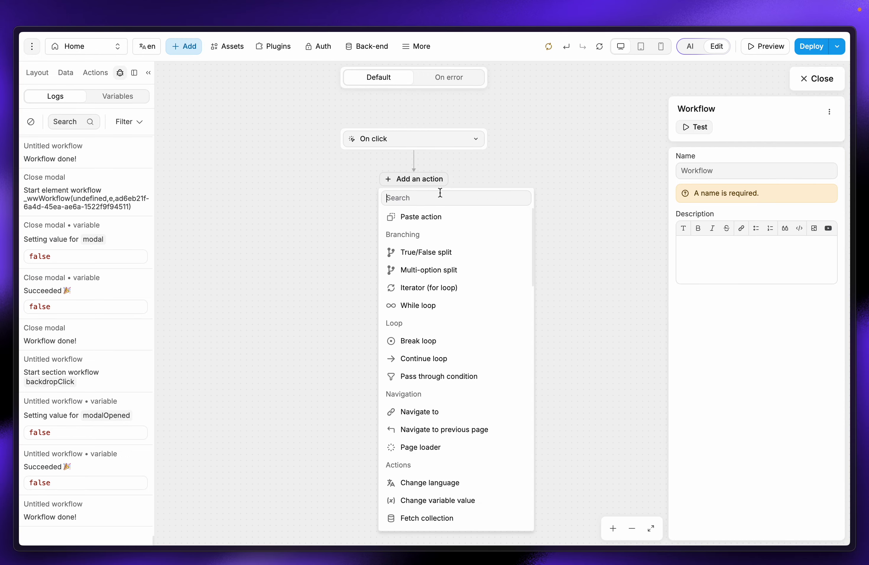
click(451, 217)
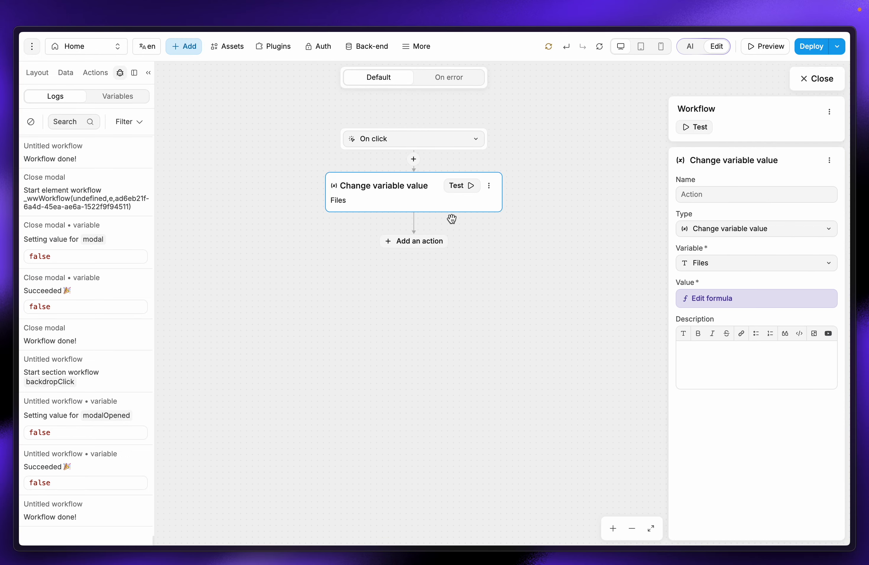
Step: Set the pasted action's value in the Done button's workflow to the copied !modalOpened formula and close the workflow
click(695, 299)
key(super+v)
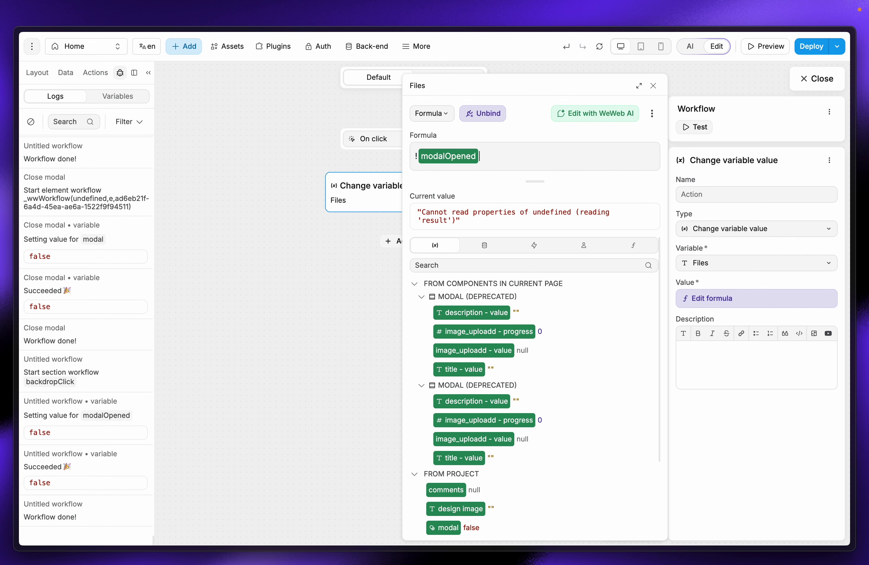
click(654, 85)
click(812, 79)
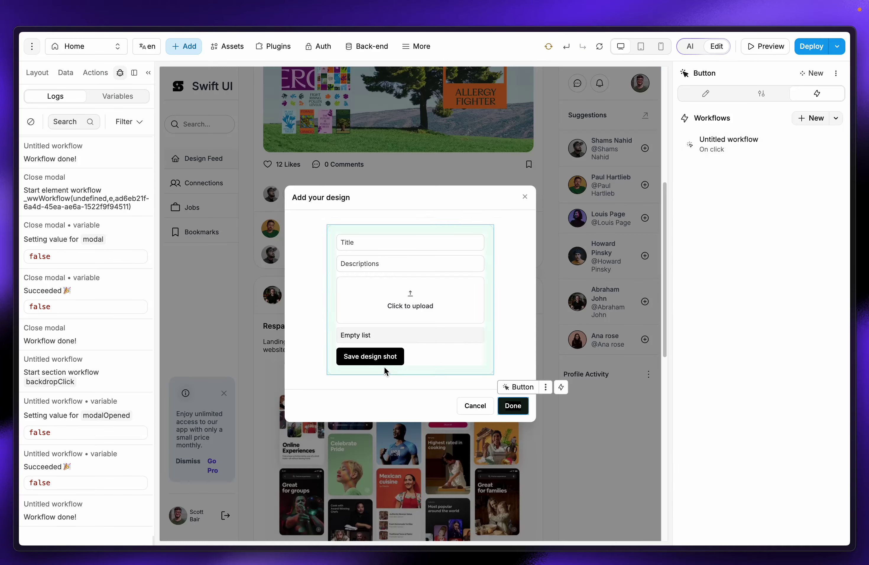
Step: In the Cancel button's click workflow, delete the action that changes modal and paste the copied action instead
click(742, 147)
click(491, 188)
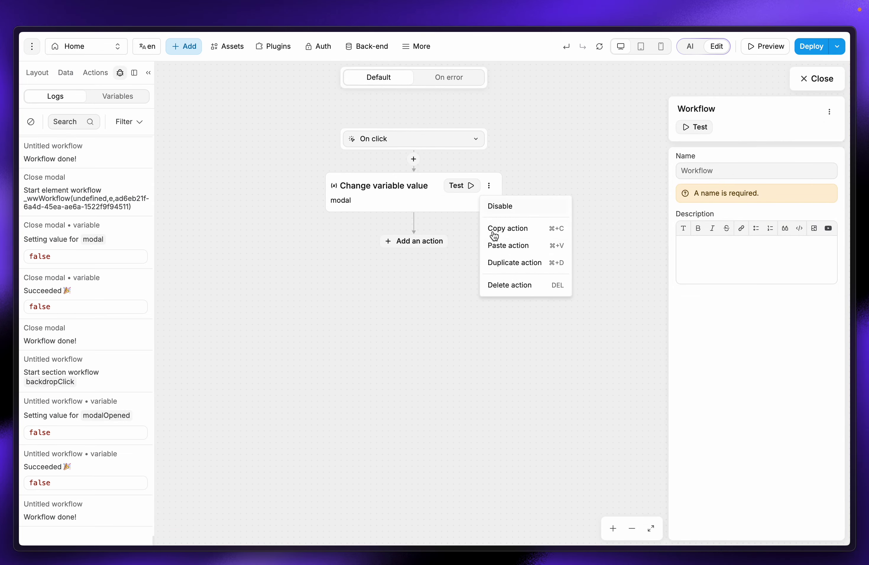
click(498, 285)
click(414, 179)
click(428, 218)
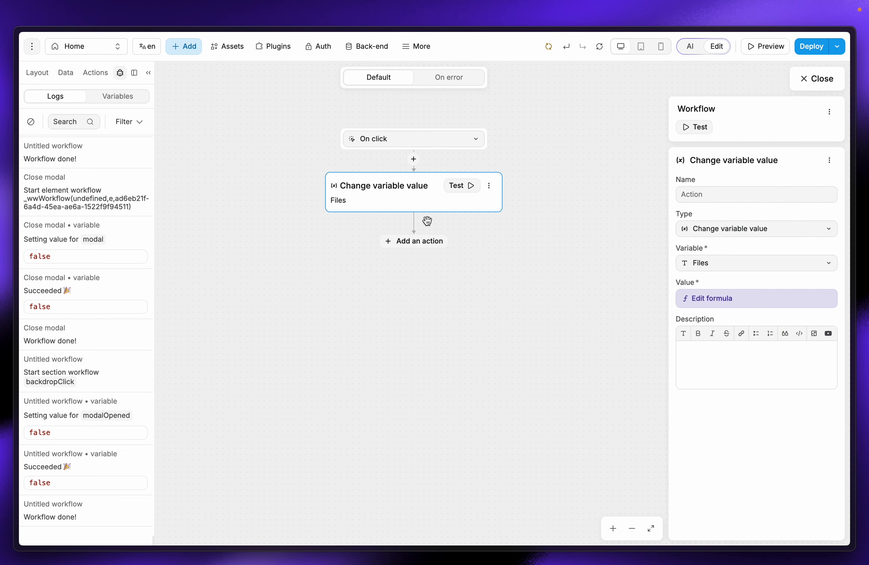
Step: Replace the missing-result formula of the Cancel button's pasted action with the copied !modalOpened formula and close the workflow
click(692, 298)
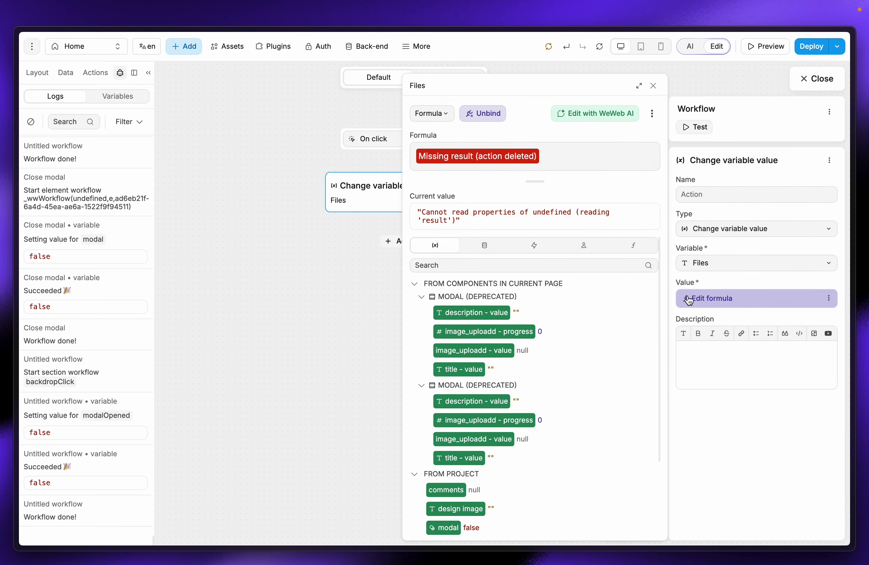
click(574, 161)
key(BackSpace)
key(ctrl+v)
click(653, 85)
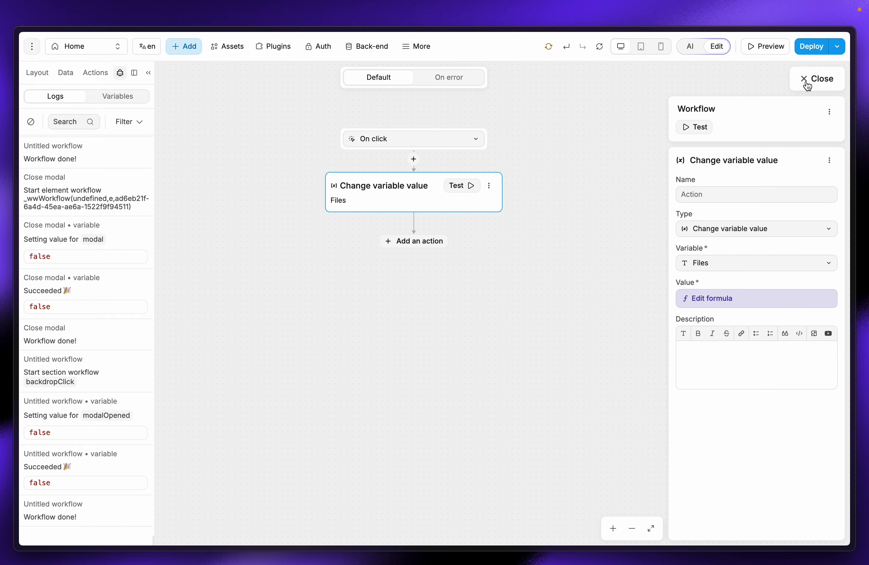
click(817, 79)
Step: Check the top of the Home page in preview with the layout tree shown, and return to editing
click(765, 46)
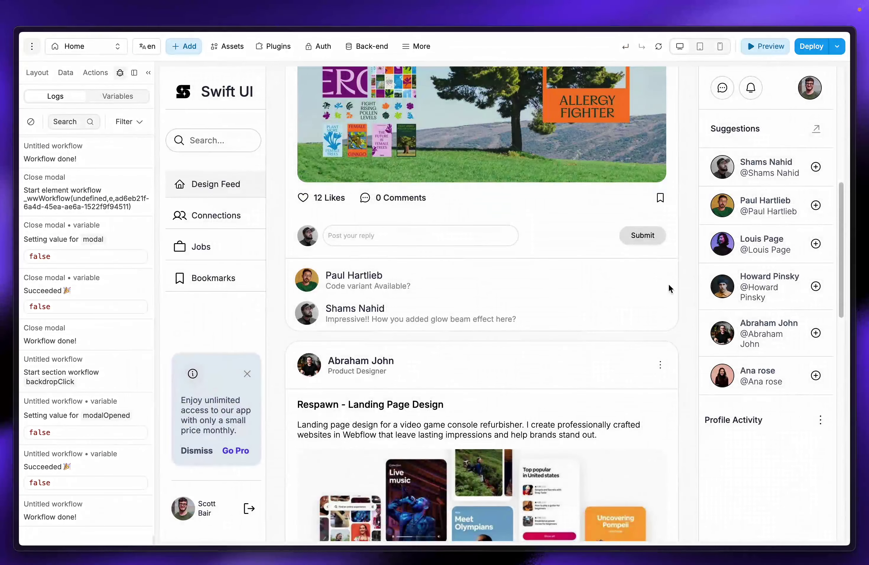
click(37, 72)
scroll(609, 278, up, 10)
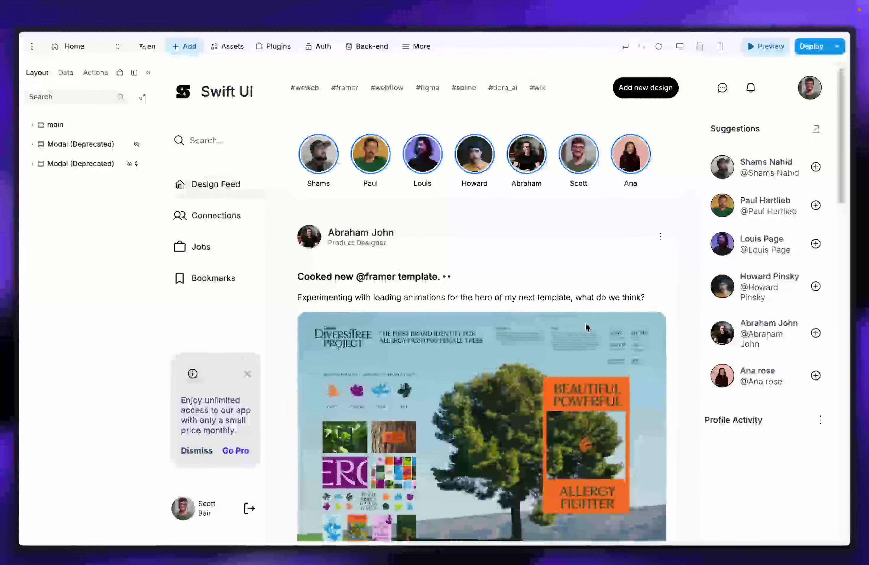
click(758, 47)
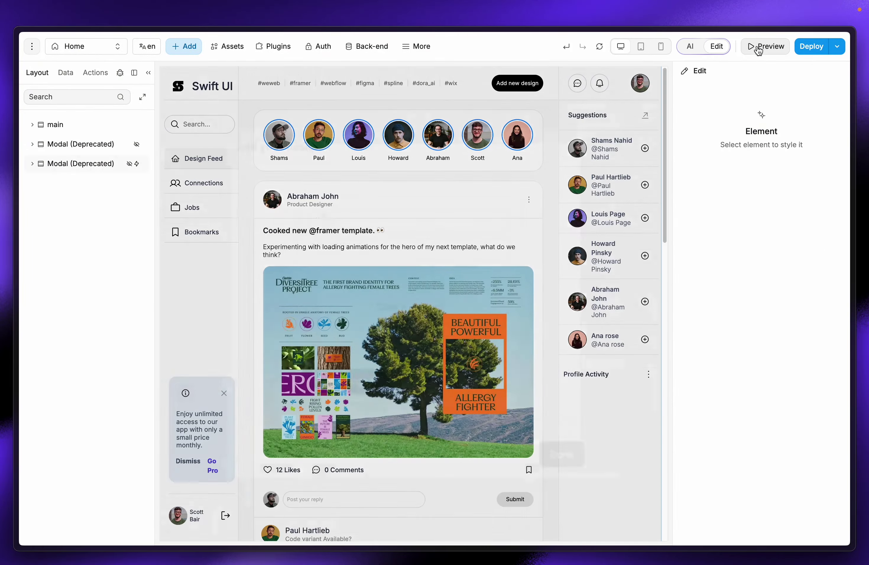
click(762, 47)
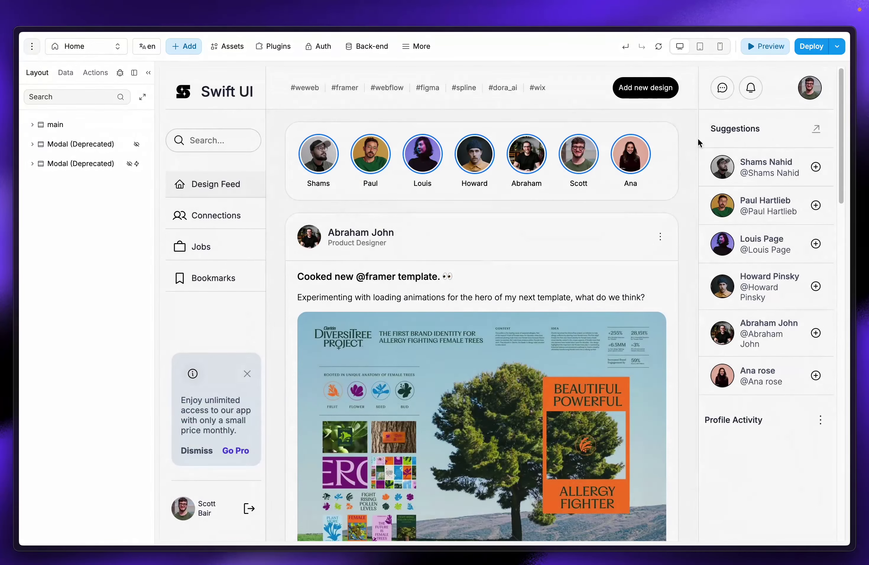
click(763, 52)
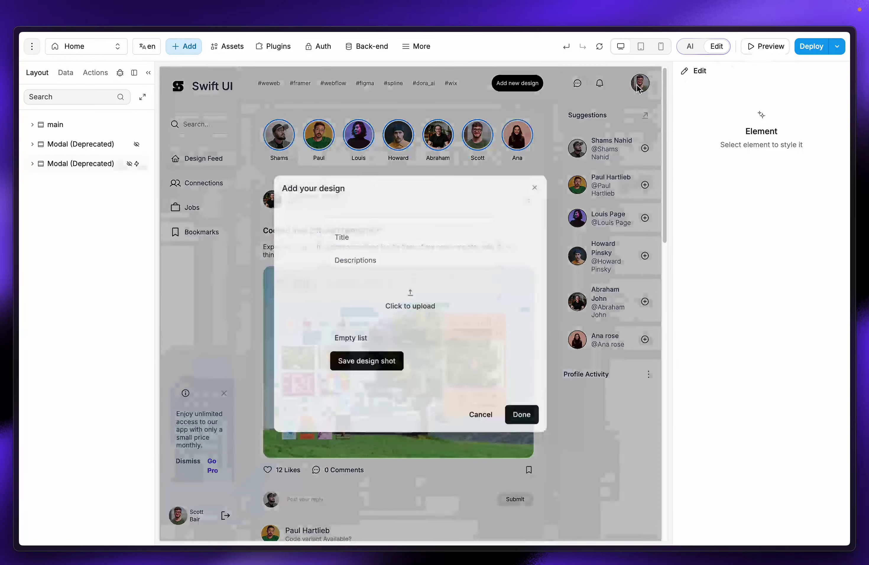
Step: Turn off Force display in editor for the second Modal (Deprecated) section
click(69, 164)
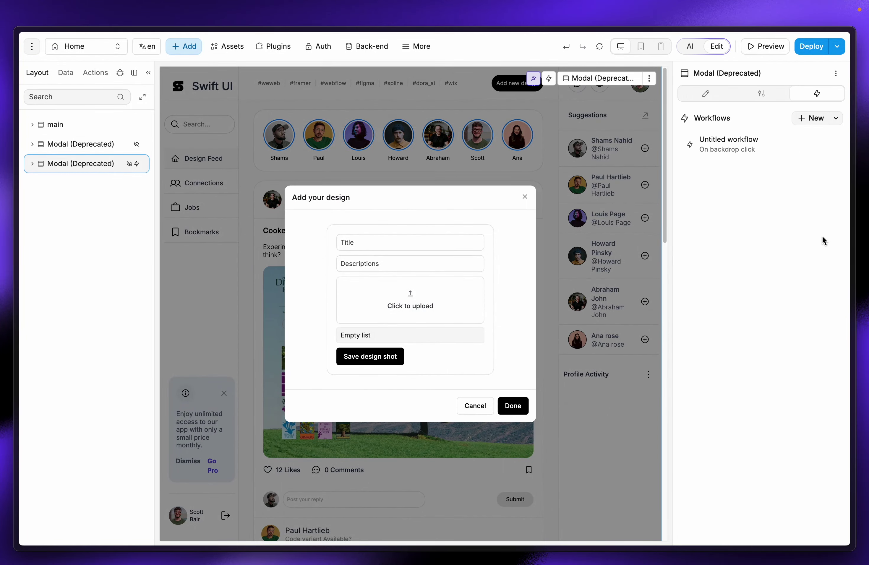
click(714, 99)
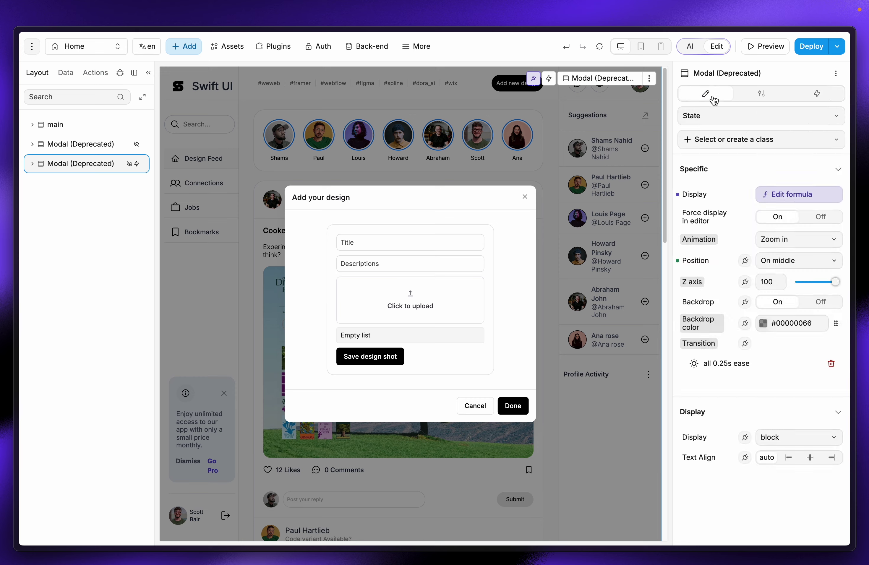
click(812, 217)
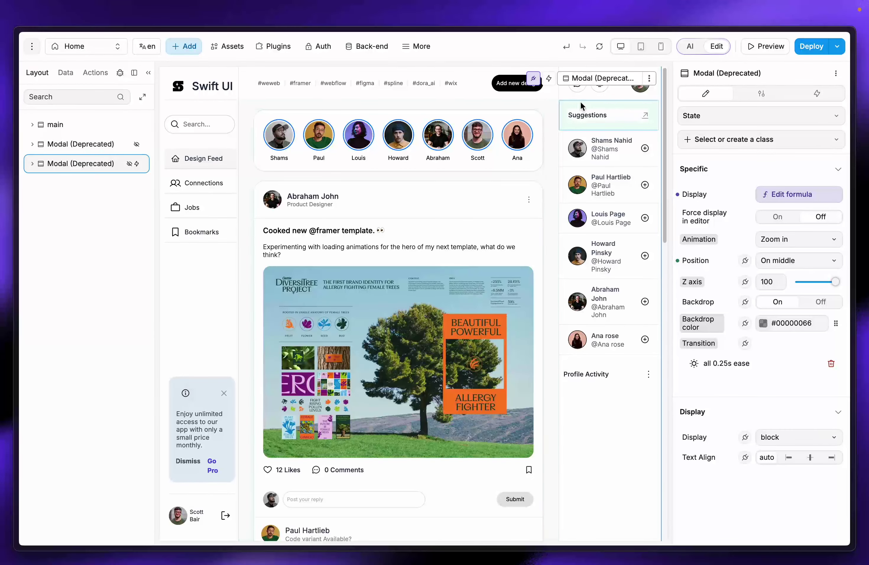
Step: Preview the page and test opening the modal with Add new design and closing it with its close icon
click(765, 46)
click(646, 86)
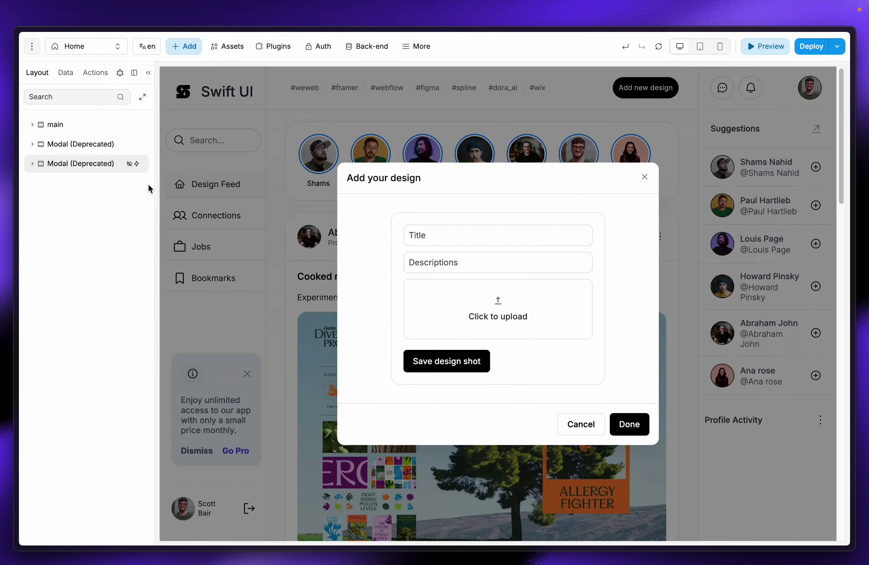
click(643, 178)
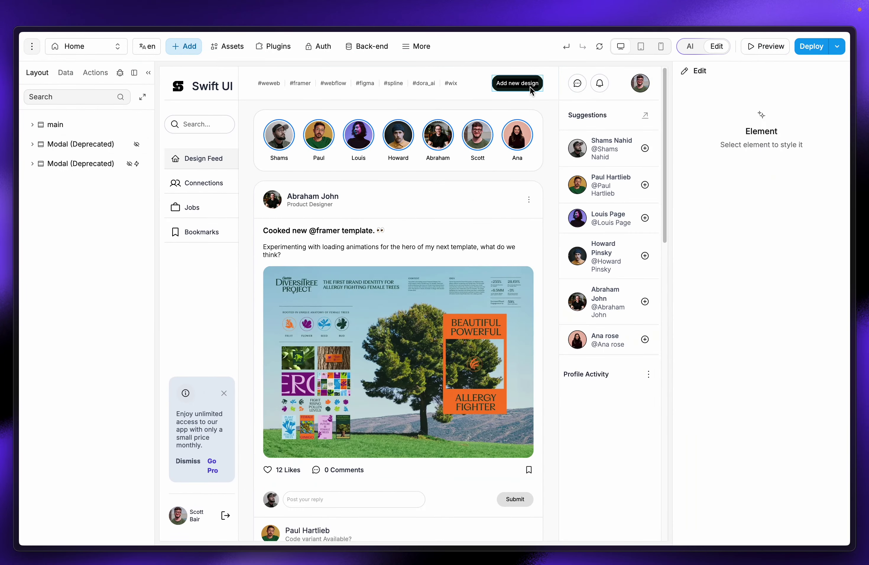
Step: Inspect the value formula of the variable-changing action in the Add new design button's click workflow
click(517, 83)
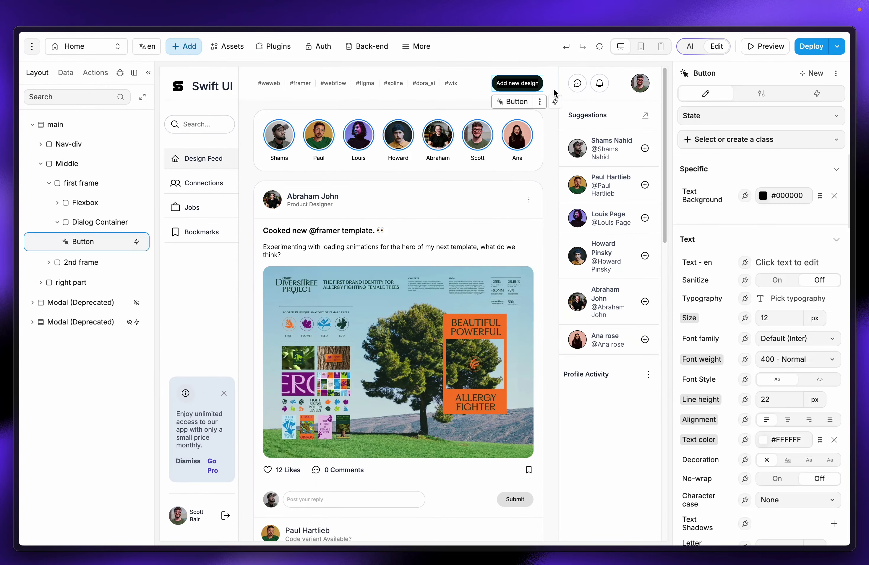
click(826, 99)
click(734, 145)
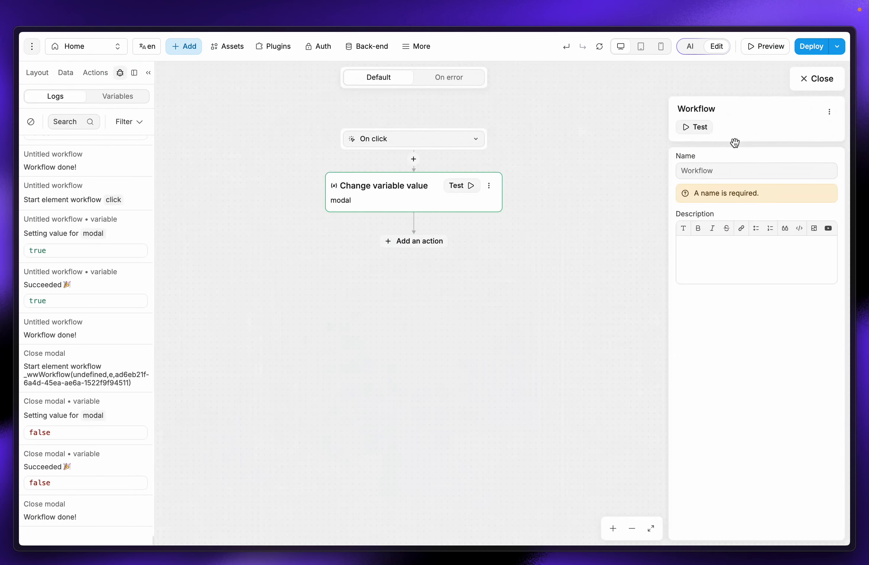
click(399, 194)
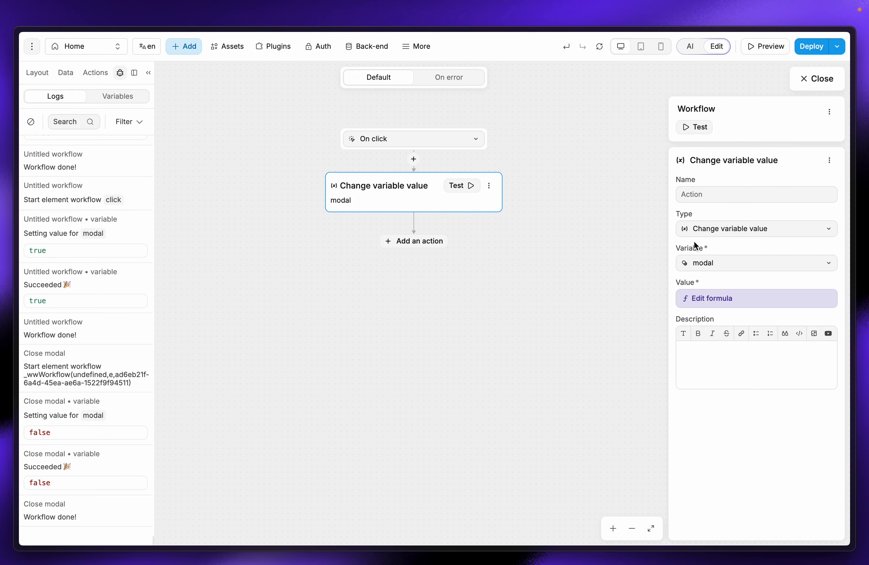
click(731, 300)
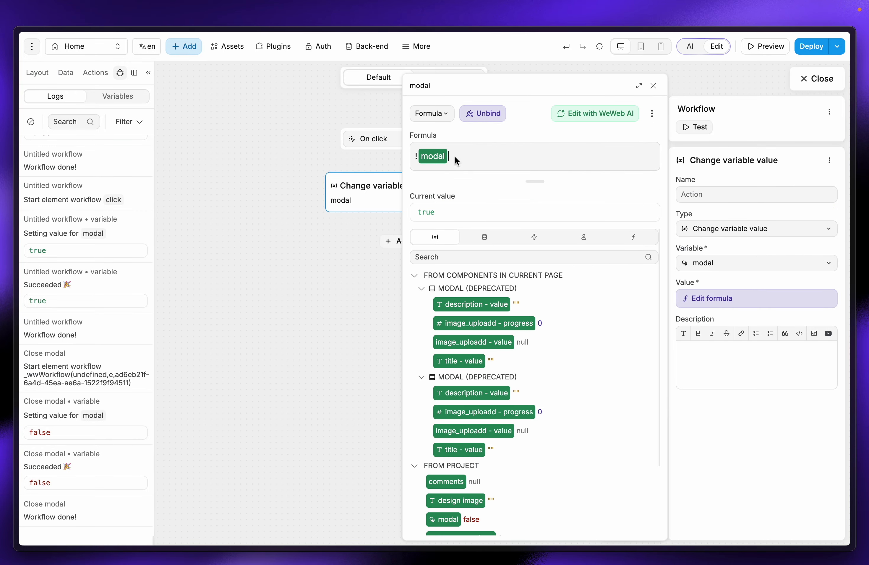
Step: Look up the project variables, including those in the Modal group, and return to the layout tree
click(66, 73)
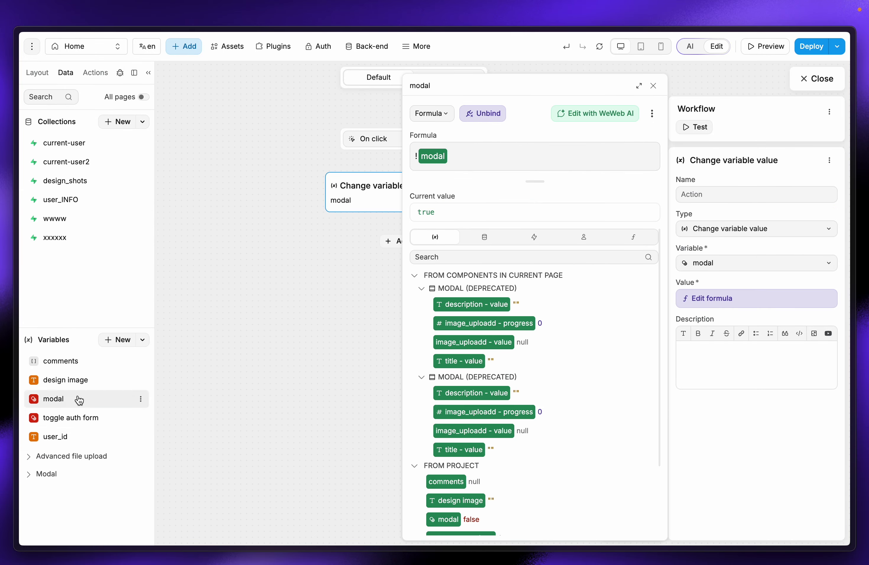
click(31, 477)
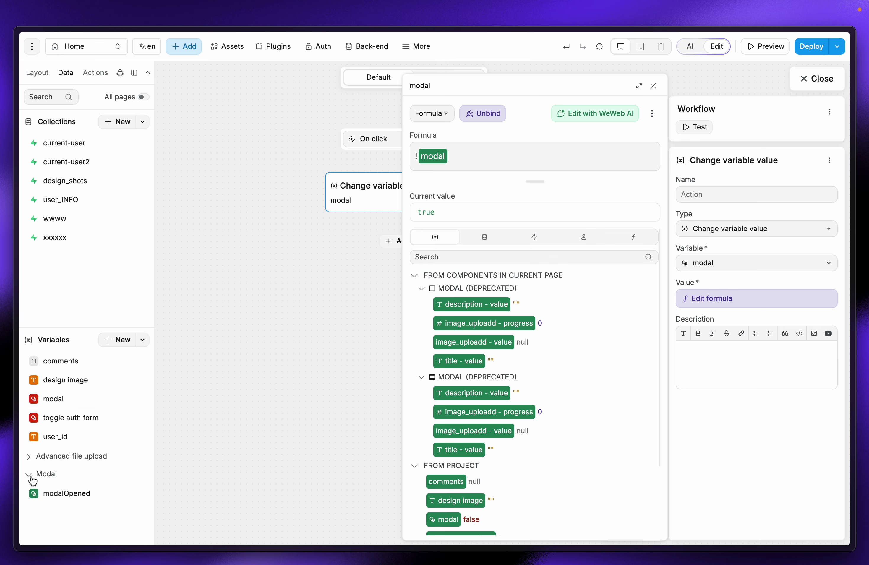
click(37, 73)
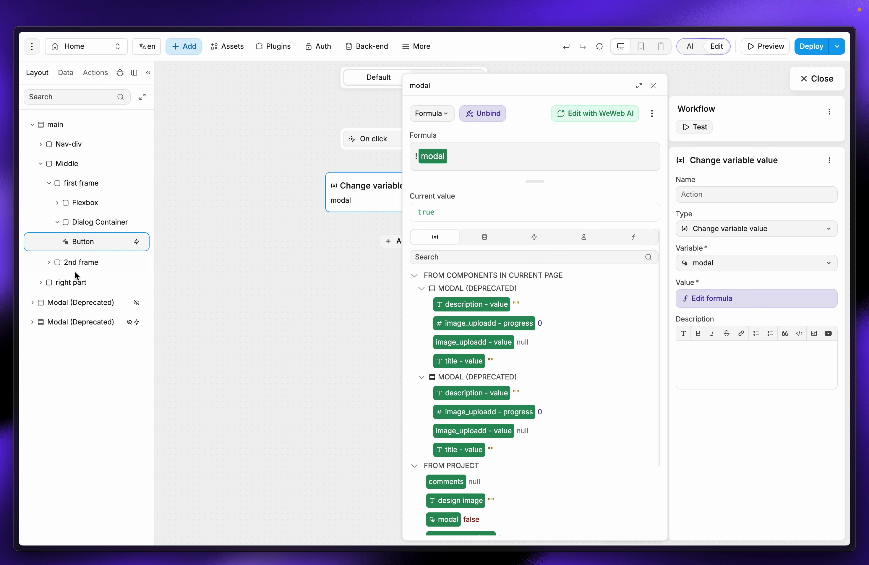
Step: Rename the second Modal (Deprecated) section as Modal test
double_click(75, 322)
key(BackSpace)
key(BackSpace)
key(BackSpace)
key(BackSpace)
key(BackSpace)
key(BackSpace)
key(BackSpace)
key(BackSpace)
key(BackSpace)
key(BackSpace)
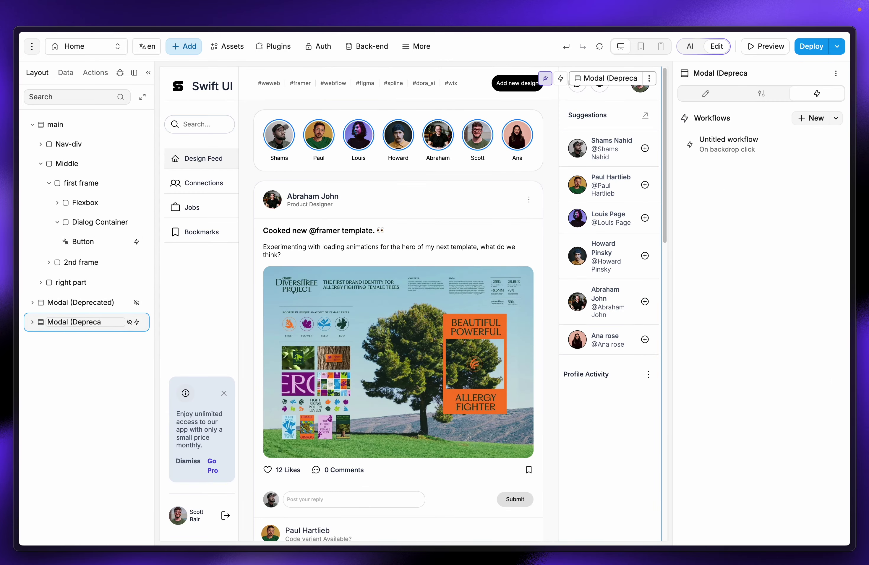
key(BackSpace)
key(BackSpace)
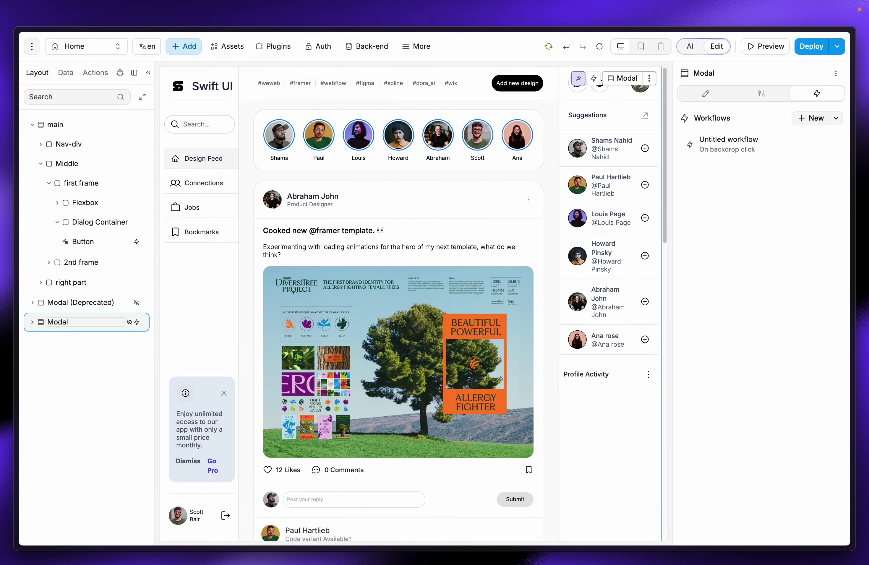
text(test)
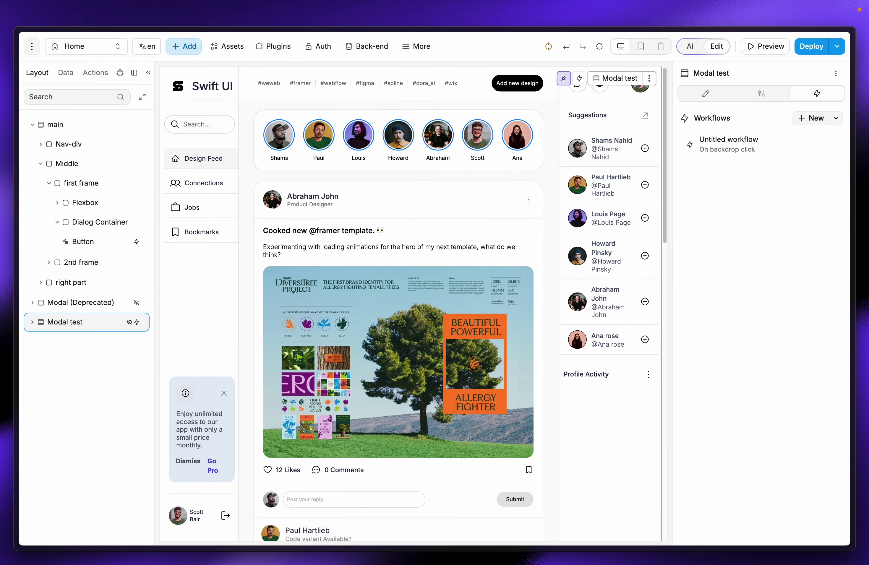
Step: Set the variable changed by the Add new design button's click workflow to modalOpened
click(65, 72)
click(32, 474)
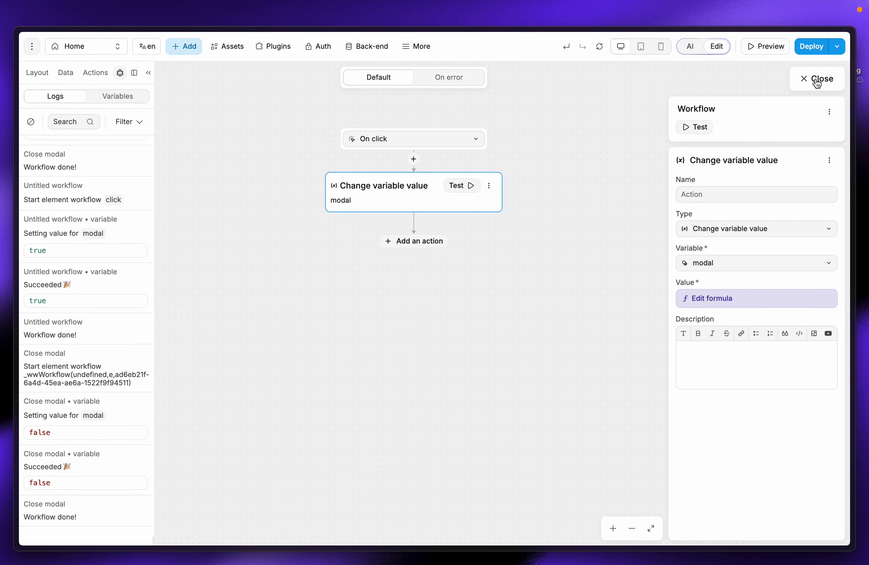
click(817, 79)
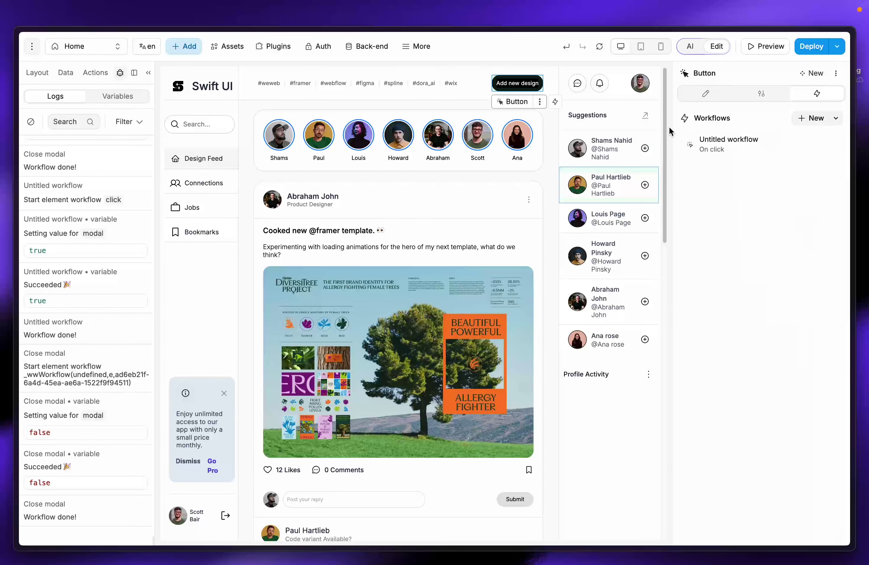
click(714, 154)
click(376, 193)
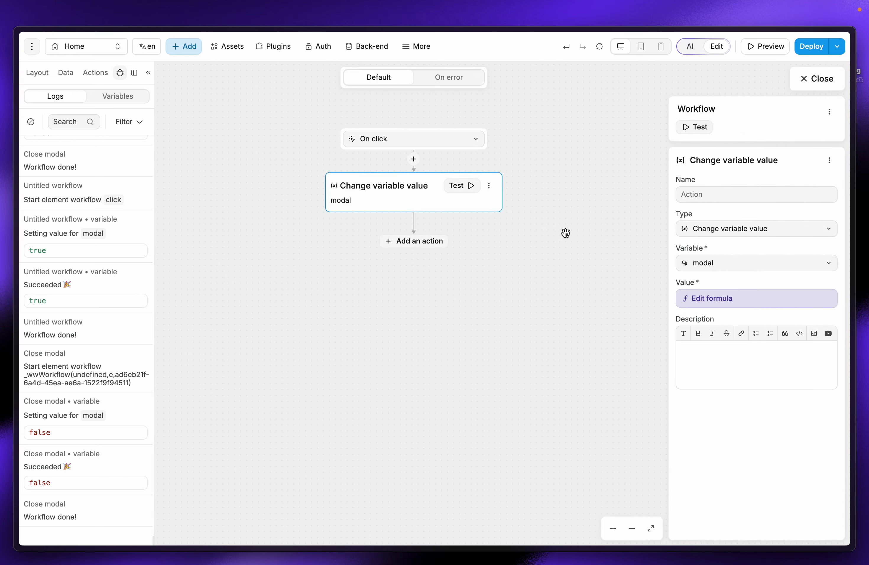
click(719, 269)
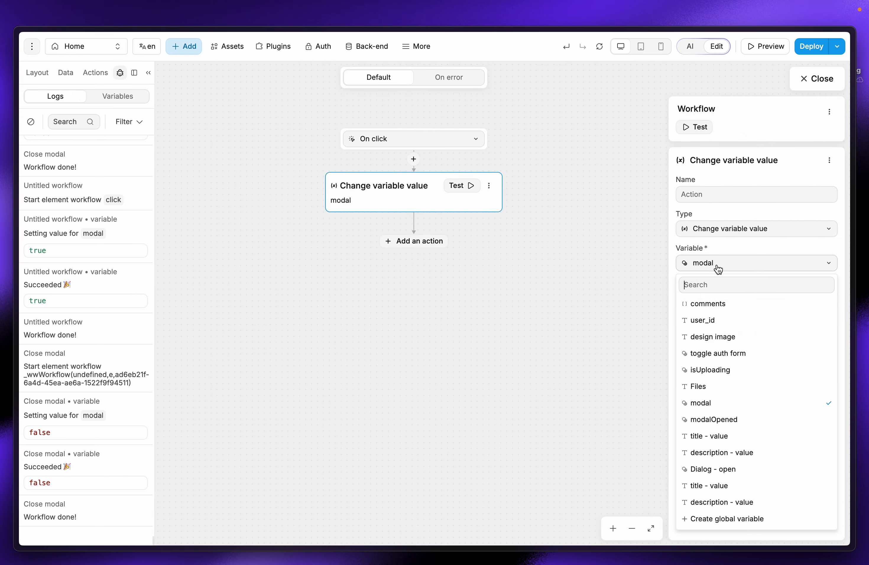
text(op)
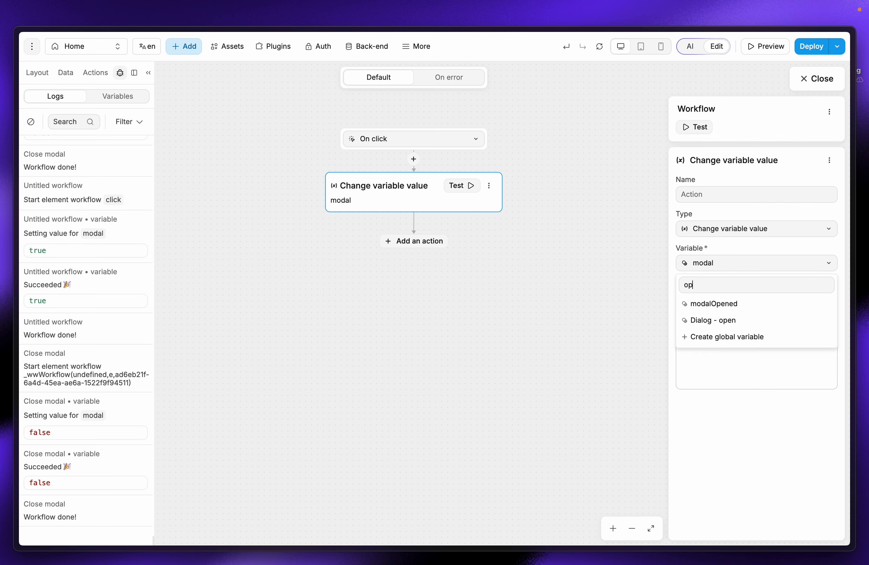
click(753, 304)
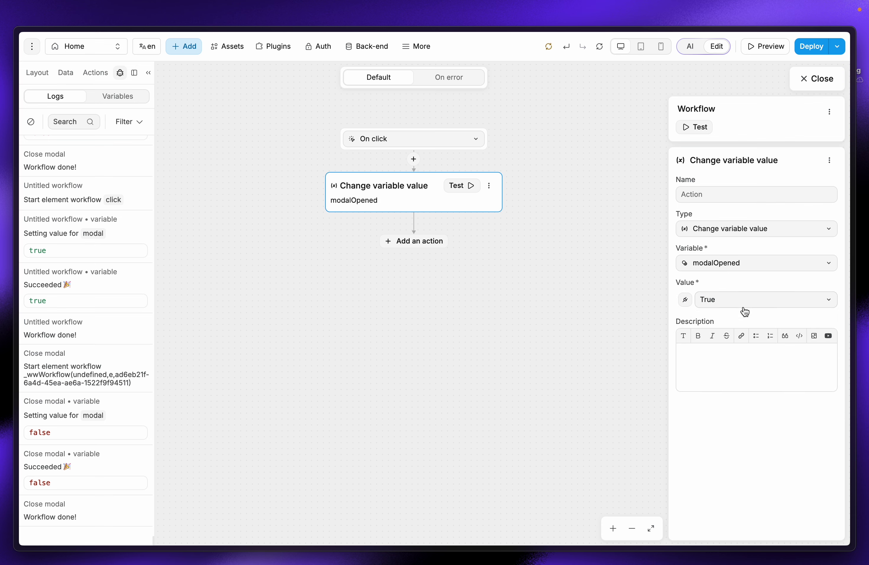
Step: Bind the action's value to the formula !modalOpened and close the workflow editor
click(686, 301)
click(465, 167)
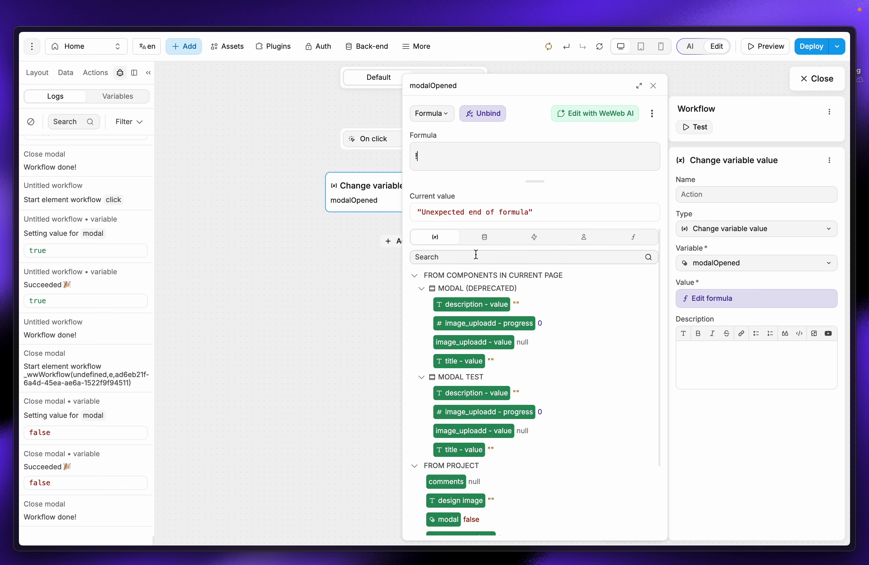
text(open)
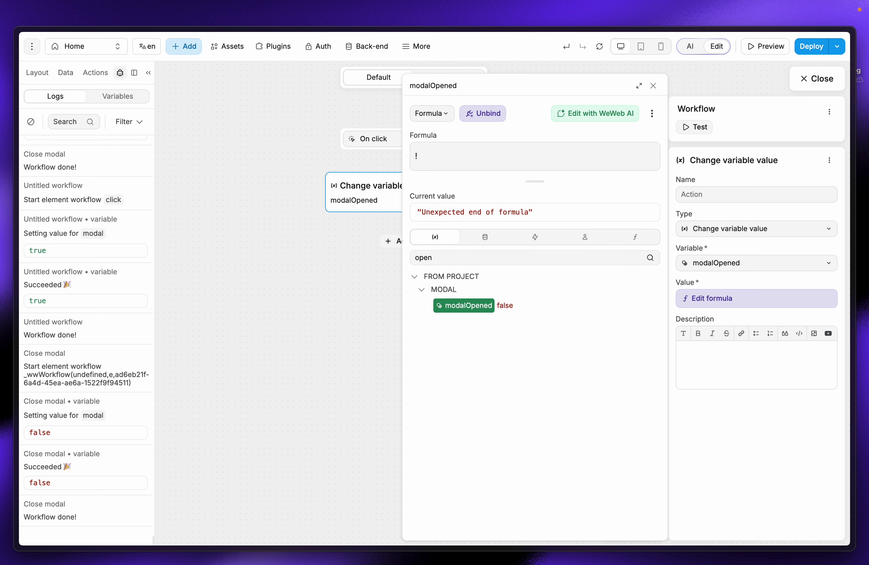
click(465, 308)
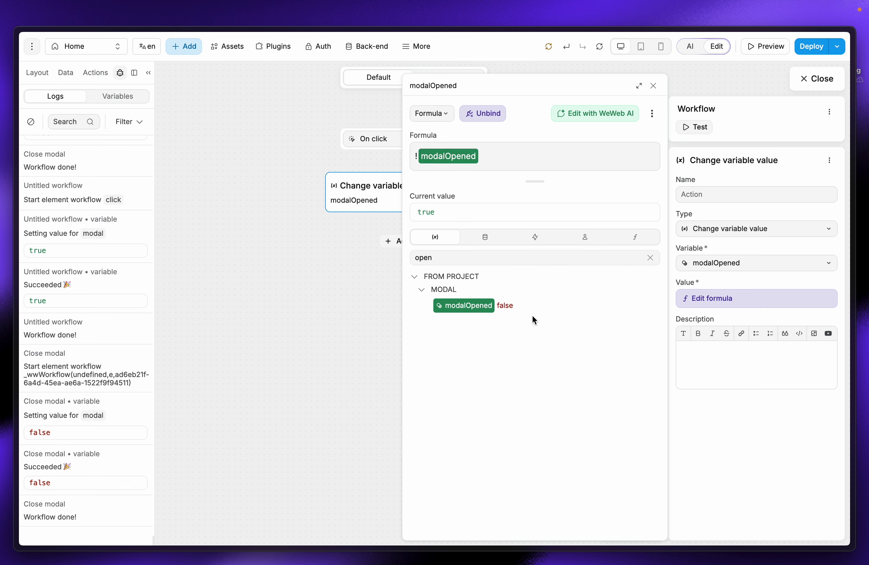
click(655, 87)
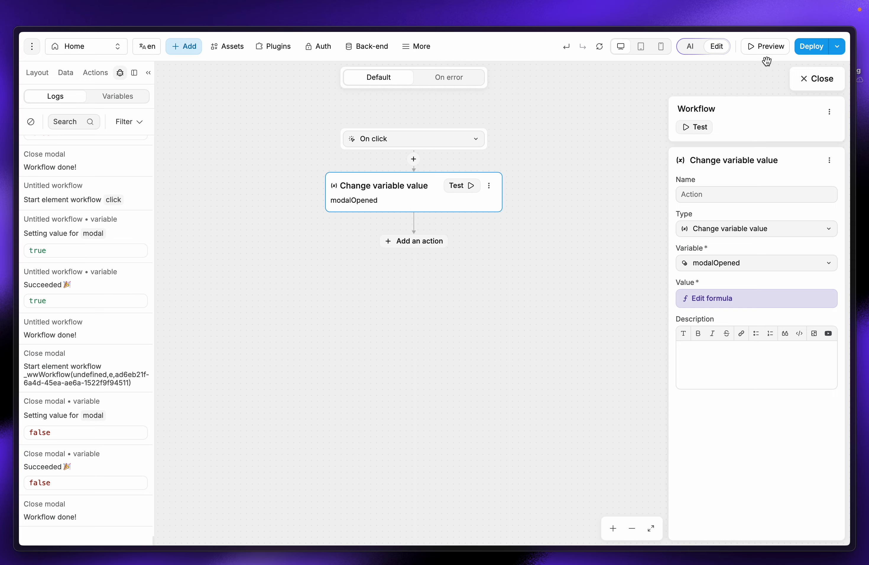
click(806, 78)
Step: Preview the page, test opening and closing the modal while watching Modal test in the layout tree, and return to editing
click(767, 50)
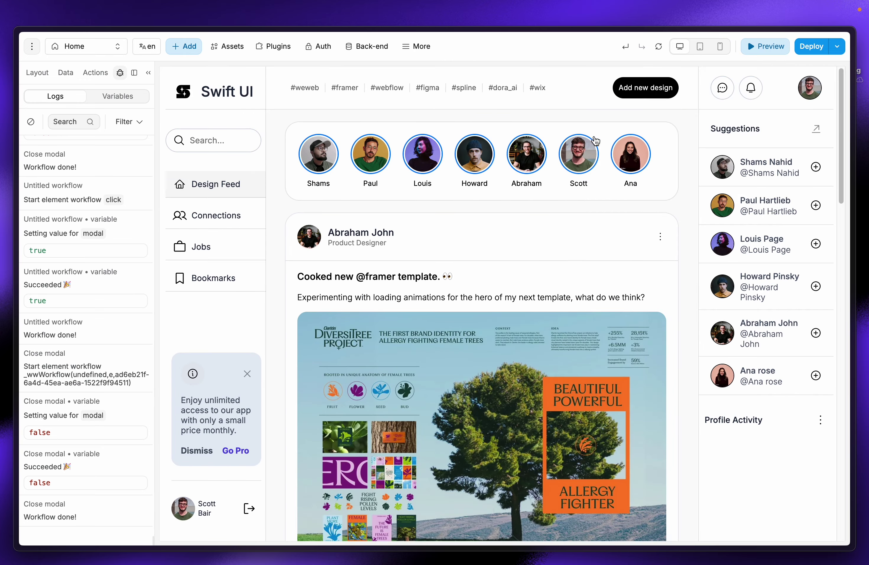
click(40, 70)
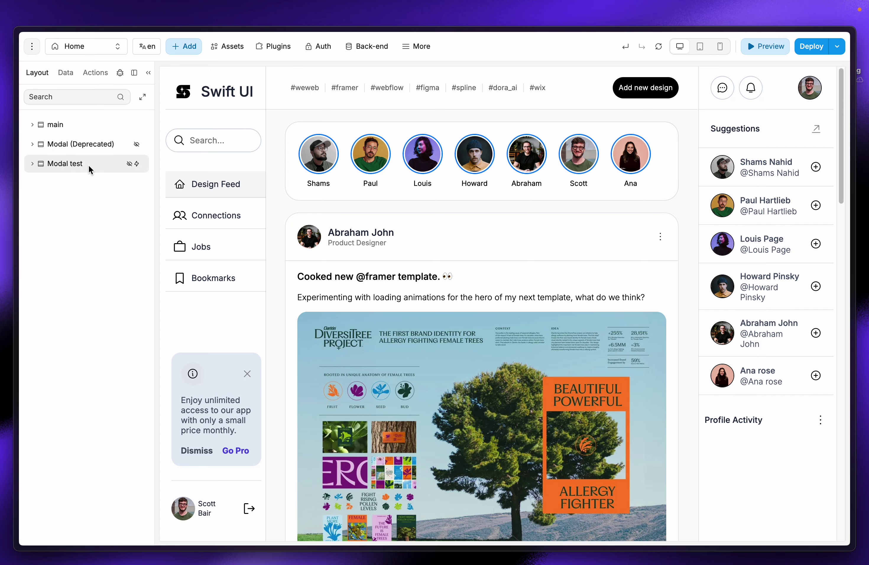
click(661, 97)
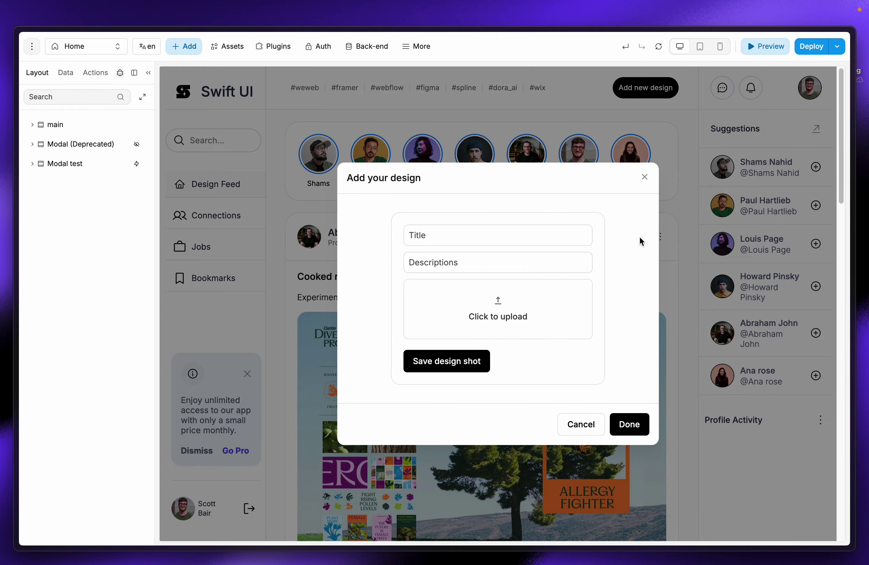
click(645, 180)
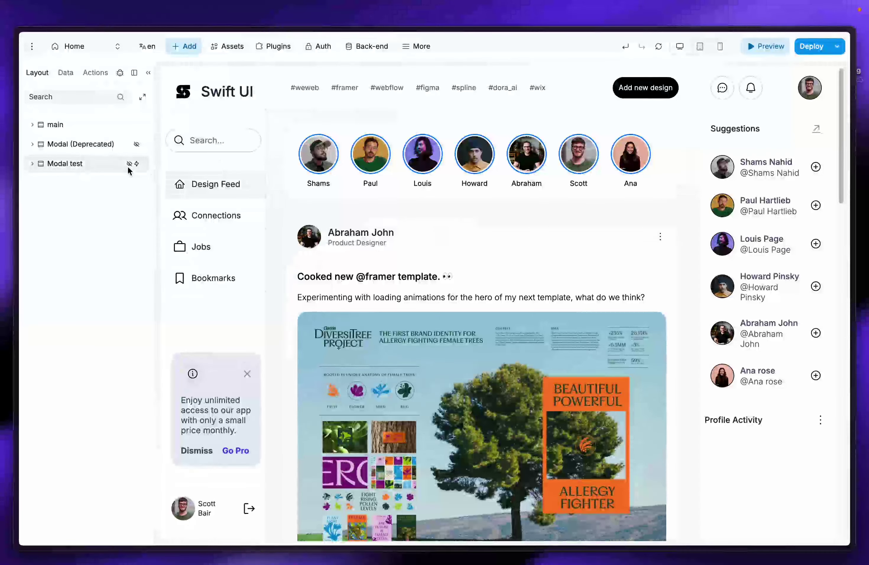
click(747, 47)
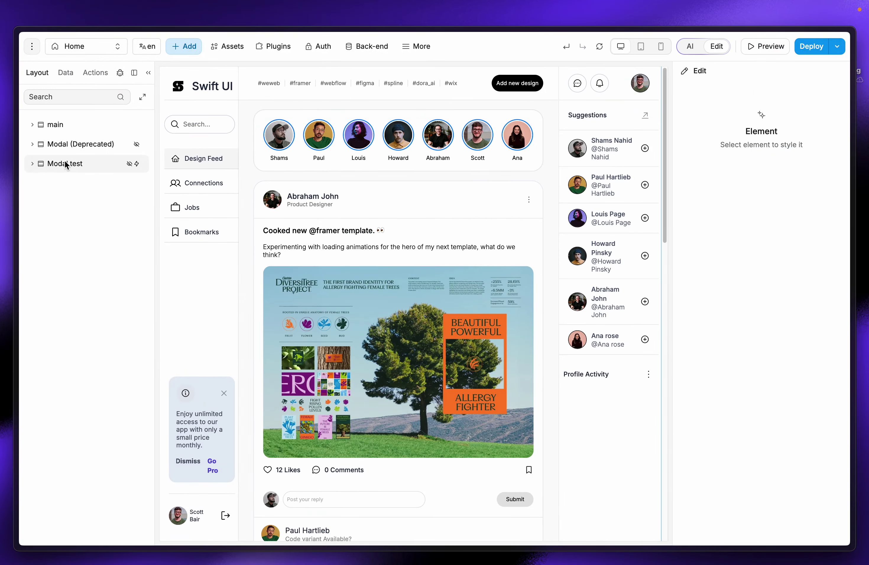
Step: Set the title text in the Modal test section's header to the formula "test one"
click(33, 164)
click(41, 183)
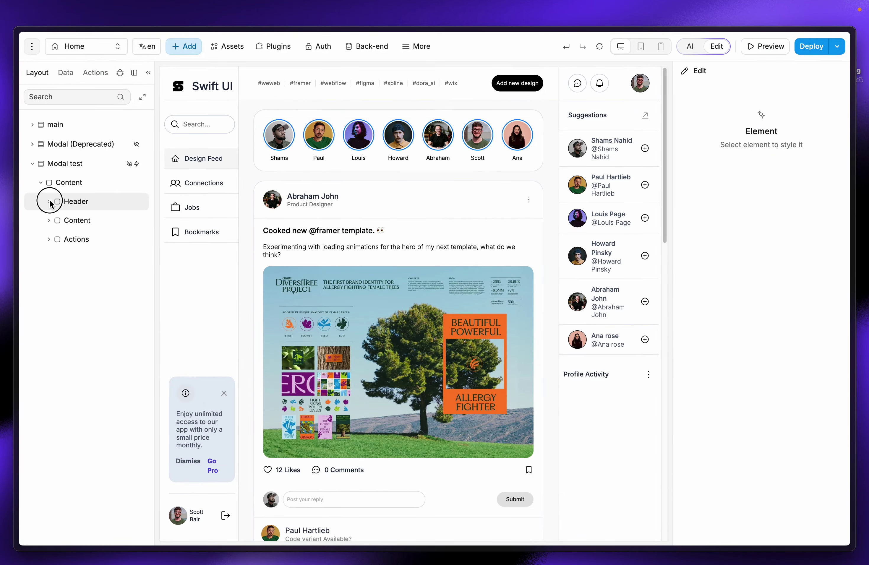
click(49, 201)
click(81, 222)
click(57, 221)
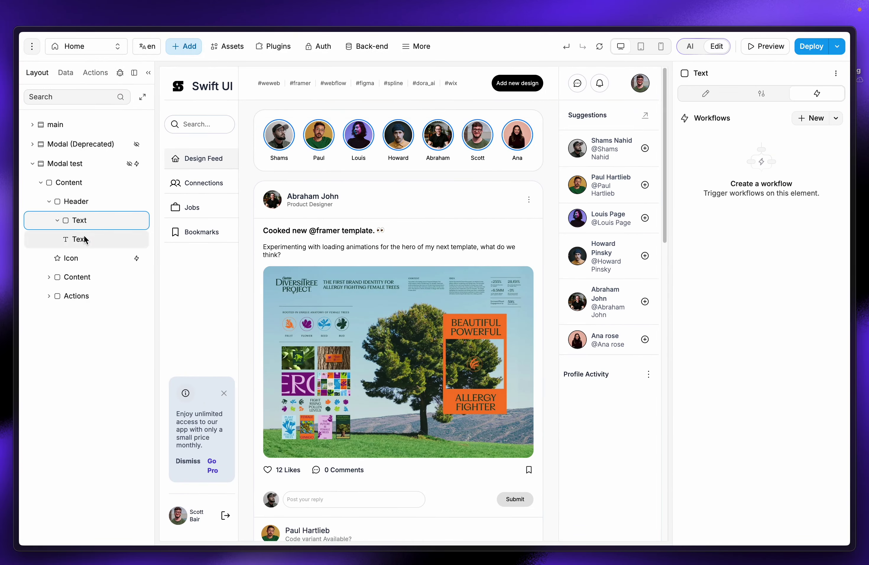
double_click(83, 239)
click(50, 239)
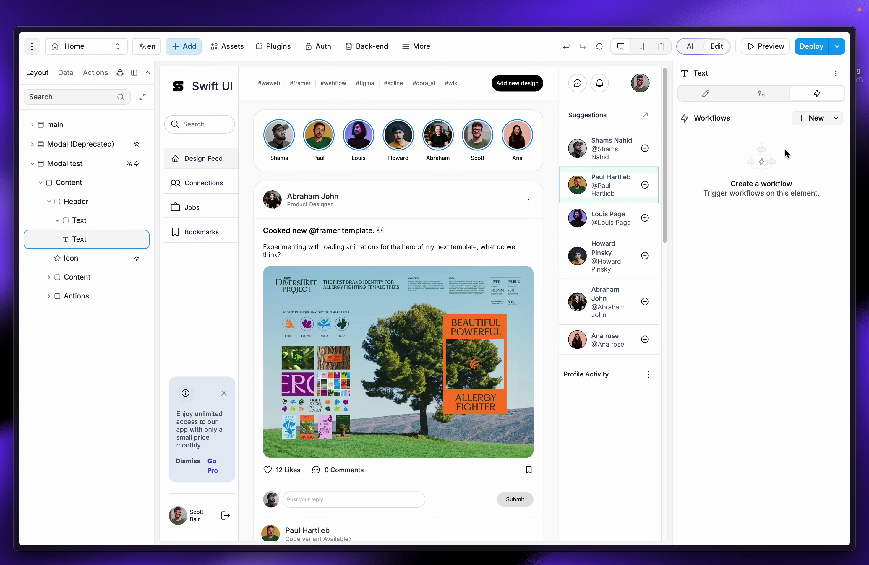
click(705, 93)
click(745, 192)
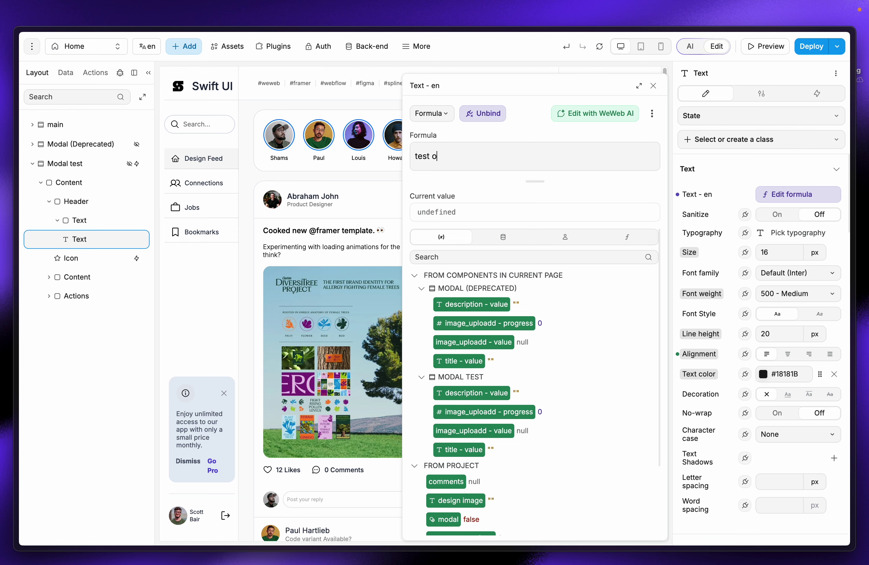
text(test one)
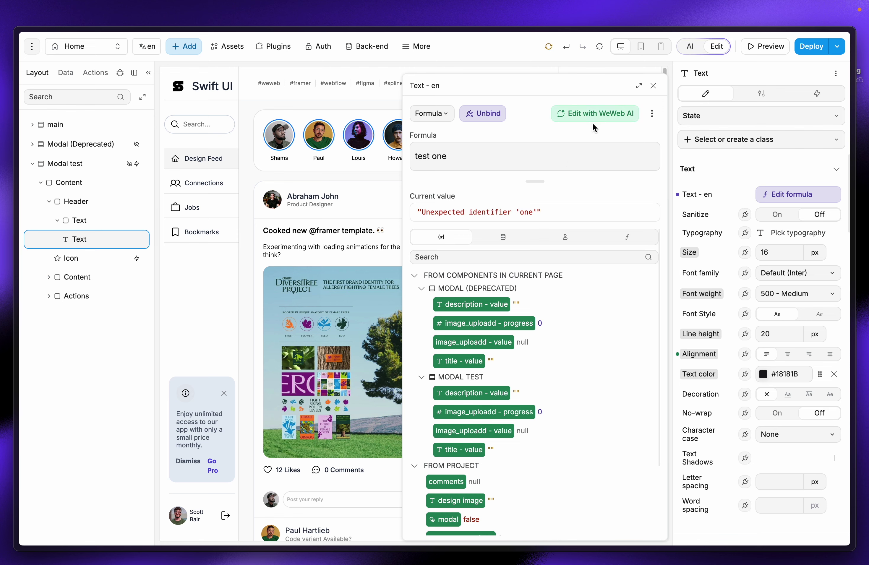
text(")
click(412, 157)
text(")
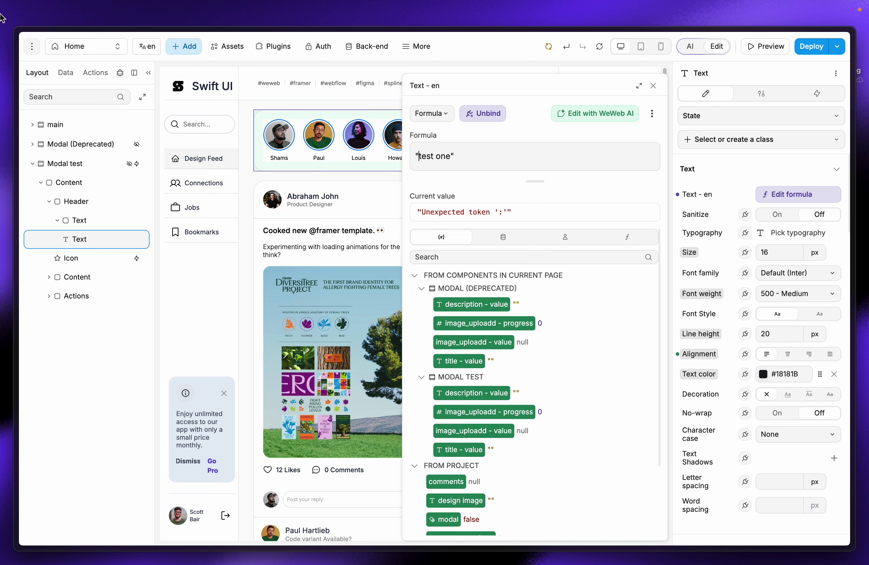
click(654, 85)
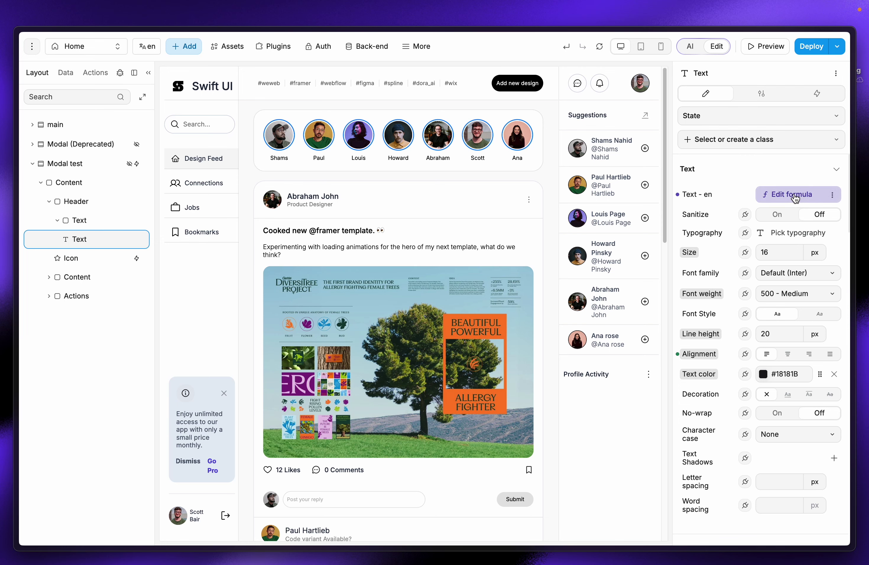
Step: Preview the page, open the modal with Add new design, and check its title and its title and description fields
click(767, 45)
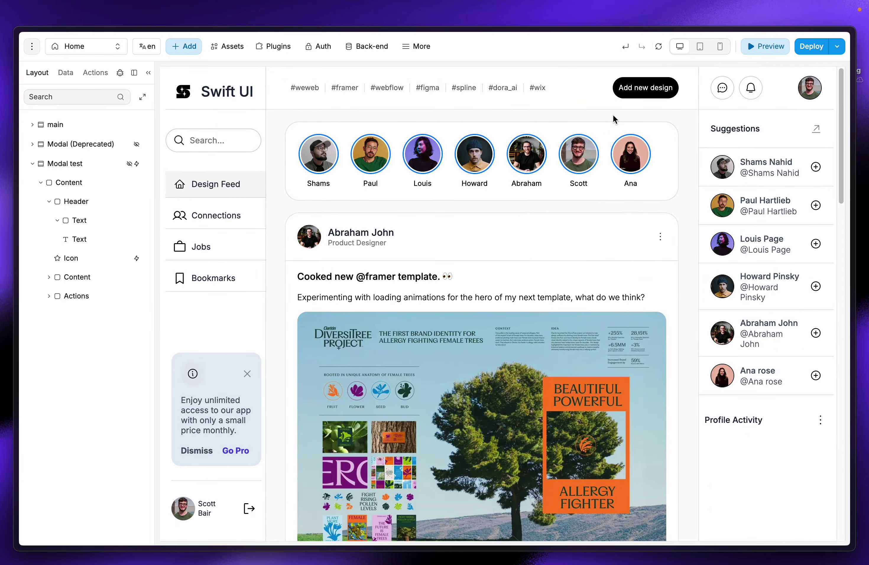
click(632, 92)
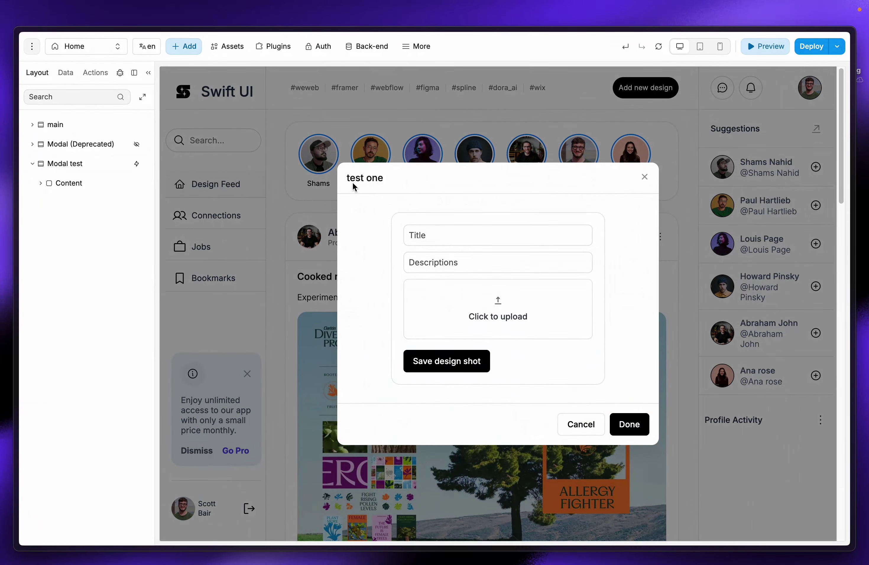
drag(347, 180, 383, 180)
click(438, 233)
click(464, 261)
click(473, 232)
Step: Switch to Supabase and look at the user_info and design_shots tables in the Table Editor
mouse_move(1, 242)
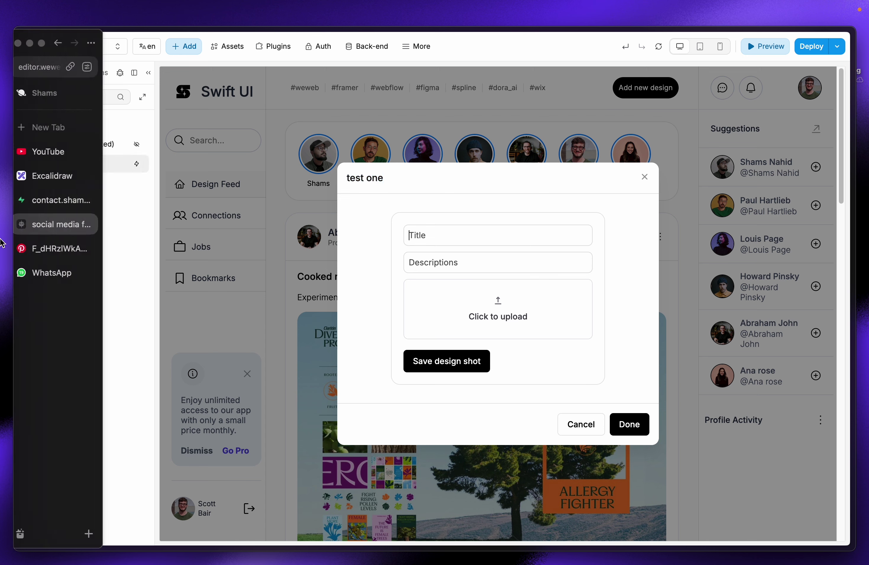
click(62, 203)
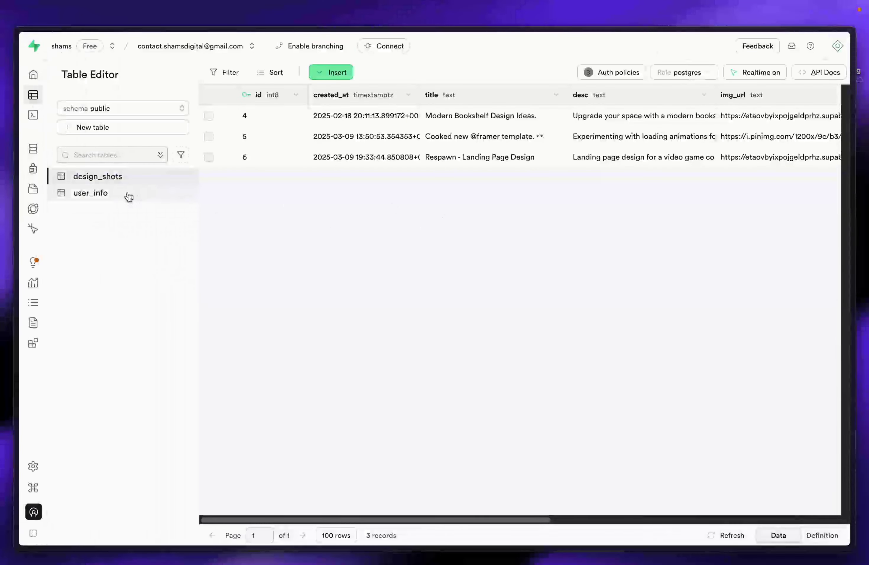
click(122, 194)
click(100, 179)
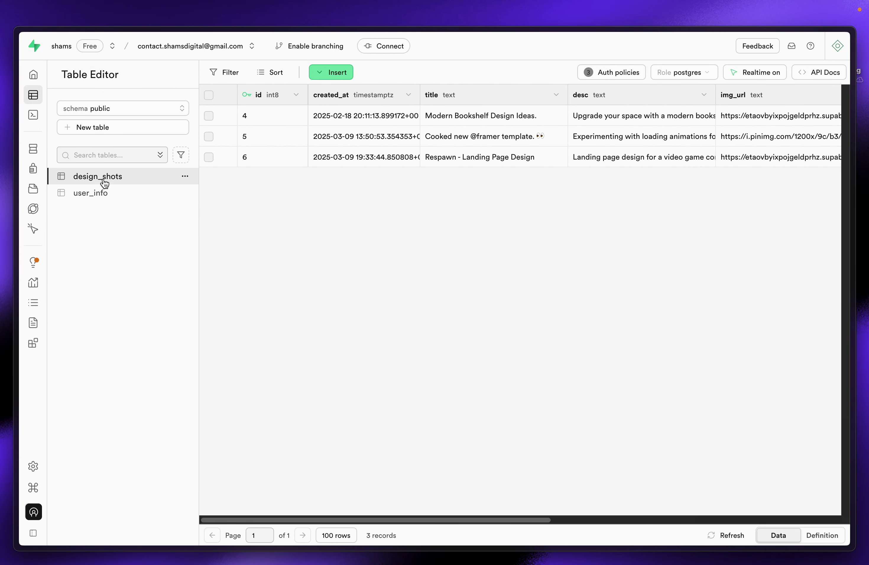
Step: Switch back to WeWeb and open the Profile page to look at its profile forms
mouse_move(2, 198)
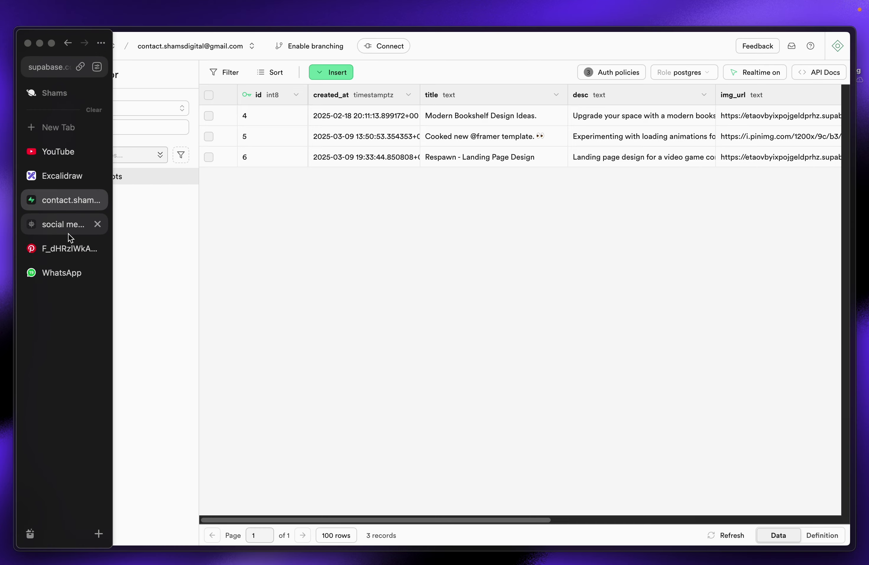
click(70, 224)
click(98, 49)
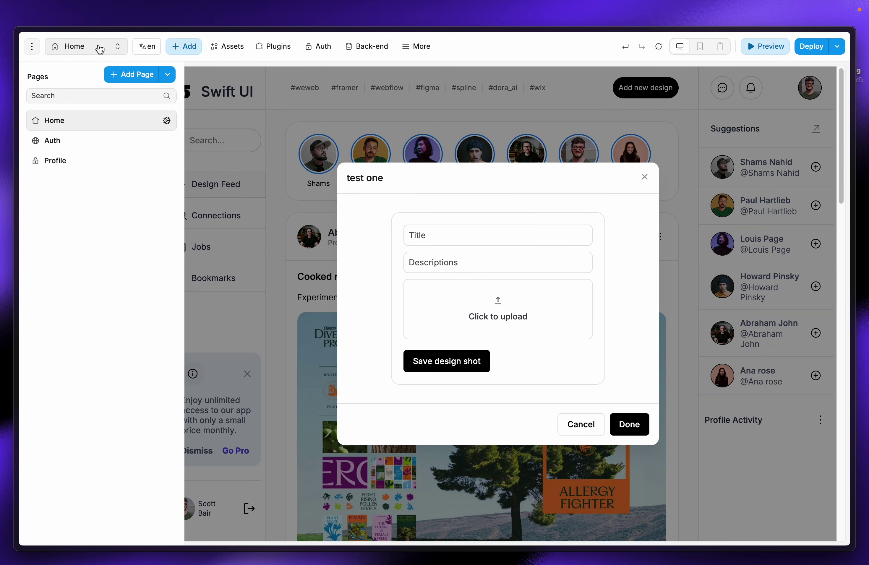
click(66, 161)
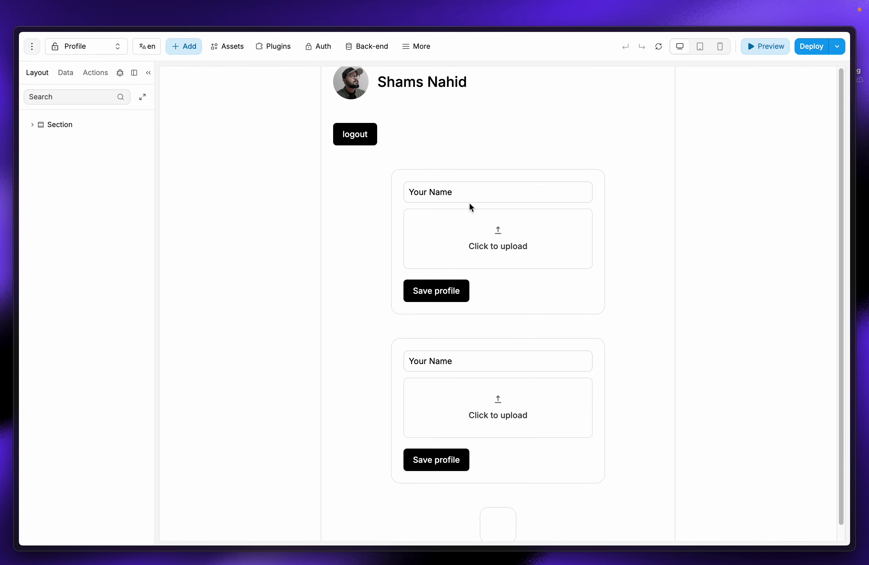
Step: Switch to Supabase and open the user_info table to examine its columns and records
mouse_move(2, 210)
click(55, 193)
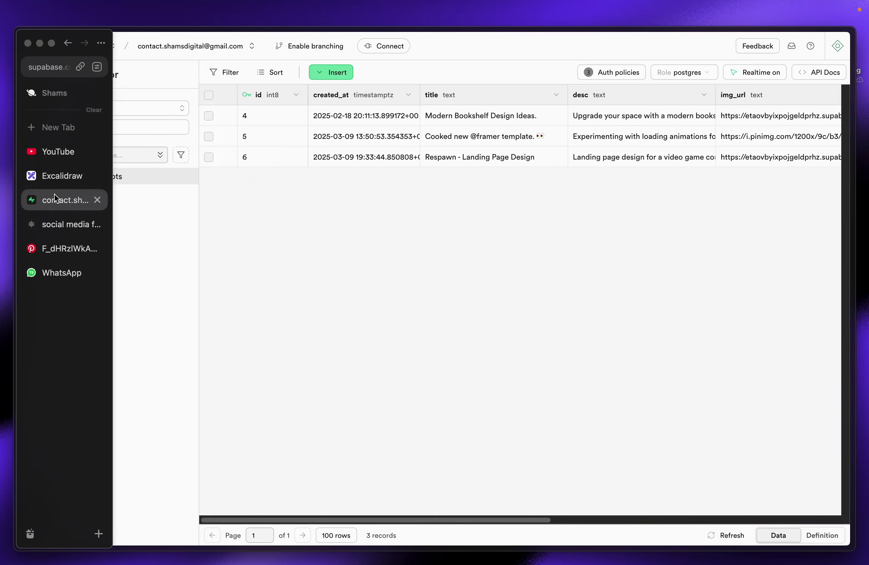
click(122, 188)
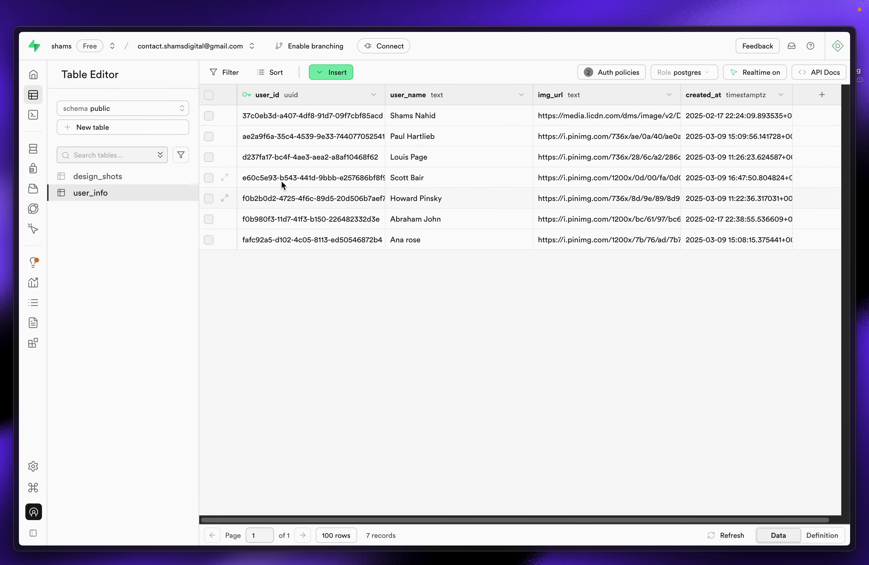
Step: Switch to WeWeb and look at the Profile page's profile forms and the Flexbox inside its Section
mouse_move(2, 214)
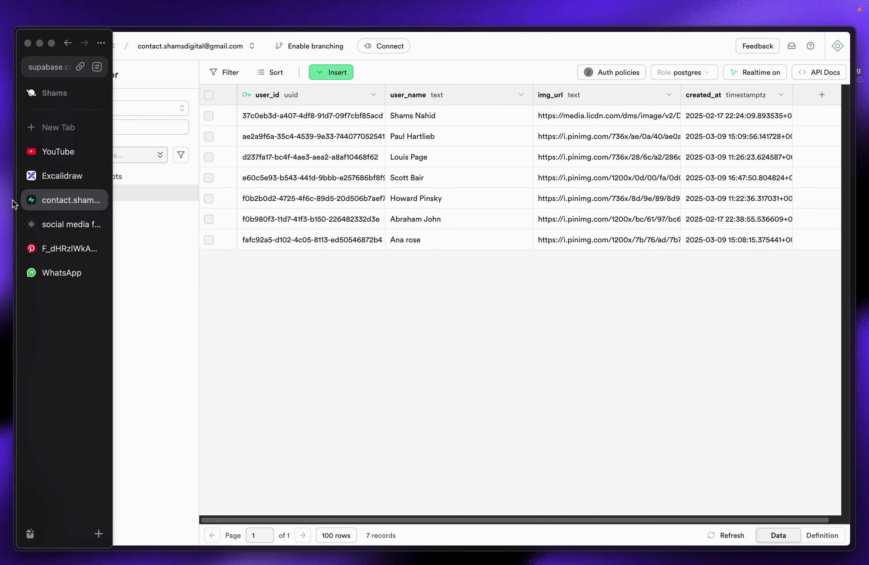
click(65, 214)
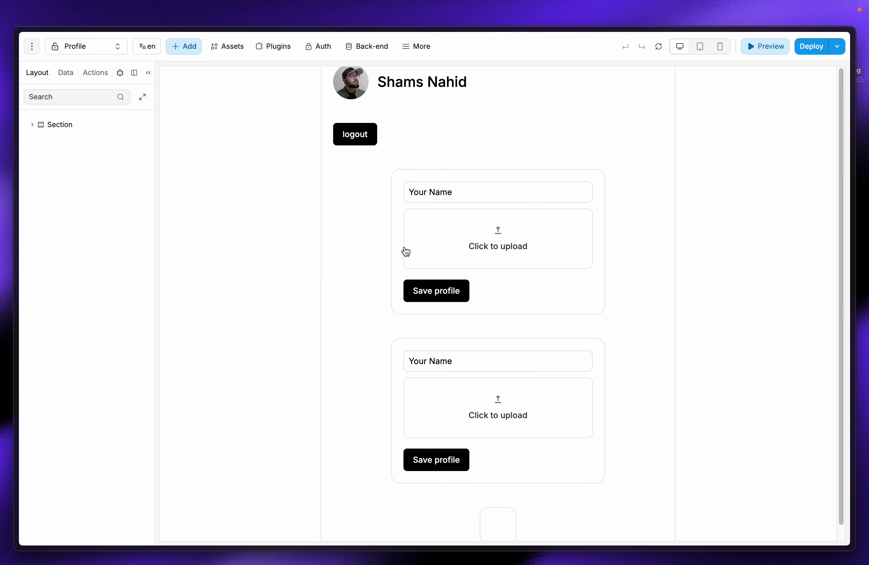
click(32, 125)
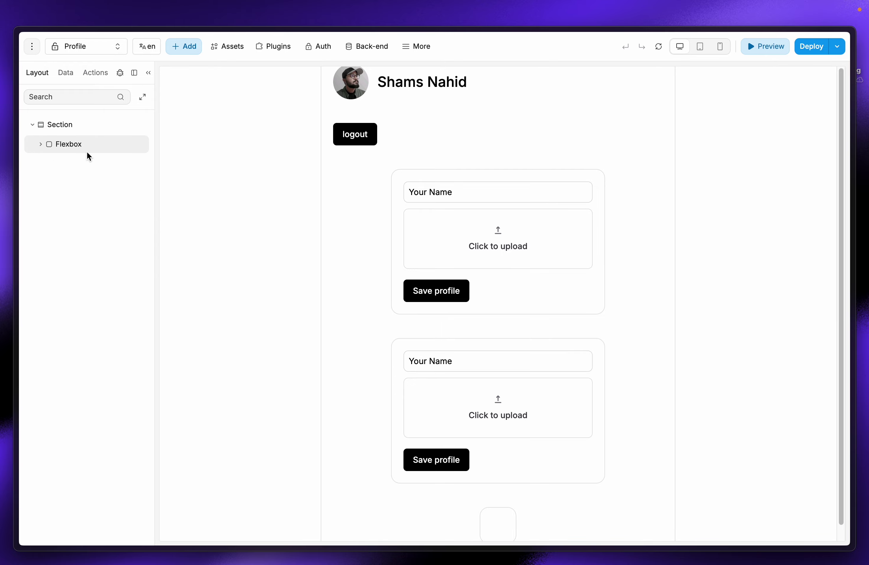
mouse_move(2, 185)
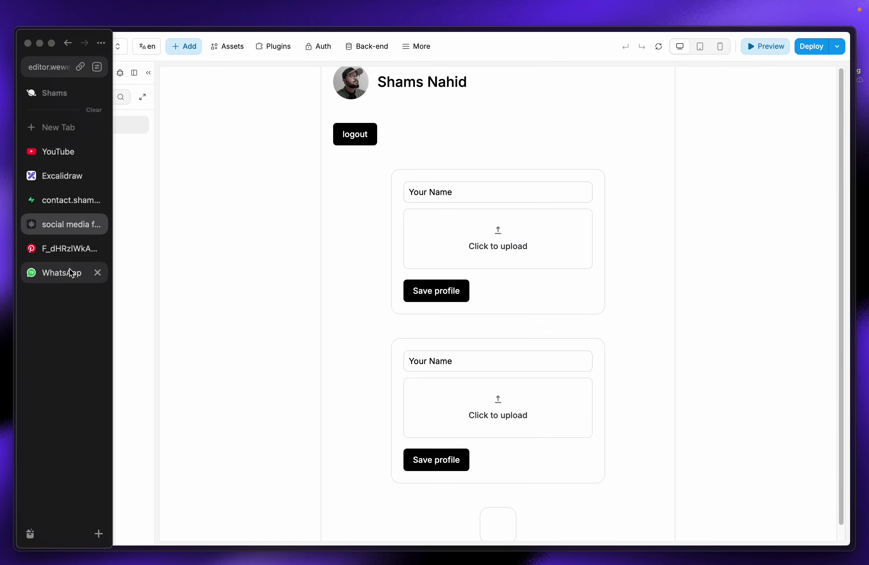
Step: Open the Home page and delete the Modal test section from its layout
click(76, 46)
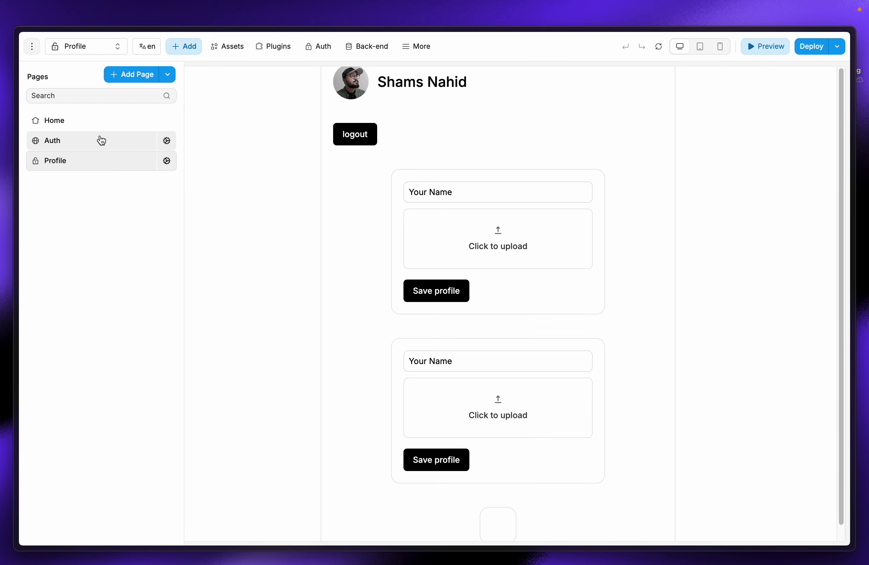
click(101, 120)
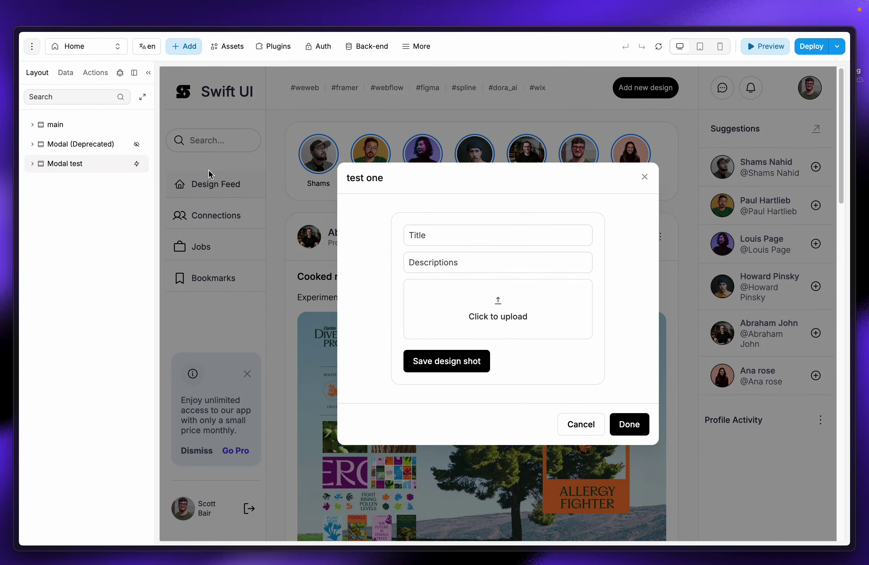
click(102, 168)
key(Delete)
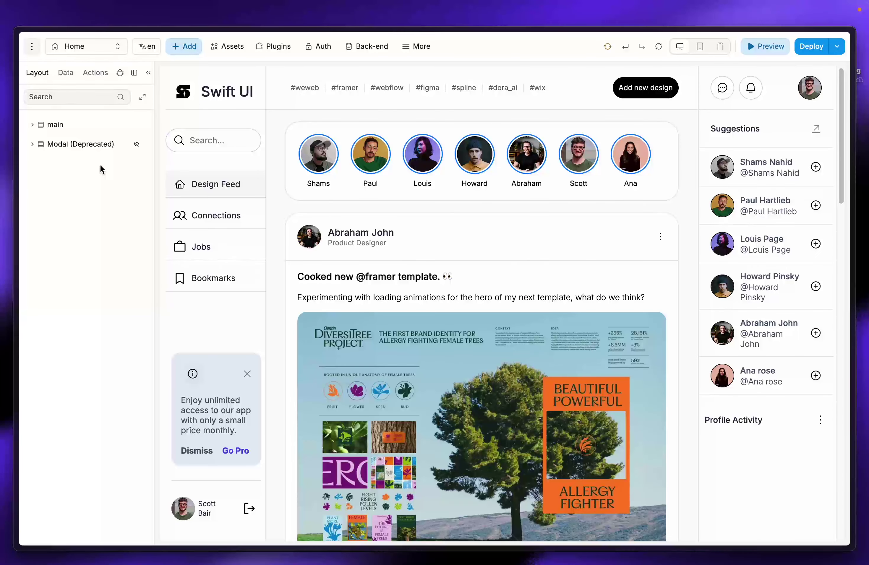
Step: Return to editing and set the Change variable value action in the Add new design button's click workflow to the modal variable
click(112, 148)
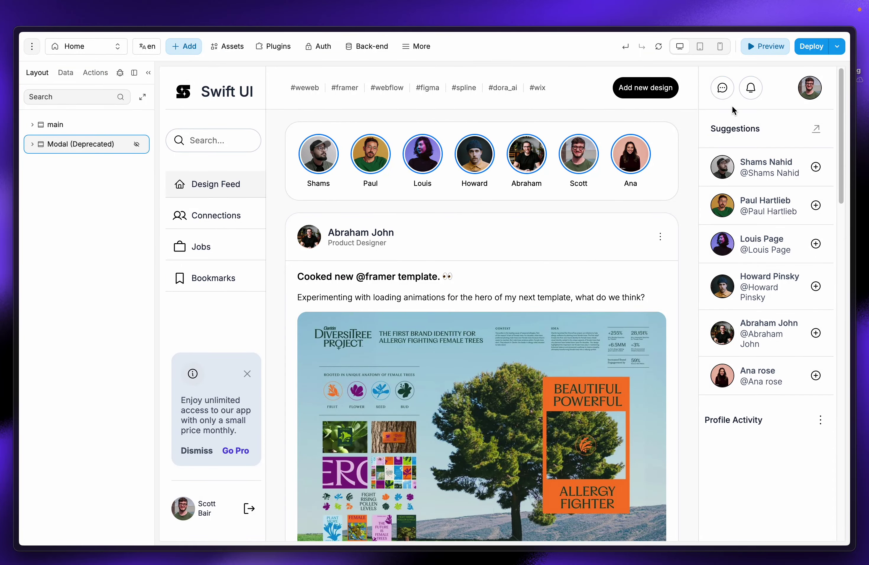
click(767, 48)
click(511, 84)
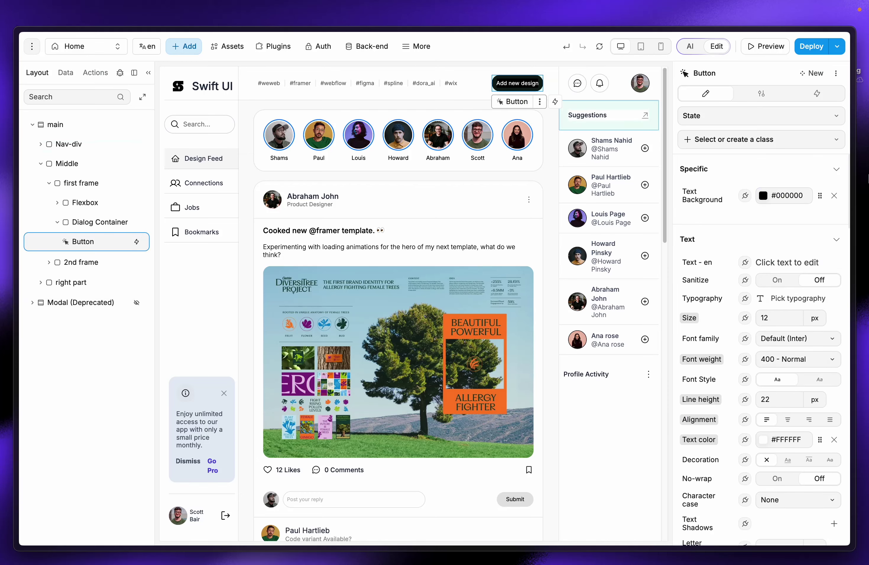
click(817, 94)
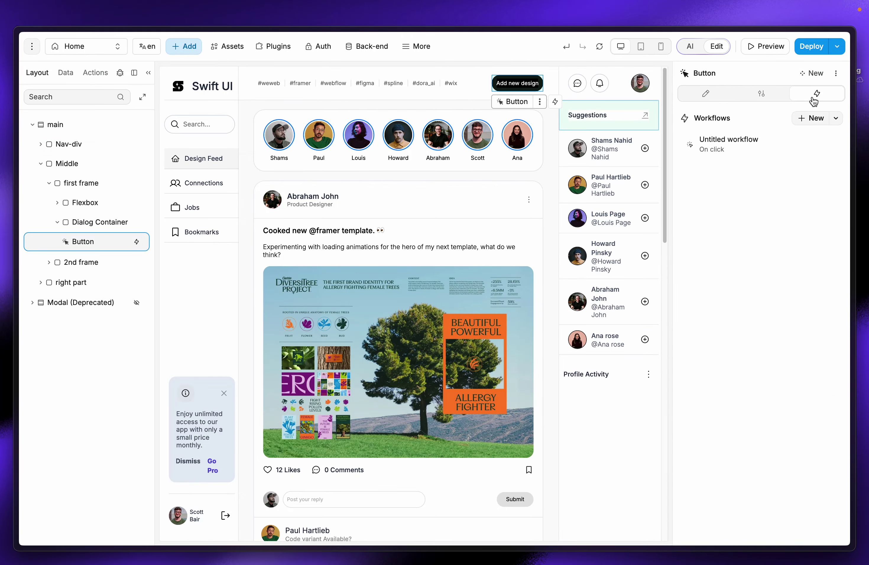
click(745, 144)
click(426, 212)
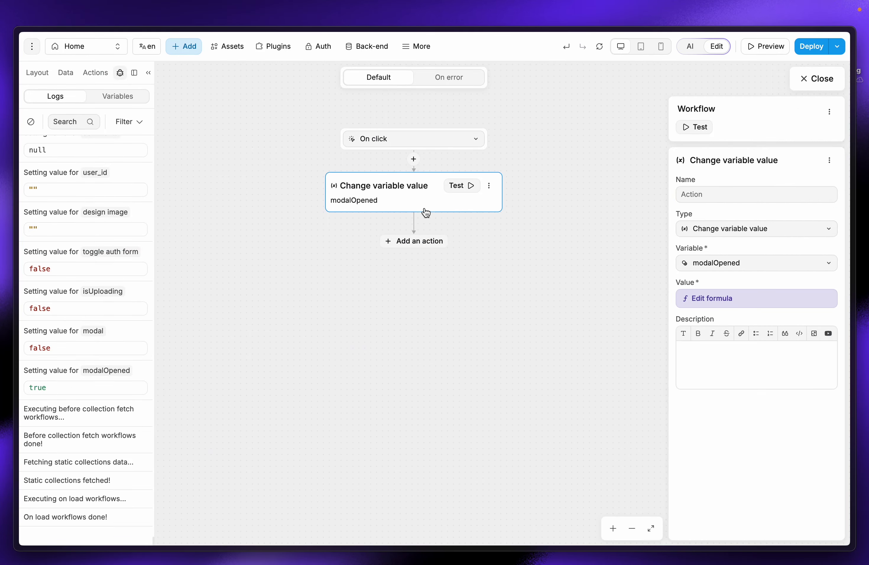
click(744, 273)
text(mo)
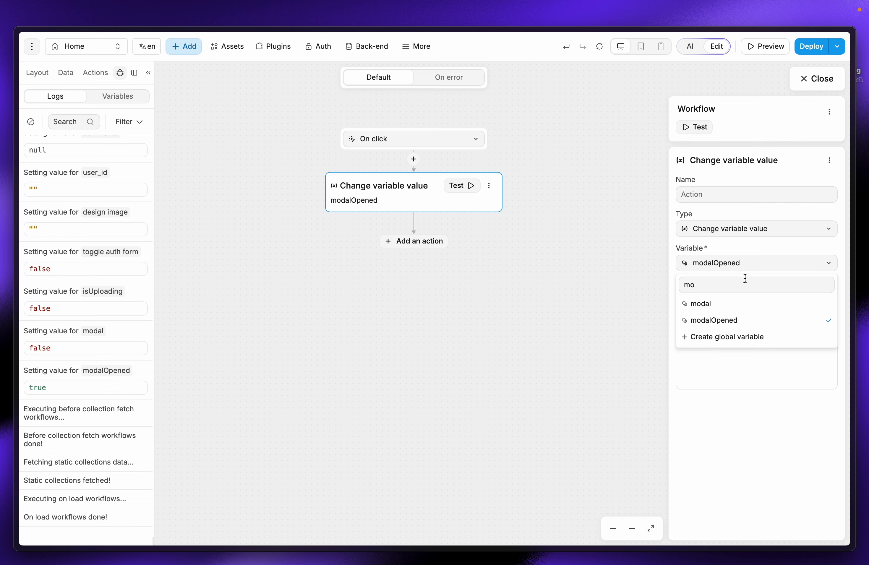
click(743, 304)
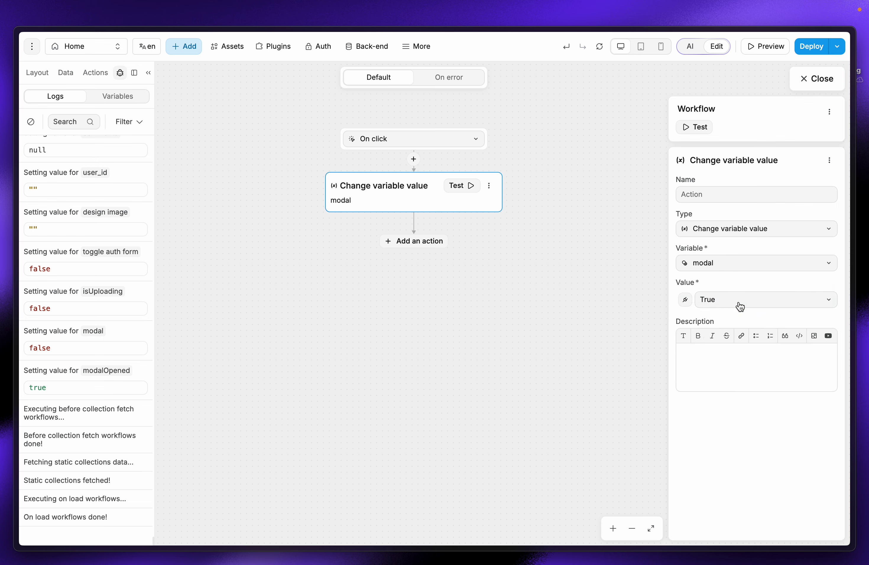
Step: Bind the action's value to a formula that negates the modal variable (!modal) and close the workflow
click(684, 300)
click(432, 148)
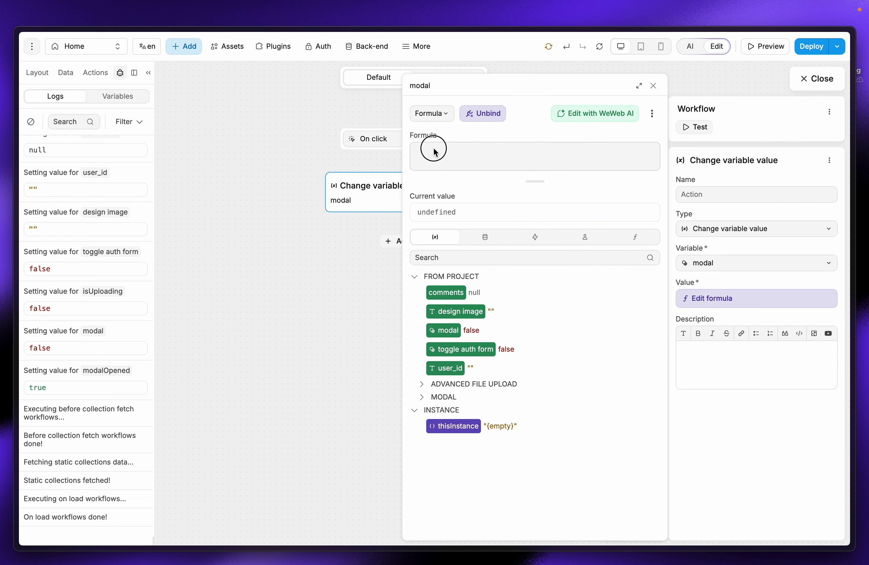
text(!)
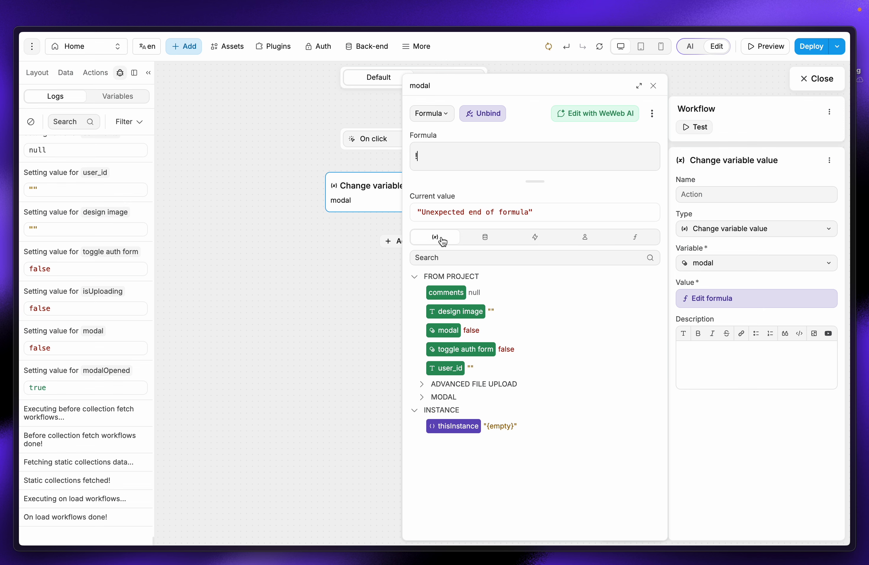
click(489, 257)
text(mo)
click(444, 292)
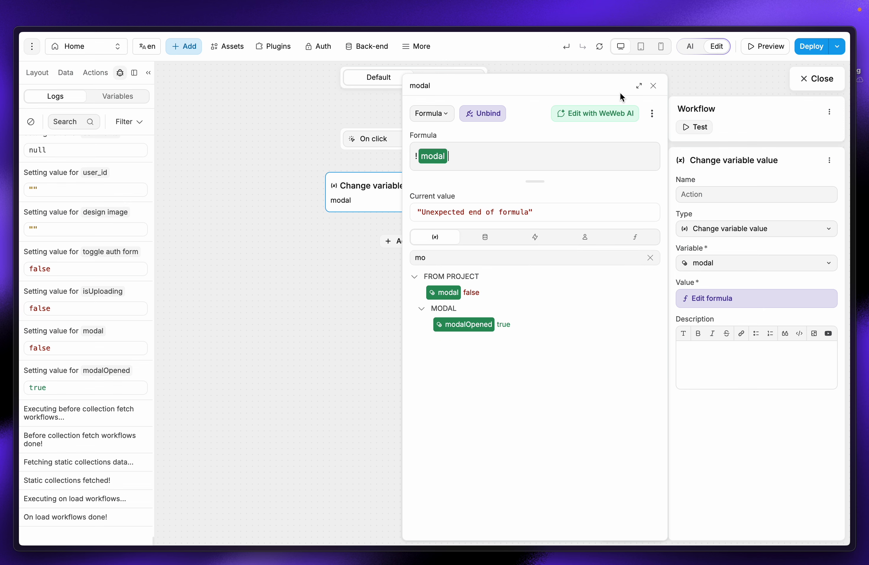
click(654, 86)
click(828, 86)
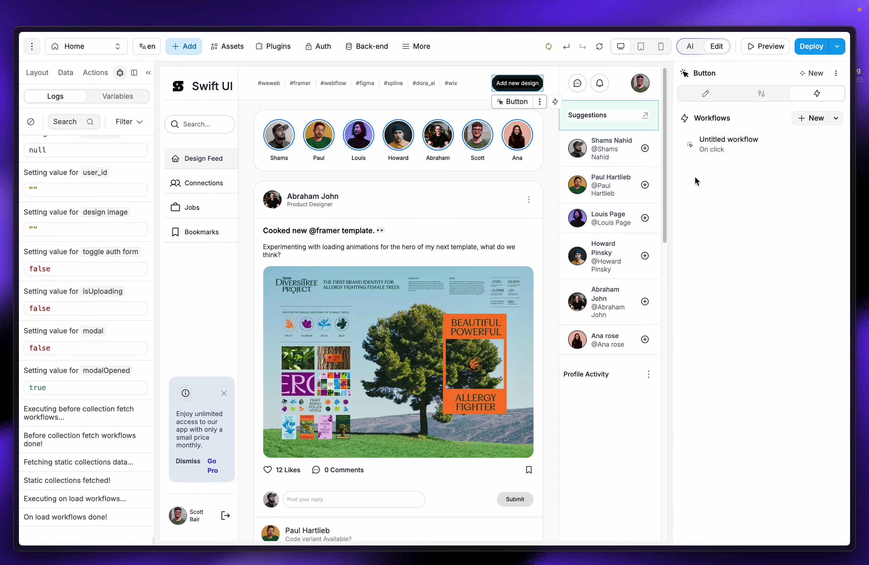
Step: Preview the Home page and open the design modal with Add new design
click(782, 51)
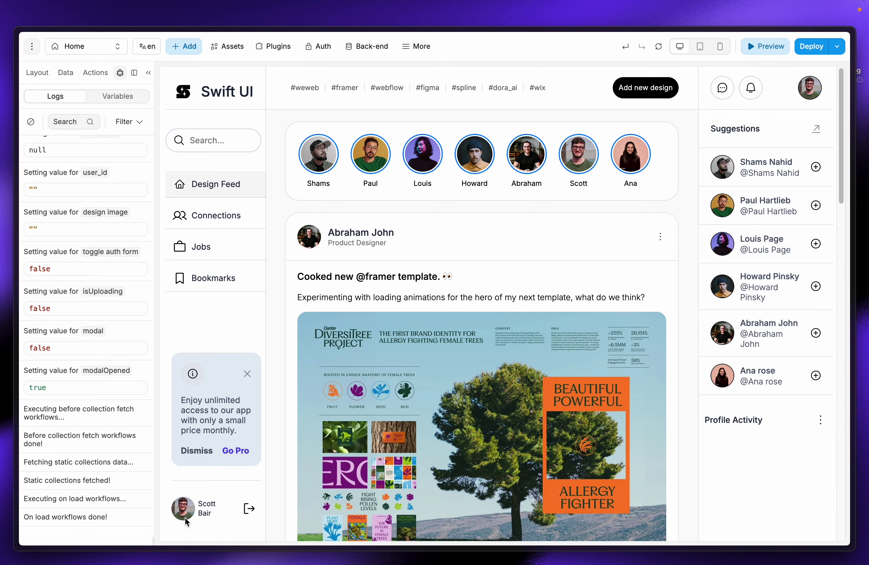
click(636, 88)
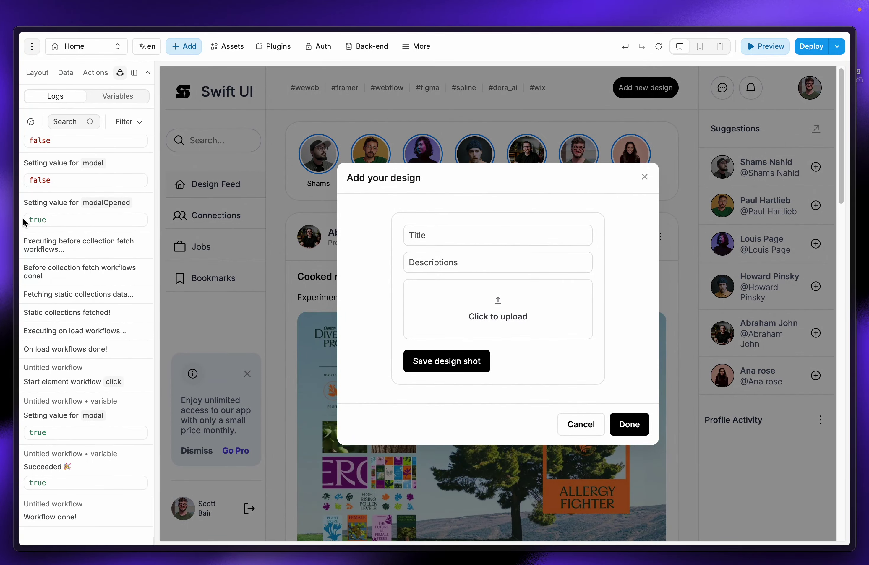
Step: Load pinterest.com in a new browser tab and open the "Luminous Labs - website inspiration" pin
mouse_move(3, 235)
click(59, 246)
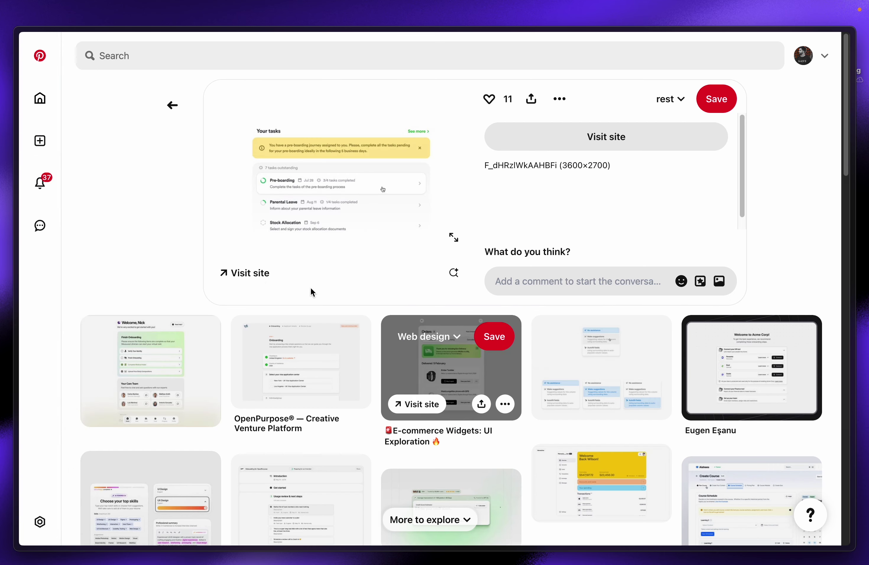
mouse_move(2, 165)
click(31, 127)
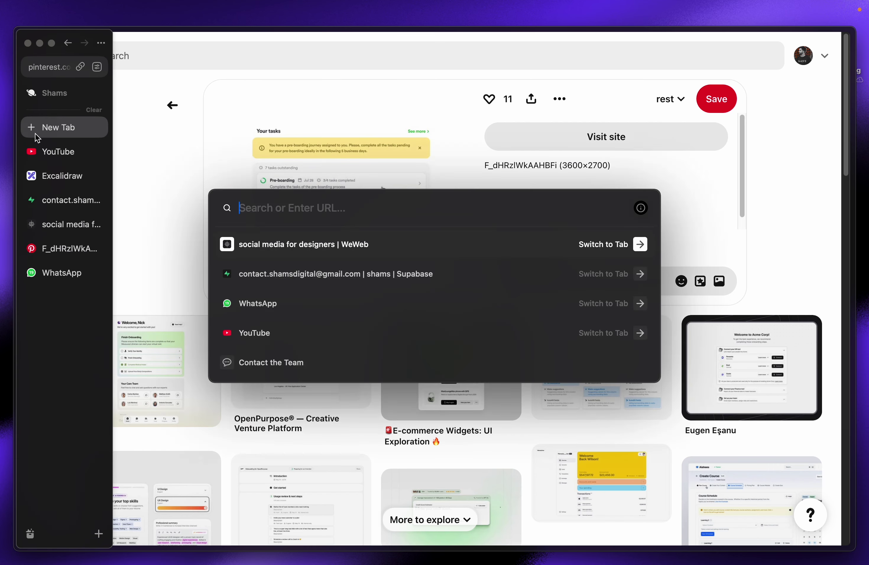
text(pinterest.com)
key(Return)
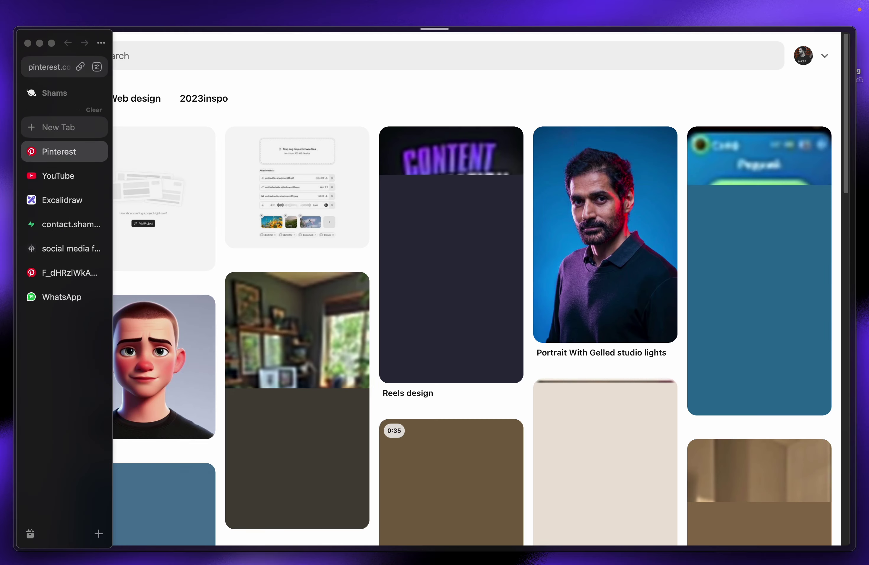
scroll(344, 323, down, 8)
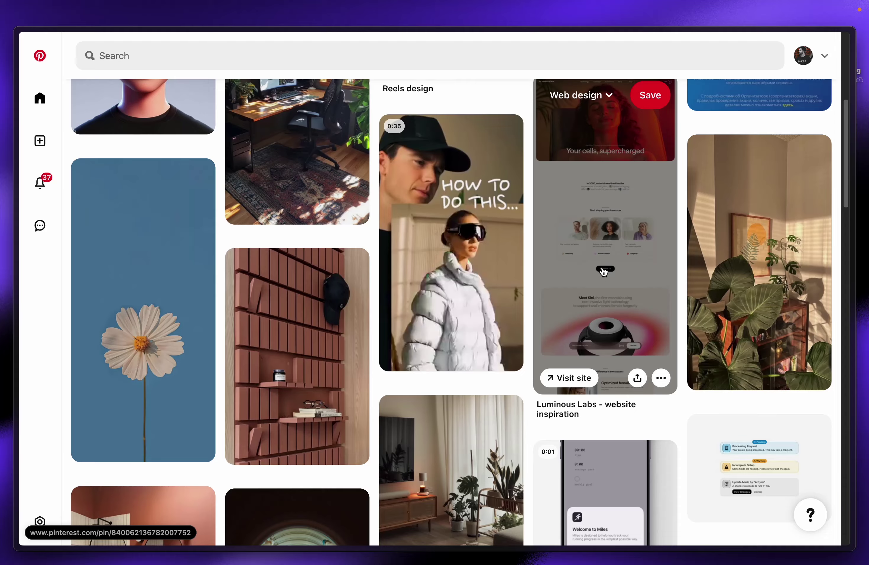
click(603, 271)
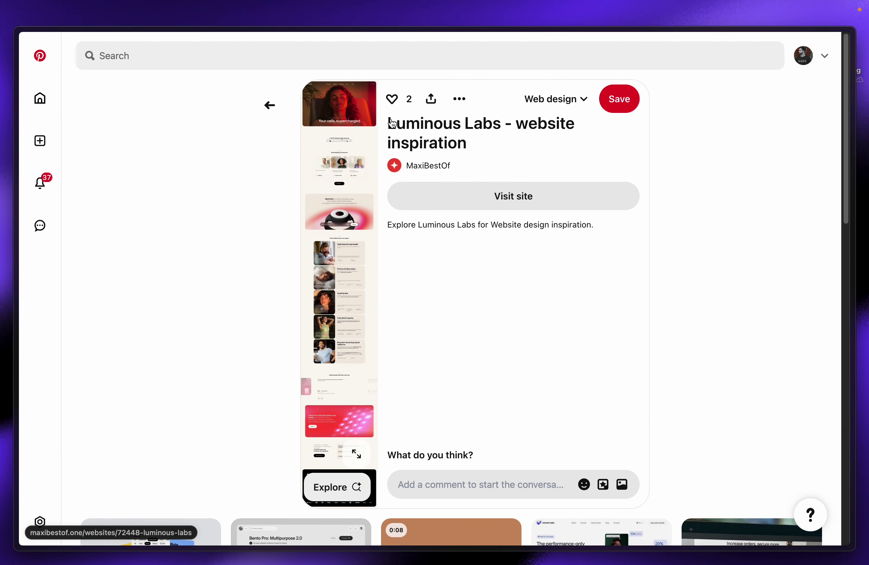
Step: Copy the pin's title "Luminous Labs - website inspiration" into the Title field of the design modal in WeWeb
drag(387, 124, 485, 145)
key(super+c)
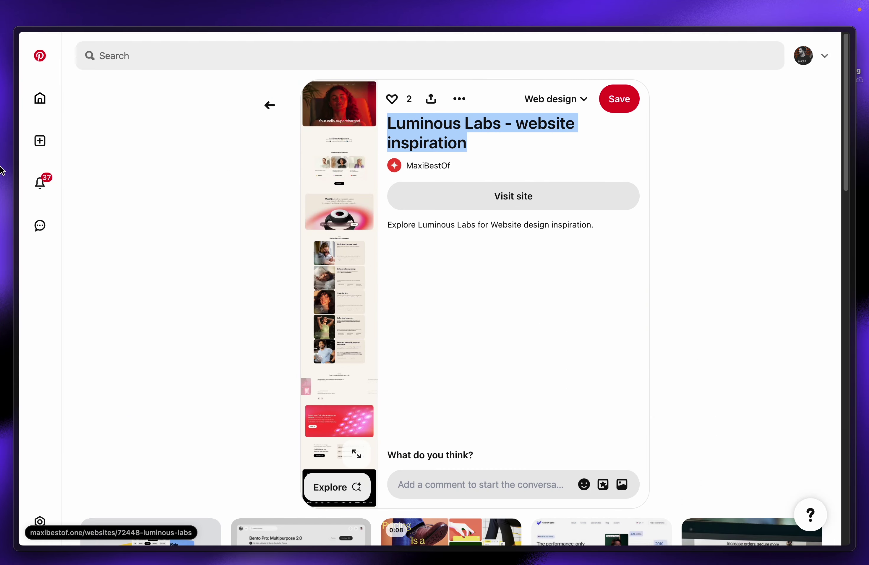
mouse_move(61, 163)
click(61, 198)
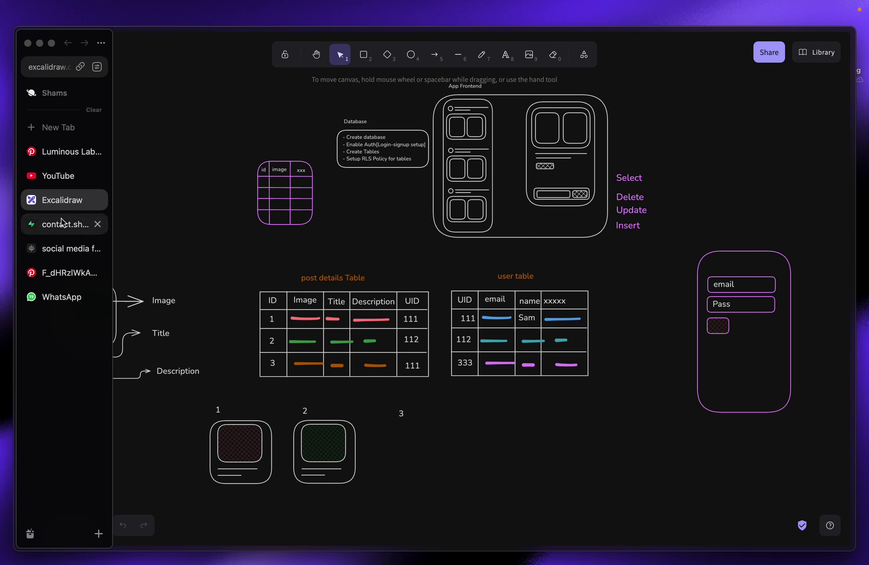
click(61, 248)
click(443, 237)
key(super+v)
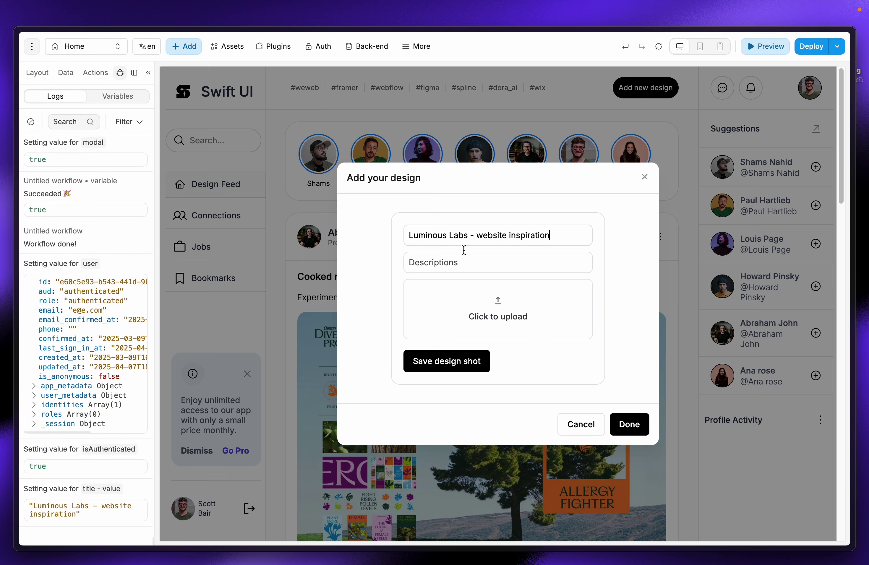
Step: Copy the pin's description "Explore Luminous Labs for Website design inspiration." into the Descriptions field of the WeWeb modal
mouse_move(3, 200)
click(58, 148)
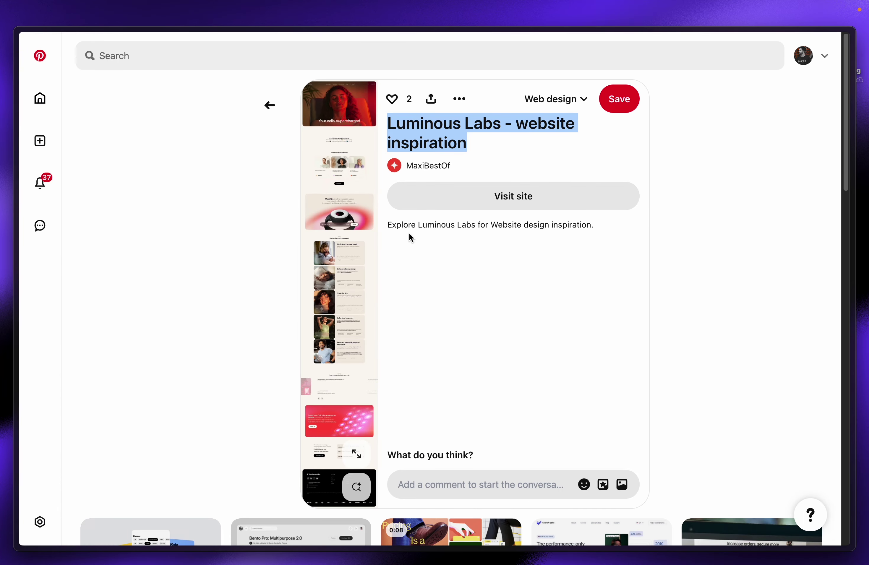
drag(389, 227, 617, 226)
key(cmd+c)
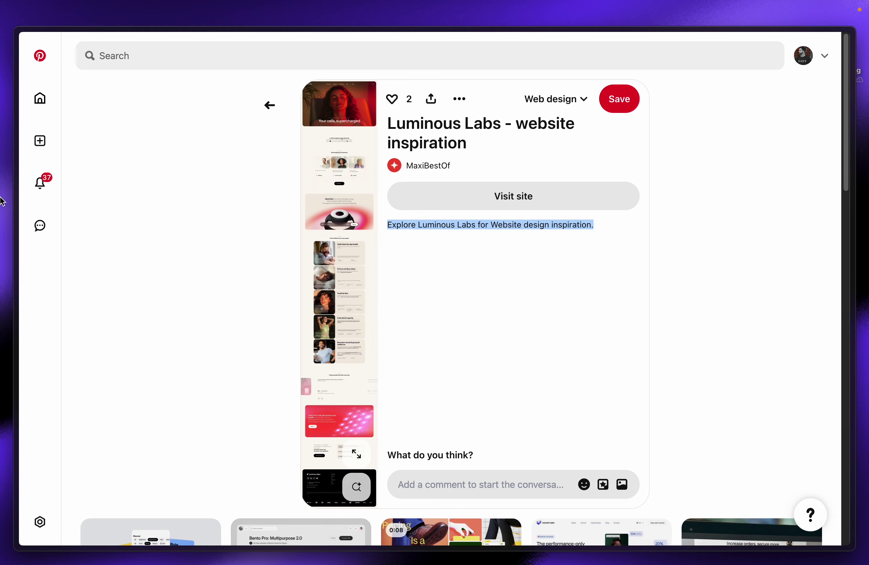
mouse_move(1, 201)
click(66, 252)
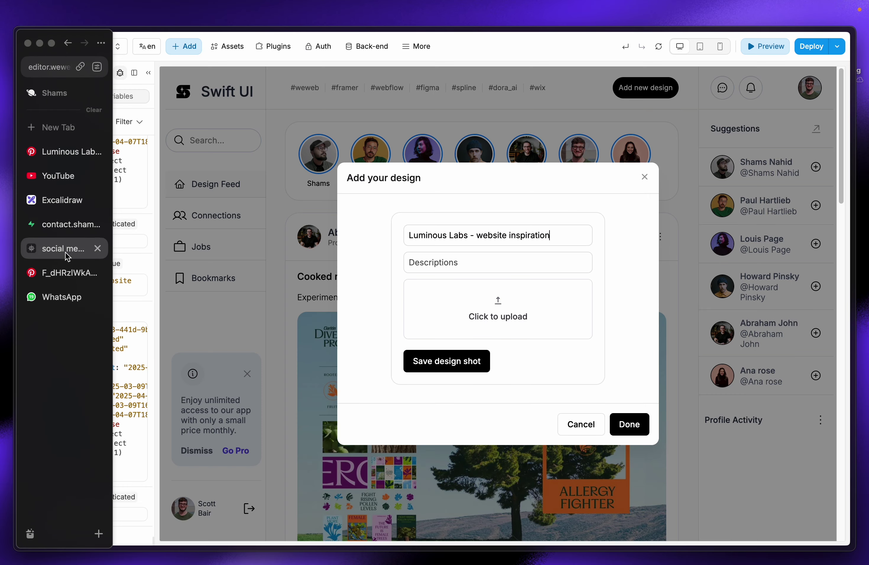
key(cmd+v)
Step: Switch back to Pinterest, open the "Casting app" pin and save its image to the Downloads folder
mouse_move(5, 249)
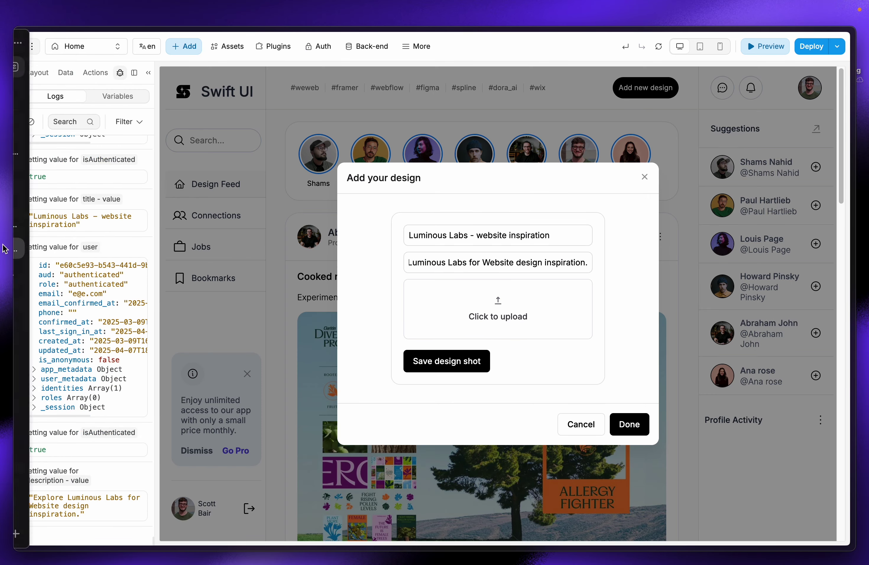
click(71, 159)
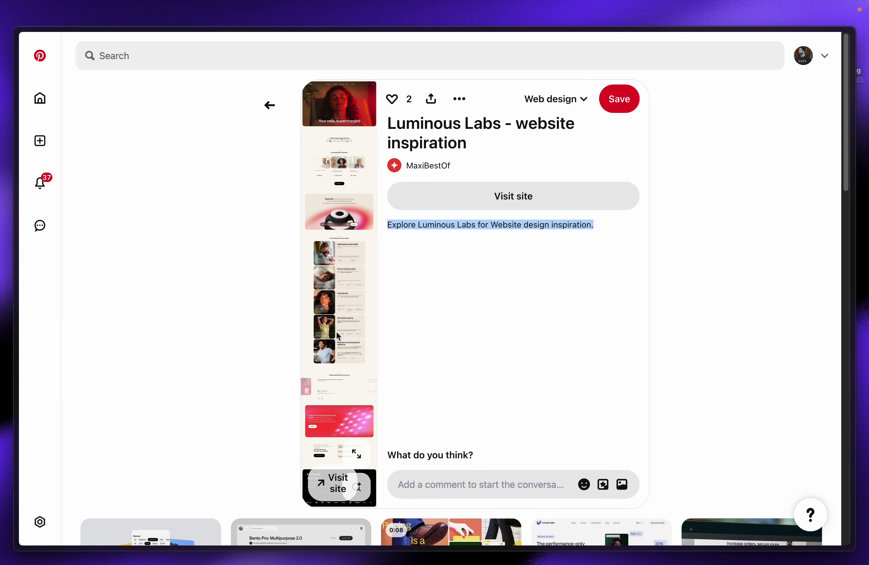
scroll(144, 284, down, 5)
click(142, 217)
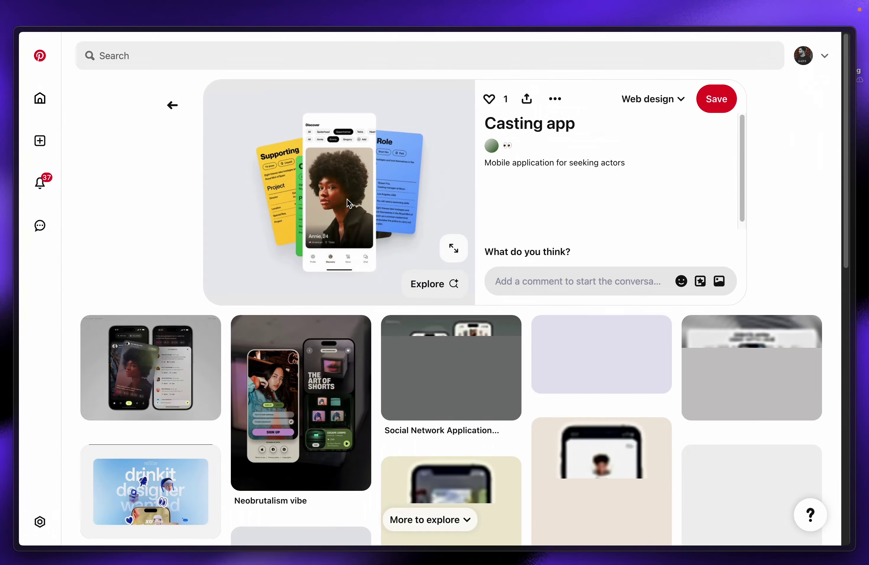
right_click(347, 199)
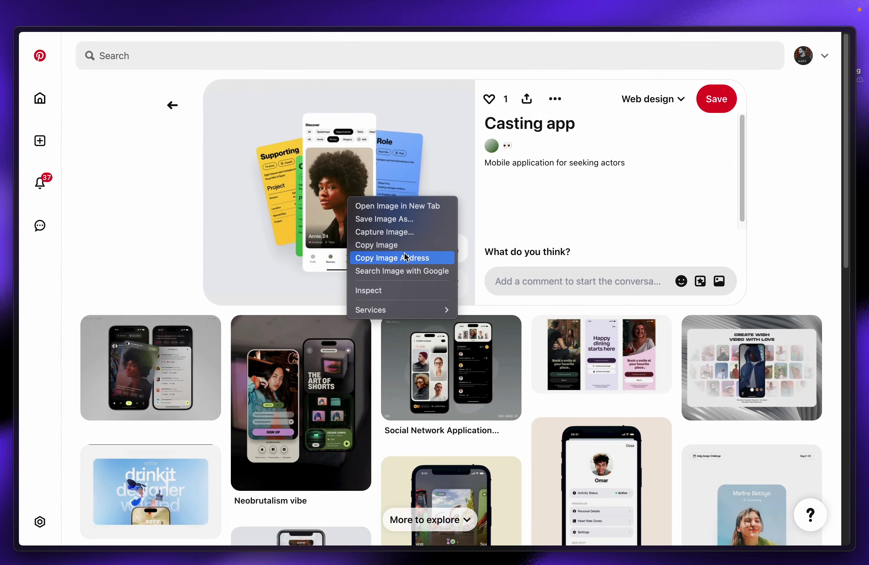
click(405, 220)
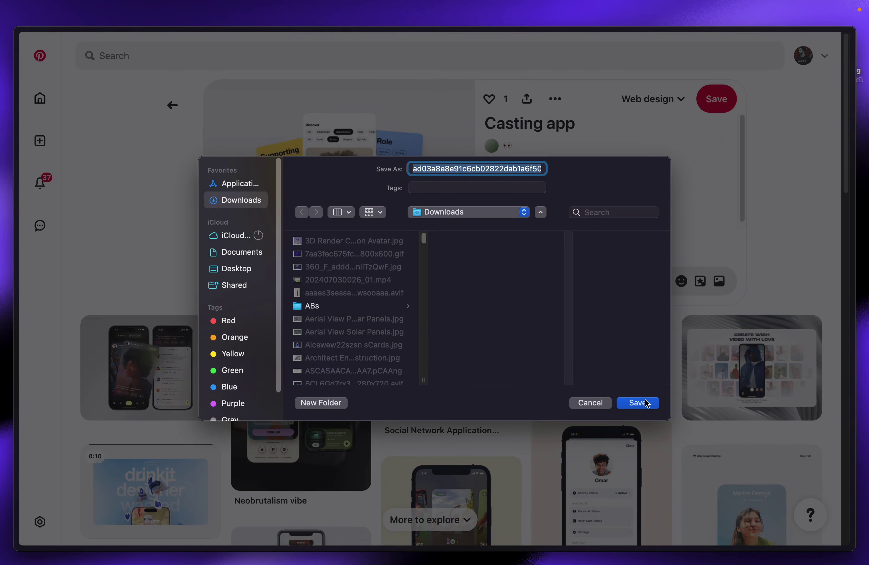
click(639, 403)
Step: Upload the downloaded "Casting app" image to the upload area of the design modal in WeWeb
mouse_move(40, 167)
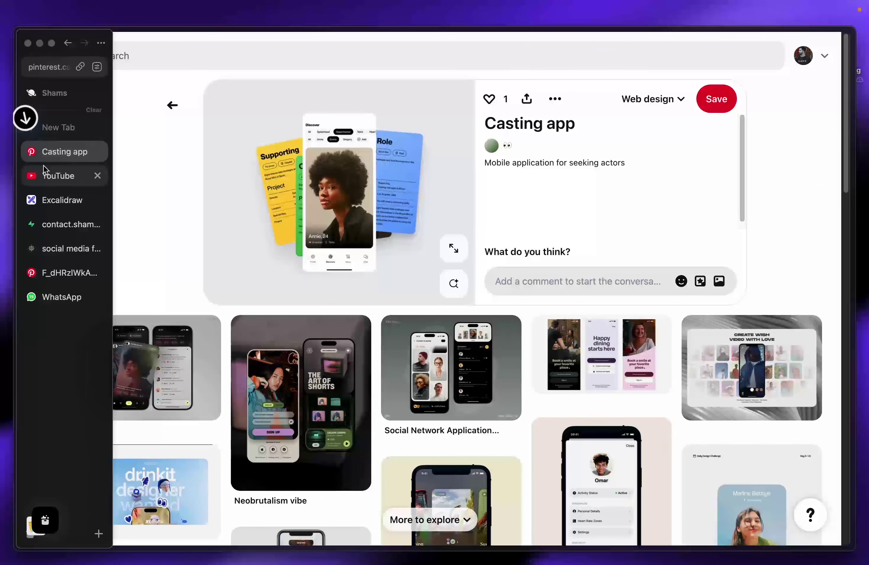
click(57, 249)
mouse_move(31, 518)
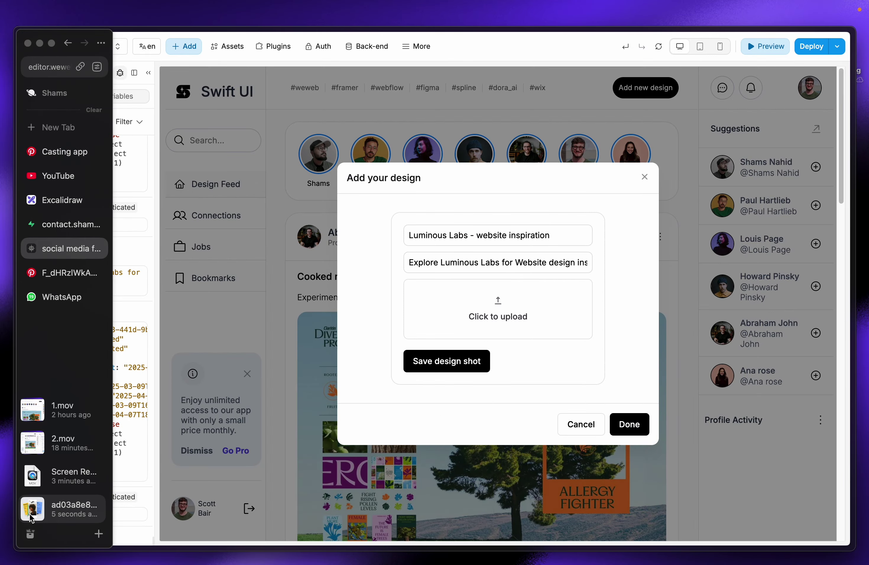
drag(31, 517, 511, 315)
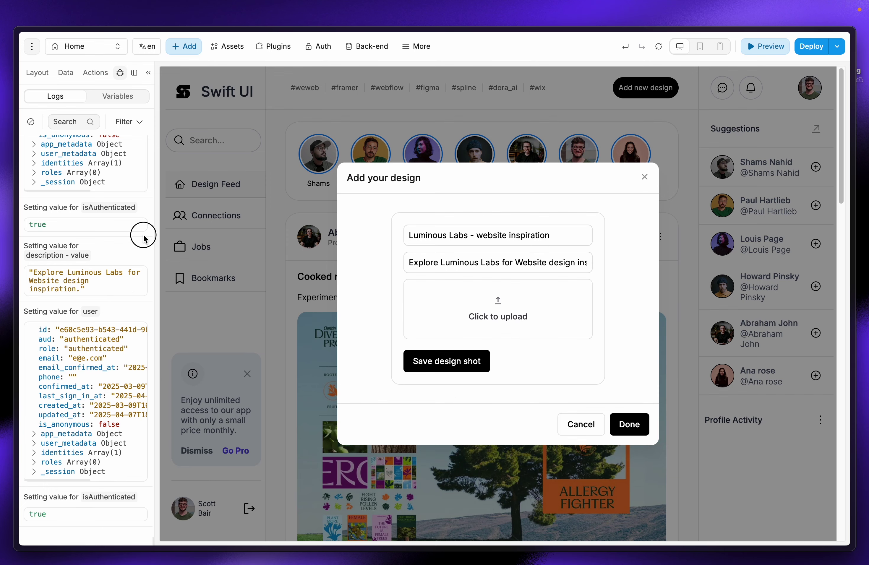
Step: Try uploading the same downloaded image to the modal again and inspect the workflow error's cause in the logs
mouse_move(2, 228)
click(57, 152)
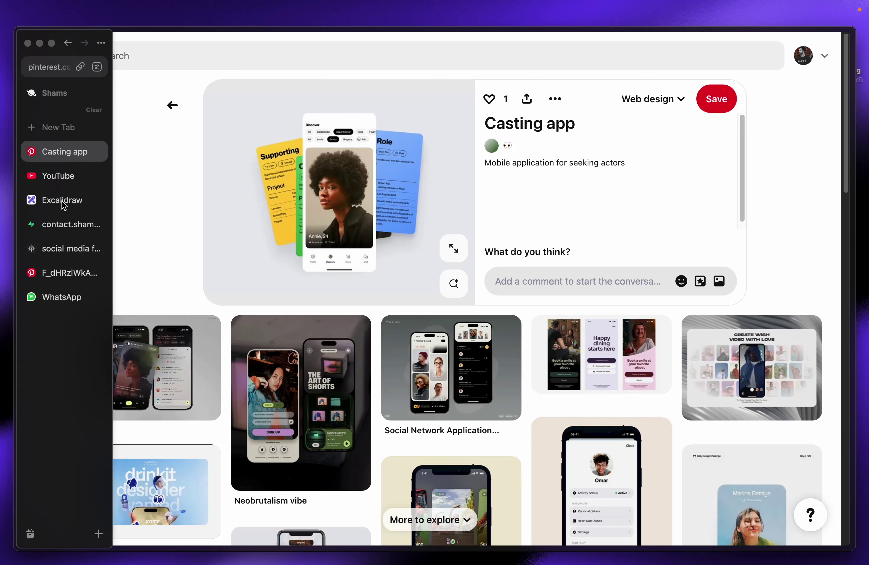
click(65, 249)
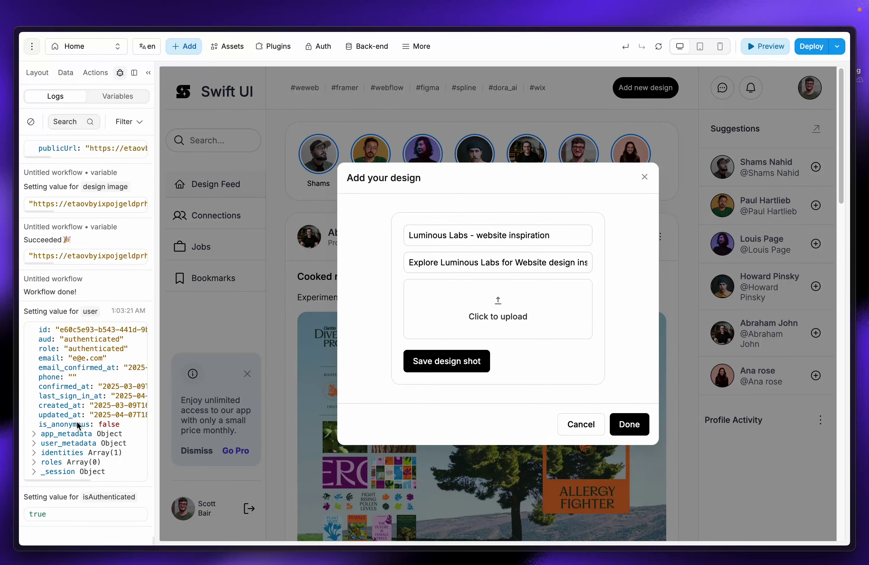
mouse_move(7, 506)
mouse_move(30, 532)
drag(32, 512, 493, 299)
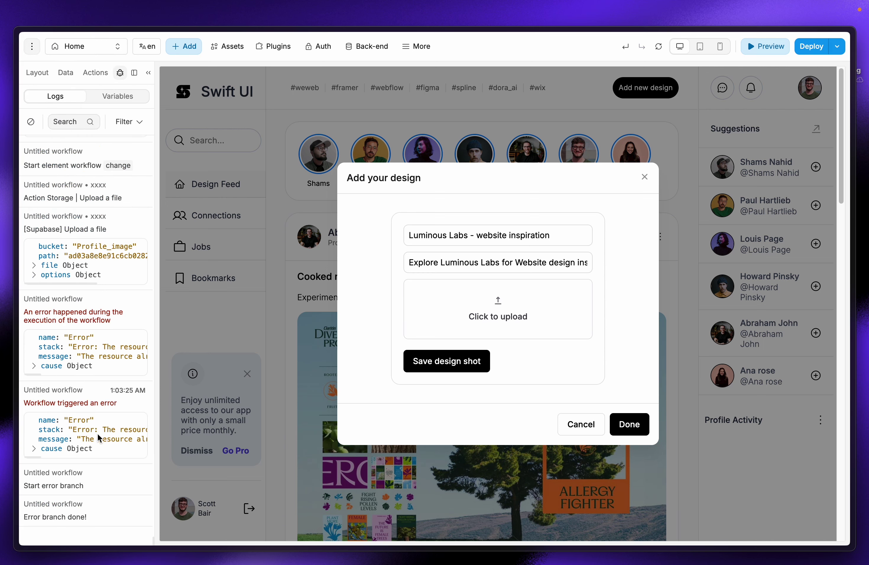
click(36, 449)
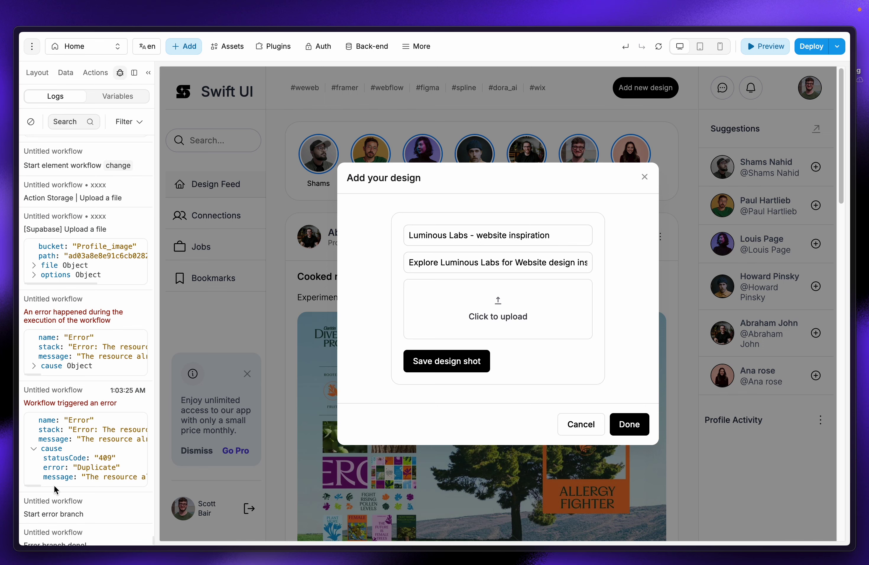
drag(40, 485, 62, 485)
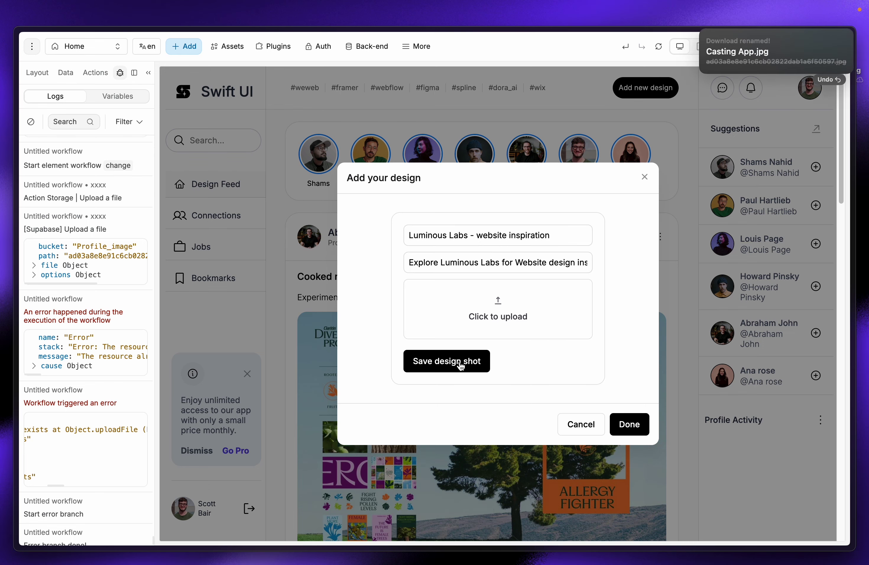
Step: Submit the design shot with Done and refresh the page preview
click(632, 427)
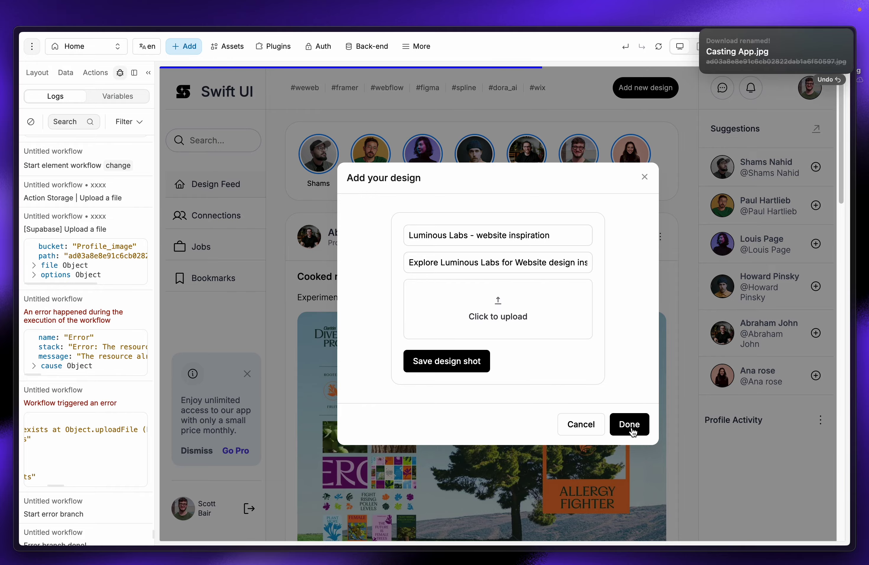
click(631, 427)
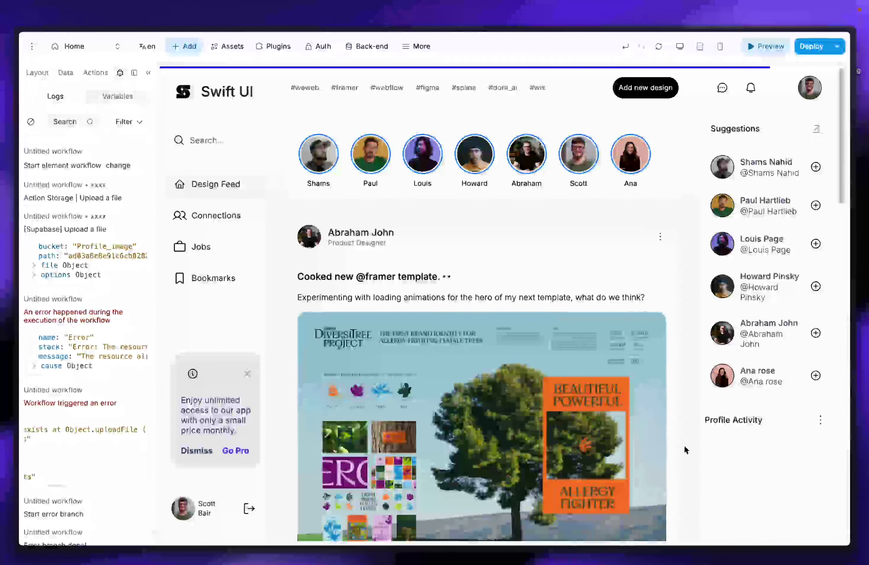
click(659, 46)
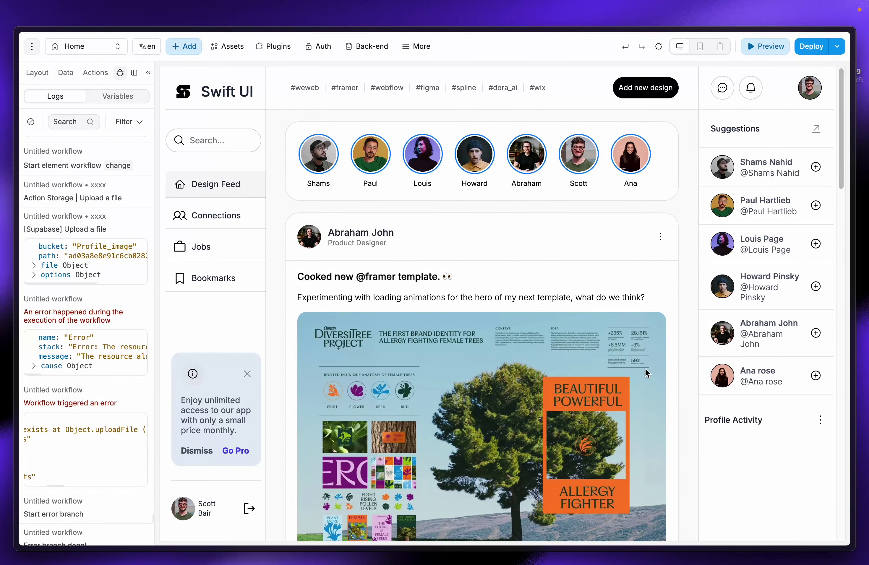
Step: Examine the new "Luminous Labs - website inspiration" post in the Design Feed alongside the other posts
scroll(645, 368, down, 15)
scroll(645, 373, down, 4)
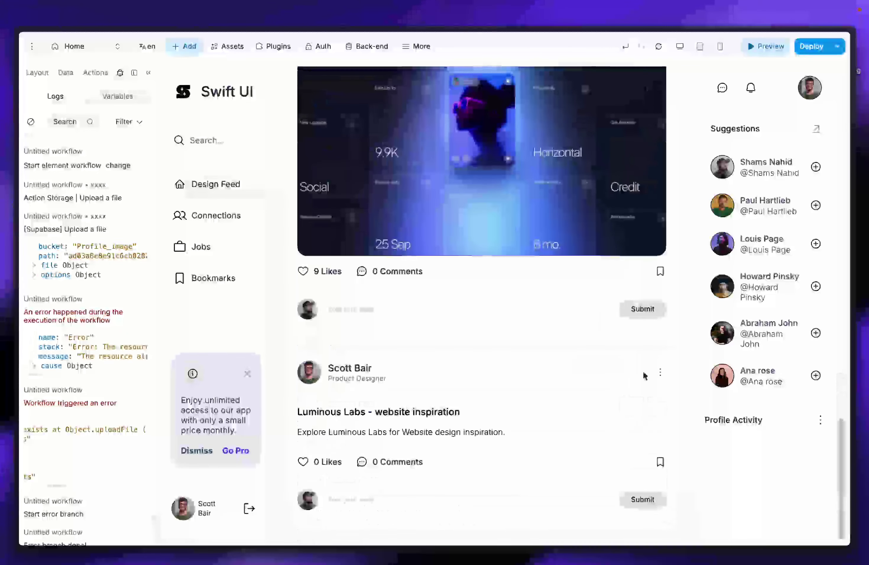
scroll(637, 372, down, 5)
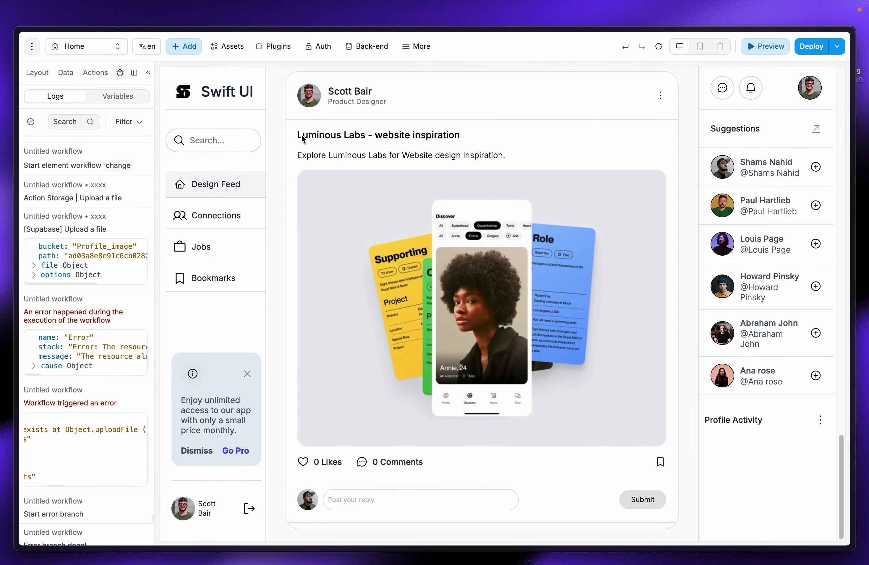
scroll(418, 198, up, 4)
scroll(401, 301, down, 3)
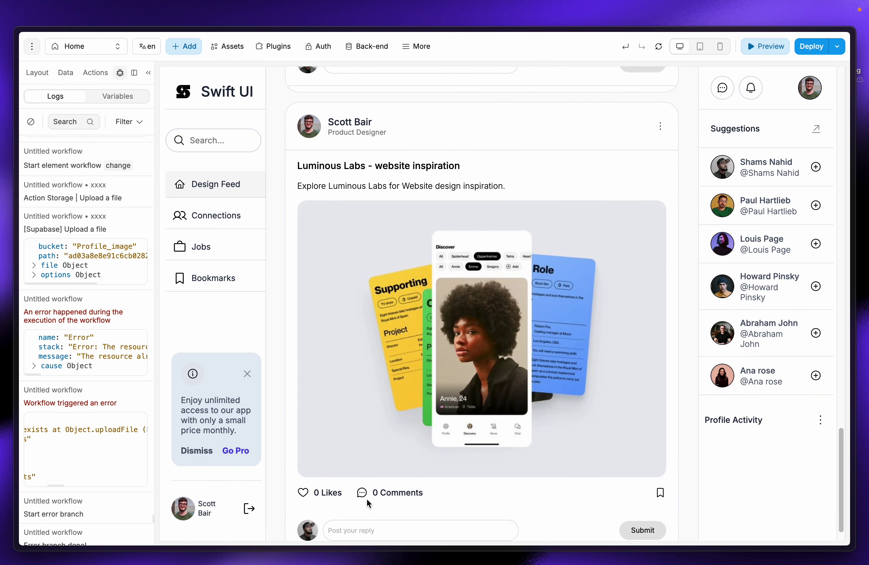
scroll(487, 334, up, 10)
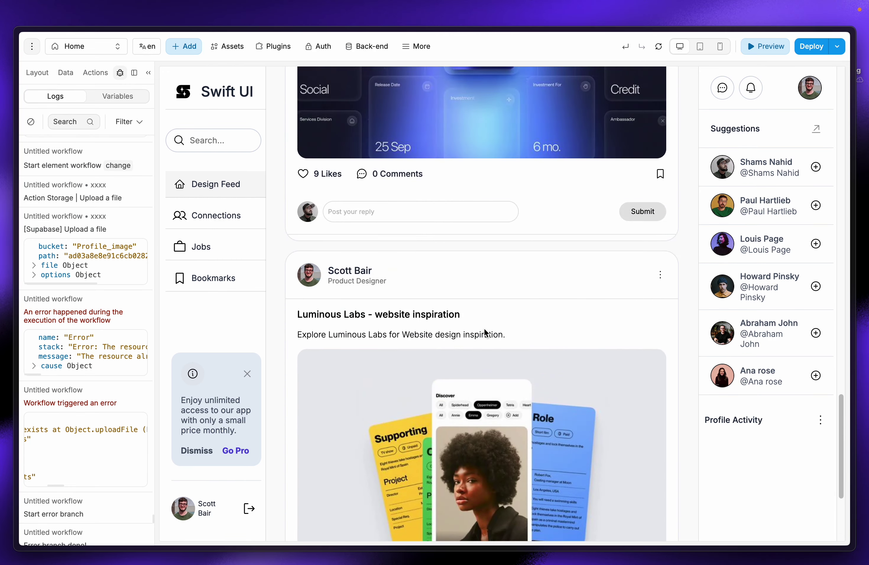
scroll(477, 453, down, 7)
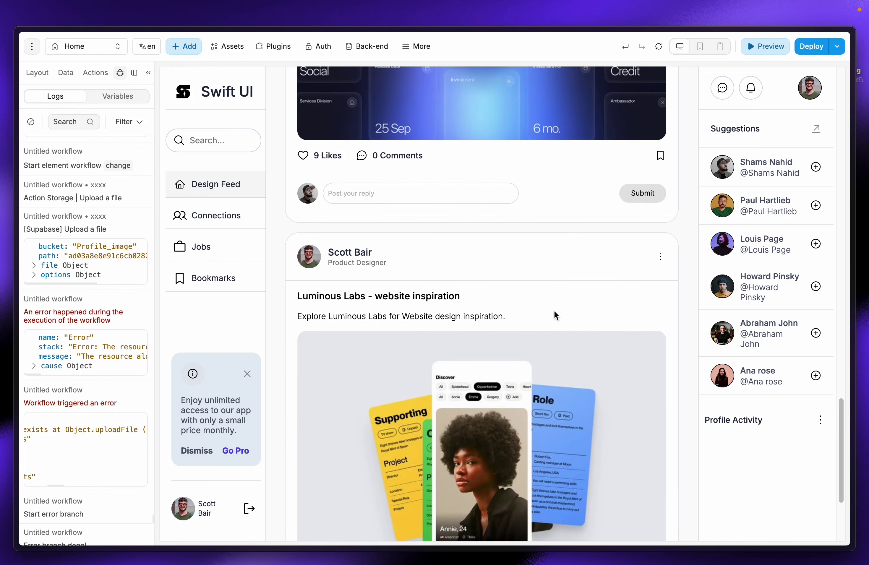
scroll(516, 249, up, 9)
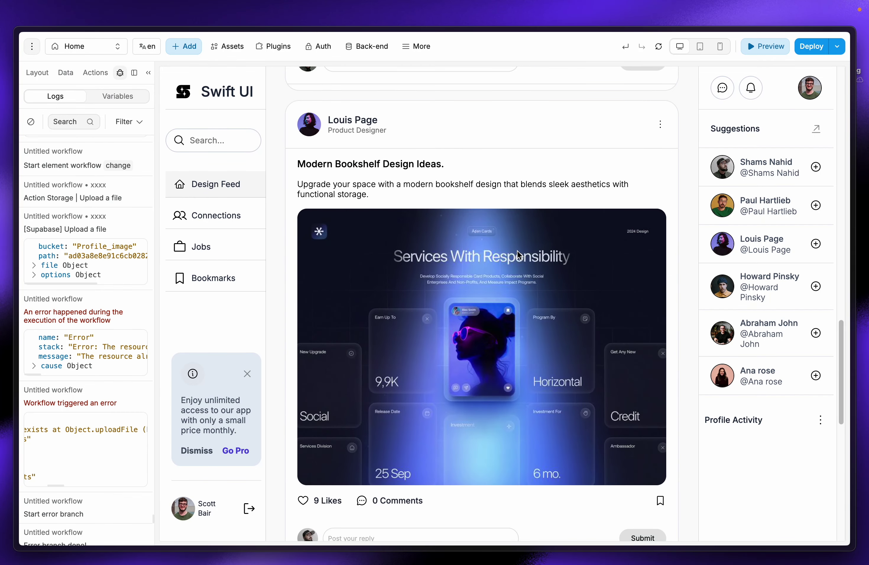
scroll(516, 252, up, 7)
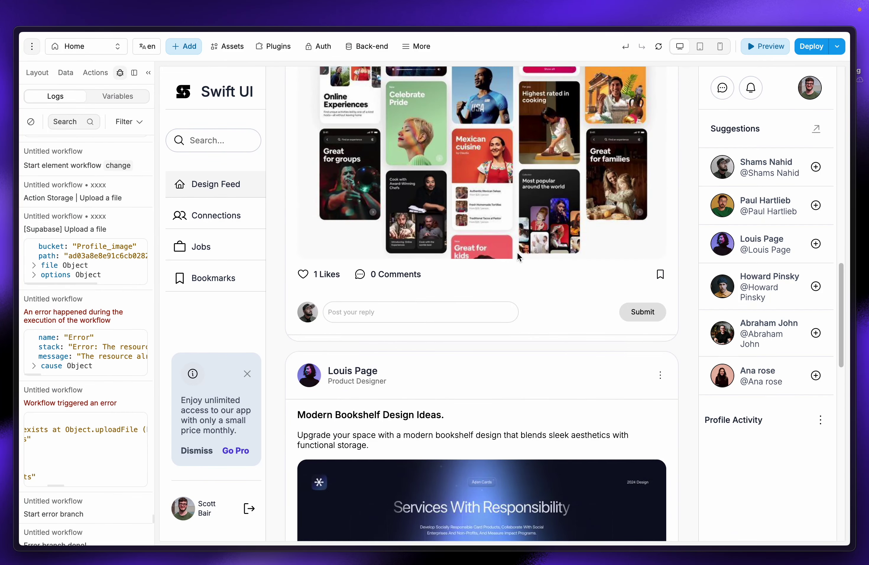
scroll(517, 252, up, 10)
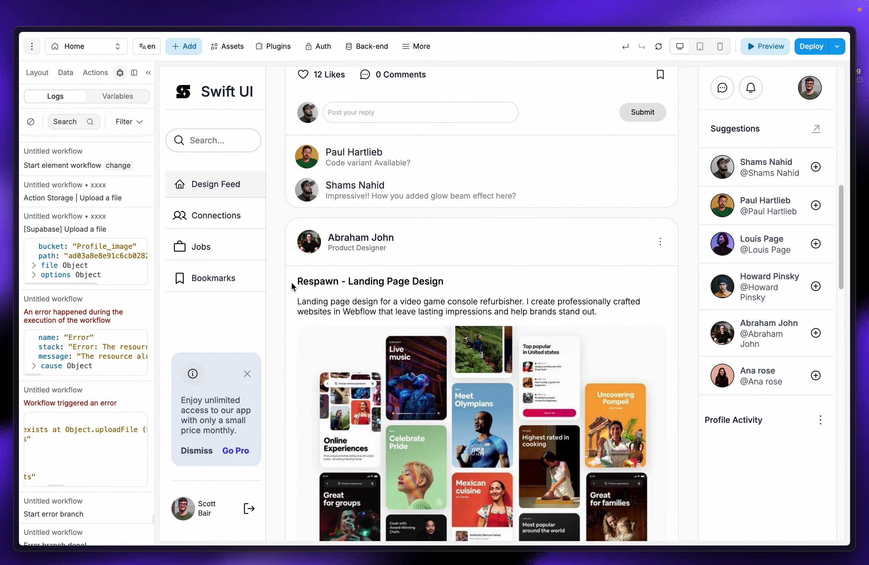
scroll(278, 290, up, 10)
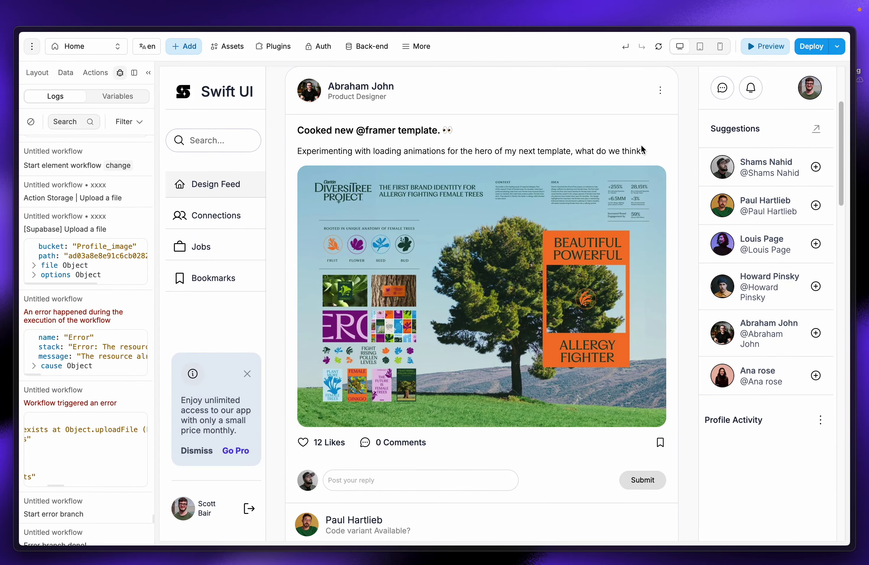
scroll(640, 151, up, 4)
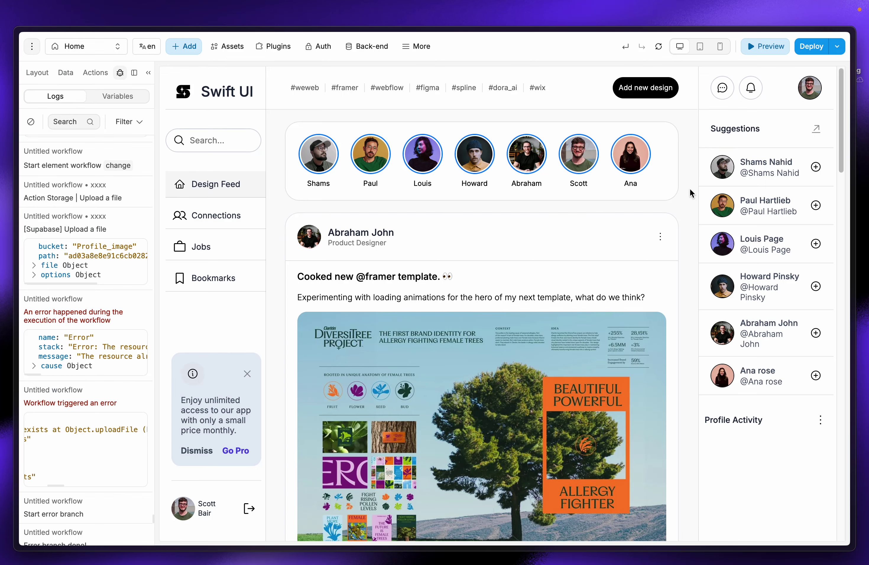
scroll(682, 213, down, 8)
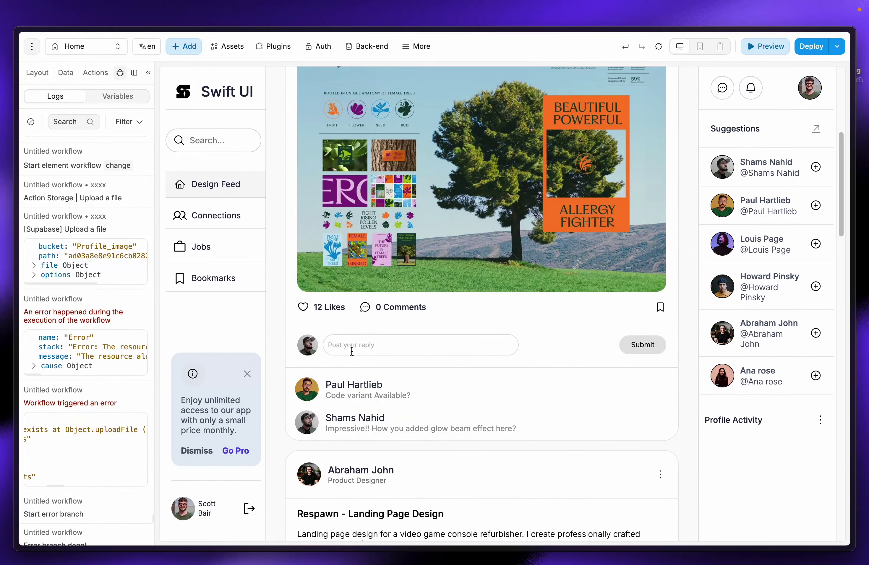
click(352, 351)
key(Escape)
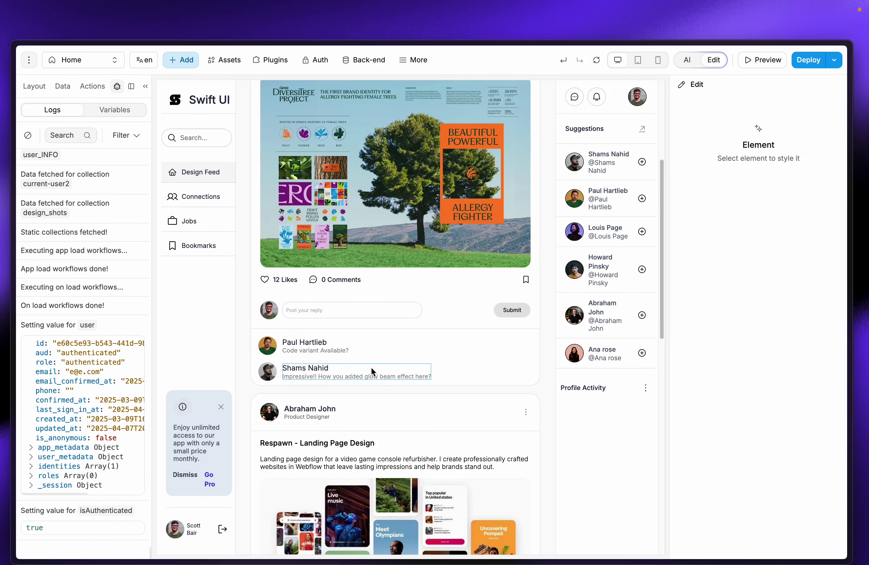
Step: Switch to Supabase and open the design_shots table in the Table Editor
mouse_move(3, 266)
click(48, 309)
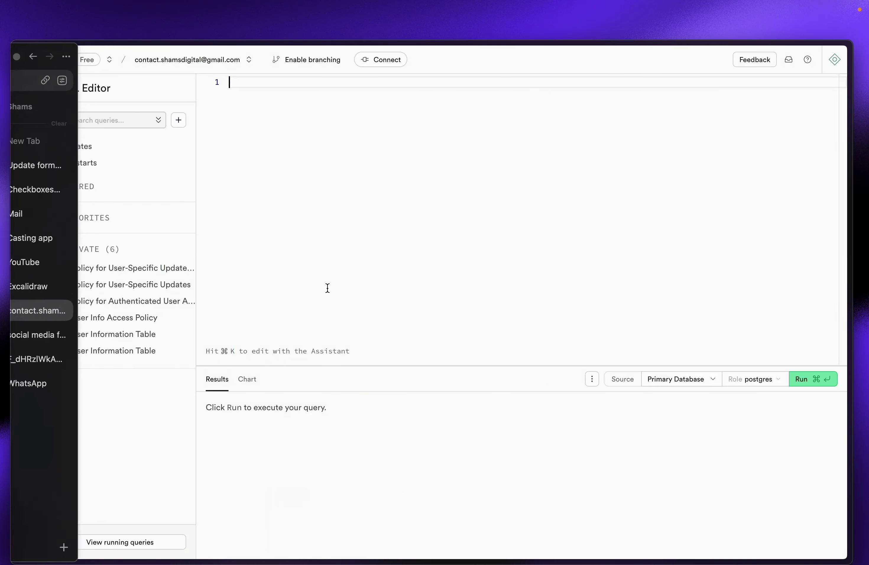
click(30, 109)
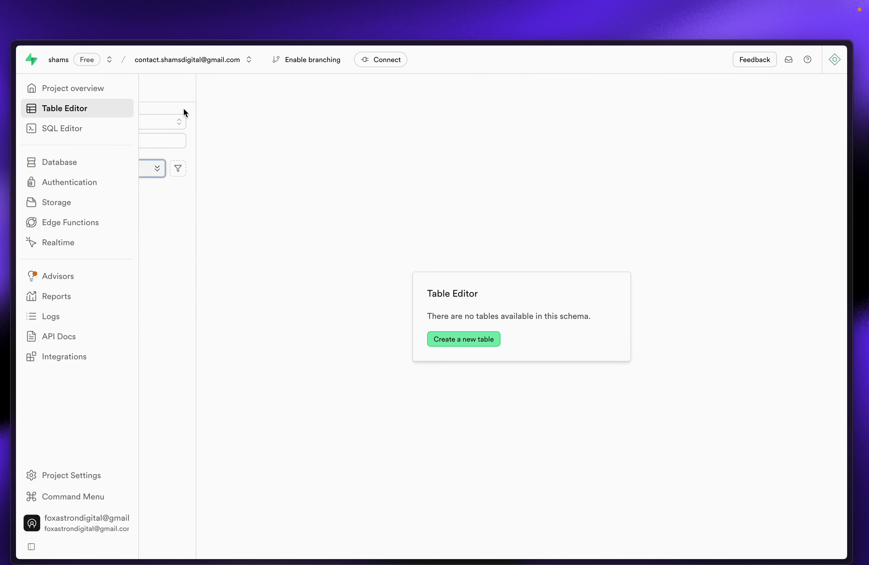
click(97, 198)
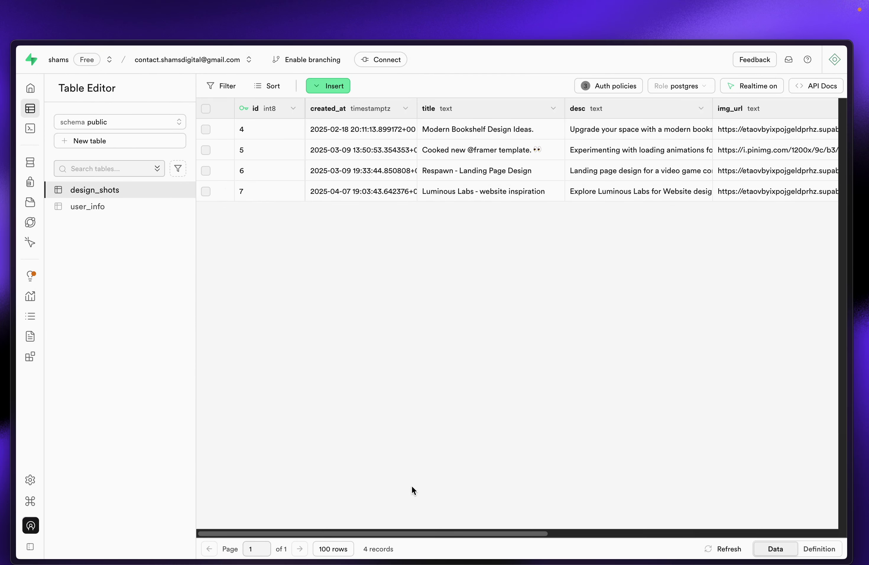
Step: Examine the comments JSON of the design_shots row with id 5, including the first entry's user ID and comment text
drag(422, 532, 716, 515)
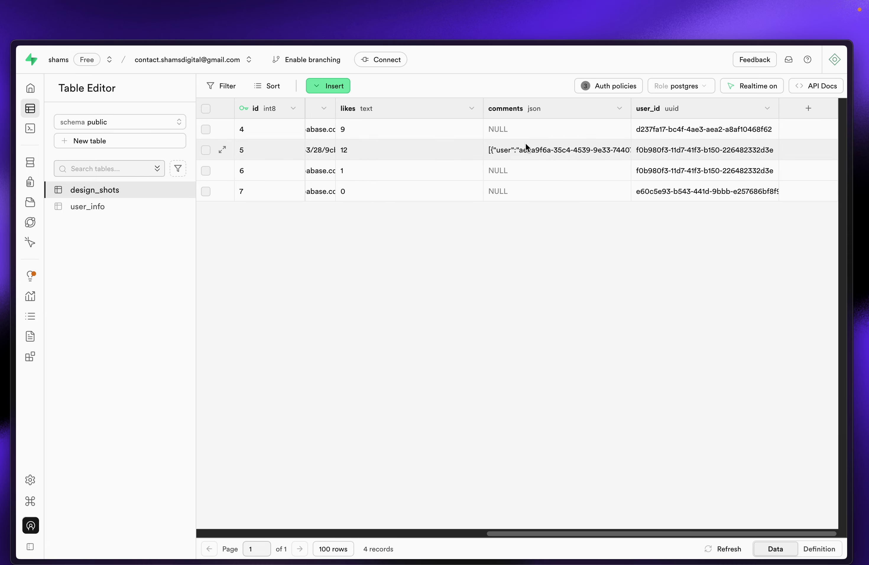
double_click(535, 148)
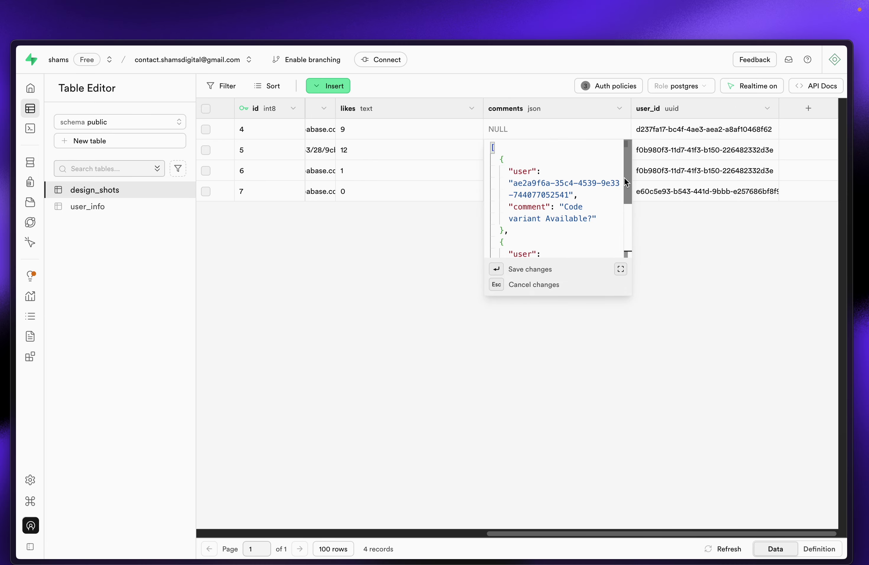
scroll(559, 191, down, 2)
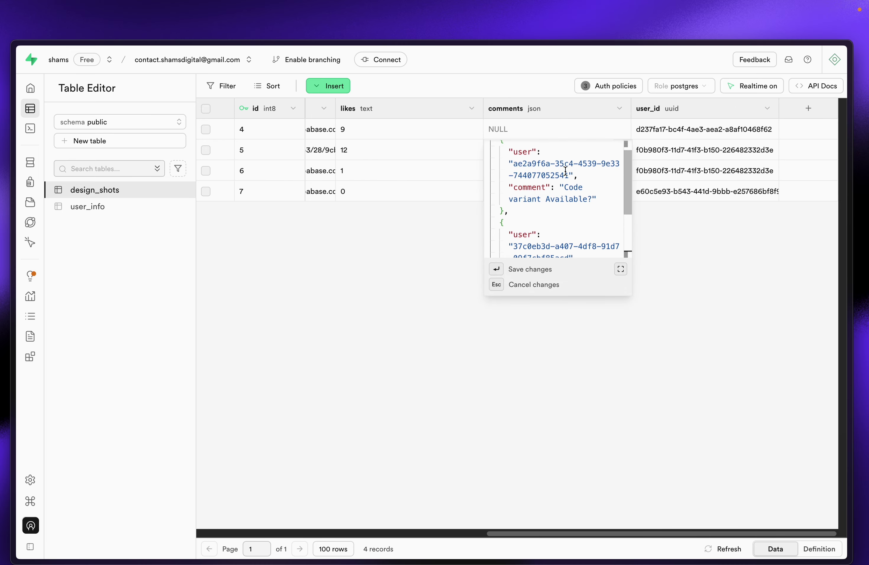
drag(514, 153, 575, 175)
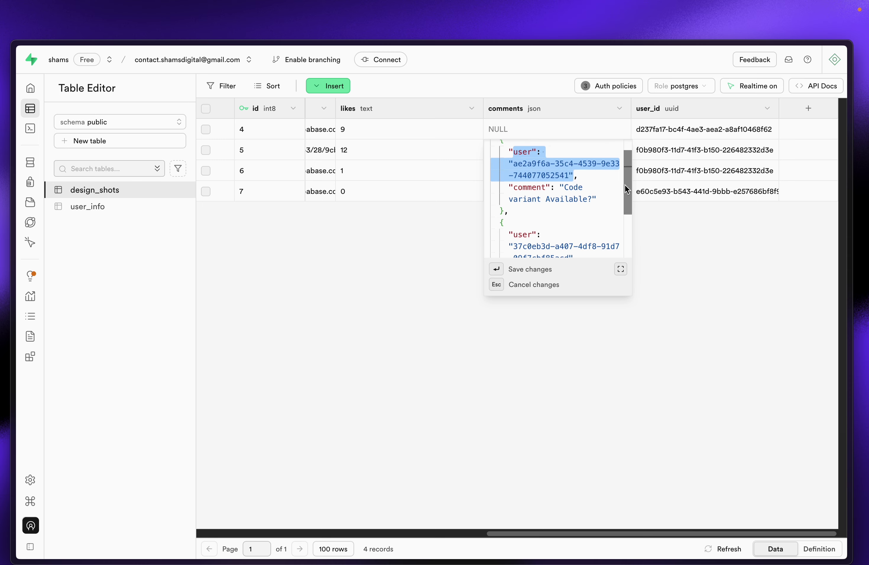
mouse_move(624, 185)
mouse_down()
mouse_move(626, 219)
mouse_move(627, 169)
mouse_up()
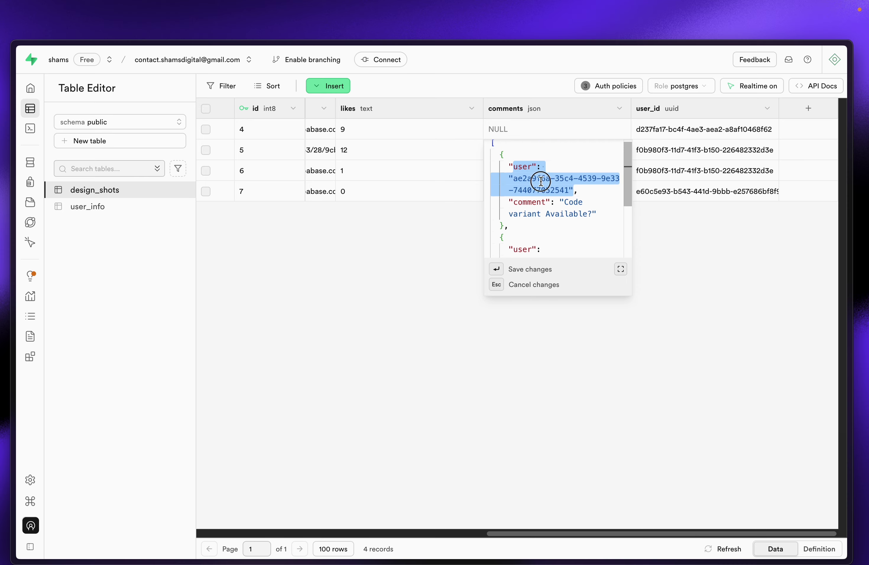
drag(514, 178, 567, 191)
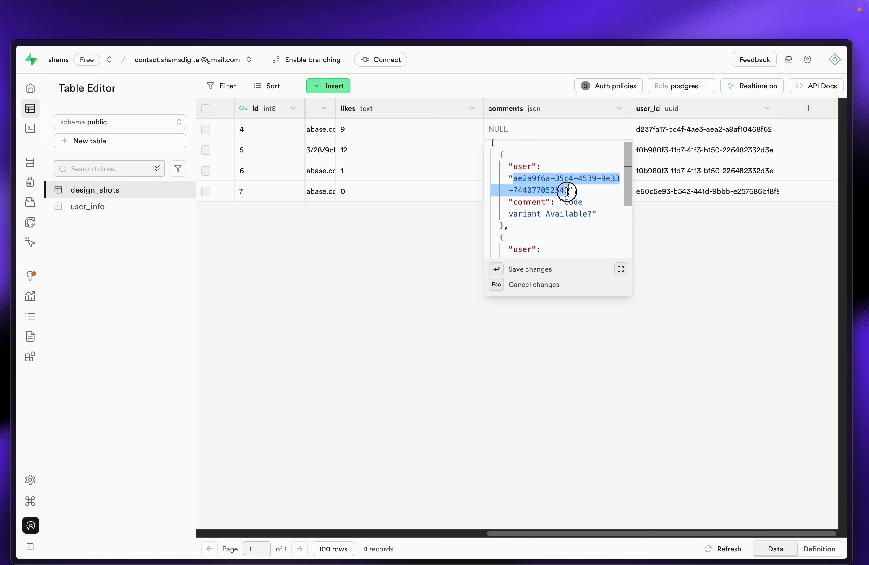
mouse_move(87, 219)
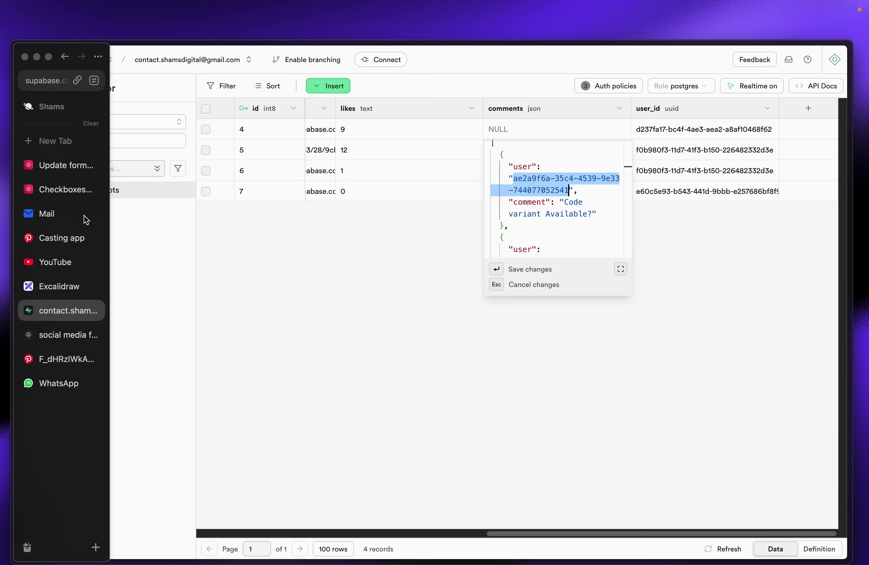
click(70, 334)
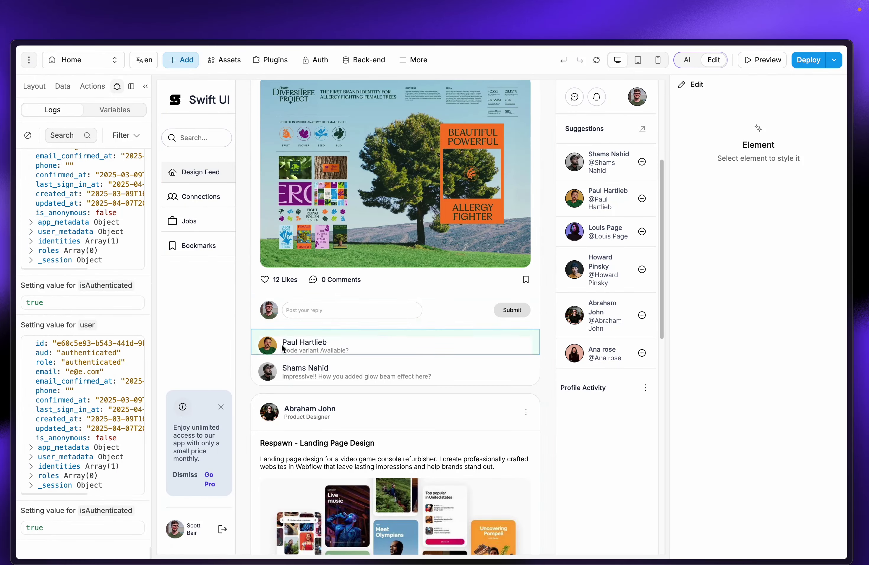
click(371, 346)
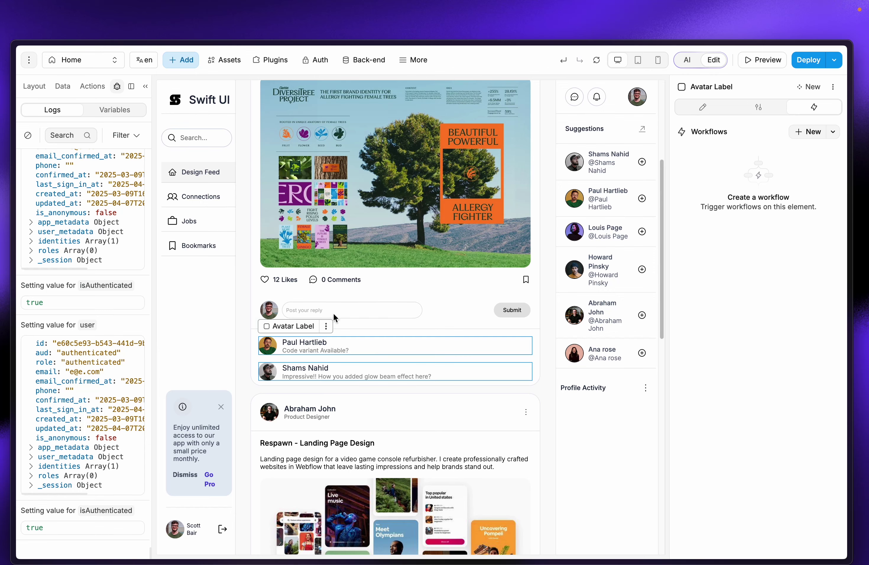
click(34, 86)
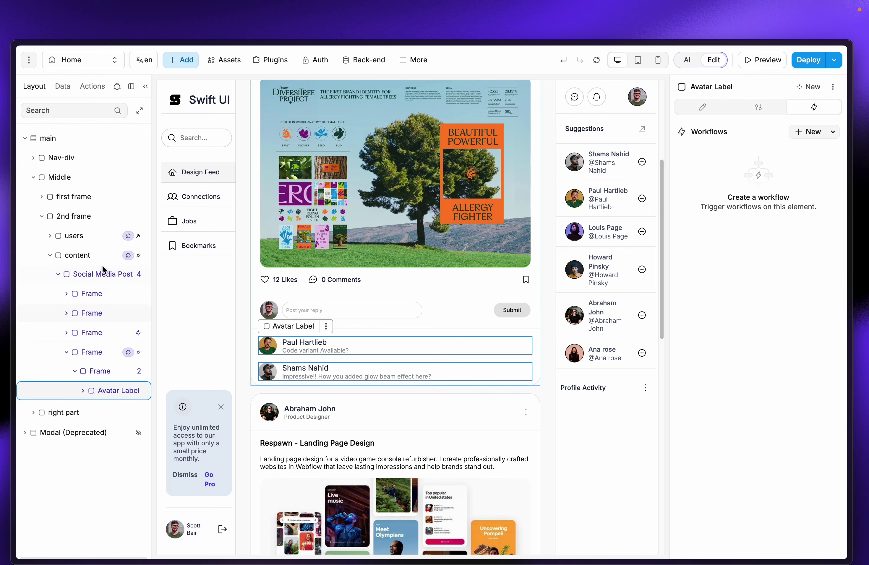
click(102, 274)
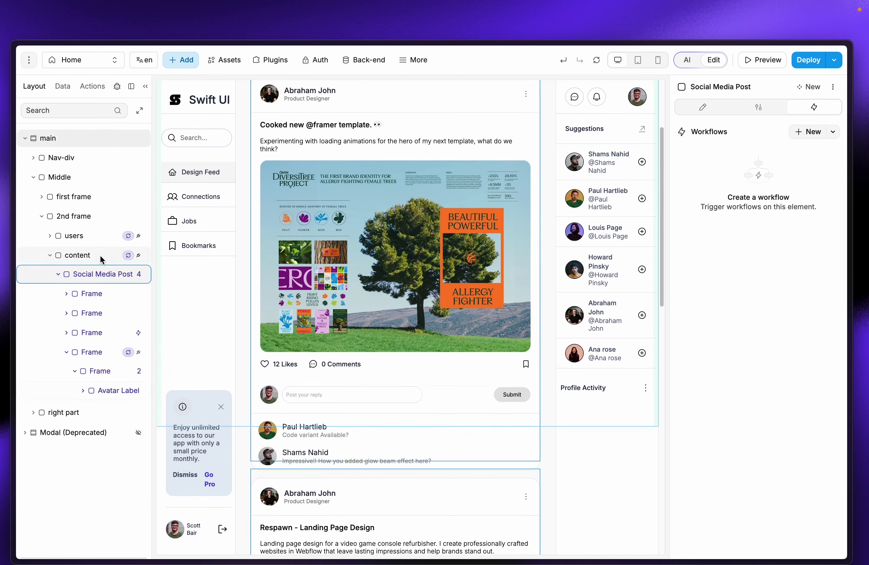
click(100, 255)
scroll(360, 491, down, 4)
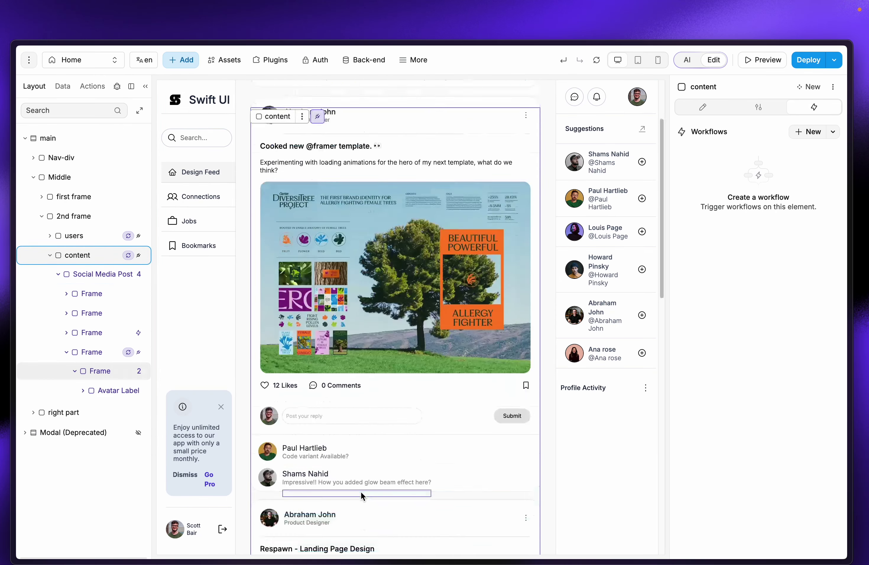
click(365, 361)
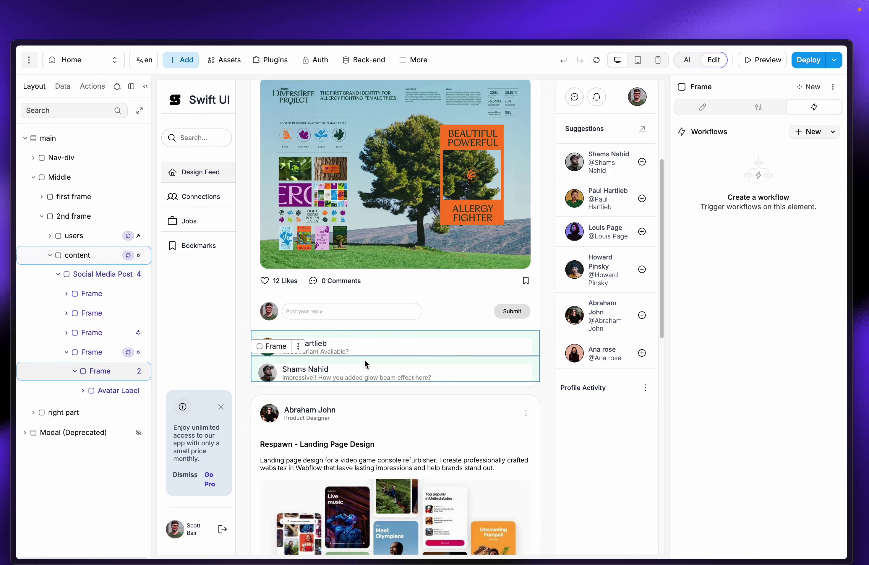
click(96, 354)
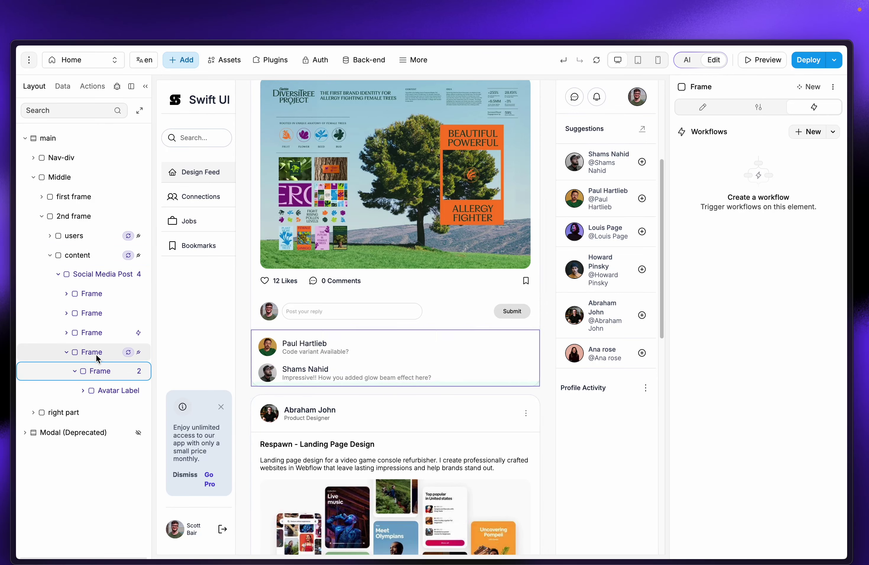
click(71, 354)
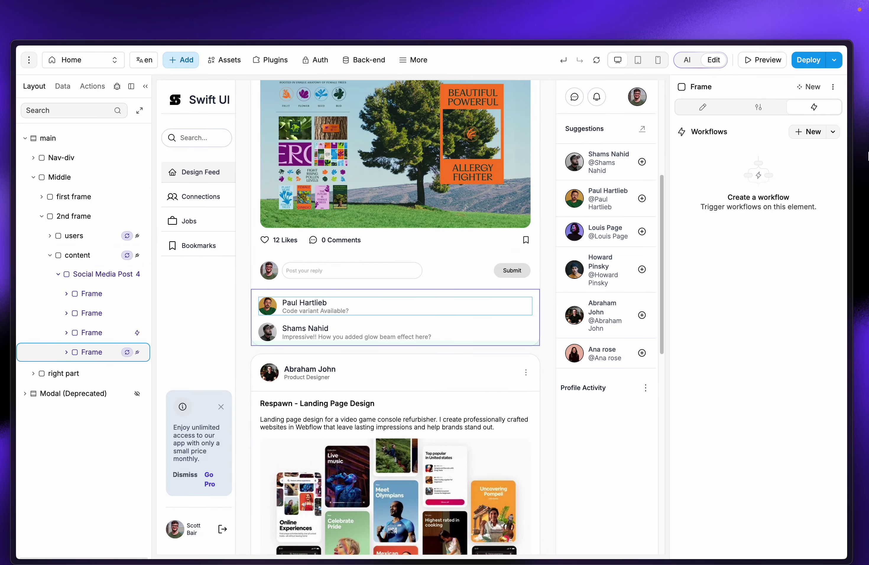
Step: Inspect the Items formula bound to the comments frame and the comments array in item.data, and close the formula
click(702, 106)
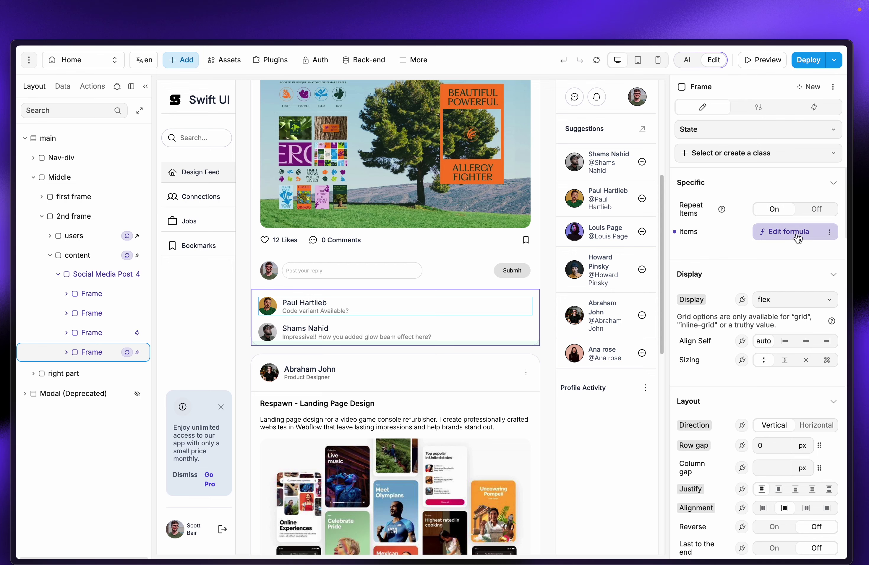
click(783, 238)
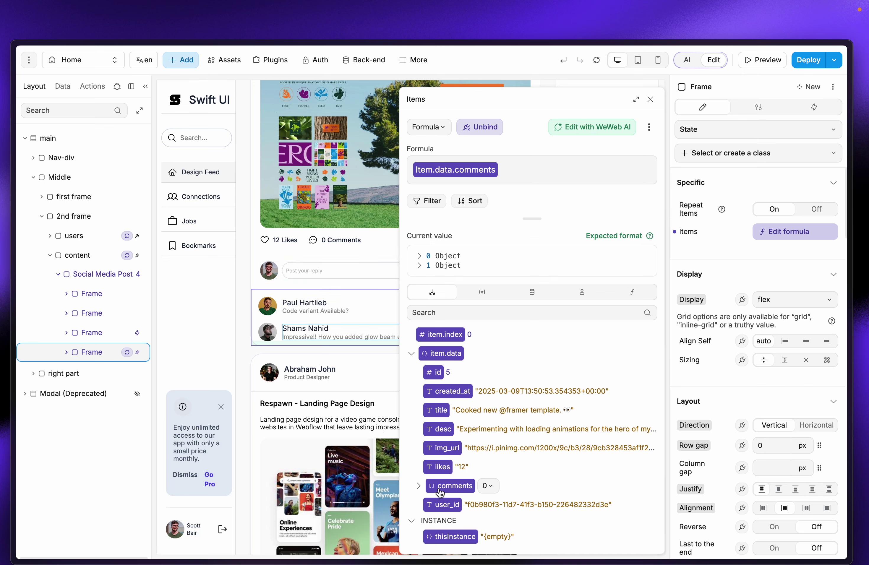
click(418, 487)
click(483, 492)
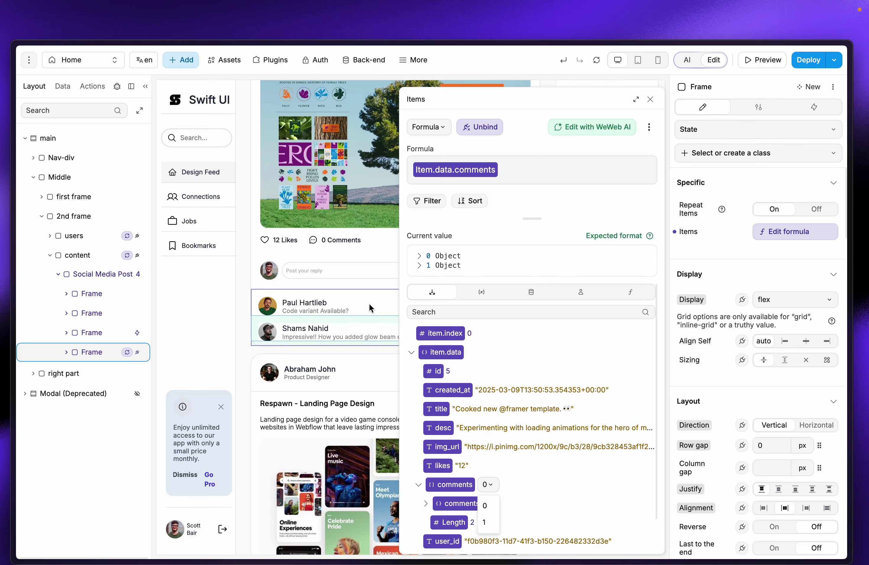
click(650, 99)
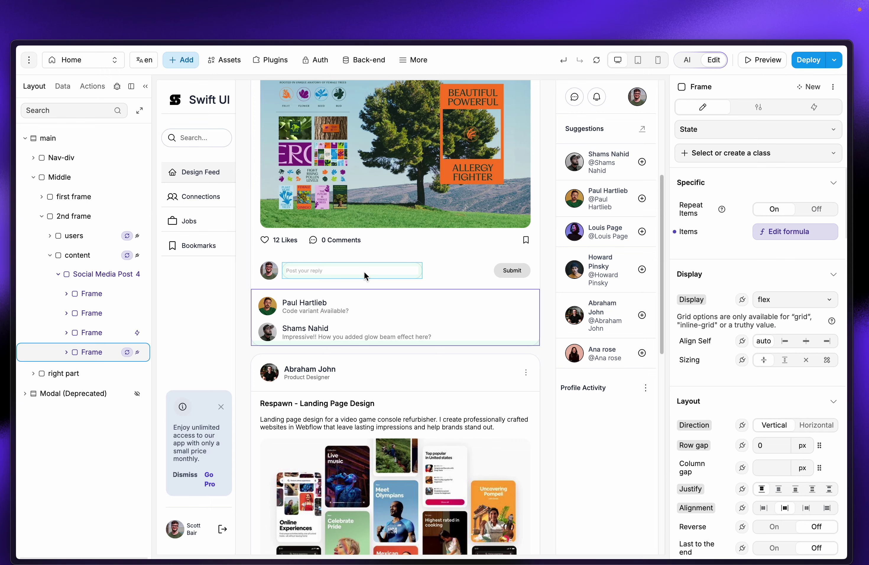
Step: Rename the frame containing the avatar, cmnt1 reply field and Submit button as "Comment form"
click(389, 269)
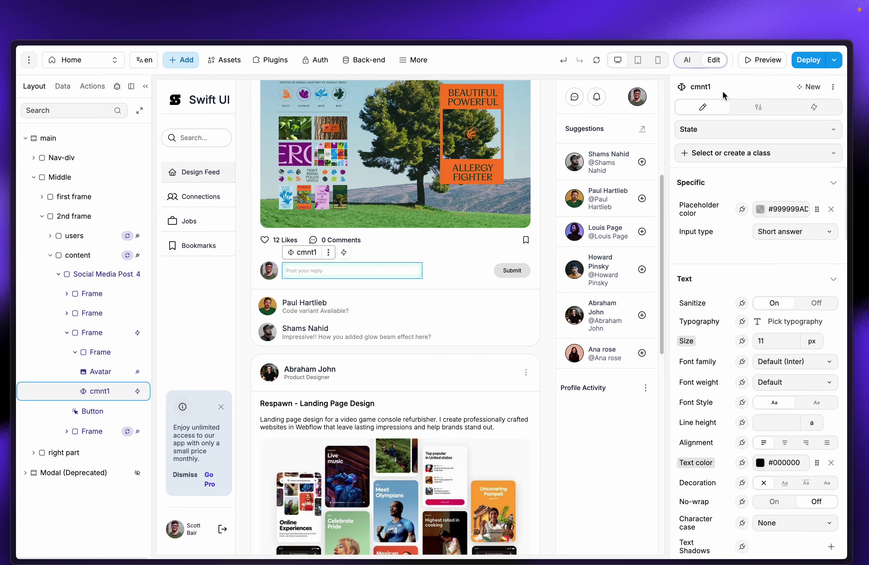
click(465, 279)
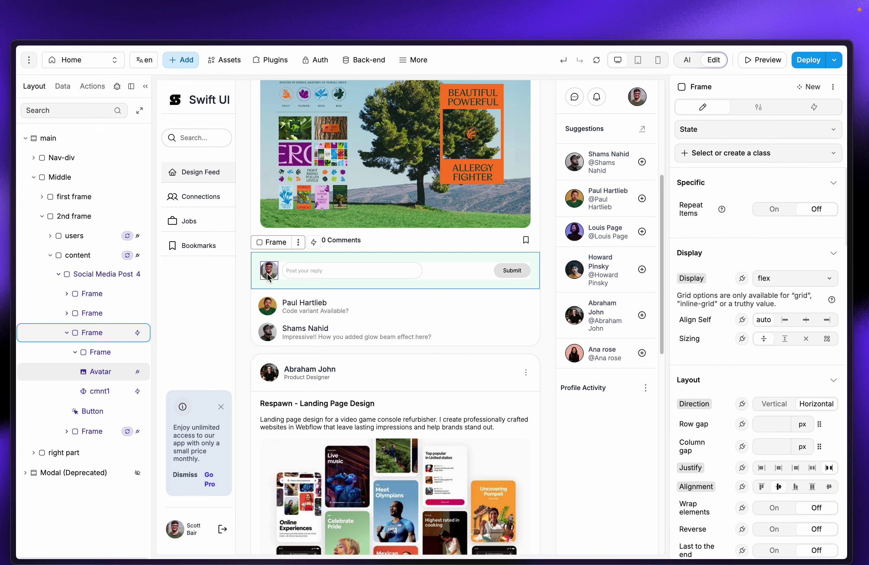
double_click(89, 332)
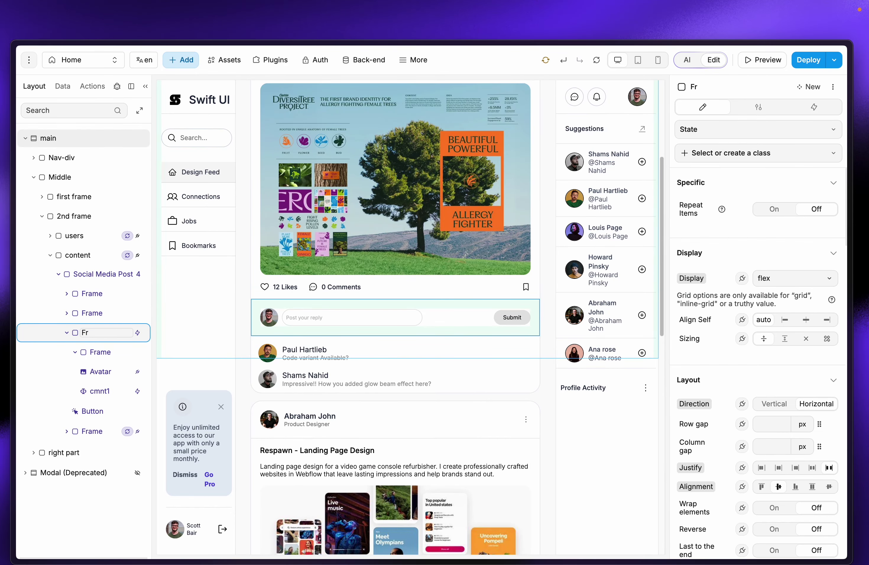
text(Flexbox)
key(ctrl+a)
text(Comm)
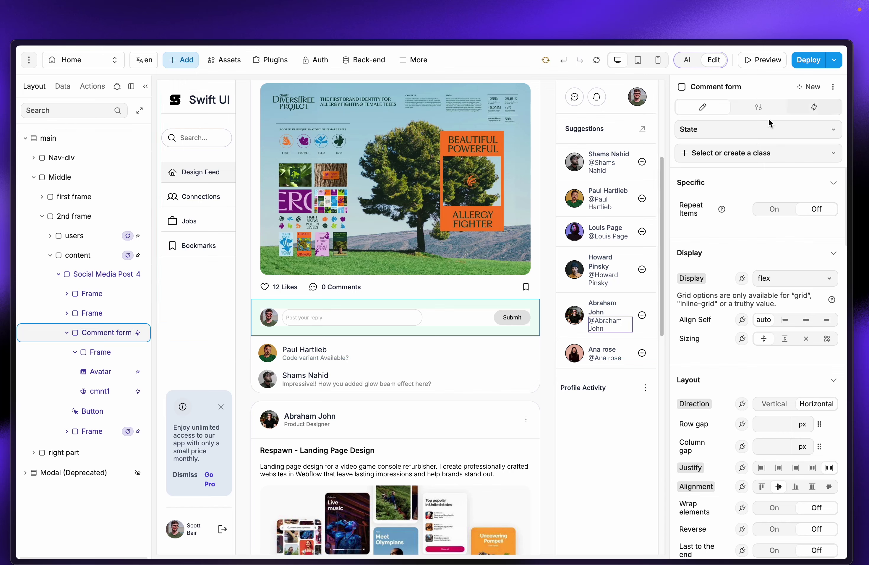
Step: Open the Comment form's On click workflow and inspect the user_id variable's formula and the Supabase Auth user fields
click(819, 110)
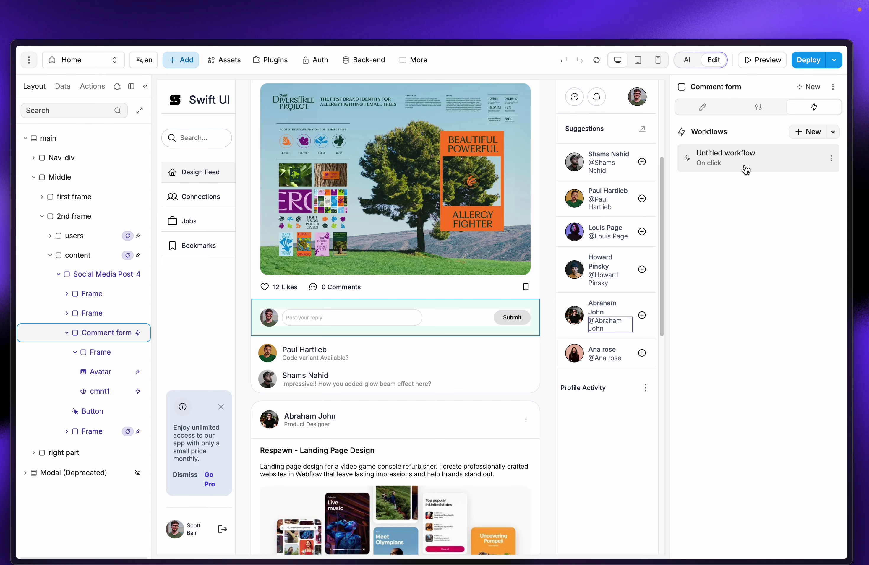
click(733, 165)
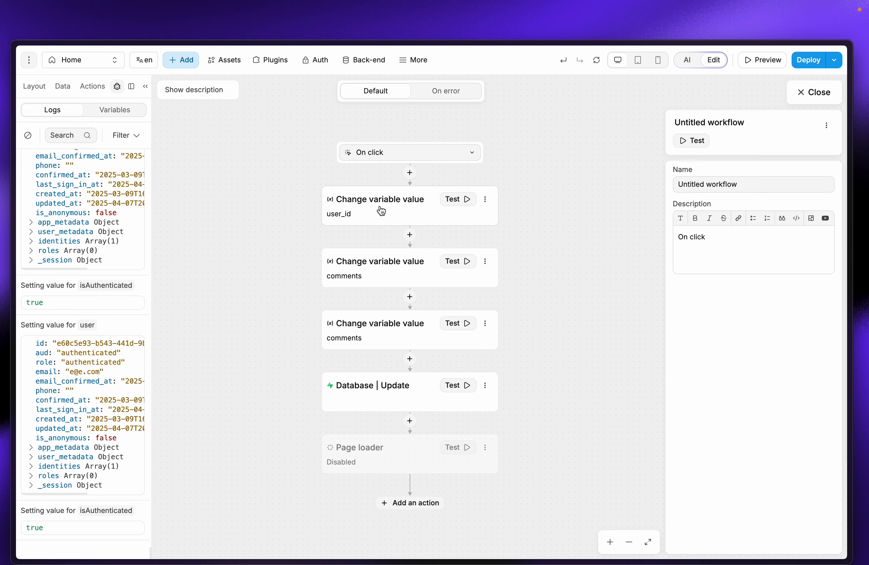
click(395, 218)
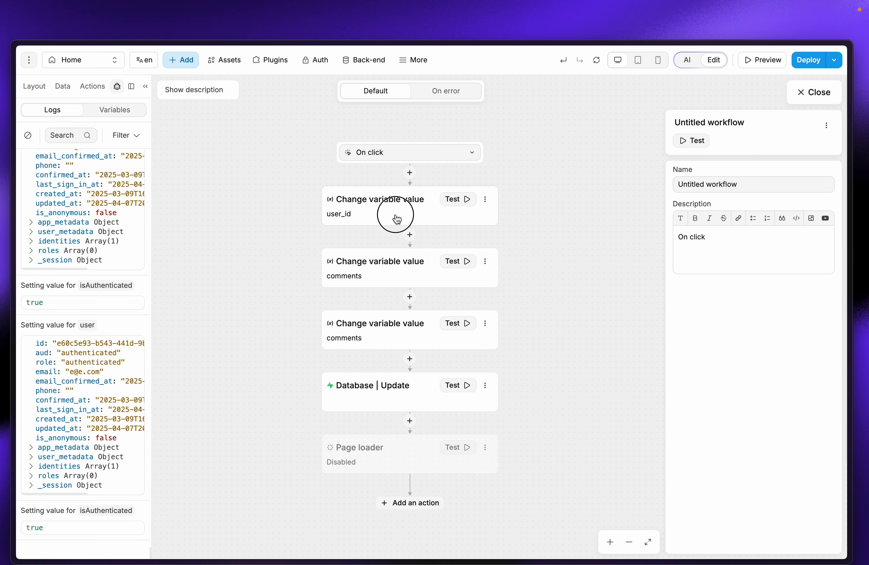
click(706, 313)
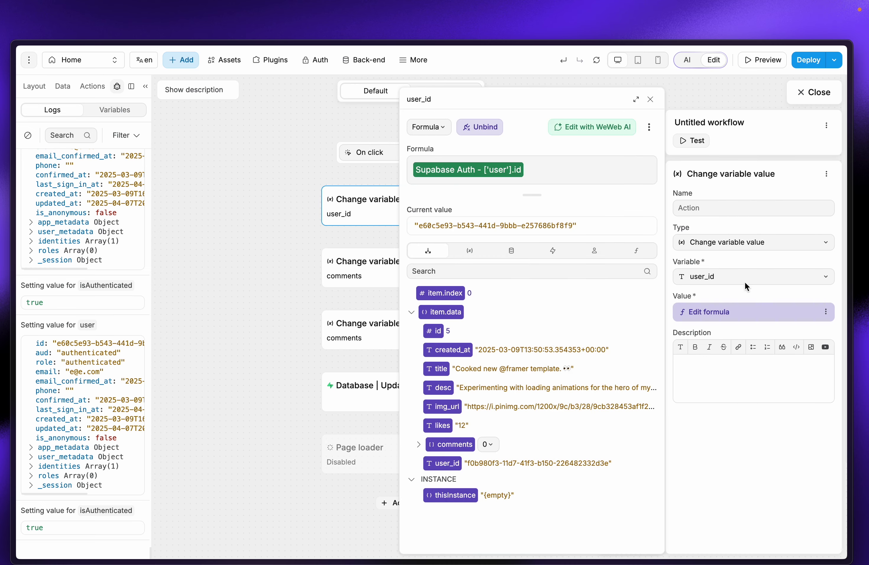
click(593, 253)
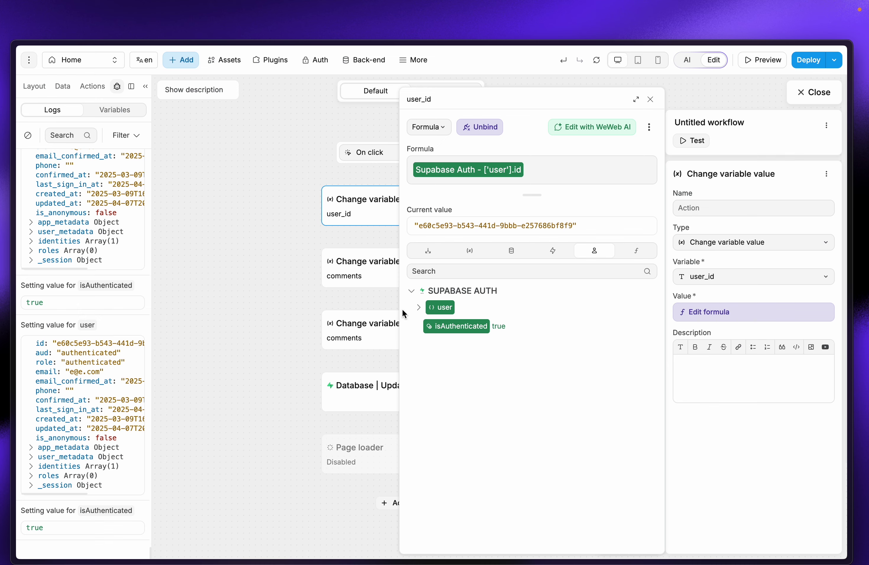
click(418, 307)
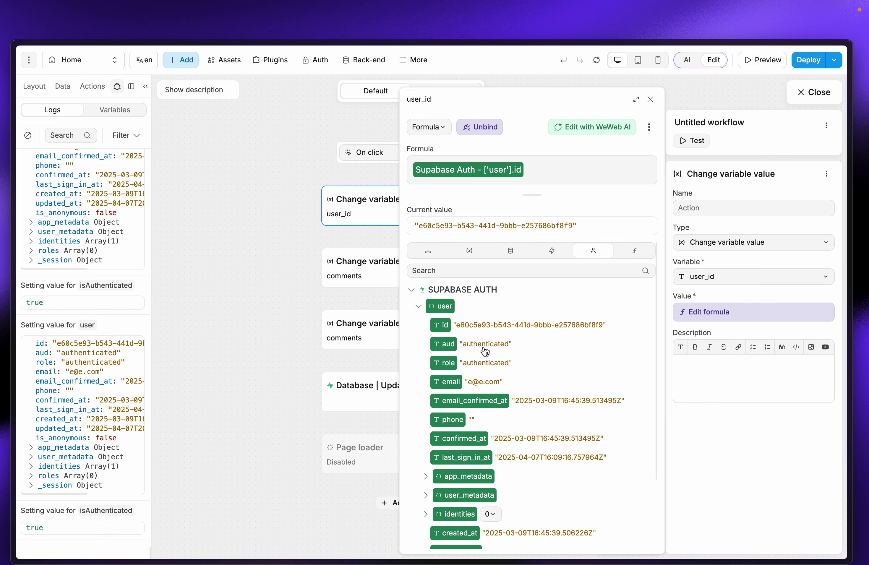
Step: Compare the post's item.data with the Supabase Auth data in the user_id formula, and close the formula and workflow
click(428, 251)
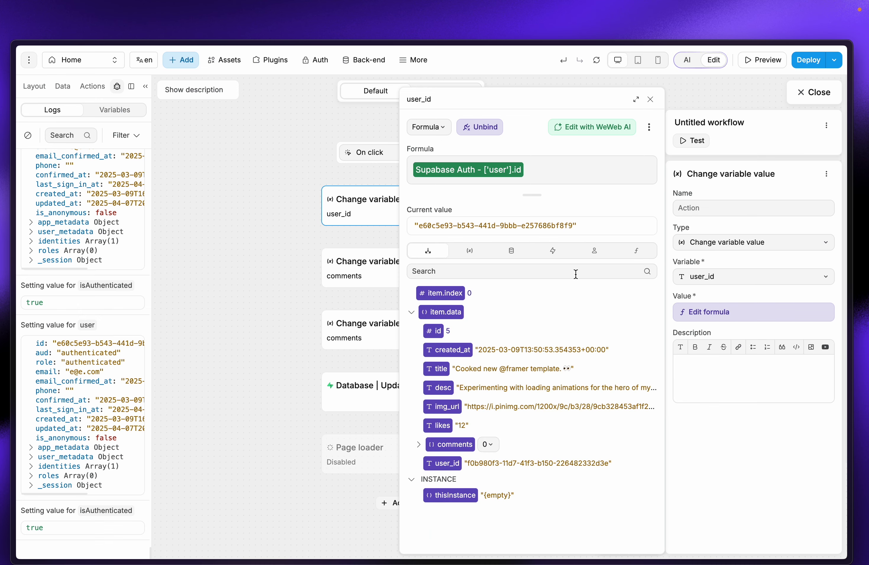
click(595, 251)
click(440, 254)
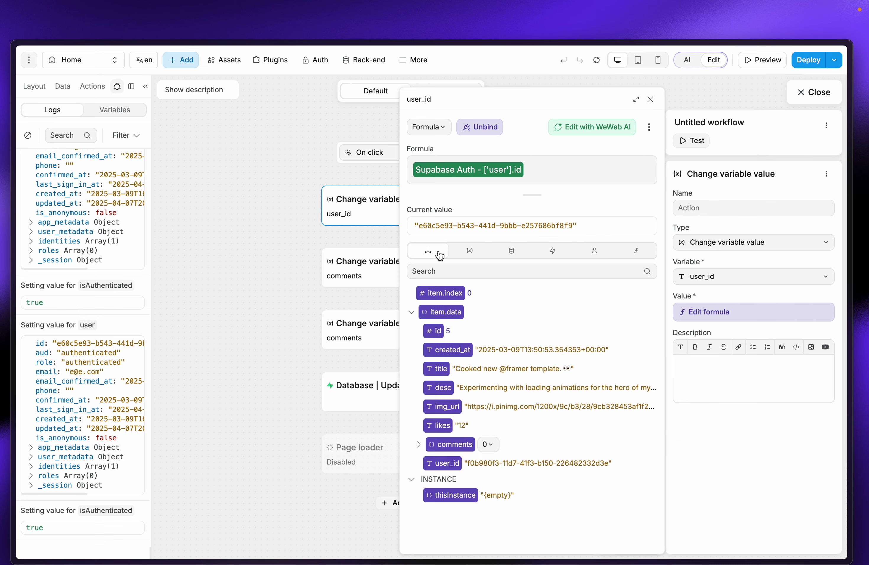
click(589, 257)
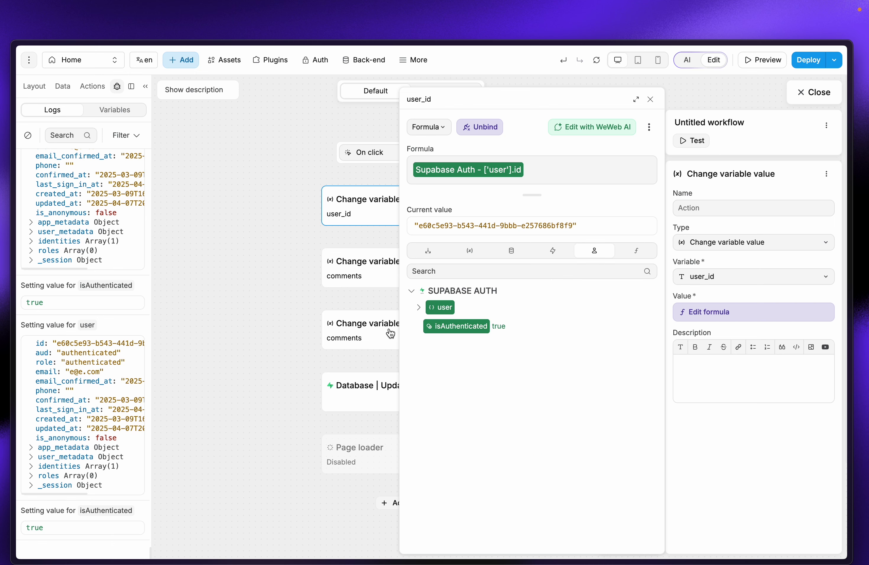
click(428, 250)
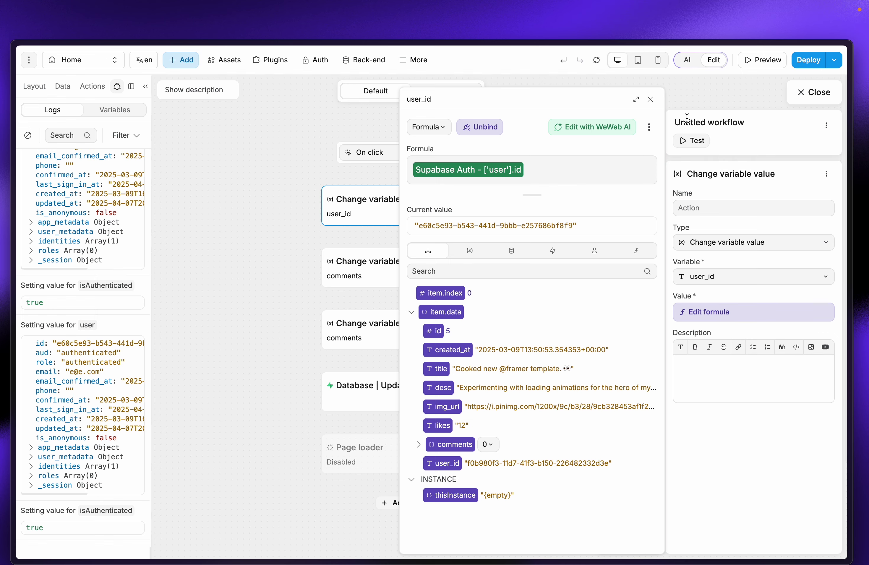
click(651, 99)
click(795, 96)
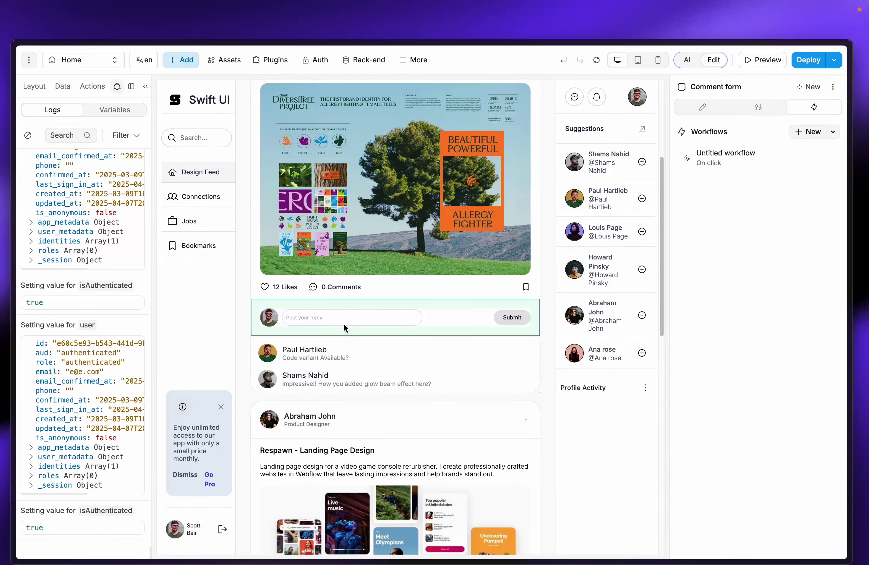
Step: Open the Comment form's On click workflow, review the user_id formula against the Supabase Auth user fields and item.data, and close the formula
click(741, 163)
click(452, 216)
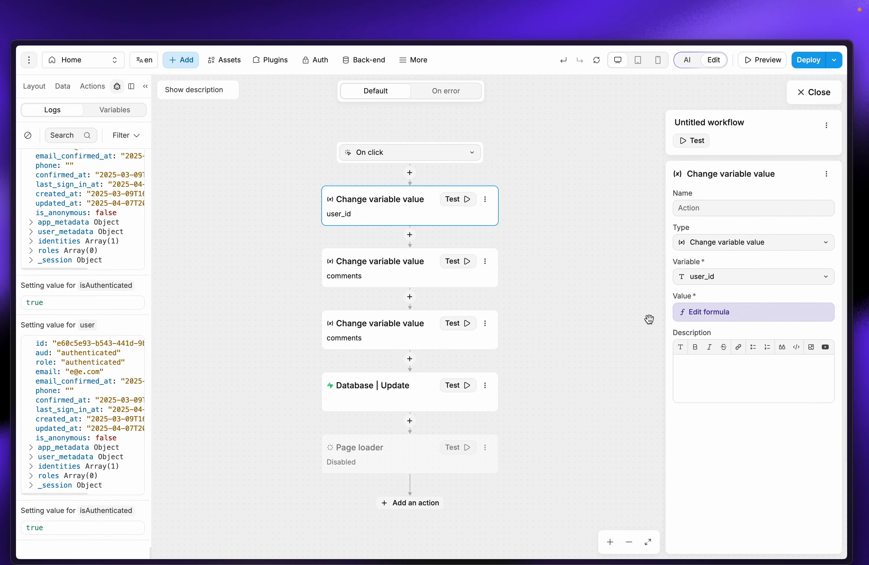
click(731, 321)
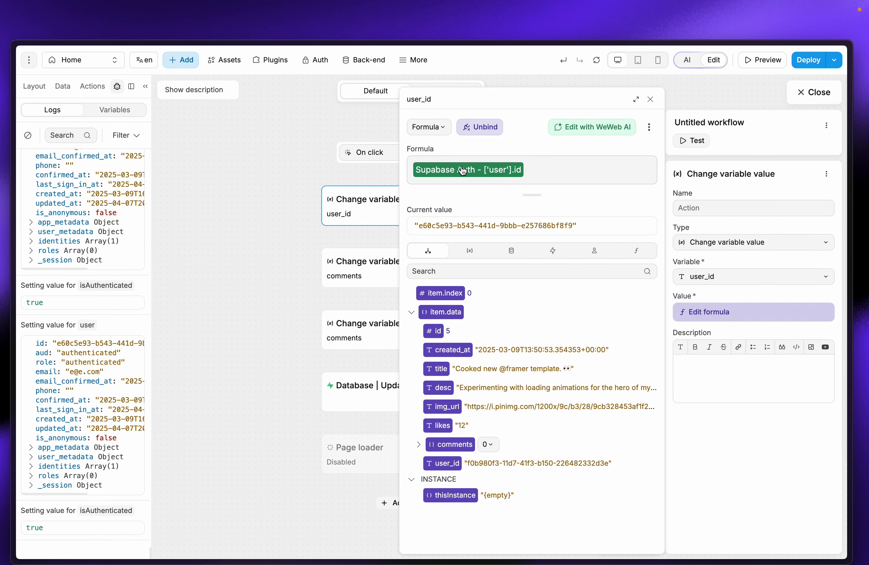
click(595, 251)
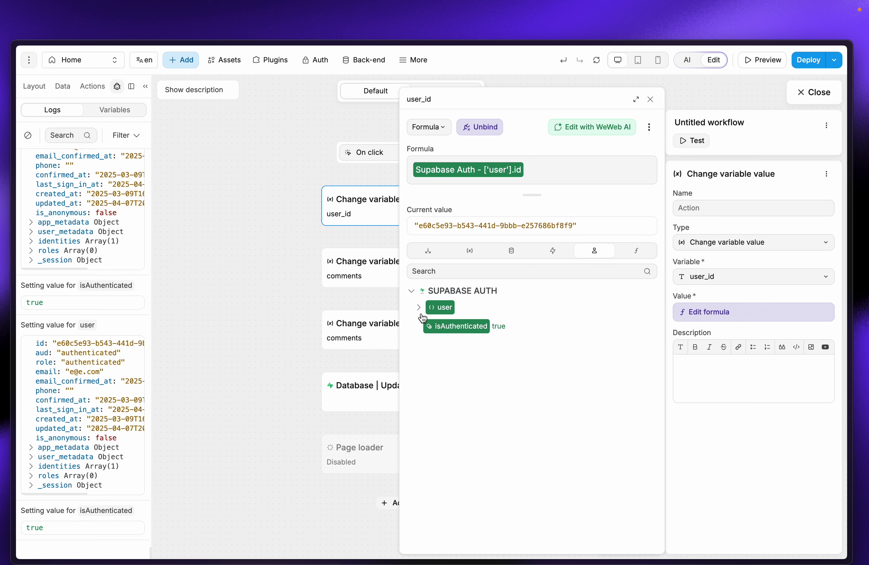
click(418, 308)
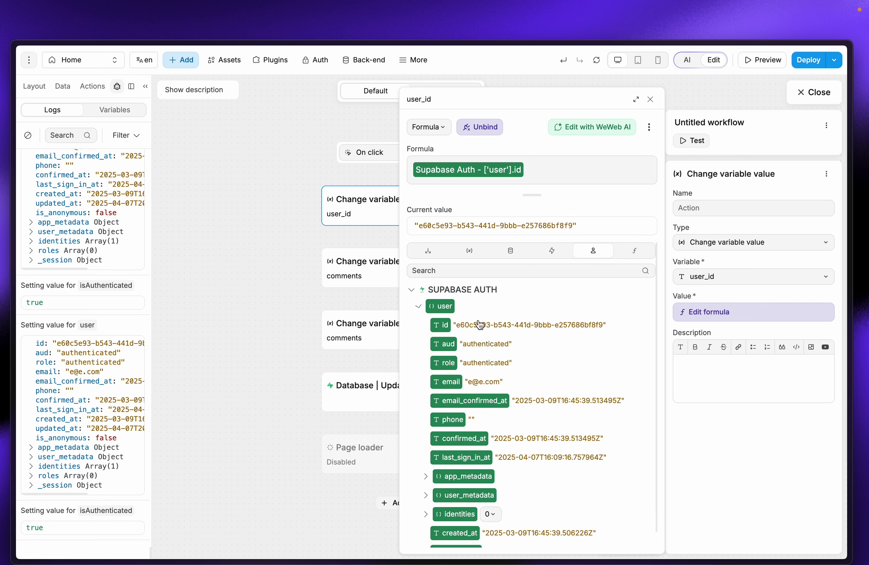
click(428, 251)
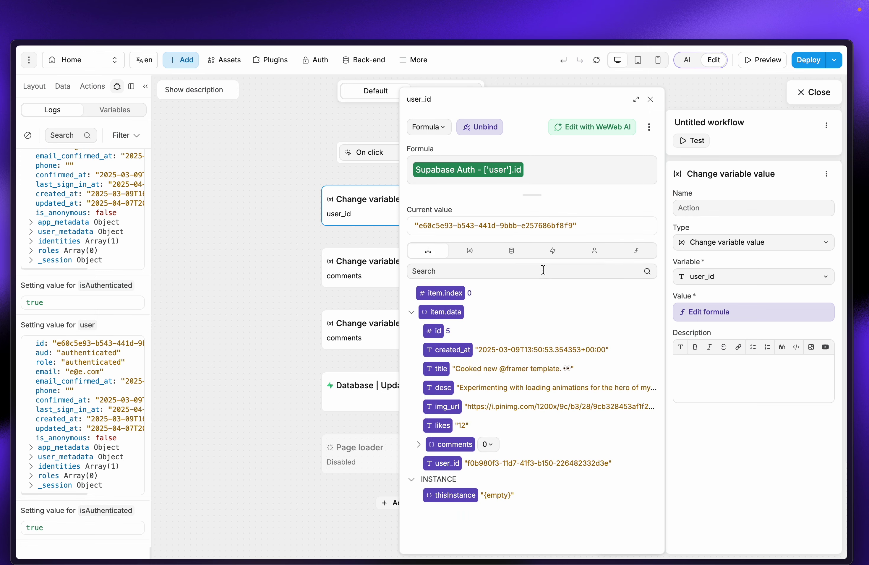
click(651, 99)
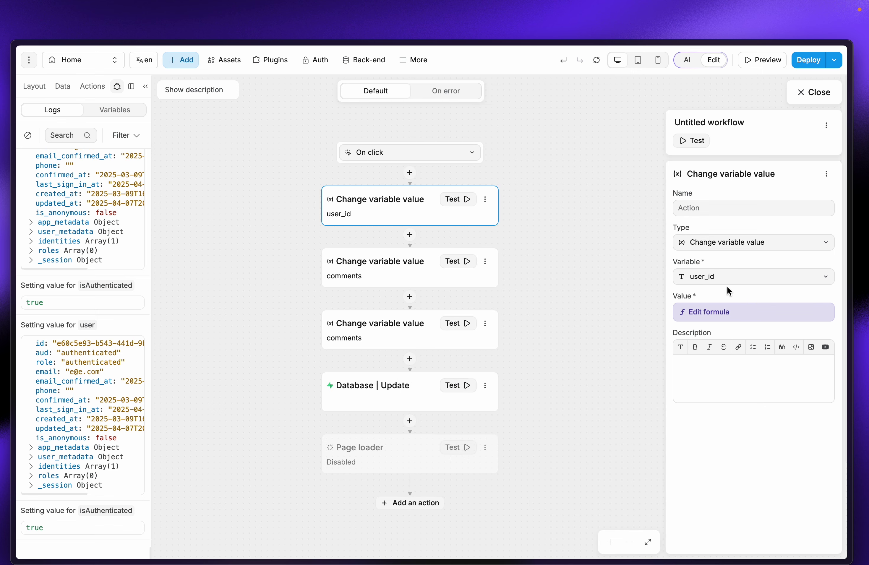
Step: Create a text variable named user_ and delete it
click(62, 86)
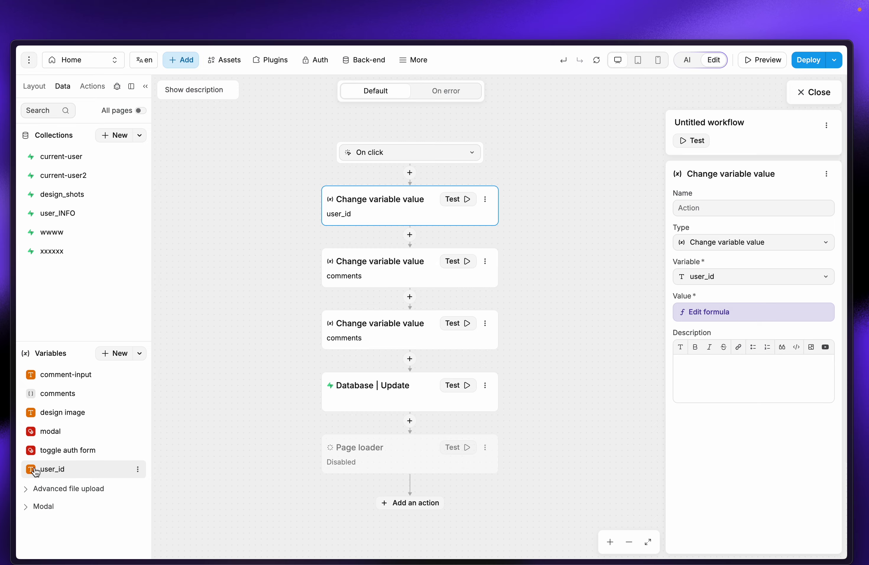
click(113, 353)
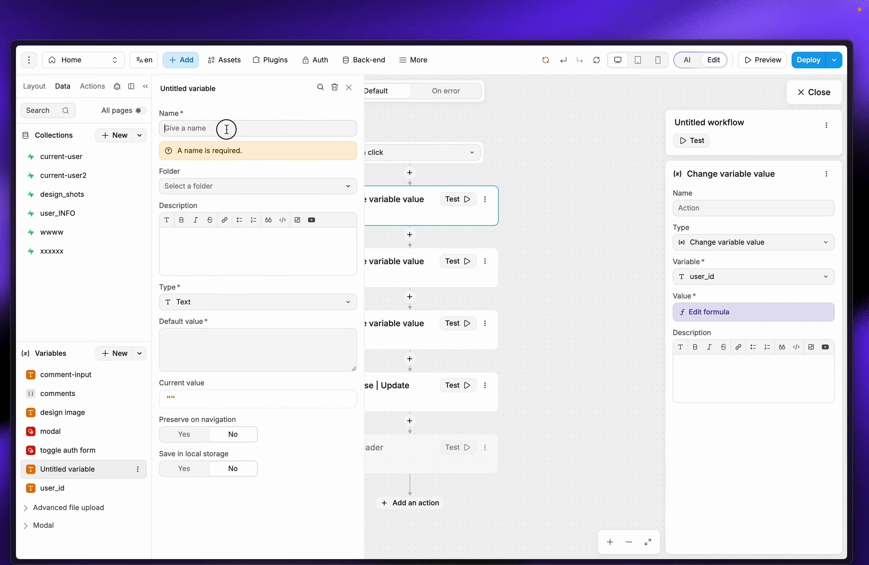
text(user_)
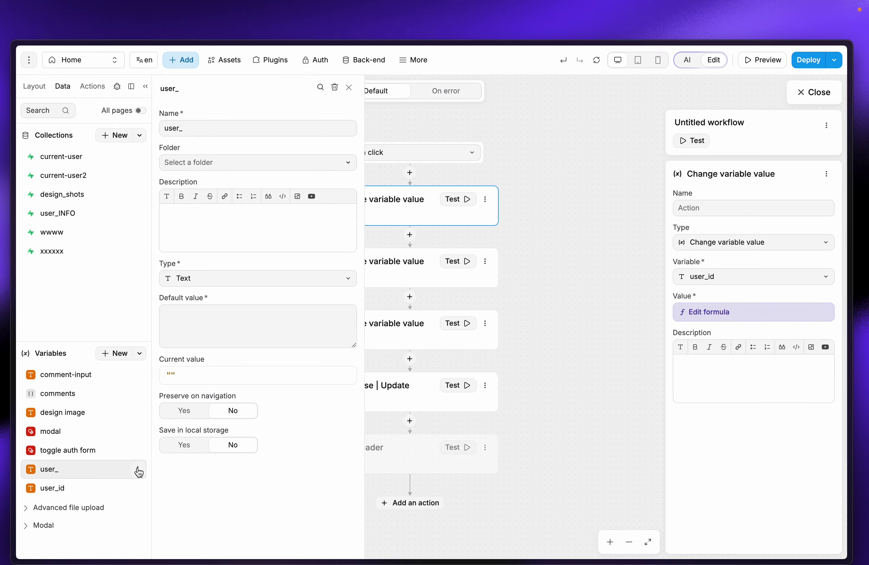
click(138, 470)
click(157, 448)
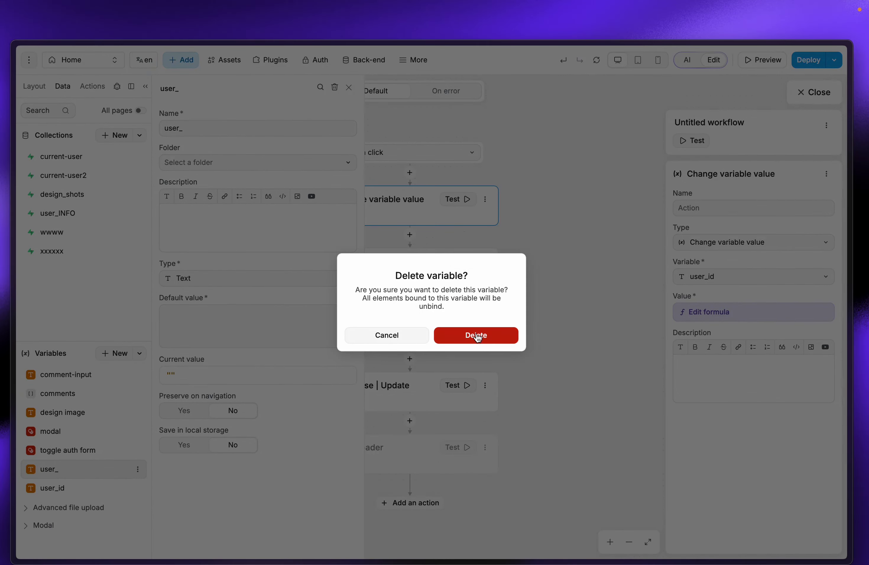
click(477, 336)
Step: Inspect the user_id variable's settings, the comments action set to Replace all items, and the comments variable's type options
click(36, 469)
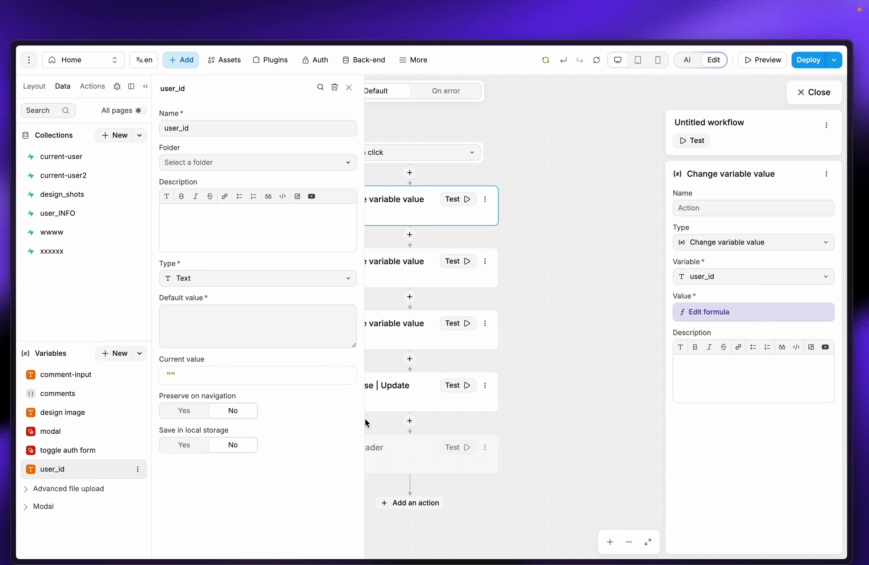
click(396, 270)
click(404, 270)
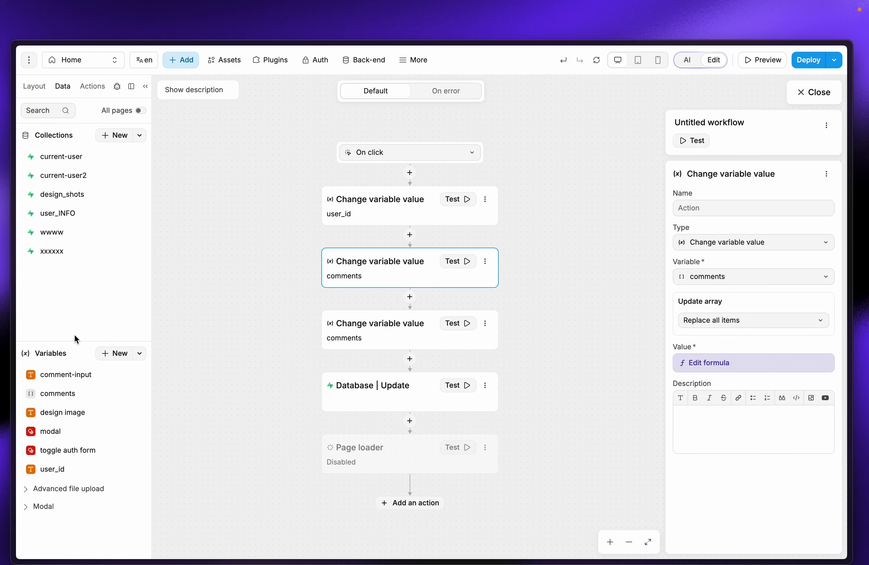
click(71, 398)
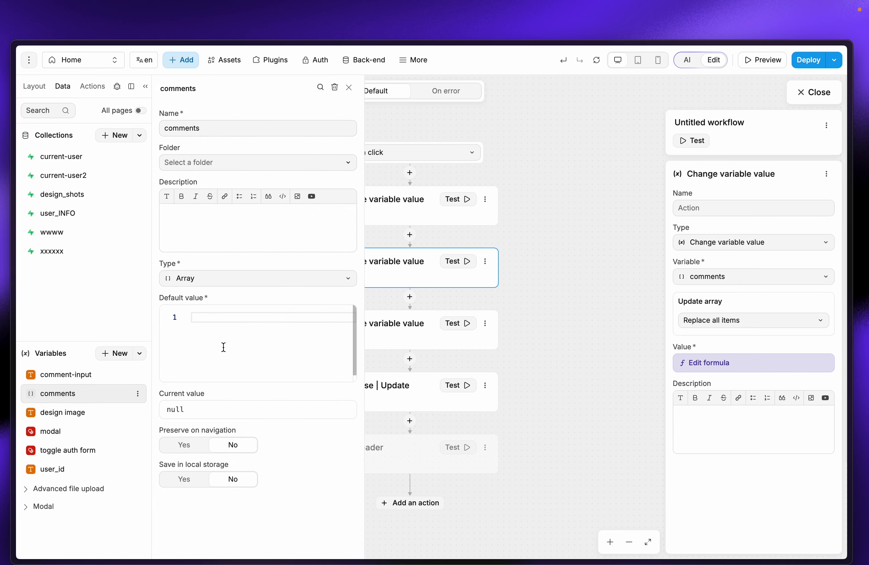
click(236, 286)
Step: Switch to Supabase and expand the comments JSON of the design_shots row with id 5 in the full editor
mouse_move(2, 231)
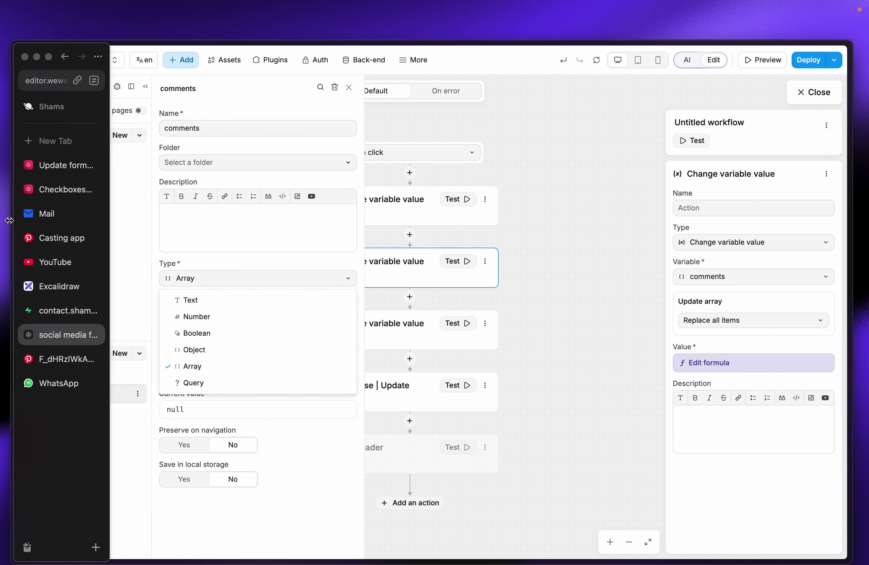
click(59, 314)
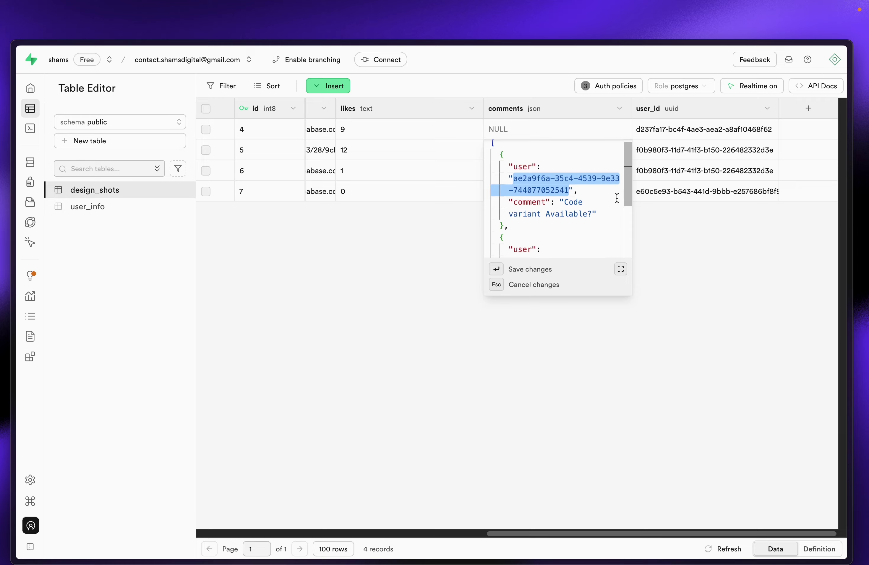
drag(494, 150, 561, 254)
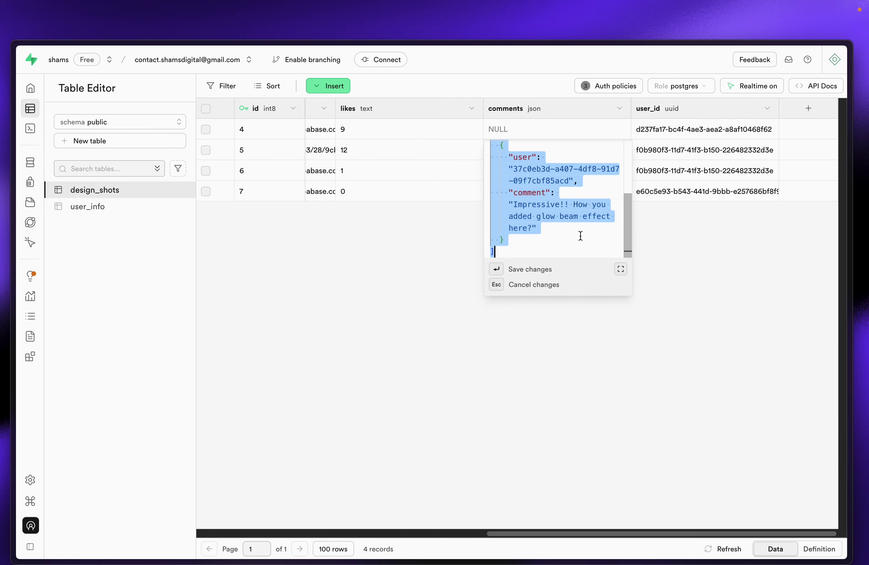
click(620, 269)
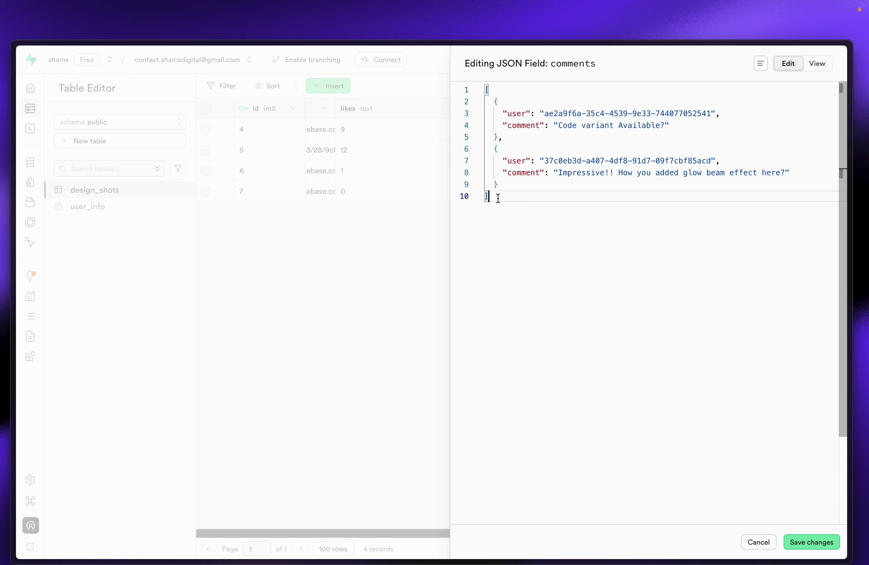
Step: Examine the enclosing array brackets and the user and comment fields of both objects in the comments JSON
click(488, 89)
click(491, 194)
click(498, 150)
drag(496, 103, 498, 186)
drag(499, 103, 499, 137)
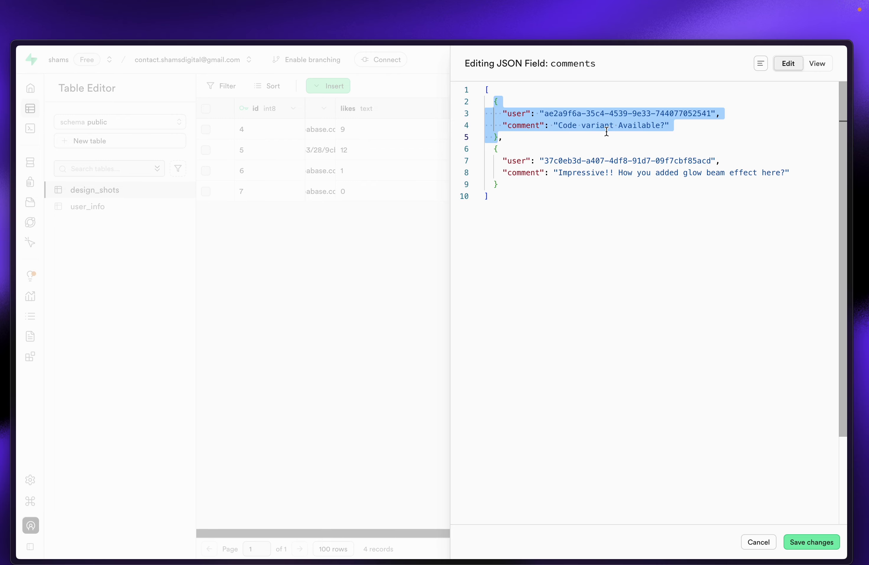
click(544, 171)
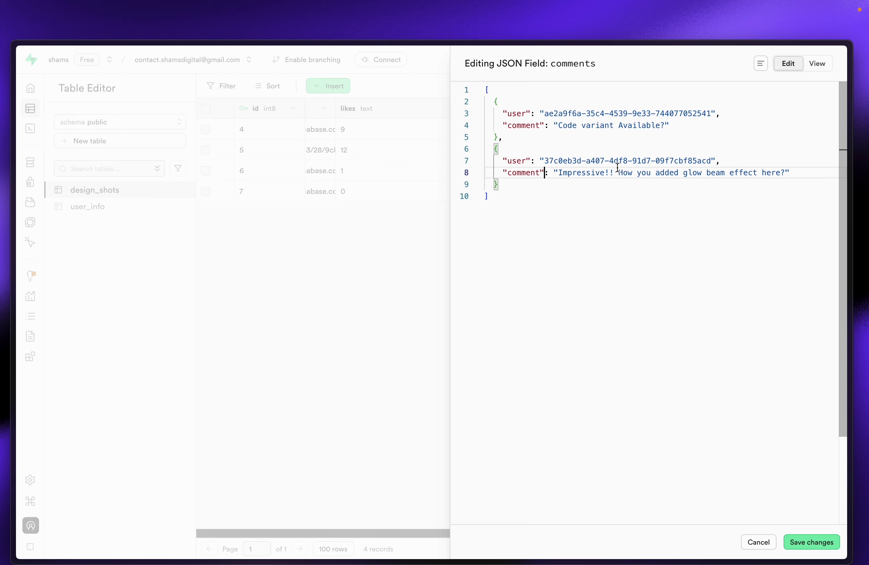
drag(544, 162, 711, 161)
drag(557, 173, 518, 193)
click(518, 193)
click(511, 186)
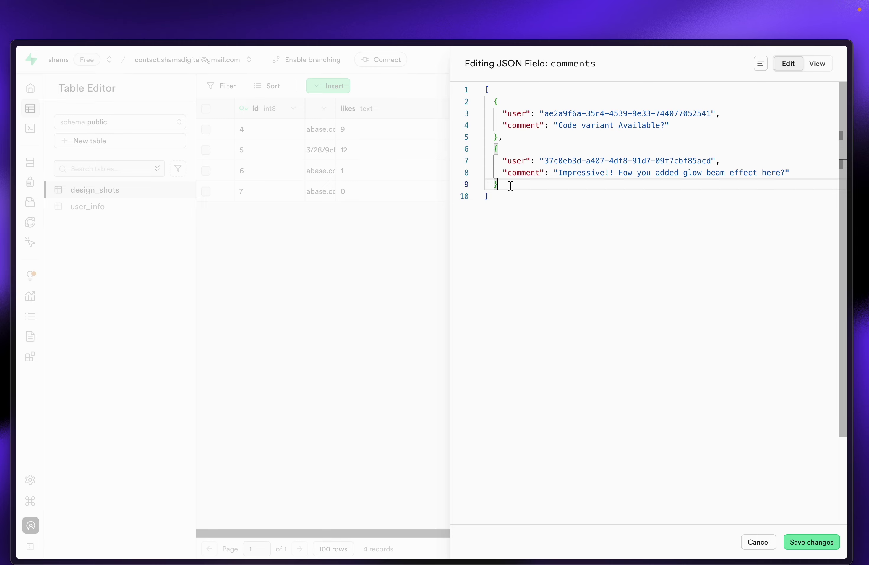
Step: Try a separating comma after the second comment object, remove it, and close the comments JSON editor
text(,)
drag(493, 149, 499, 186)
click(530, 188)
key(BackSpace)
click(360, 377)
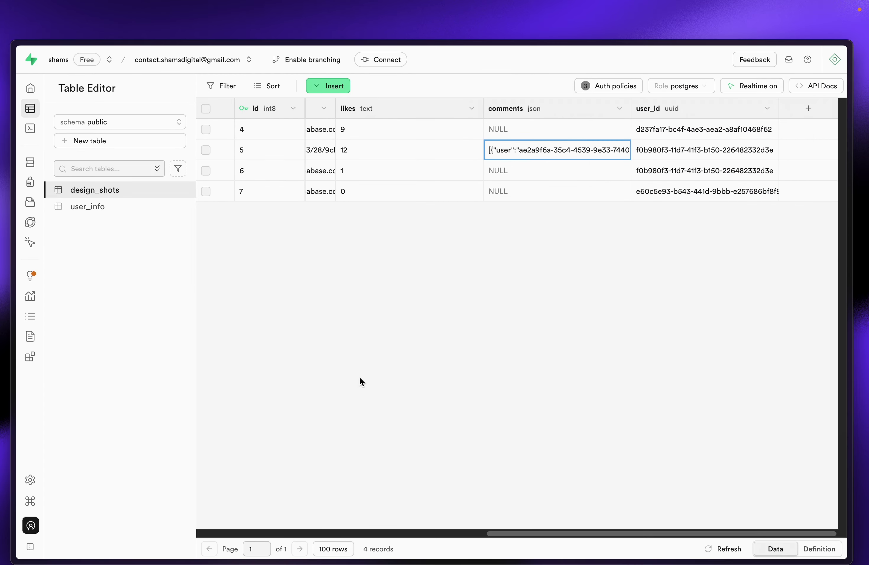
Step: Switch to Excalidraw and activate the freehand Draw tool for sketching in the empty canvas area below the tables
mouse_move(19, 230)
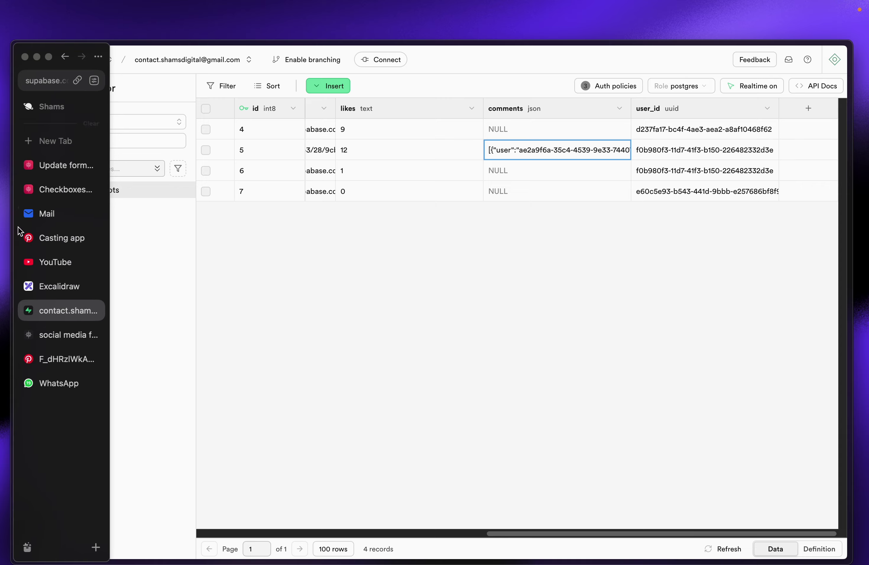
click(59, 289)
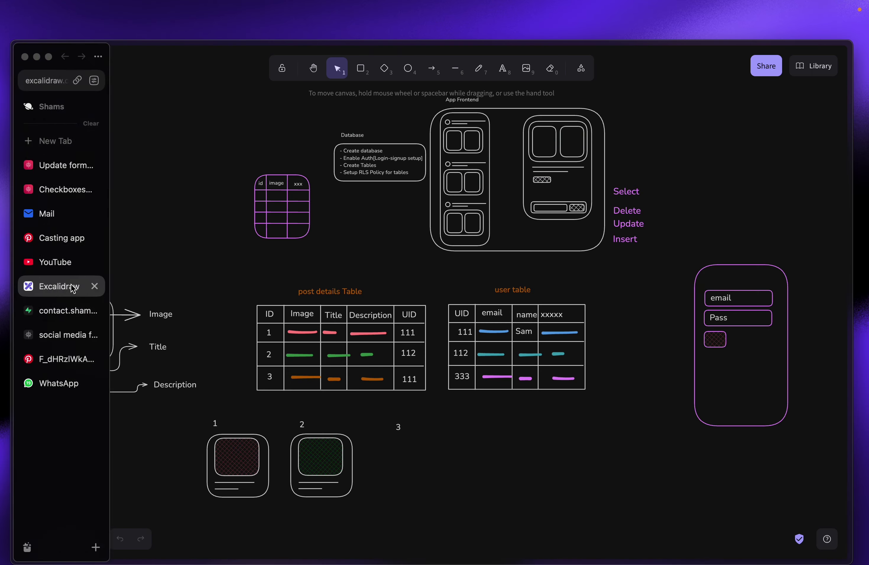
scroll(509, 447, down, 3)
click(479, 68)
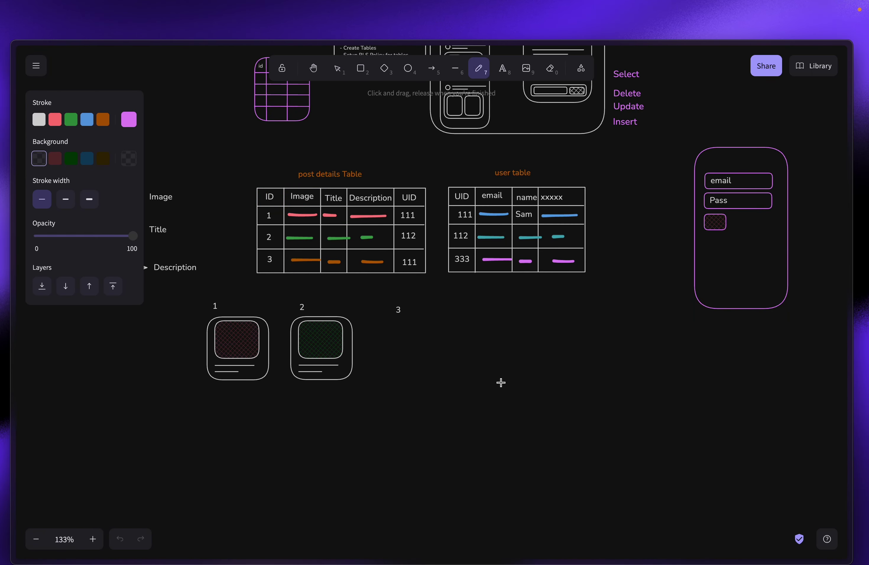
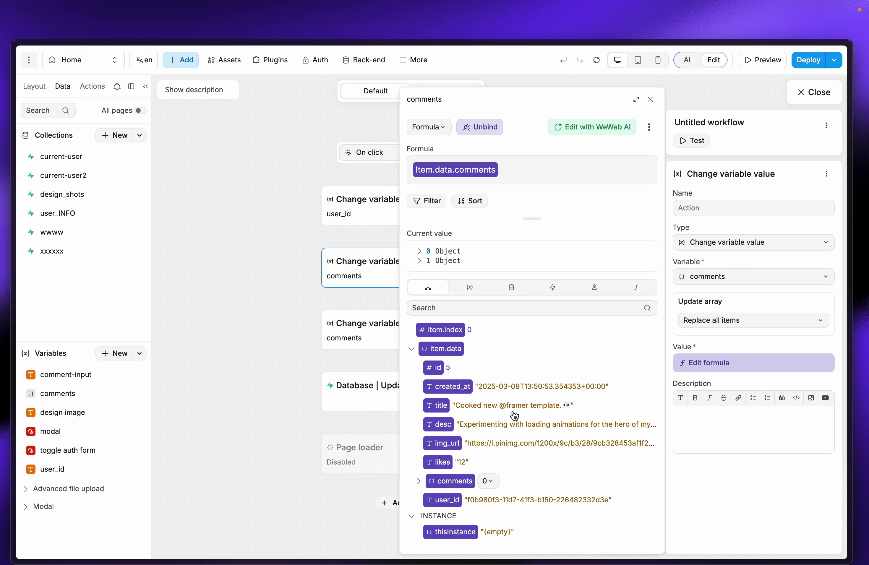
Step: Inspect the prepend and createObject formula of the comments action set to Insert at start, and close the formula
click(368, 333)
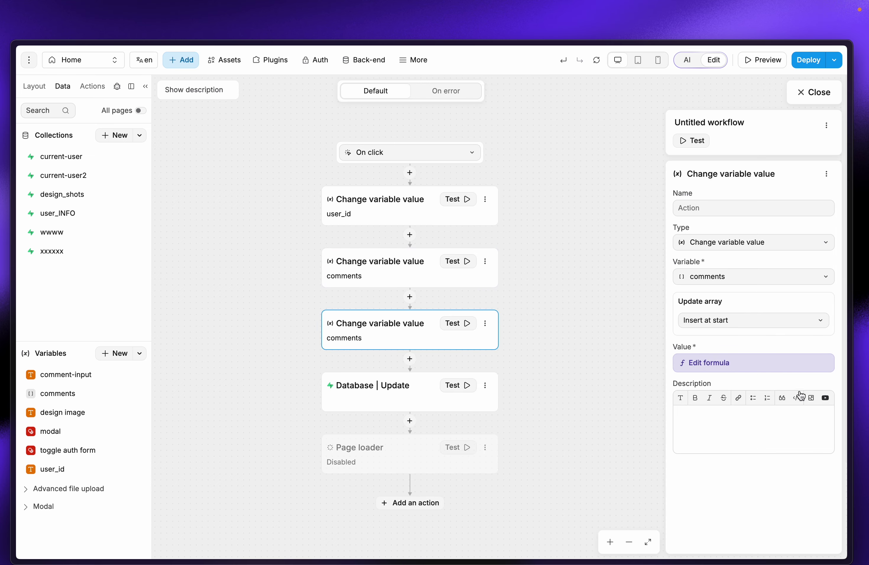
click(747, 369)
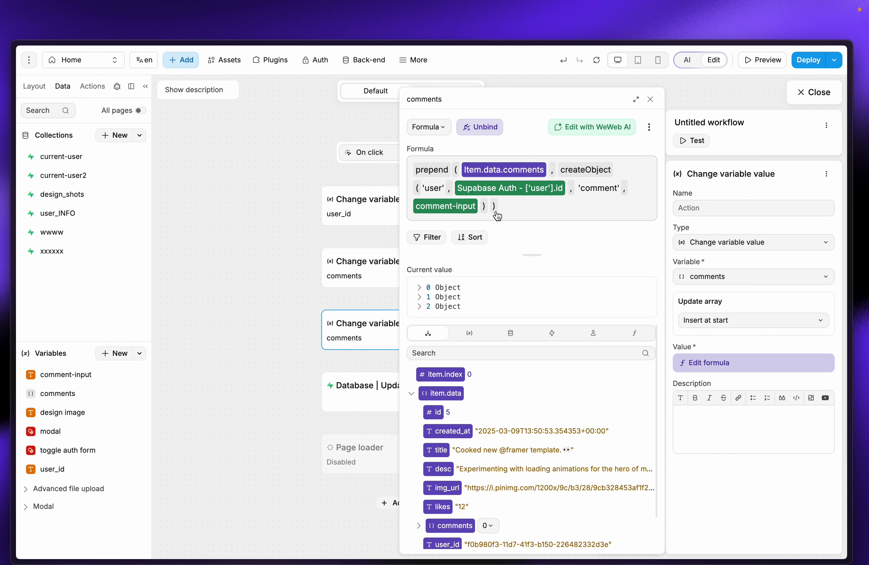
click(506, 207)
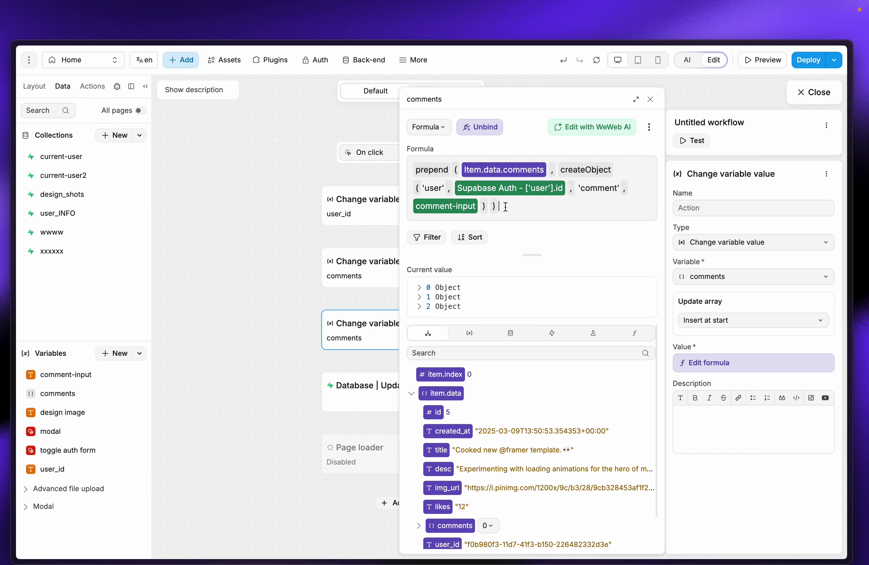
click(650, 100)
Step: Compare the Replace all items and Insert at start comments actions, review the latter's formula with comment-input, and close the workflow
click(345, 281)
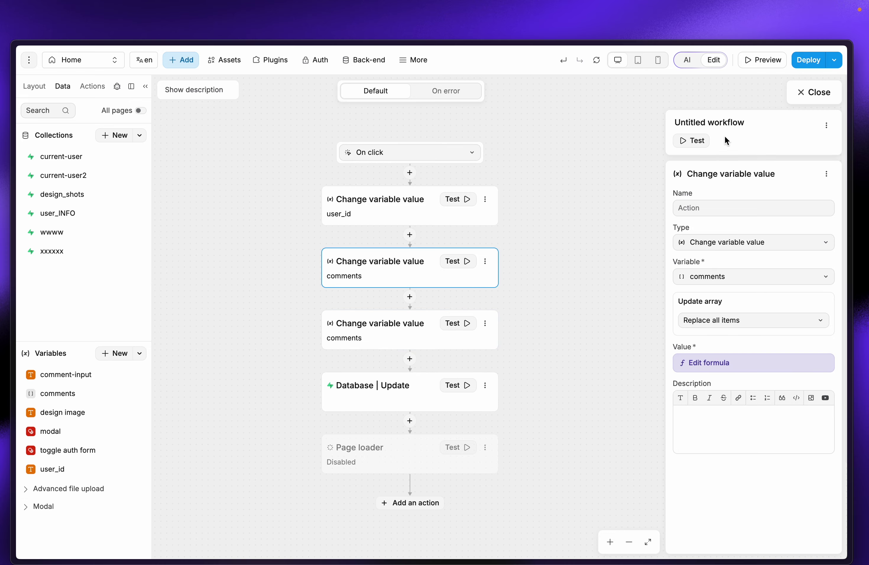
click(404, 338)
click(706, 363)
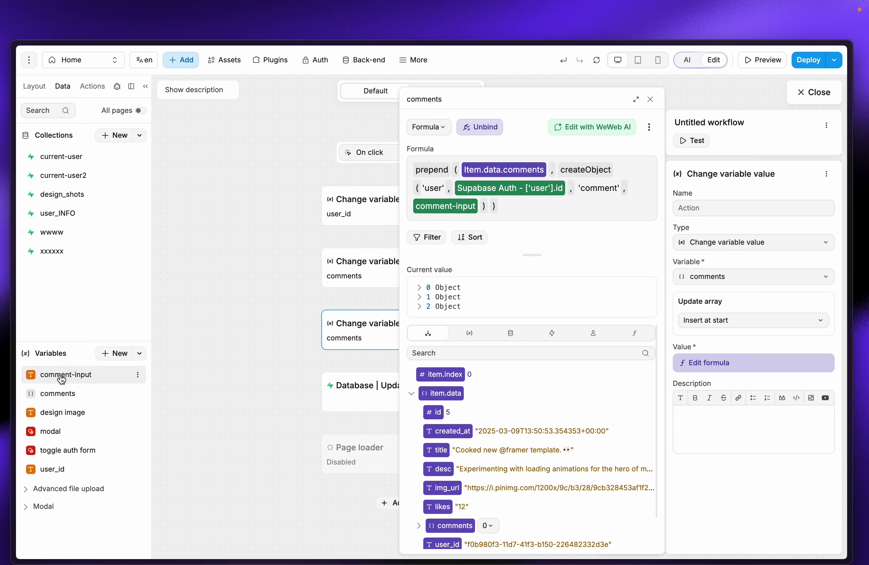
click(822, 96)
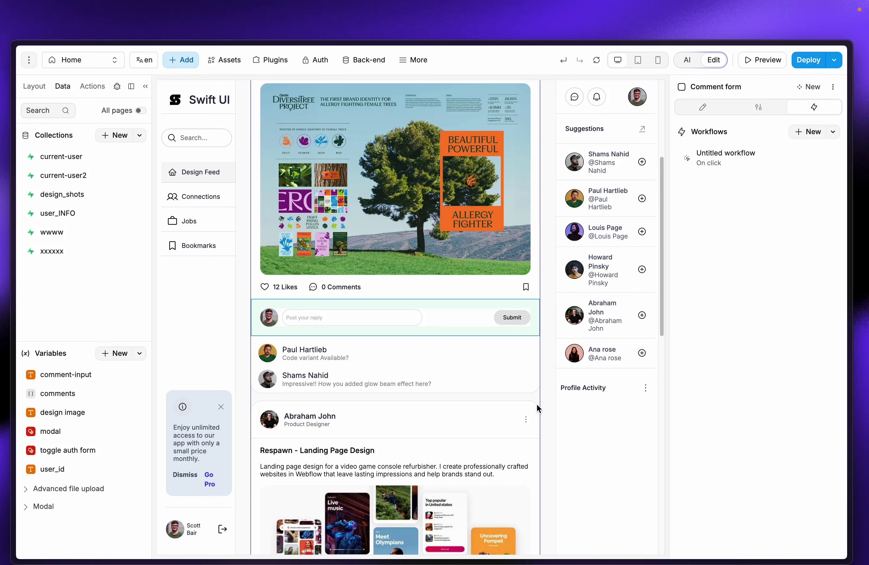
Step: Open the cmnt1 reply field's On change workflow and review its action that changes the comment-input variable
click(401, 318)
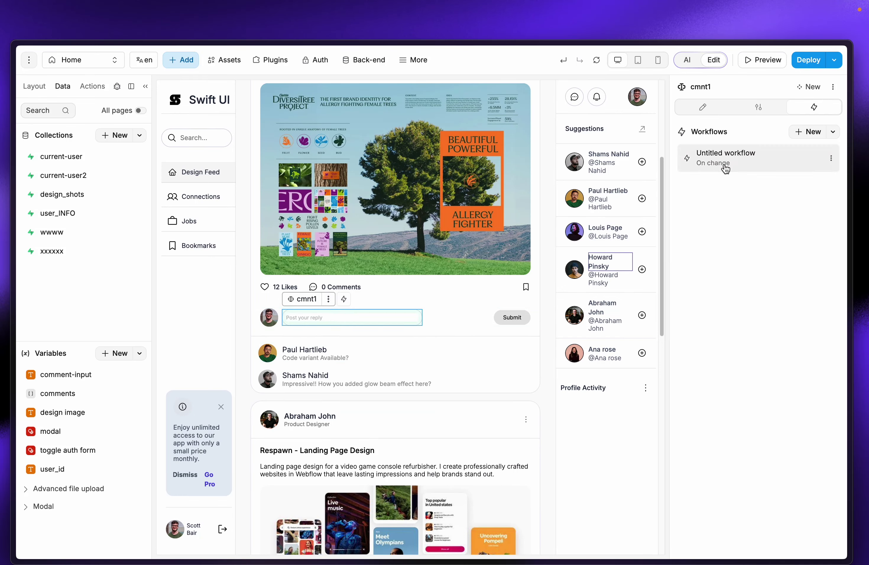
click(743, 163)
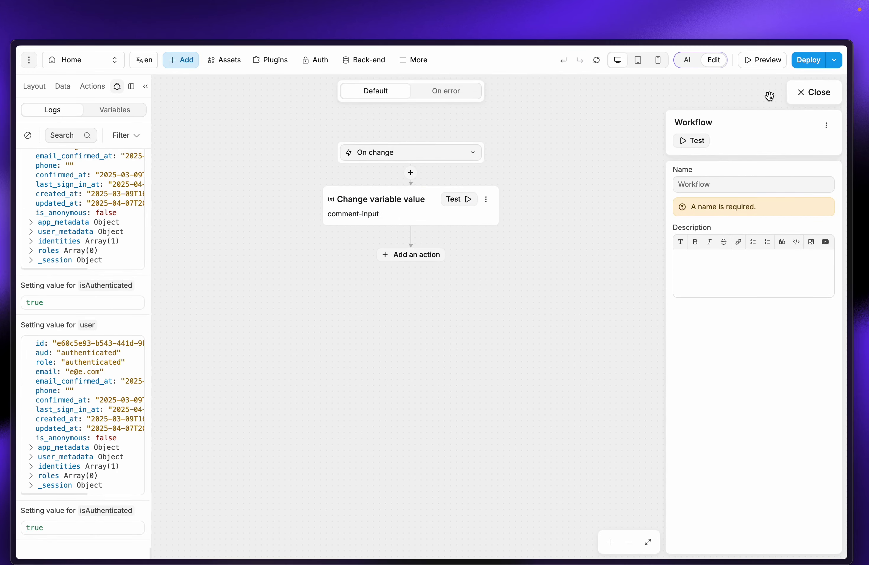
click(819, 94)
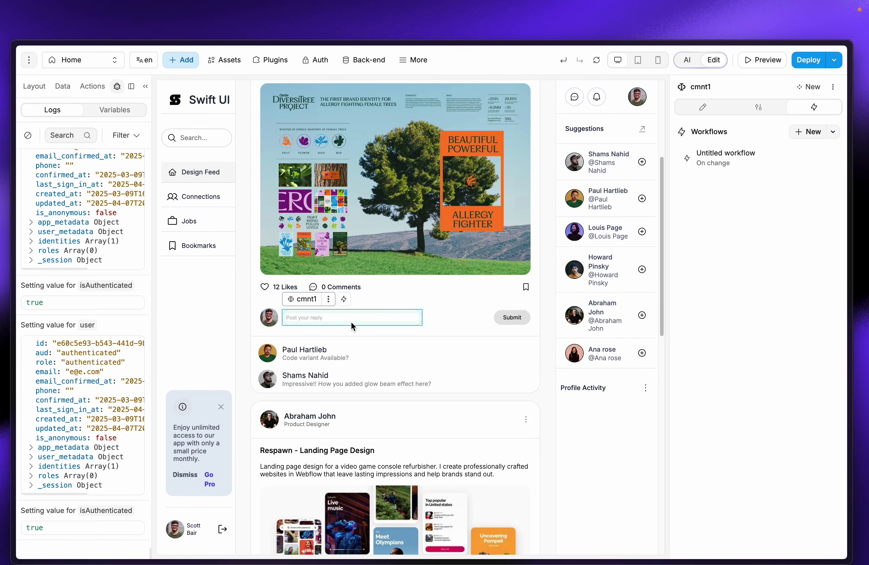
click(765, 151)
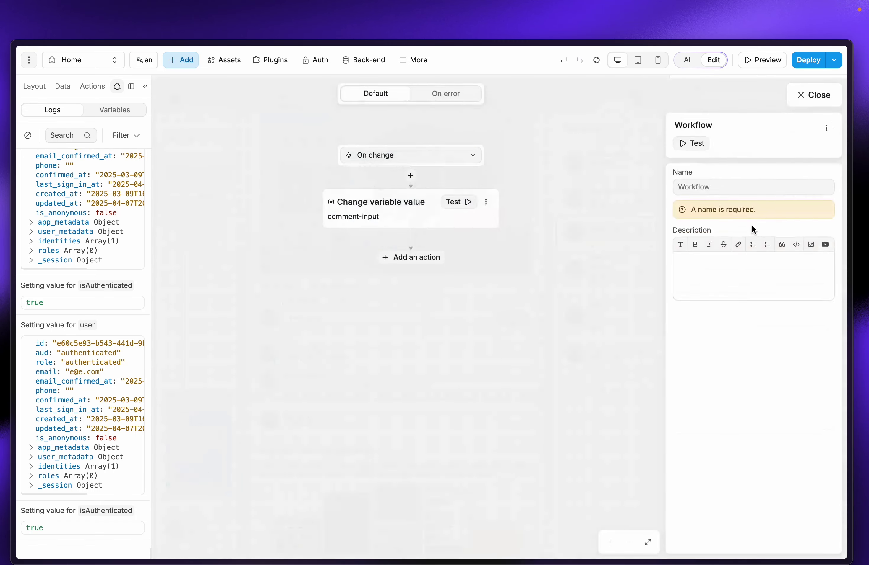
Step: Inspect which variable the On change action updates and show the project's collections and variables, including comment-input
click(394, 207)
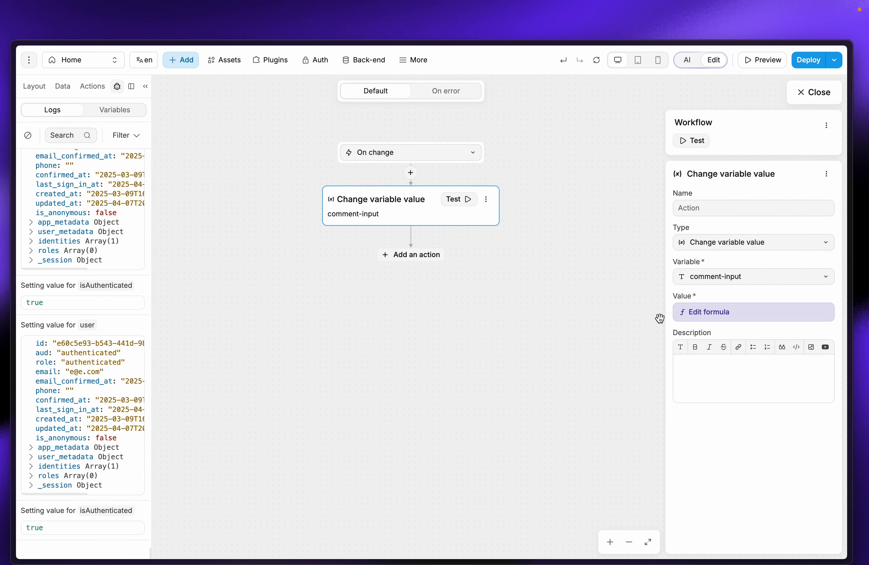
click(736, 279)
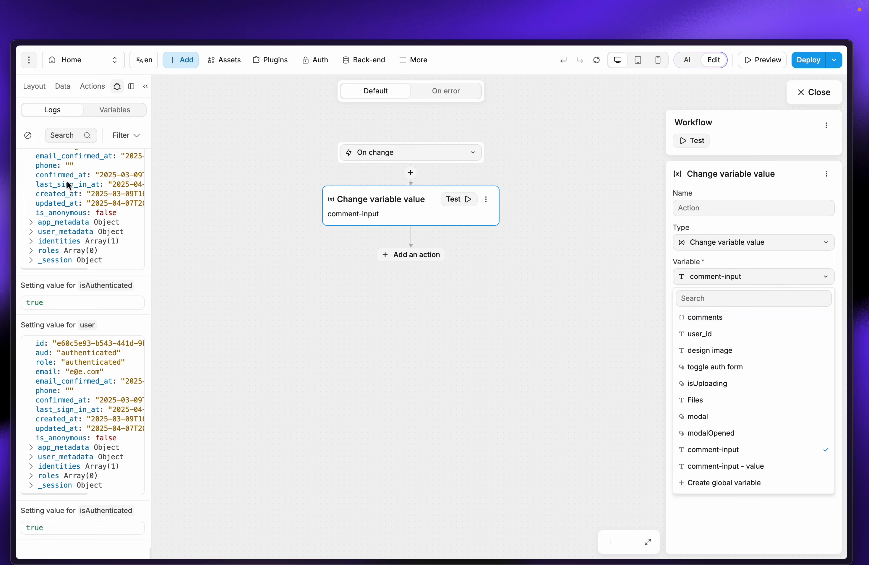
click(63, 86)
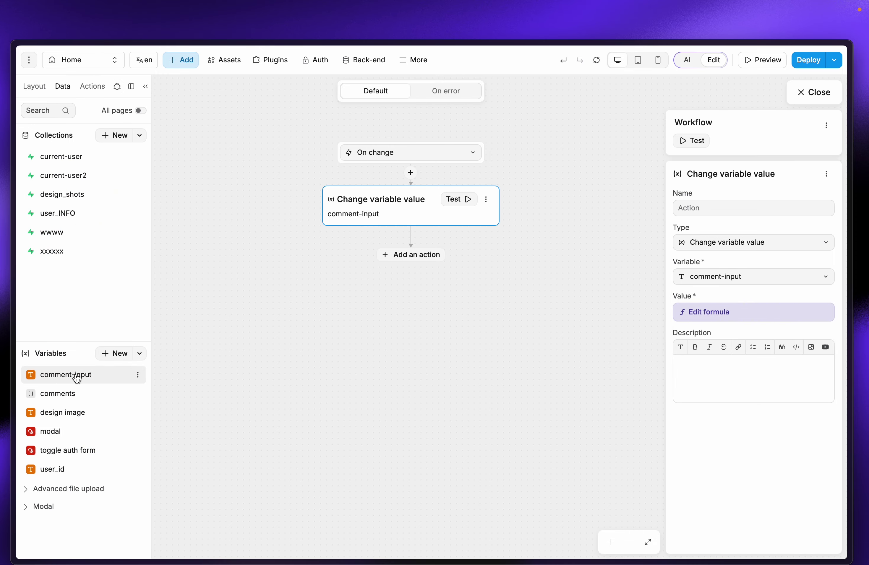
Step: Inspect the comment-input action's value formula and its On change event data, and close the workflow
click(718, 320)
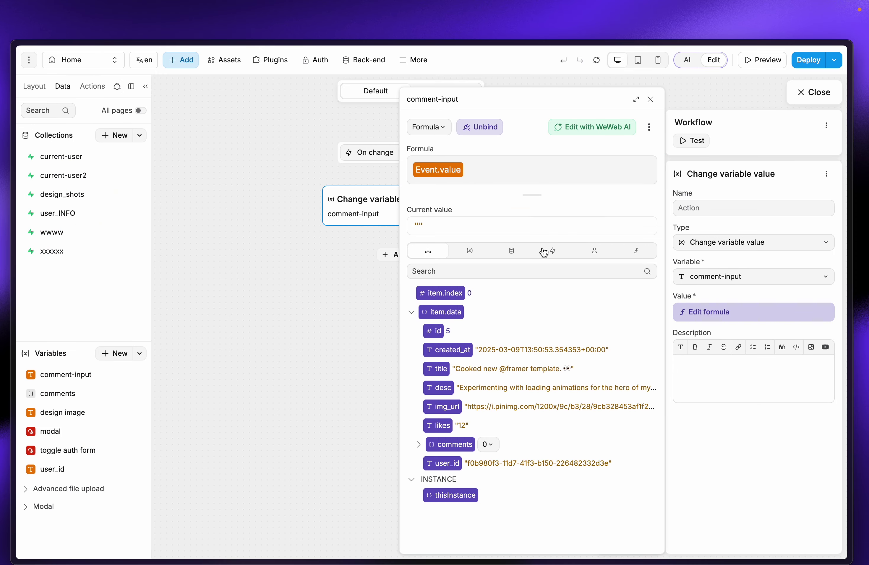
click(473, 255)
click(430, 251)
click(550, 252)
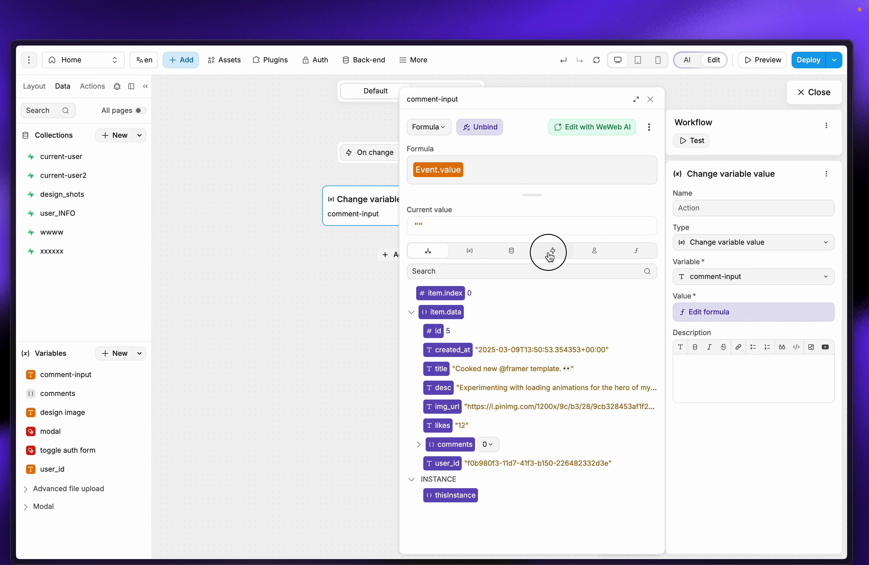
click(418, 307)
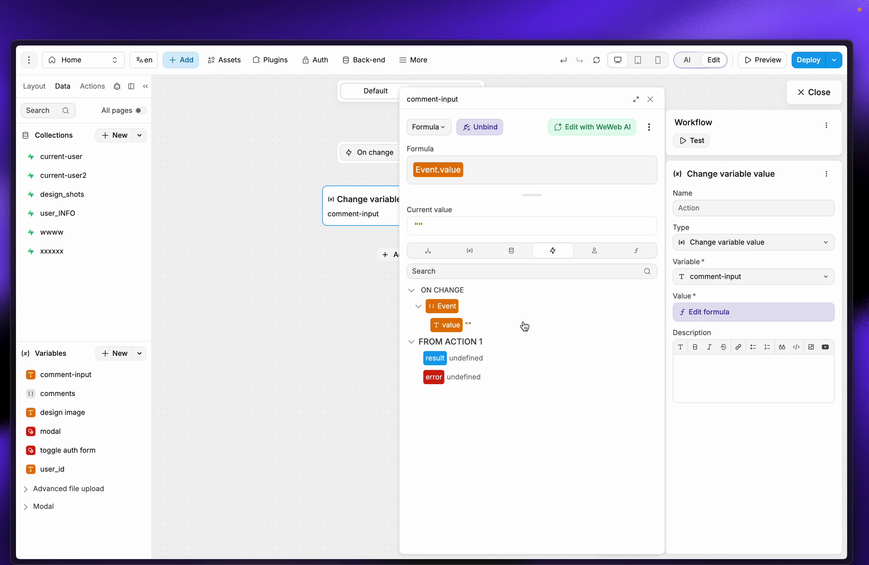
click(650, 99)
click(815, 92)
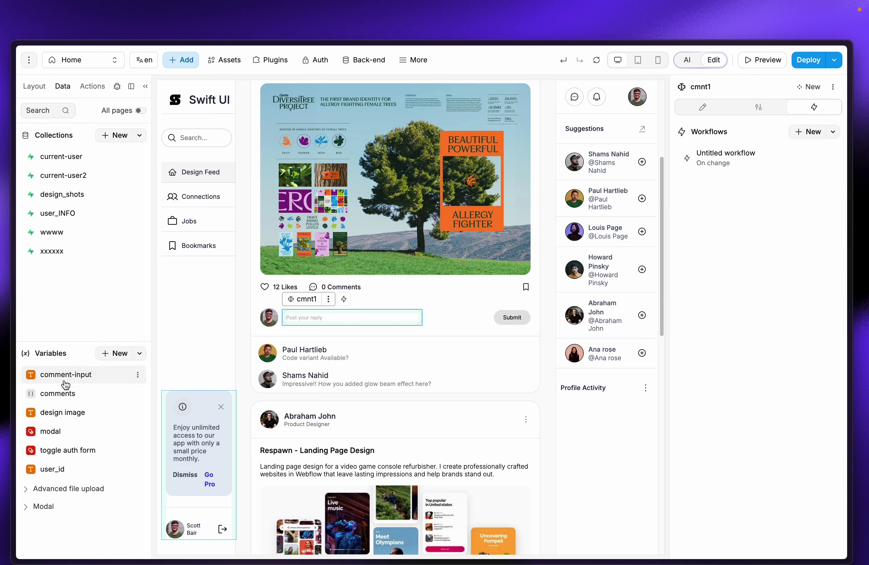
Step: Open the Comment form's On click workflow and display the formula of the comments action set to Insert at start
click(520, 318)
click(438, 329)
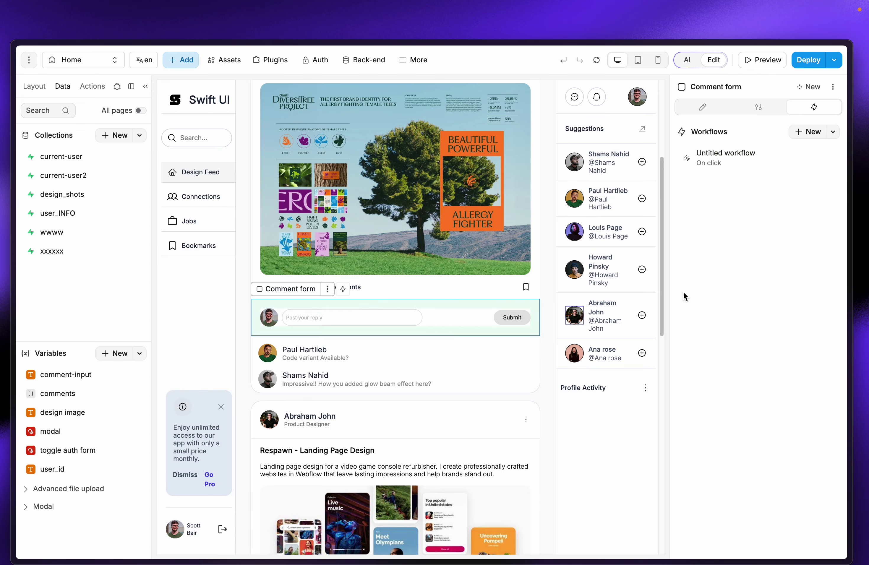
click(712, 161)
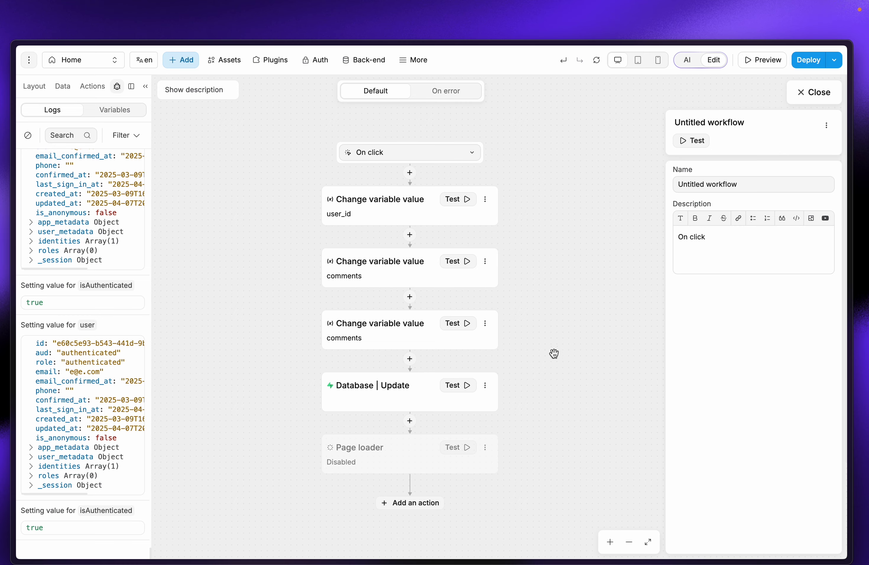
click(402, 338)
click(724, 363)
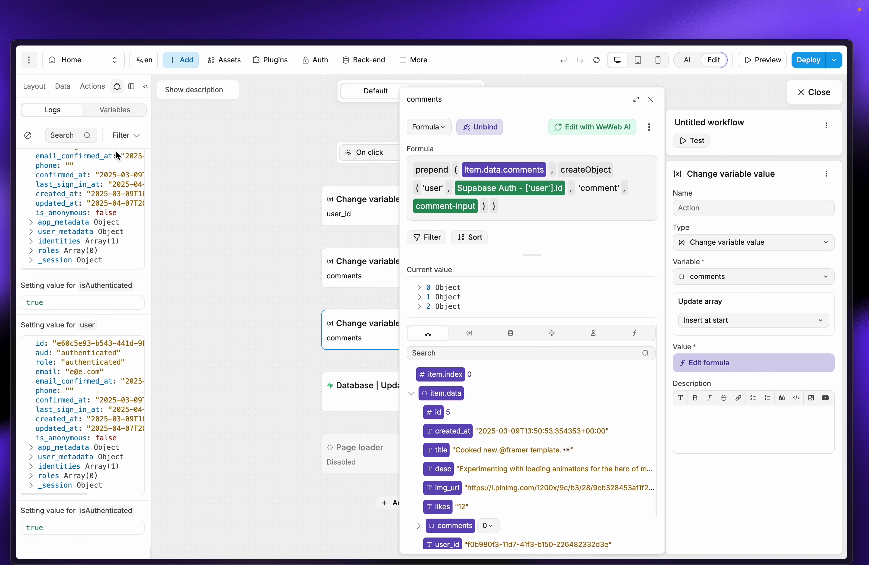
Step: Examine the last and first objects in the comments formula's current value alongside the variables list, and close the workflow
click(62, 90)
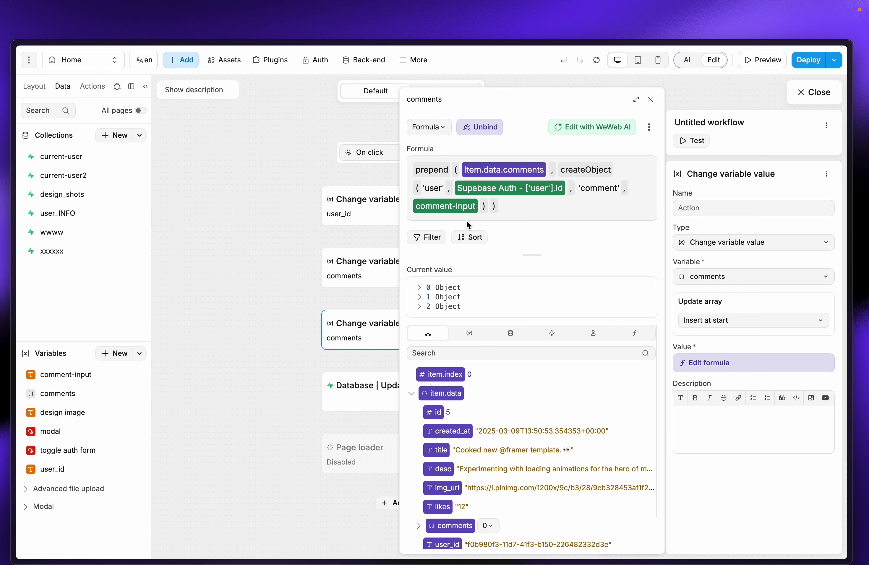
click(420, 306)
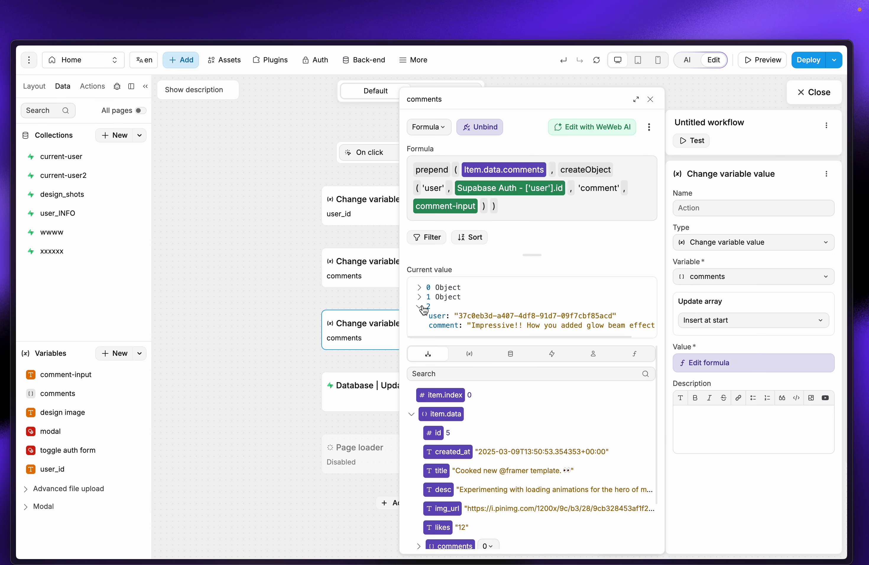
click(420, 307)
click(420, 288)
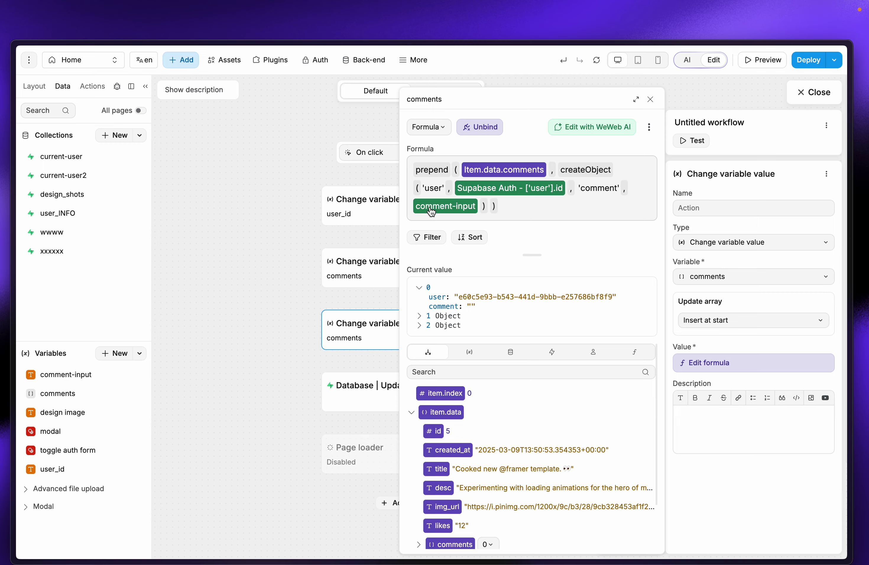
click(650, 99)
click(812, 93)
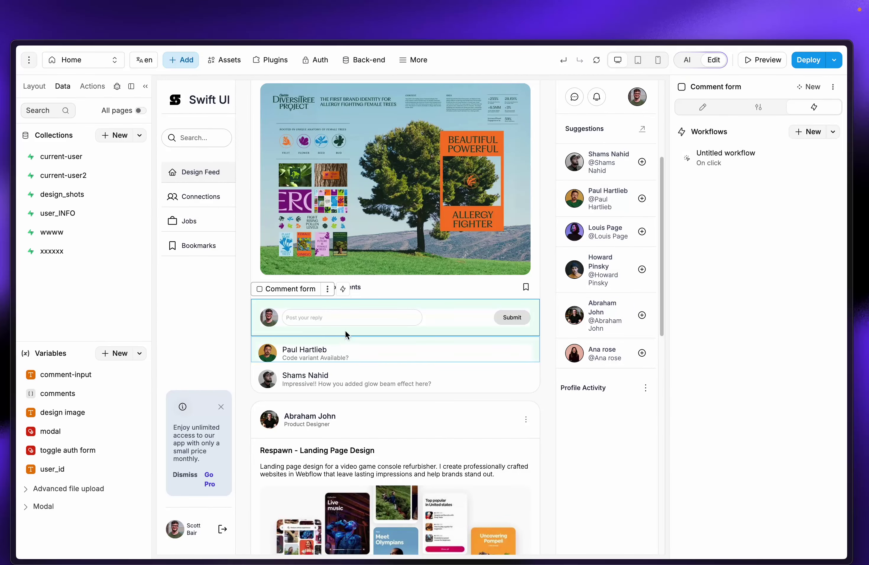
Step: Preview the page with the debug logs shown, enter the test reply ",jhdashdhjdash" on the tree post, and return to editing
click(765, 65)
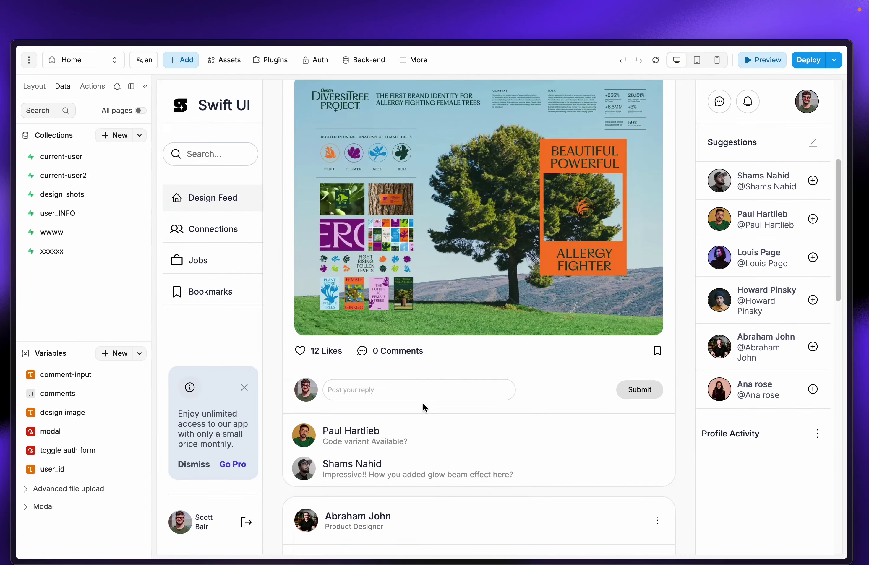
click(116, 86)
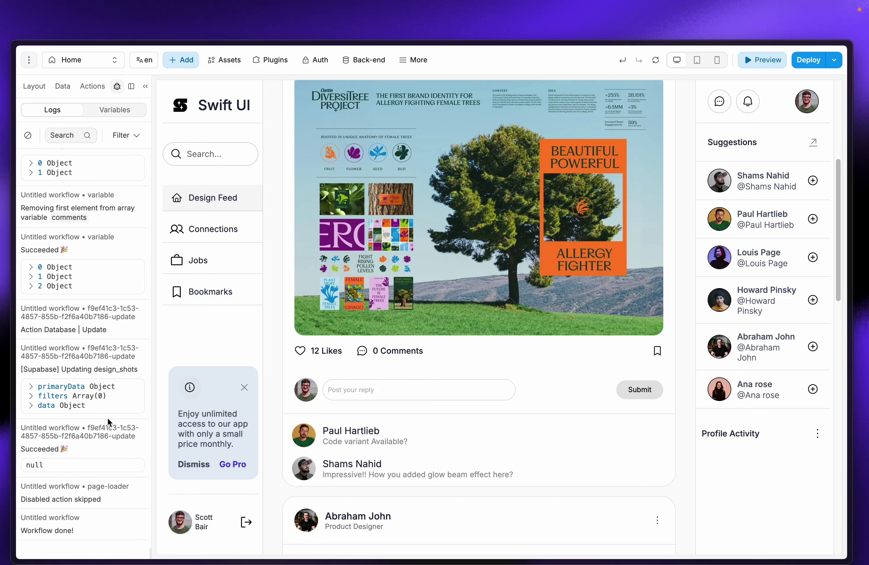
click(384, 388)
text(,jhdashdhjdash)
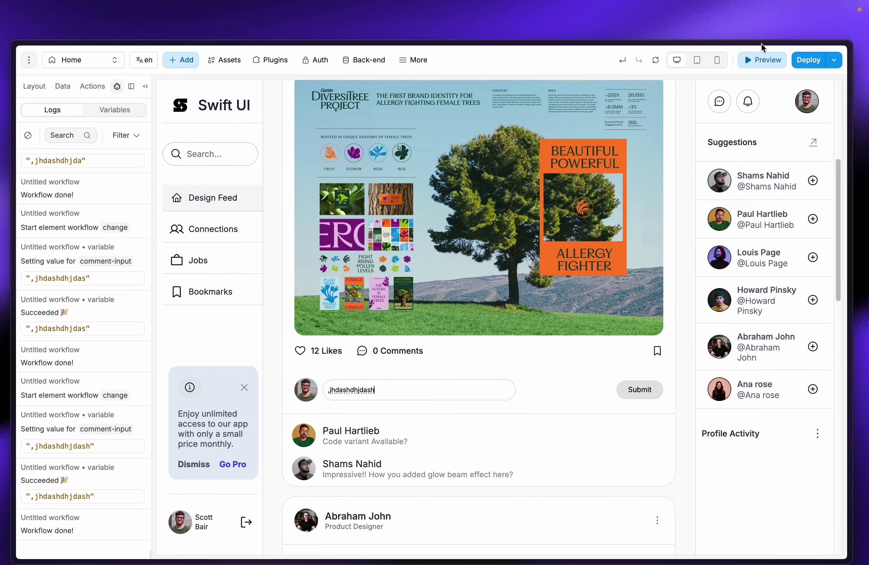
click(763, 60)
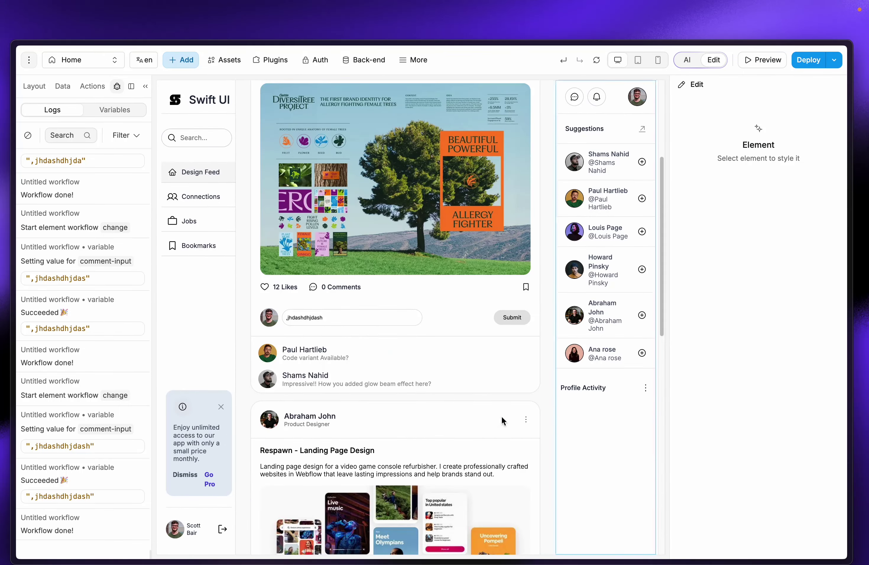
Step: Reopen the Comment form workflow's Insert at start formula, check the test reply in its first object, and close the formula
click(463, 322)
click(770, 165)
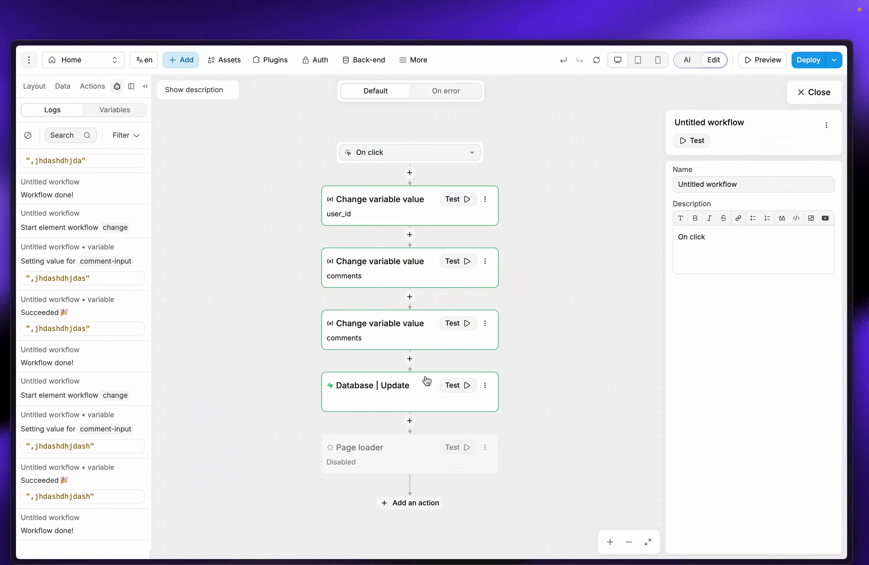
click(410, 335)
click(757, 362)
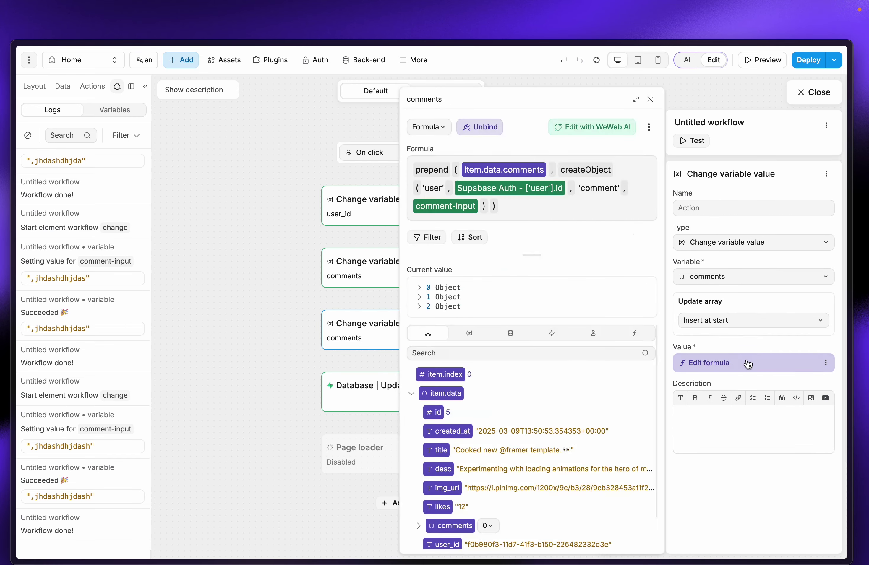
click(419, 288)
drag(473, 308, 531, 307)
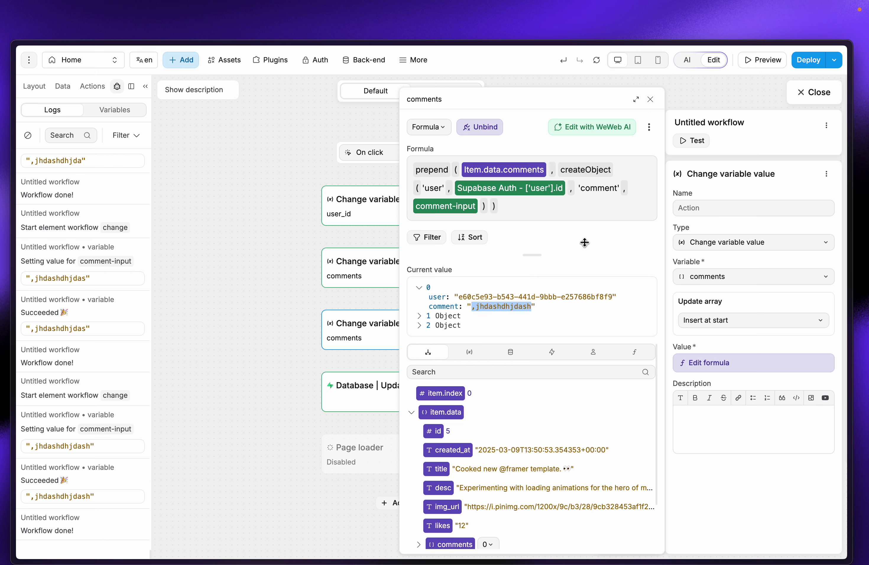
click(650, 99)
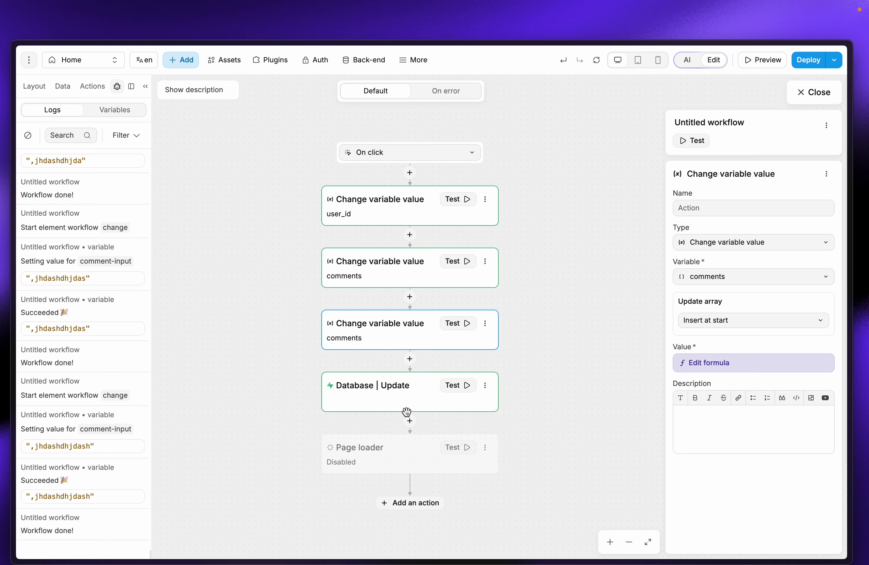
Step: Inspect the Database | Update action for design_shots and look through the available Supabase database action types
click(420, 401)
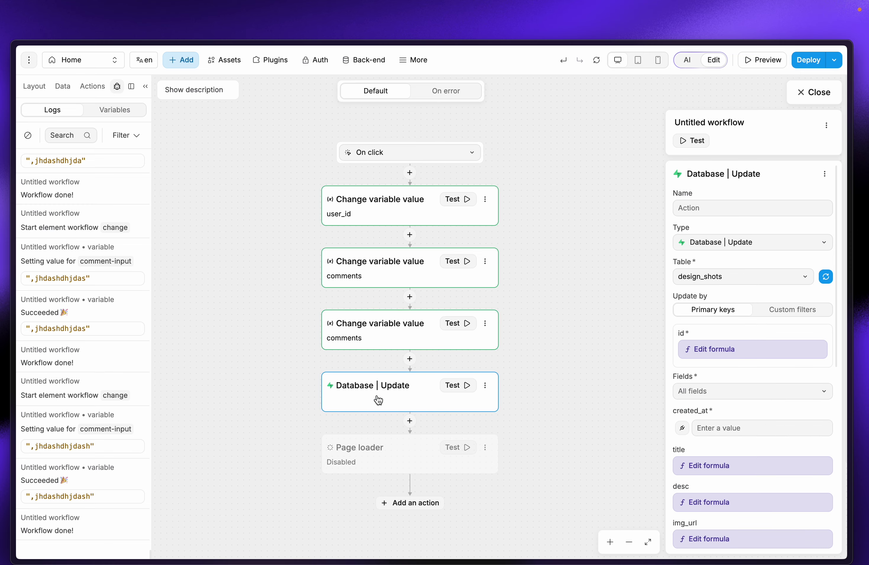
click(752, 247)
scroll(762, 480, down, 10)
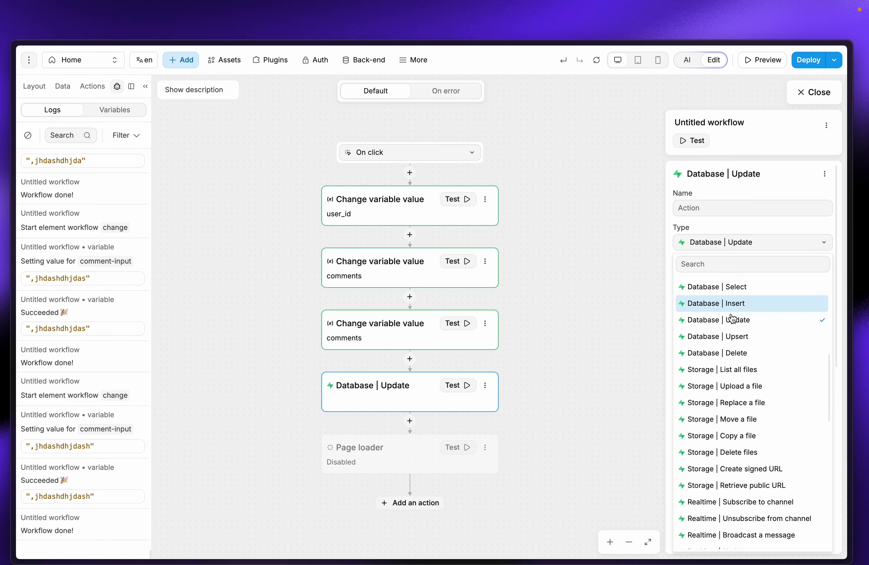
click(752, 189)
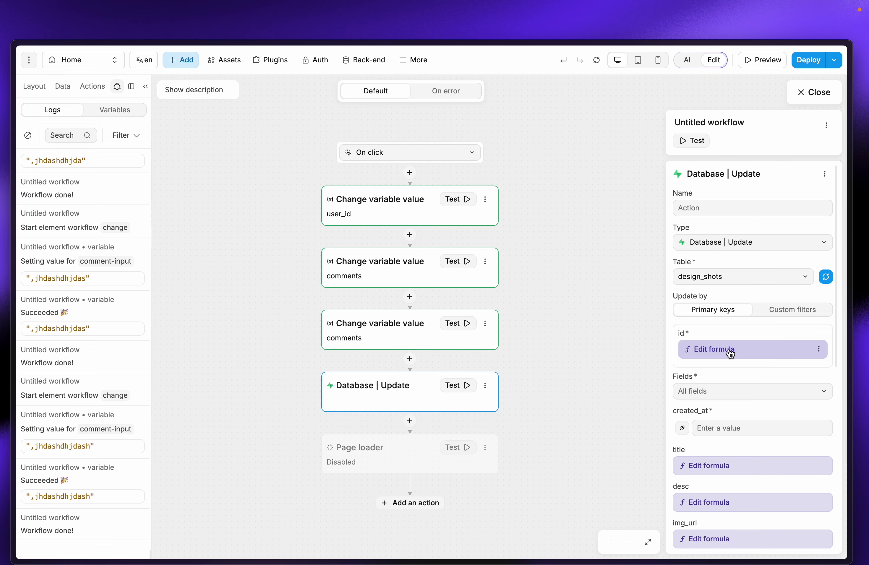
Step: Switch to Supabase, review the id column of the design_shots table, and return to the WeWeb workflow
mouse_move(2, 286)
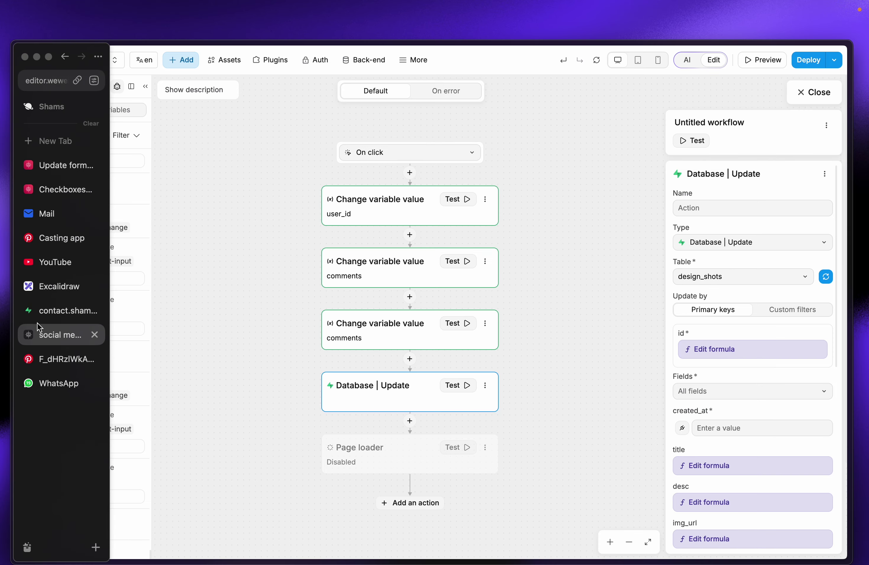
click(48, 316)
key(Escape)
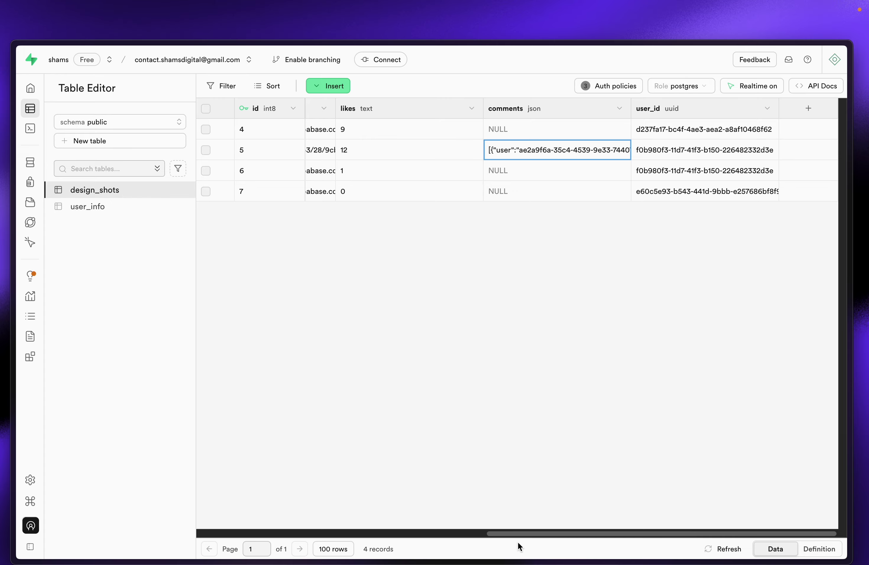
drag(524, 533, 88, 473)
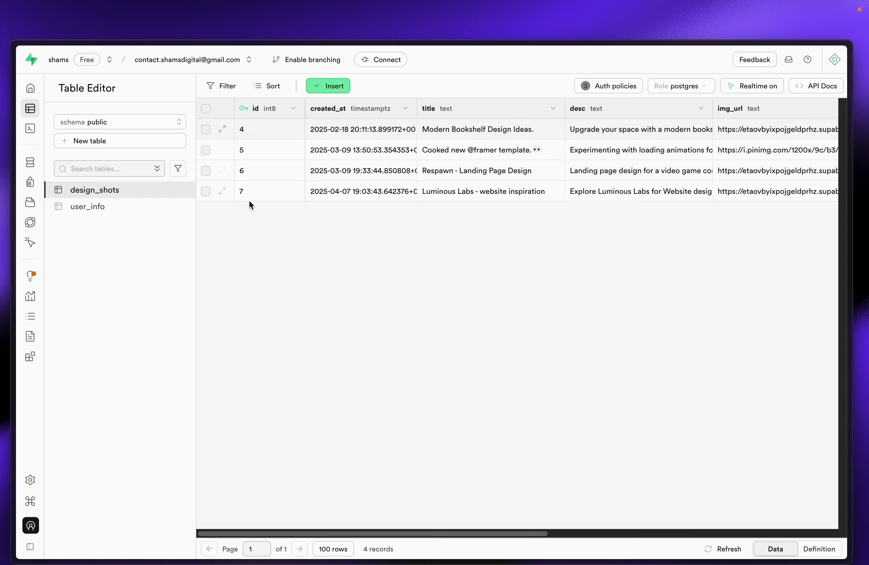
mouse_move(2, 217)
click(17, 335)
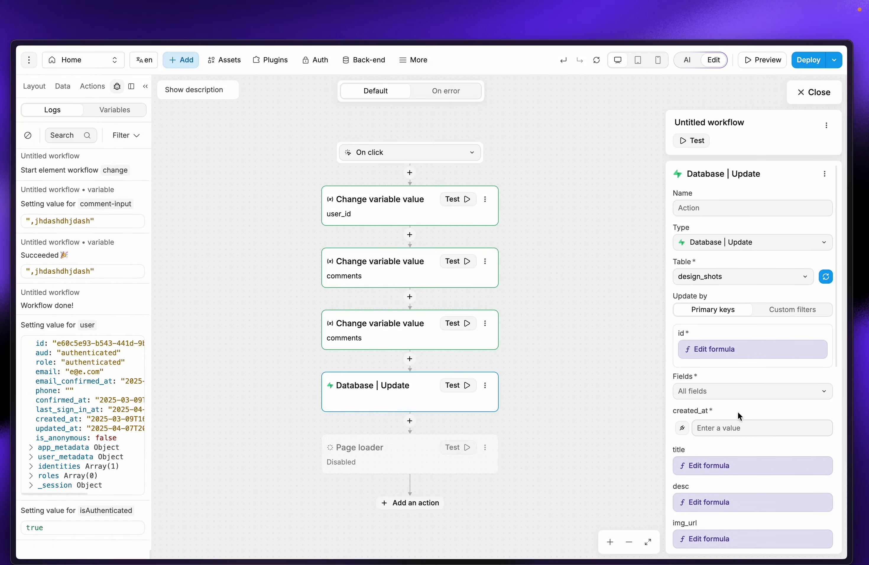
Step: Inspect the id primary key formula of the Database | Update action and close the workflow
click(712, 355)
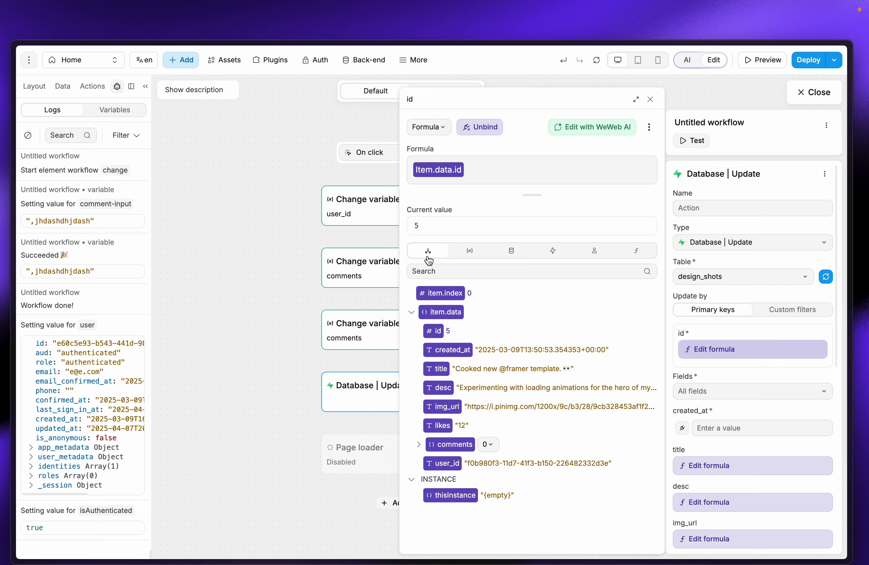
click(650, 99)
click(810, 92)
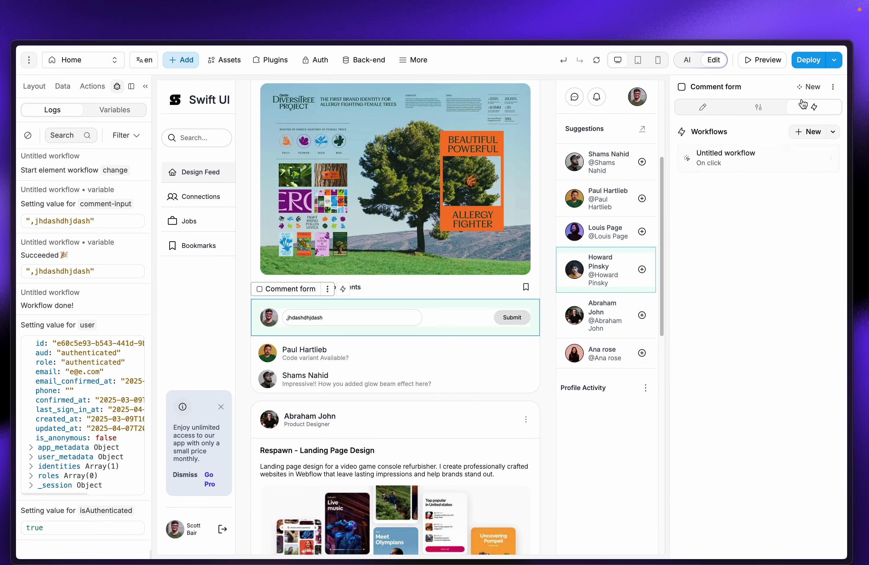
Step: Check the cmnt1 reply field and Comment form on the Respawn - Landing Page Design post against the post above
scroll(530, 470, down, 8)
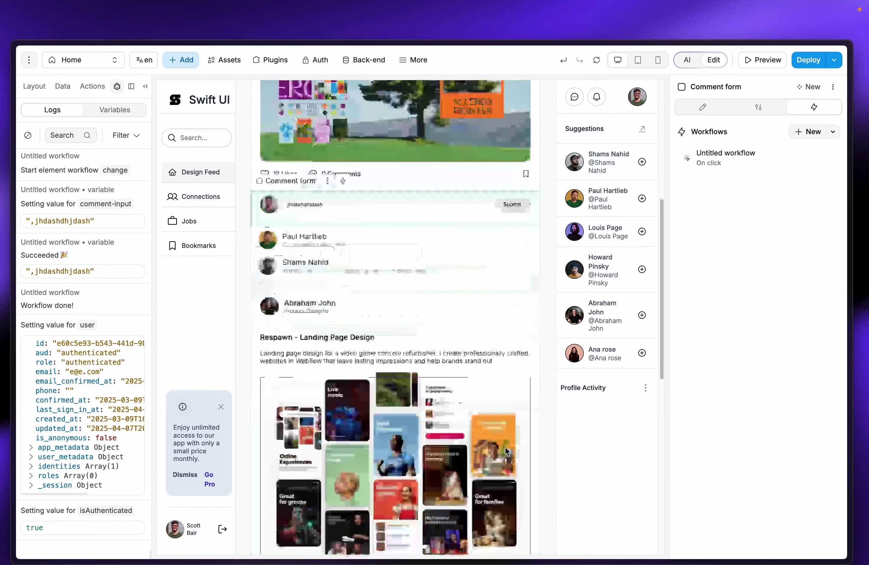
click(366, 442)
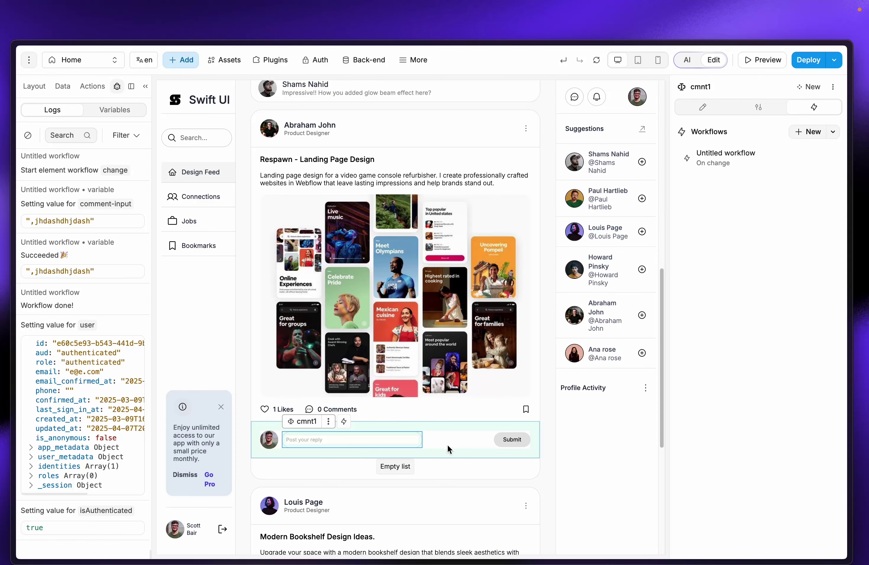
click(468, 446)
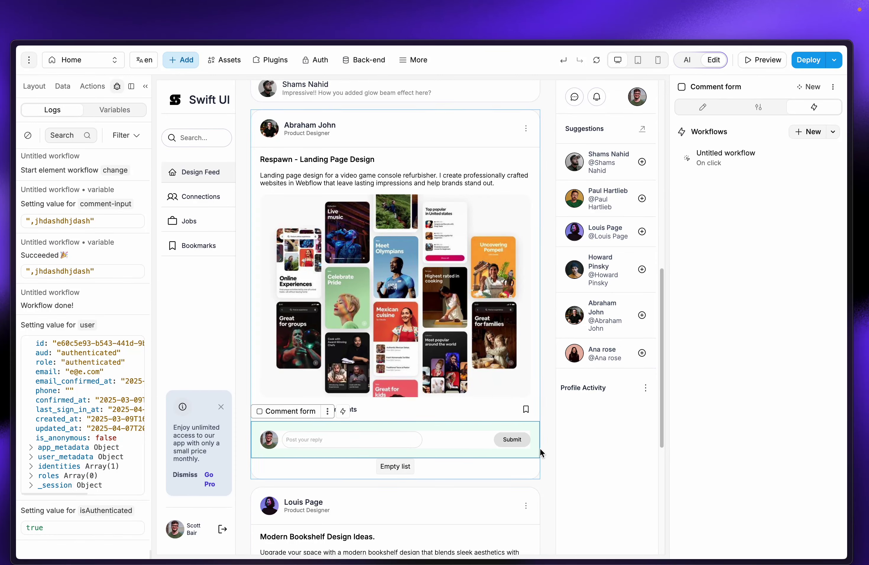
scroll(422, 362, up, 3)
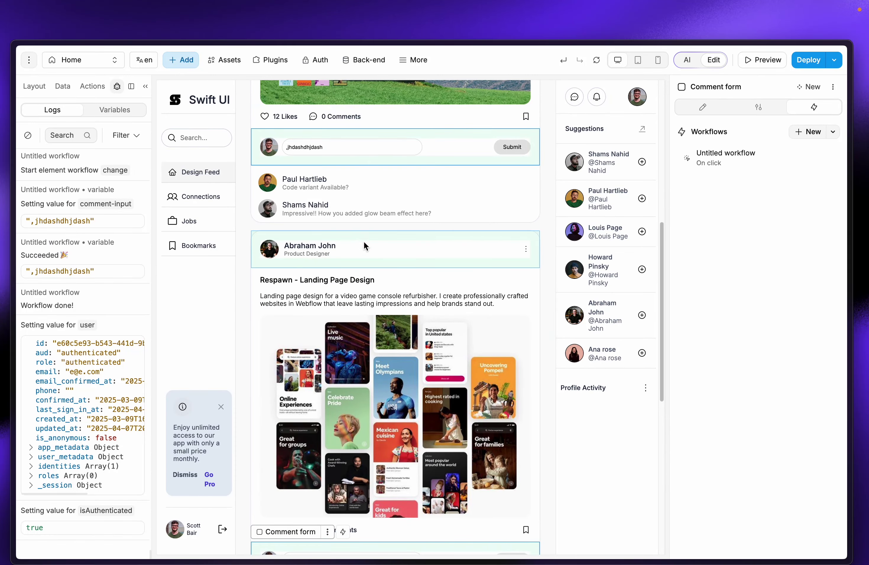
Step: Open the Comment form's On click workflow and inspect the id primary key formula of its Database | Update action
scroll(348, 279, up, 5)
scroll(374, 448, down, 3)
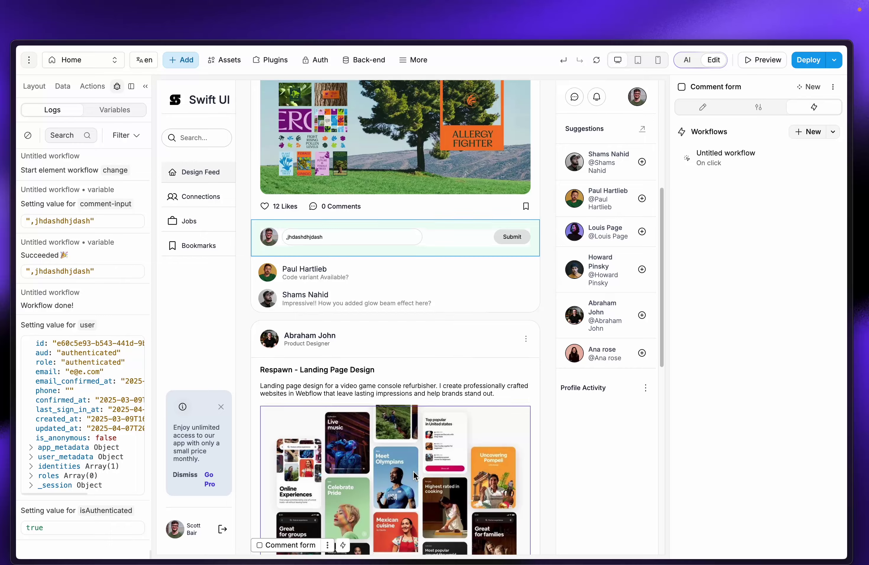
scroll(414, 476, down, 5)
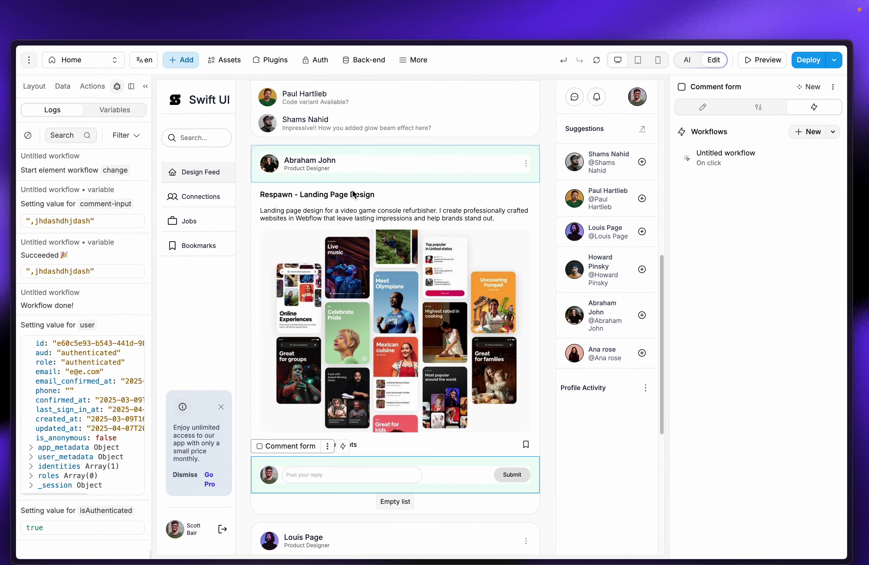
scroll(353, 195, up, 5)
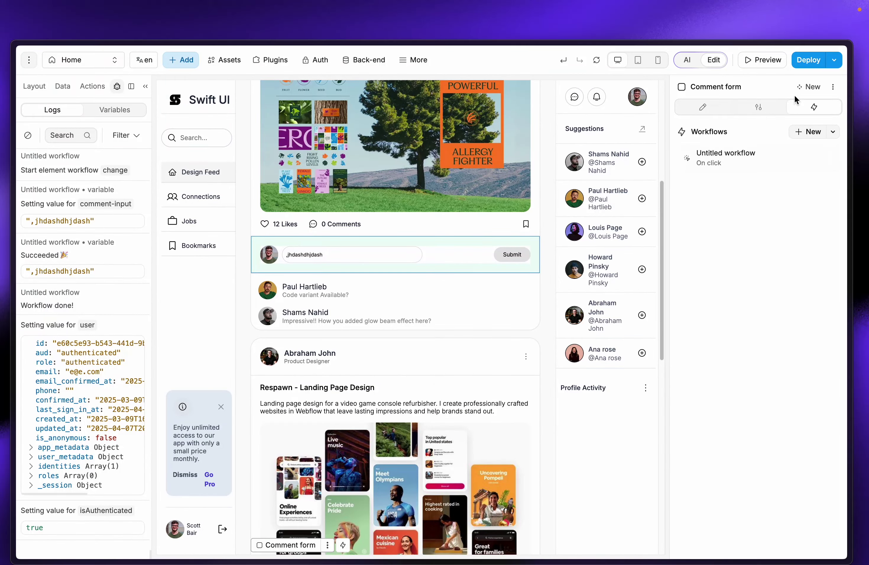
click(769, 154)
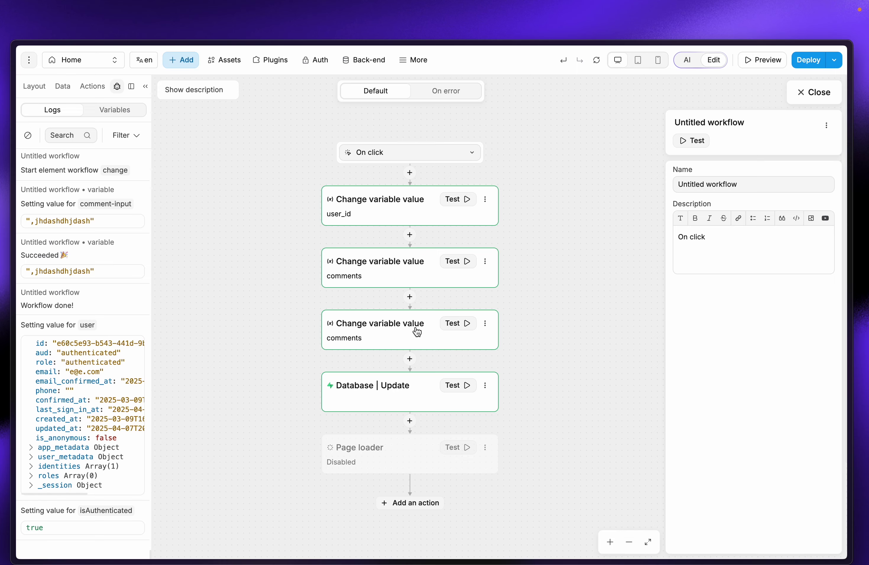
click(437, 400)
click(726, 352)
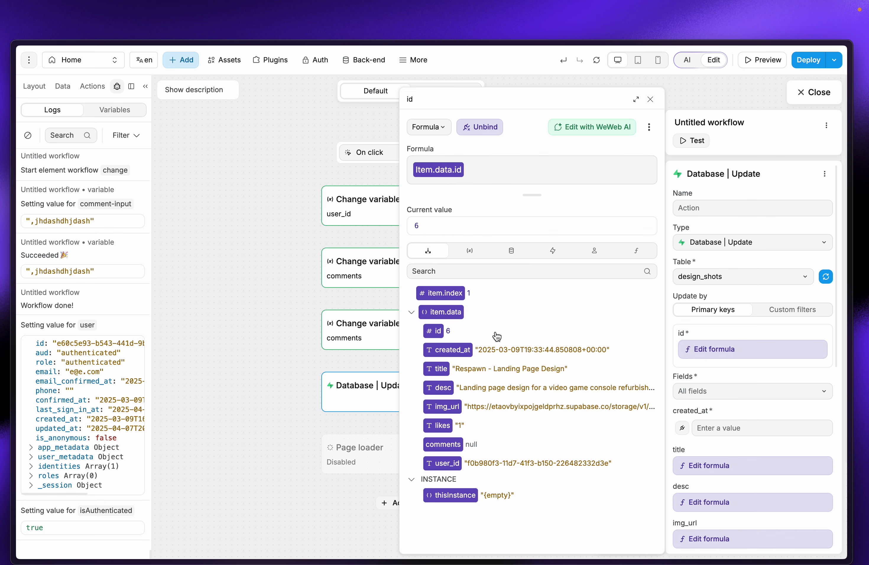
click(650, 99)
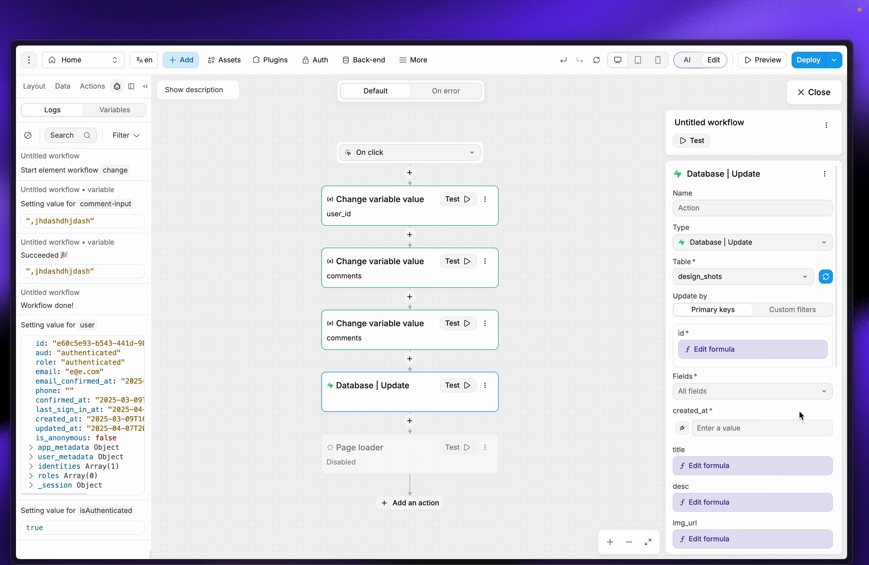
Step: Inspect the title and comments field formulas of the Database | Update action for design_shots
scroll(789, 400, down, 3)
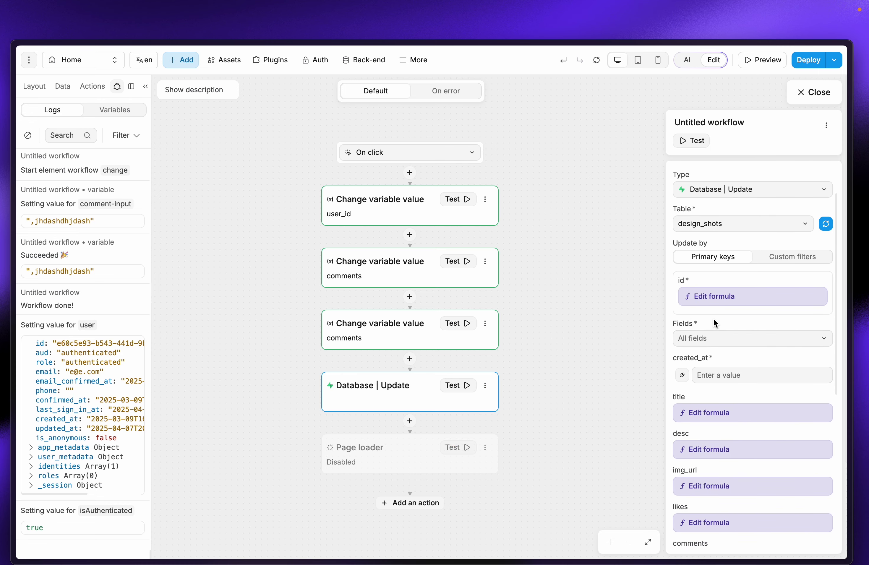
scroll(699, 434, down, 10)
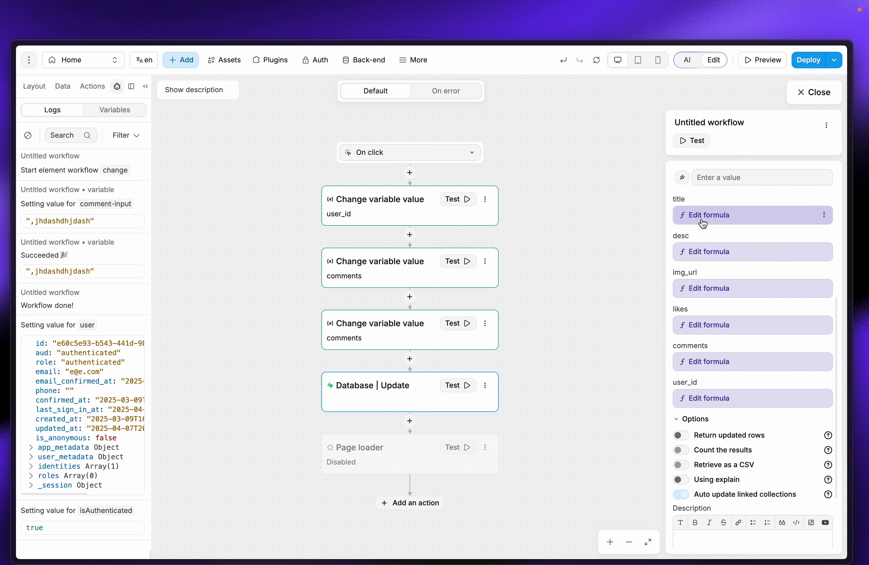
click(739, 224)
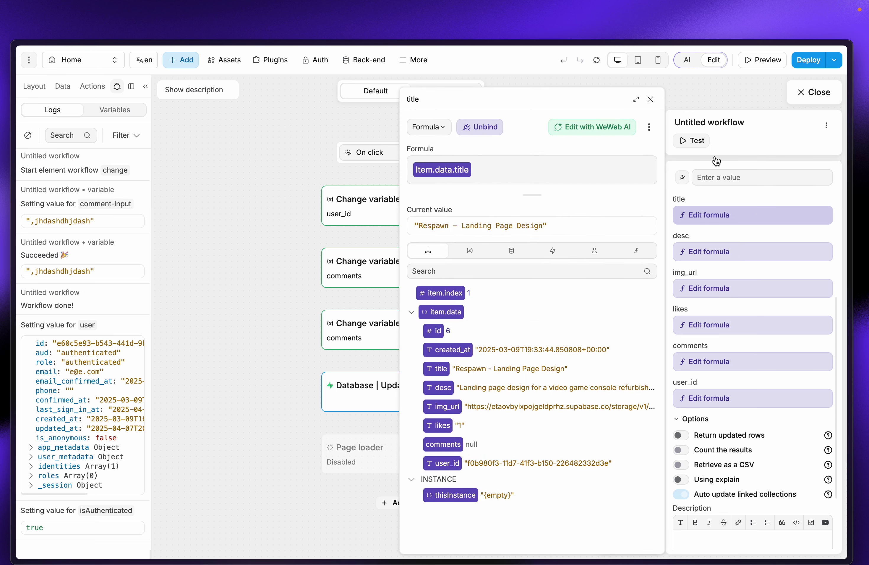
click(656, 103)
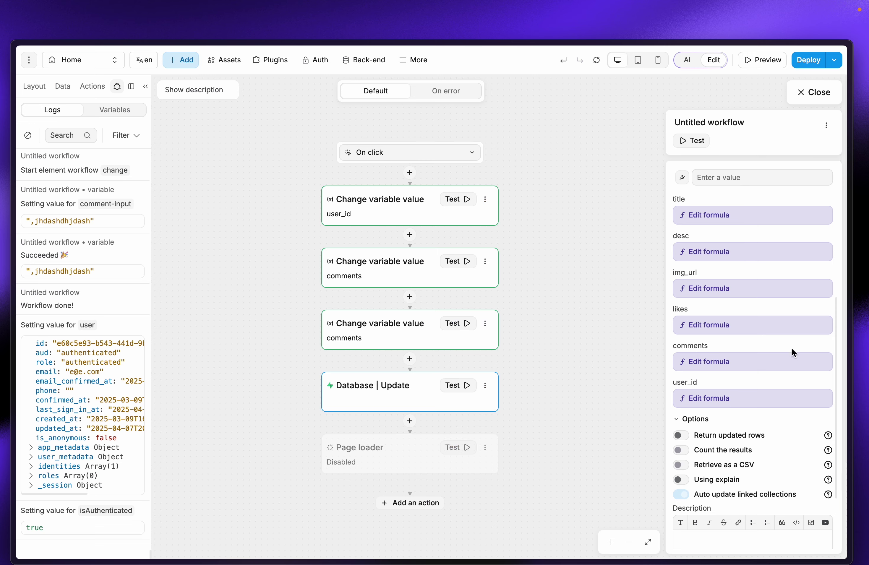
scroll(739, 392, down, 1)
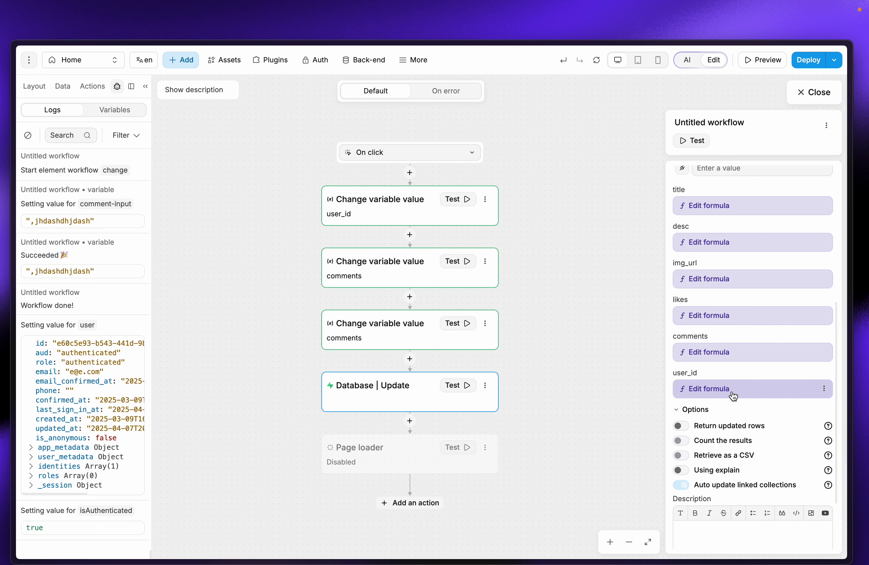
click(735, 355)
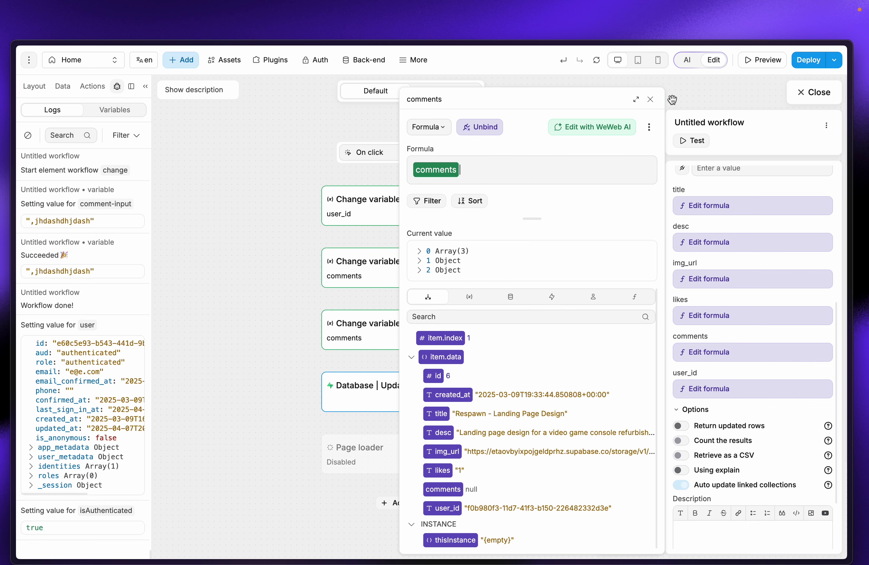
click(650, 99)
Step: Inspect the value formula of the second comments variable change, and look through the project's data and layout lists
click(410, 329)
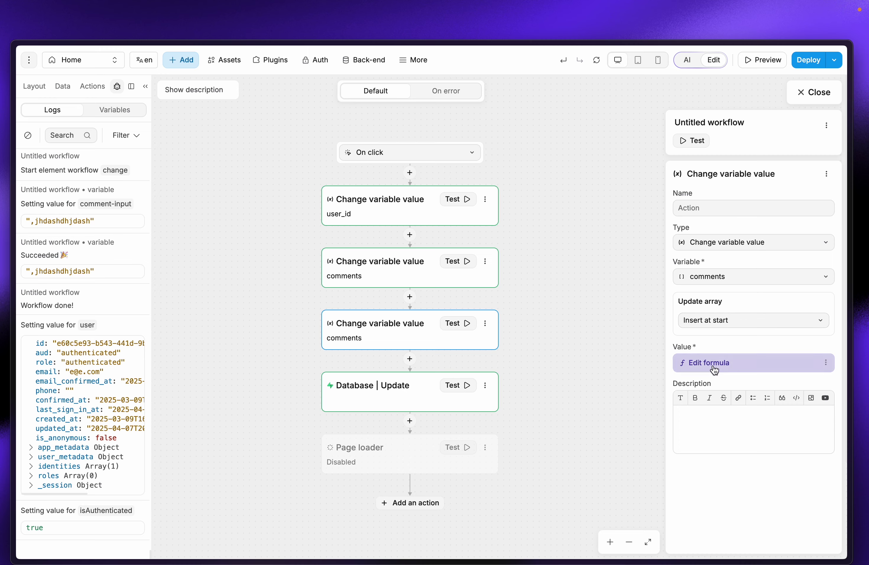
click(771, 363)
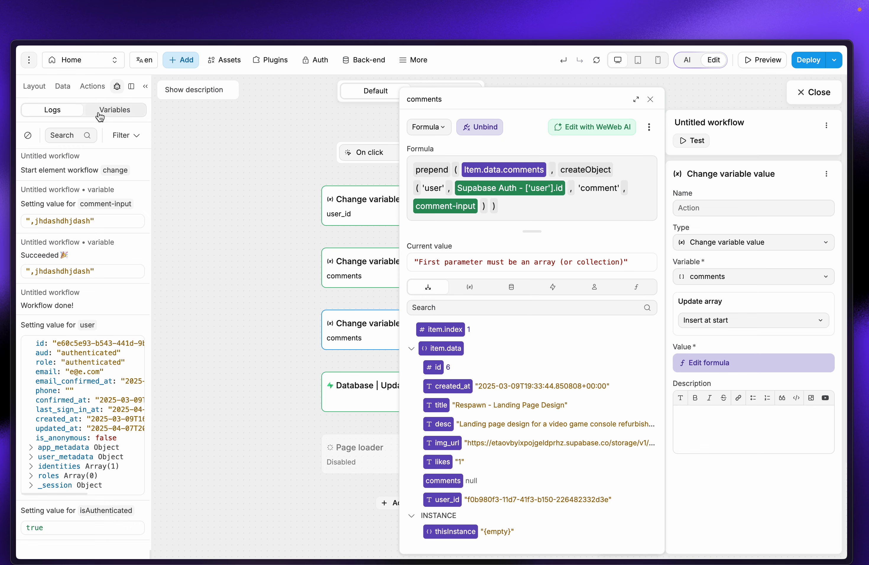
click(68, 94)
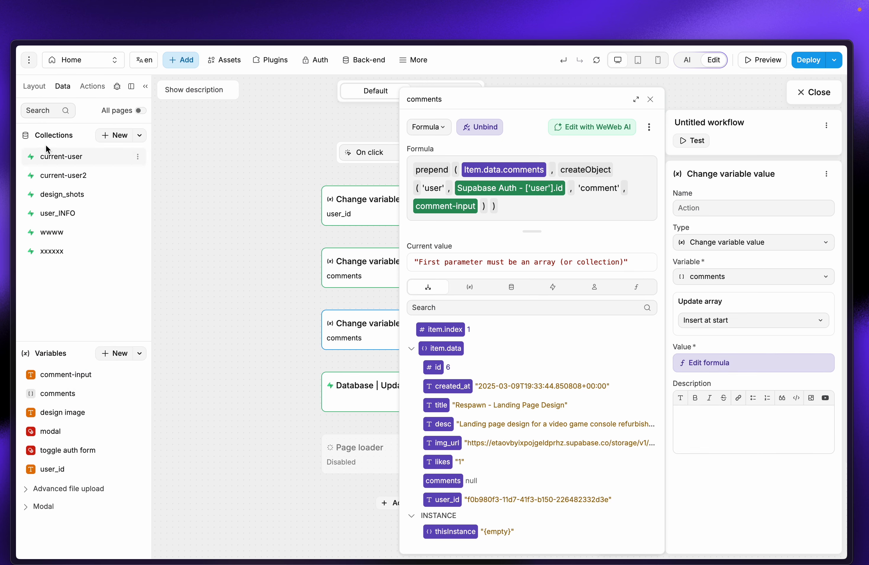
click(45, 92)
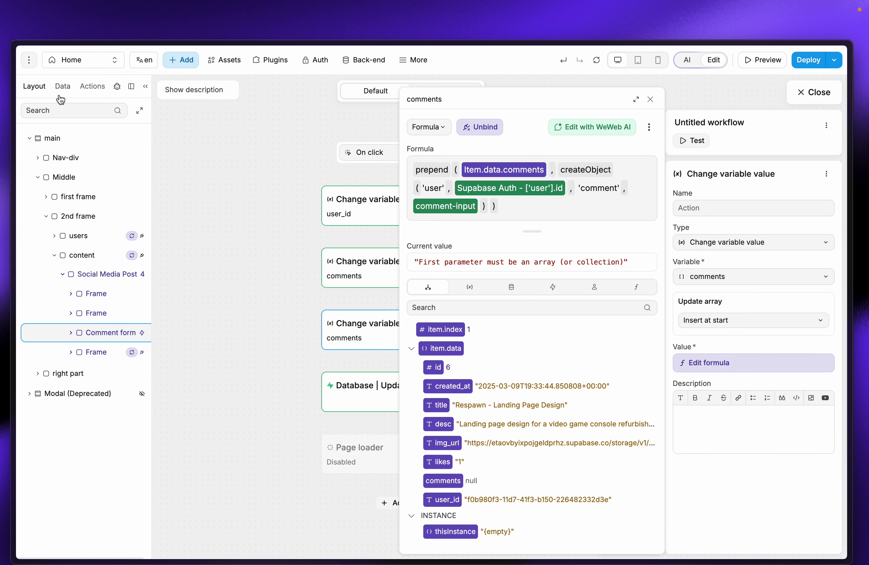
click(269, 346)
Step: Reopen the Database | Update action and check the formula bound to its comments field
click(412, 402)
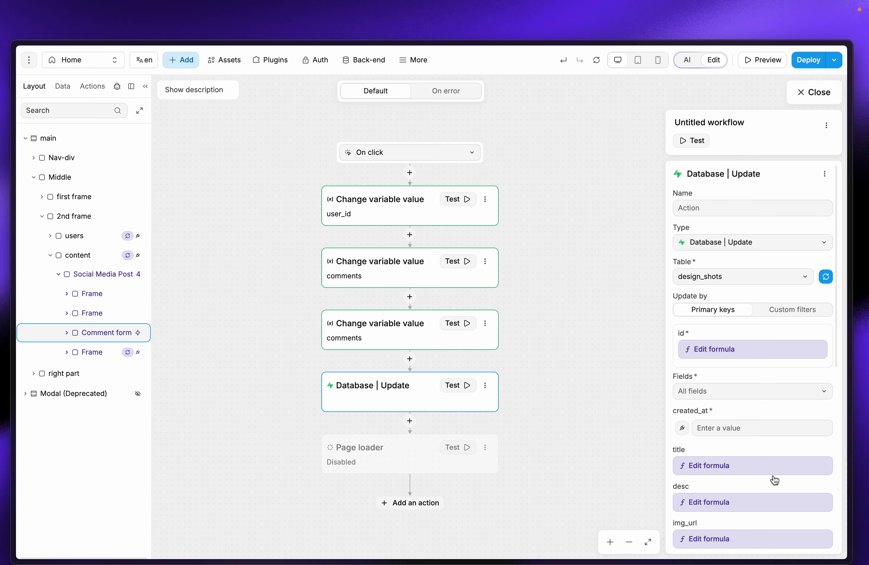
scroll(775, 480, down, 10)
click(717, 280)
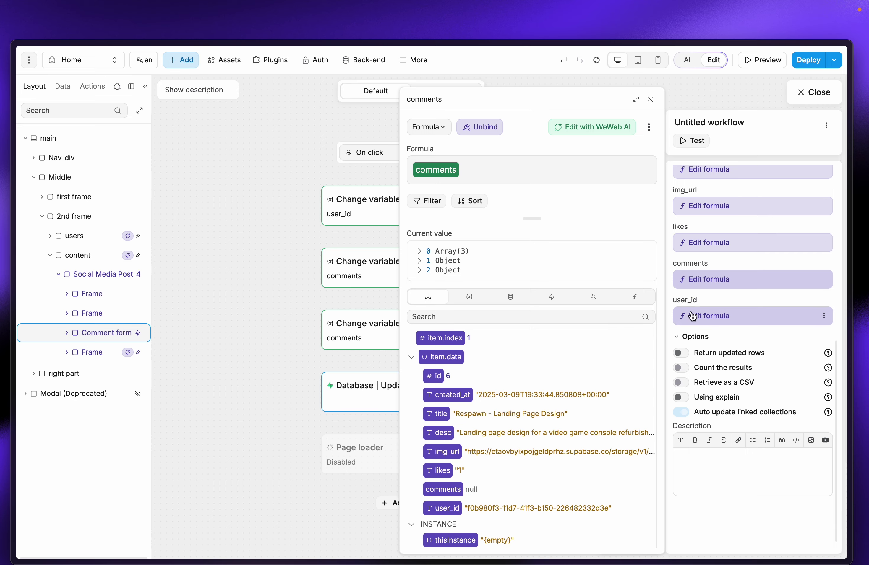
Step: Switch to Supabase and review the comments JSON of design_shots row 5 and the table's UPDATE policy
mouse_move(3, 271)
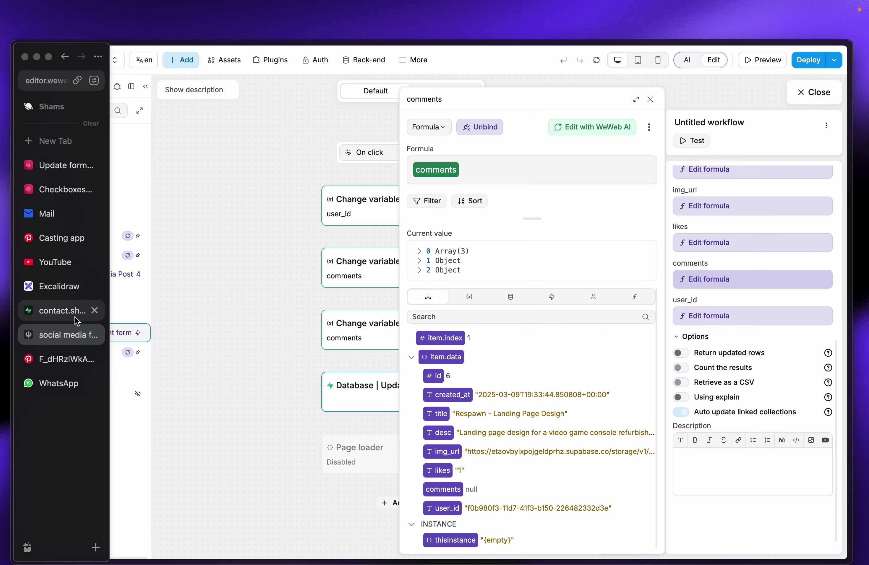
click(66, 310)
drag(544, 535, 780, 454)
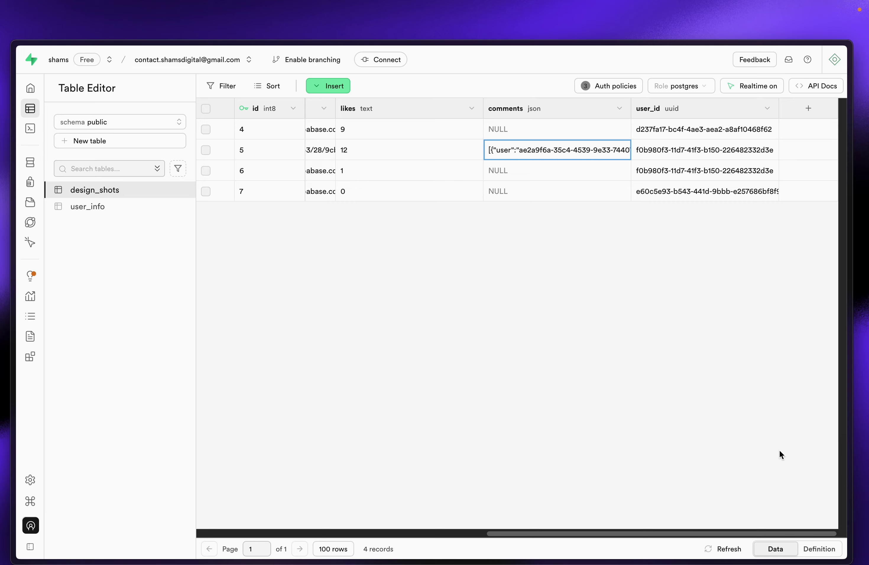
double_click(523, 150)
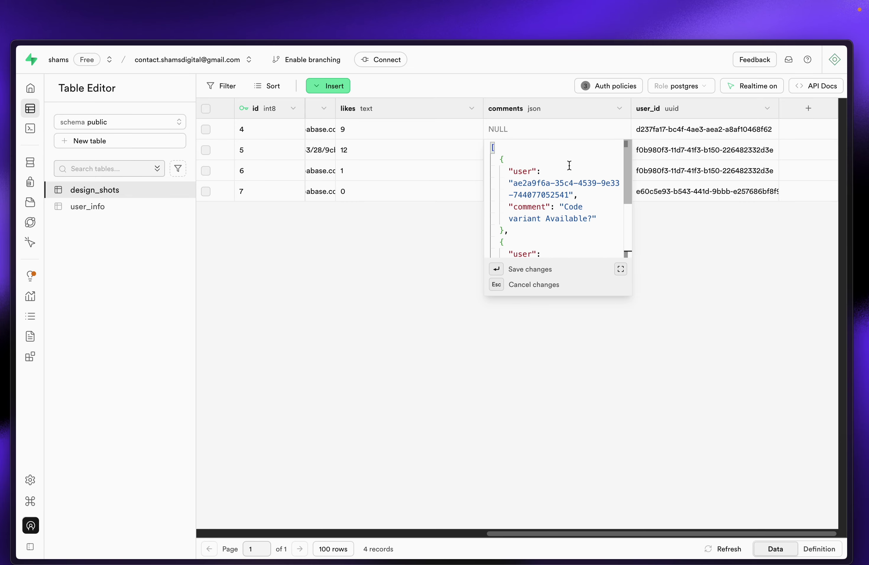
click(336, 242)
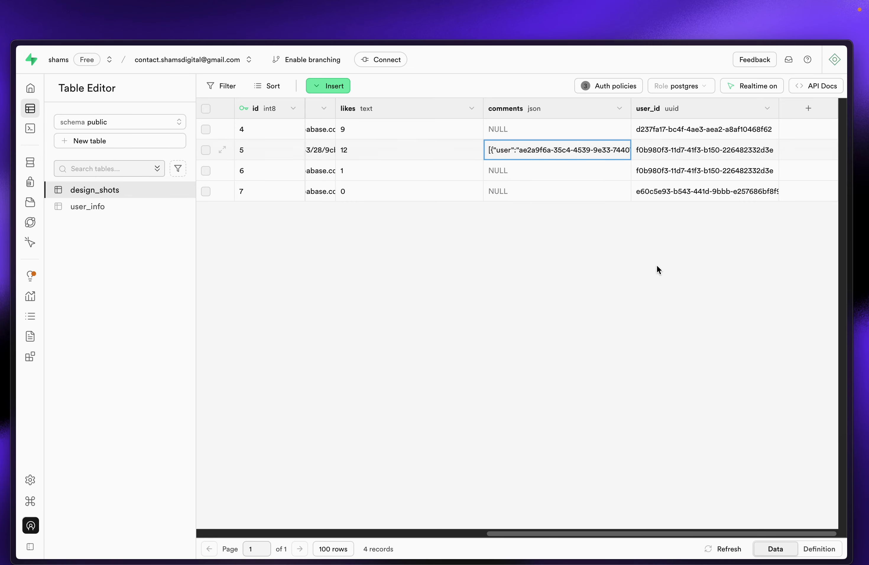
click(608, 85)
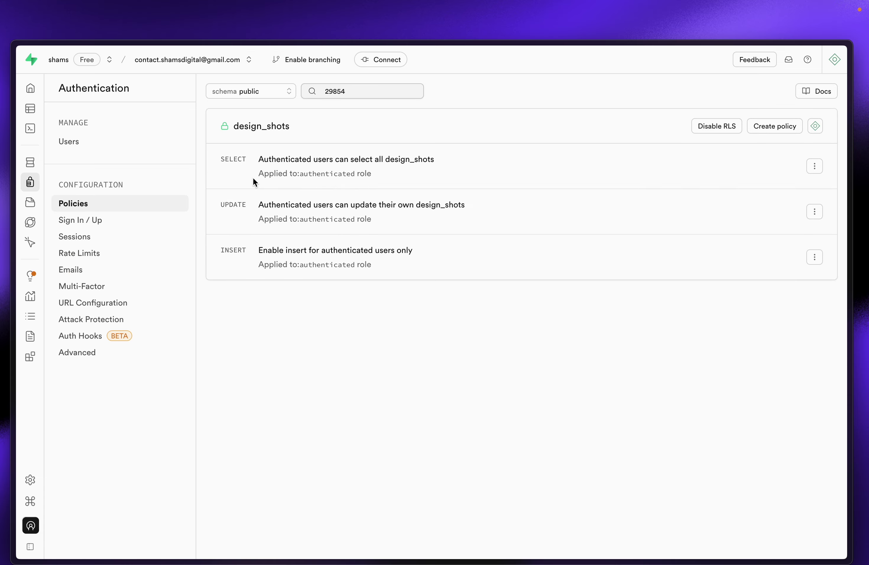
drag(258, 201, 461, 210)
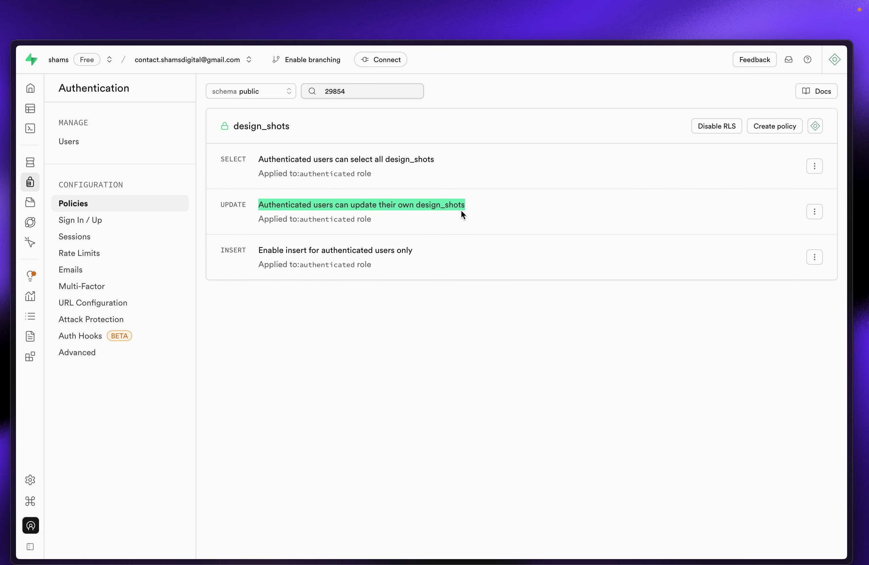
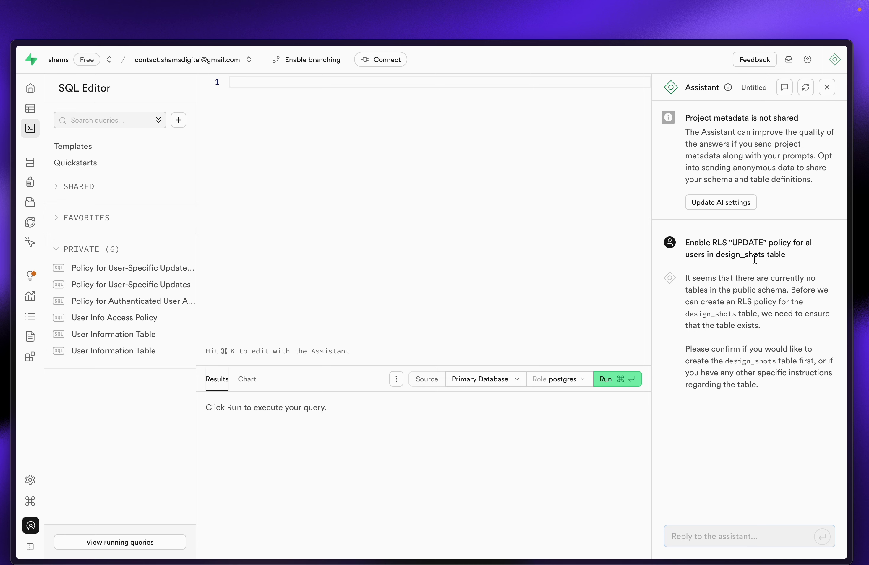
Step: Reuse the earlier Assistant prompt and send "Enable RLS "UPDATE" policy for all users in design_shots table. Create SQL"
drag(792, 257, 686, 249)
key(super+c)
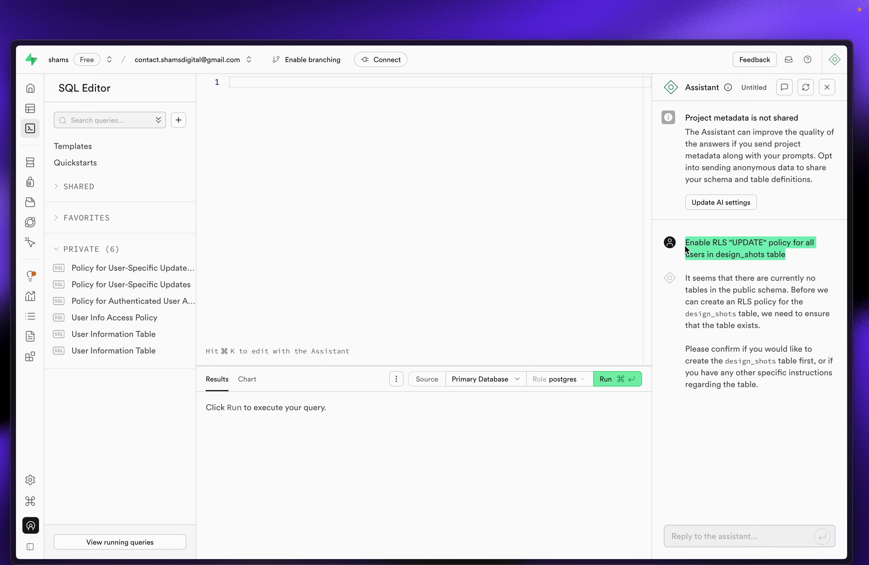
click(712, 538)
key(super+v)
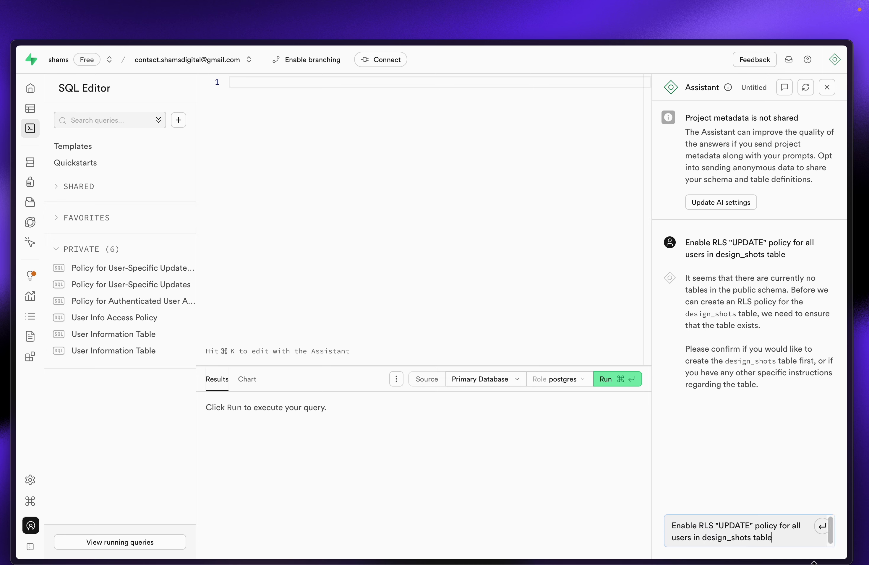
click(673, 525)
text(SQL)
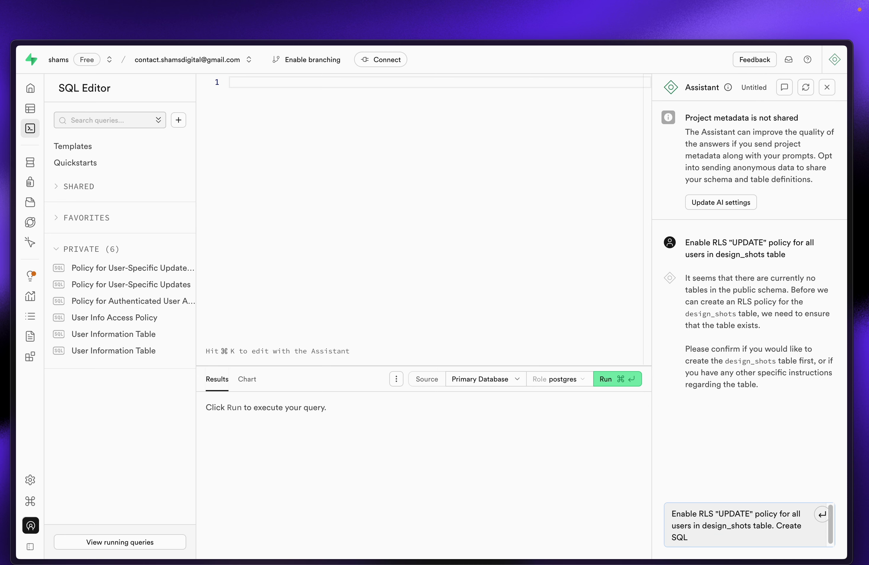
key(Return)
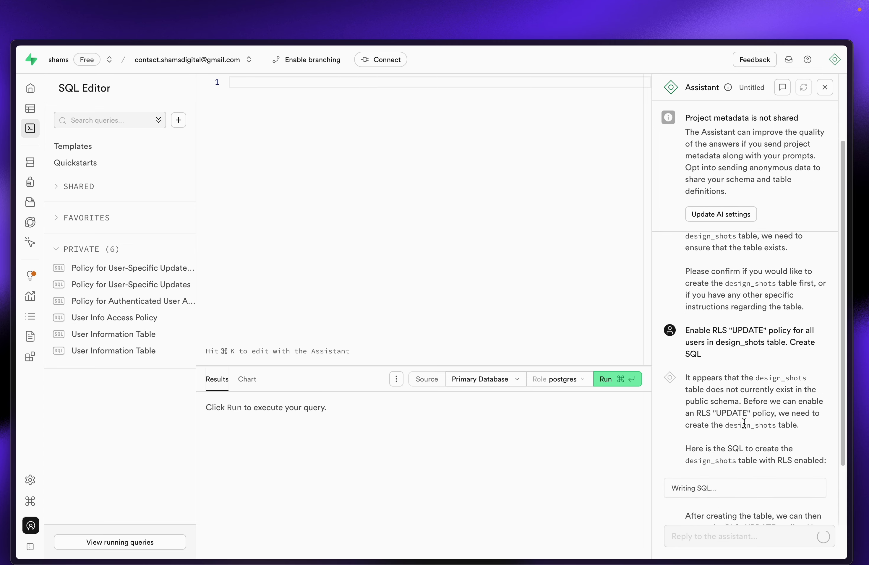
Step: Copy the Assistant's CREATE POLICY "Allow users to update their own design shots" query into the SQL editor and run it
scroll(776, 323, up, 3)
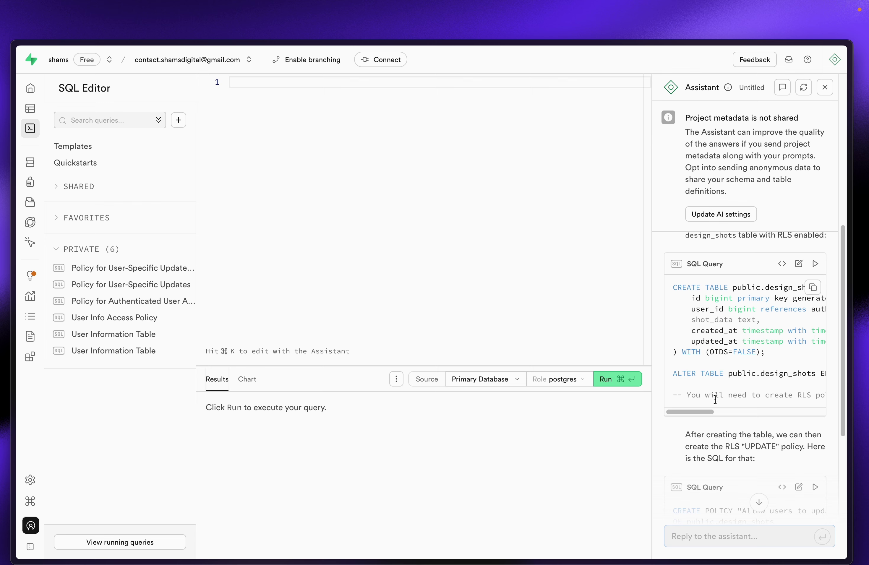
scroll(715, 422, down, 5)
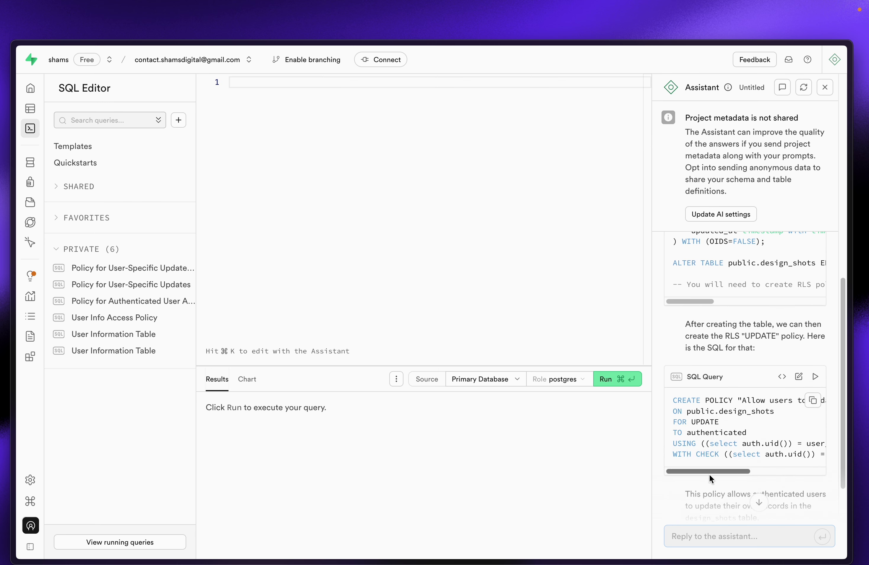
scroll(714, 474, right, 4)
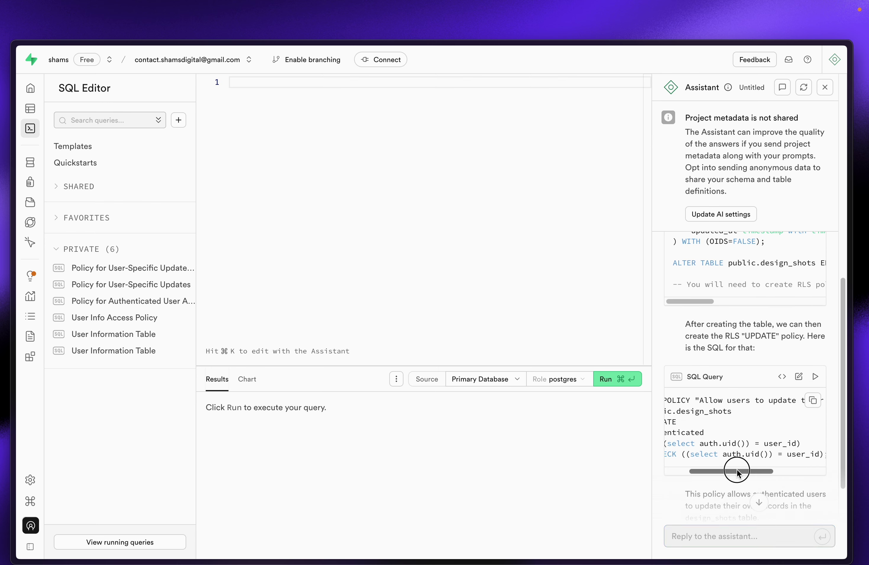
drag(714, 472, 688, 471)
click(813, 400)
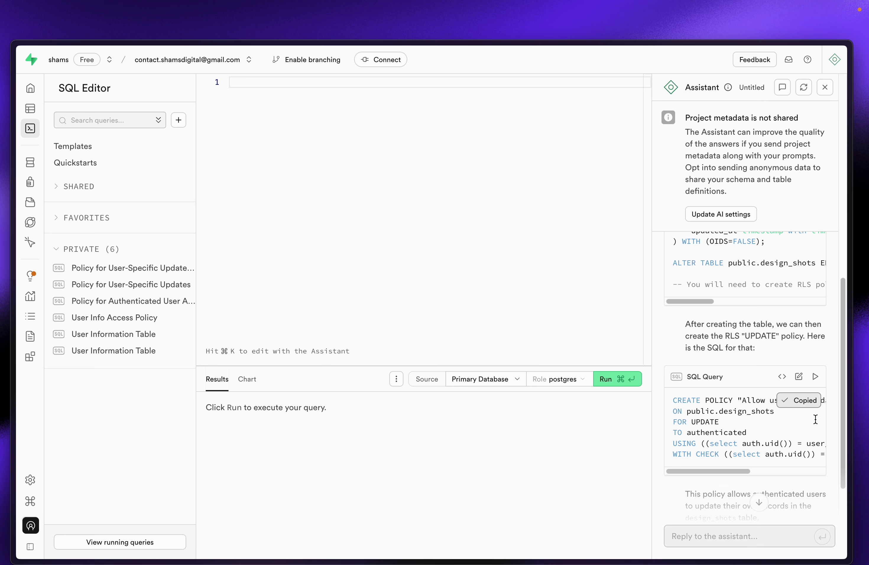
key(super+v)
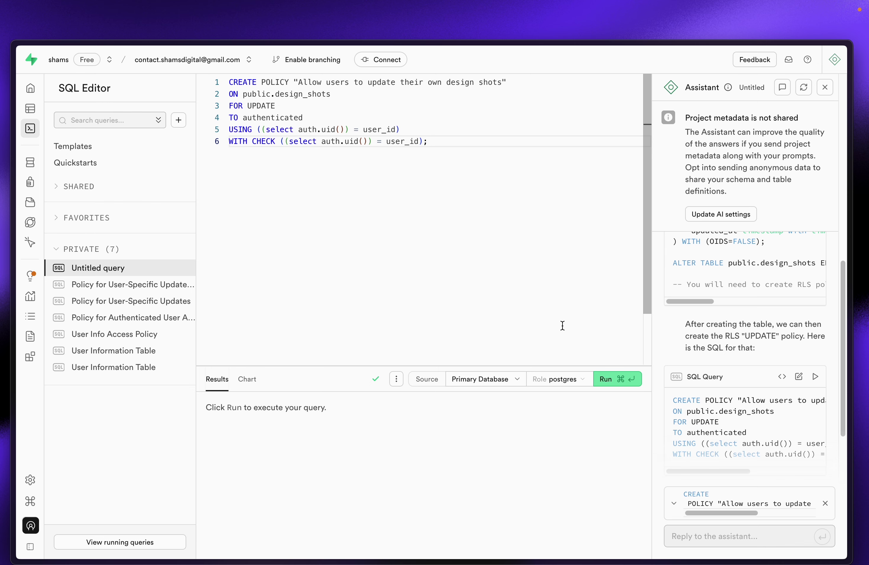
click(620, 379)
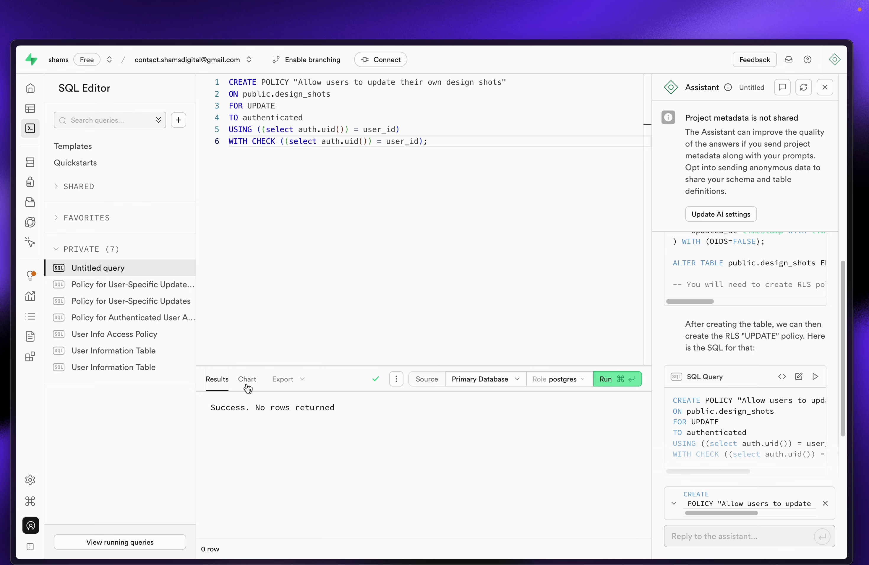
Step: Open the design_shots table and review its RLS policies, checking for the new UPDATE policy
click(30, 109)
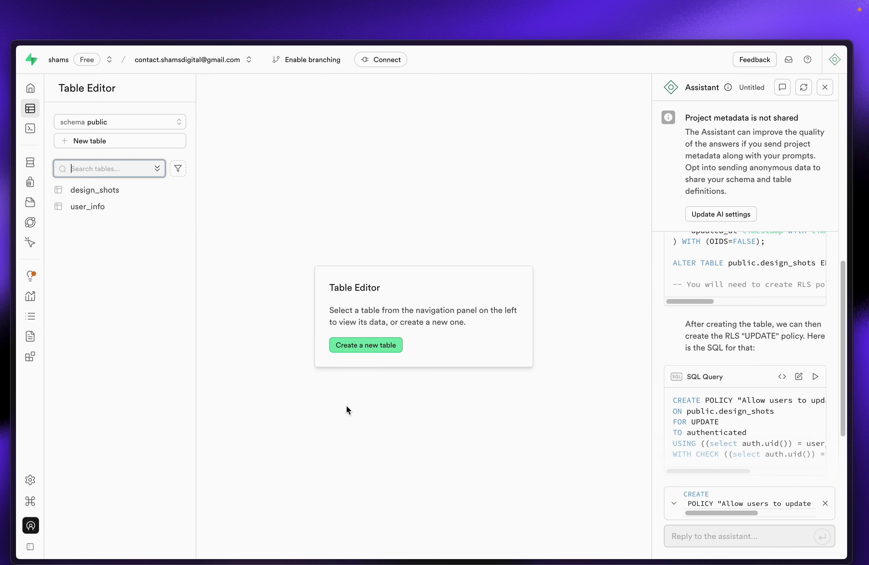
click(125, 197)
click(430, 87)
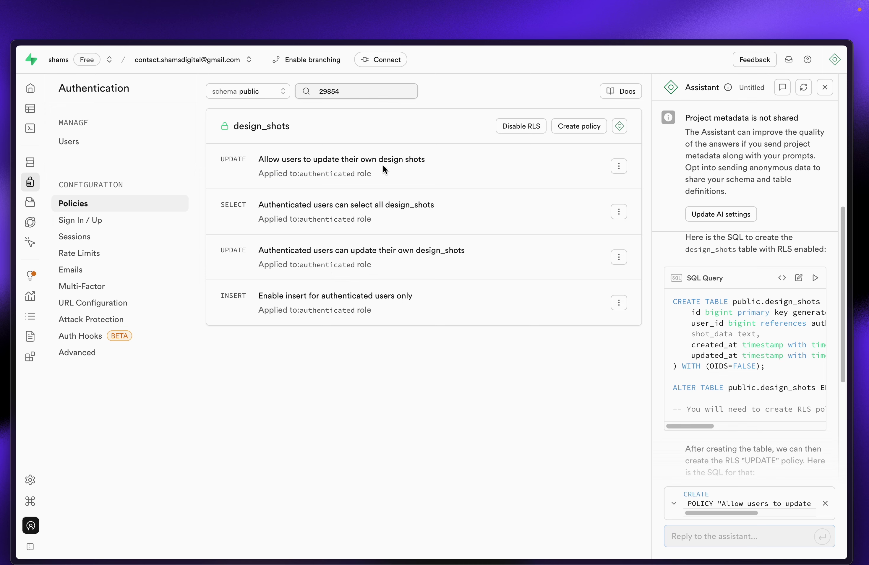
Step: Switch to the WeWeb editor and close the comments formula and the Comment form's workflow
mouse_move(2, 195)
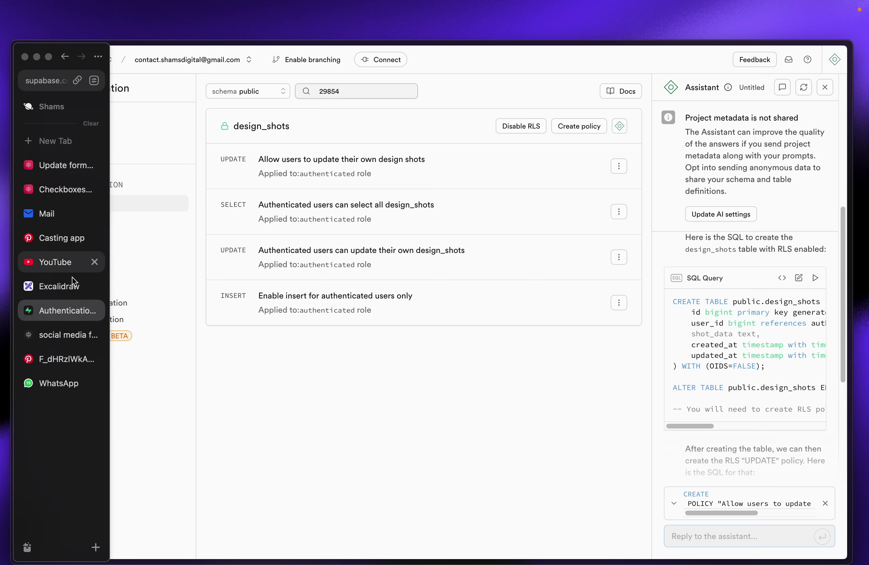
click(59, 334)
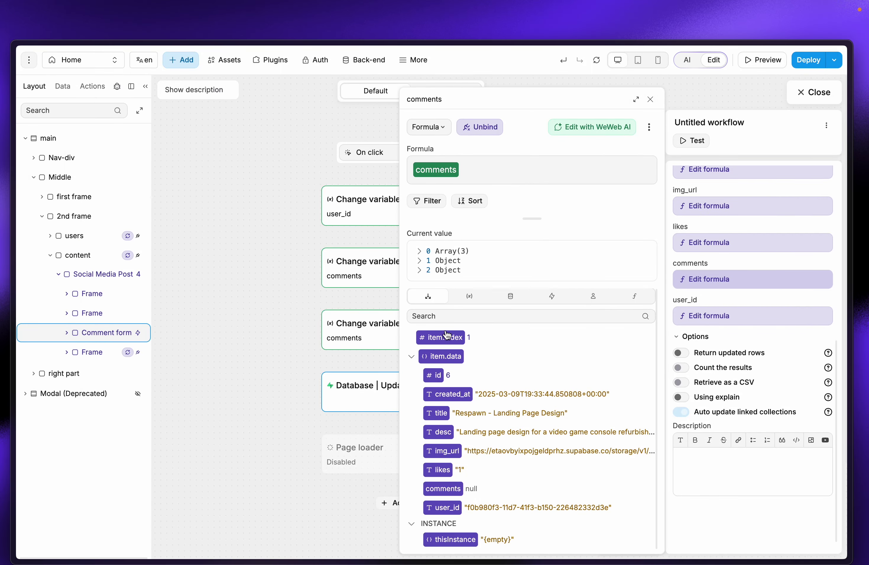
click(650, 99)
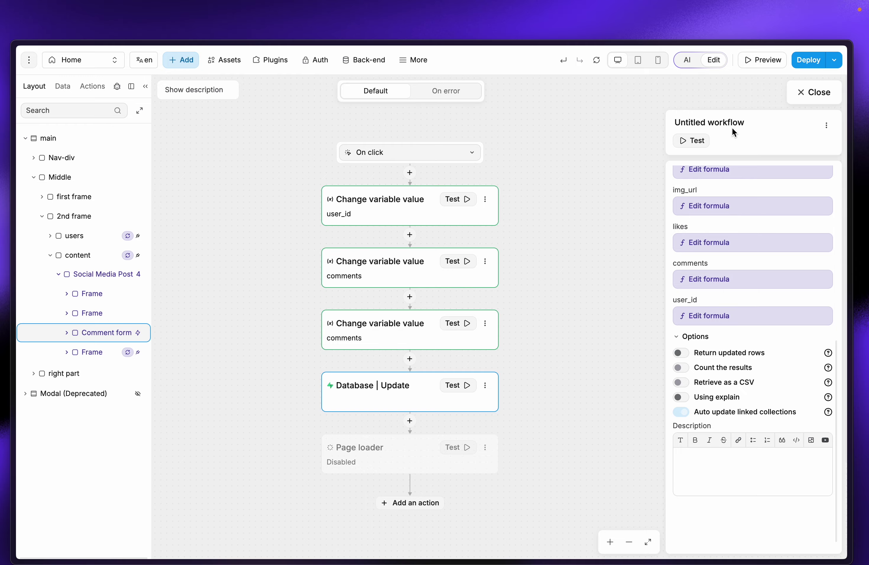
click(813, 95)
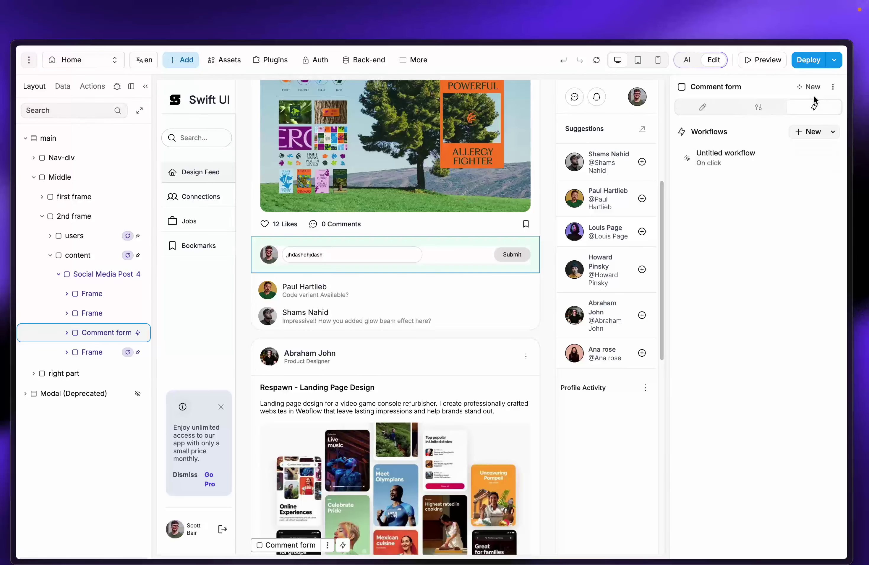
Step: Preview the Home page and select all the draft text in the comment field of the post above "Respawn - Landing Page Design"
click(741, 66)
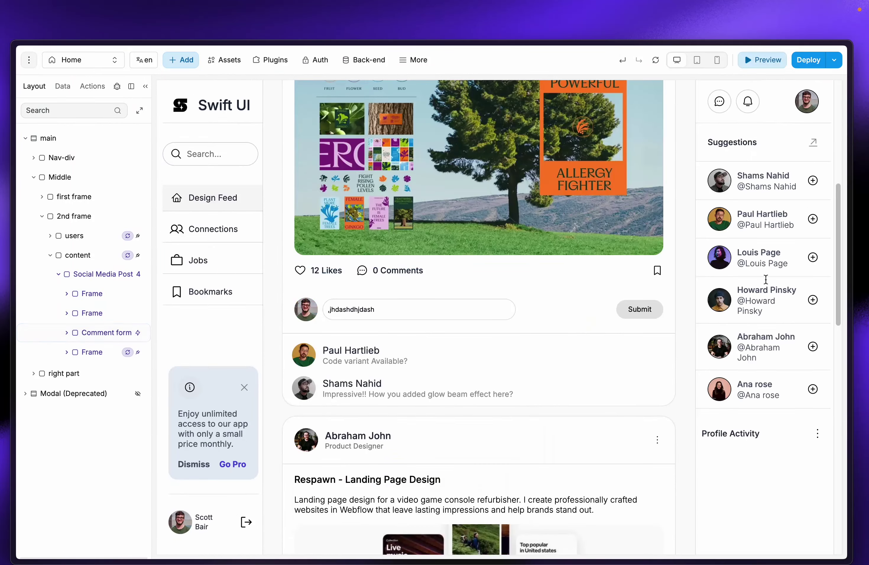
click(398, 310)
key(super+a)
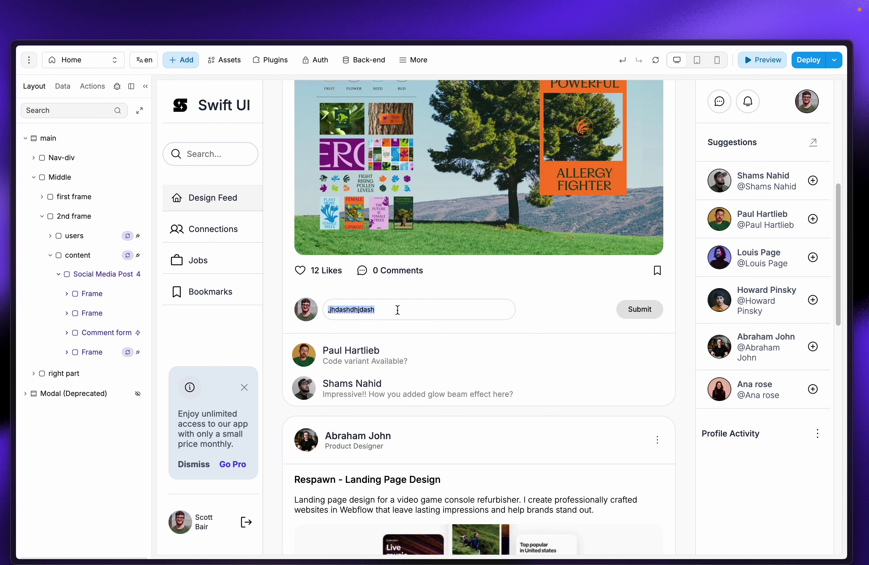
Step: Submit the reply "Excellent Job!" on the post with 12 likes and open the debug logs
text(Ex)
click(640, 310)
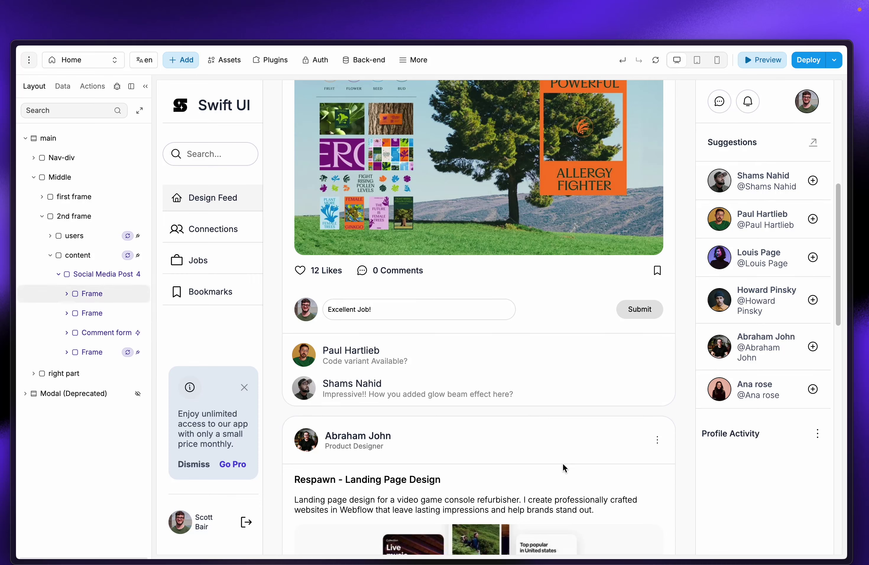
click(117, 86)
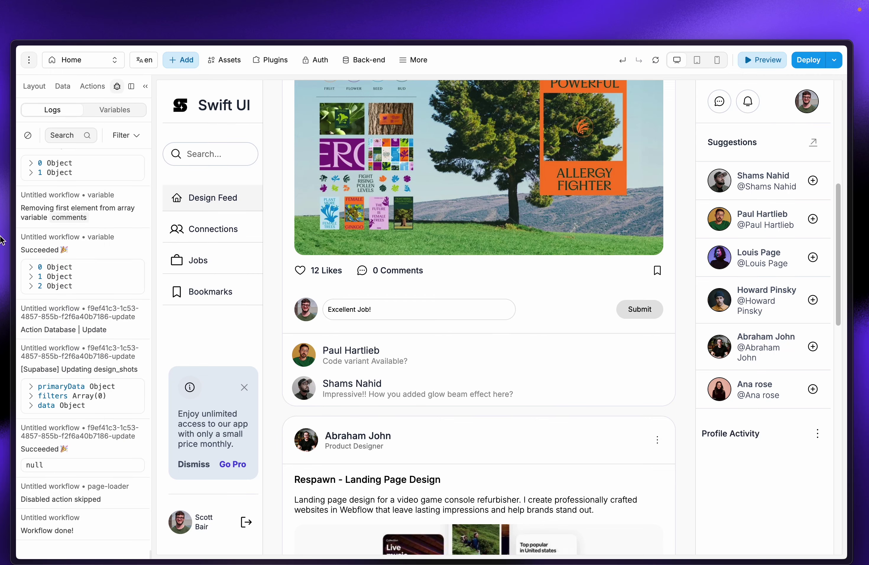
mouse_move(87, 244)
Step: Reload the page and check the comments under the post with 12 likes
click(661, 62)
scroll(554, 404, down, 10)
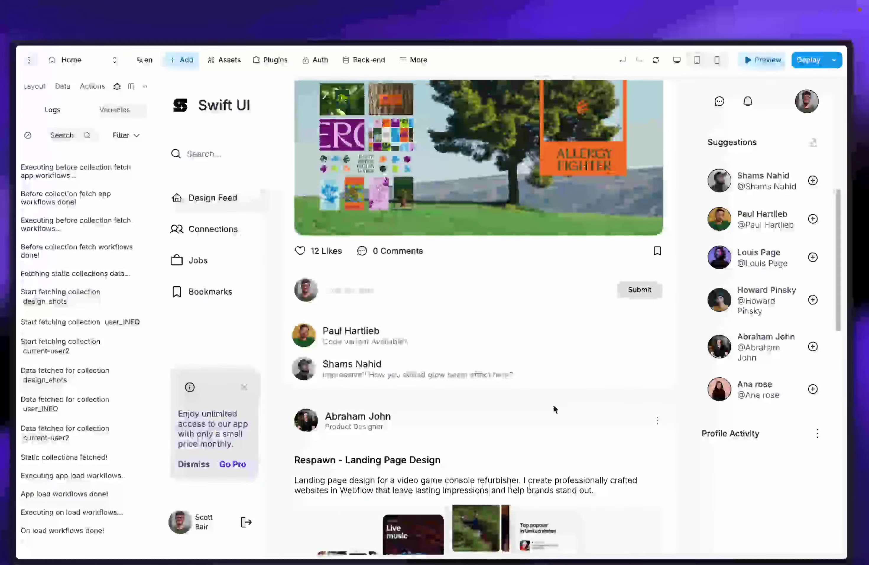
click(656, 61)
scroll(547, 361, down, 10)
scroll(548, 365, down, 4)
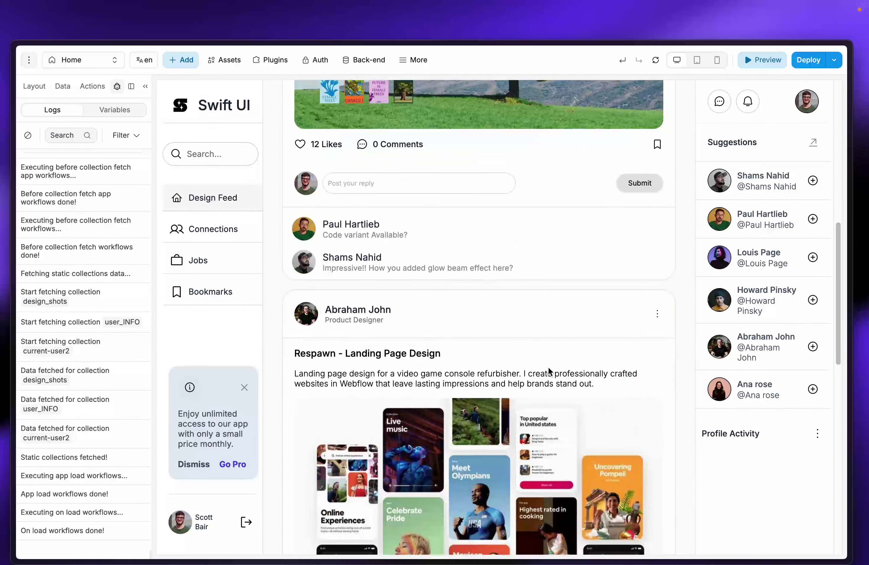
Step: Switch to Supabase and inspect the comments JSON of row 5 in the design_shots table
mouse_move(2, 189)
click(56, 306)
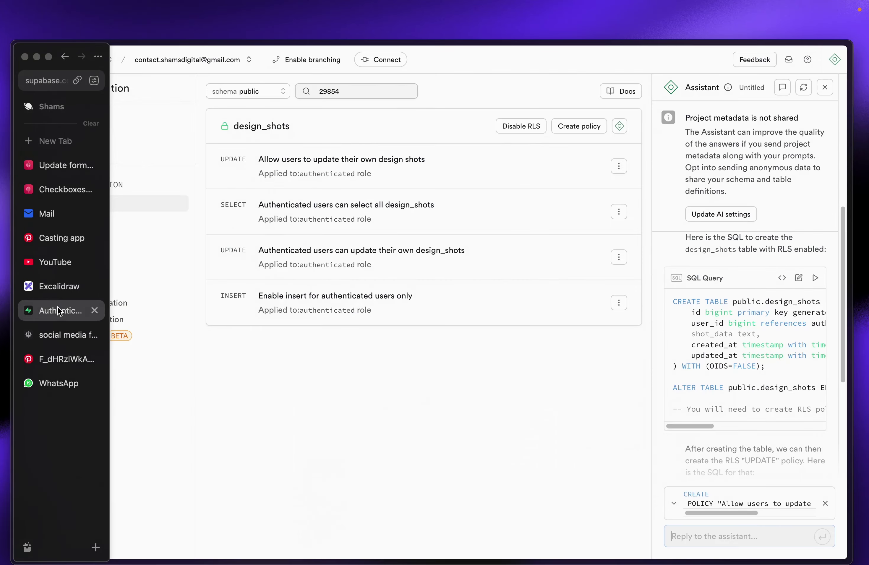
click(42, 109)
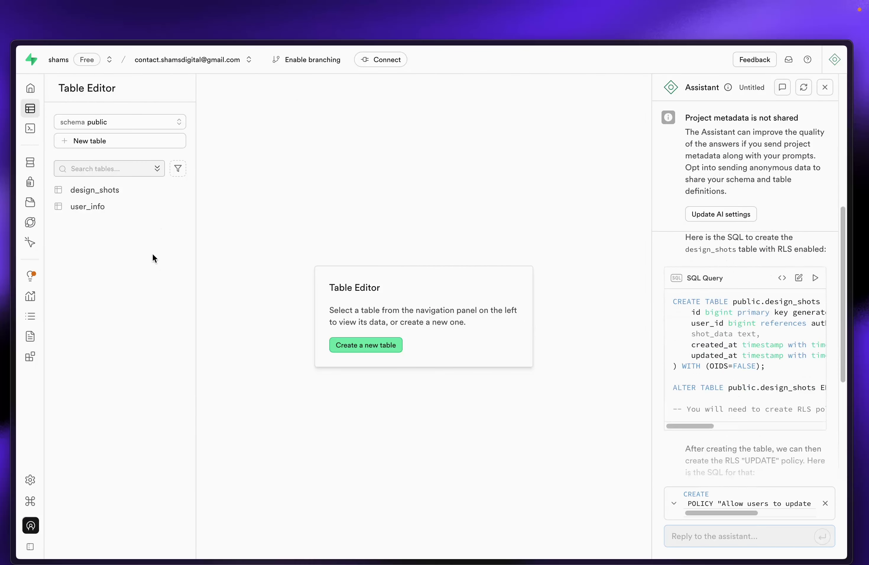
click(135, 189)
click(133, 207)
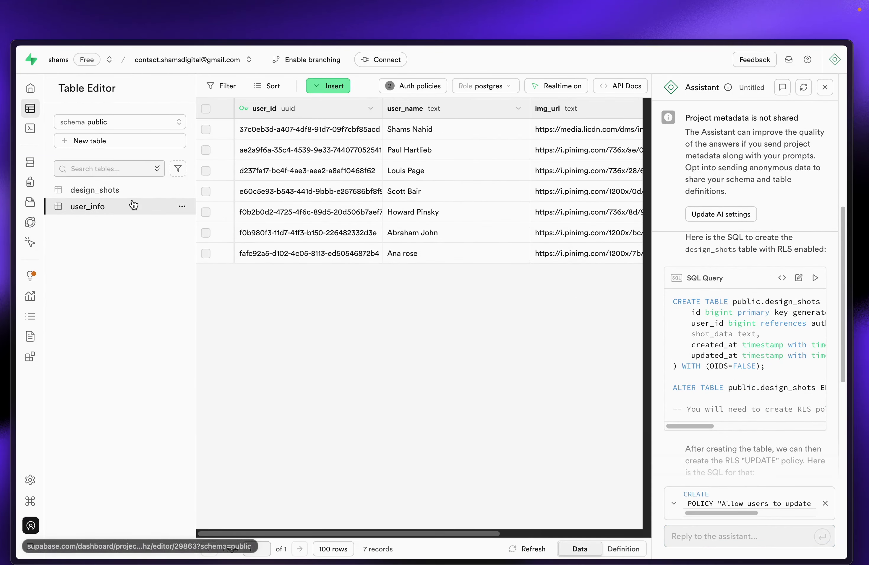
click(121, 190)
drag(360, 534, 533, 530)
double_click(533, 153)
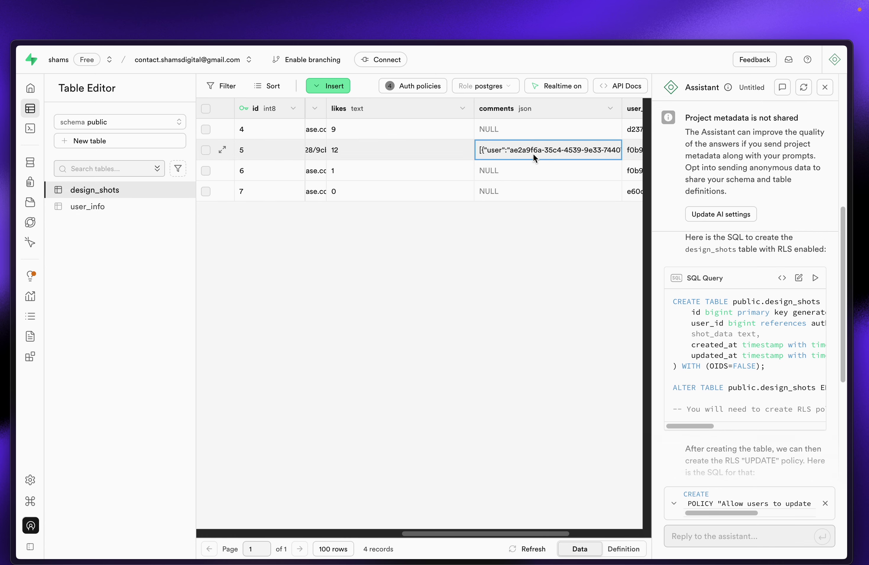
scroll(571, 242, down, 3)
scroll(569, 241, up, 3)
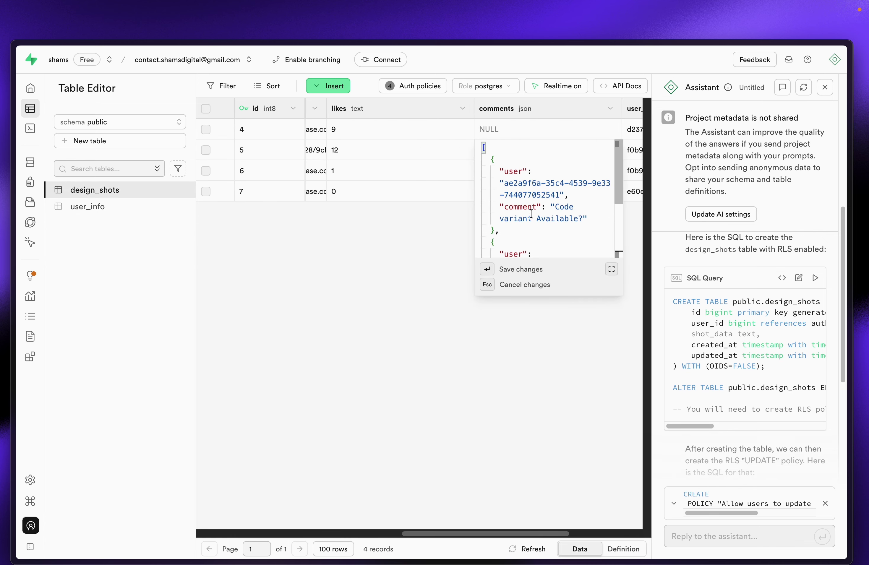
Step: Switch back to WeWeb, enter "xxxxxxx" as a test reply on the post with 12 likes, and leave preview mode
mouse_move(3, 182)
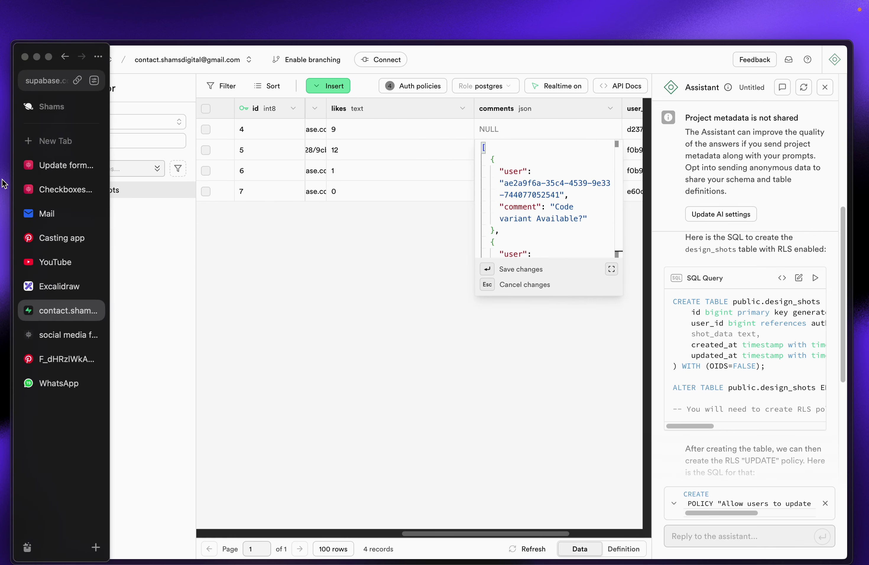
click(66, 345)
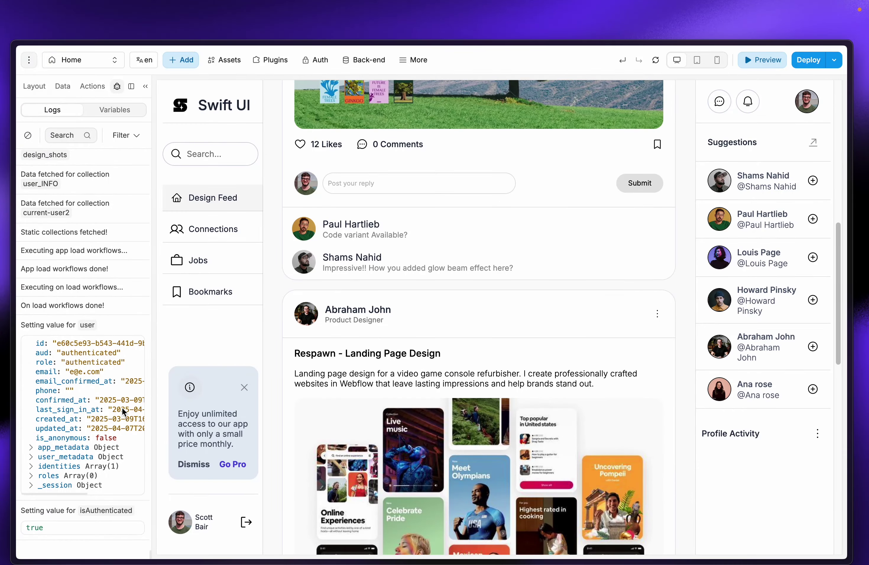
scroll(70, 285, up, 5)
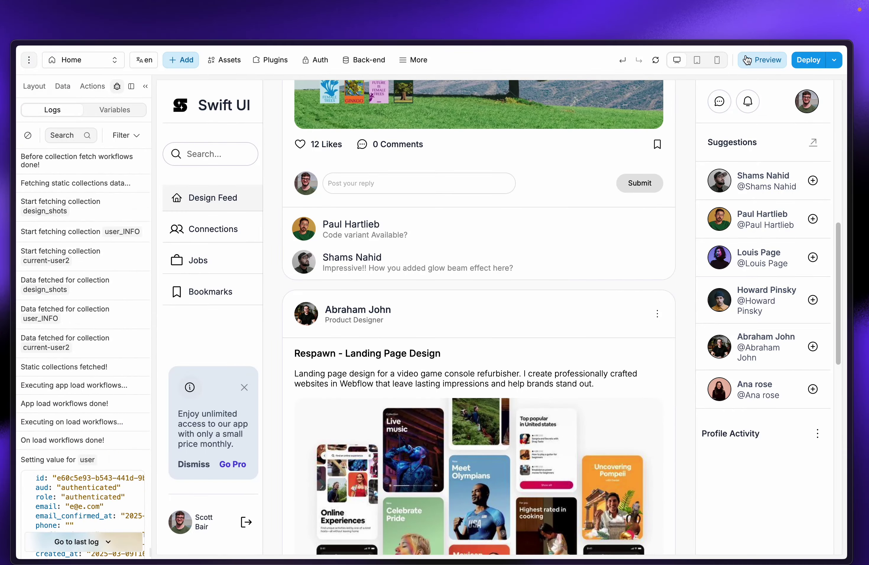
text(xxxxxxx)
click(753, 59)
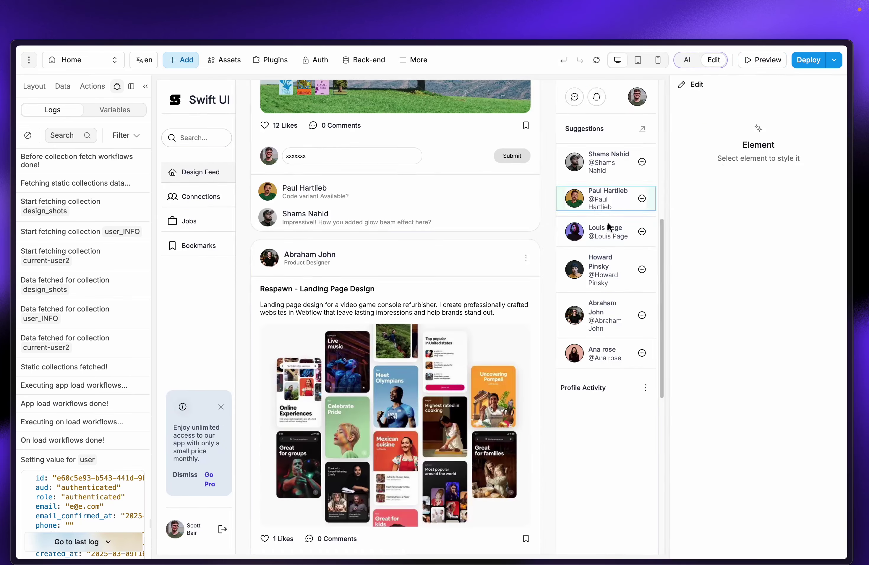
Step: Open the Submit button's on-click workflow and test its three Change variable value actions in order
click(474, 167)
click(690, 167)
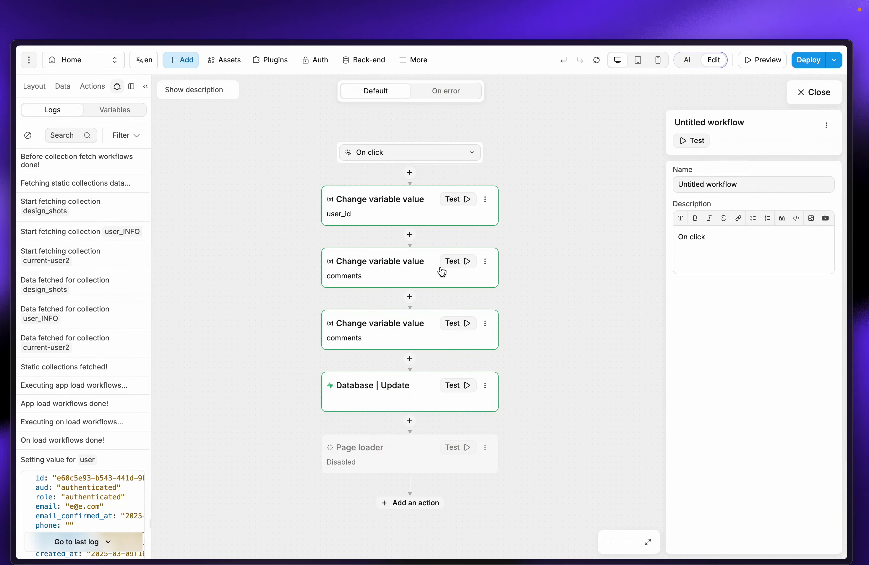
click(394, 214)
scroll(118, 418, down, 10)
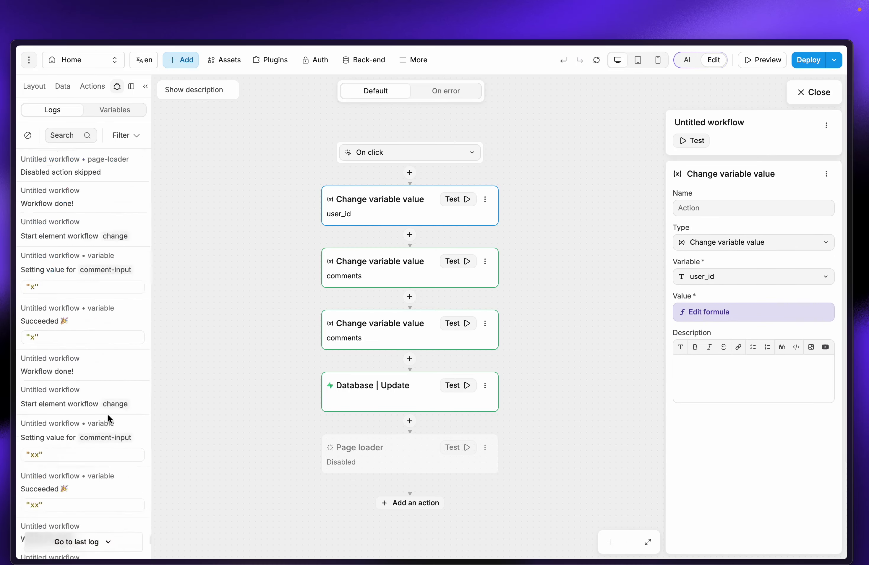
click(466, 200)
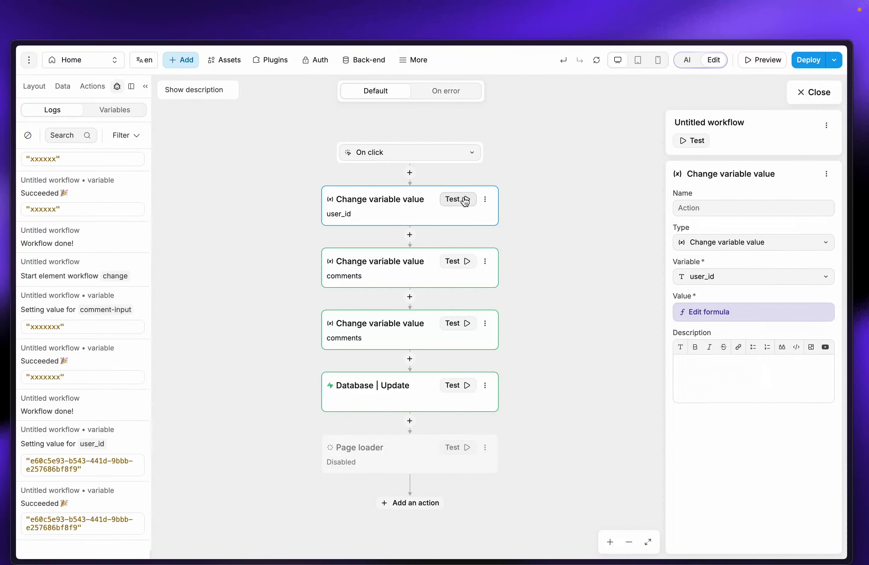
click(450, 262)
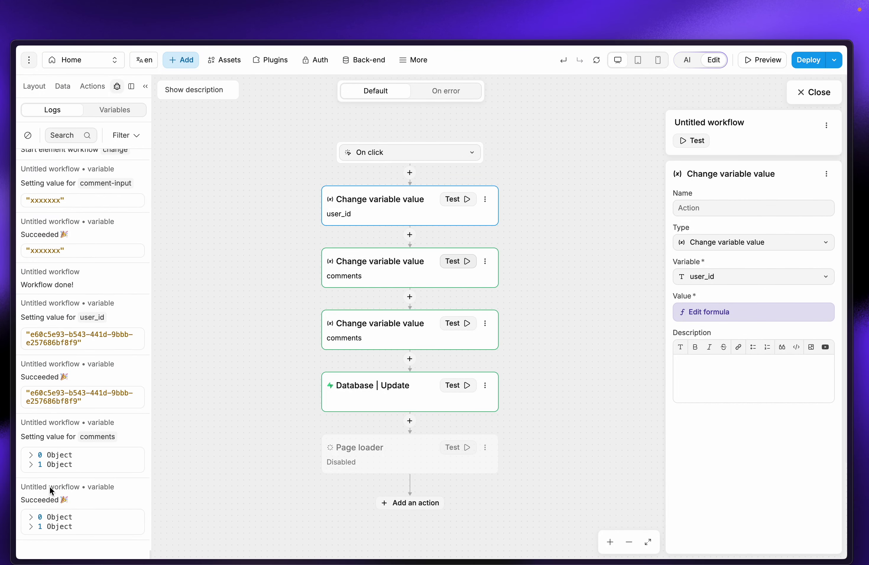
click(463, 328)
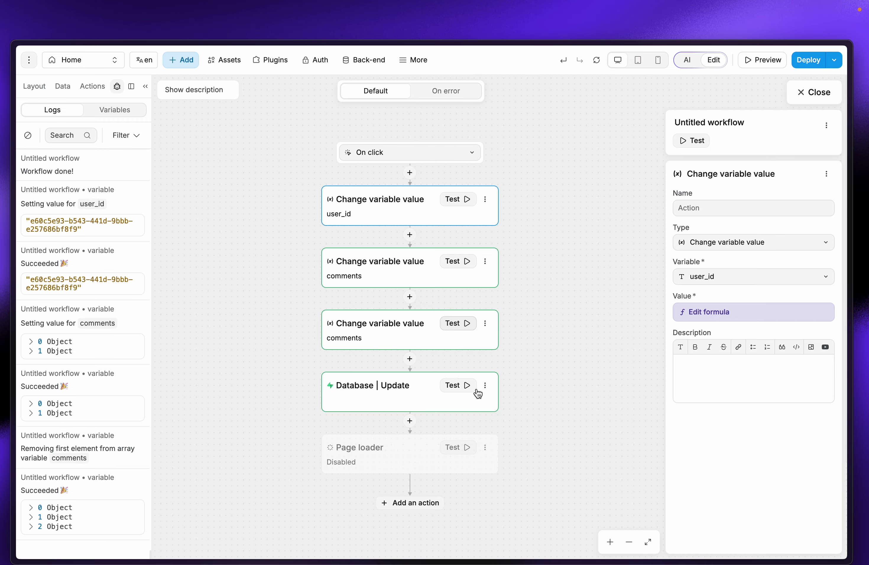
Step: Review the Database | Update action's table, key, field and option settings, and test the action
scroll(407, 409, down, 3)
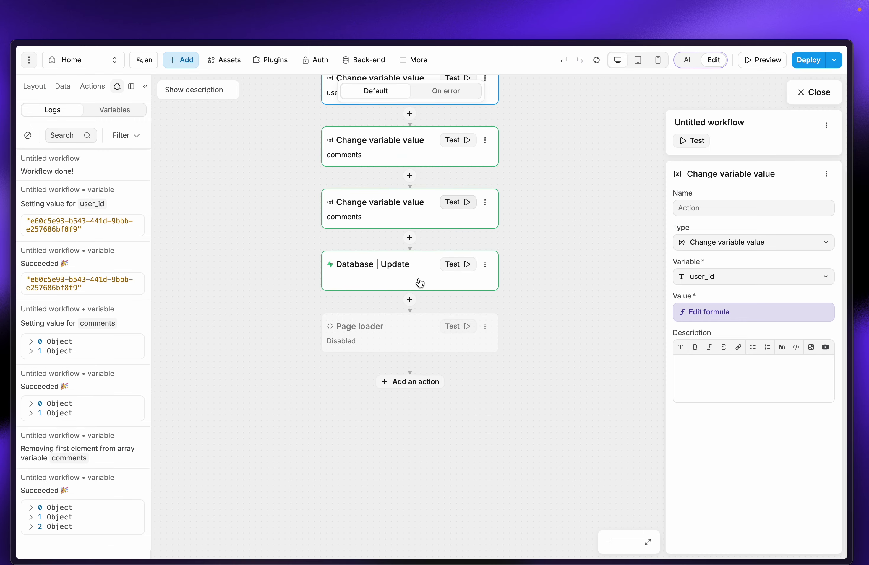
click(419, 281)
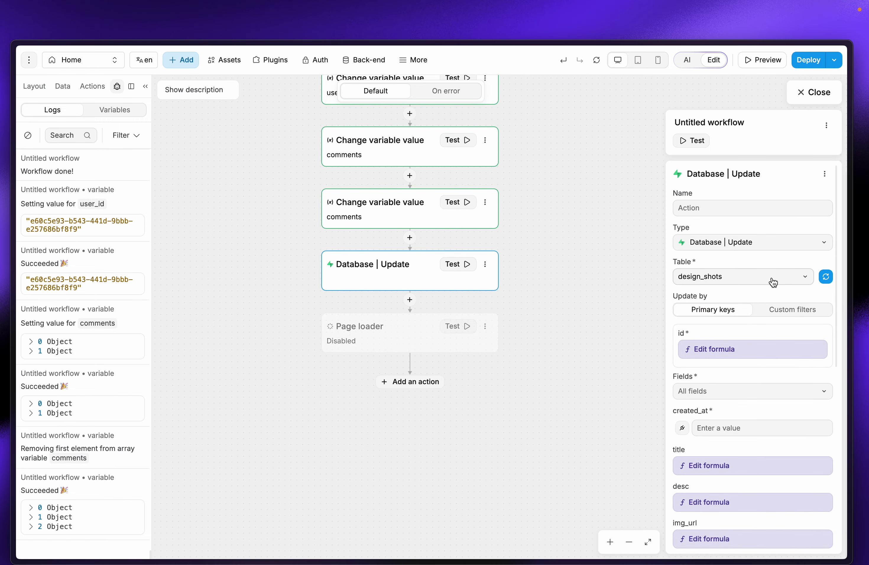
scroll(745, 377, down, 2)
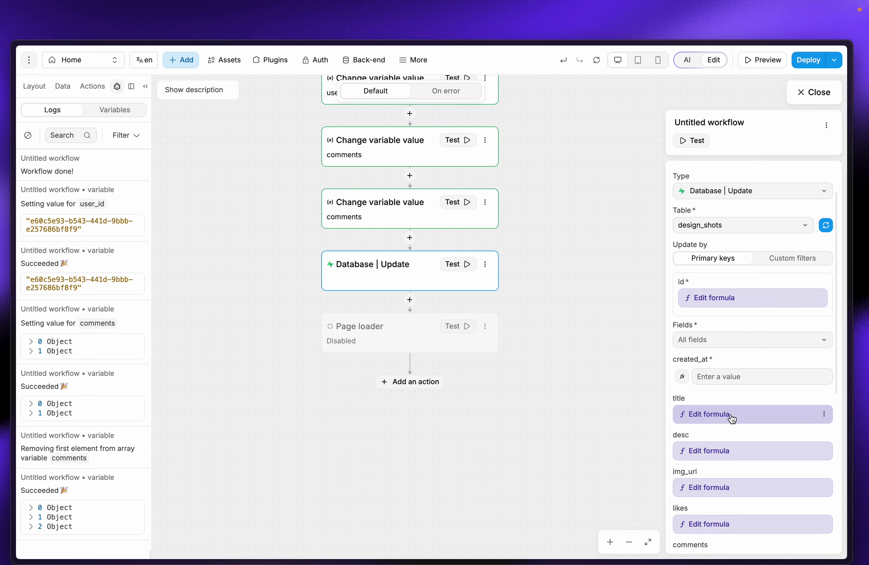
scroll(740, 398, down, 2)
scroll(742, 422, down, 2)
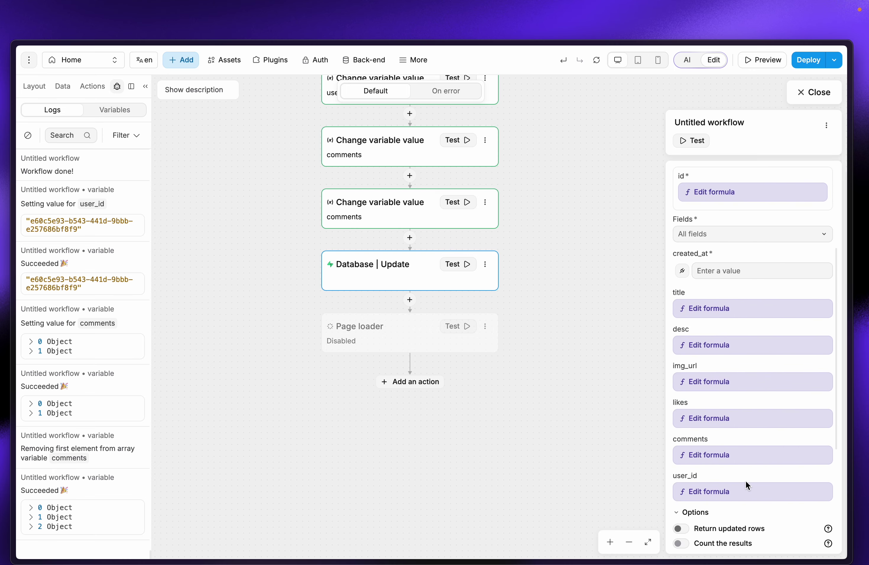
scroll(746, 481, down, 2)
scroll(769, 525, down, 3)
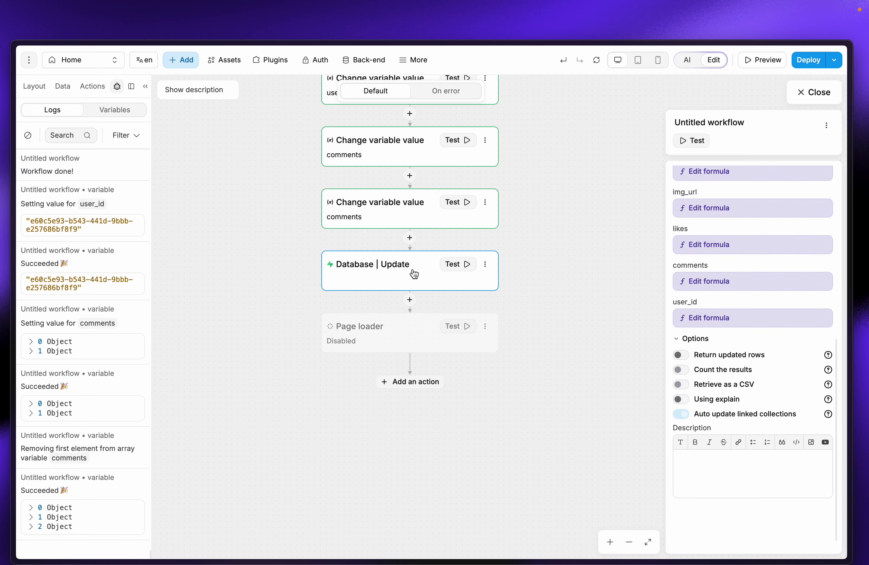
click(453, 266)
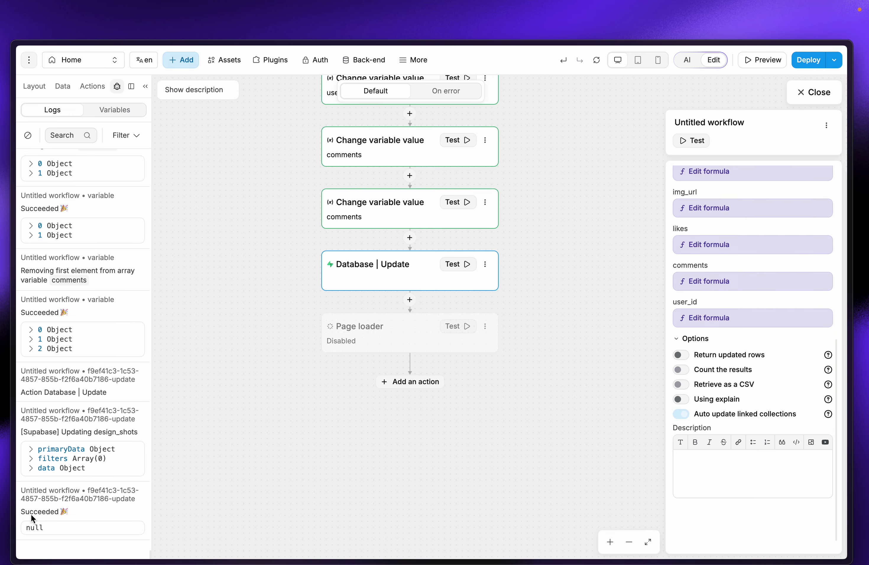
Step: Examine the comments array inside the data logged for the design_shots update
click(61, 466)
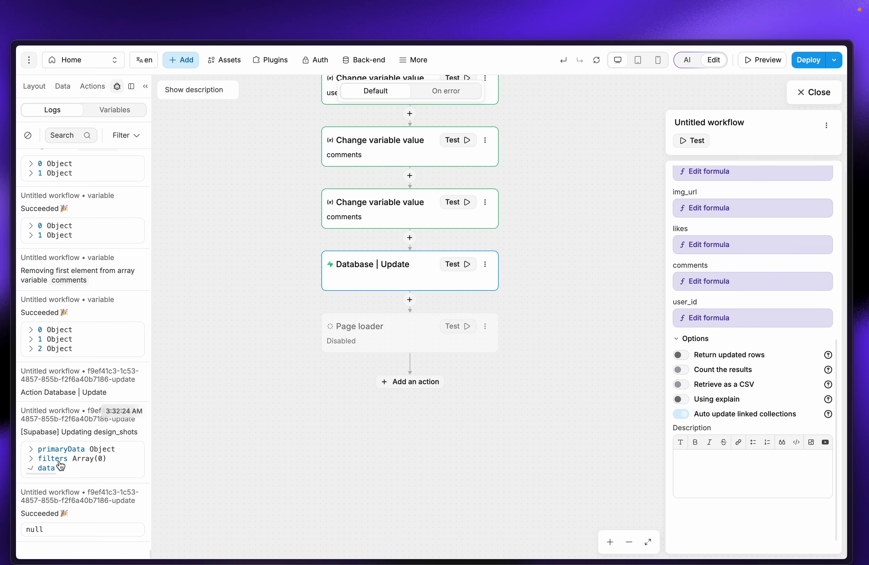
click(36, 469)
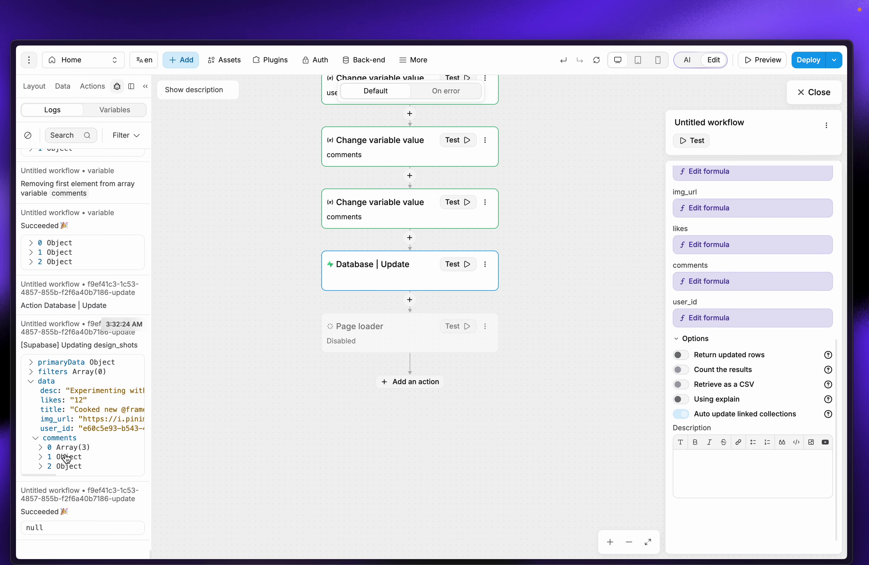
click(44, 450)
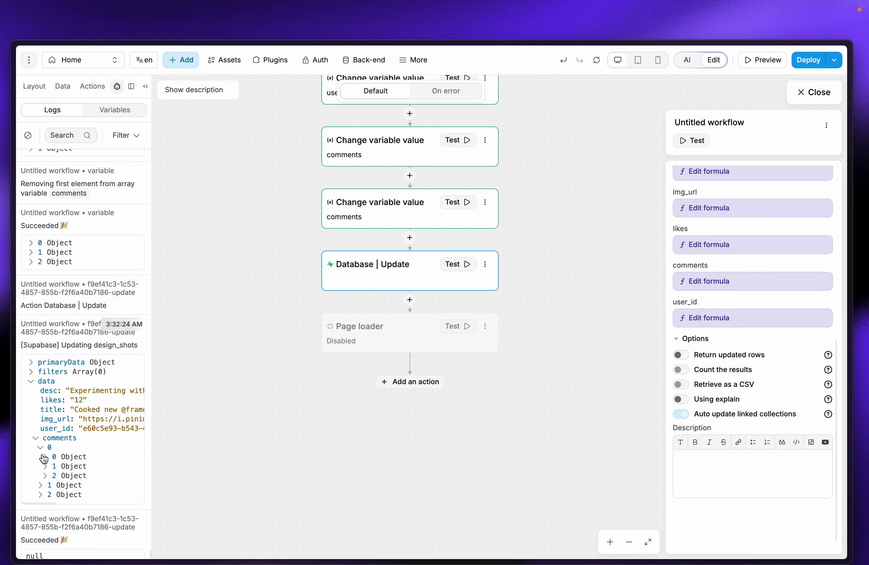
click(42, 448)
Step: Examine each comment object logged by the action that changes the comments array variable
click(32, 243)
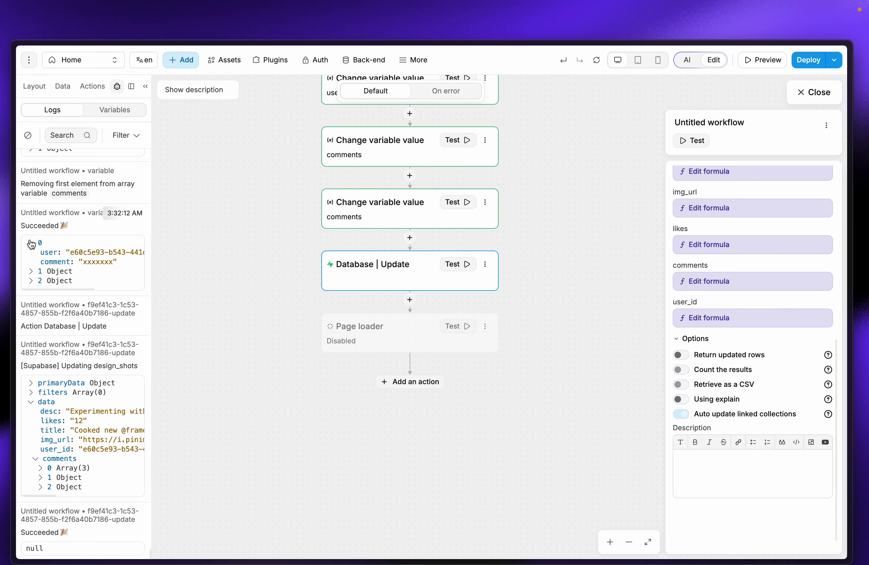
click(32, 243)
click(31, 253)
click(32, 253)
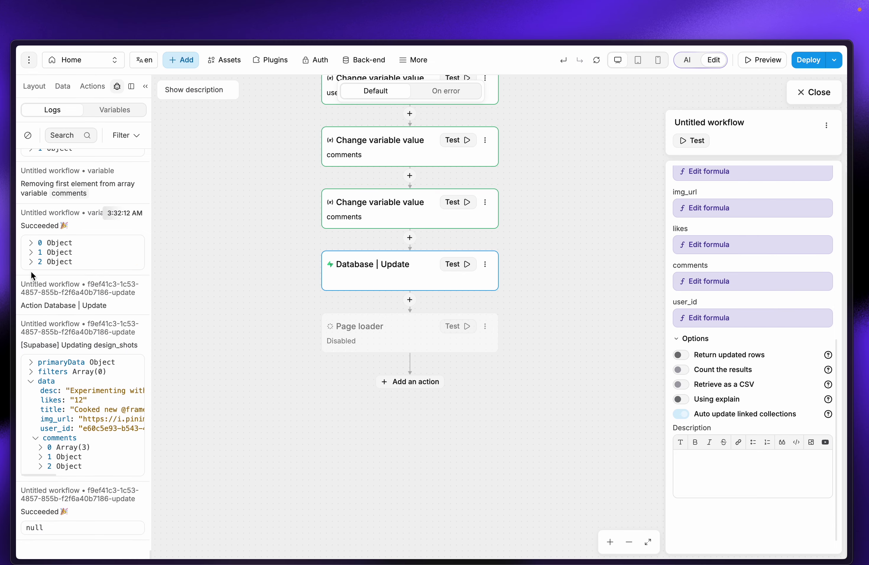
click(32, 262)
click(32, 262)
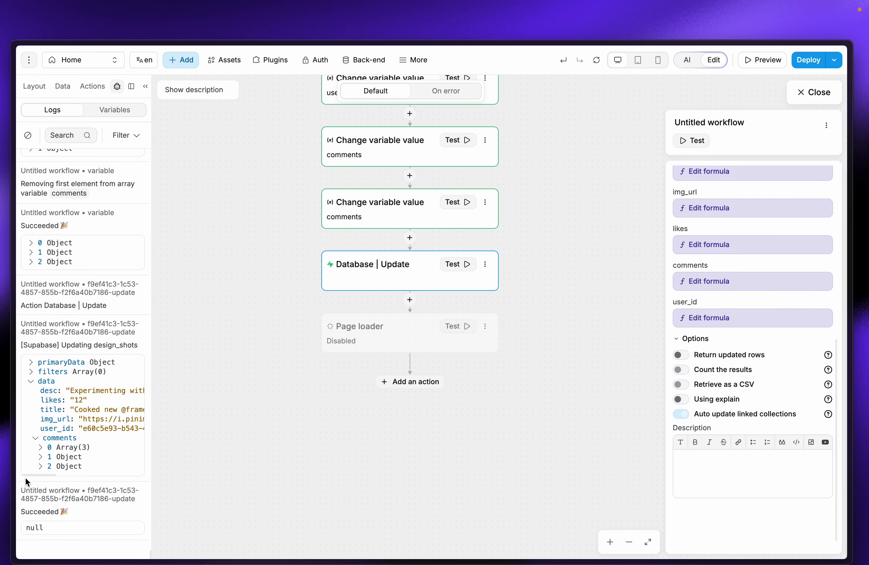
Step: Recheck the nested first item of comments in the design_shots update log
click(42, 454)
click(42, 450)
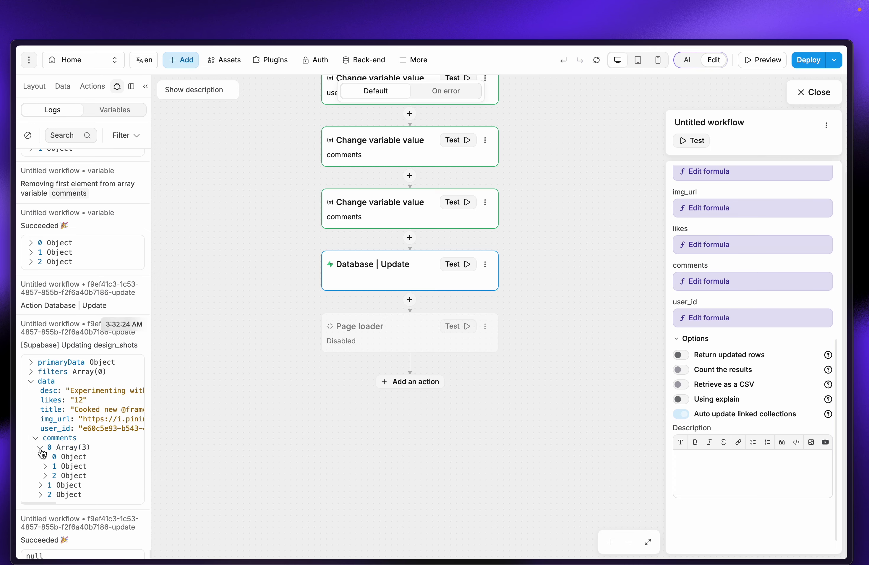
click(42, 451)
click(47, 459)
click(48, 459)
click(41, 448)
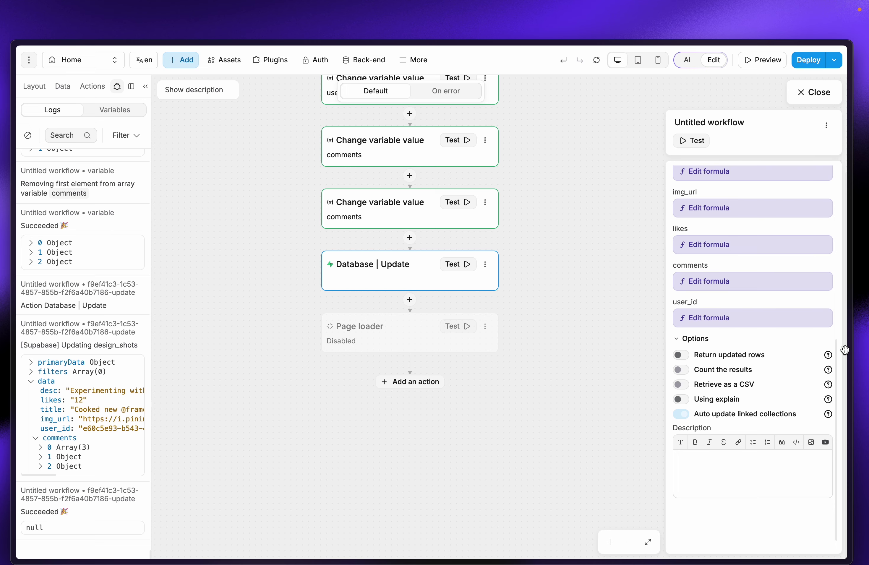
Step: Open the Database | Update action's comments formula and compare its current value with the logged comment objects
click(731, 281)
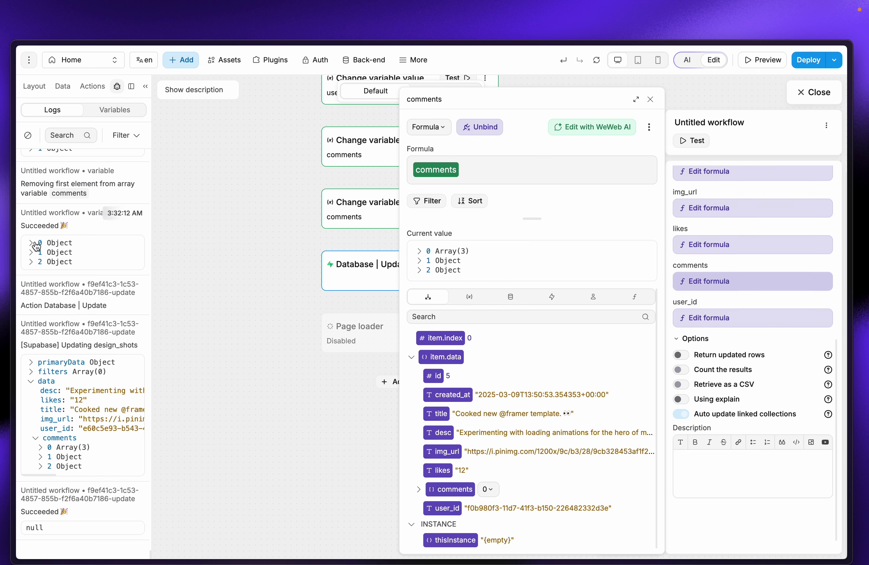
scroll(110, 220, up, 2)
scroll(134, 383, up, 5)
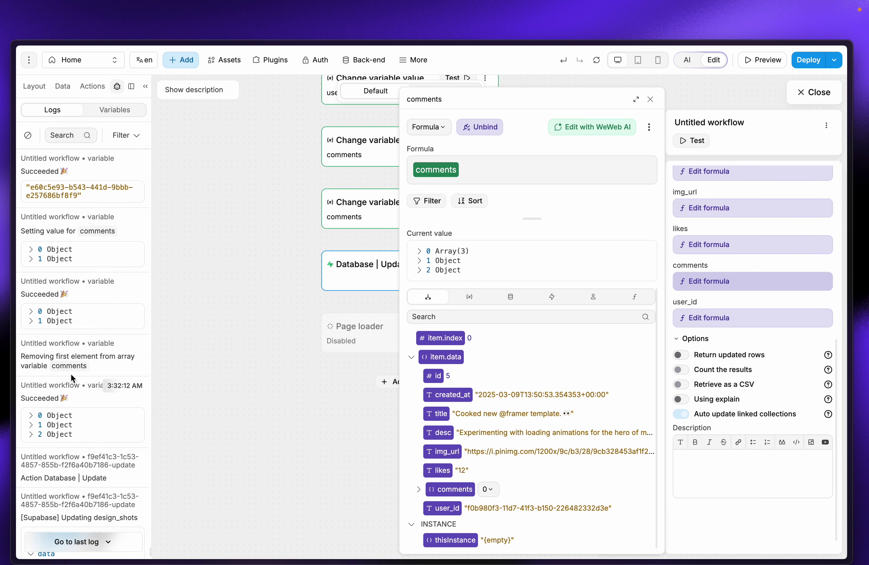
click(32, 435)
click(31, 434)
click(32, 426)
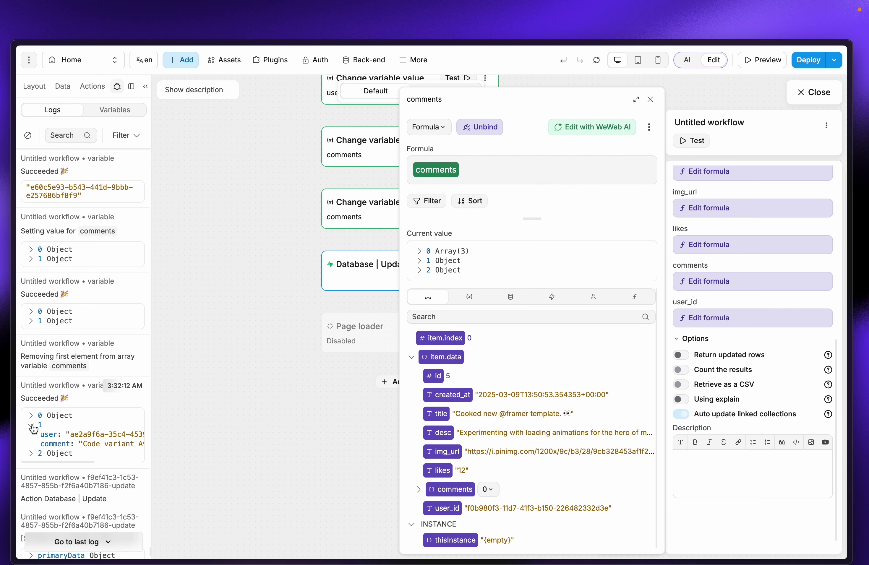
Step: Recheck the logged comment objects against the comments array sent in the design_shots update log
click(31, 426)
click(32, 426)
click(31, 426)
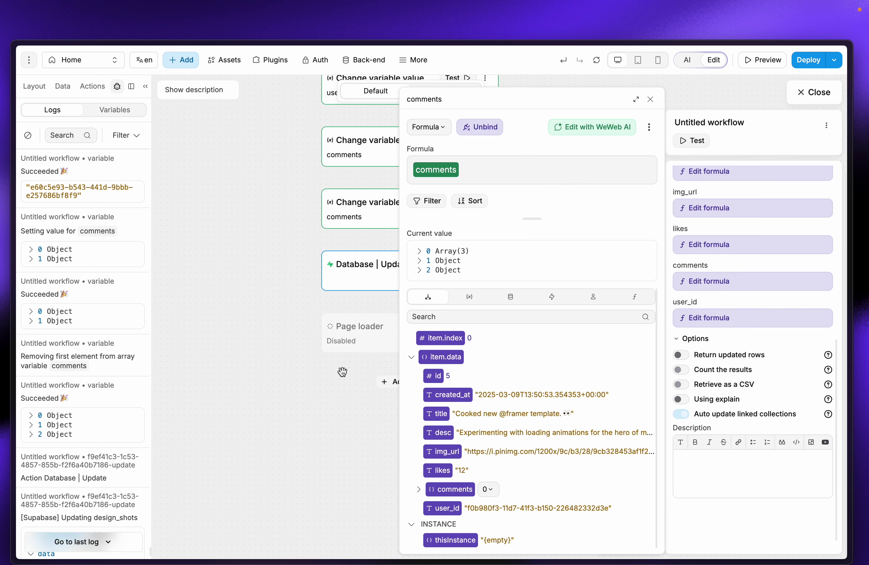
scroll(72, 381, down, 5)
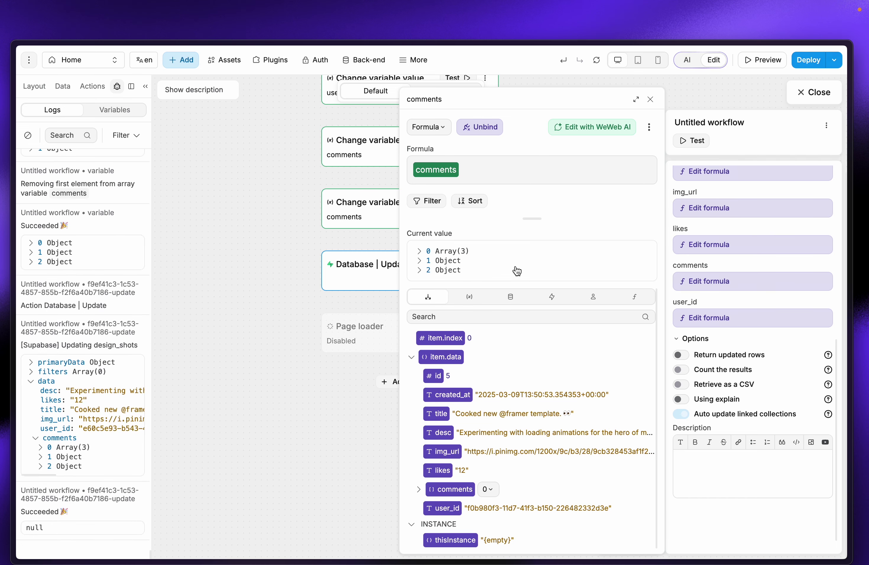
Step: Replace the Database | Update action's comments formula with comments[0], check its current value, and close the formula editor
click(506, 166)
key(BackSpace)
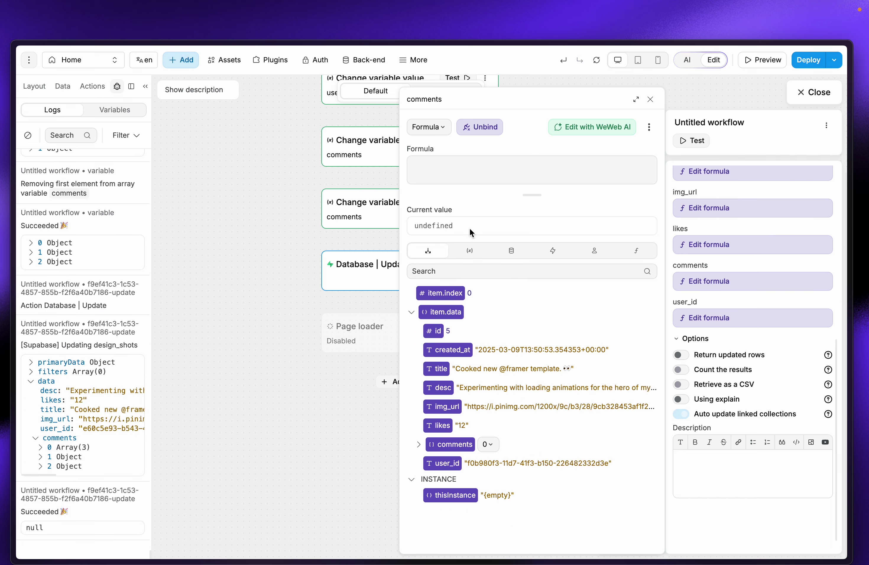
click(476, 257)
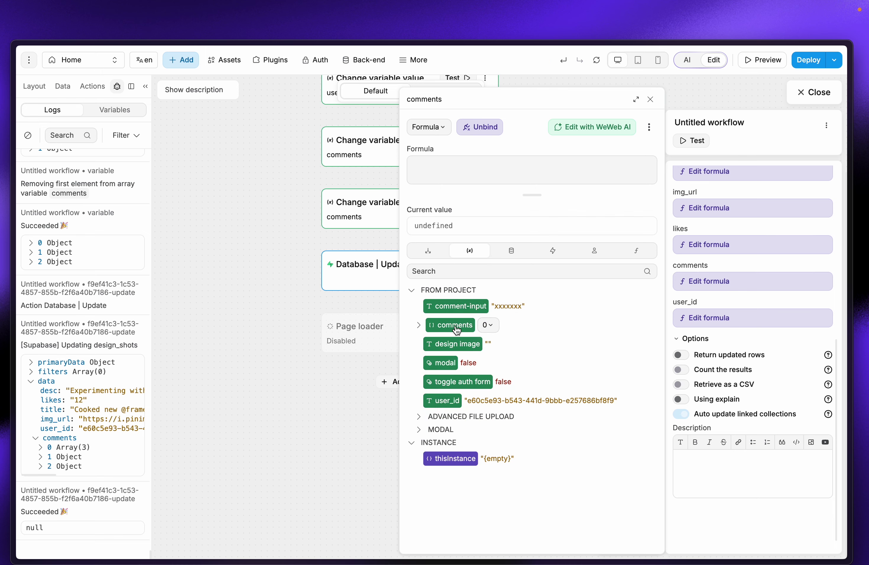
click(456, 326)
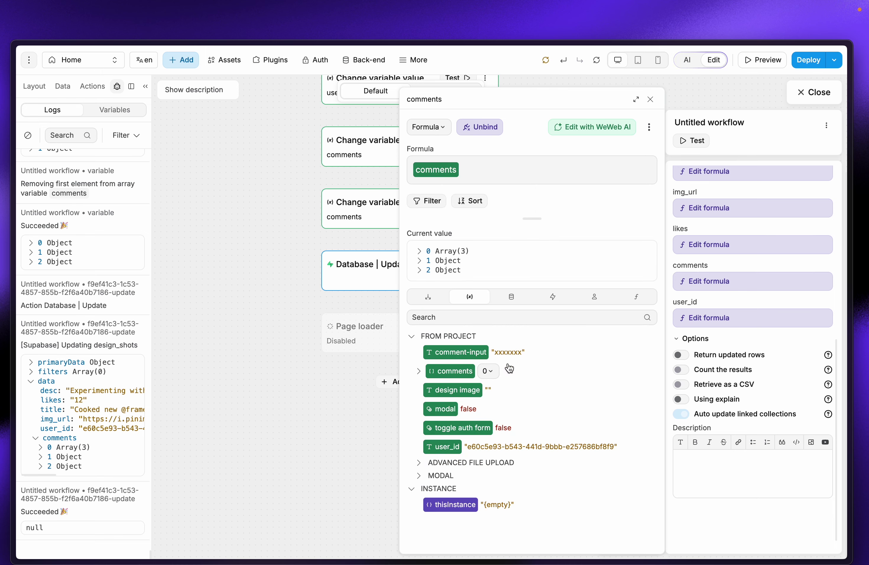
key(BackSpace)
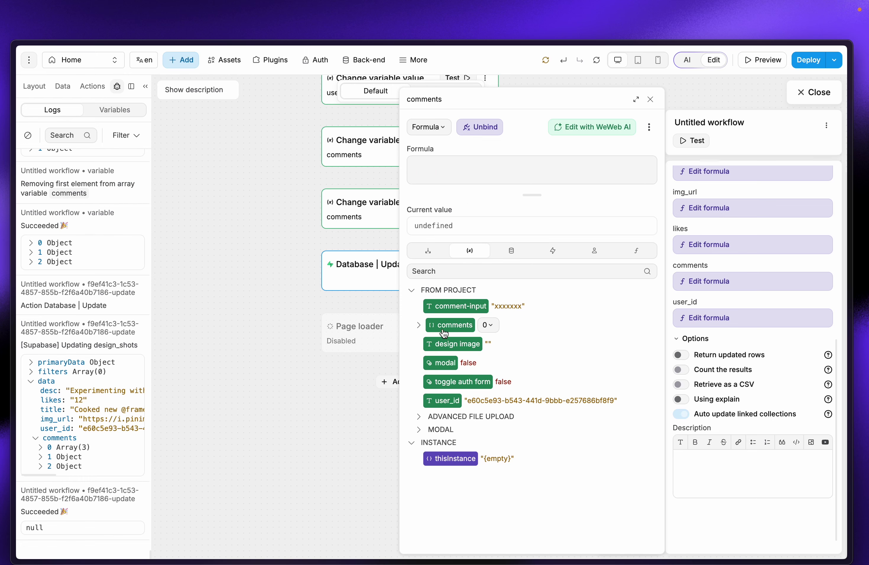
click(420, 326)
click(426, 346)
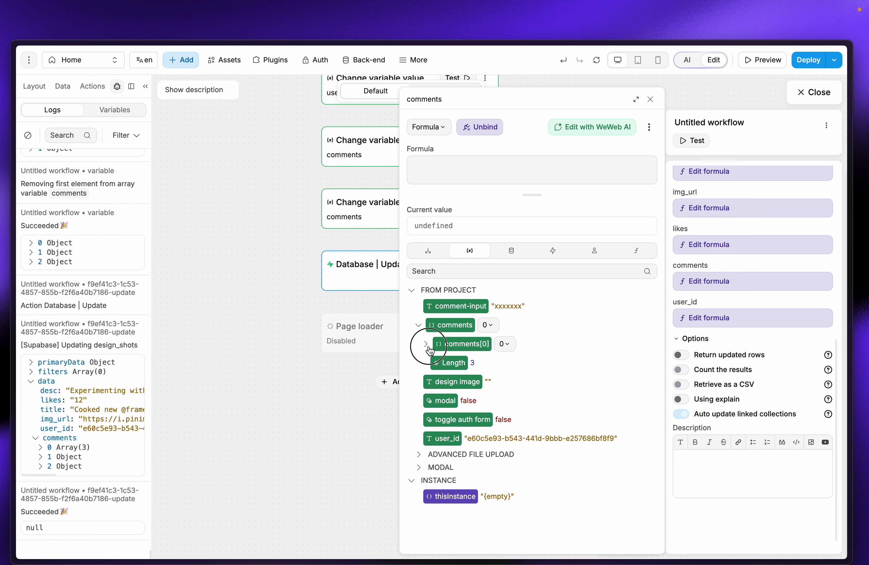
click(427, 346)
click(474, 346)
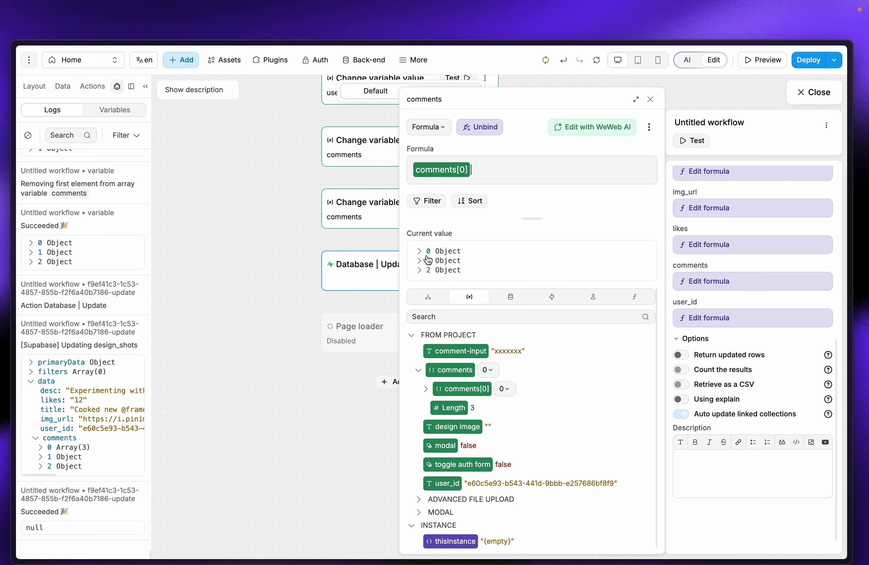
click(420, 251)
click(420, 251)
click(651, 100)
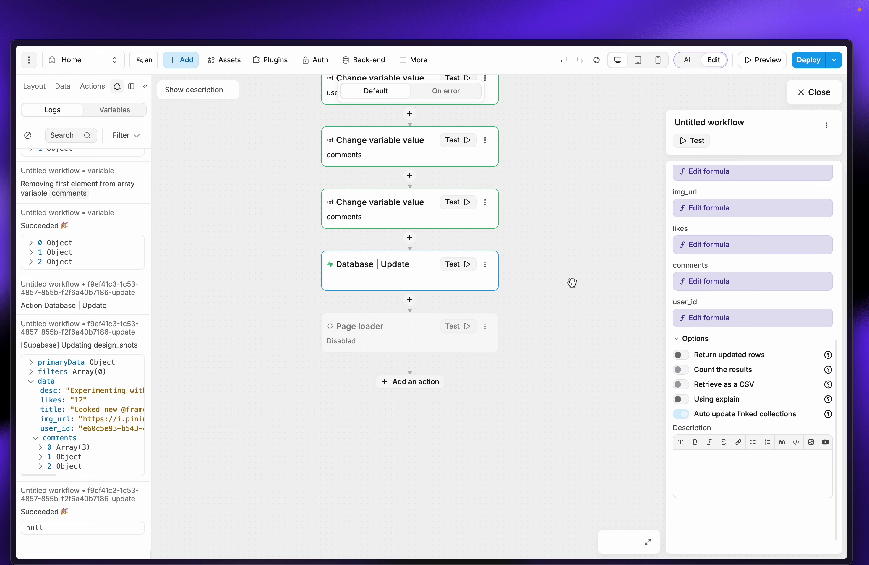
Step: Test the Database | Update action and examine the comments array in its newly logged data
click(456, 265)
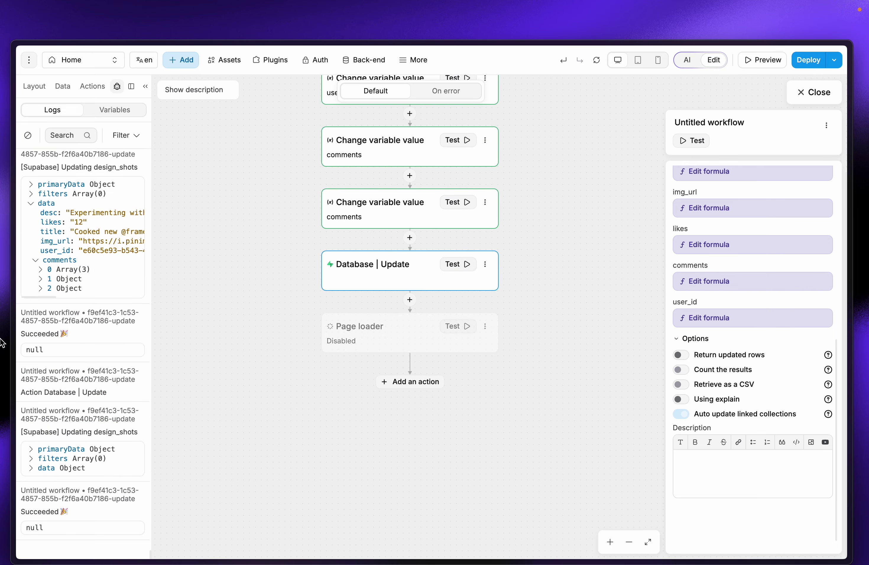
click(31, 468)
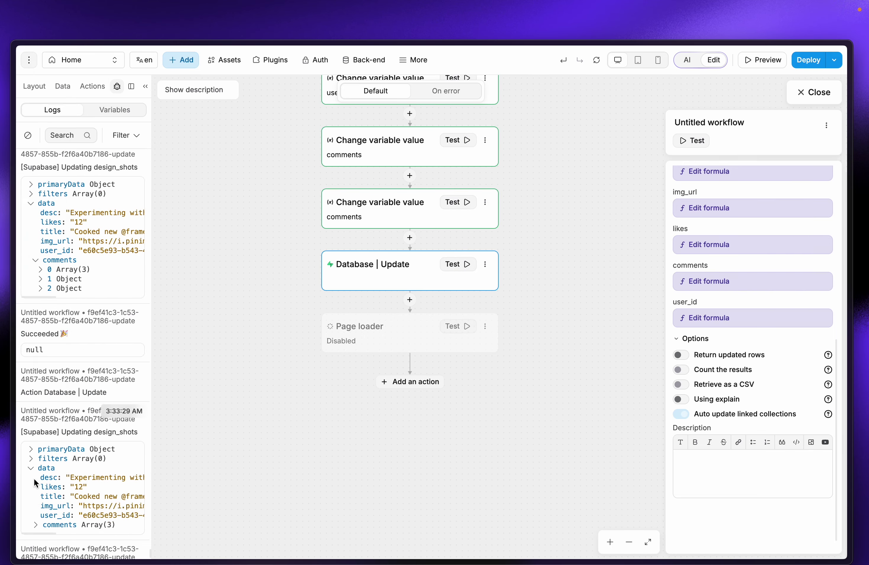
click(36, 524)
scroll(84, 498, down, 3)
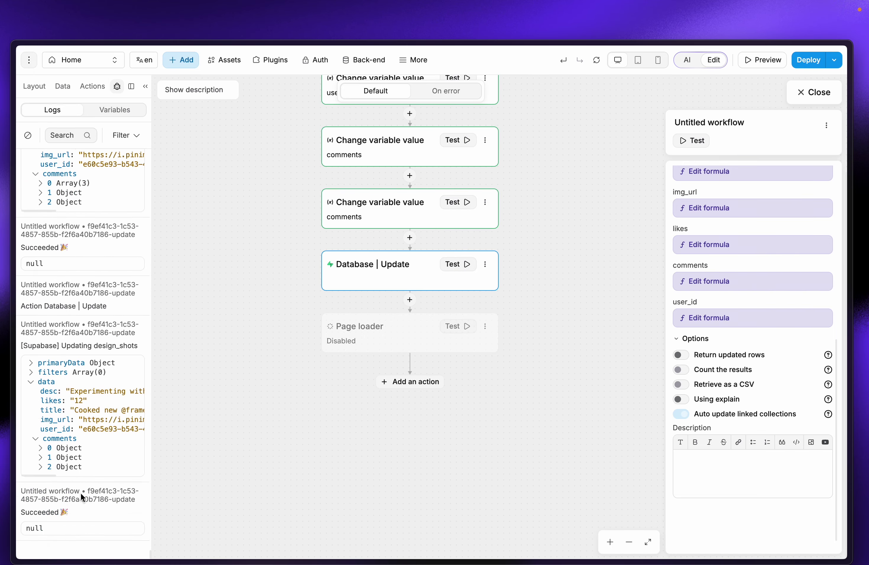
click(40, 448)
Step: Switch to Supabase and reload the design_shots table to view its comments column
mouse_move(32, 206)
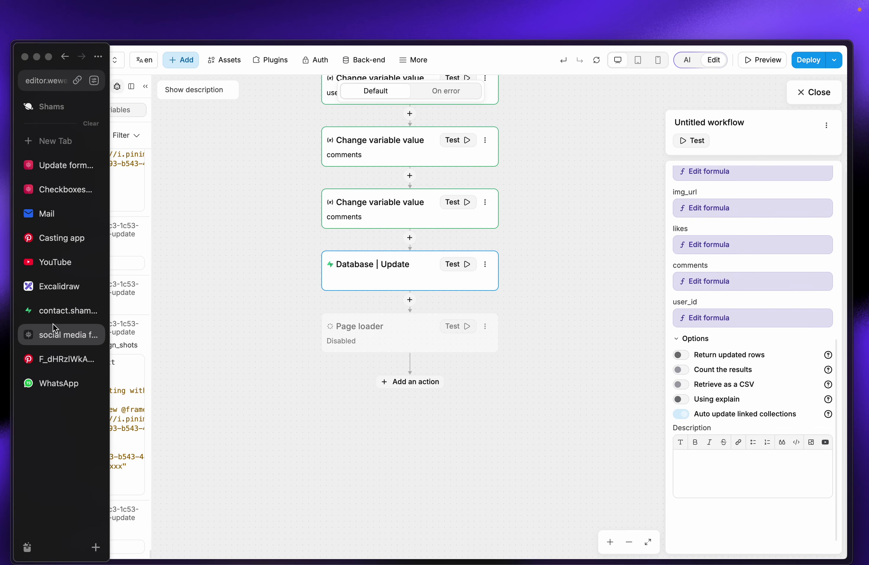
click(57, 311)
click(471, 312)
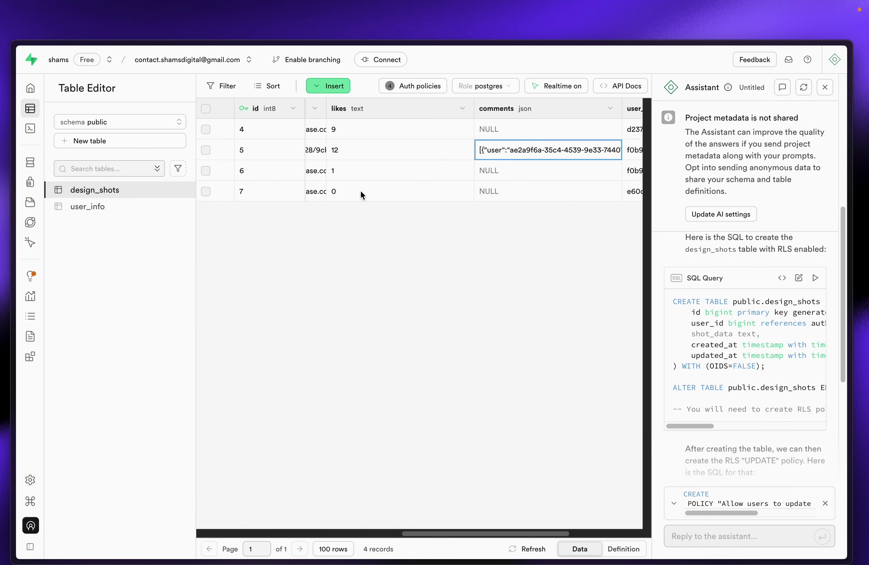
mouse_move(15, 191)
click(57, 310)
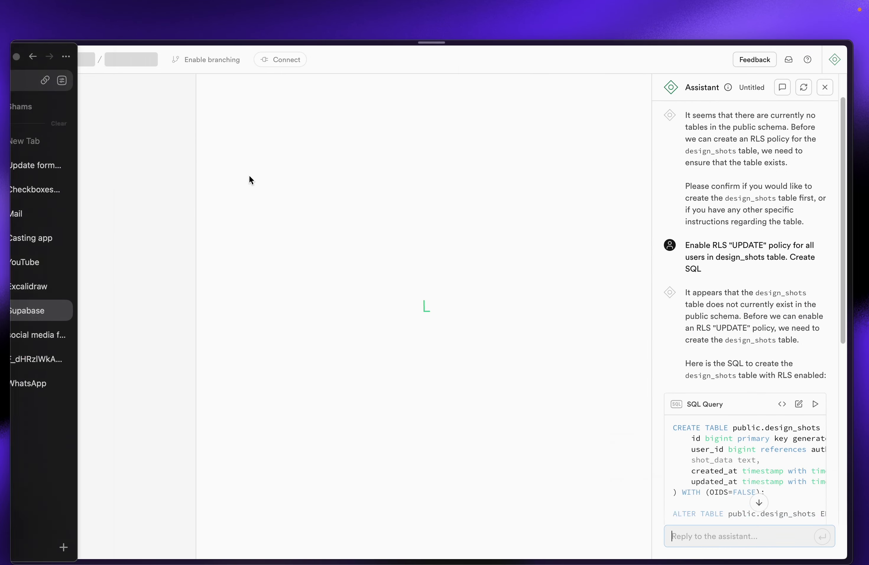
click(532, 534)
click(532, 534)
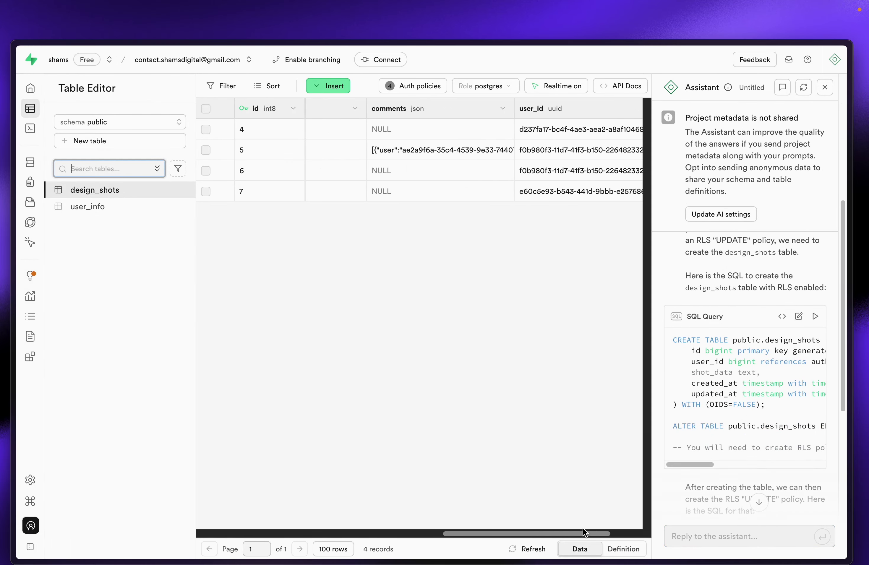
Step: Examine the full comments JSON of the row with id 5 and close it without changes
double_click(453, 151)
scroll(480, 231, down, 5)
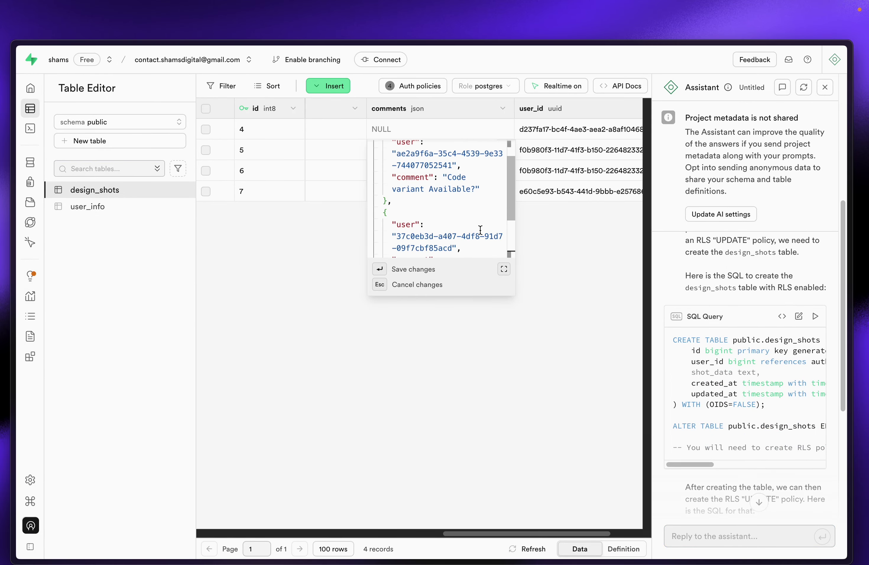
drag(507, 231, 512, 174)
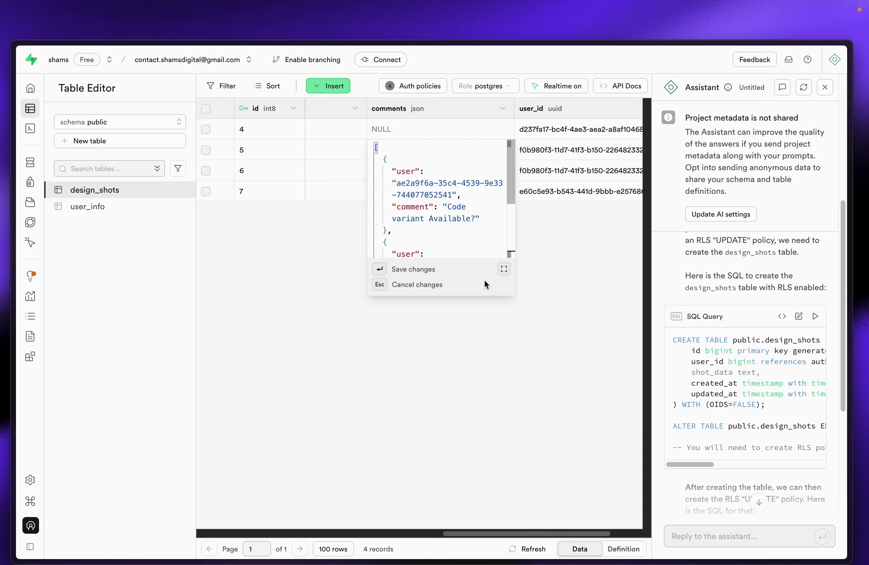
click(504, 269)
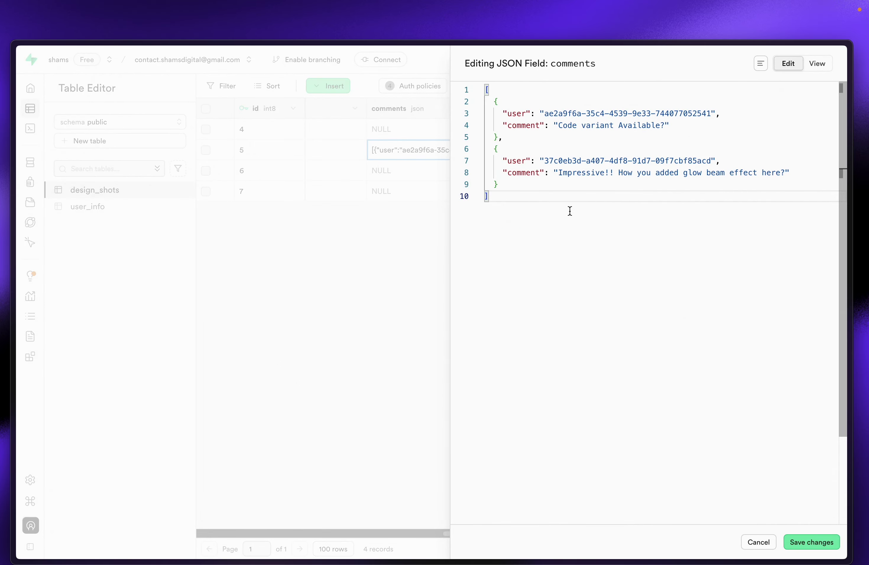
click(378, 260)
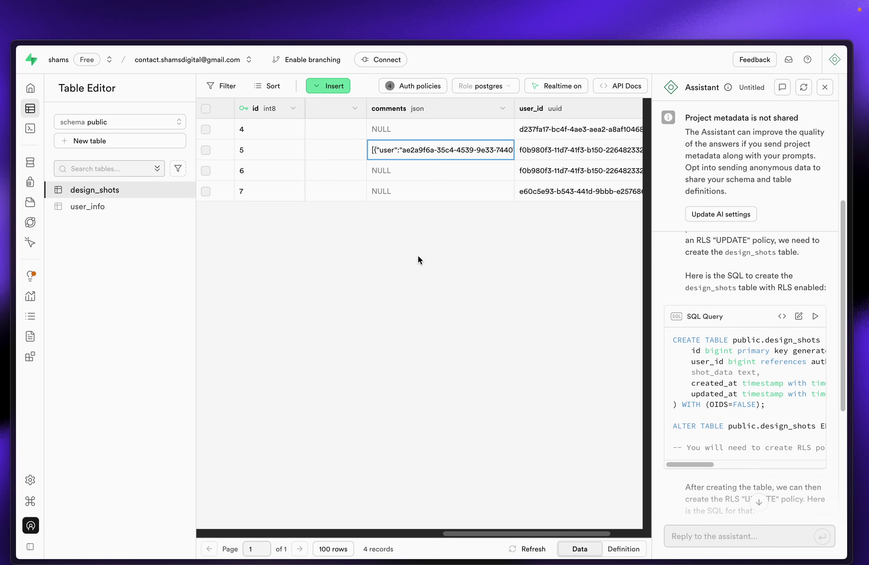
Step: Open the design_shots auth policies and copy the title of the "Allow users to update their own design shots" policy
click(413, 86)
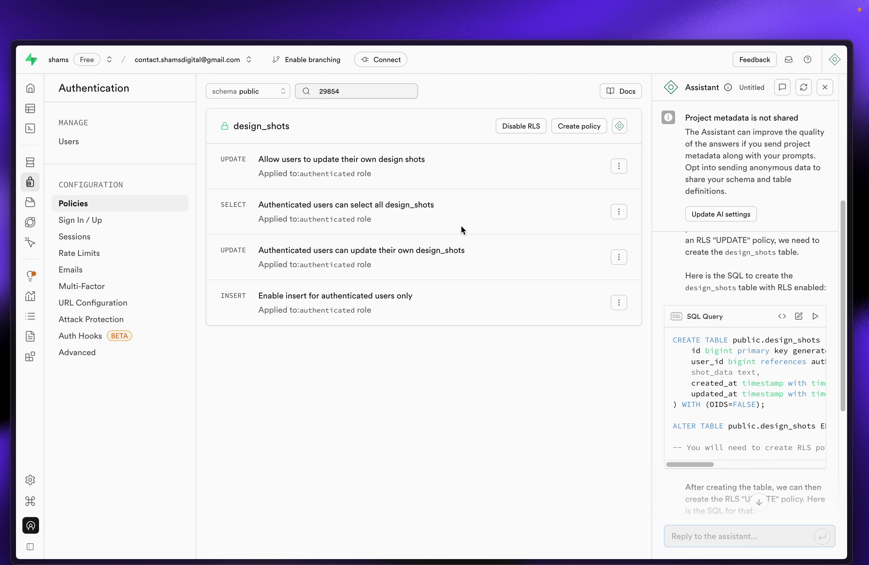
click(350, 161)
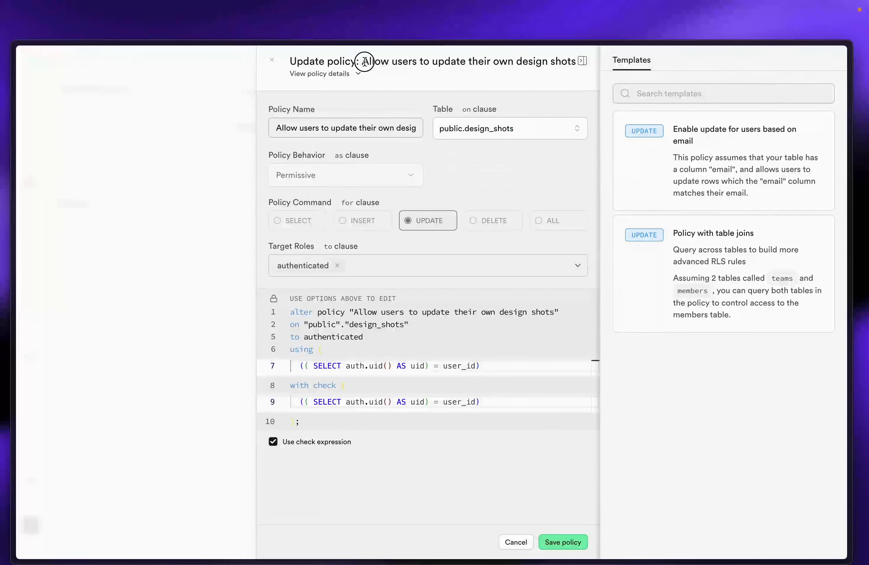
drag(363, 61, 576, 64)
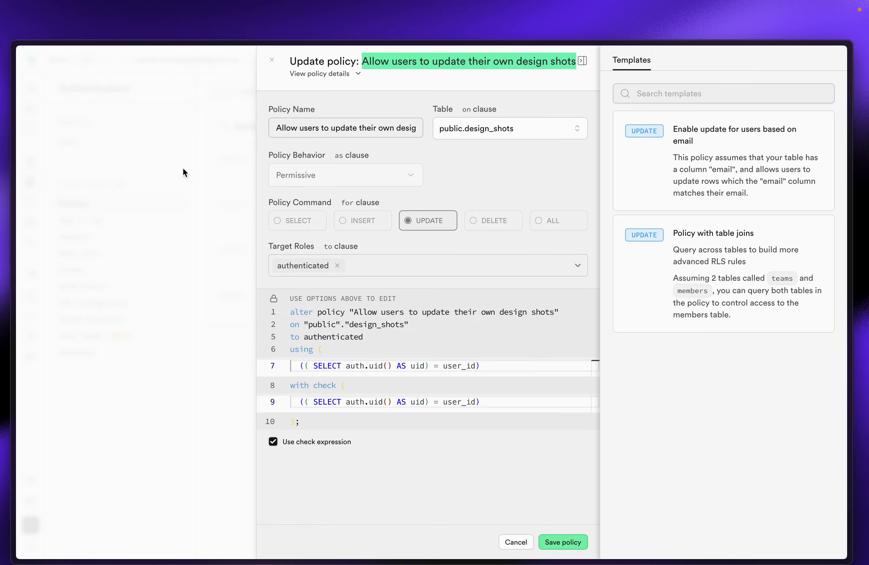
click(216, 165)
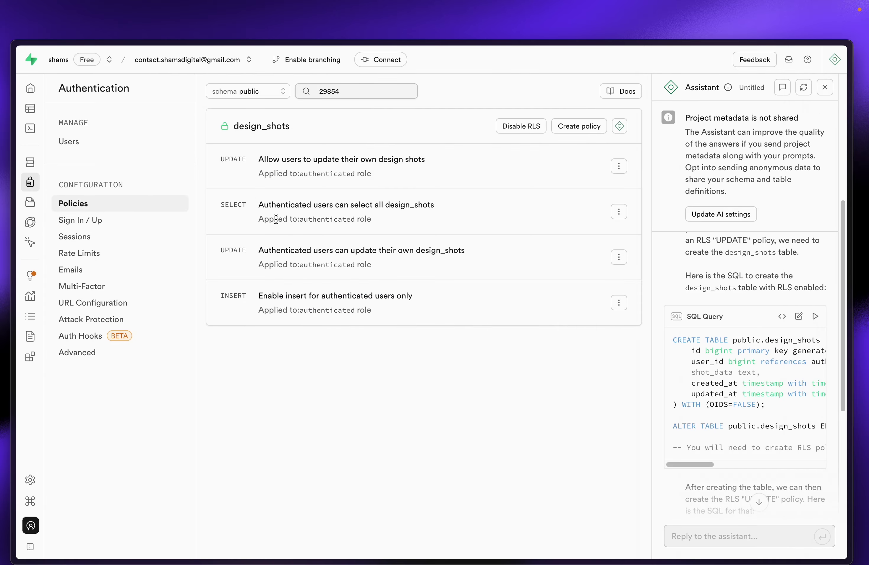
Step: In the SQL Editor, draft the assistant prompt: create sql for RLS in design_shots table "Allow users to update their own design shots
click(32, 129)
click(721, 533)
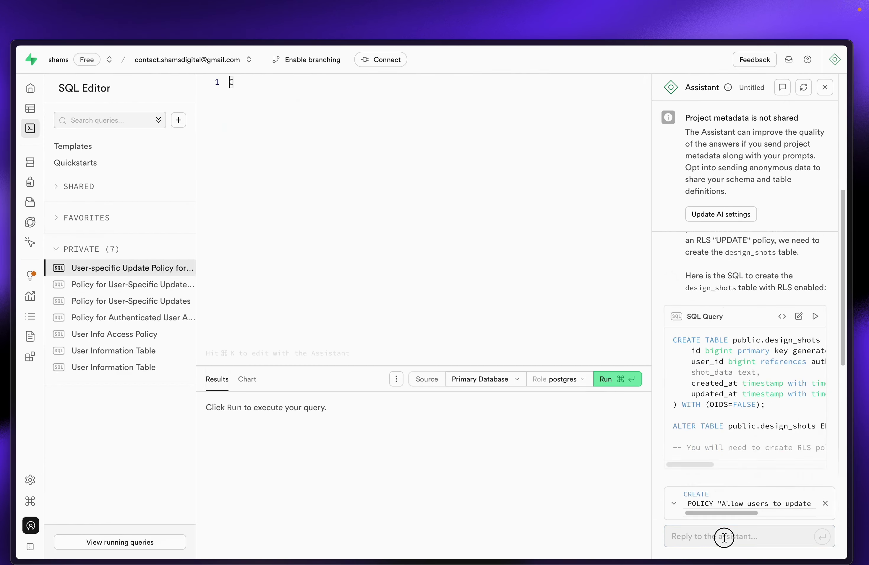
text(create)
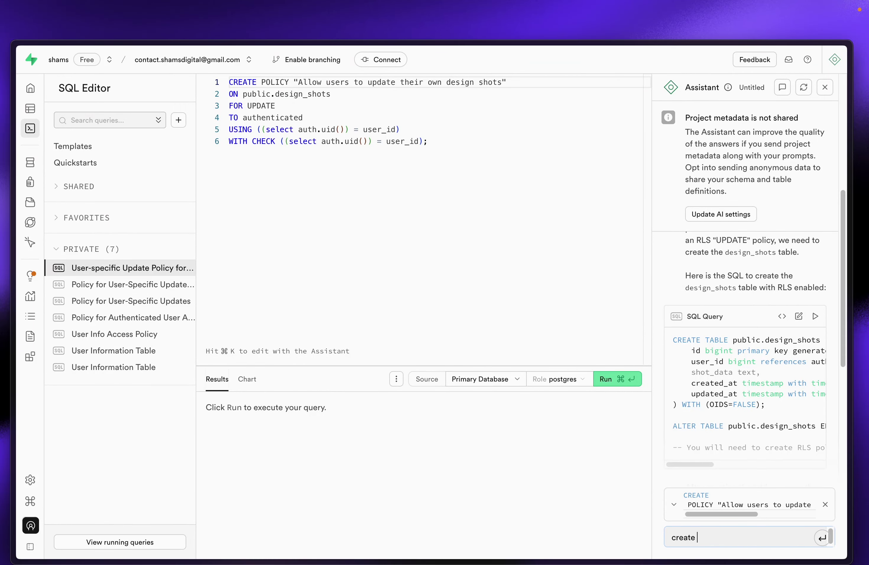
text( sql)
text("Allow users to update their own design shots)
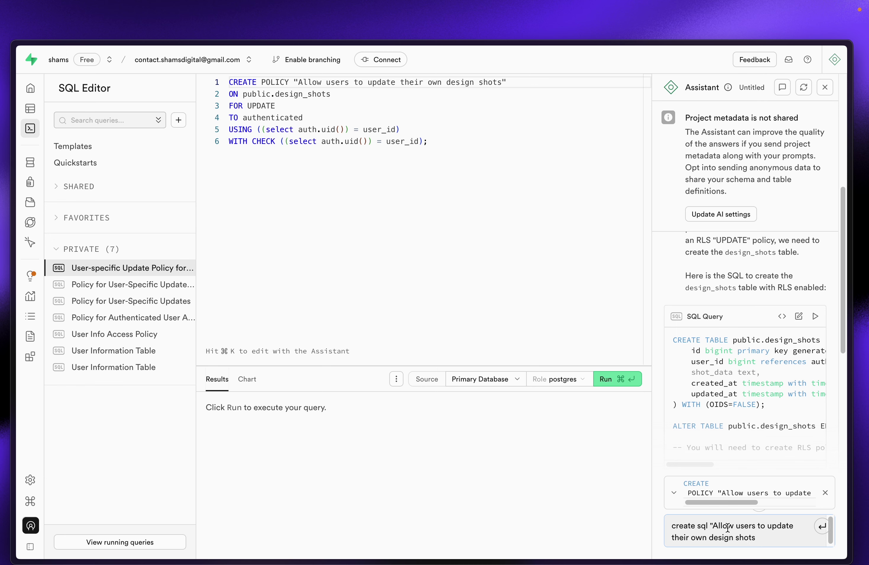
text(for RLS )
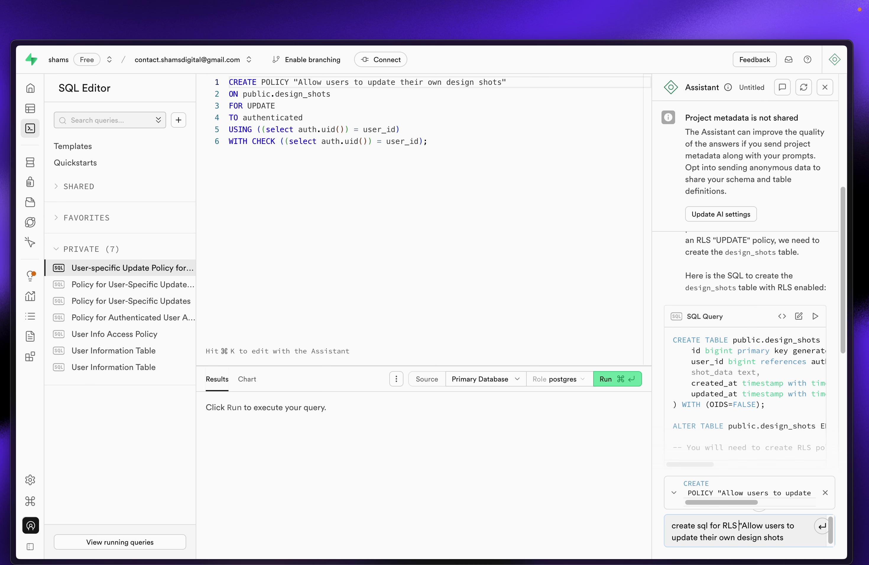
text(in desig)
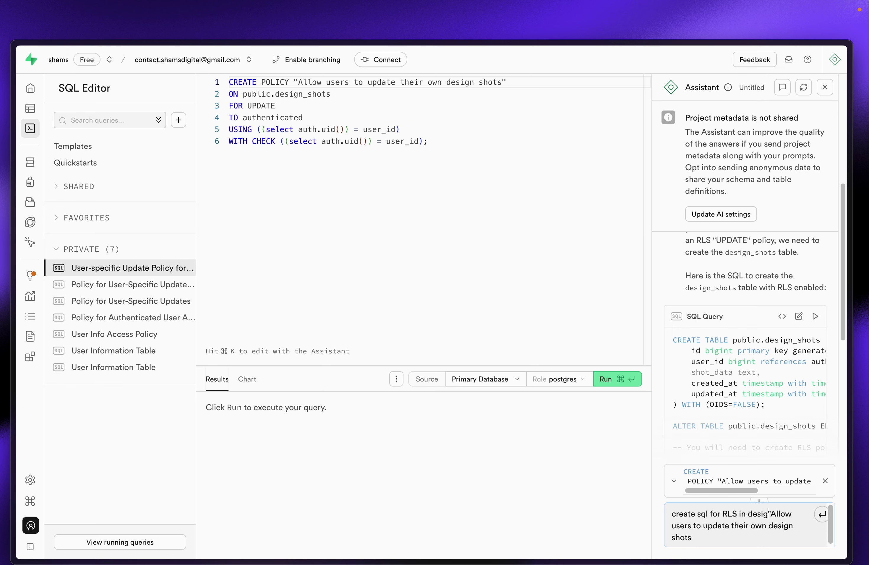
text(n_sho)
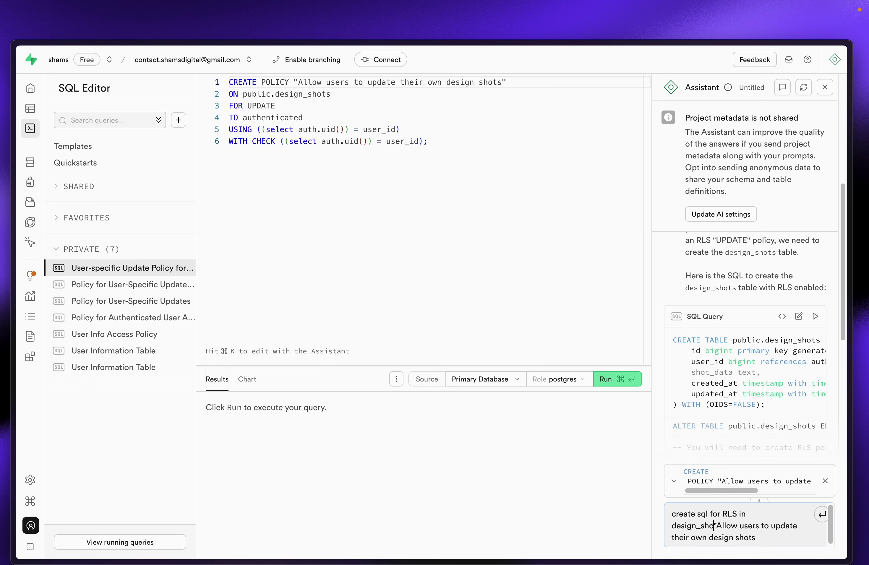
text(ts tab)
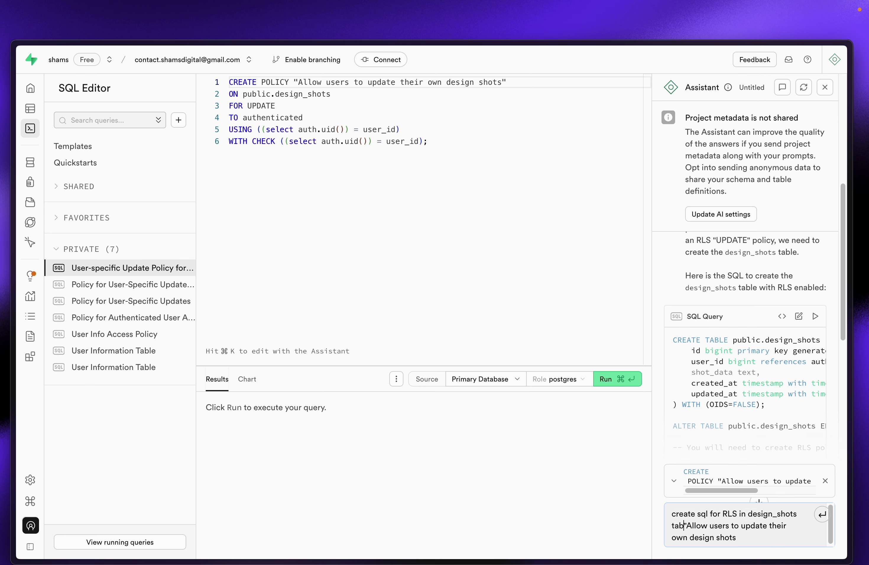
text(le)
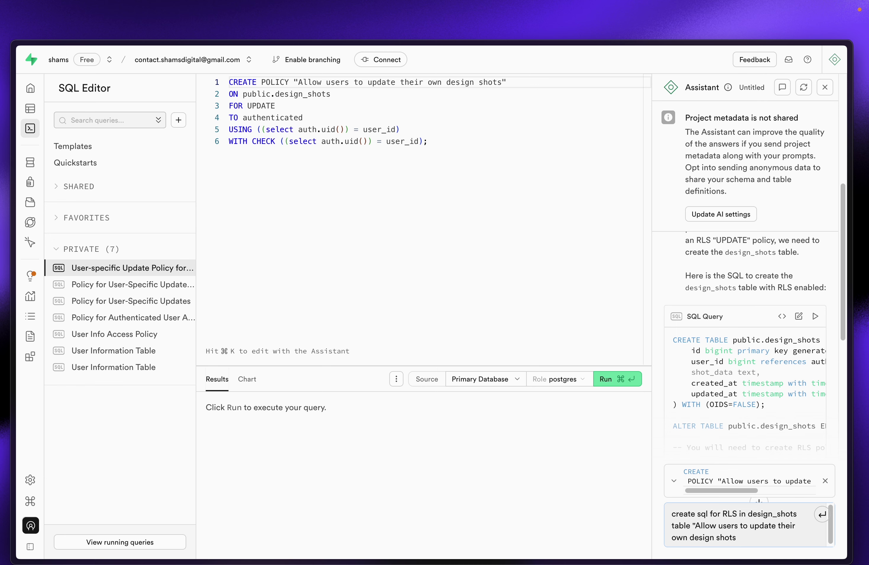
Step: Change "their own" to "other" in the assistant prompt, add the closing quotation mark, and submit it
click(744, 539)
drag(778, 527, 795, 527)
text(other)
drag(690, 539, 672, 540)
key(BackSpace)
click(757, 539)
text(")
key(Return)
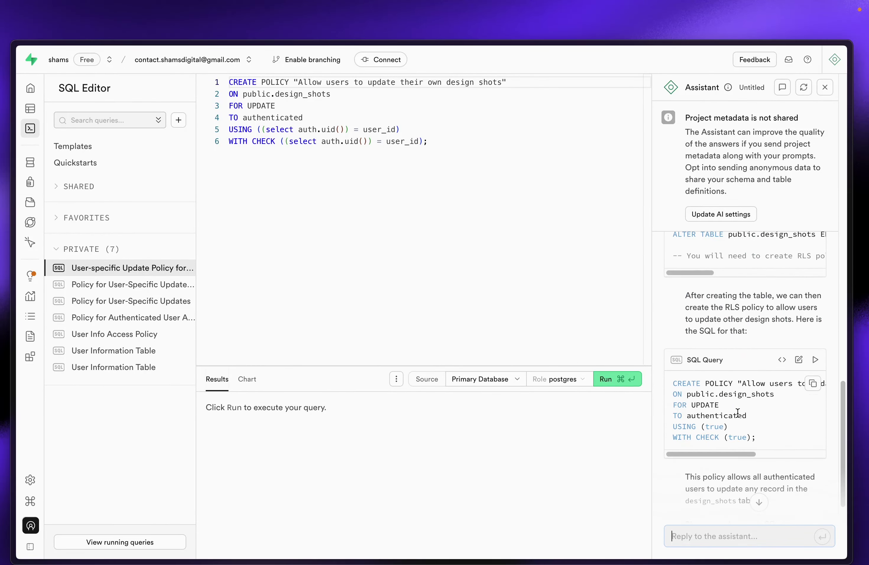
Step: Replace the SQL Editor query with the assistant's generated "Allow users to update other design shots" policy
click(813, 384)
click(545, 251)
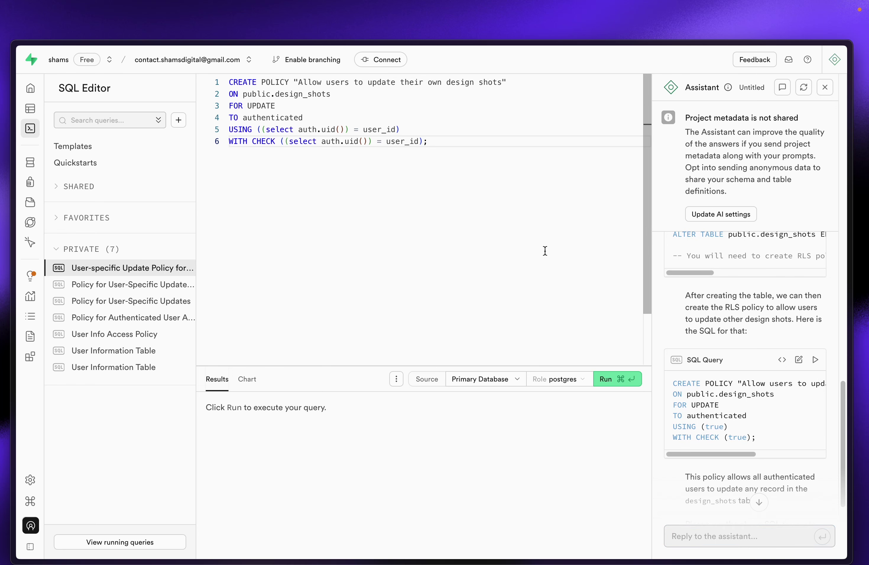
key(super+a)
key(super+v)
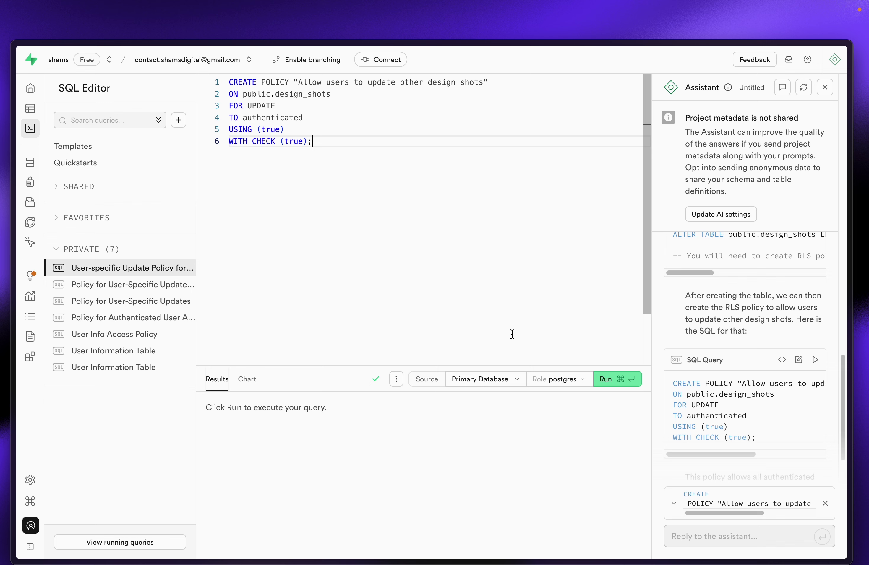
Step: Run the query creating the "Allow users to update other design shots" policy, switch to WeWeb and test the Database | Update action
click(614, 380)
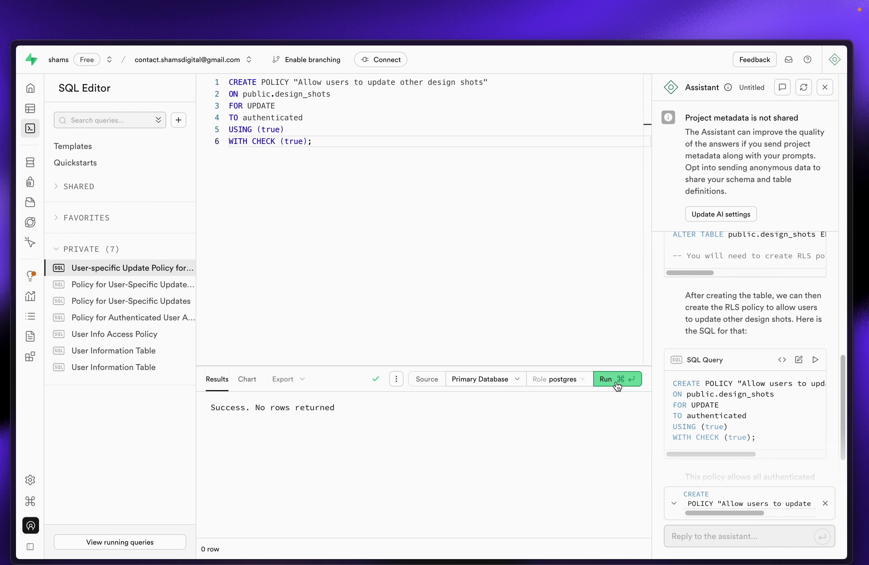
mouse_move(7, 144)
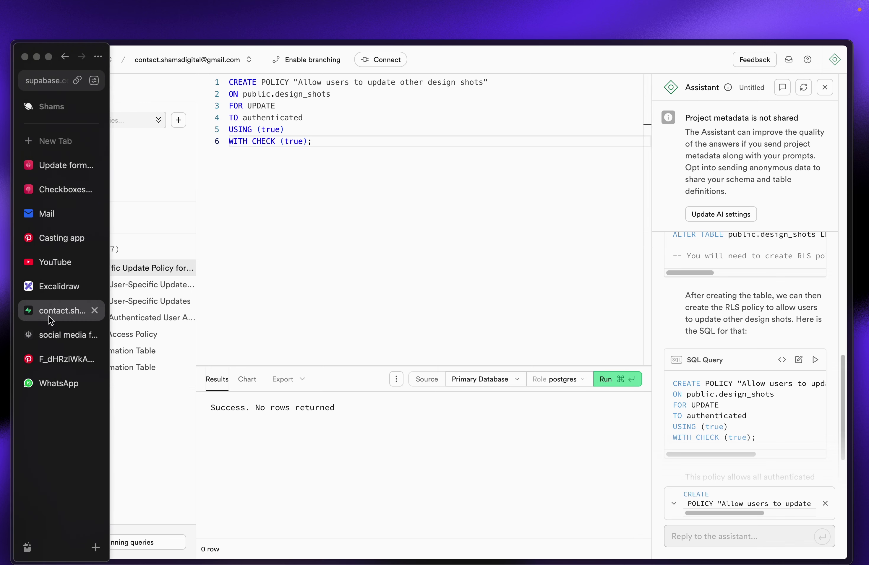
click(61, 335)
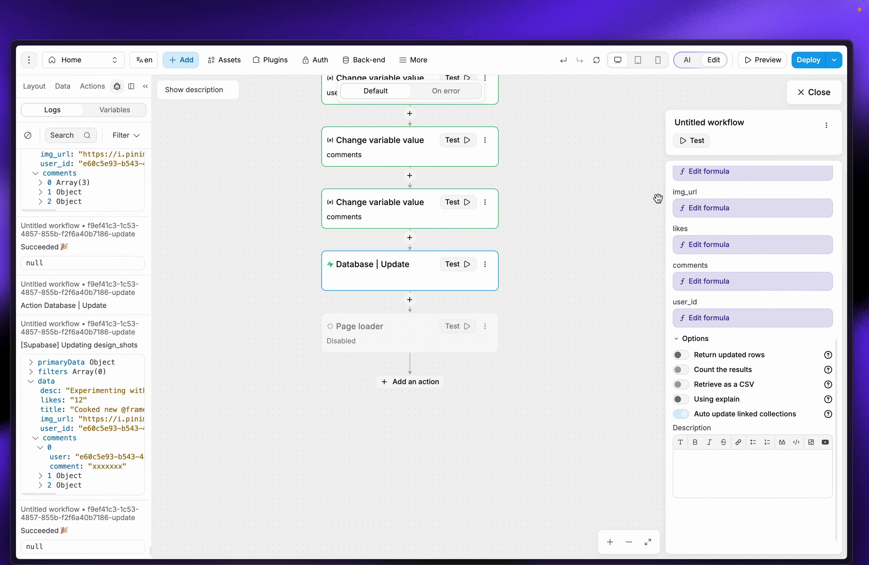
click(461, 265)
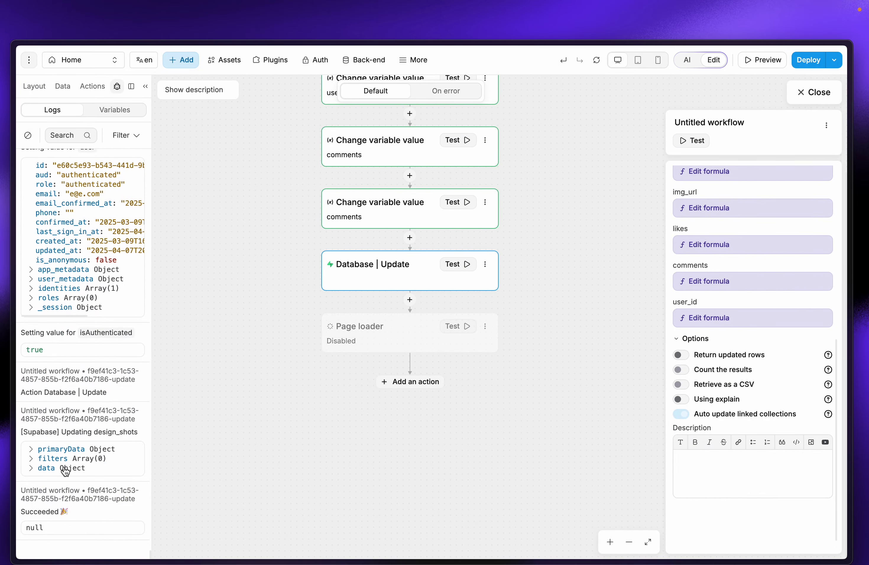
Step: Expand the latest design_shots update log to inspect its data and the third comments entry
click(32, 468)
click(39, 527)
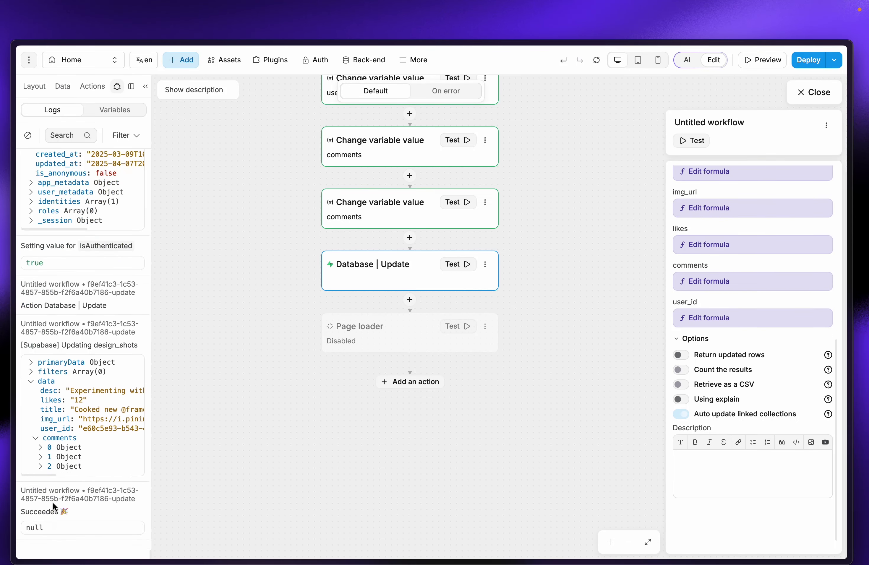
click(40, 467)
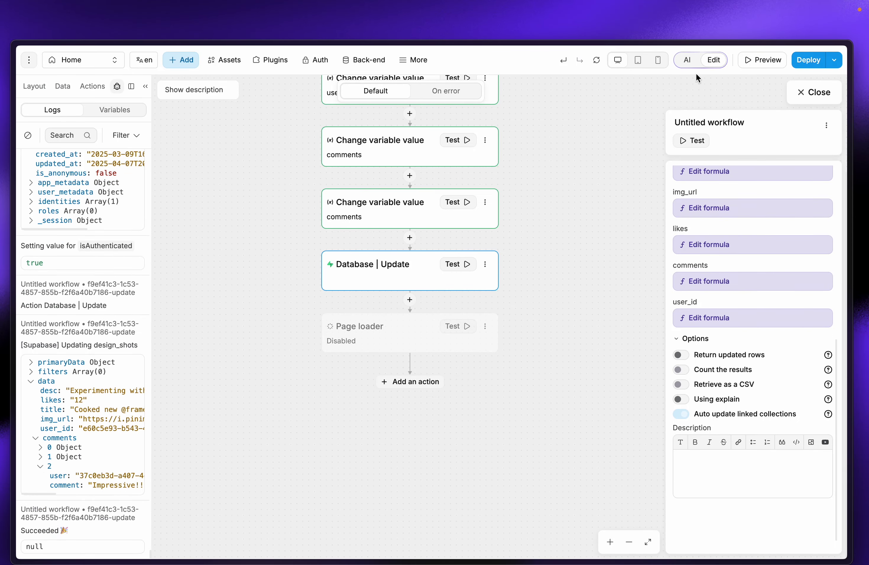
Step: Switch to Supabase and examine the comments JSON of row 5 in the design_shots table, leaving it unedited
mouse_move(2, 252)
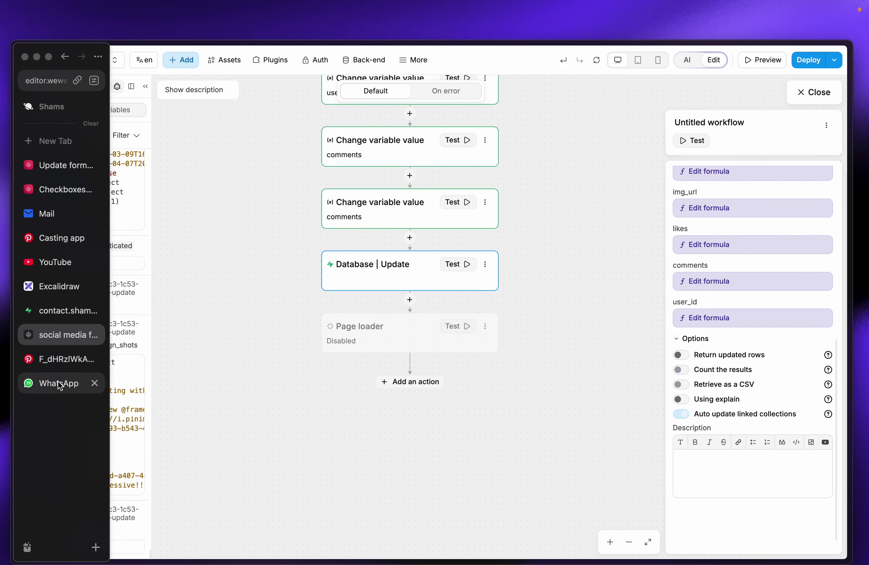
click(58, 309)
click(34, 109)
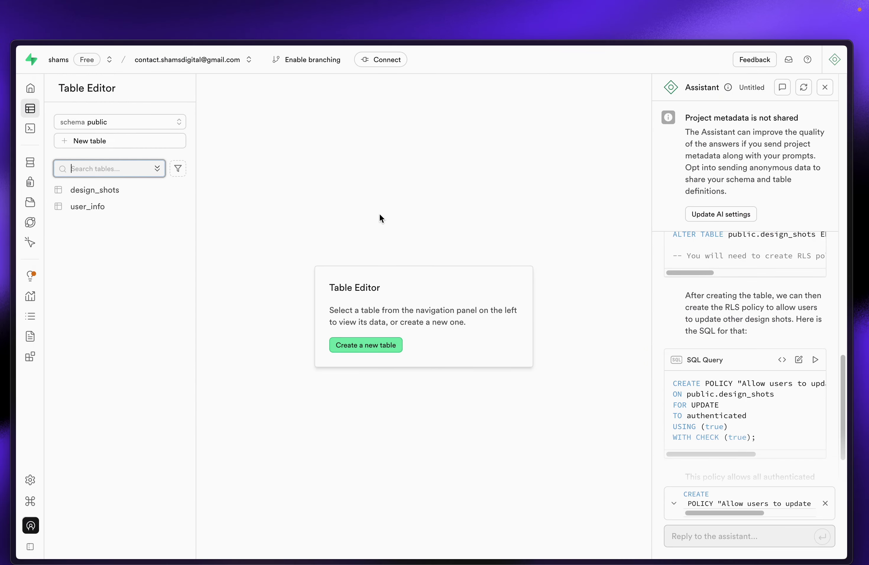
click(106, 190)
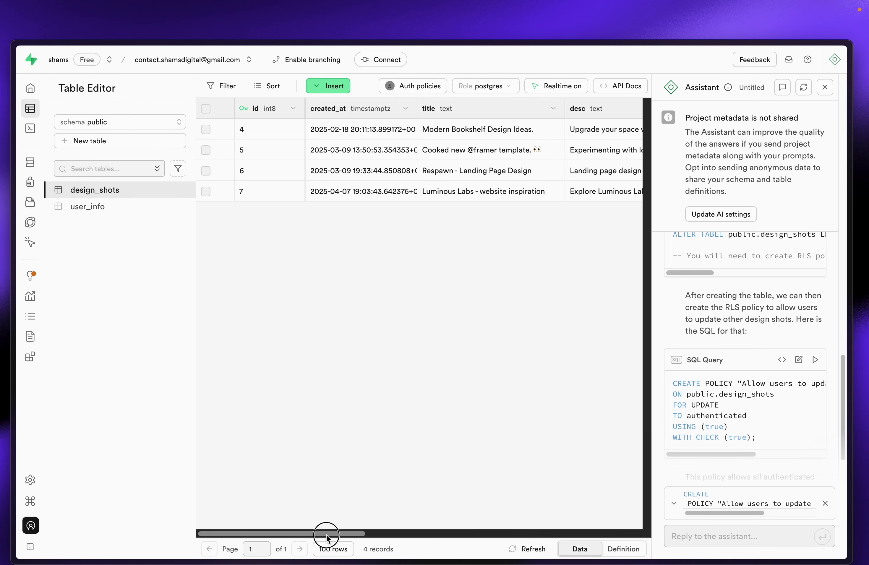
drag(330, 534, 566, 534)
double_click(463, 141)
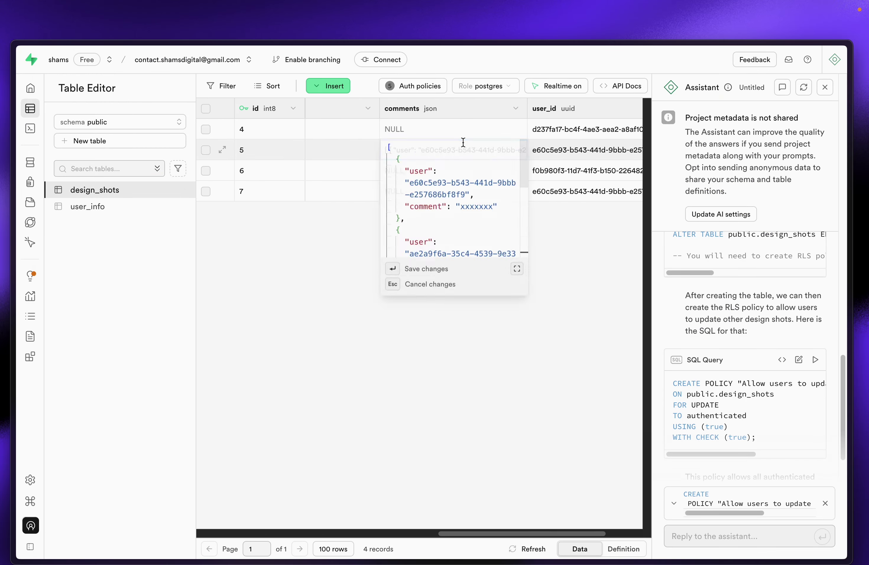
scroll(462, 256, down, 5)
scroll(462, 253, up, 5)
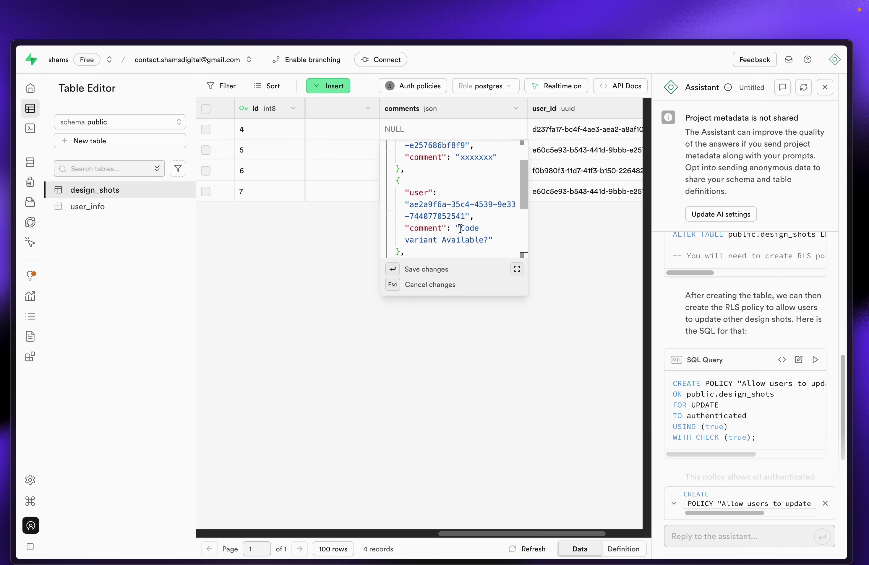
drag(503, 212, 391, 148)
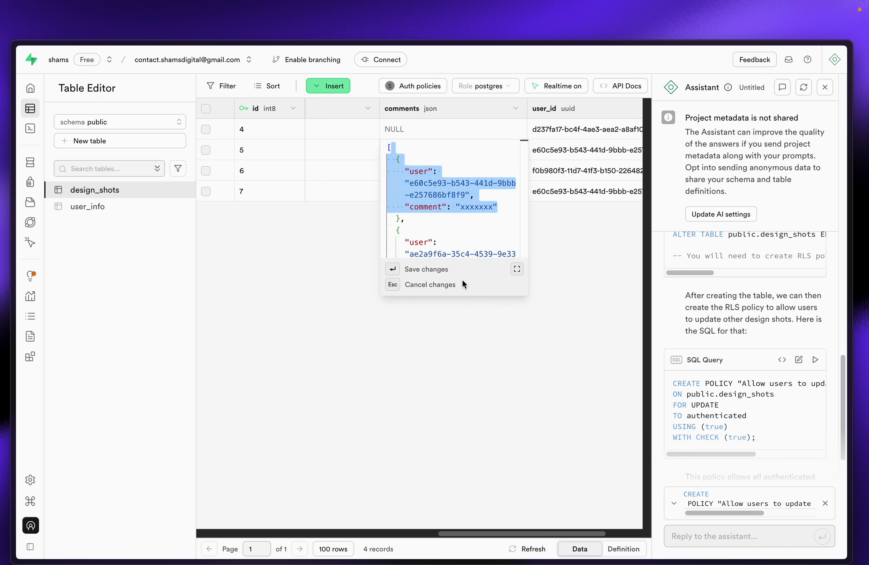
click(345, 363)
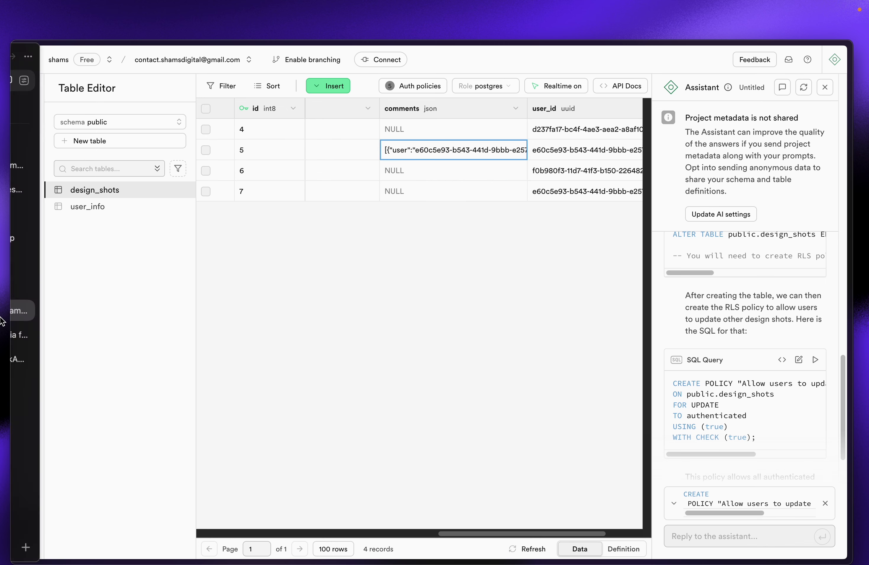
mouse_move(23, 329)
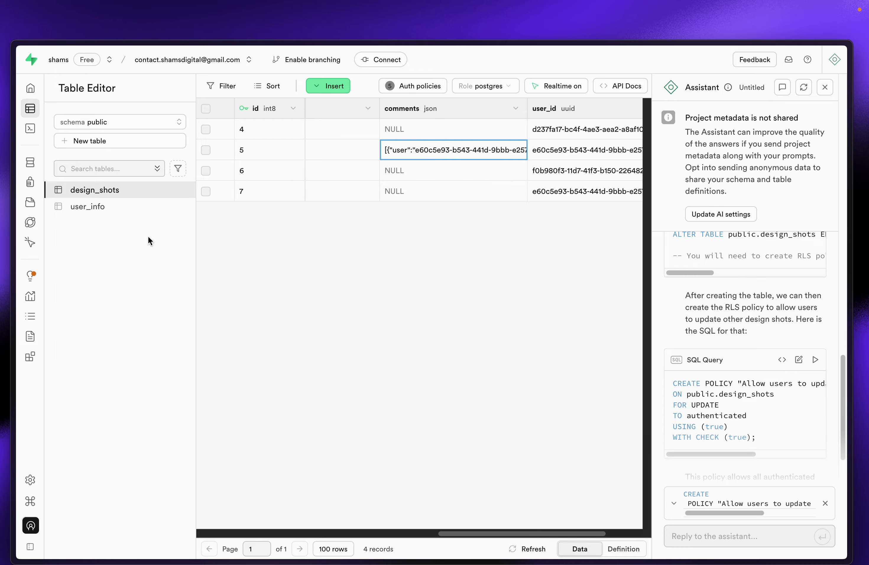
click(30, 89)
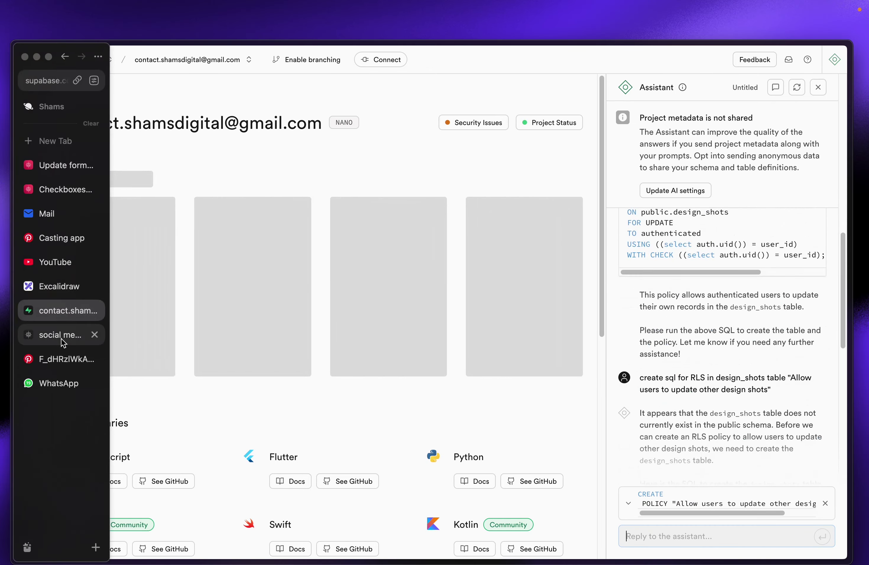
click(63, 336)
click(810, 105)
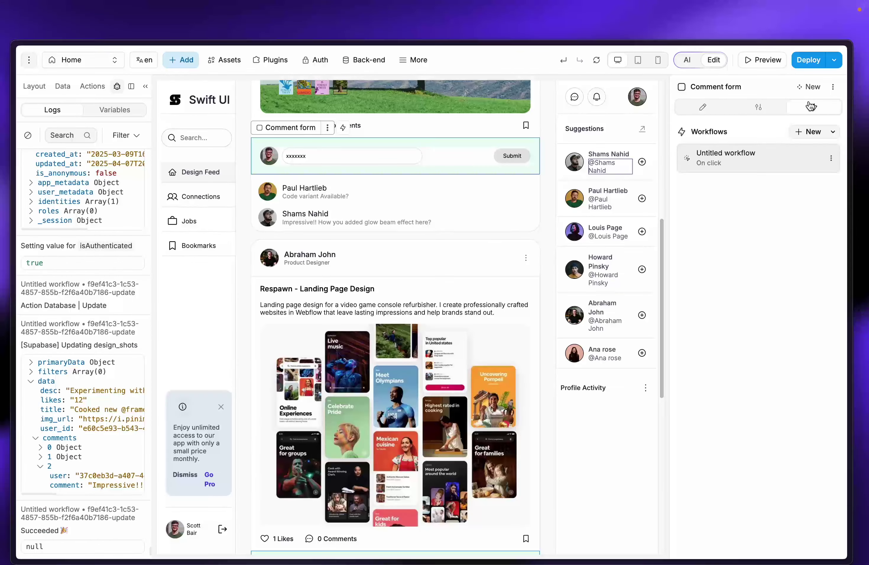
click(754, 61)
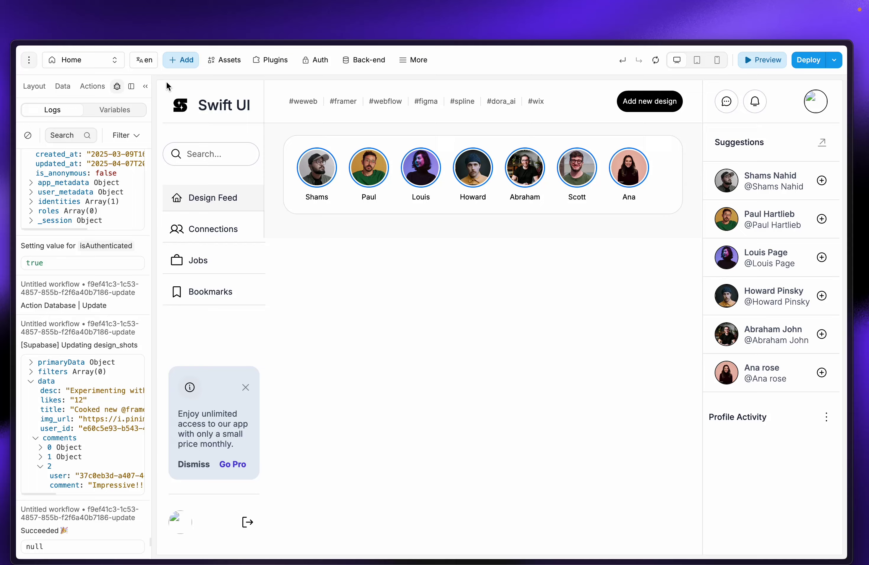
click(146, 86)
scroll(316, 349, down, 5)
scroll(316, 349, down, 10)
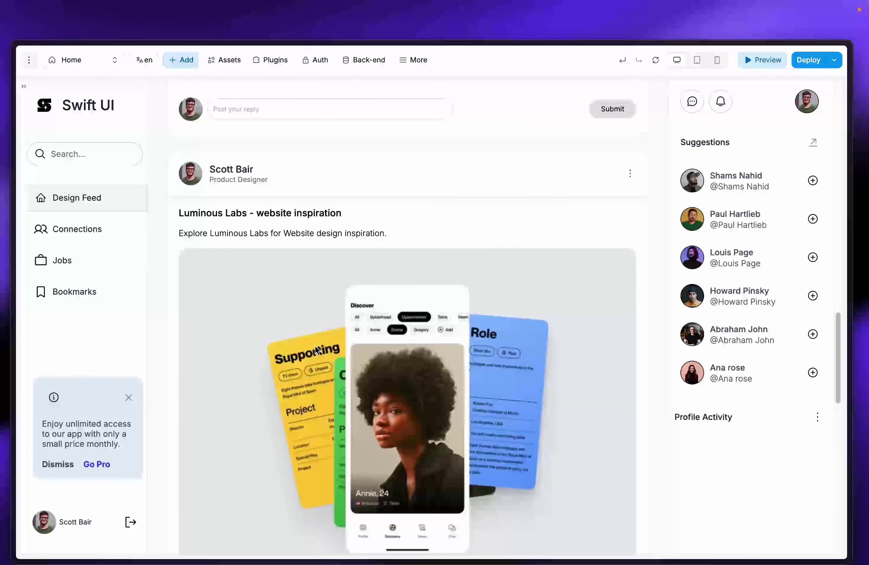
scroll(316, 350, down, 10)
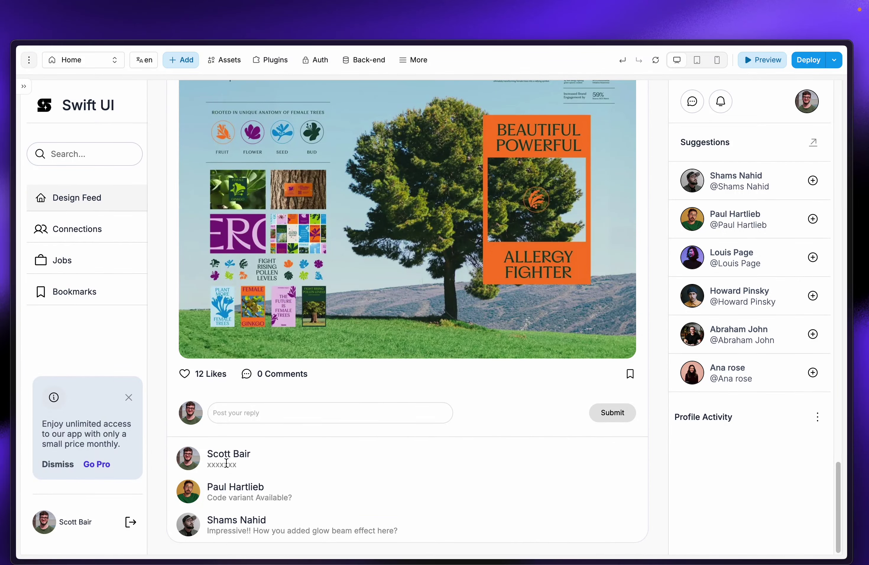
click(267, 412)
text(Exc)
key(BackSpace)
Step: Enter the reply "Excellent Job" in the comment form of the "Luminous Labs - website inspiration" post
scroll(421, 384, up, 20)
scroll(281, 307, down, 10)
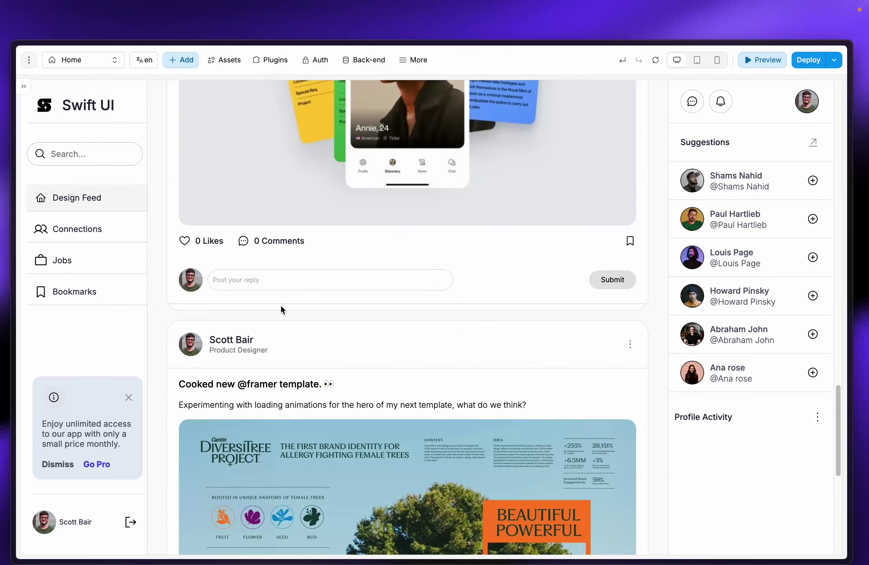
click(288, 282)
text(Excellent Job)
Step: Refresh the preview data and check the comments section under the "Luminous Labs - website inspiration" post
click(656, 60)
scroll(436, 336, down, 10)
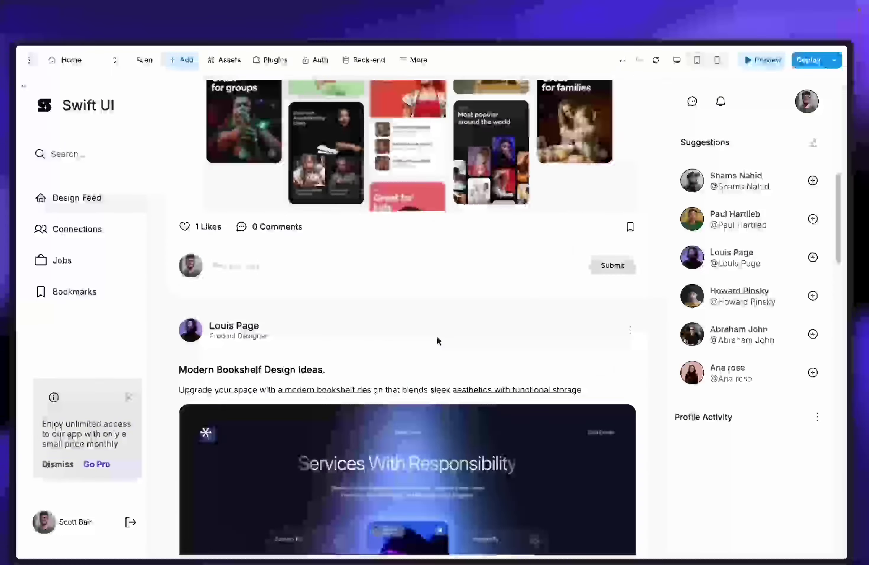
scroll(438, 338, down, 15)
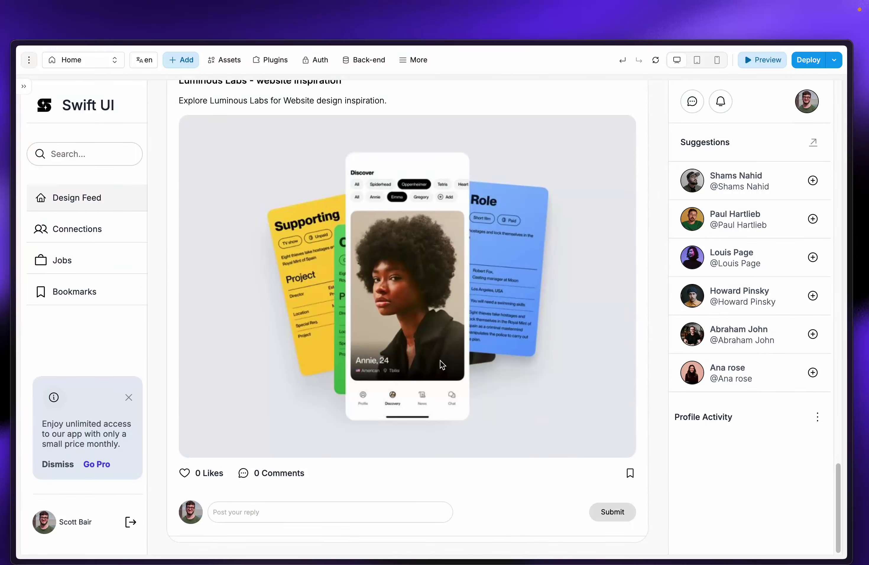
click(656, 62)
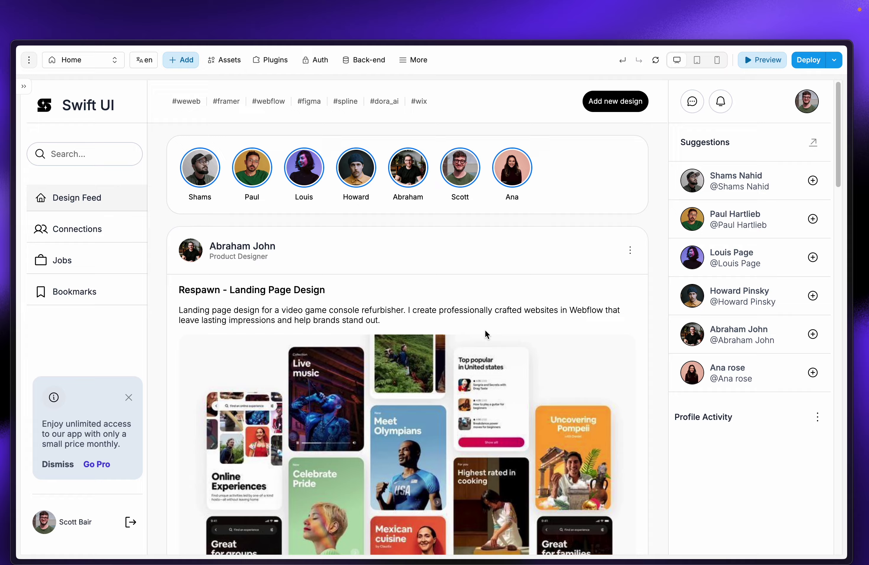
scroll(485, 332, down, 15)
scroll(462, 355, down, 10)
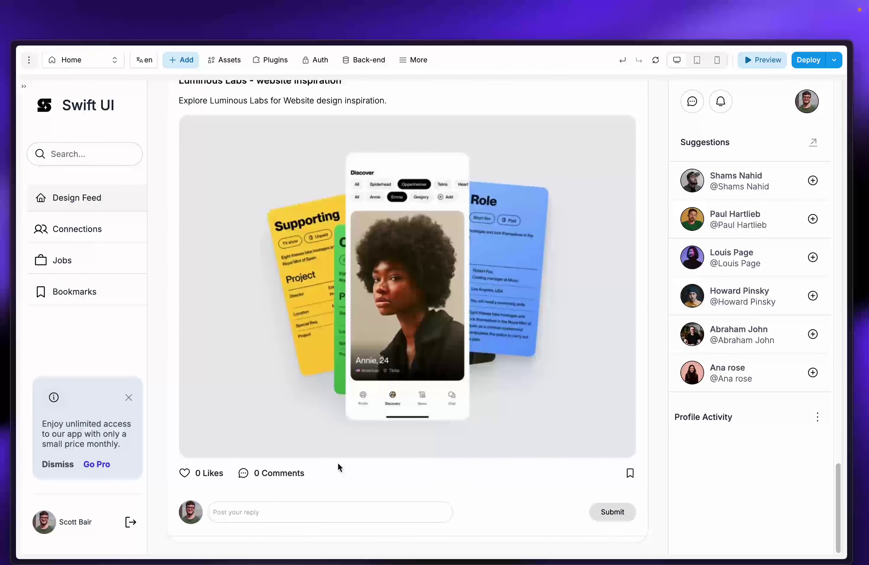
scroll(326, 396, up, 4)
scroll(326, 396, up, 5)
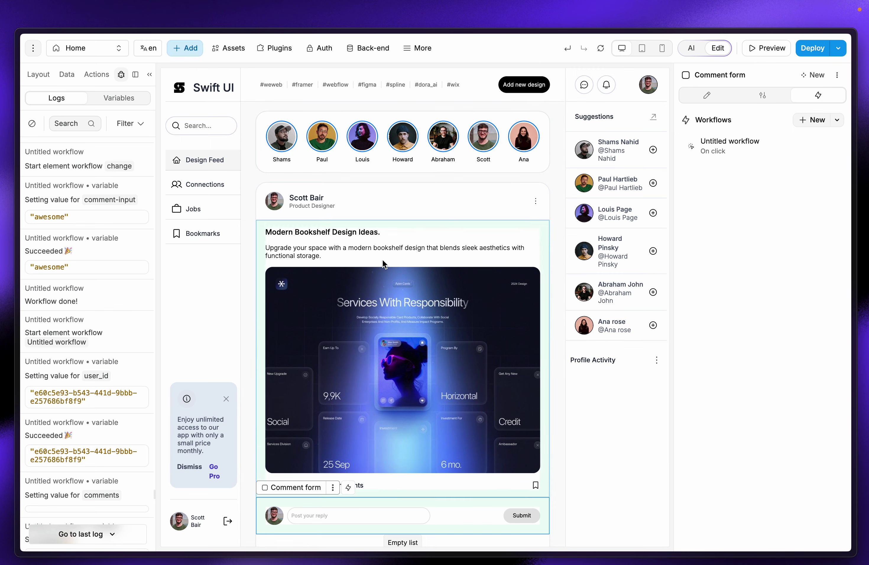
Step: Inspect the value formula of the first comments variable action in the Comment form's on-click workflow, and close the workflow
scroll(314, 284, down, 1)
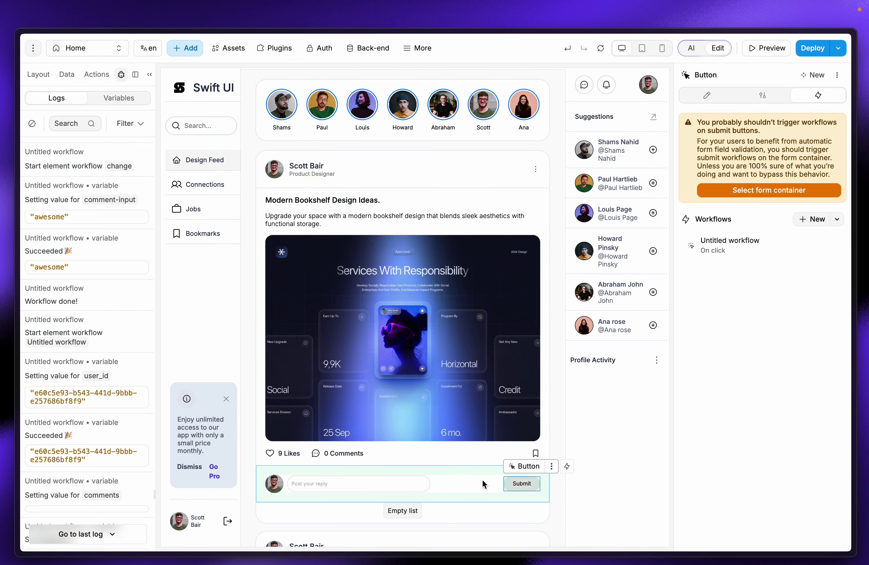
click(804, 144)
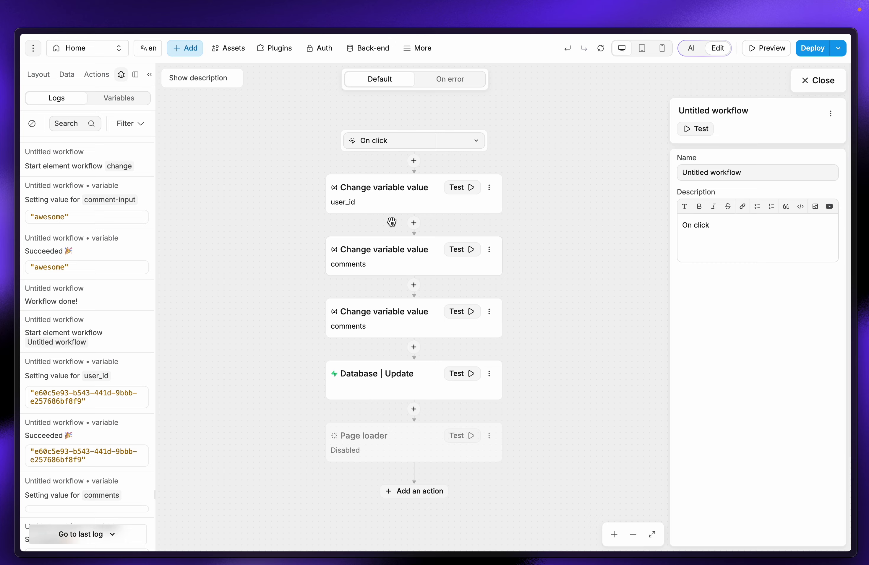
click(397, 271)
click(699, 356)
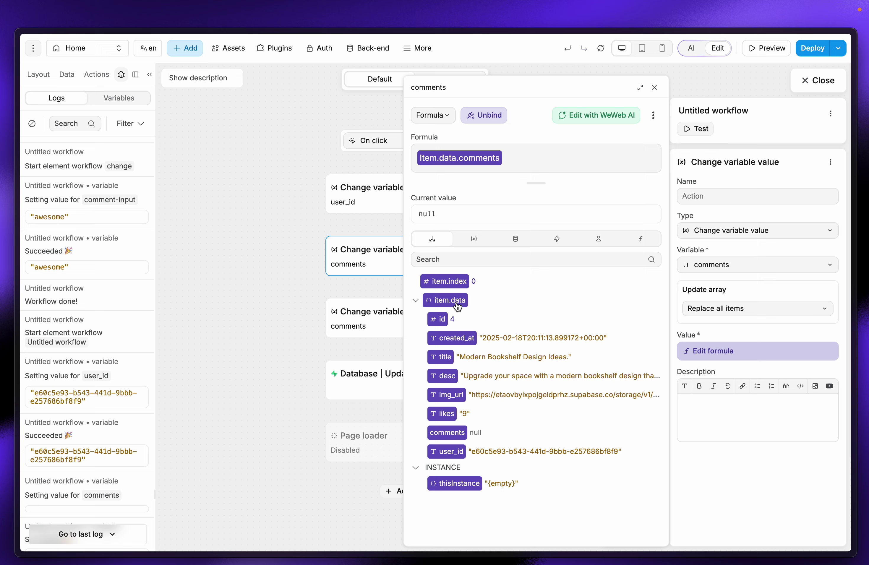
click(655, 88)
click(800, 86)
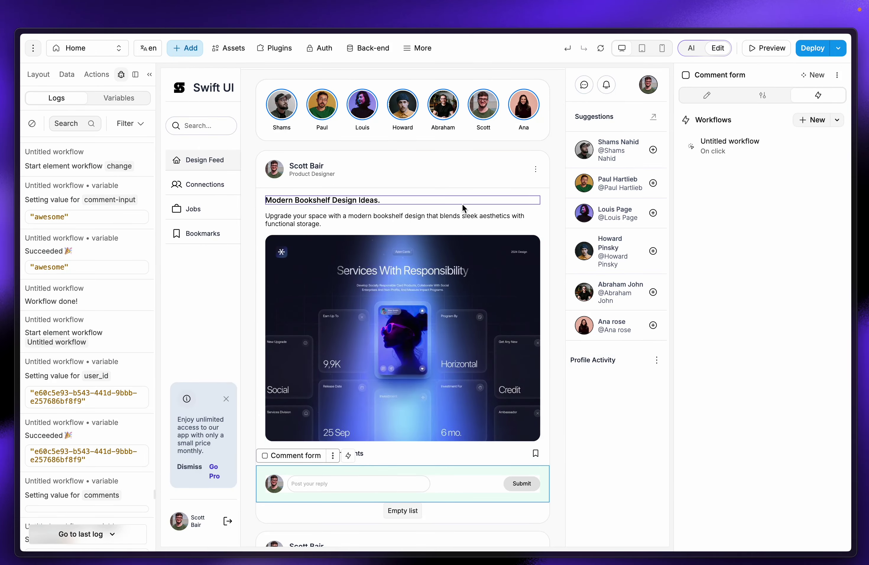
Step: Reopen the Comment form's on-click workflow and compare the value formulas of its two comments variable actions
scroll(330, 450, down, 2)
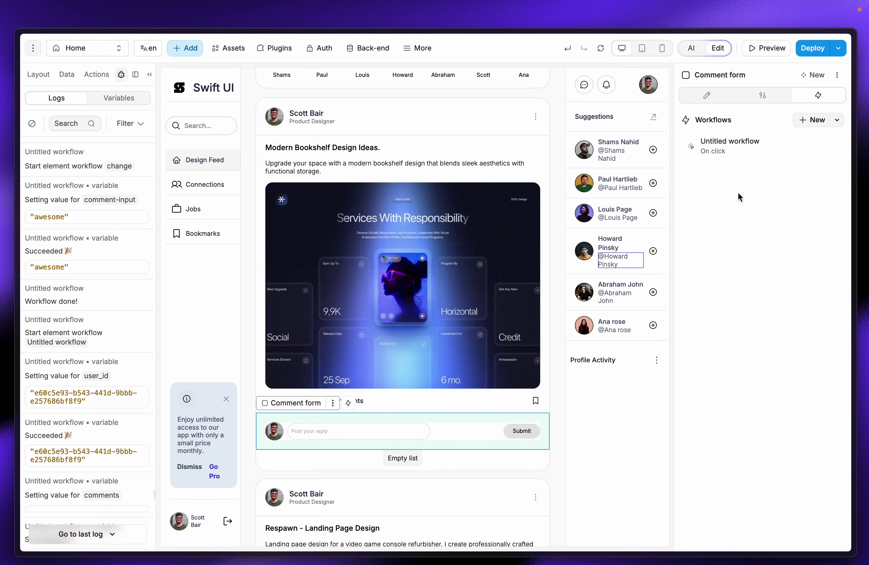
click(739, 157)
click(397, 254)
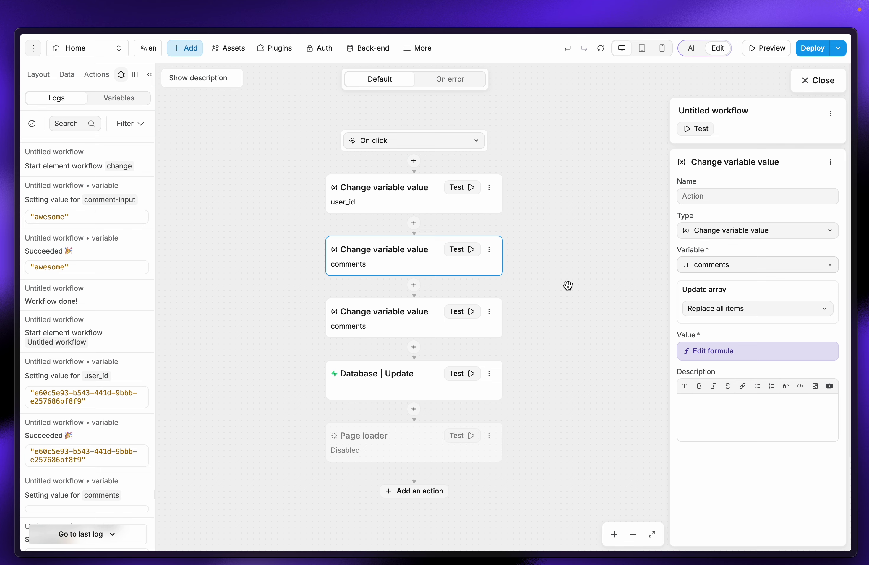
click(728, 353)
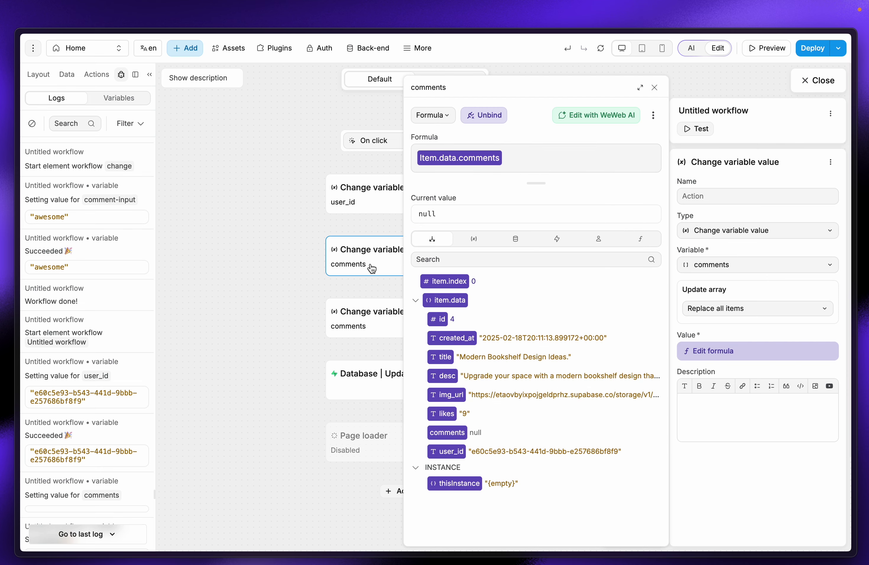
click(369, 312)
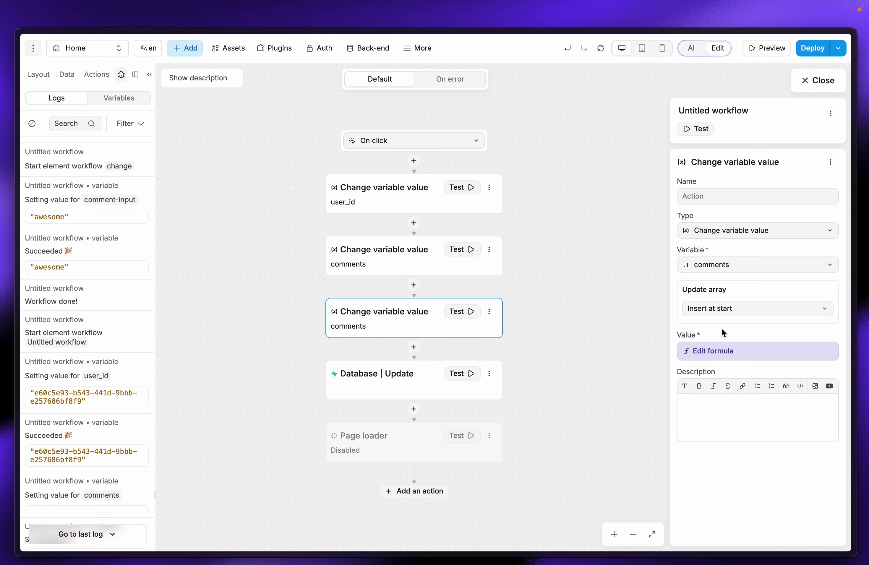
click(713, 351)
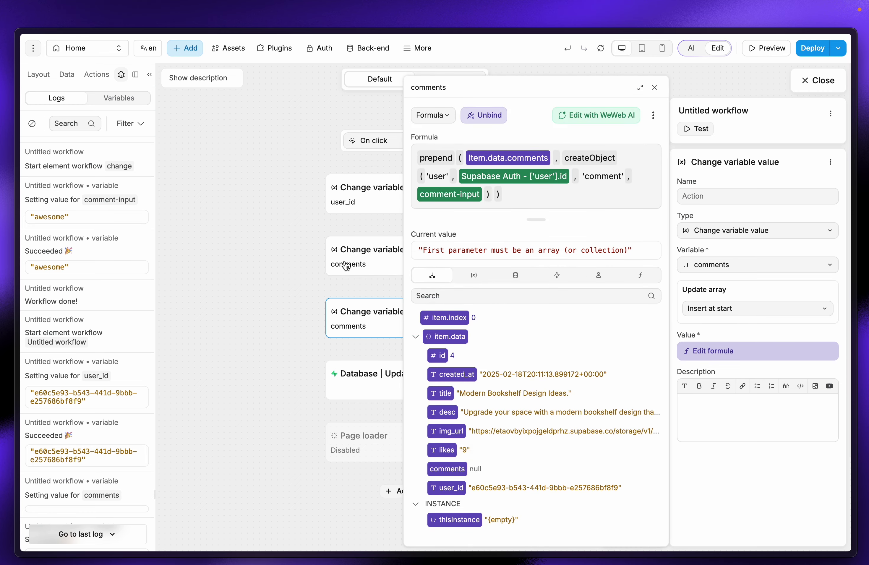
click(358, 257)
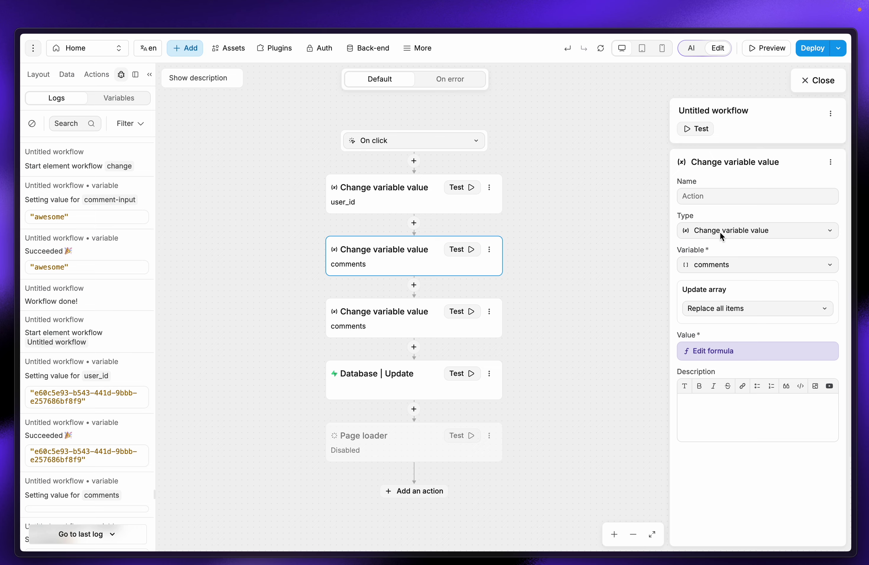
Step: Review the value formula of the comments variable action that is set to Insert at start
click(705, 349)
click(329, 328)
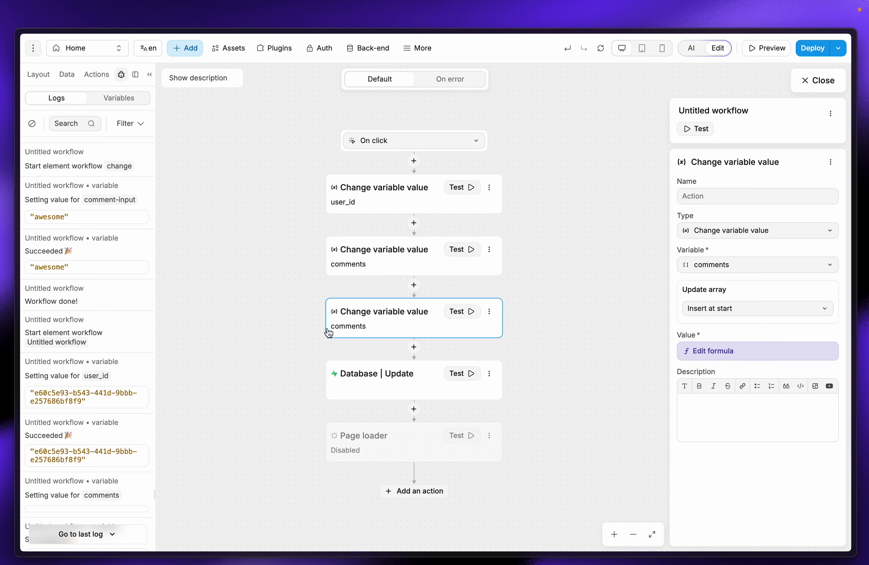
click(712, 355)
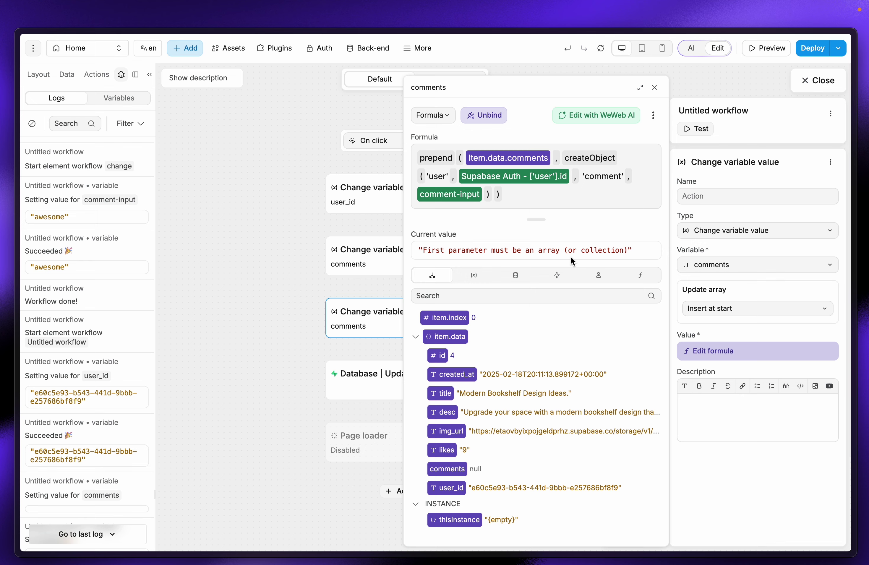
Step: Switch to Supabase, enter a default value starting with "{" for the comments column of the design_shots table, and save the table
mouse_move(3, 228)
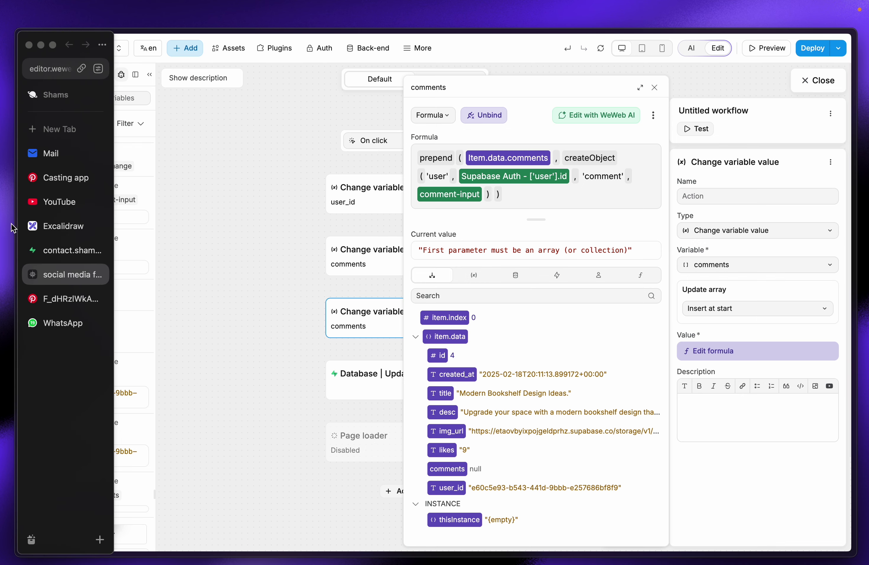
click(40, 251)
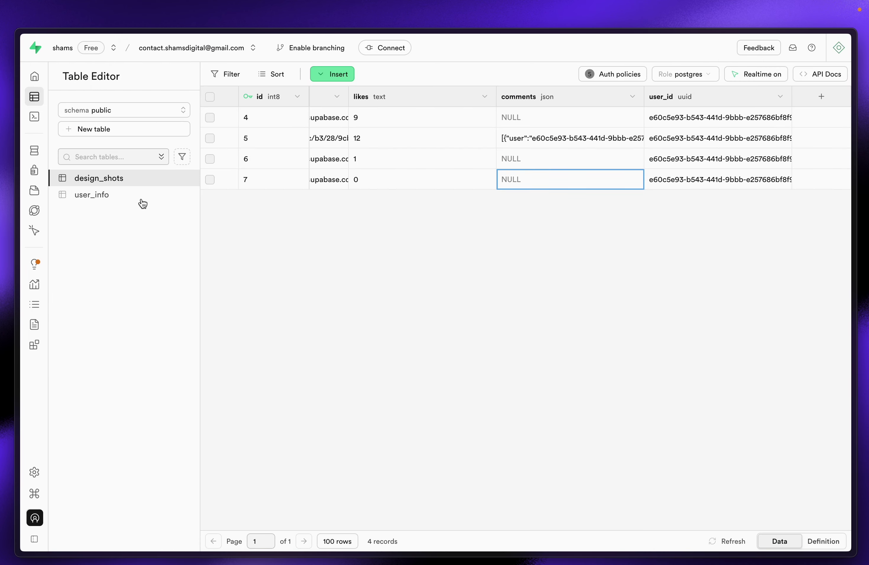
click(186, 179)
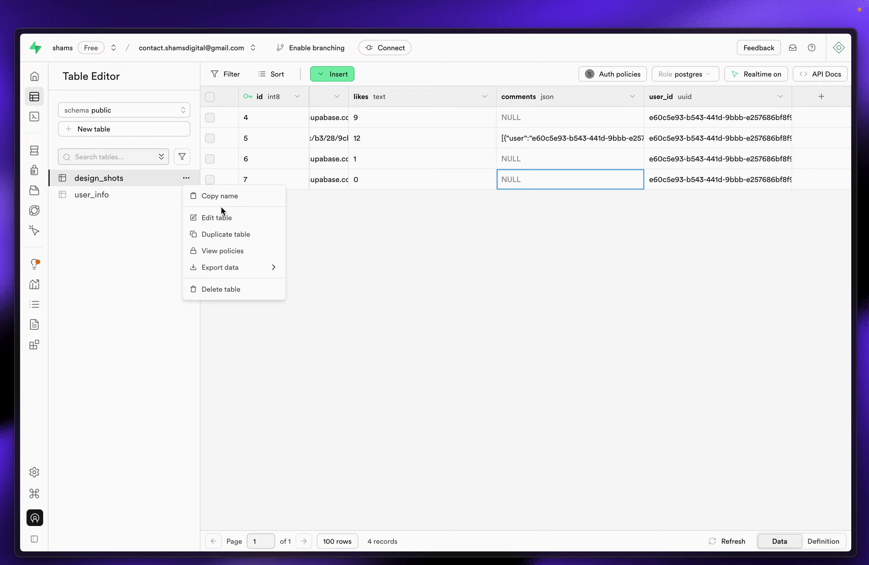
click(224, 216)
scroll(525, 227, down, 6)
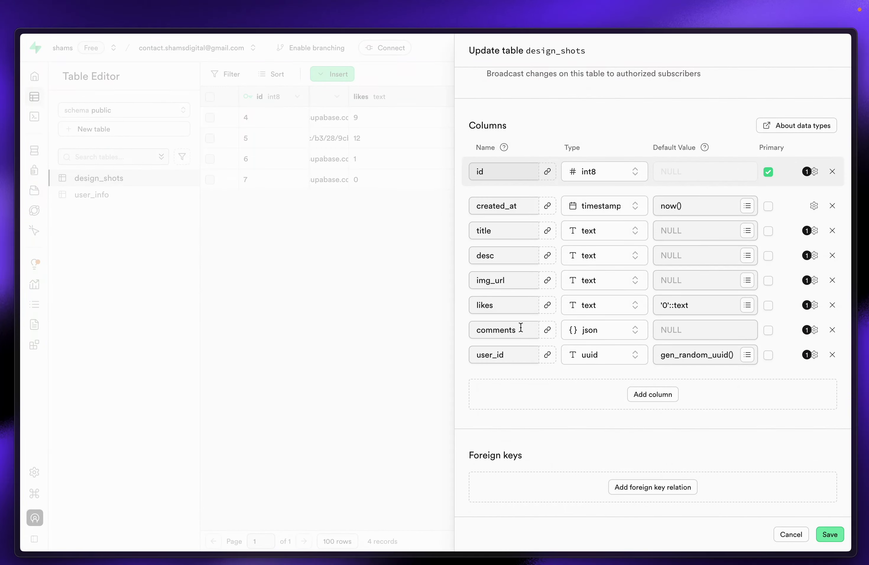
click(665, 330)
text({)
click(830, 535)
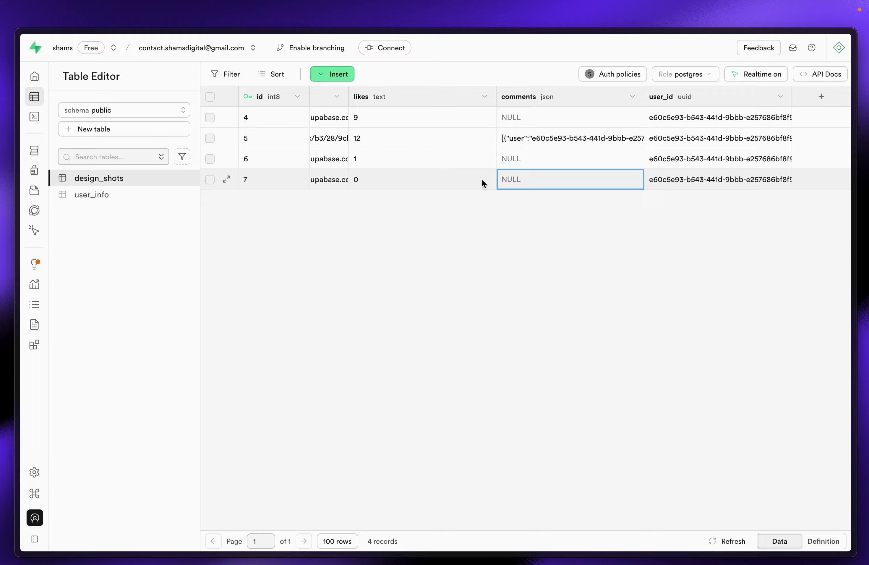
Step: Switch back to WeWeb, reload the data, test the user_id variable action in the workflow, and check the logs
mouse_move(1, 219)
click(65, 276)
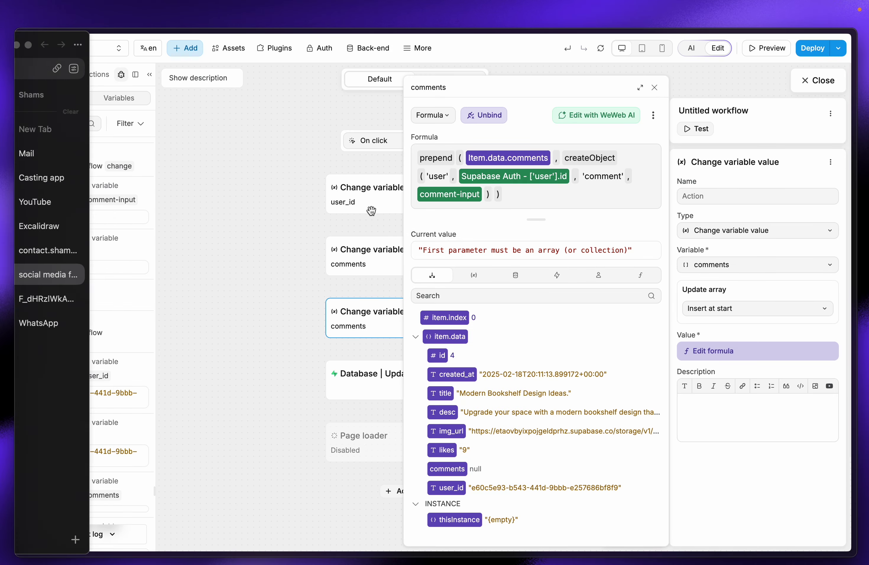
click(608, 55)
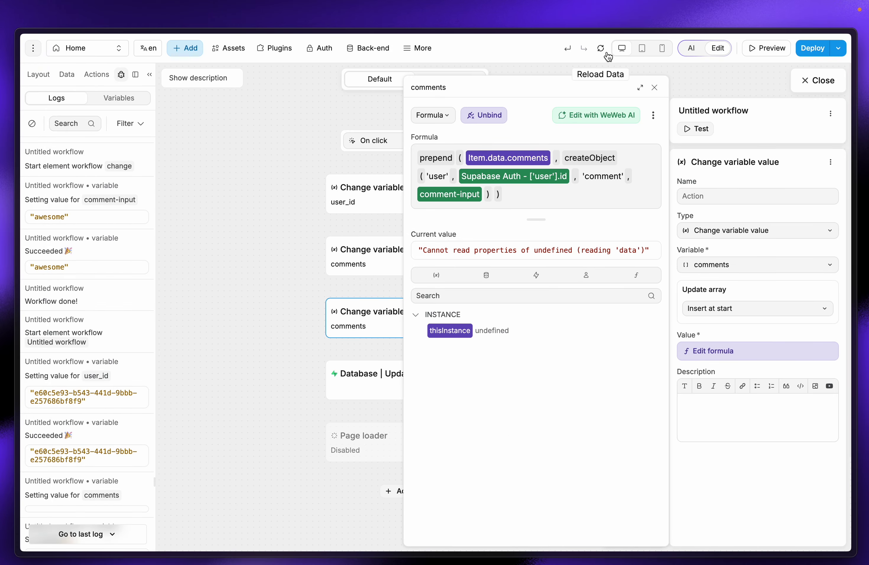
click(655, 87)
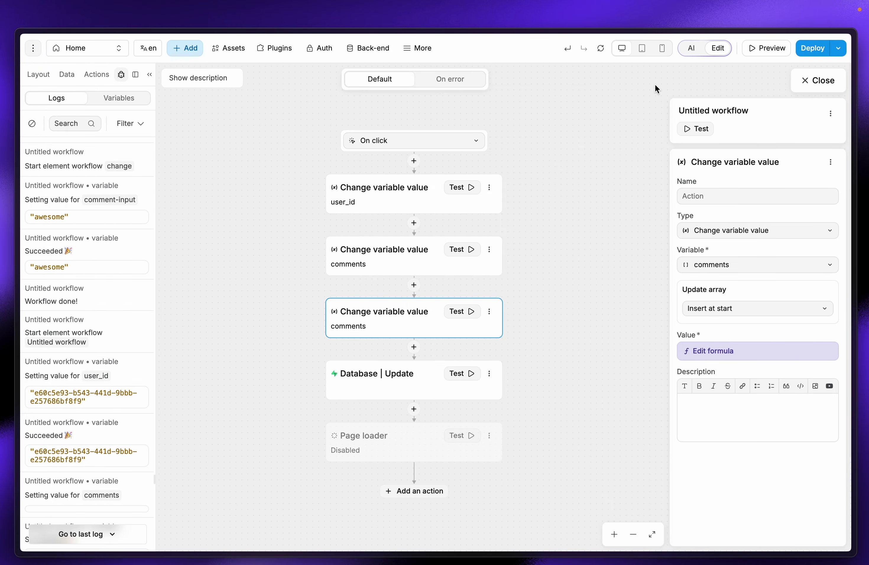
click(403, 273)
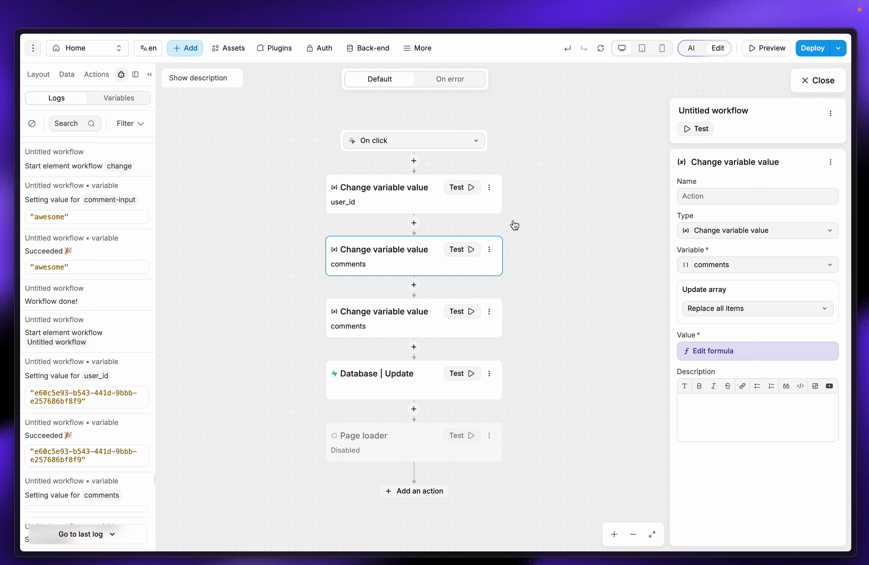
click(407, 211)
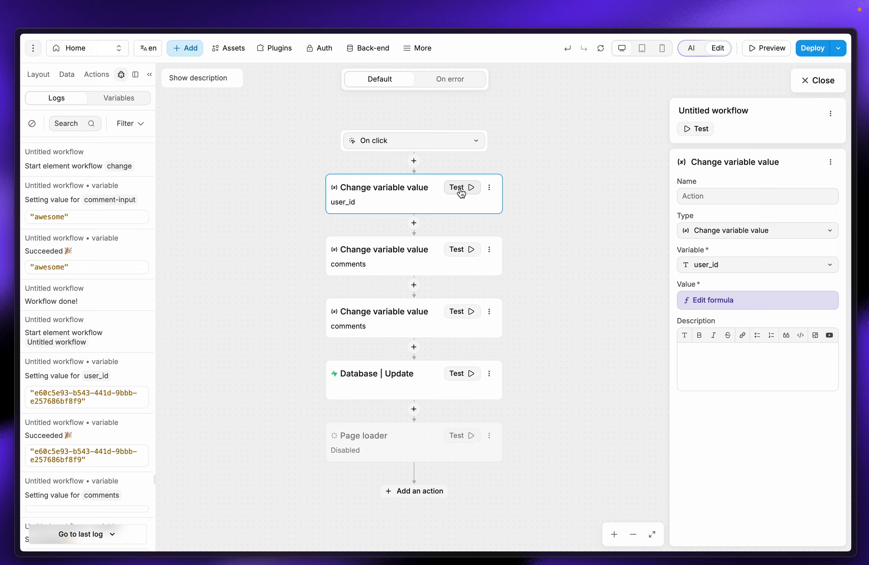
scroll(97, 411, down, 15)
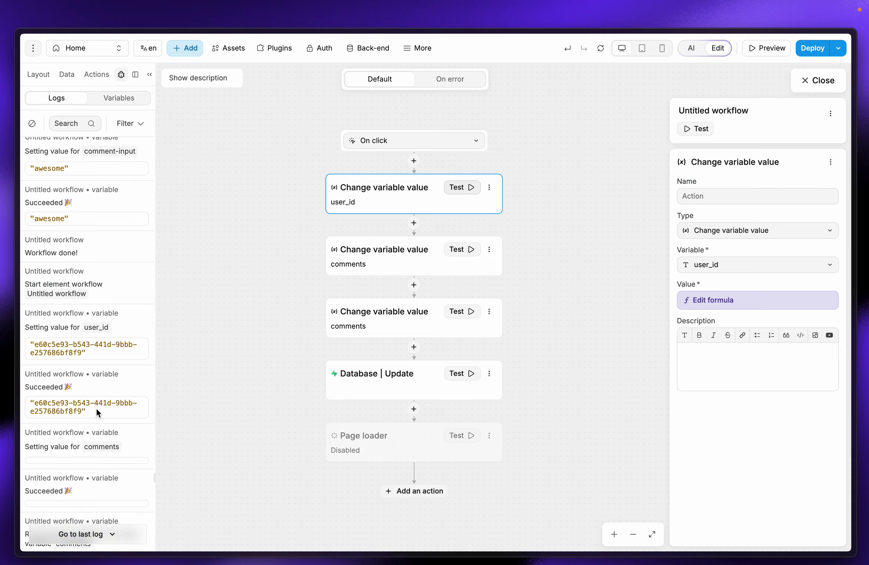
scroll(98, 413, down, 3)
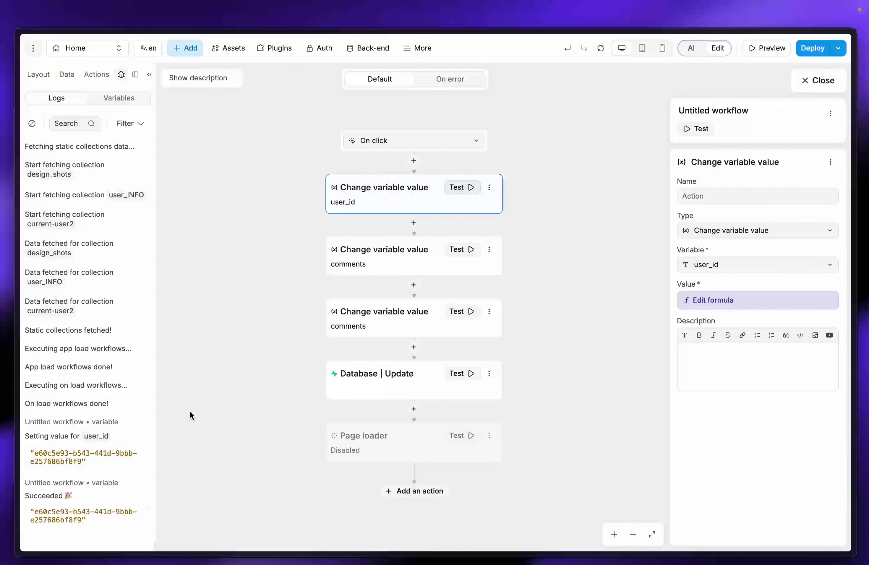
Step: Test the comments variable action that replaces all items and inspect its value formula
click(392, 263)
click(715, 350)
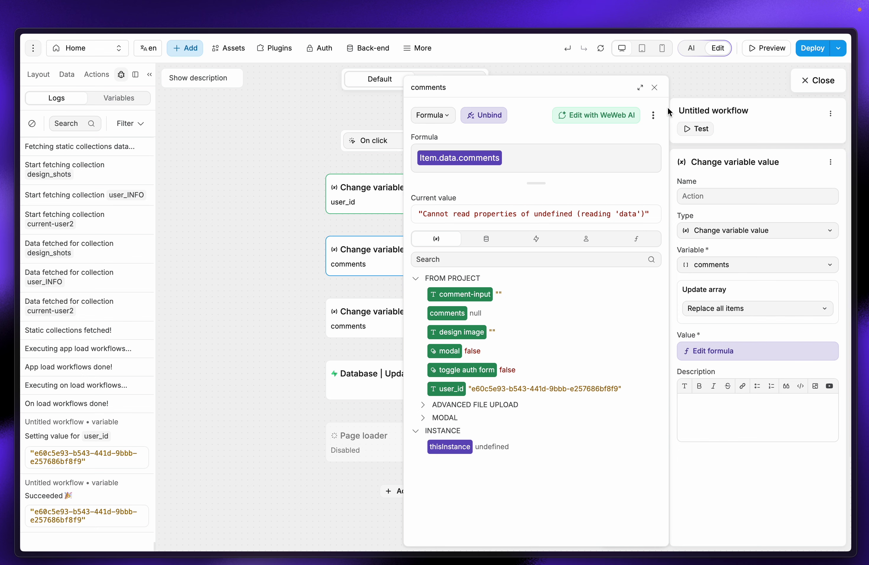
click(655, 89)
click(472, 251)
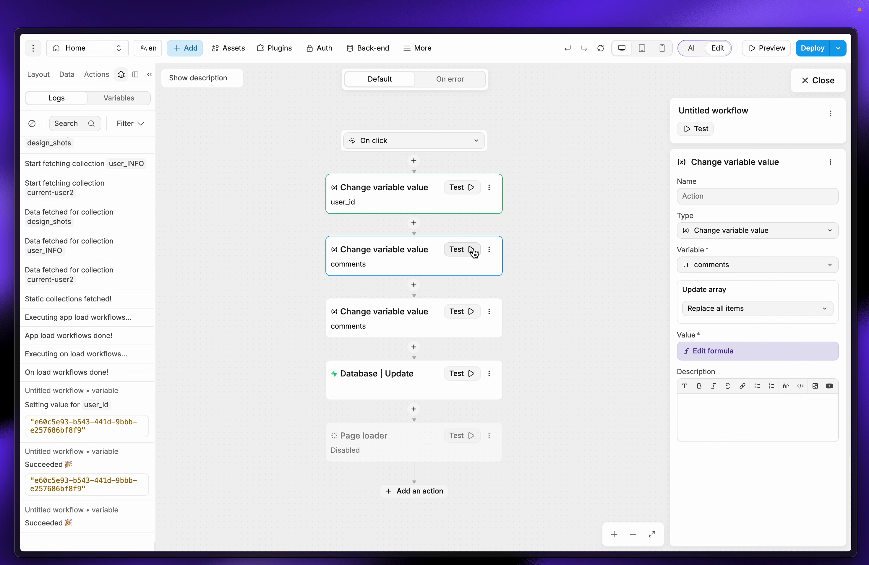
click(727, 351)
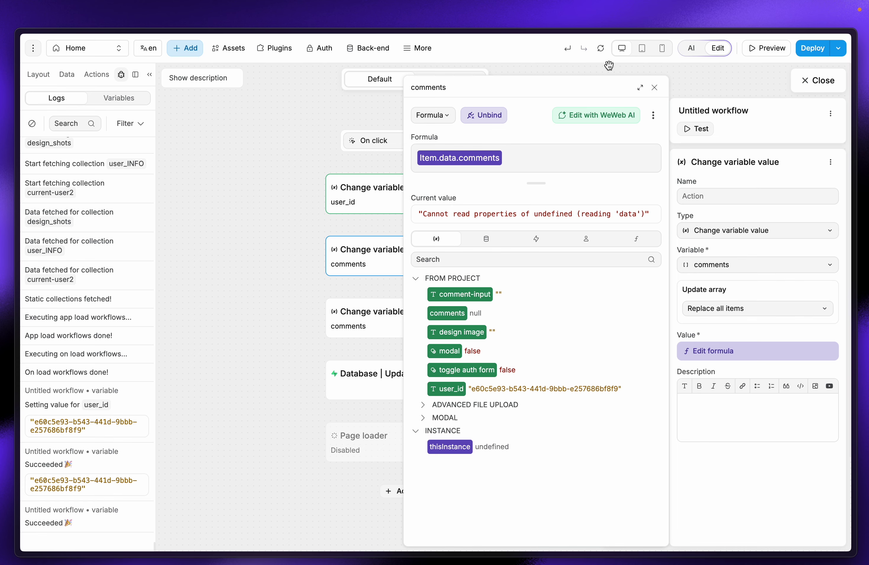
Step: Switch to Supabase and set the comments value of row 4 in the design_shots table to an empty array, []
mouse_move(3, 307)
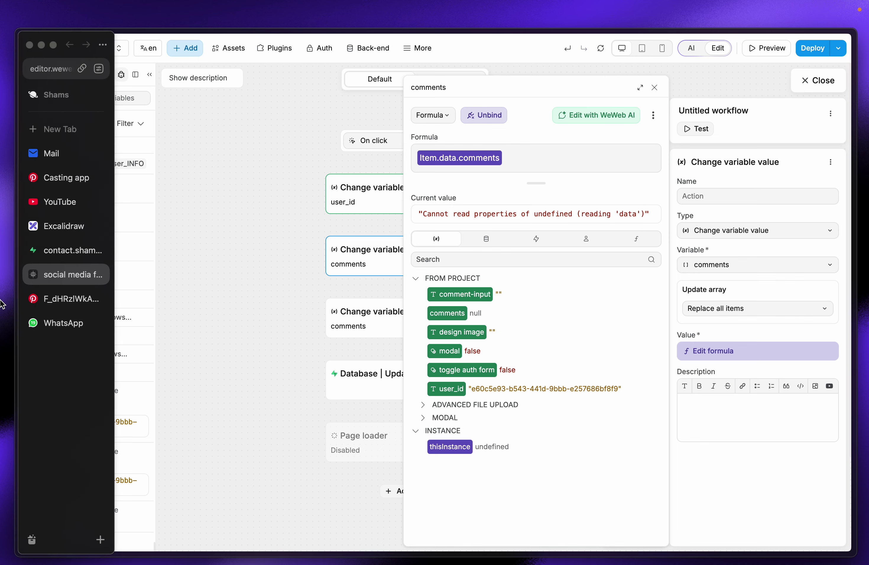
click(49, 250)
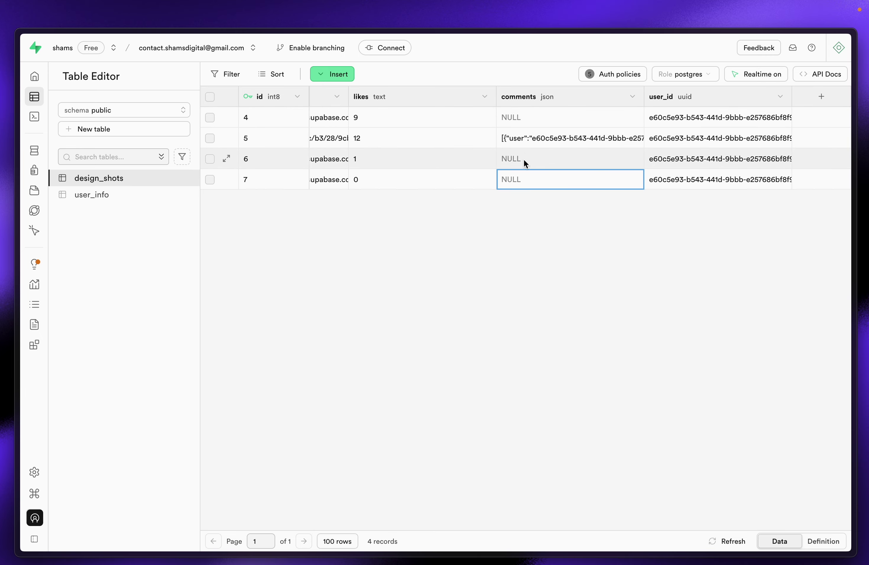
click(531, 123)
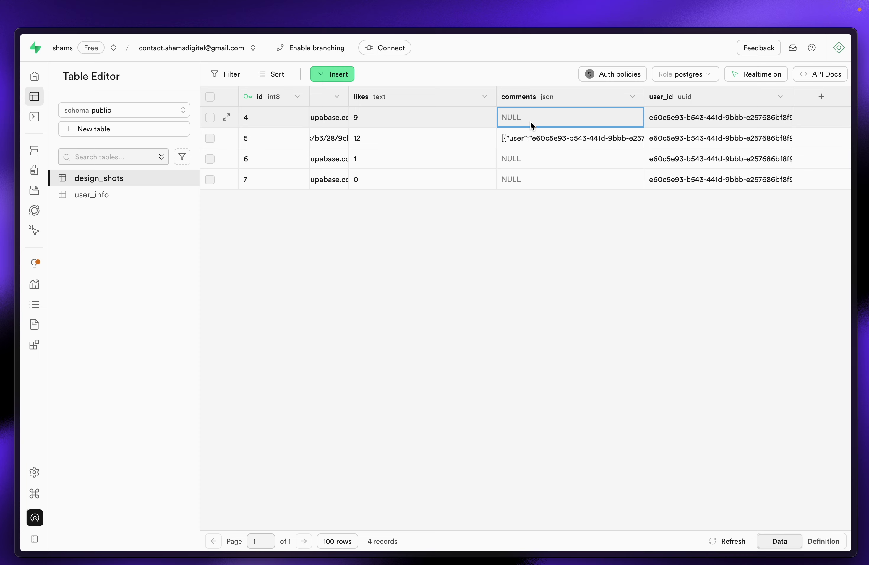
double_click(531, 125)
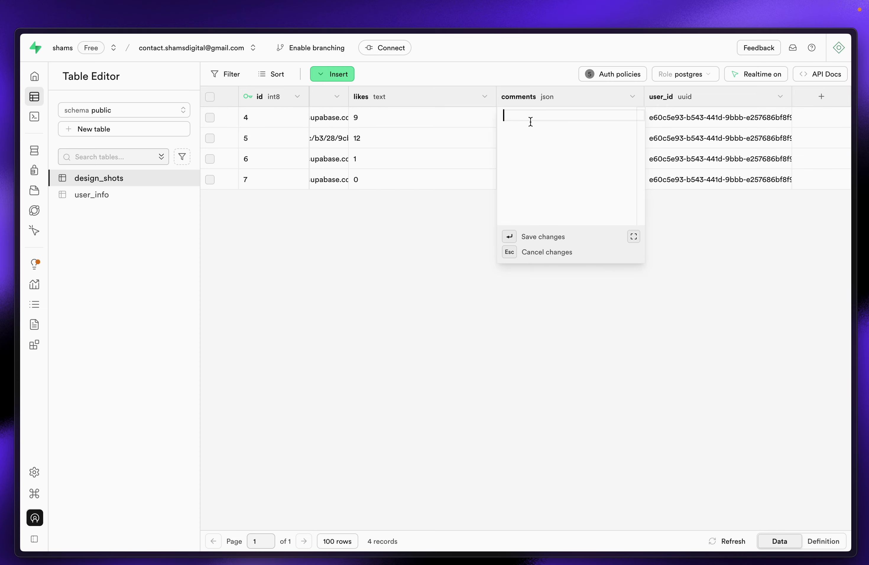
text({})
key(BackSpace)
key(BackSpace)
text([])
key(Return)
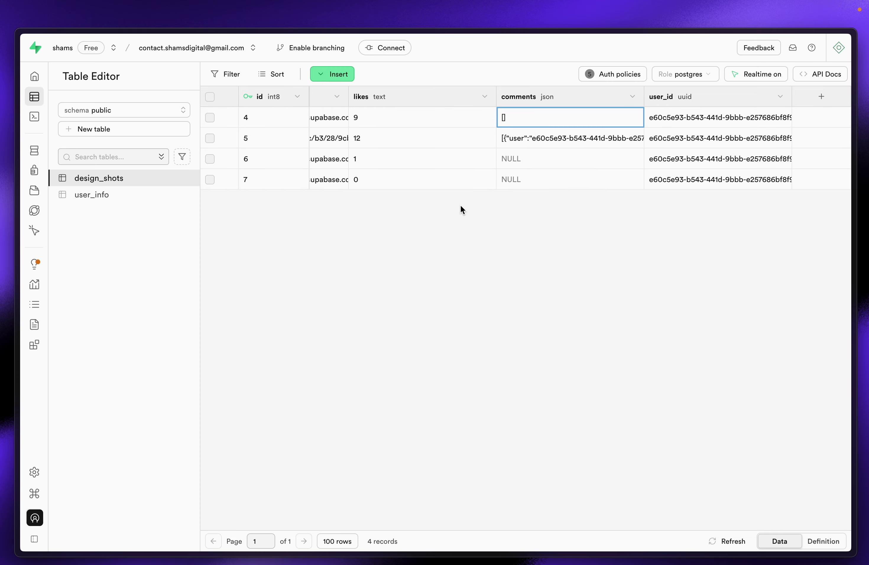
Step: Set the comments values of rows 6 and 7 in the design_shots table to []
double_click(531, 157)
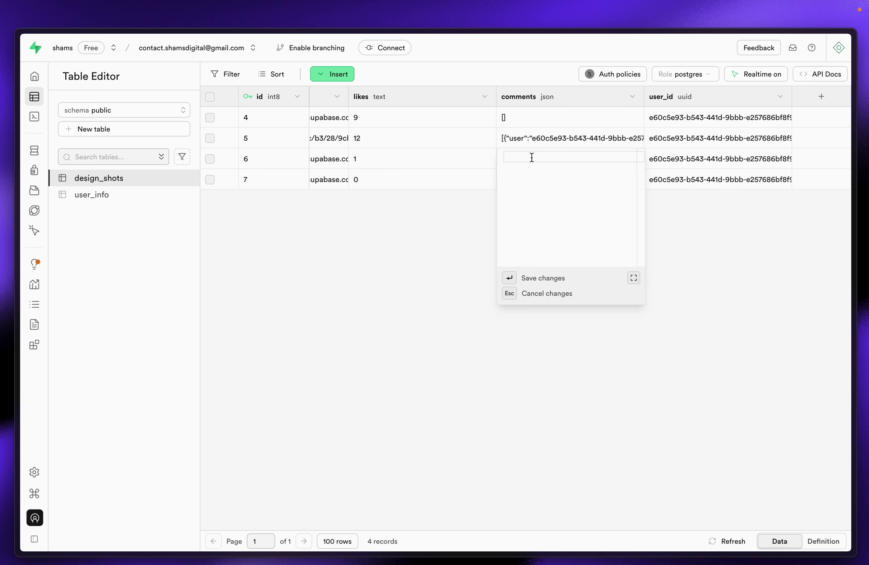
text([)
key(Return)
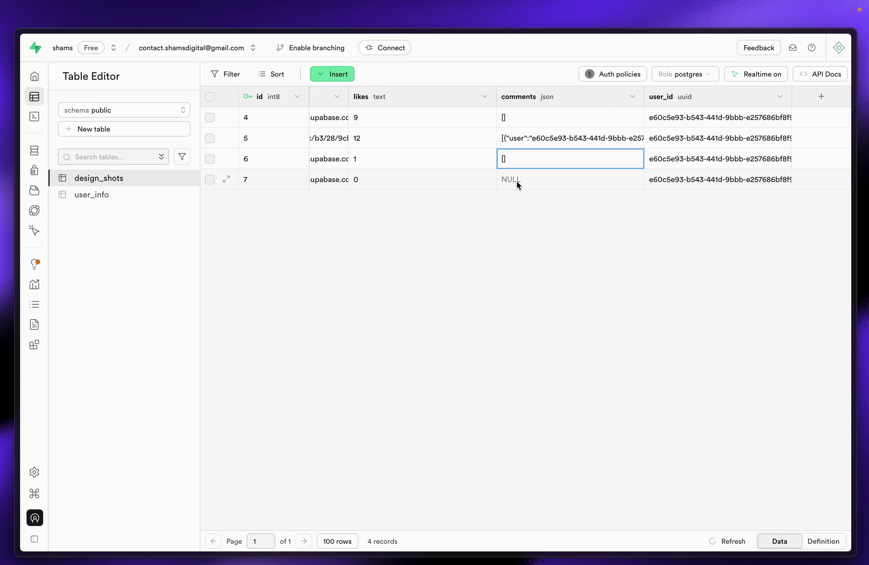
double_click(516, 179)
text([)
key(Return)
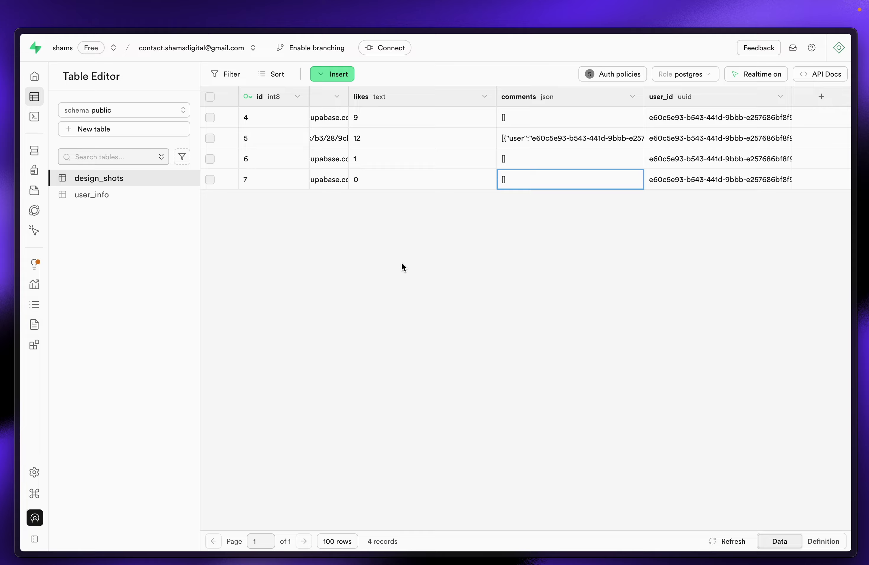
Step: Switch back to WeWeb, reload the data, retest the user_id variable action, and reload the data again before closing the workflow
mouse_move(14, 289)
click(70, 275)
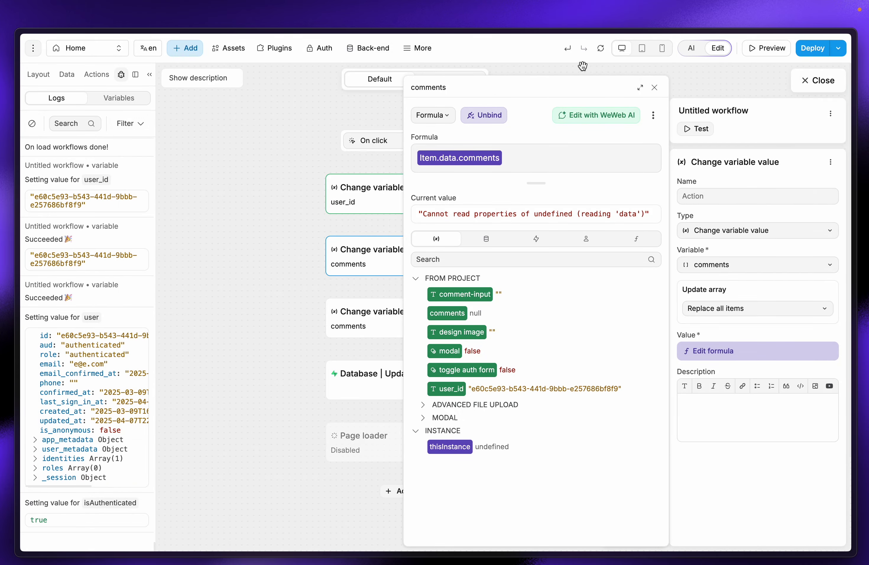
click(600, 56)
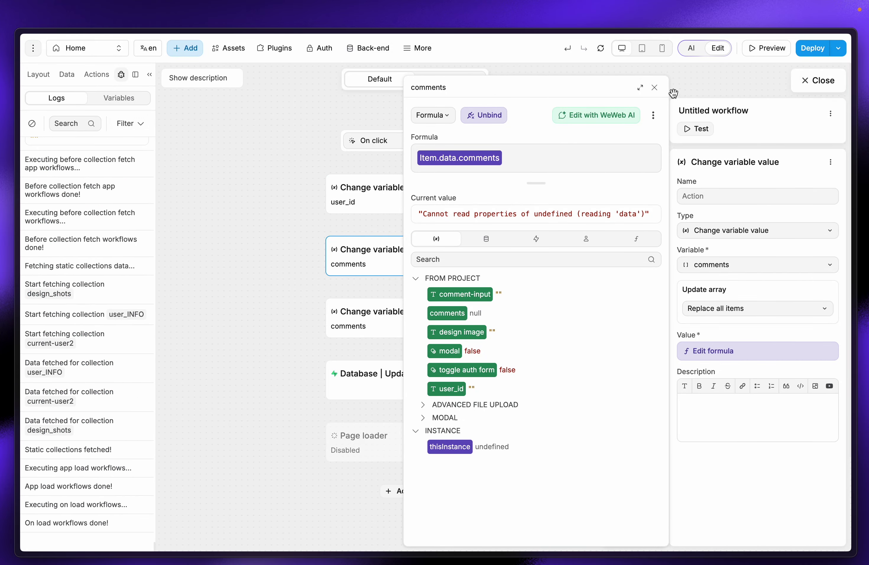
click(656, 89)
click(433, 198)
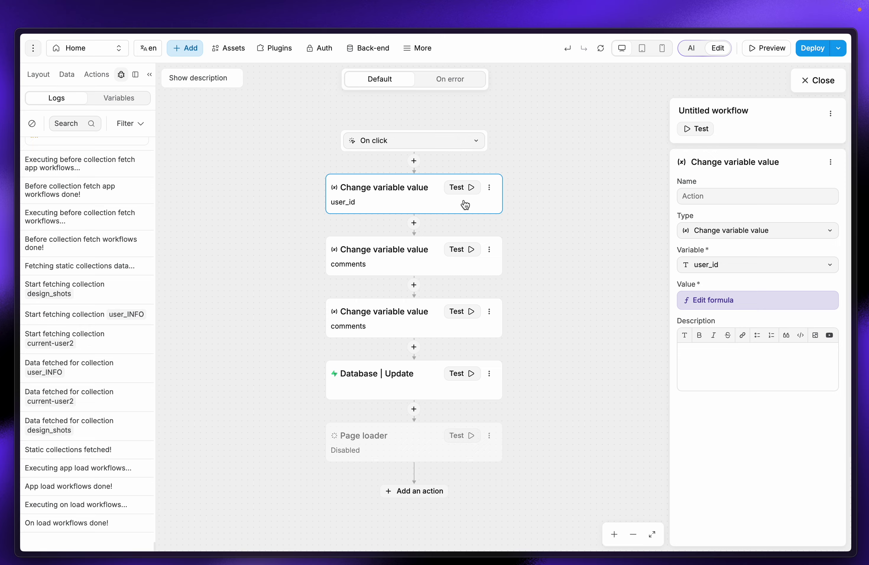
click(463, 188)
click(404, 266)
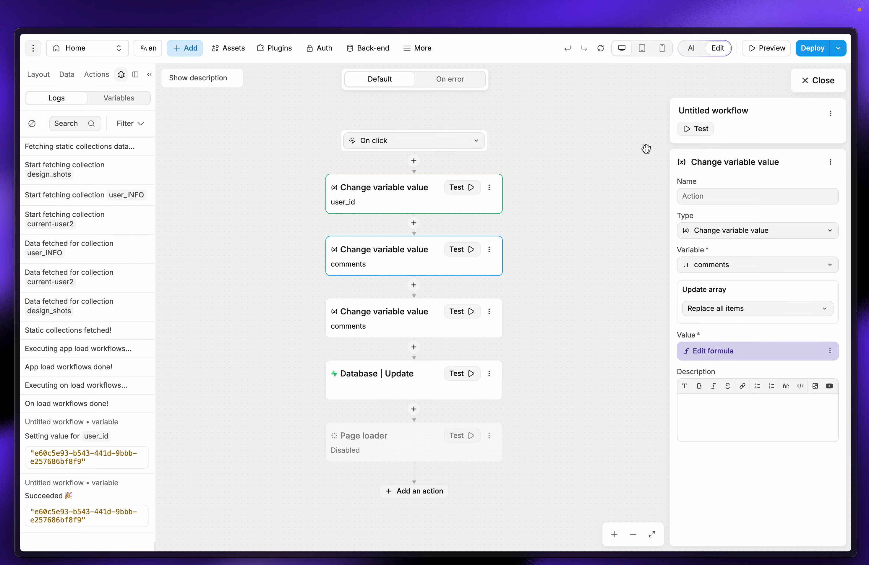
click(602, 56)
click(817, 80)
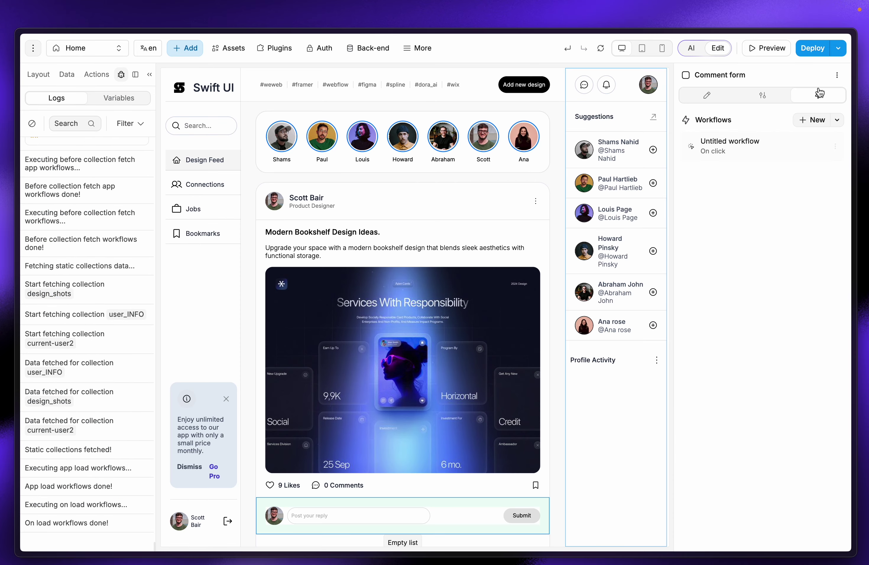
Step: In preview mode, enter the reply "xxxxx" in the comment form of the "Modern Bookshelf Design Ideas." post, and return to editing
scroll(493, 324, down, 3)
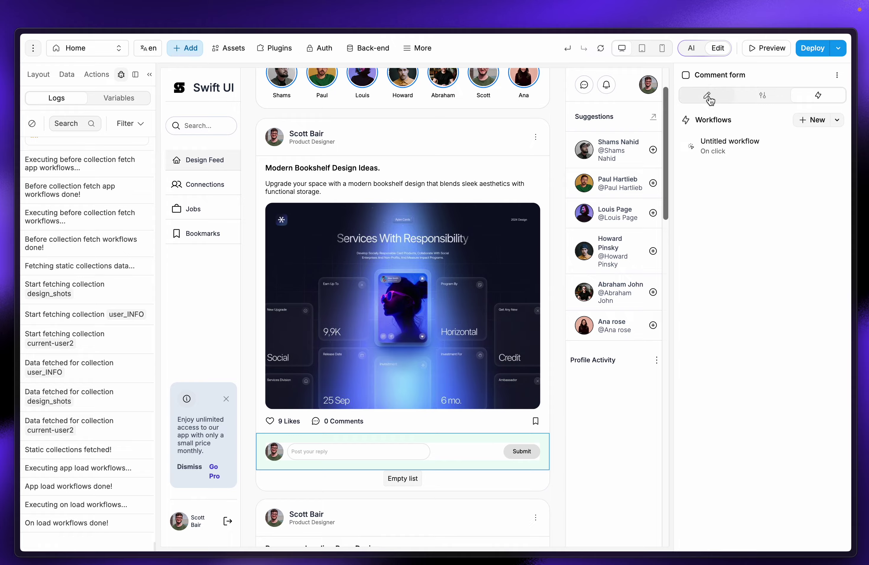
click(756, 47)
scroll(360, 302, down, 8)
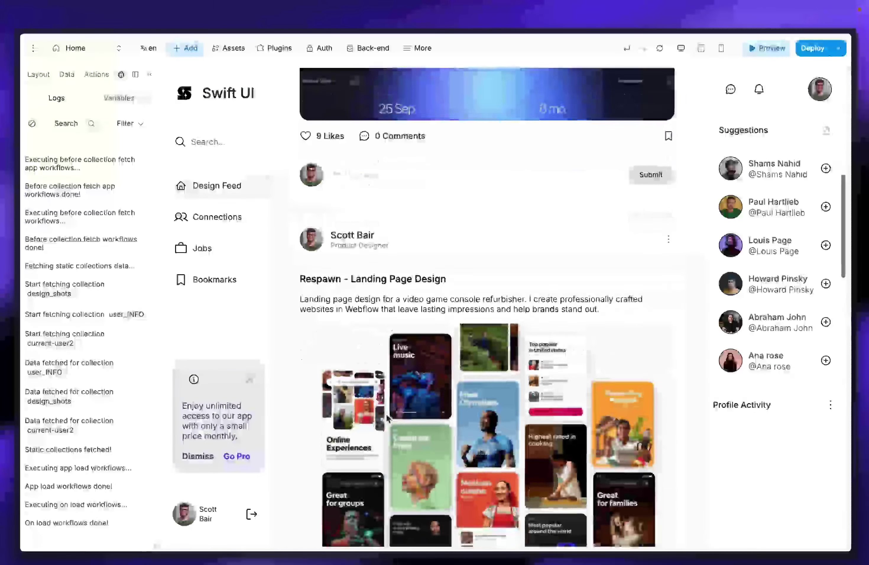
click(369, 132)
text(xxx)
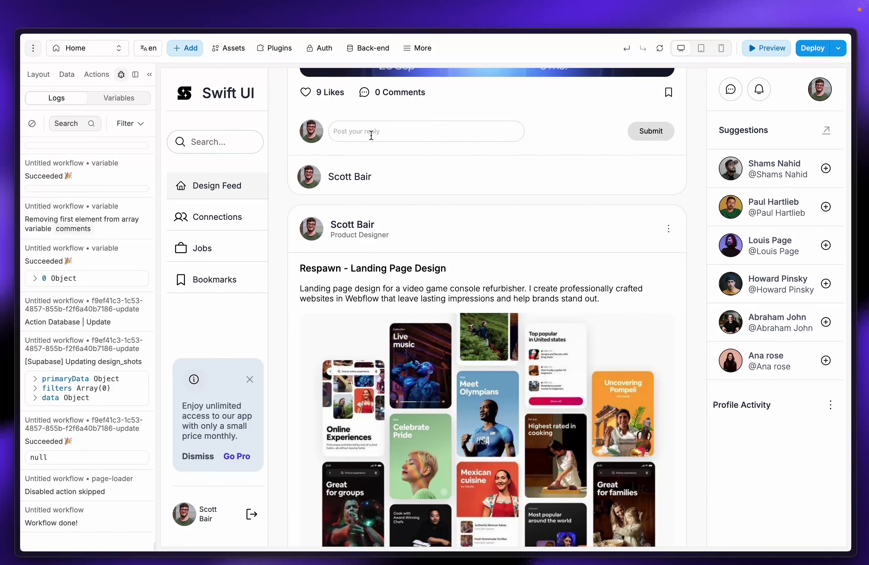
text(xx)
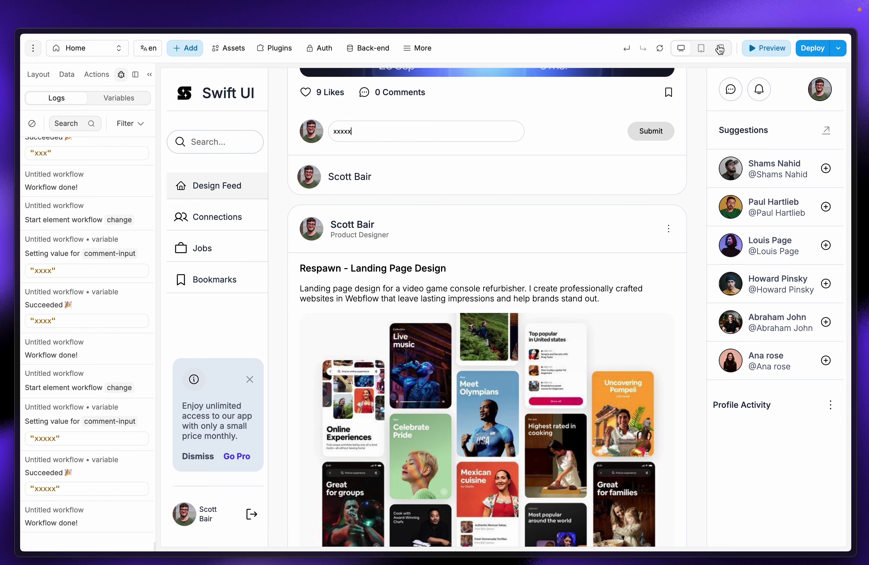
click(781, 49)
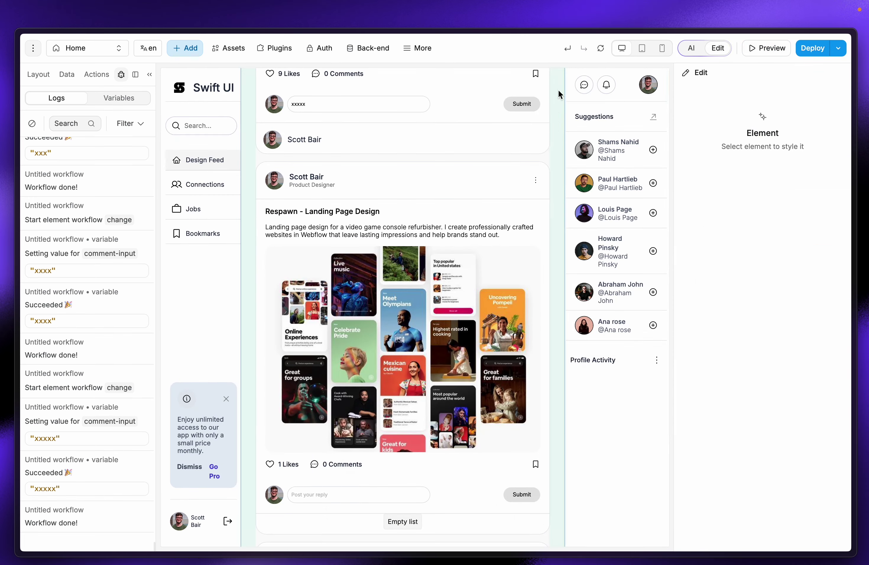
Step: Delete the on-click workflow from the comment form of the "Modern Bookshelf Design Ideas." post
scroll(477, 147, up, 2)
click(461, 150)
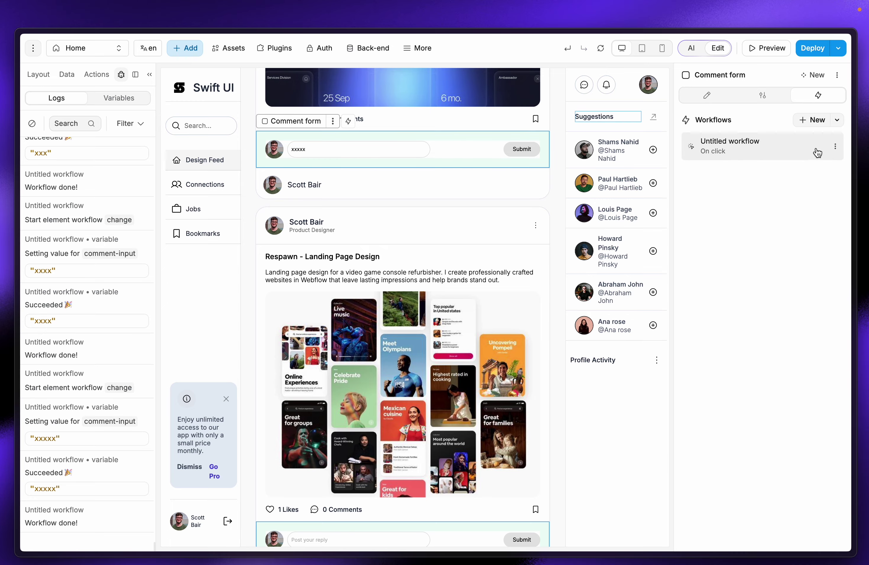
click(835, 146)
click(813, 205)
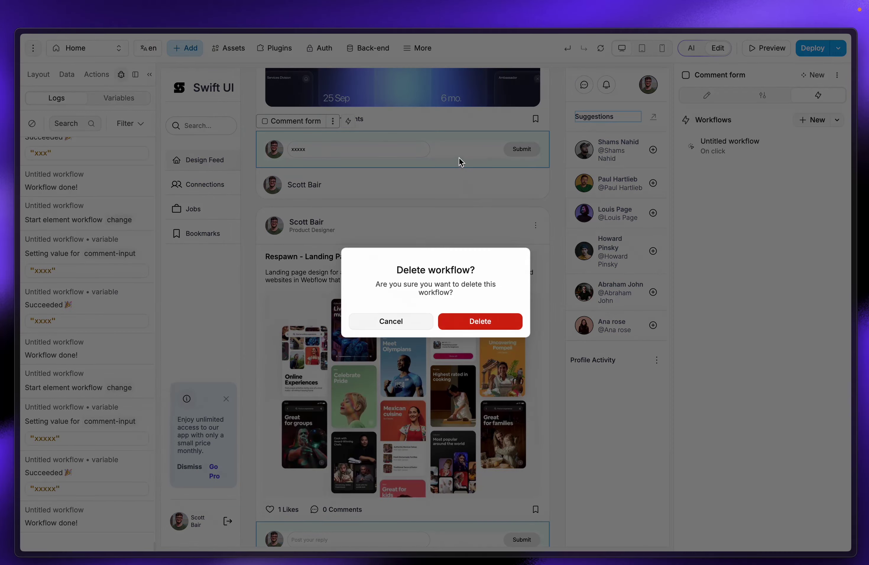
click(480, 322)
Step: In the comment form's Submit button workflow, test the comments variable action that replaces all items and examine its logged value
click(512, 152)
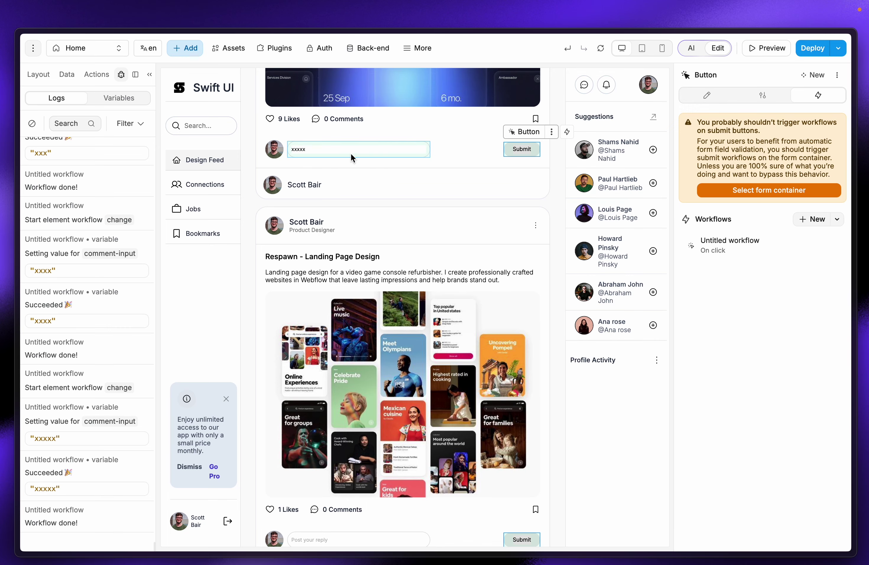
click(728, 251)
click(383, 257)
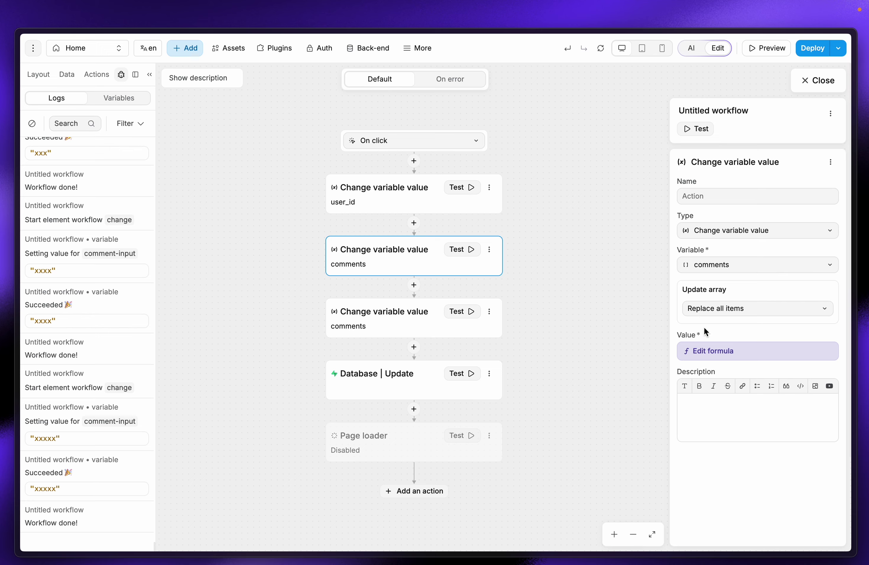
click(455, 252)
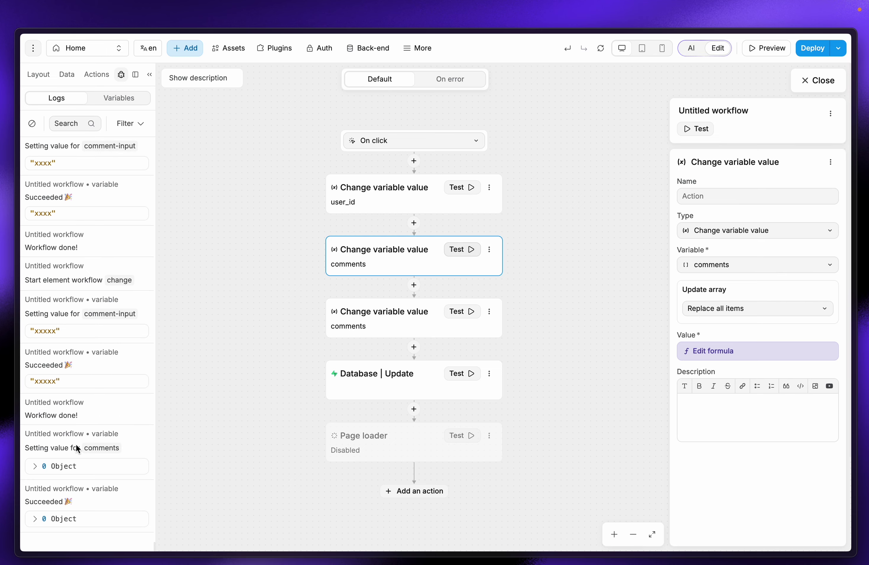
click(42, 466)
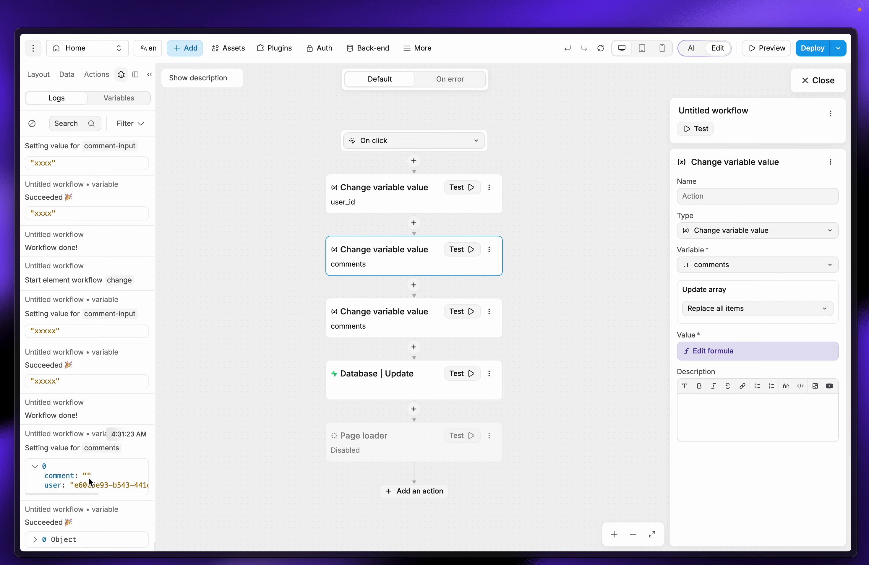
Step: Inspect the formula of the comments action that inserts at the start, expand both objects in its current value, and close the formula editor
click(380, 326)
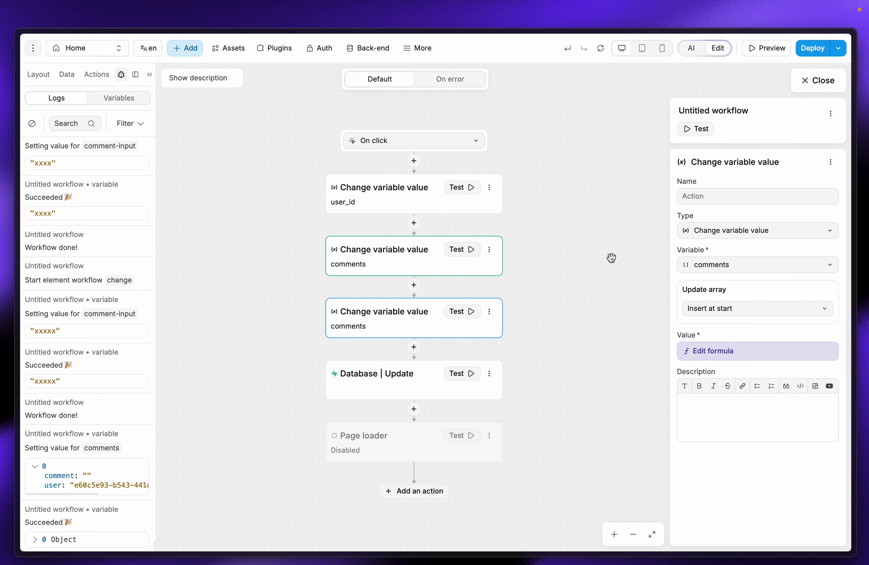
click(706, 349)
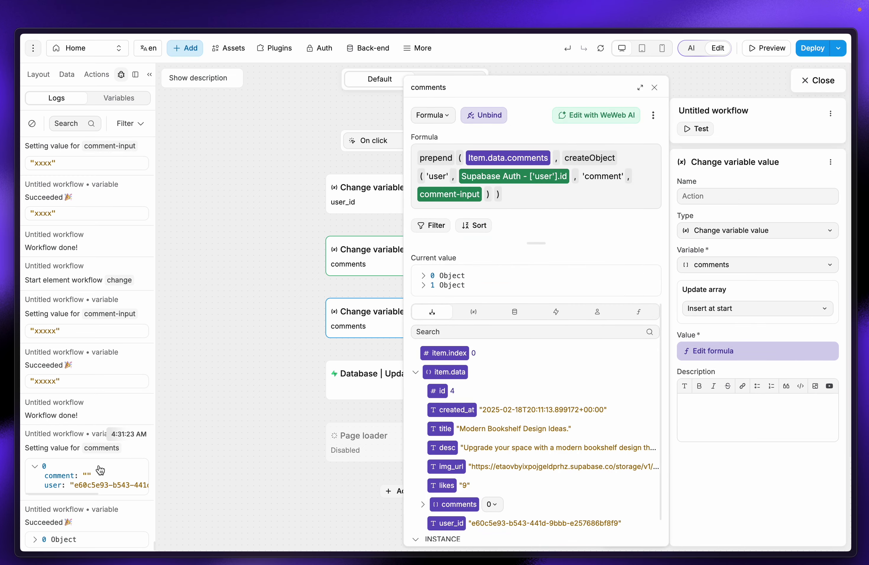
click(424, 278)
click(424, 277)
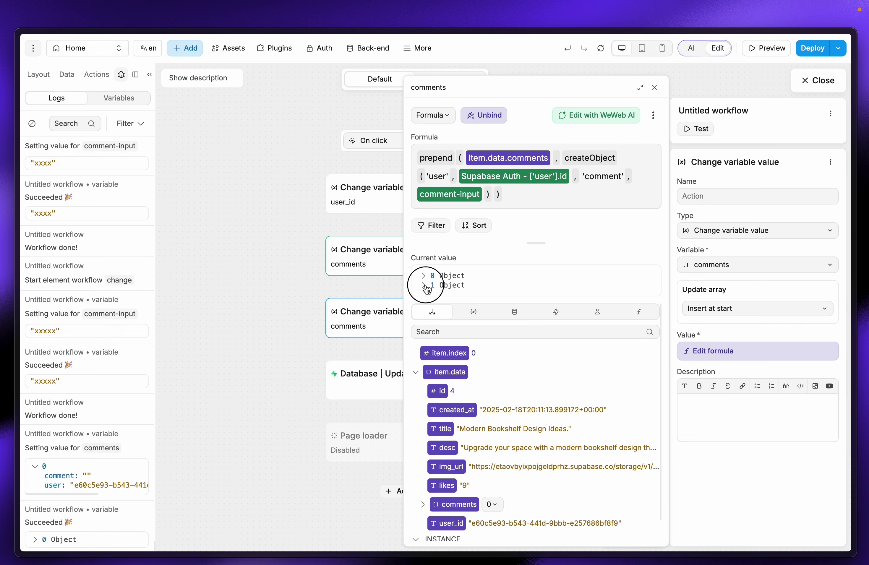
click(424, 285)
click(424, 276)
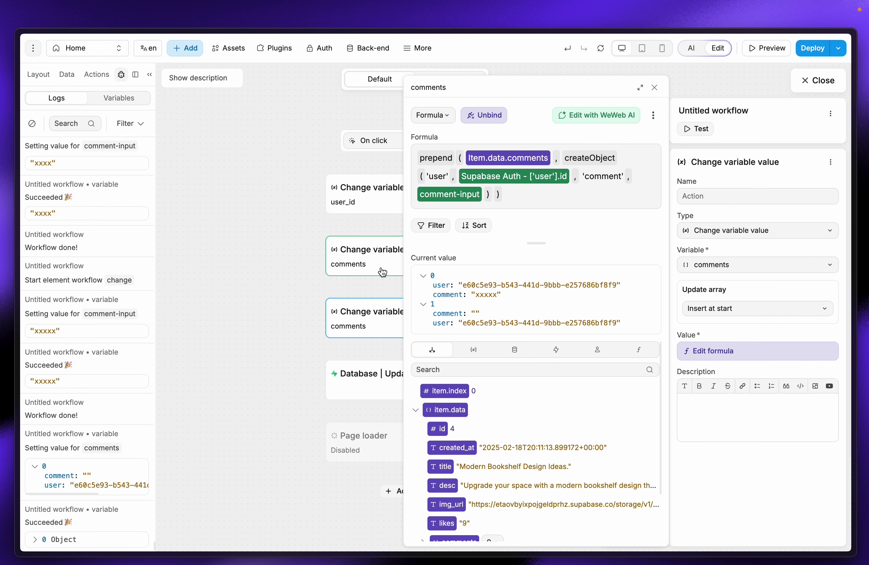
click(655, 88)
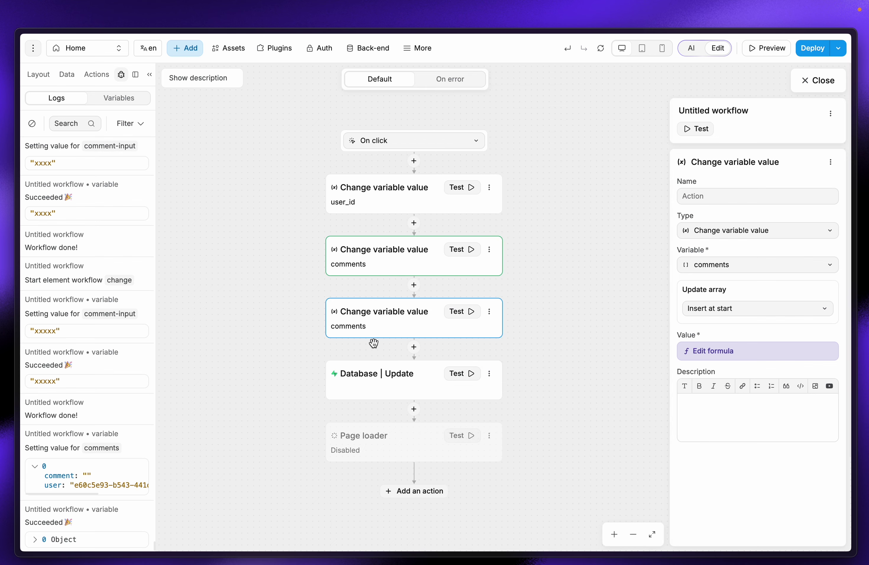
Step: Test the Database | Update action on the design_shots table and close the Submit button's workflow
click(382, 374)
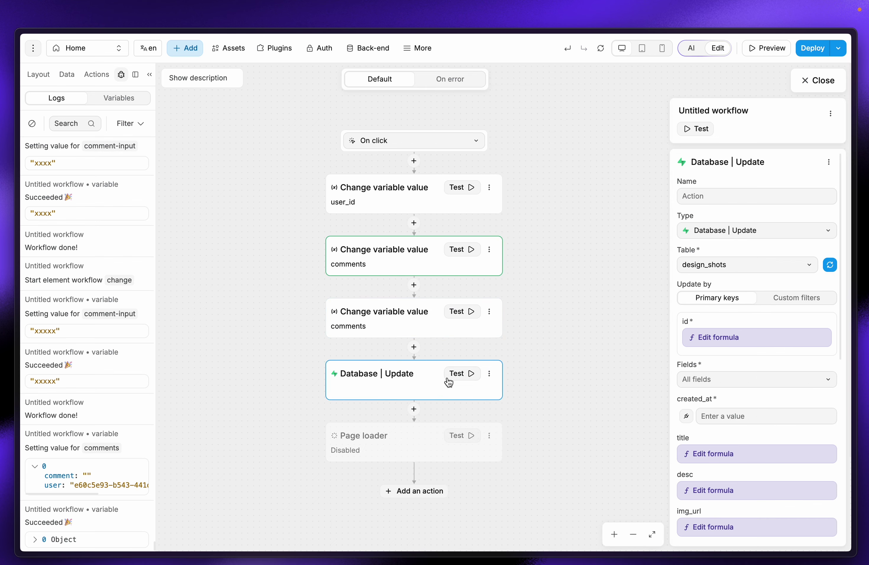
click(457, 374)
click(831, 84)
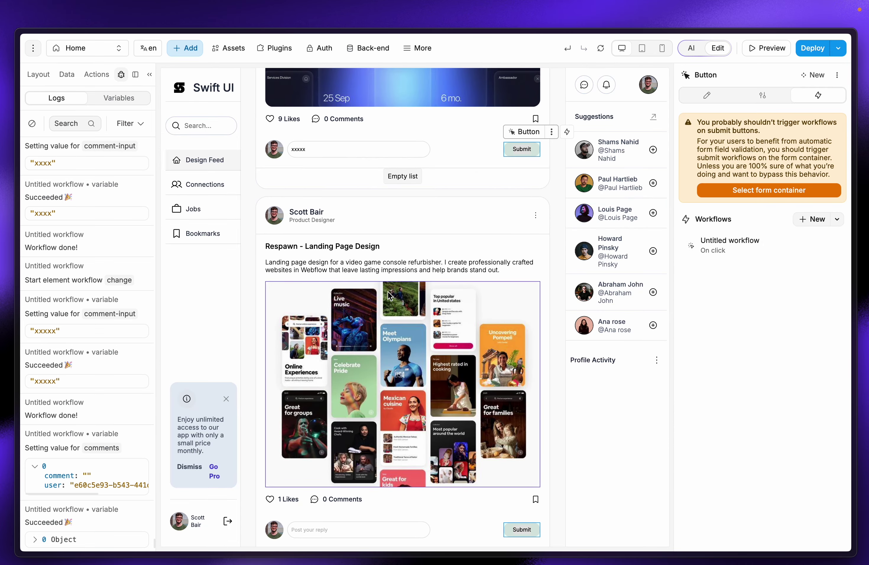
Step: Switch to Supabase and examine the full comments value of row 4 in the design_shots table without editing it
mouse_move(4, 272)
click(65, 251)
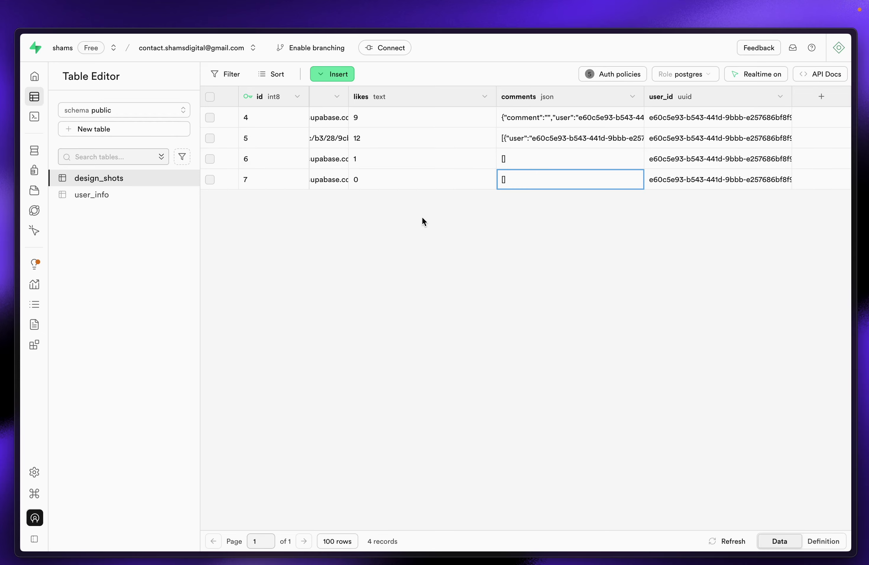
double_click(552, 117)
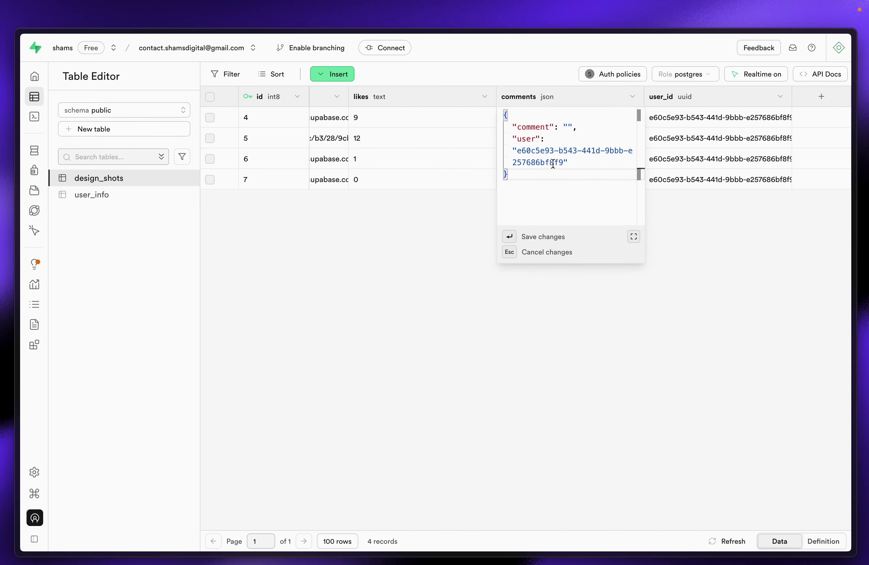
key(Escape)
Step: Switch back to WeWeb, submit the "xxxxx" reply in preview mode, check the workflow logs, and reload the data
mouse_move(35, 237)
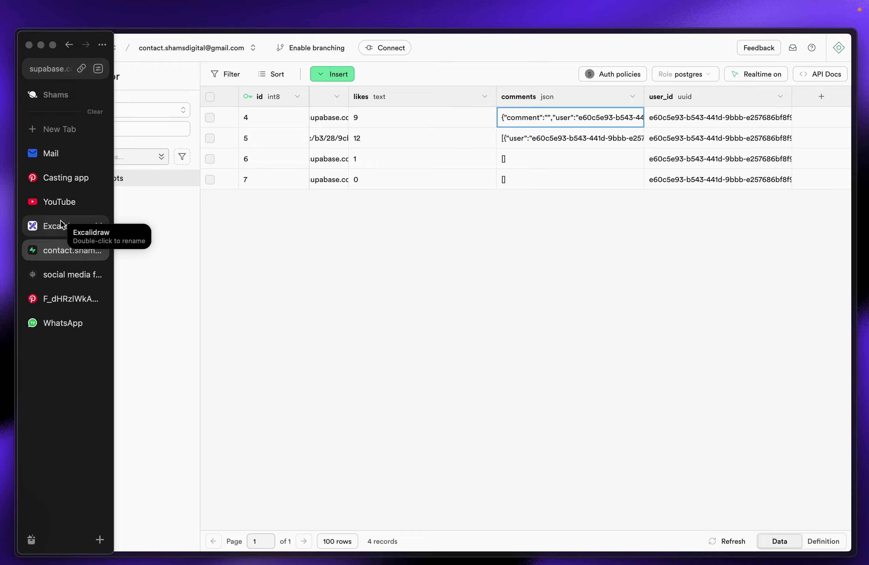
click(72, 274)
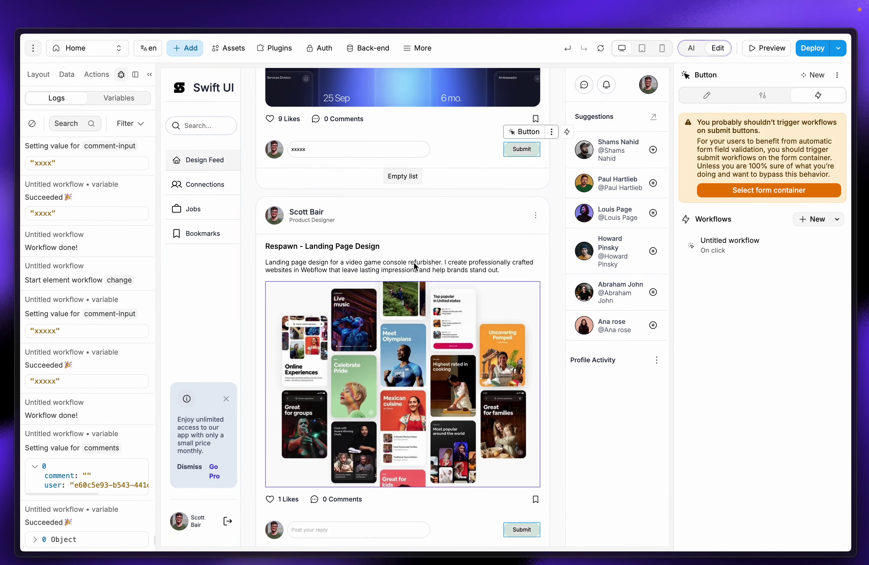
scroll(422, 253, up, 1)
scroll(428, 244, down, 2)
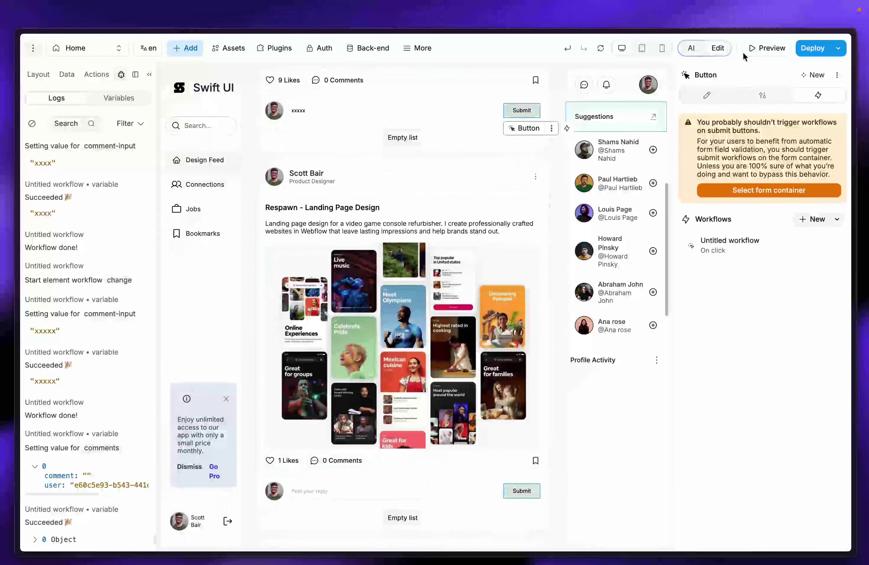
click(757, 55)
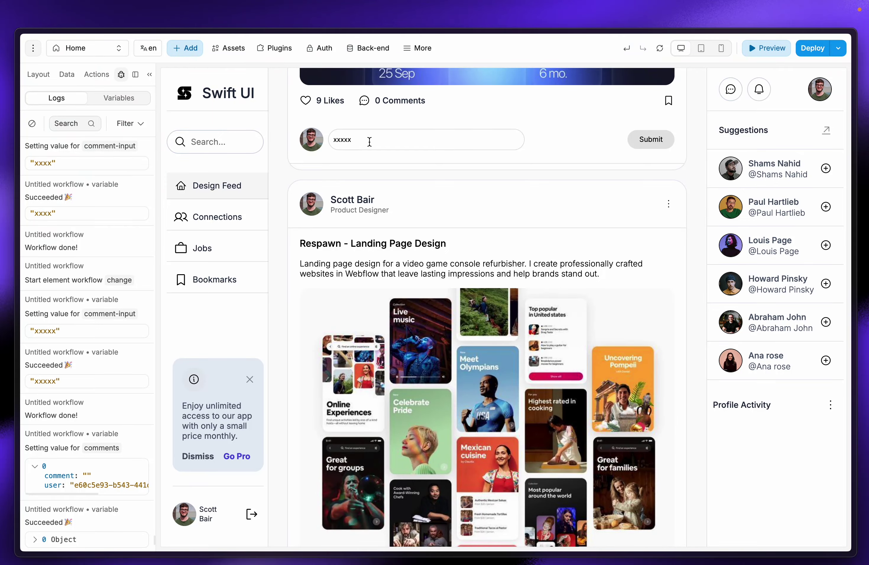
click(650, 140)
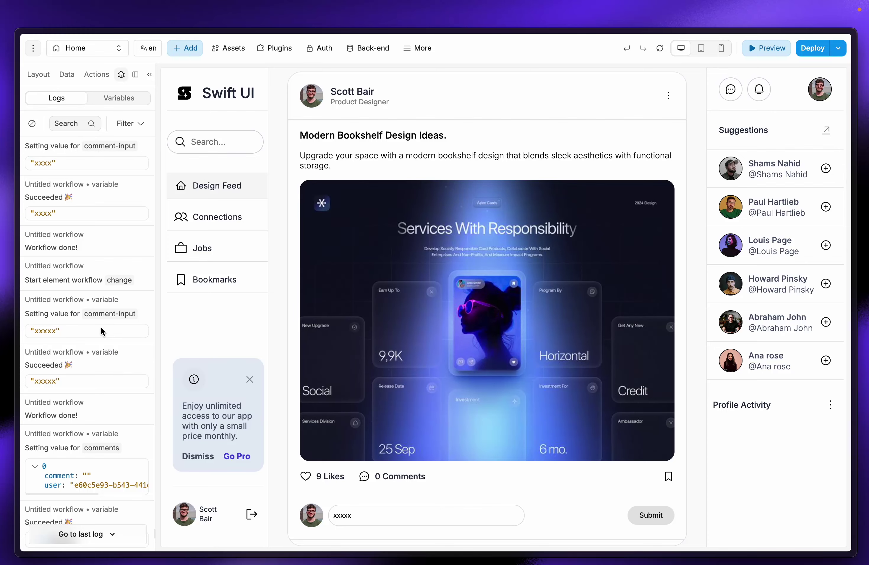
scroll(123, 347, down, 10)
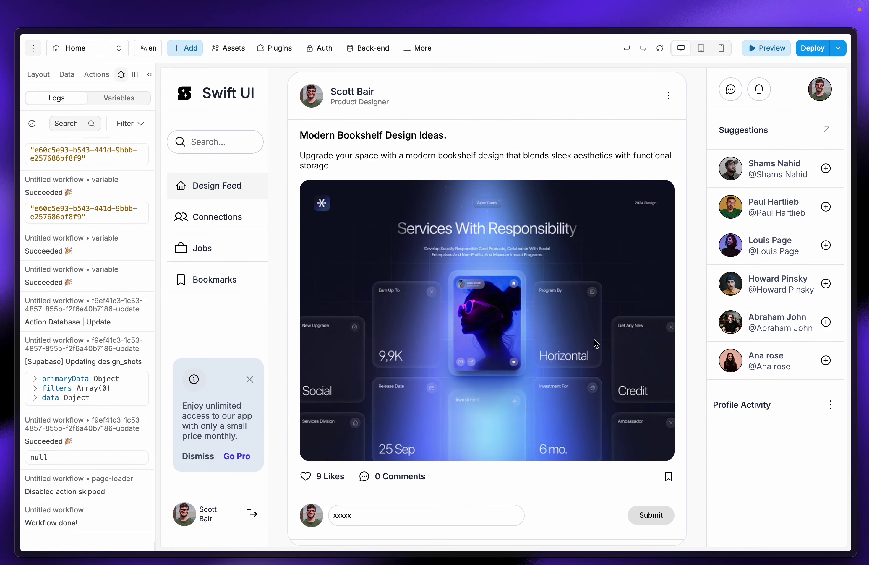
click(660, 48)
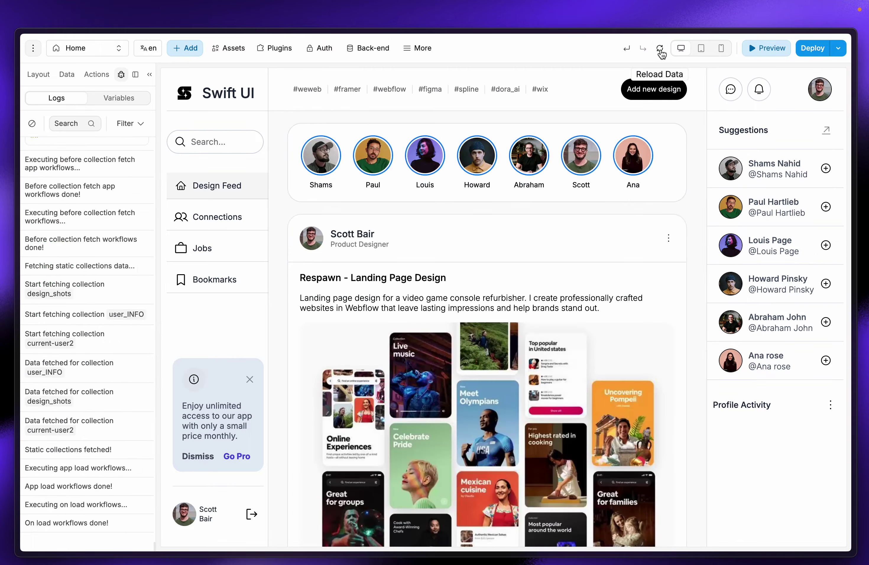
Step: Submit the reply "uuuuuuu" on the "Modern Bookshelf Design Ideas." post and examine the data object in the Supabase update log
scroll(476, 326, down, 3)
scroll(476, 326, down, 15)
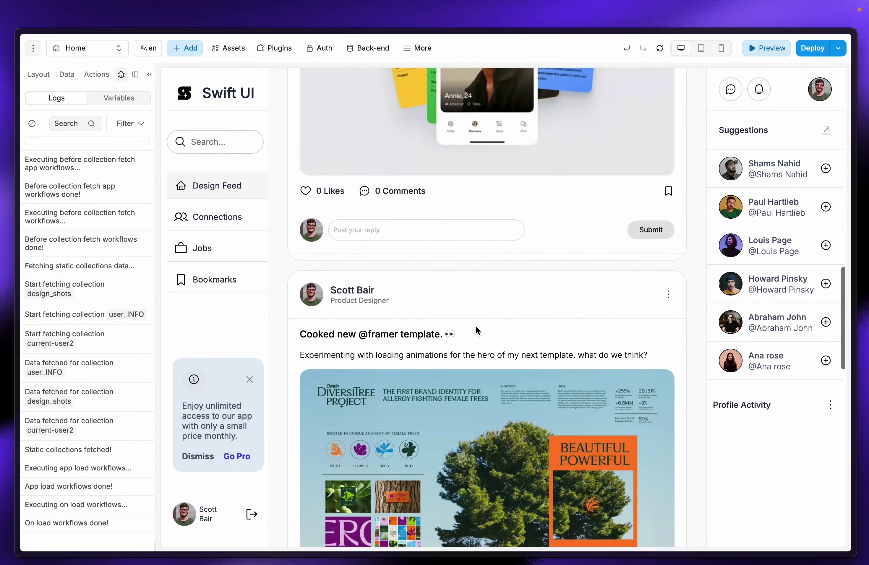
scroll(476, 326, down, 5)
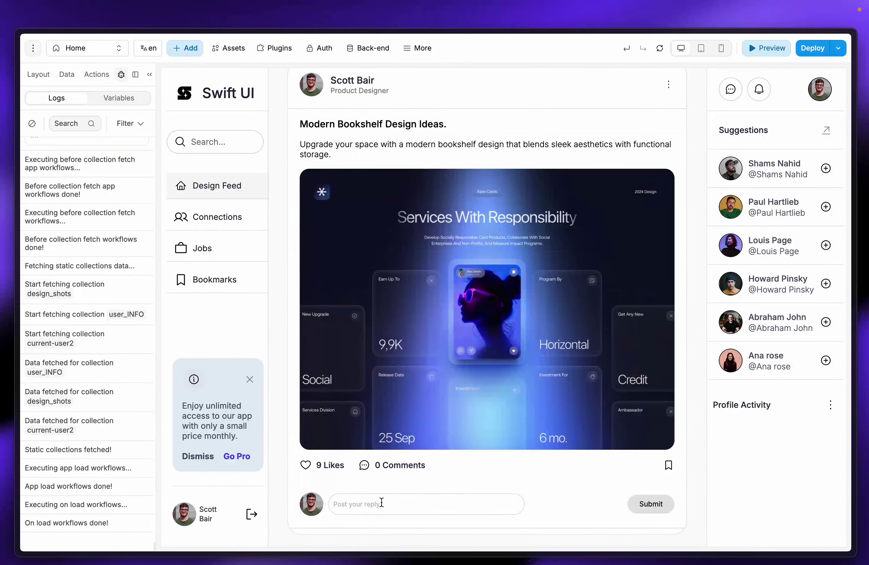
click(387, 495)
text(uuuuuuu)
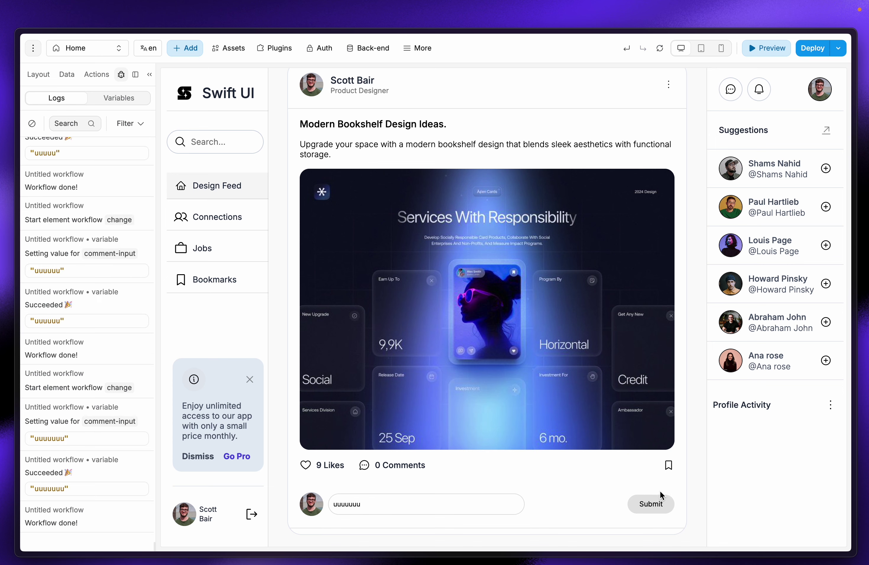
click(654, 507)
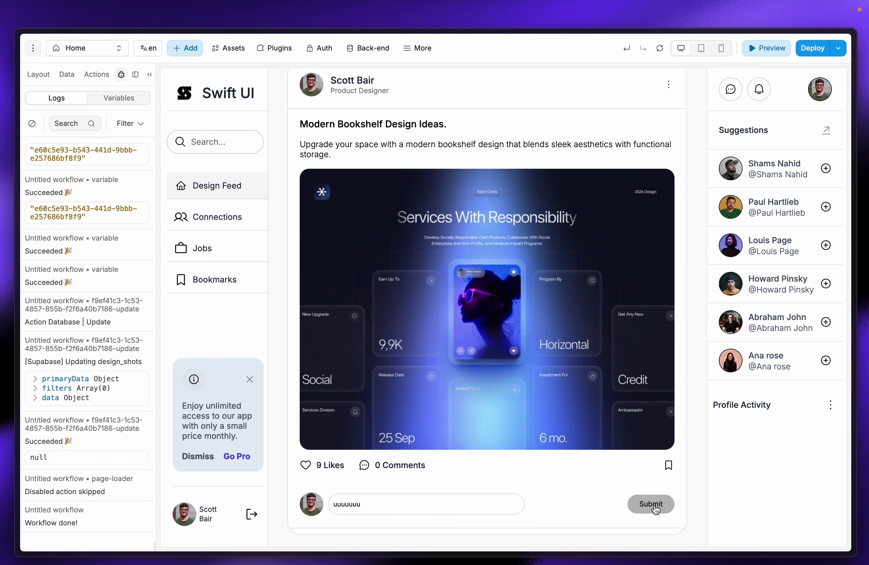
click(36, 400)
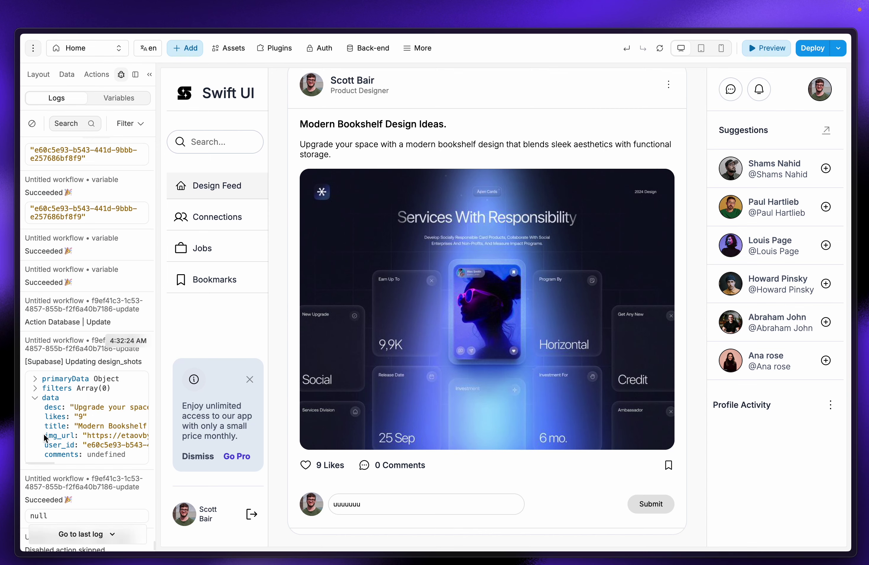
Step: Switch to Supabase, clear the comments value of row 4 in the design_shots table, and set it to []
mouse_move(53, 230)
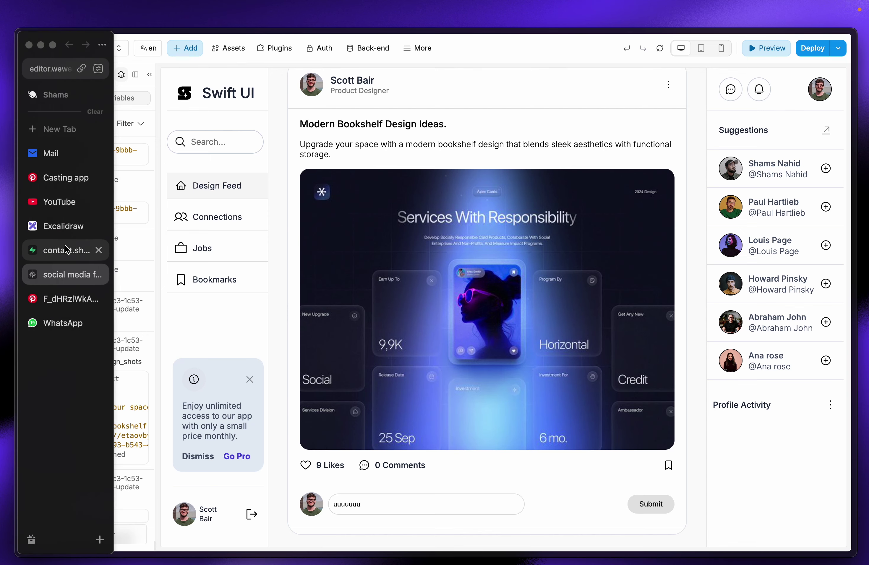
click(61, 250)
click(573, 122)
click(574, 121)
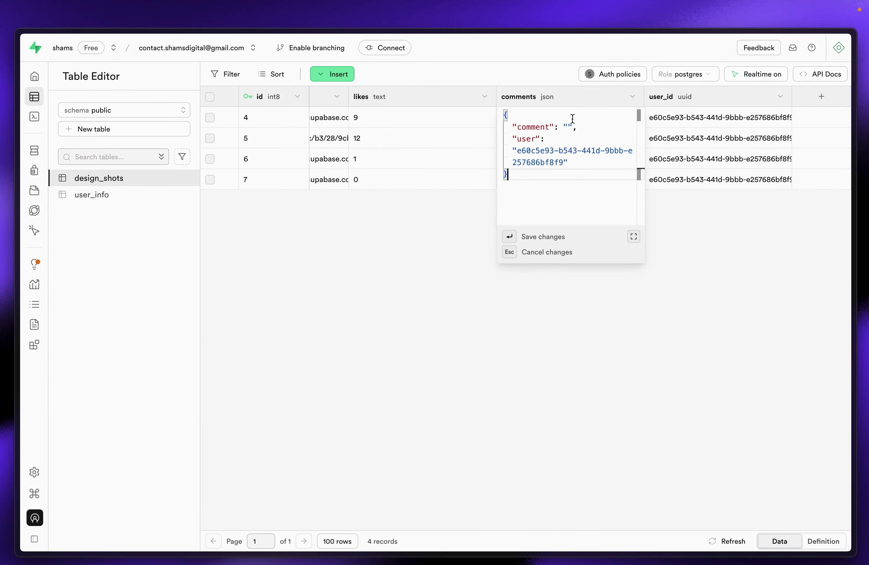
key(super+a)
key(BackSpace)
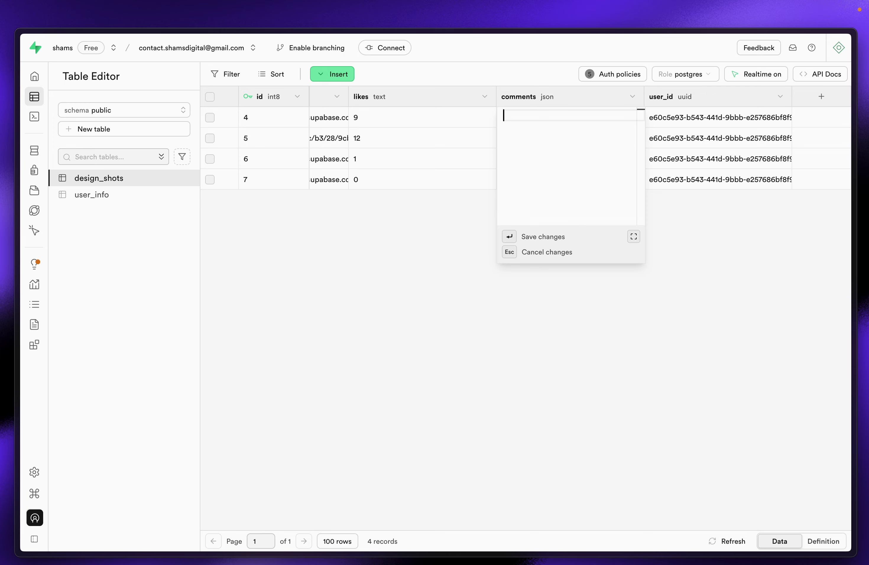
key(Return)
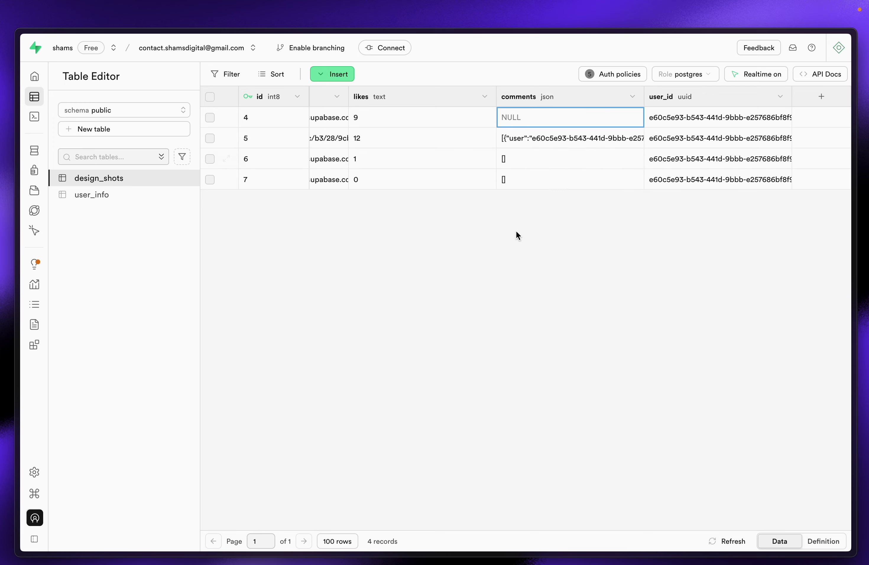
double_click(535, 123)
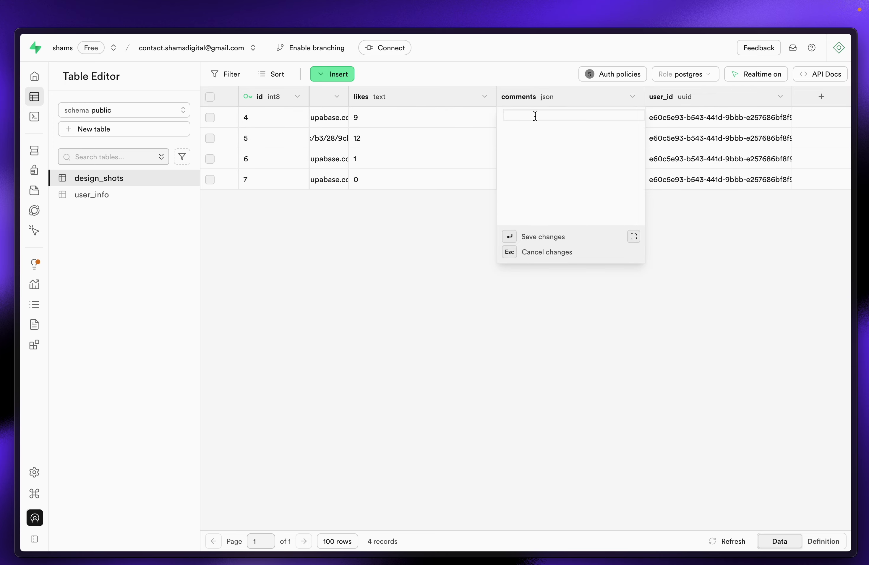
text({)
key(BackSpace)
text([])
key(Return)
Step: Switch to WeWeb, refresh the preview, and submit the reply "cccc" on the "Respawn - Landing Page Design" post
mouse_move(4, 282)
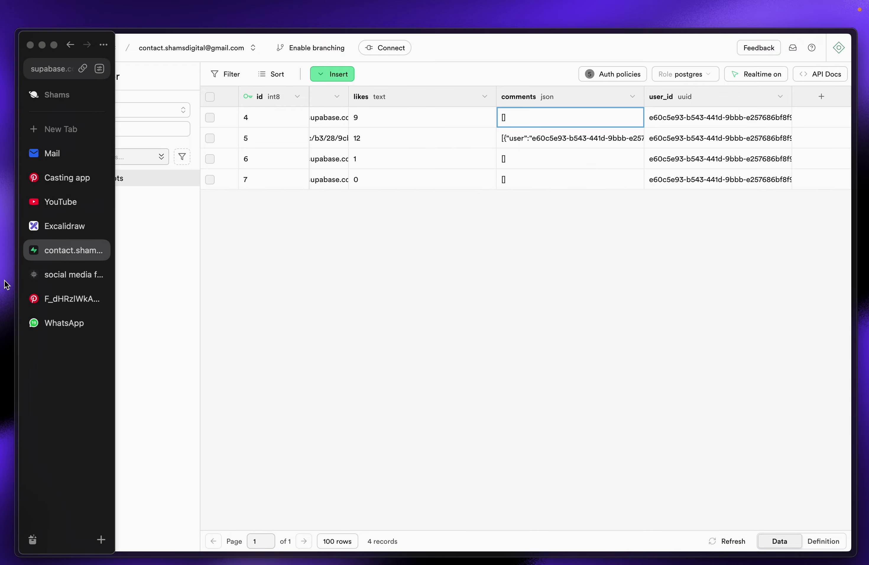
click(55, 274)
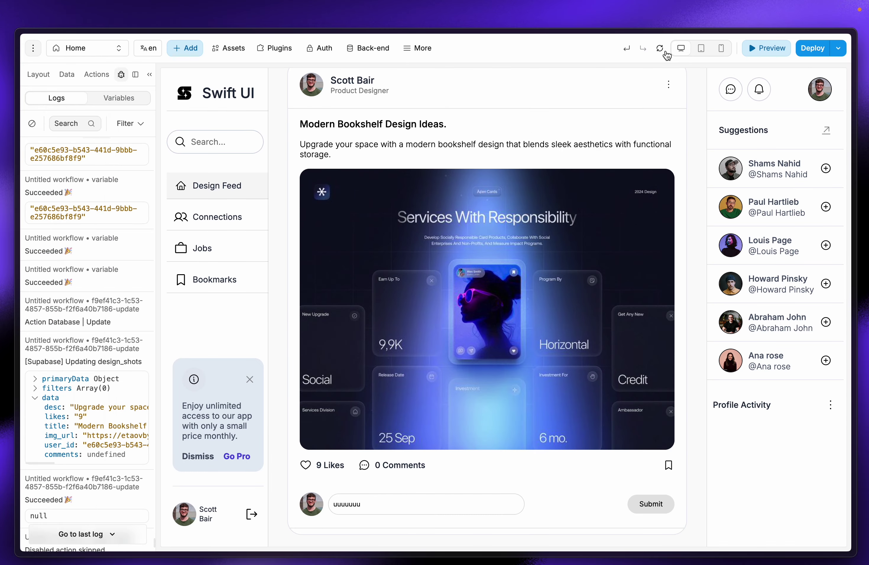
click(665, 52)
scroll(550, 259, down, 10)
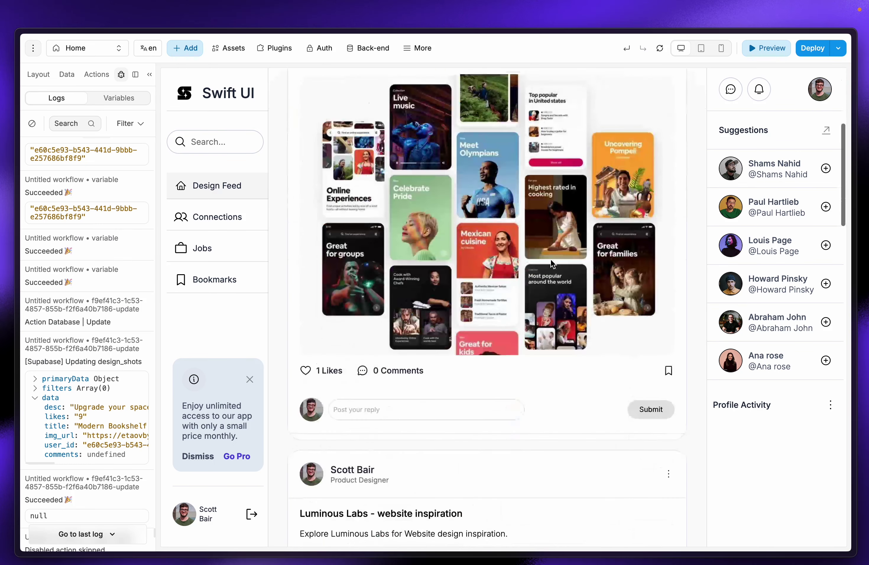
click(492, 245)
text(cd)
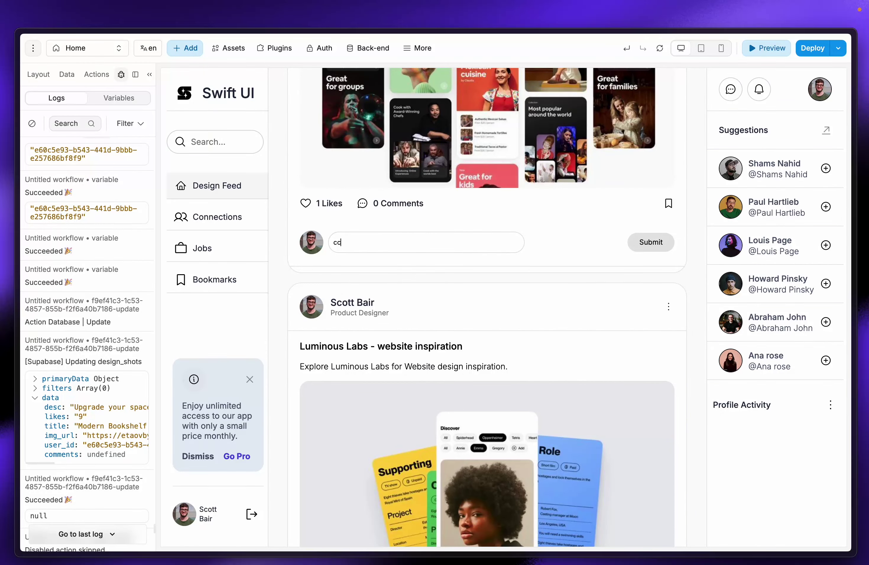
click(637, 251)
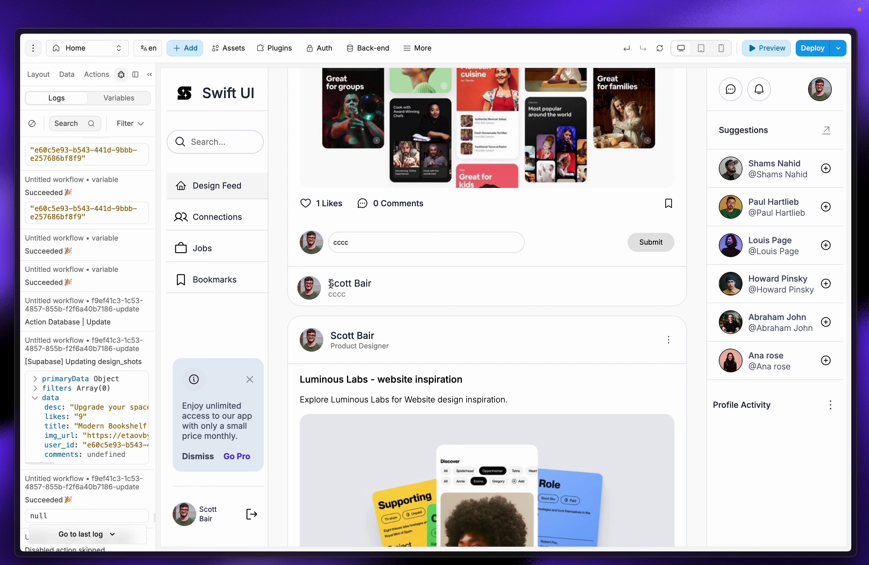
Step: Replace the reply text with "awesome!" and submit it as a second reply on the "Respawn - Landing Page Design" post
key(BackSpace)
key(BackSpace)
key(BackSpace)
text(awe)
click(641, 242)
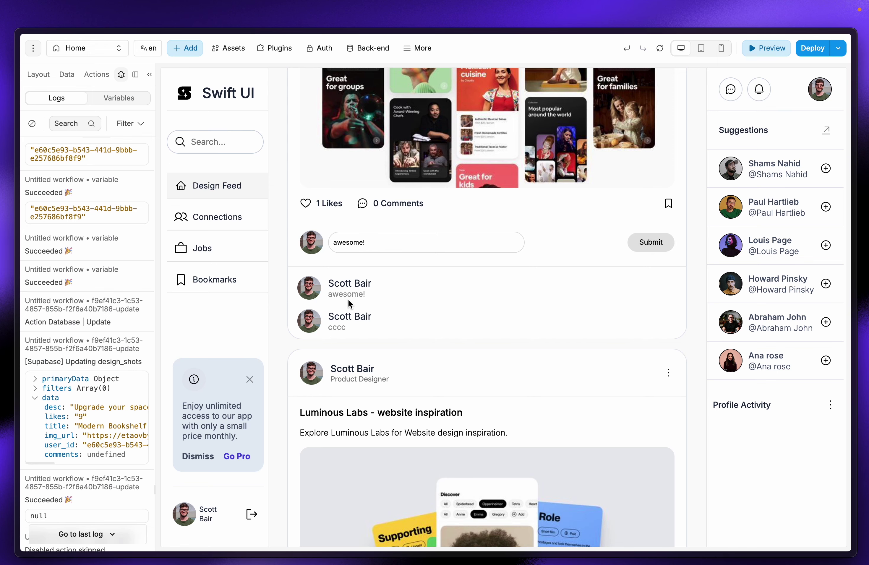
Step: Submit the reply "Wow!" on the "Luminous Labs - website inspiration" post, and clear its reply field
scroll(349, 304, down, 10)
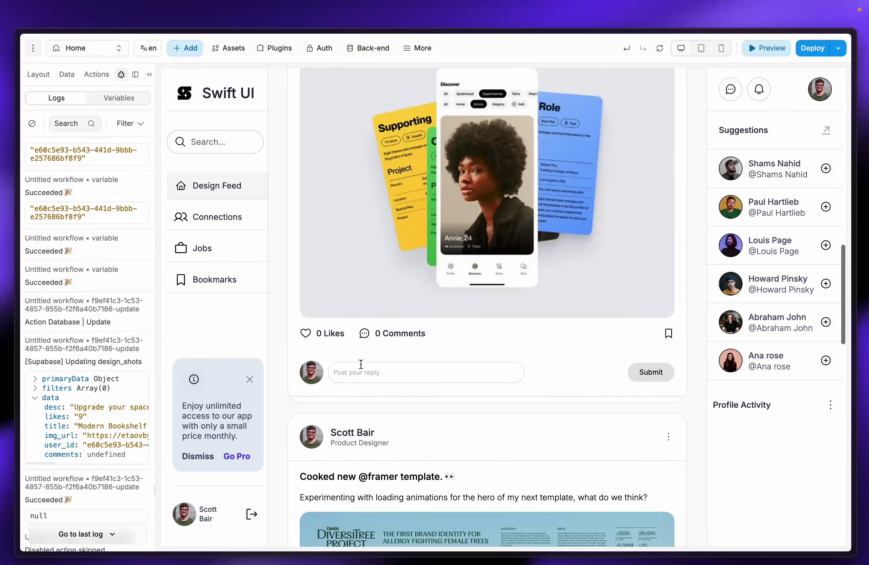
click(359, 373)
text(Wow!)
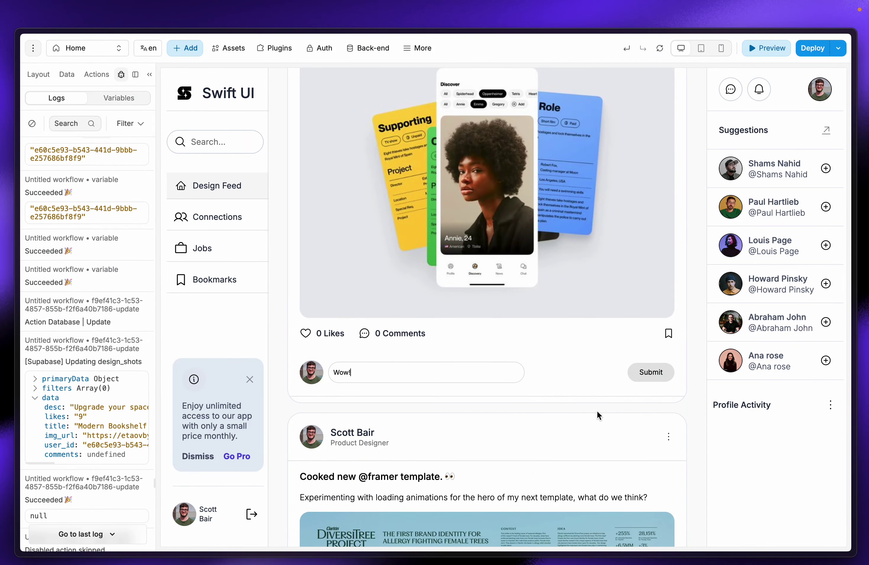
click(658, 379)
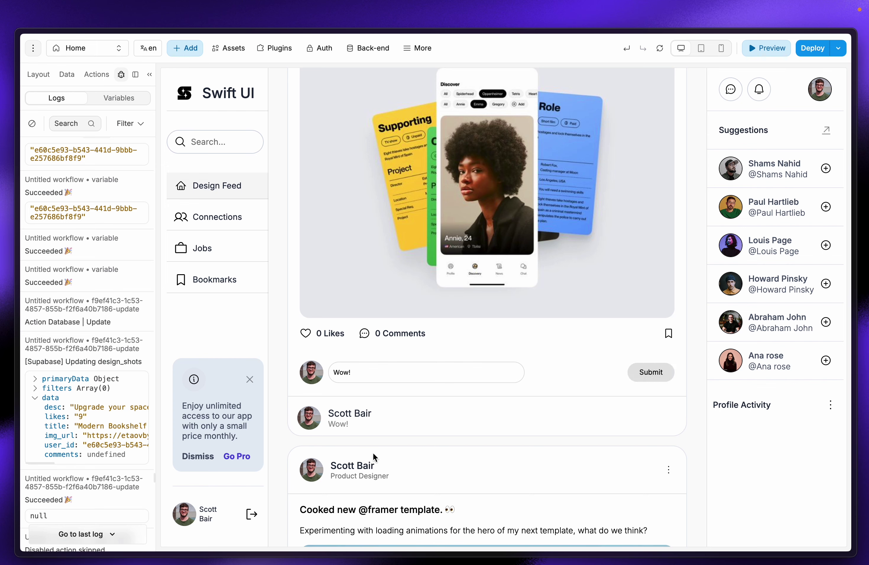
drag(351, 426, 329, 424)
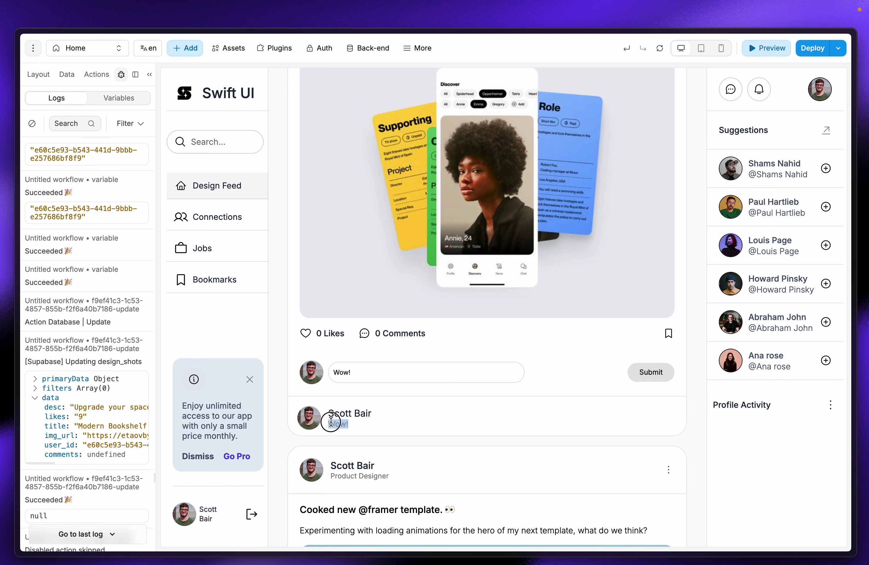
click(406, 368)
key(BackSpace)
key(BackSpace)
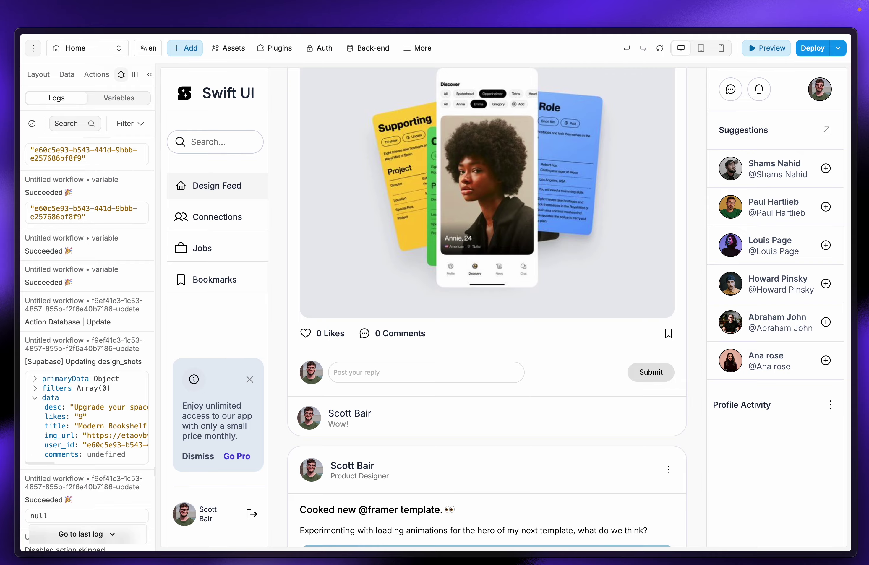
Step: Submit the reply "Cool!" on the "Modern Bookshelf Design Ideas." post
scroll(464, 396, down, 10)
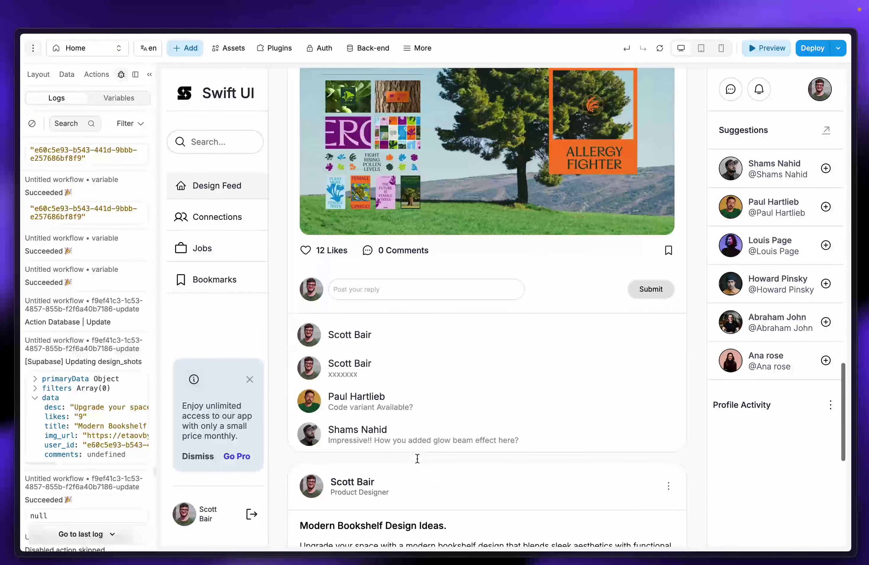
scroll(418, 459, down, 10)
click(386, 509)
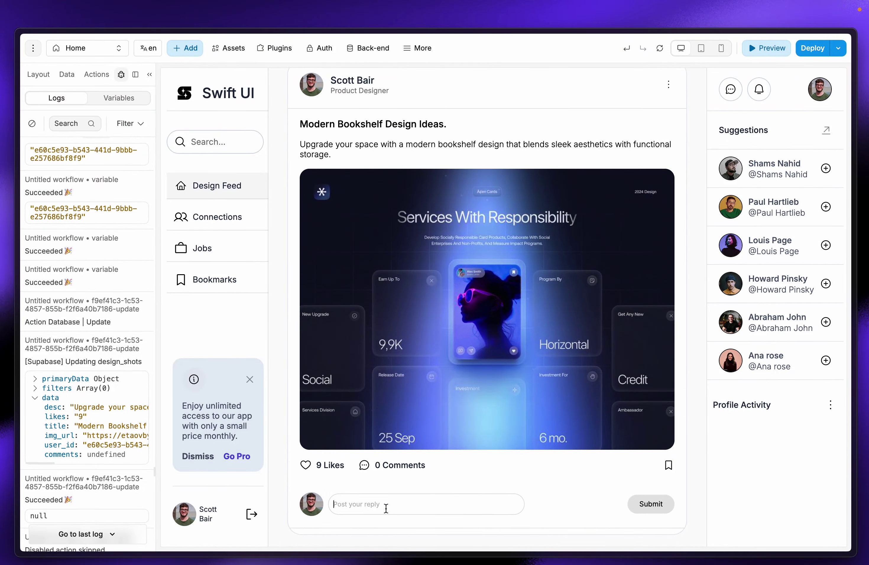
text(c)
click(650, 504)
scroll(610, 466, down, 1)
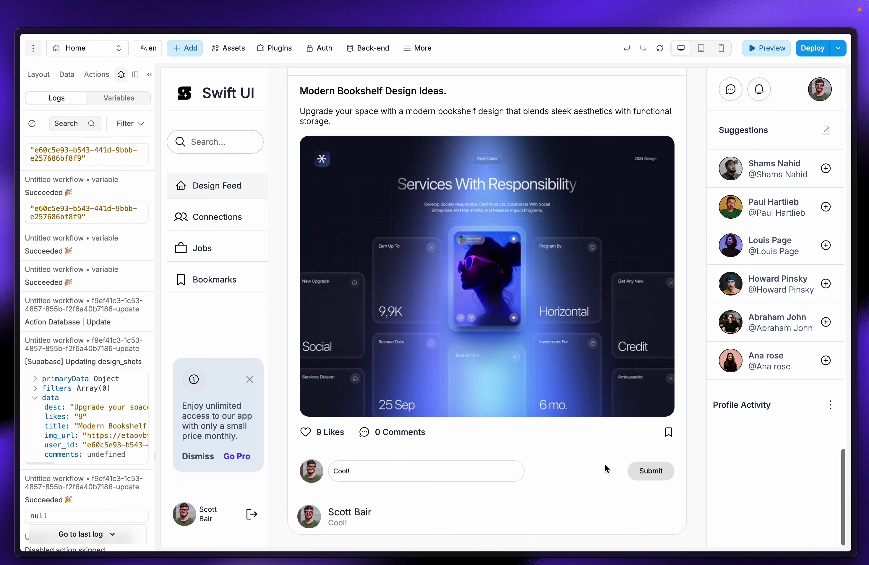
Step: Switch to Supabase, reload the design_shots table, and examine the full comments value of row 4 without editing it
mouse_move(86, 290)
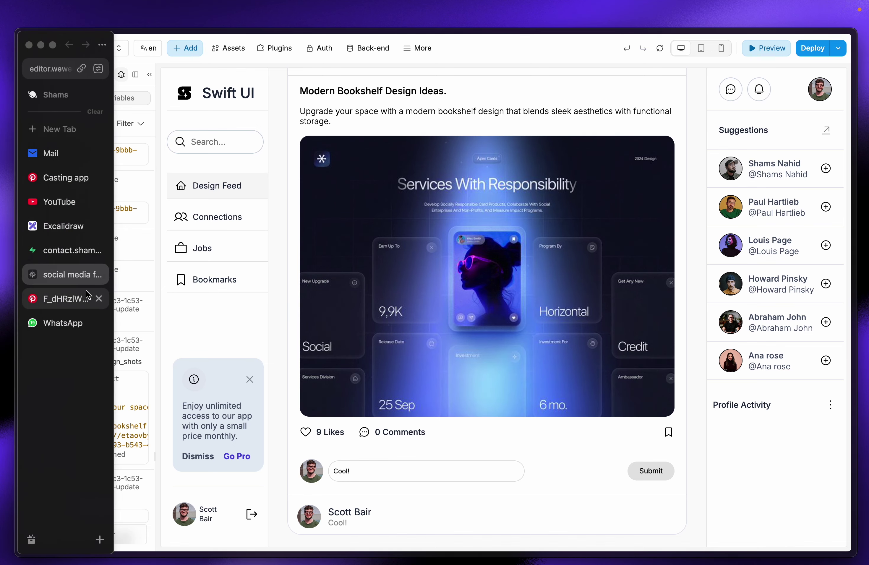
click(66, 253)
click(498, 268)
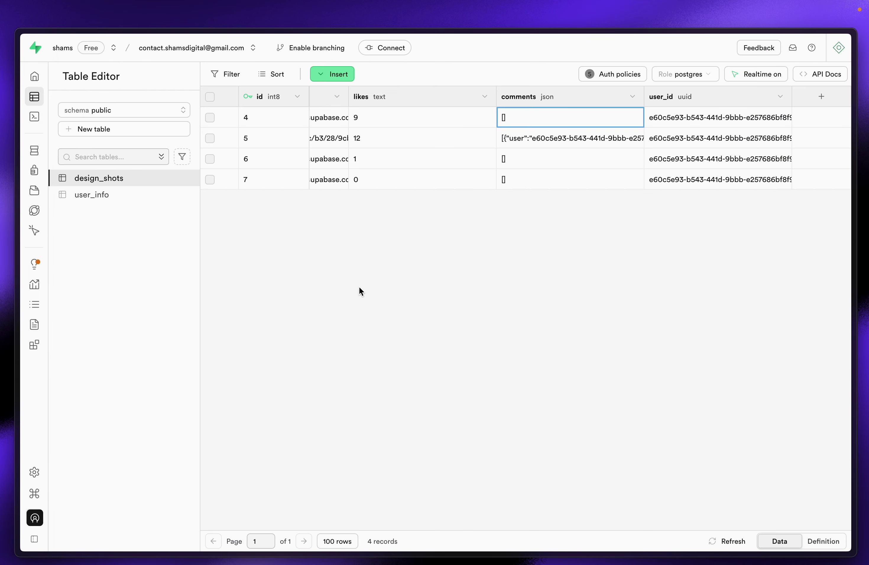
key(super+r)
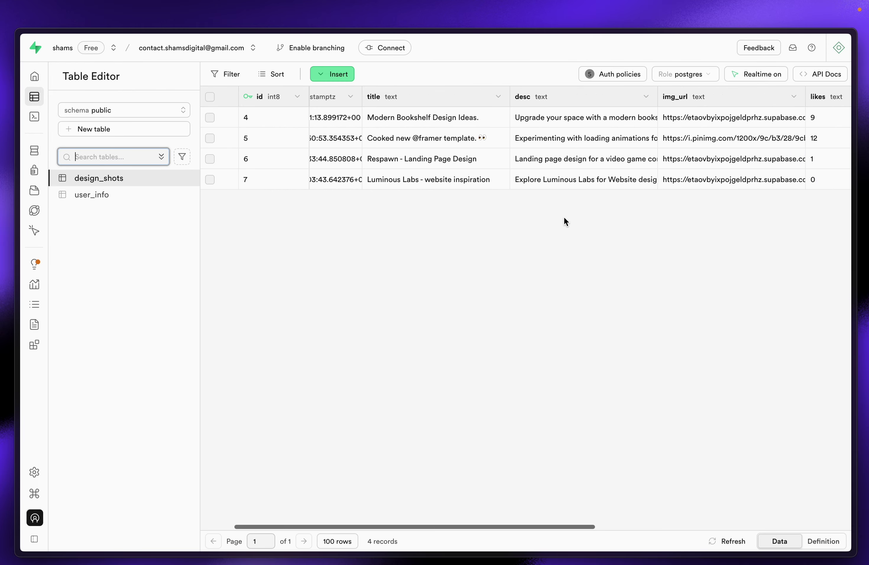
scroll(563, 220, right, 10)
double_click(569, 119)
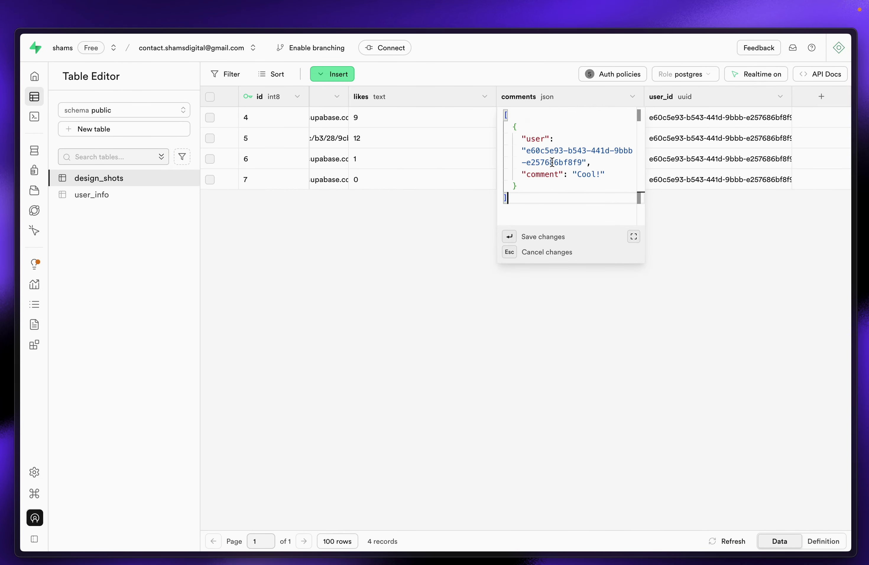
click(457, 246)
Step: Switch back to WeWeb, review the replies under the feed posts in the preview, and return to edit mode
mouse_move(18, 221)
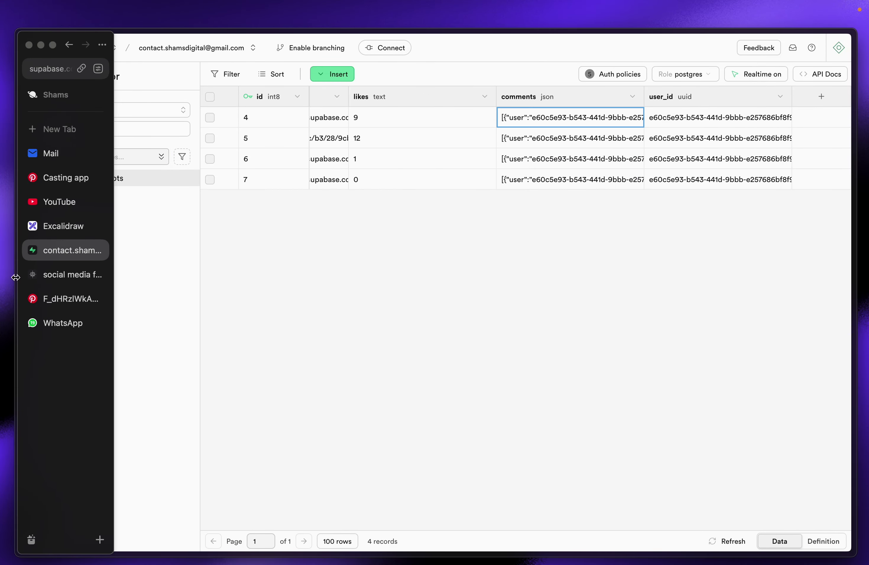
click(56, 275)
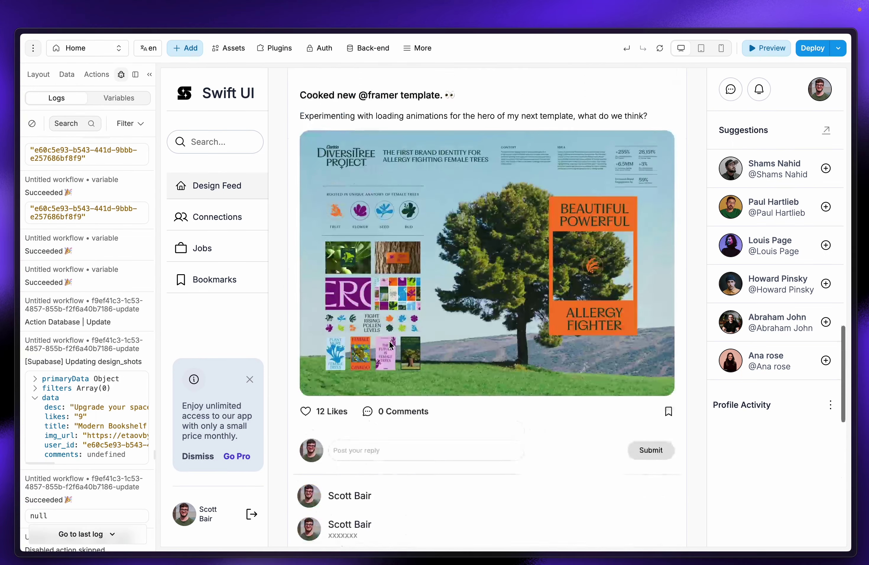
scroll(389, 341, down, 10)
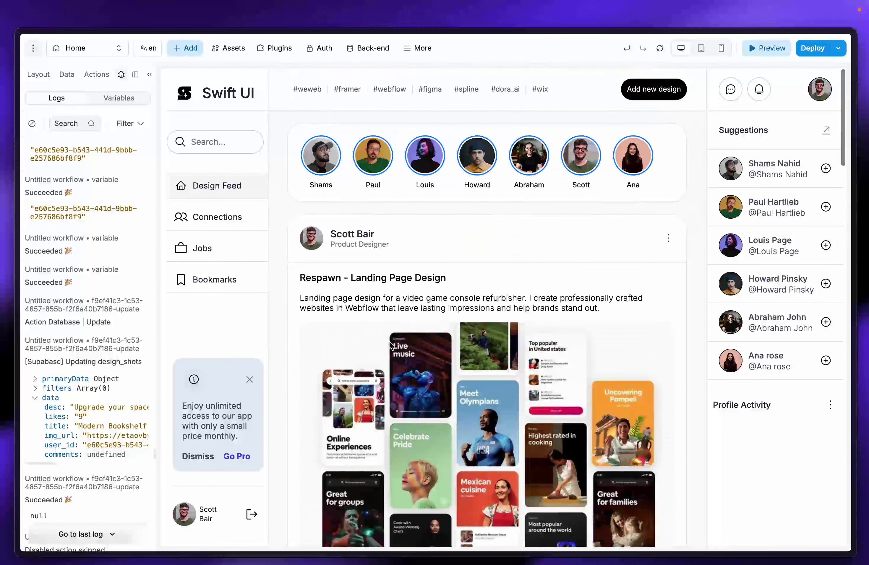
scroll(388, 237, down, 7)
scroll(388, 238, down, 2)
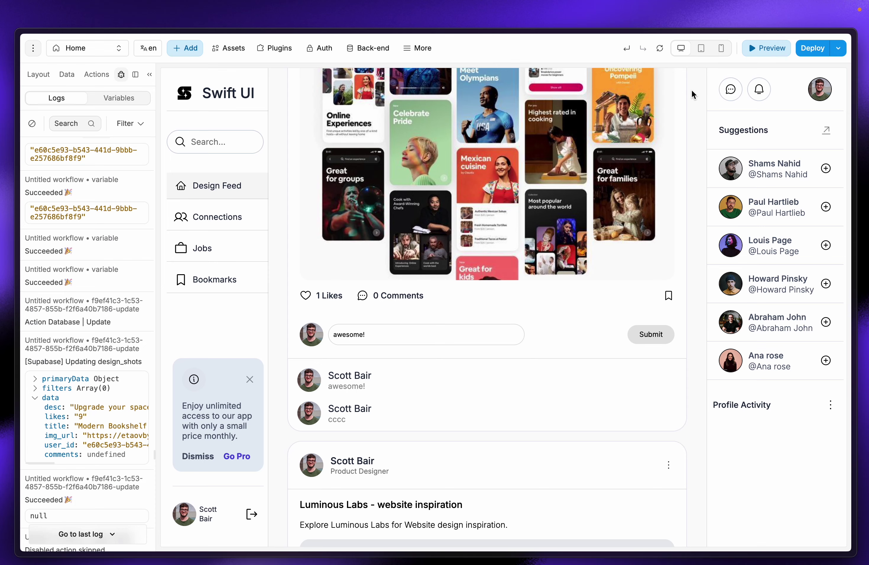
key(ctrl+Tab)
key(ctrl+Tab)
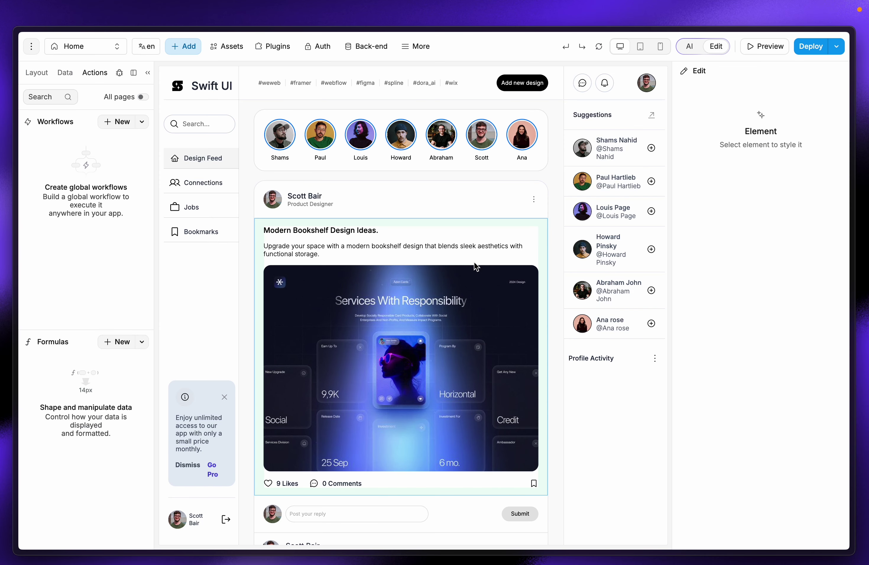
Step: Select the comment count text under the "Modern Bookshelf Design Ideas." post and bind its English text to a formula
scroll(474, 262, down, 3)
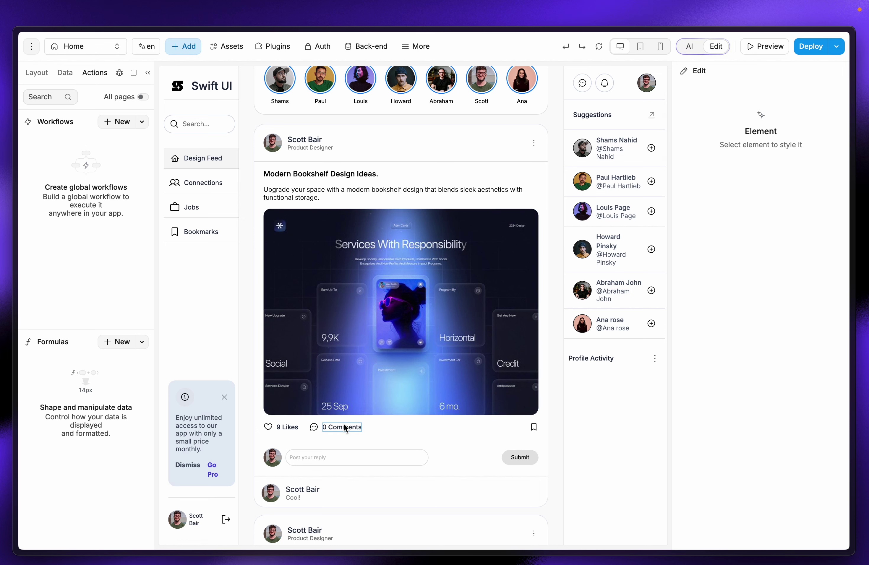
click(327, 427)
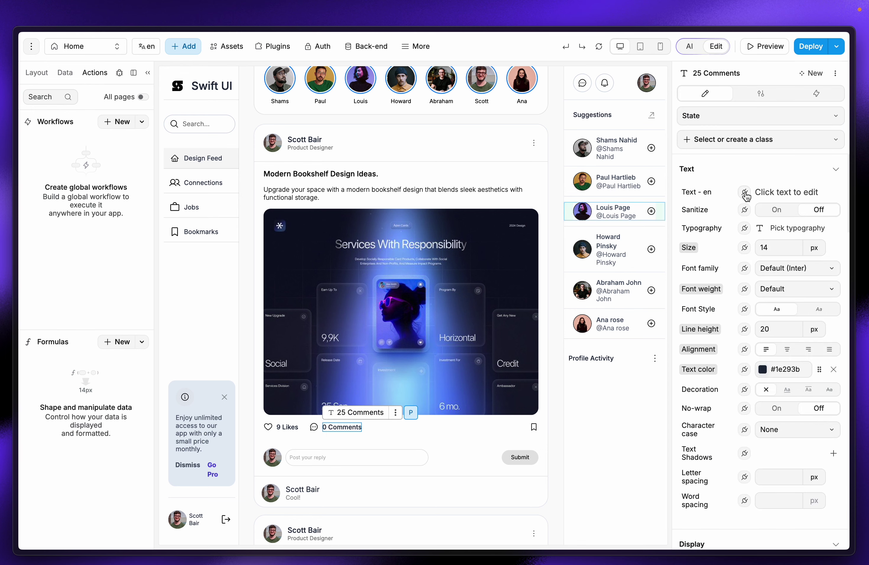
click(37, 73)
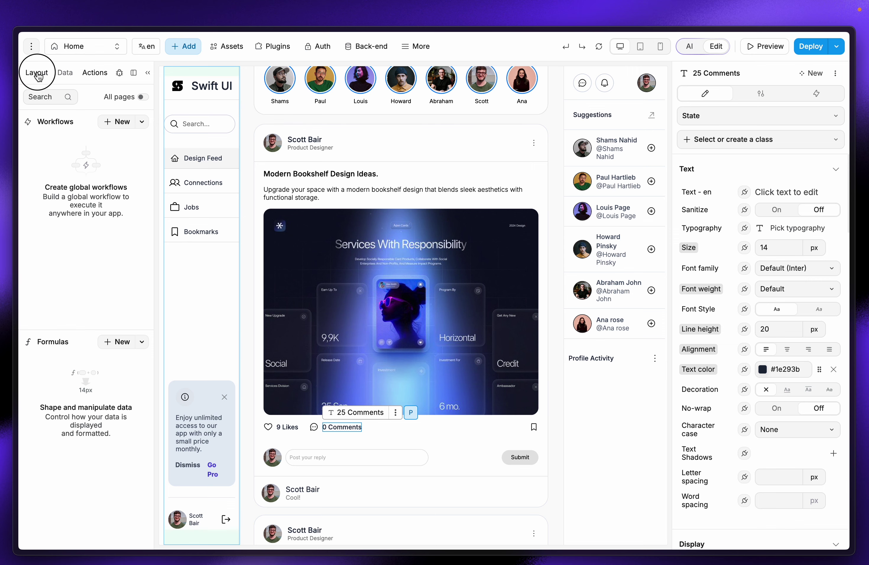
scroll(109, 438, down, 2)
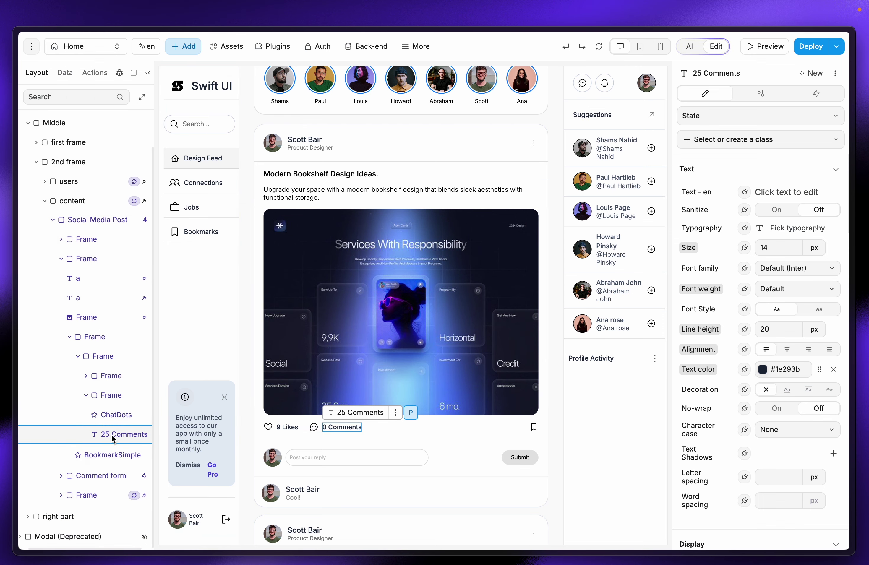
scroll(112, 438, right, 2)
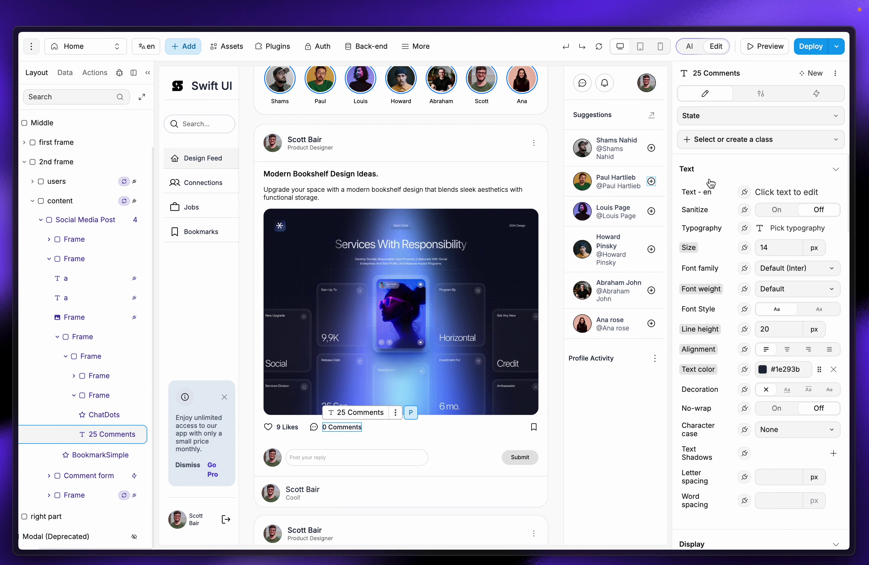
click(746, 192)
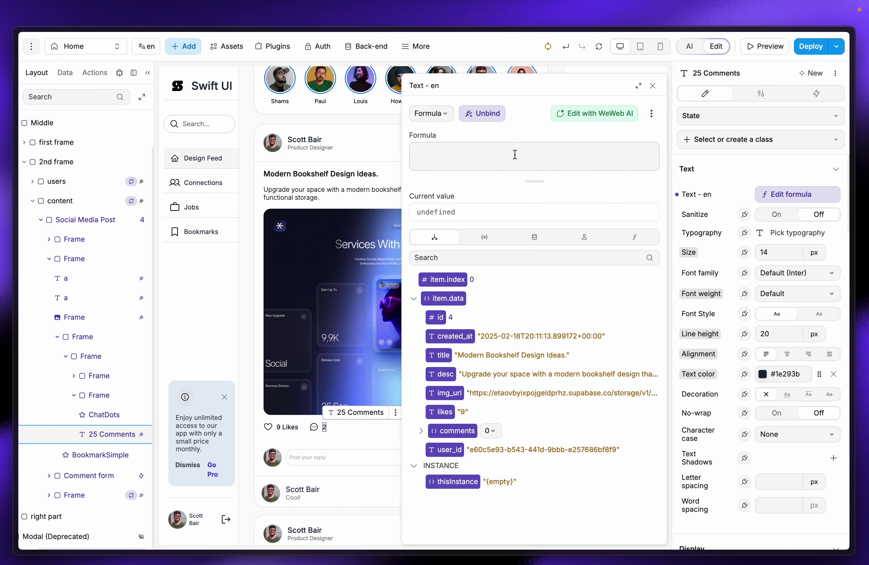
Step: Set the comment count formula to the array length function applied to item.data.comments
click(585, 238)
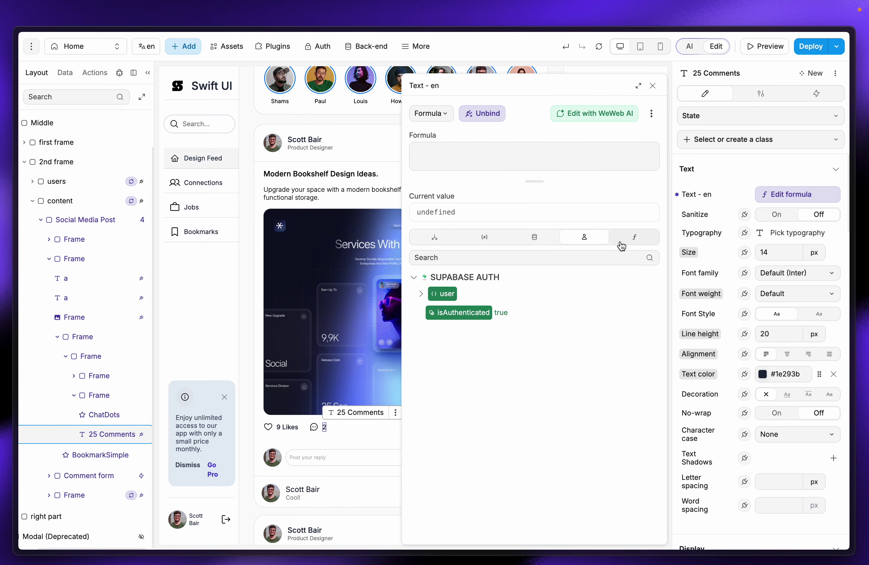
click(623, 242)
click(422, 334)
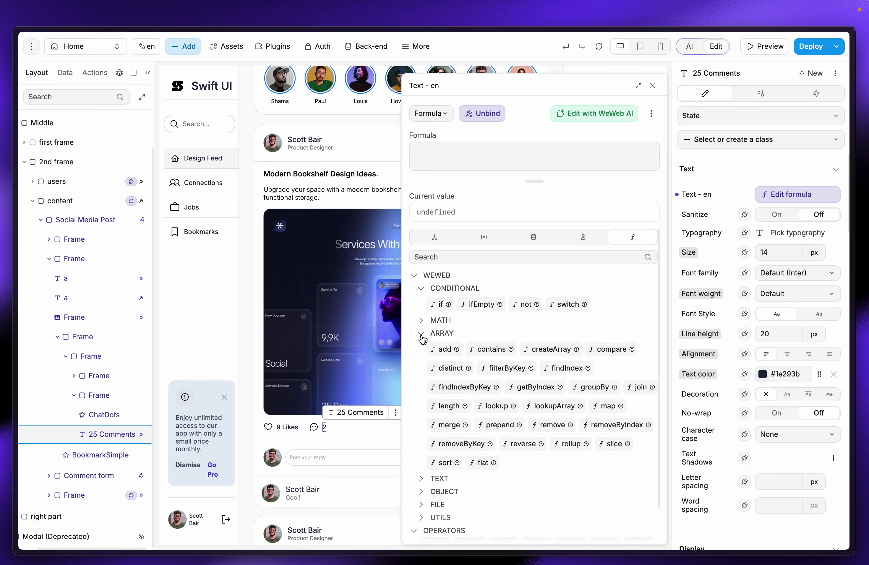
click(454, 407)
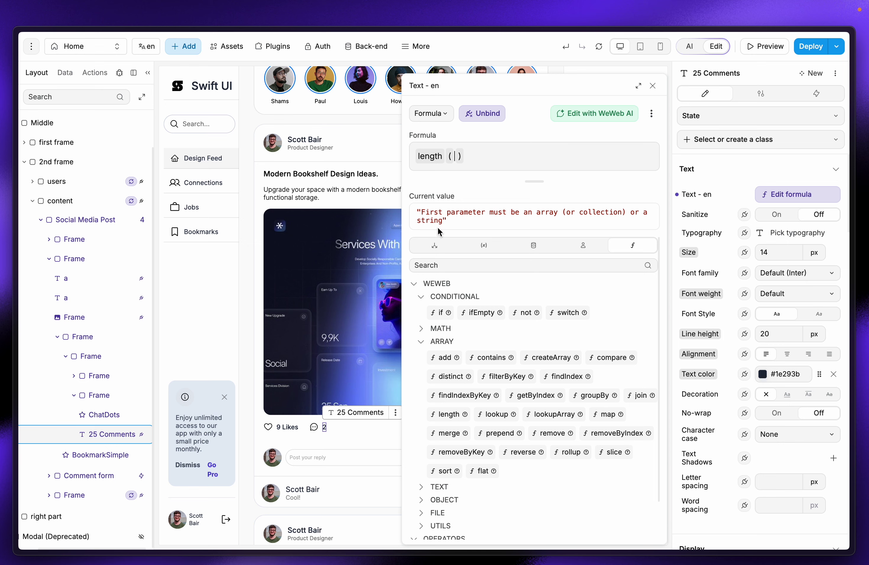
click(435, 245)
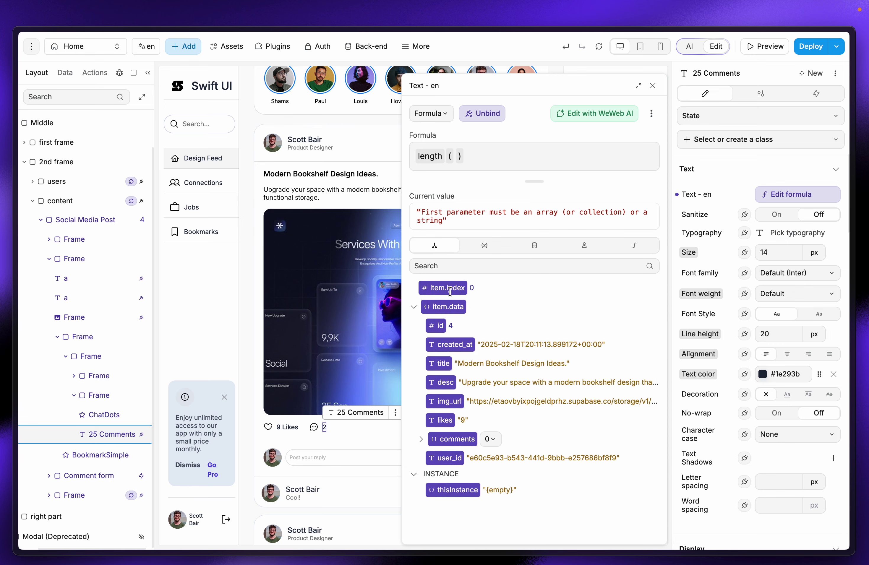
click(452, 440)
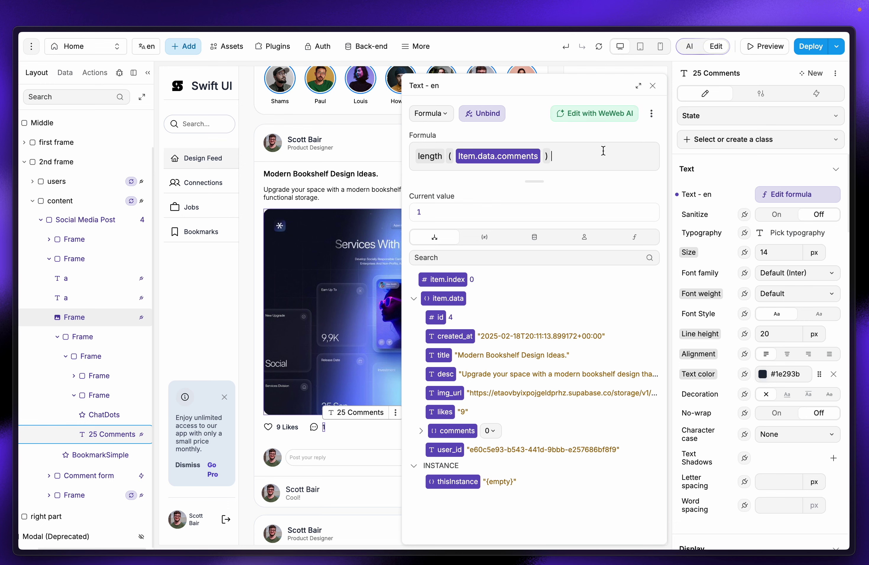
Step: Append + " Comments" to the length formula and close the formula editor
text(+)
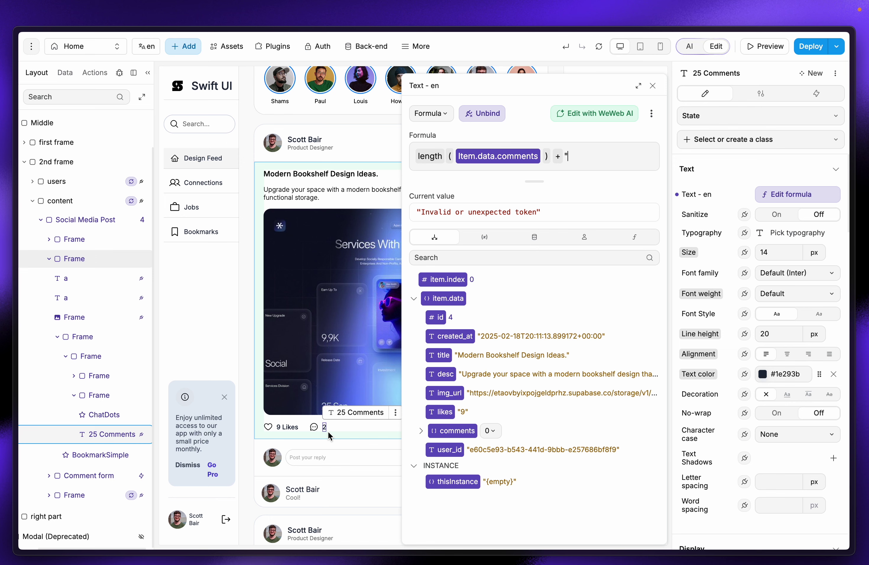
text("comments)
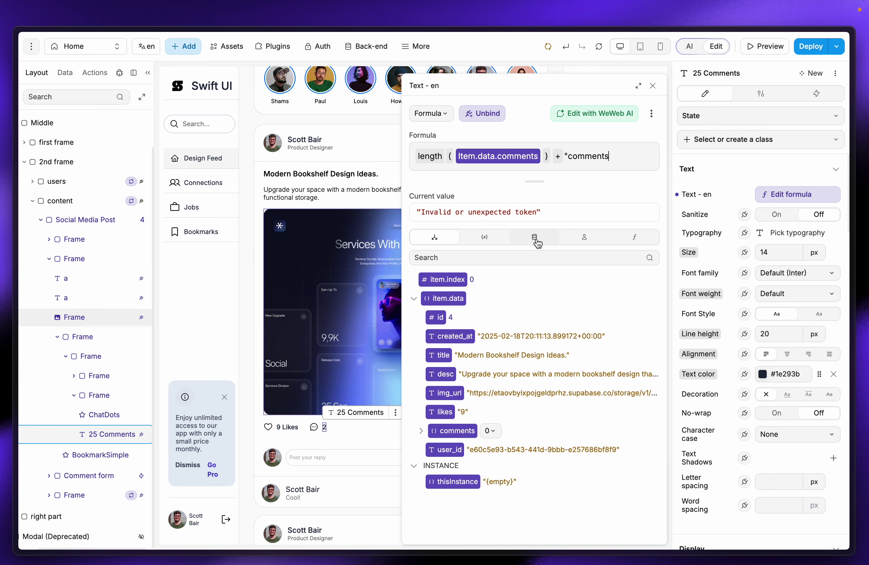
click(571, 157)
key(BackSpace)
text(C)
click(574, 153)
key(BackSpace)
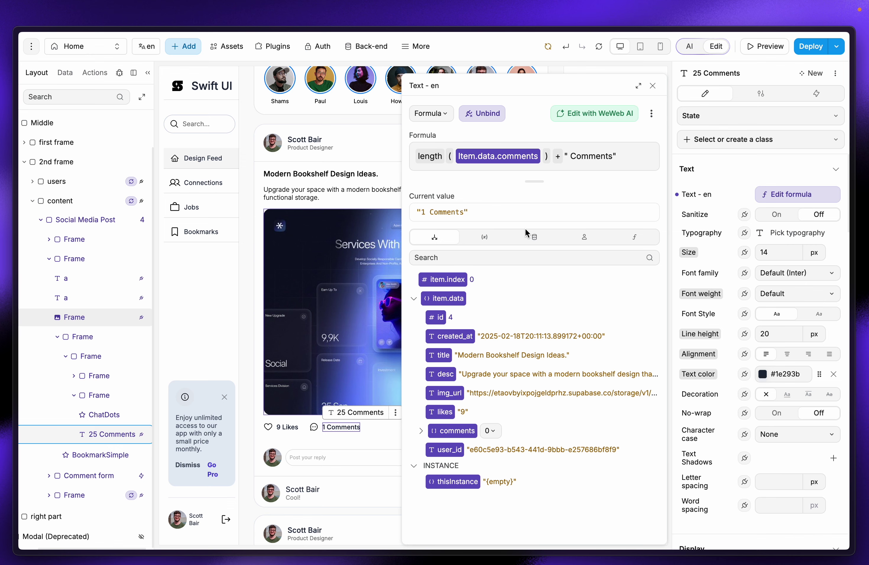
click(653, 86)
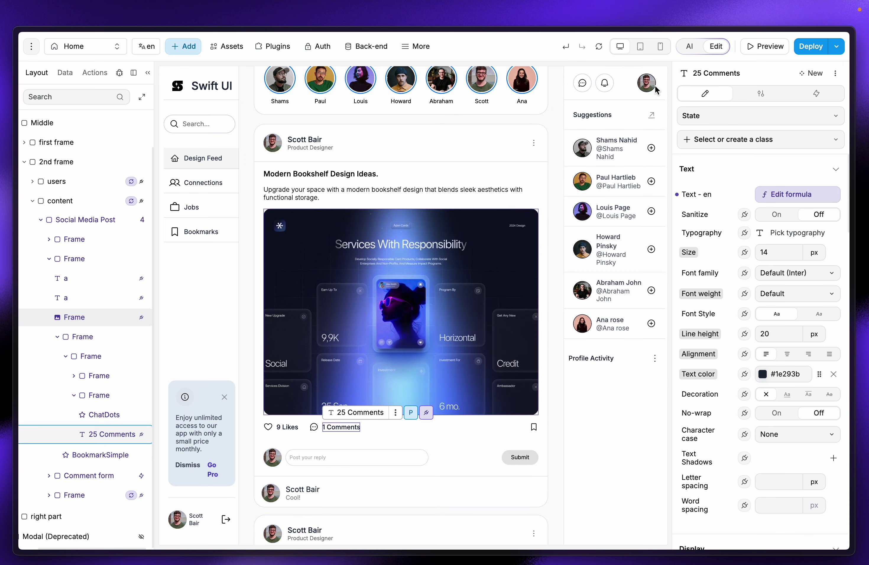
Step: Preview the page and submit the reply "Wow!" on the "Modern Bookshelf Design Ideas." post to test its comment count
click(766, 47)
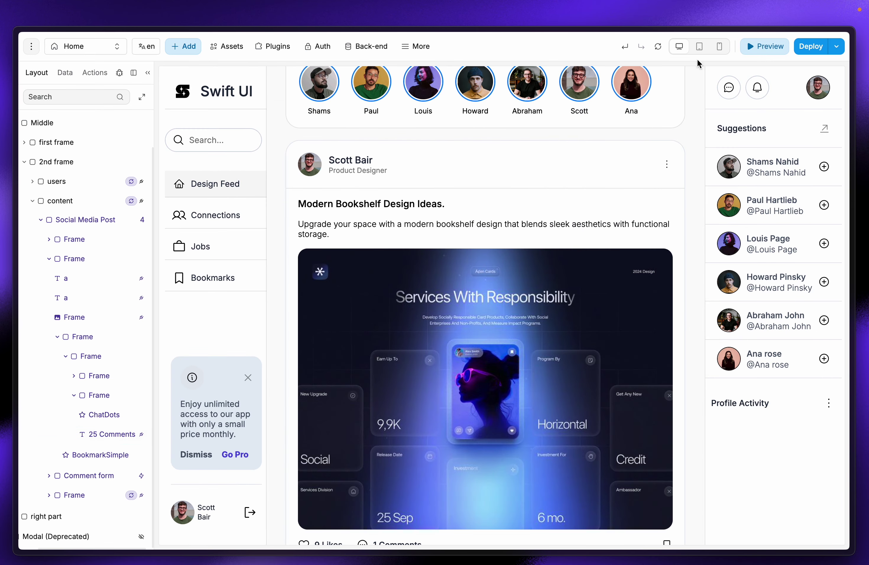
scroll(326, 316, down, 6)
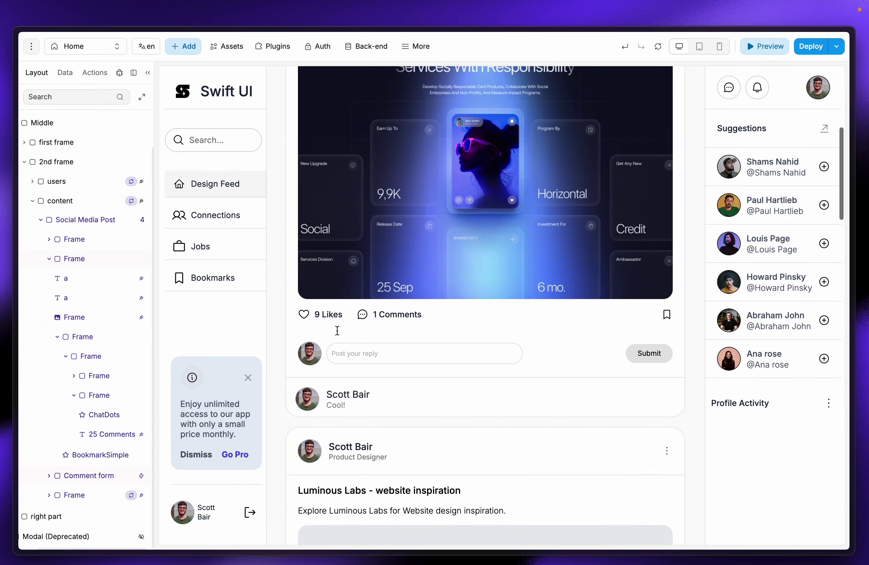
click(355, 353)
key(Return)
text(Wow!)
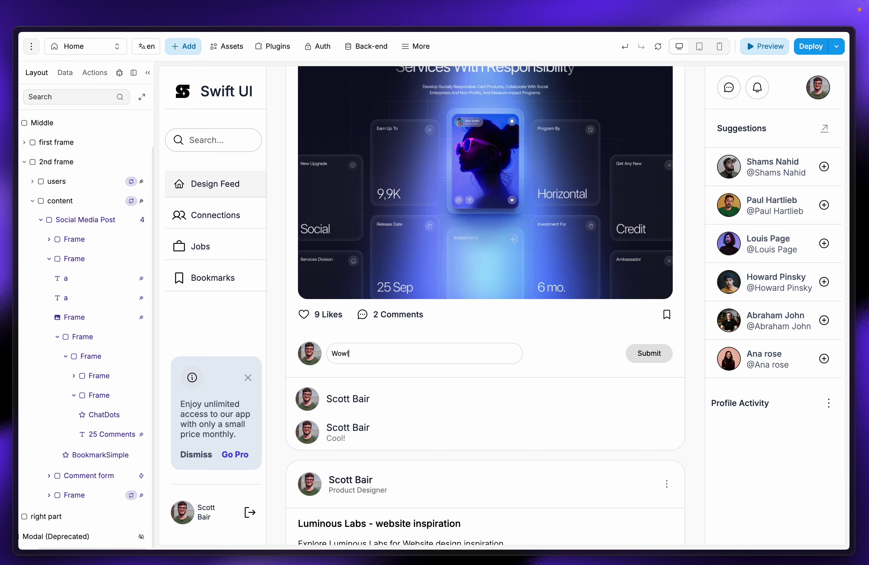
click(654, 354)
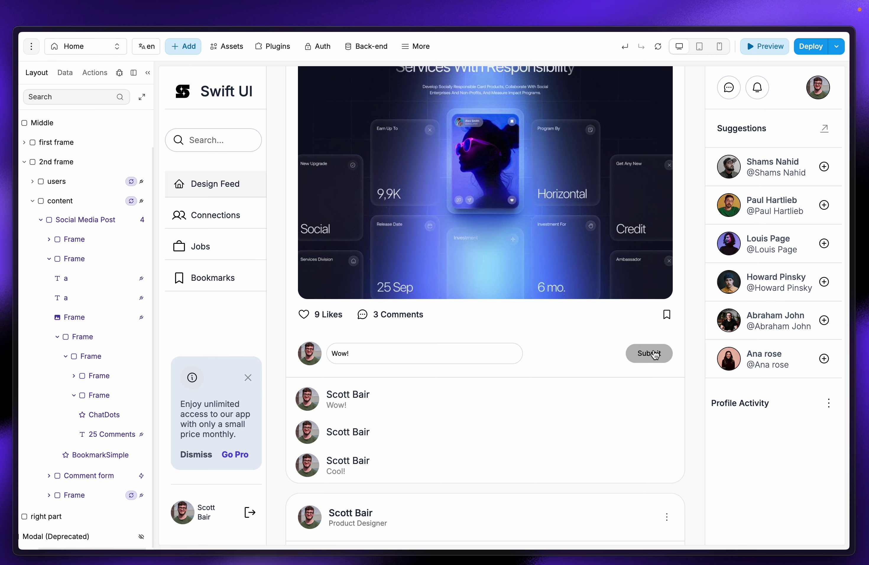
click(437, 359)
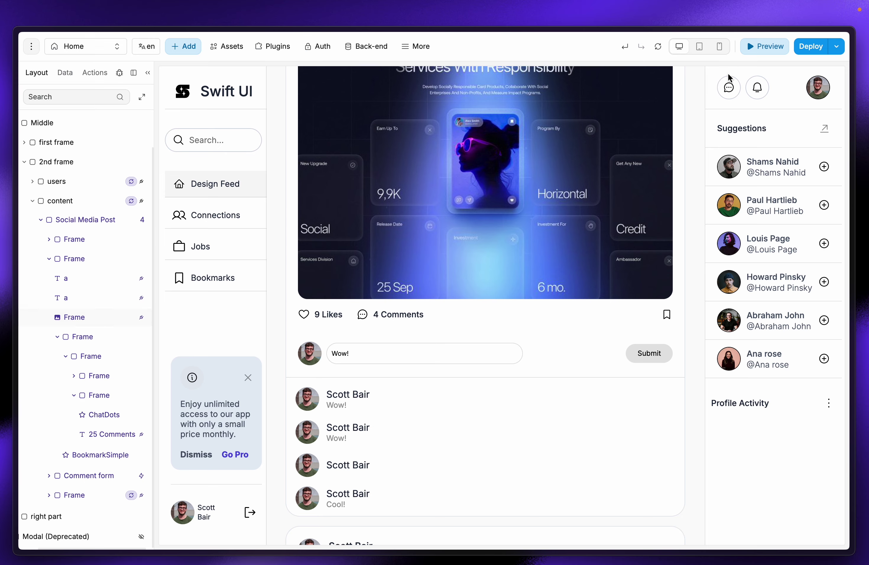
Step: Return to edit mode, delete the comment form's untitled on-click workflow, and check the workflows of the Submit button
click(750, 52)
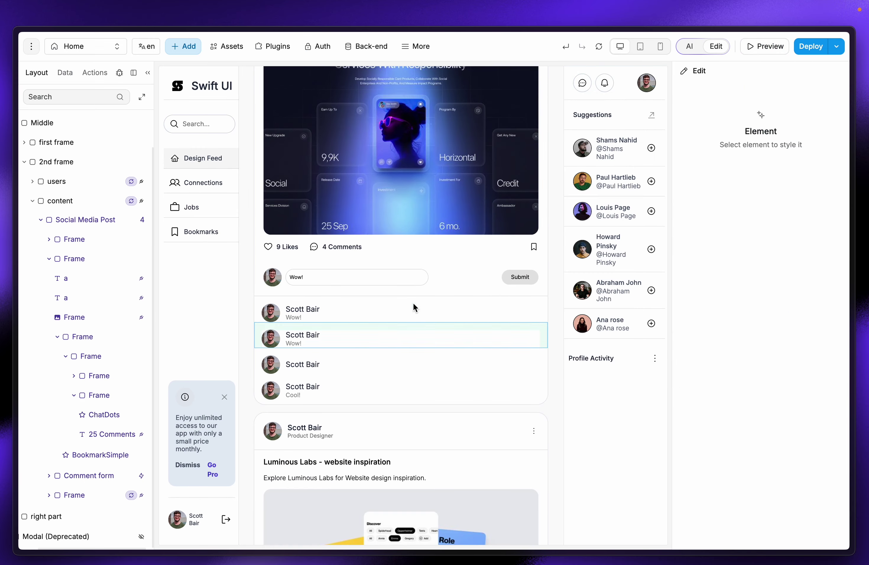
click(464, 270)
click(816, 93)
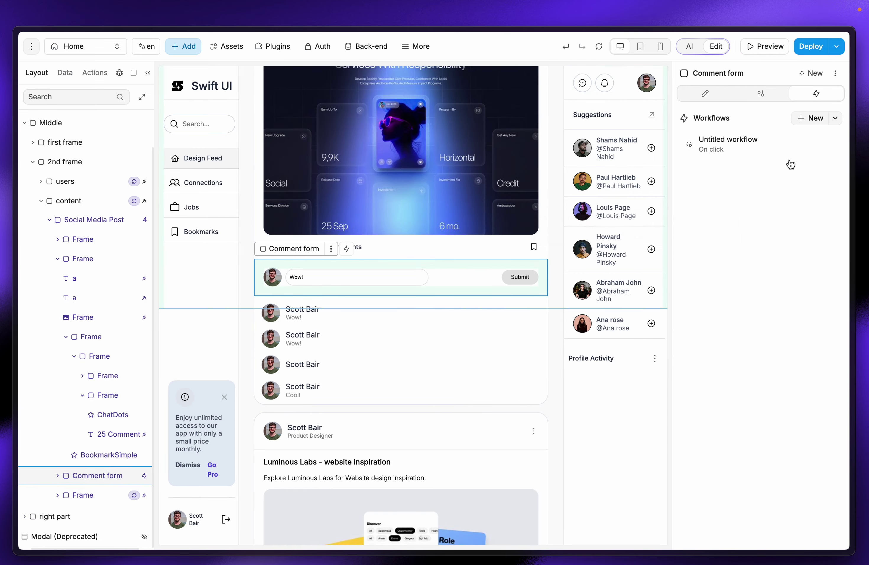
click(834, 146)
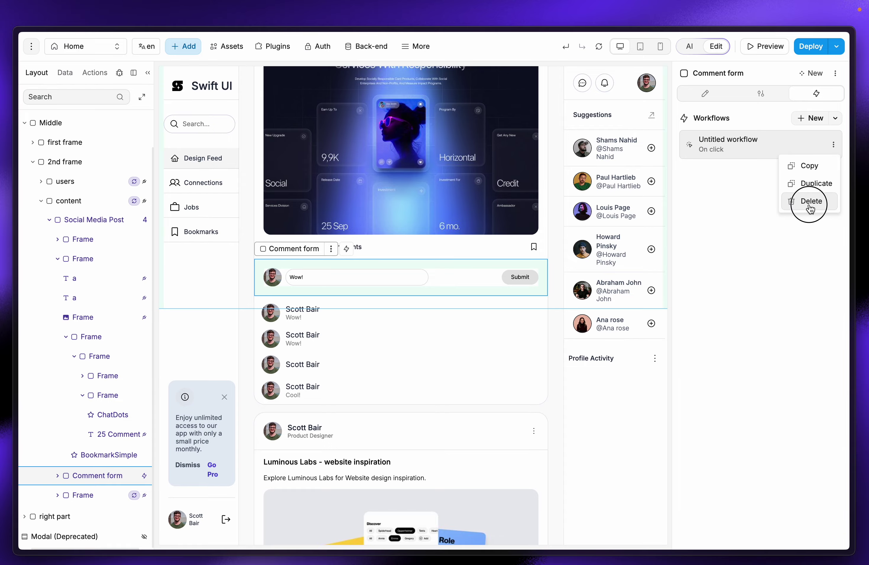
click(810, 205)
click(499, 317)
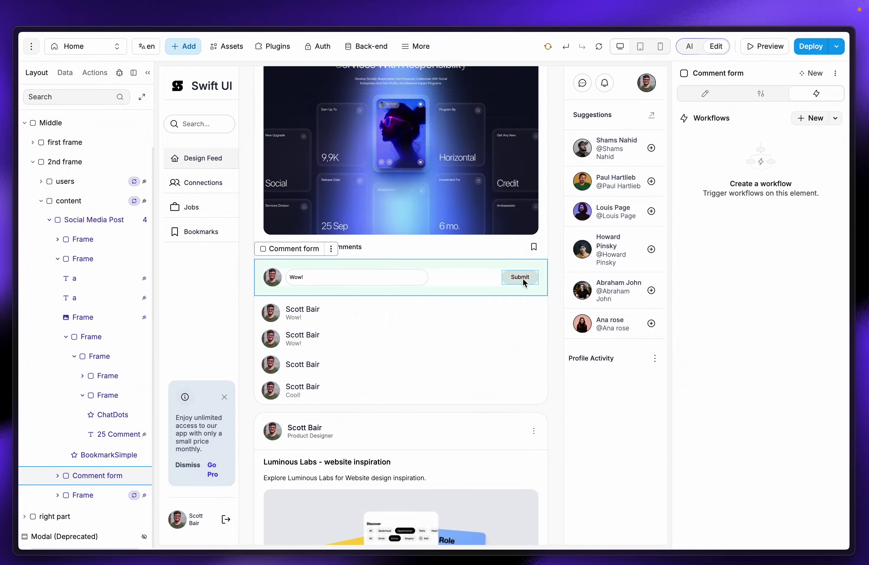
click(524, 283)
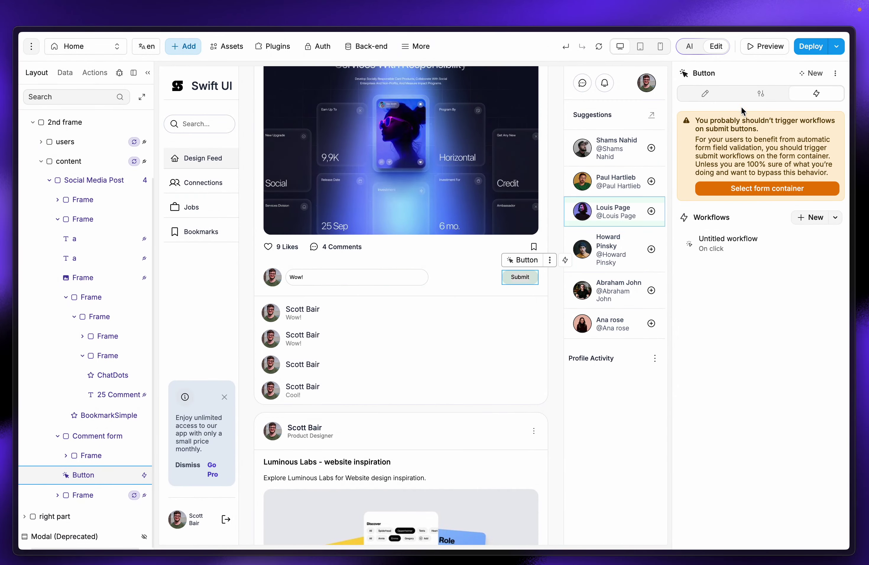
Step: Preview the page and submit the reply "Looking Great!" on the "Modern Bookshelf Design Ideas." post, checking its comment count
click(766, 46)
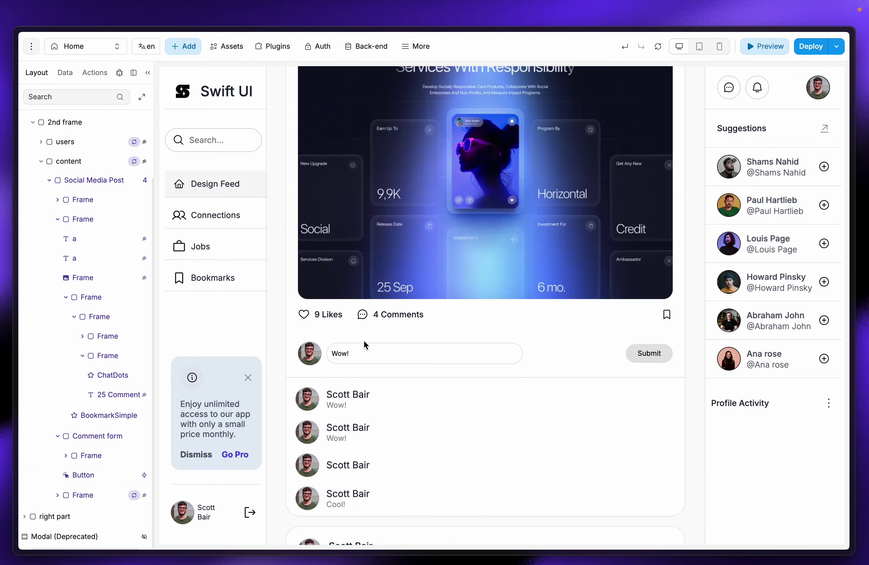
click(371, 355)
key(BackSpace)
text(Looking Great)
click(647, 356)
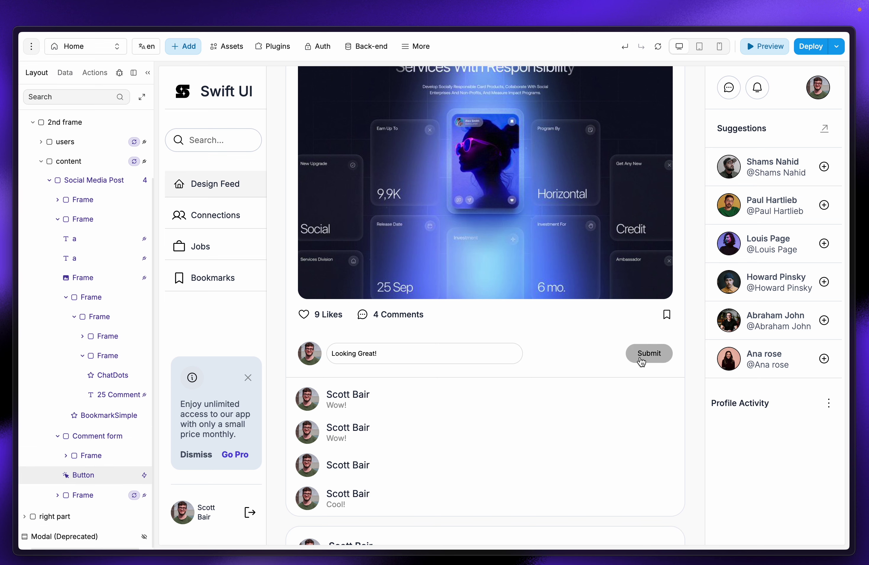
double_click(378, 315)
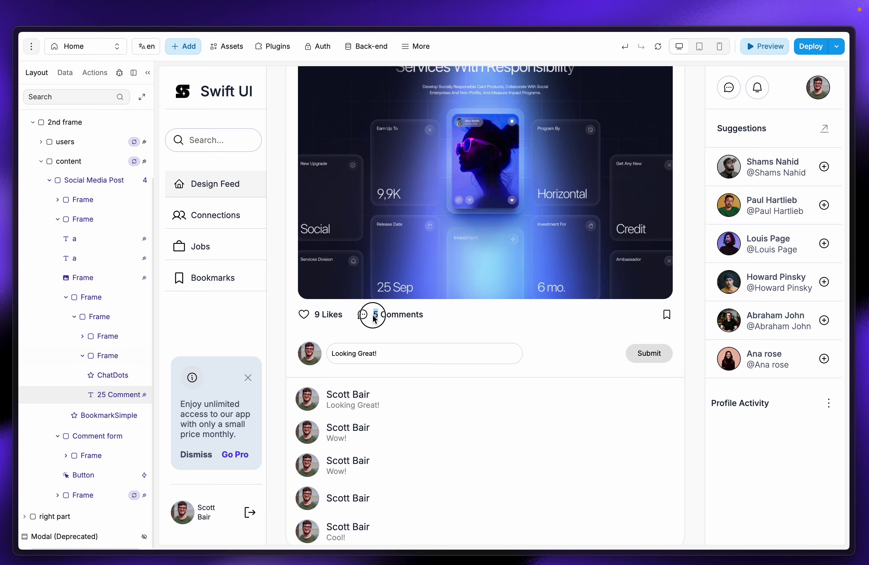
Step: Compare the comment counts with the replies down the feed, and submit the reply "xxxx" on the video game console refurbisher post
scroll(374, 429, down, 2)
scroll(374, 429, down, 15)
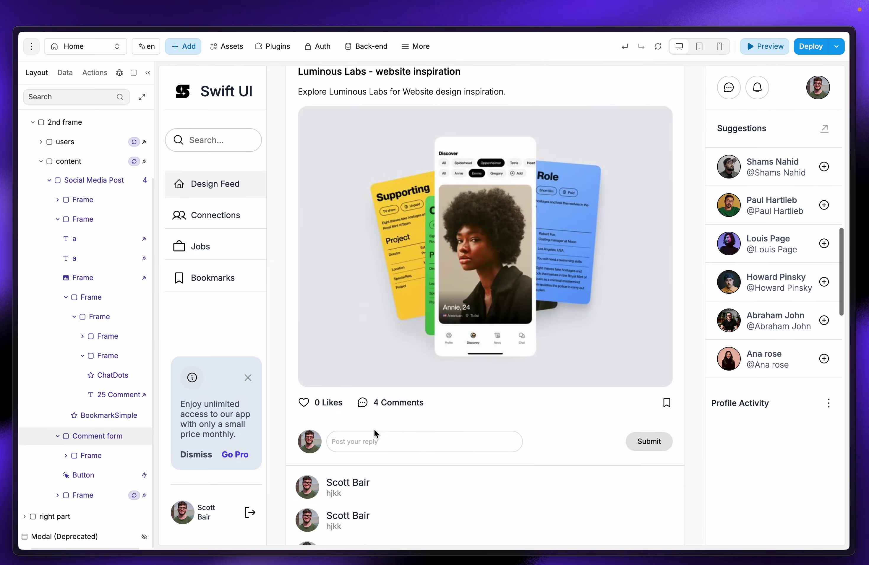
scroll(377, 349, down, 5)
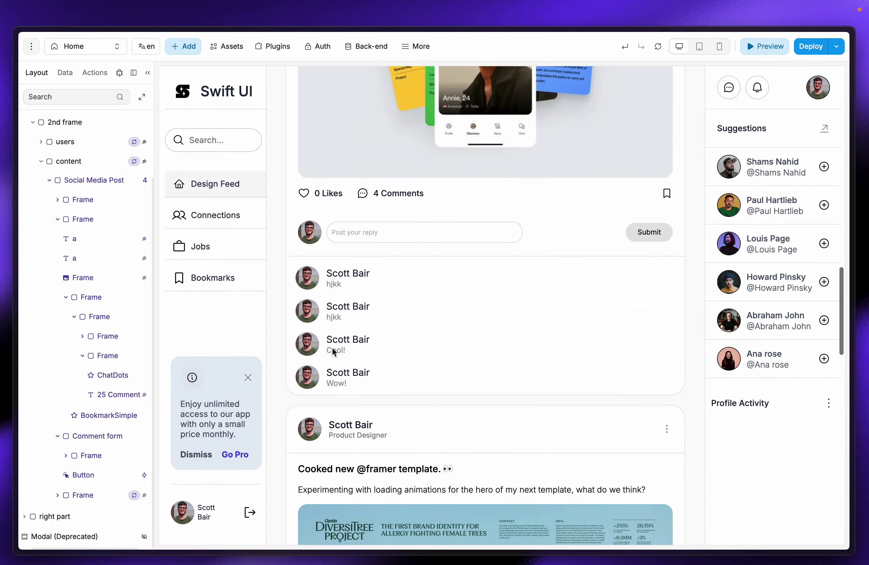
scroll(352, 412, down, 18)
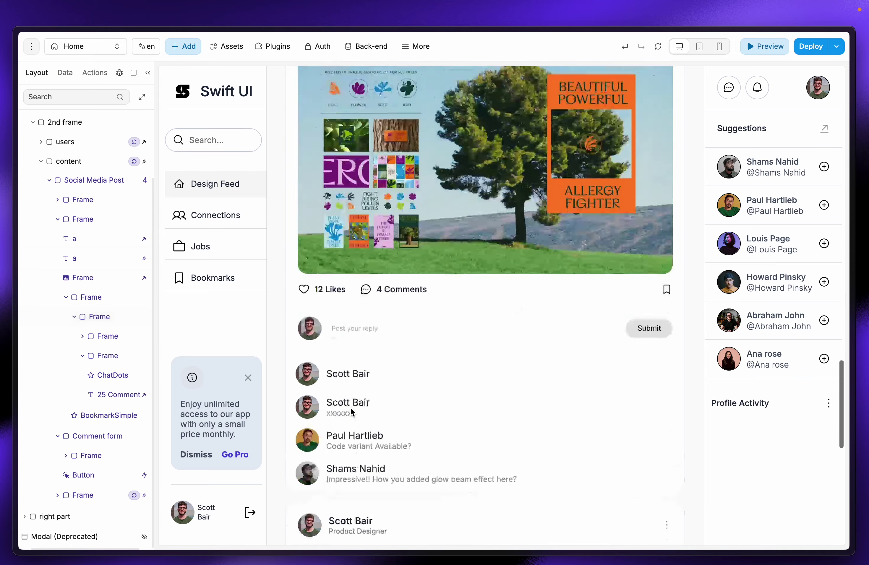
scroll(381, 443, down, 14)
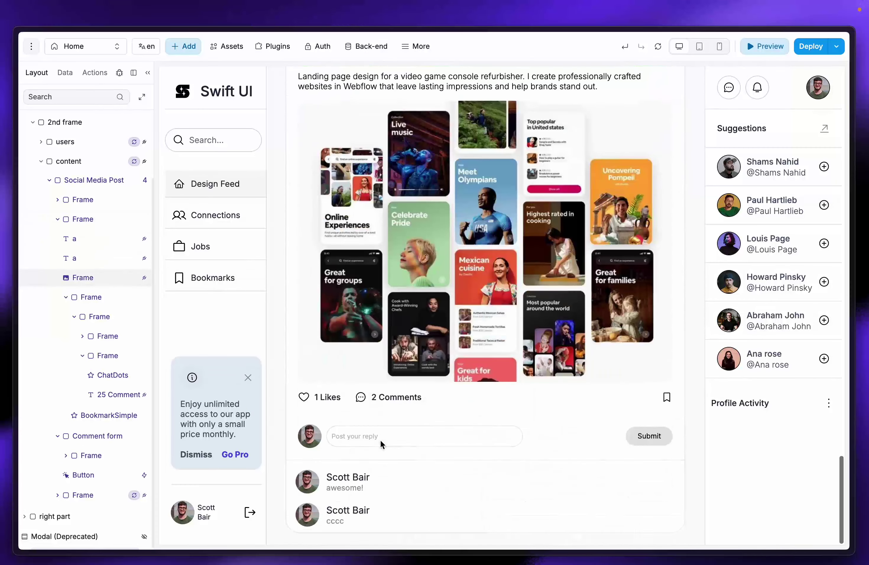
click(382, 434)
text(xxxx)
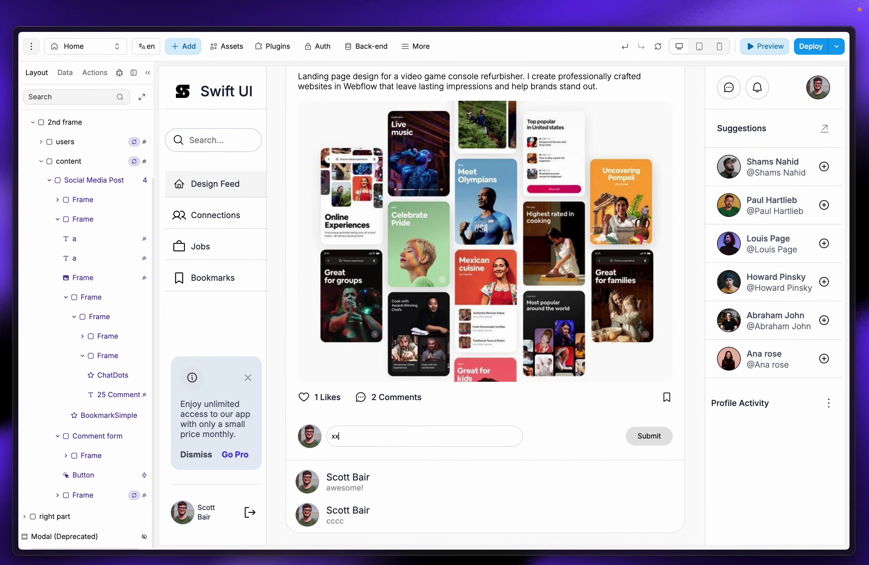
click(649, 437)
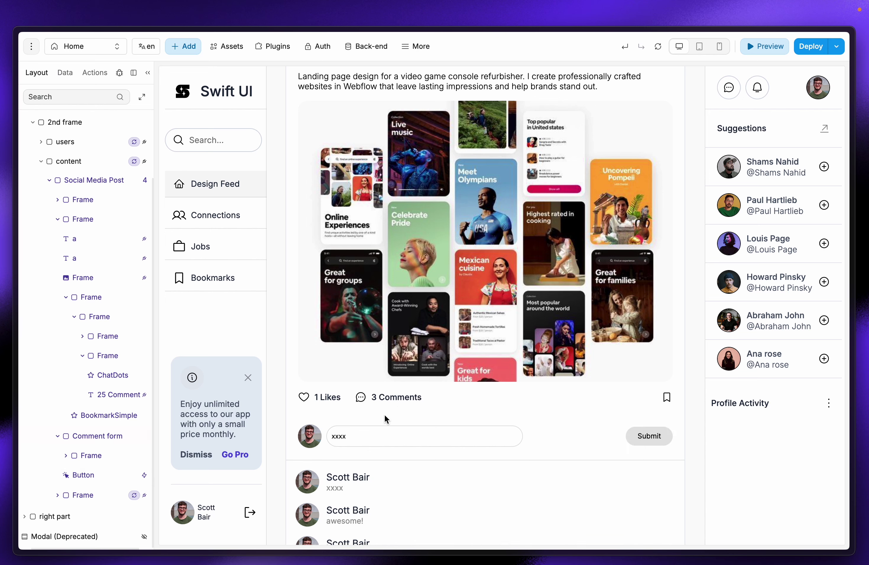
double_click(371, 400)
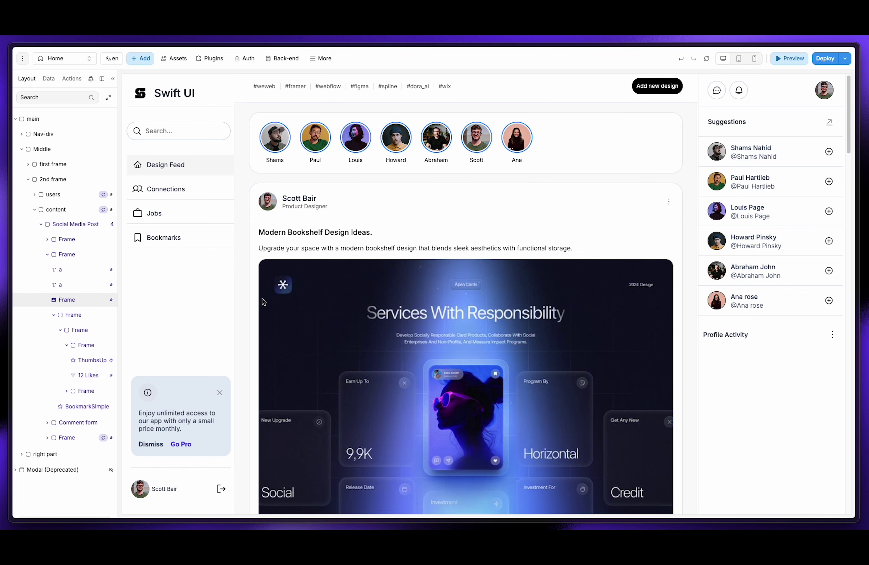
Step: Test liking and unliking the "Modern Bookshelf Design Ideas." post in the preview, checking its like count, and return to the editor
scroll(263, 303, down, 9)
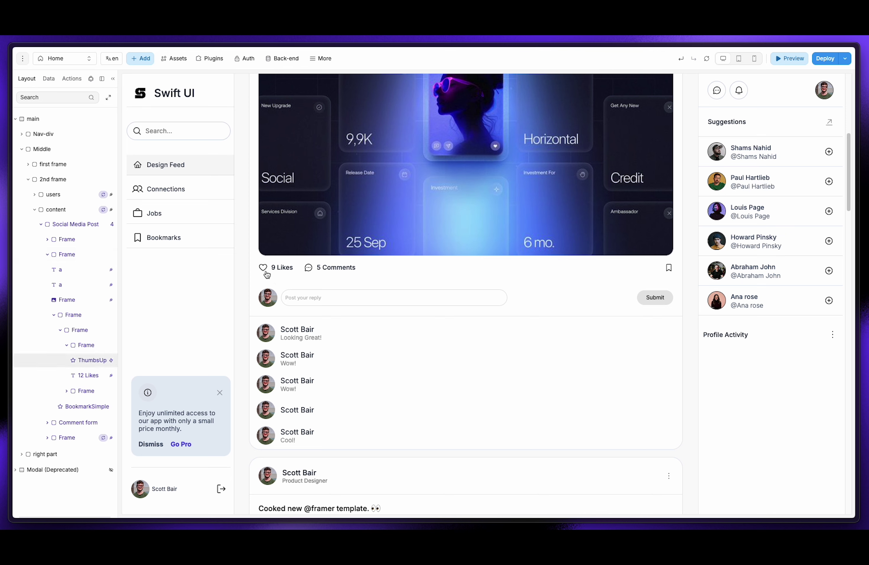
click(265, 270)
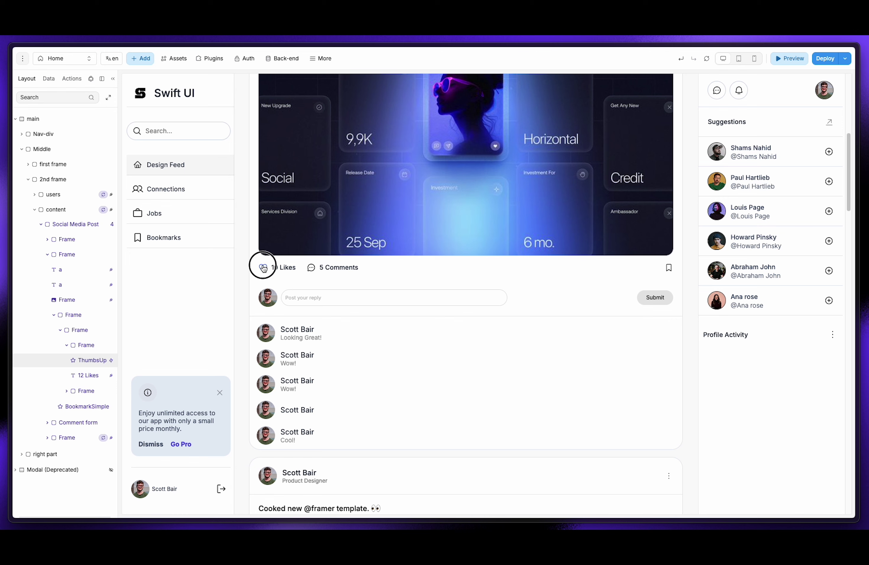
click(264, 270)
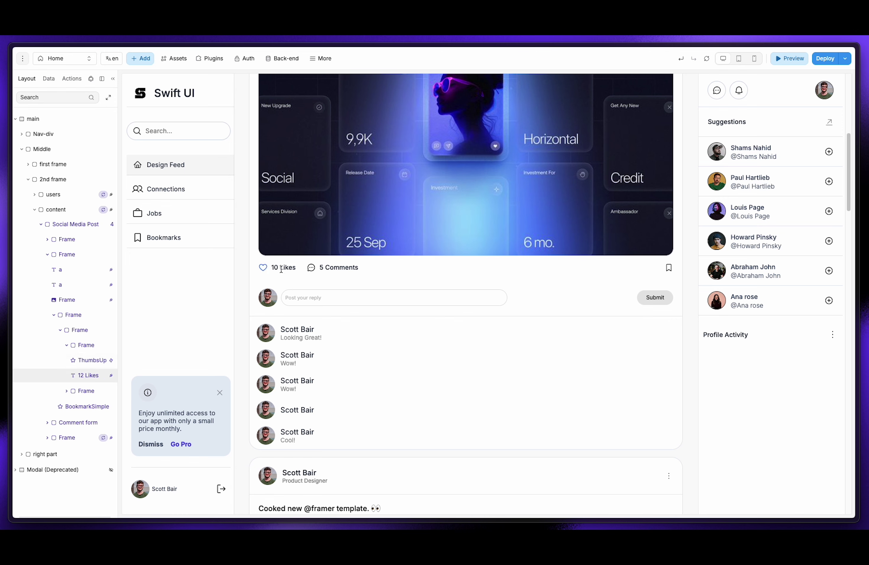
click(263, 269)
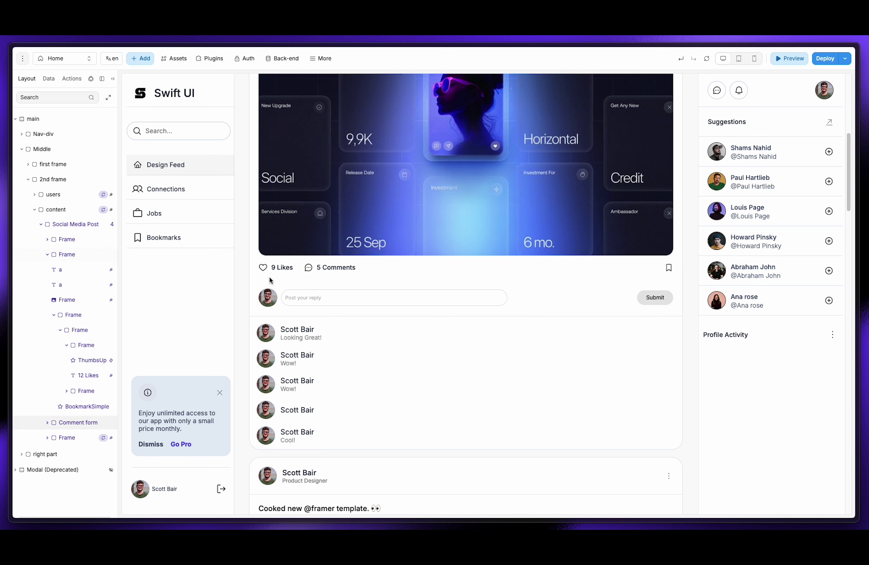
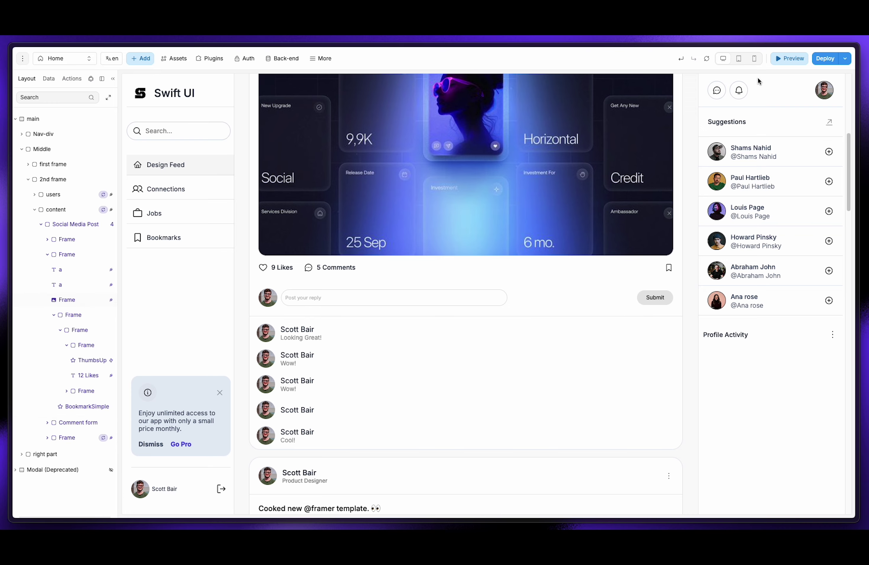
click(791, 61)
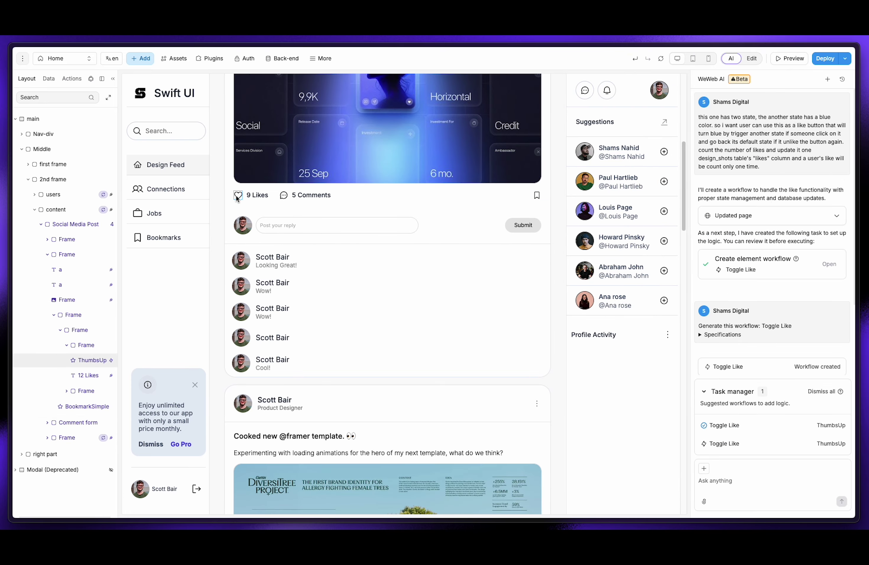
Step: Select the heart icon under the "Modern Bookshelf Design Ideas." post and inspect its Liked state's settings in edit mode
scroll(237, 199, up, 3)
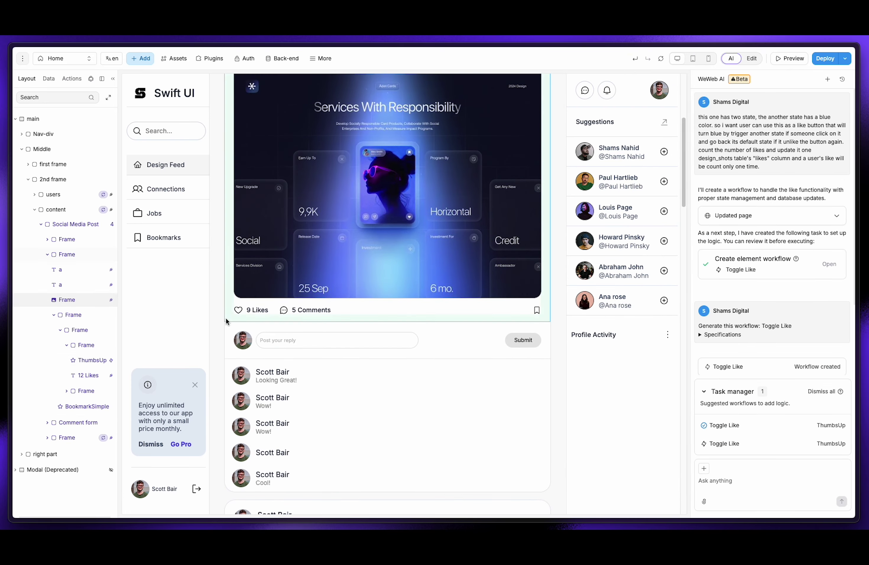
click(239, 310)
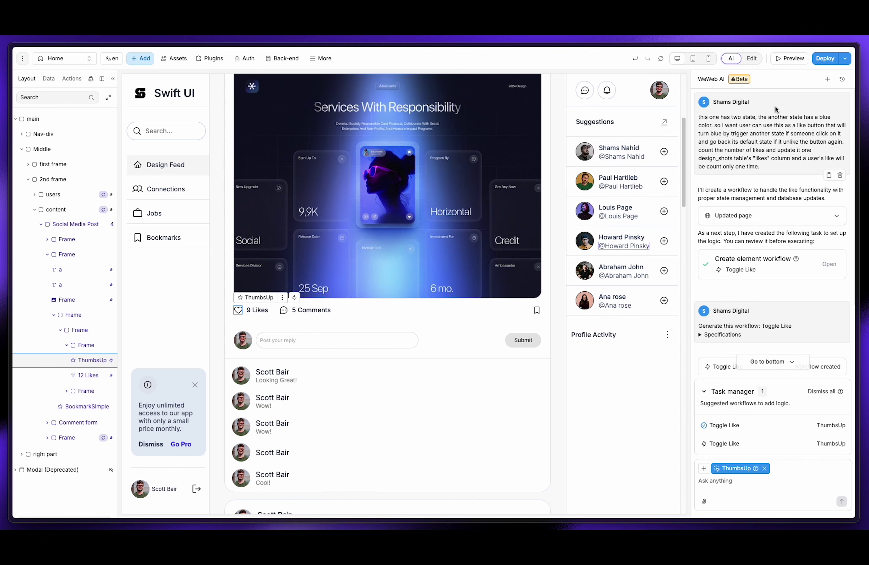
click(752, 59)
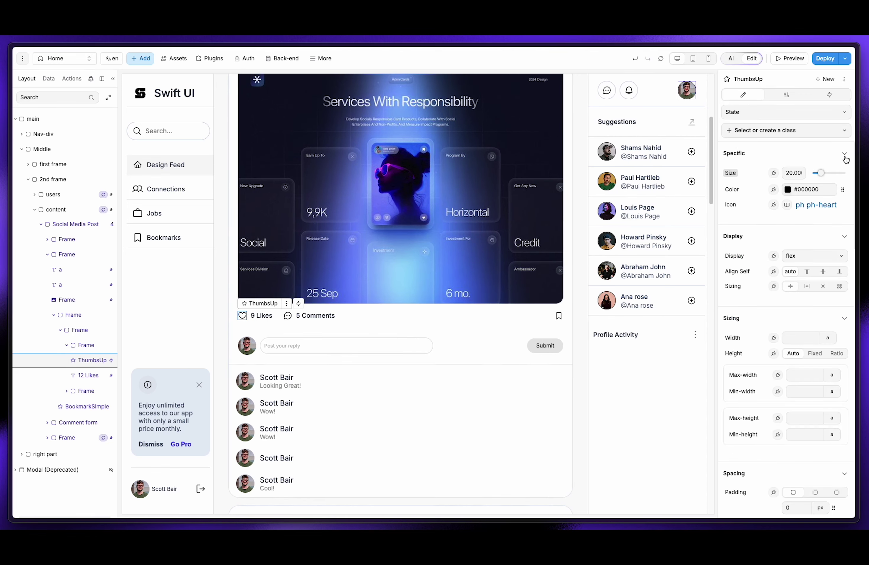
click(806, 112)
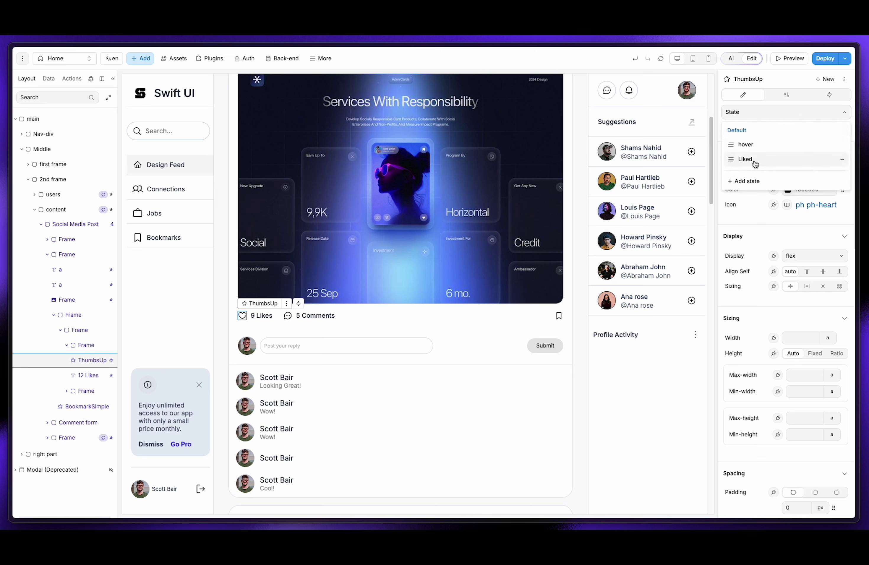
click(745, 160)
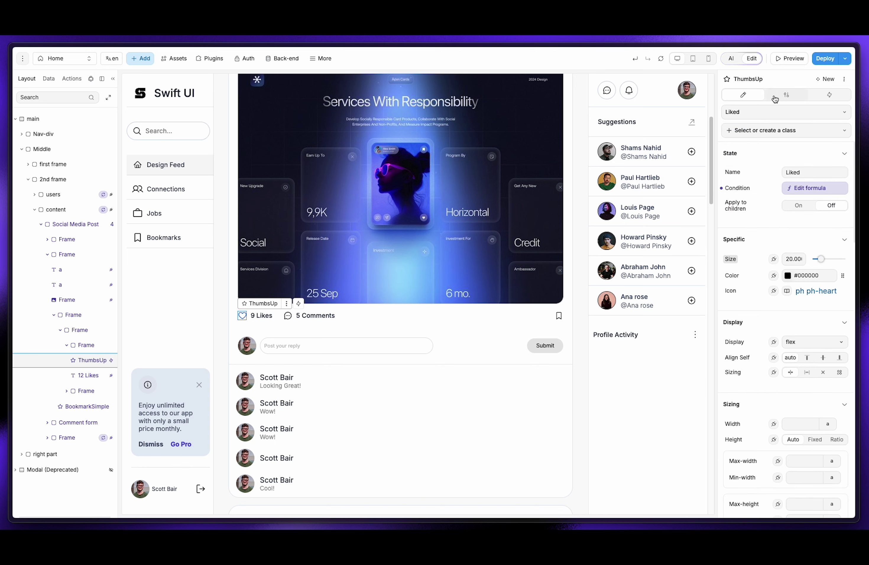
Step: Set the heart icon's color to #FFC505 in its hover state
click(766, 114)
click(762, 147)
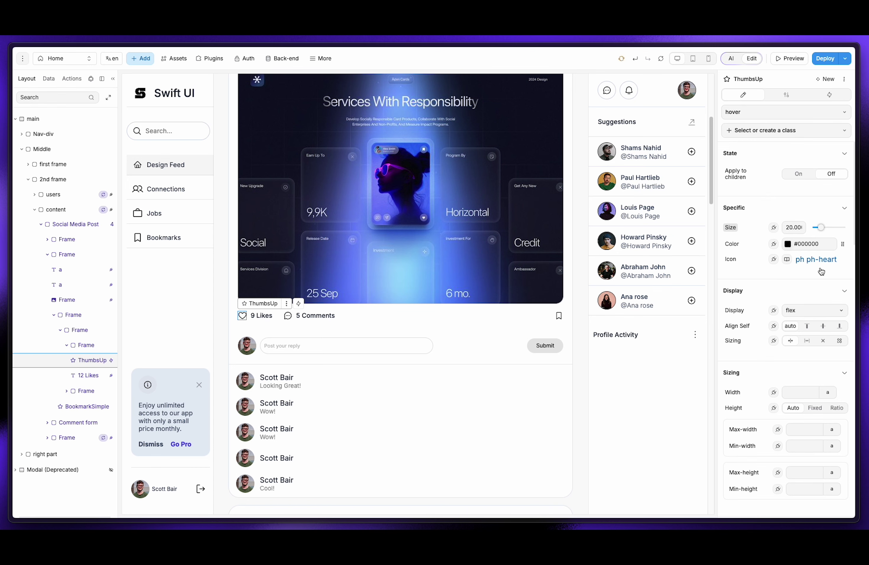
click(767, 116)
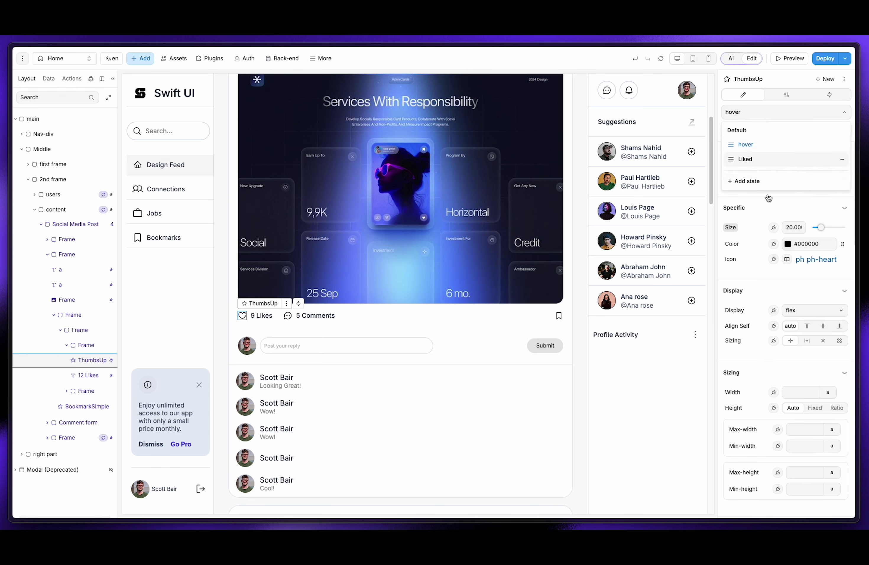
click(752, 235)
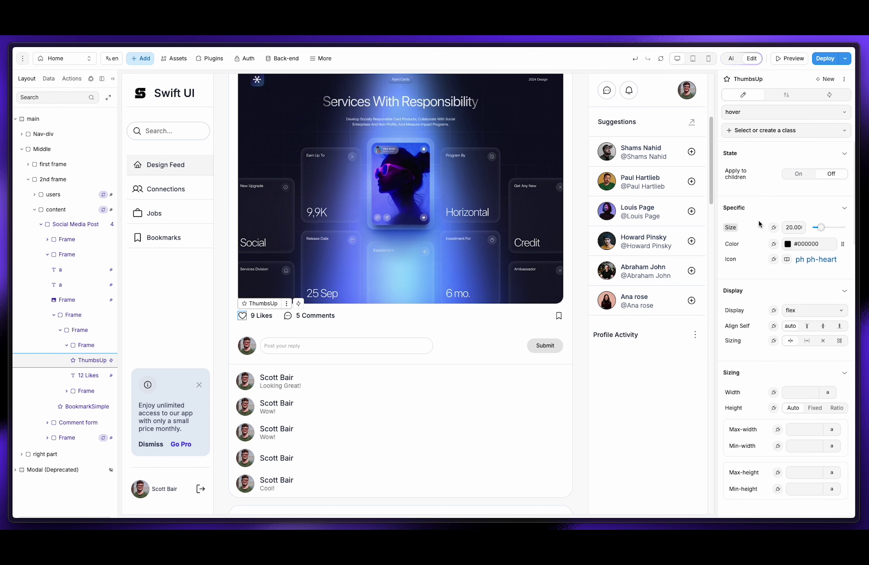
click(754, 117)
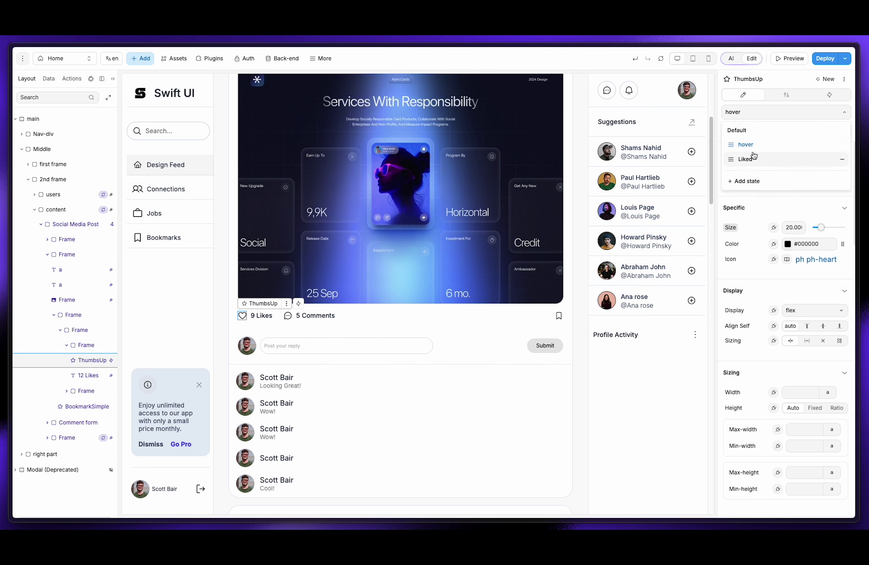
click(788, 244)
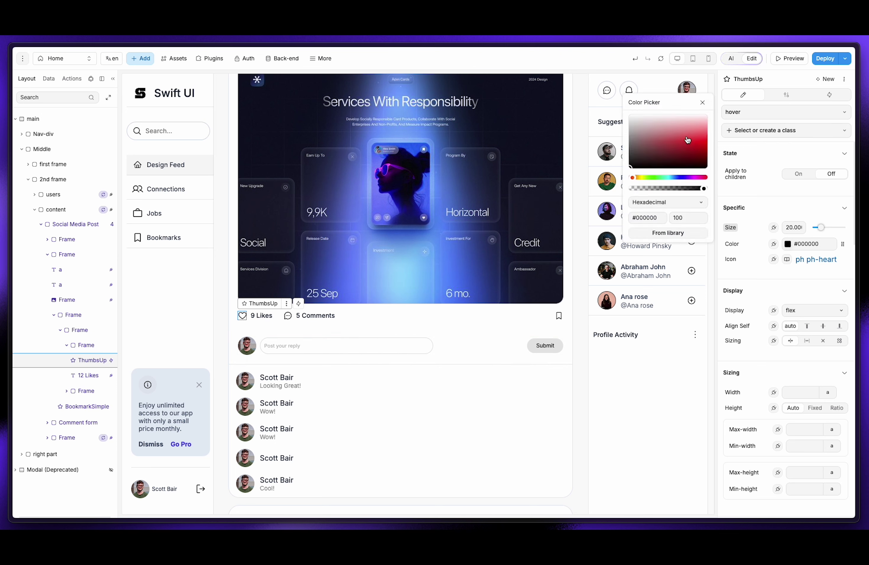
click(668, 177)
drag(668, 177, 642, 177)
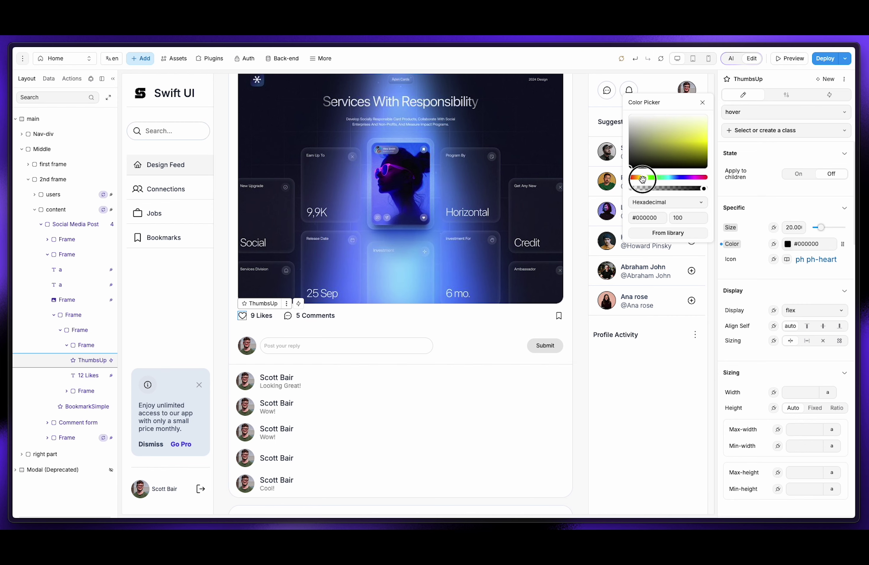
drag(694, 142, 711, 142)
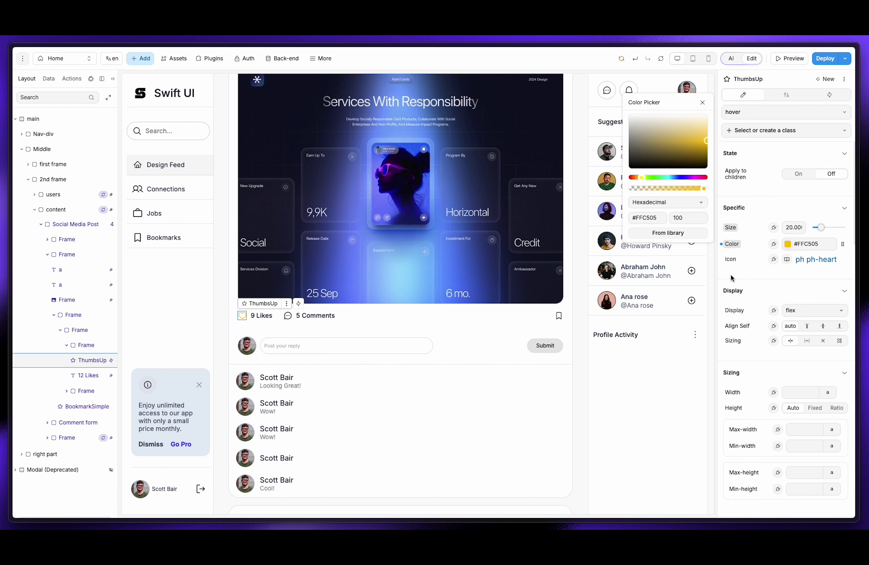
Step: Preview the page, test liking and unliking the "Modern Bookshelf Design Ideas." post with the restyled heart, and return to the editor
click(793, 59)
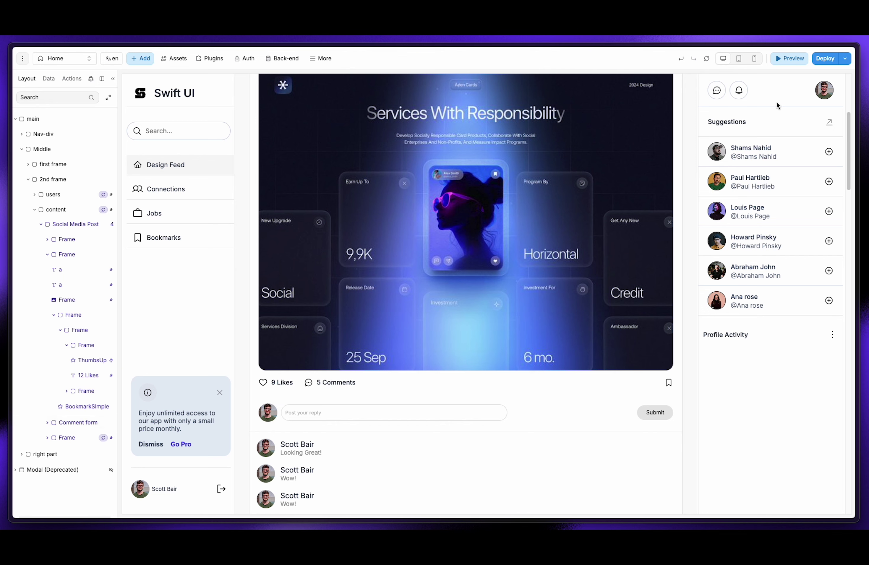
click(263, 383)
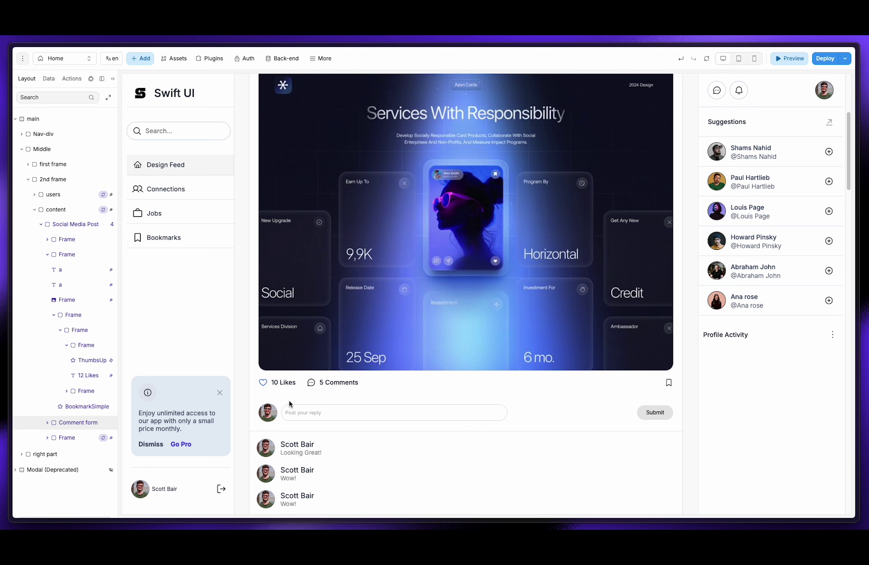
click(775, 62)
click(732, 59)
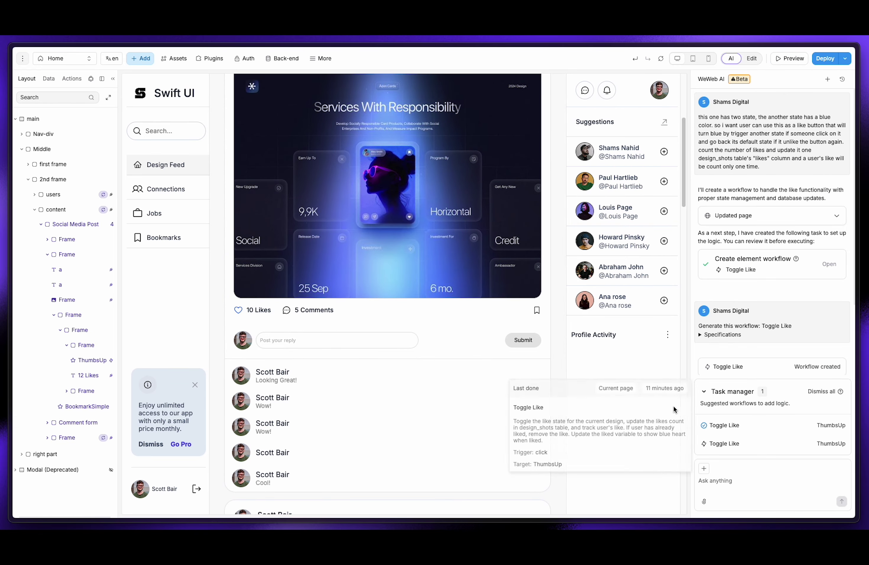
click(239, 311)
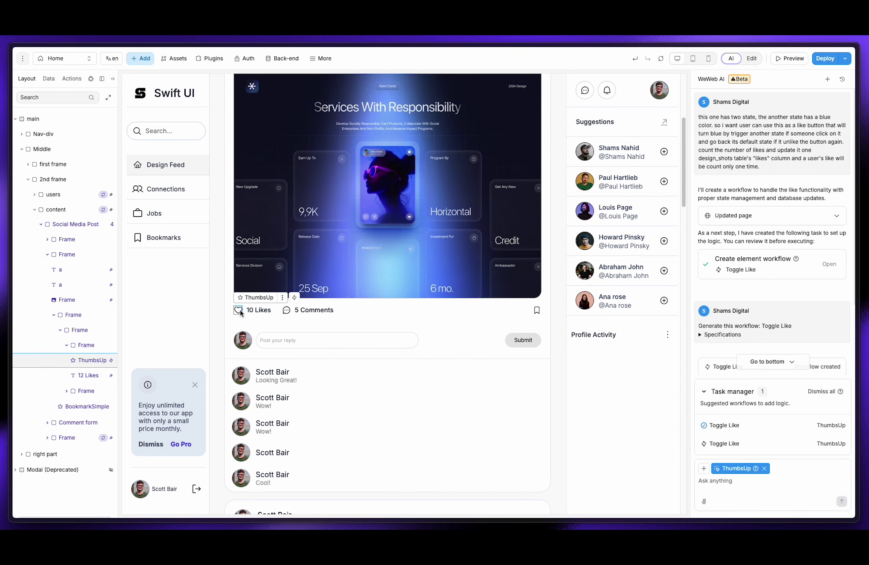
click(792, 58)
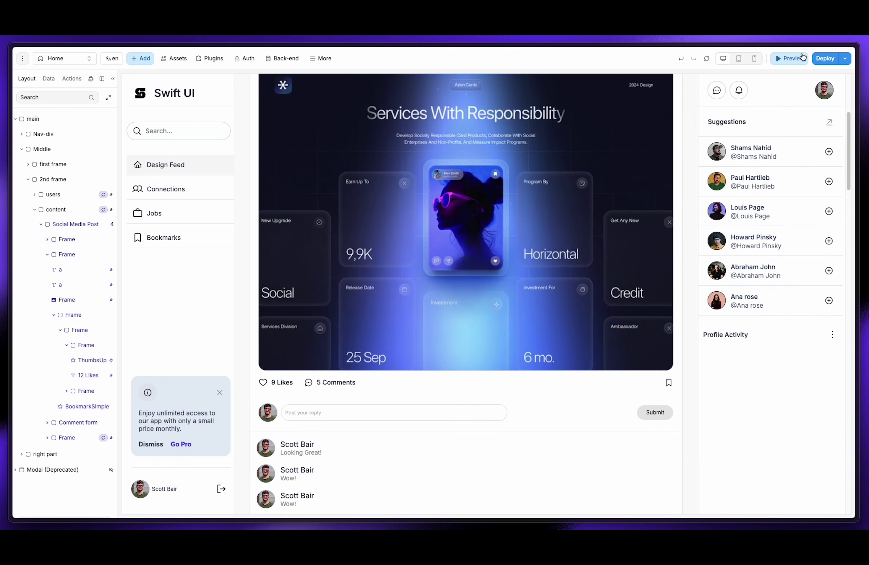
click(790, 59)
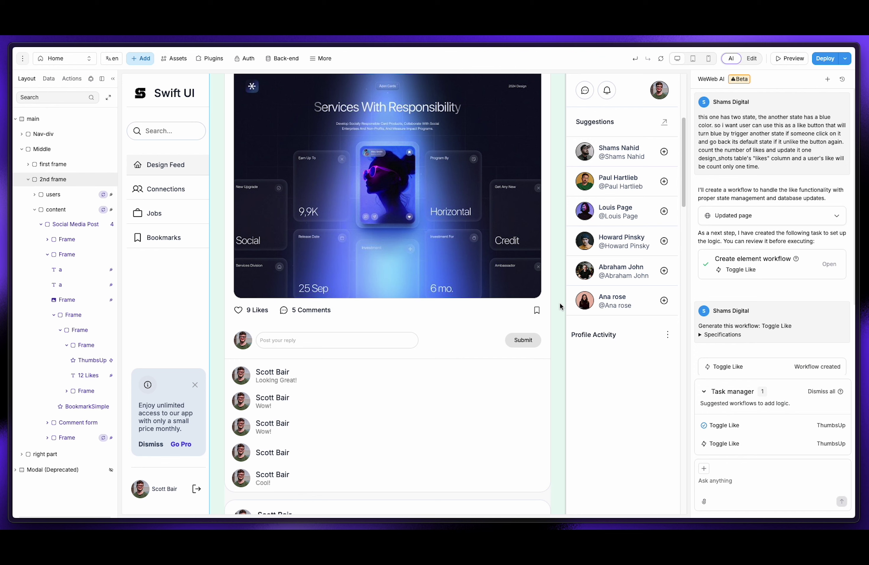
Step: Copy the earlier like-button request into a new AI prompt targeting the heart icon, and remove the mistakenly pasted image
click(239, 312)
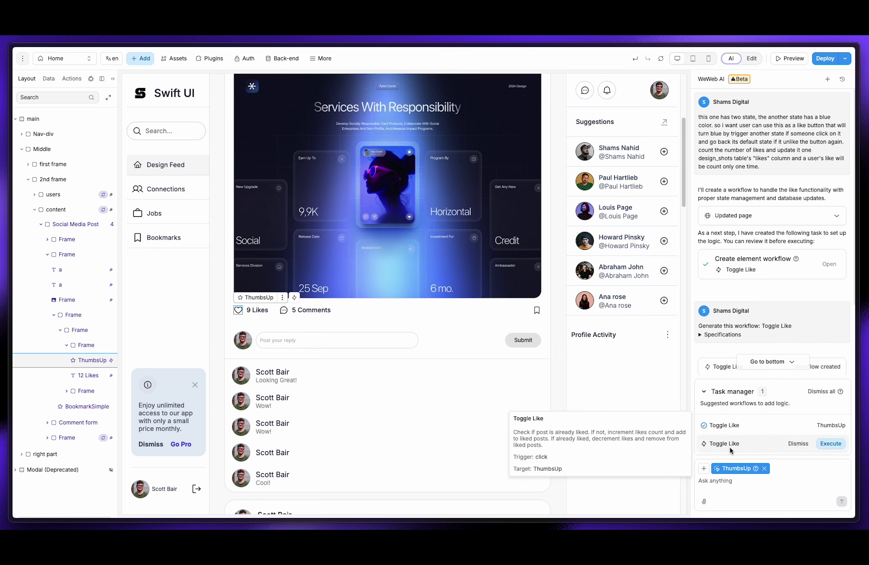
key(ctrl+v)
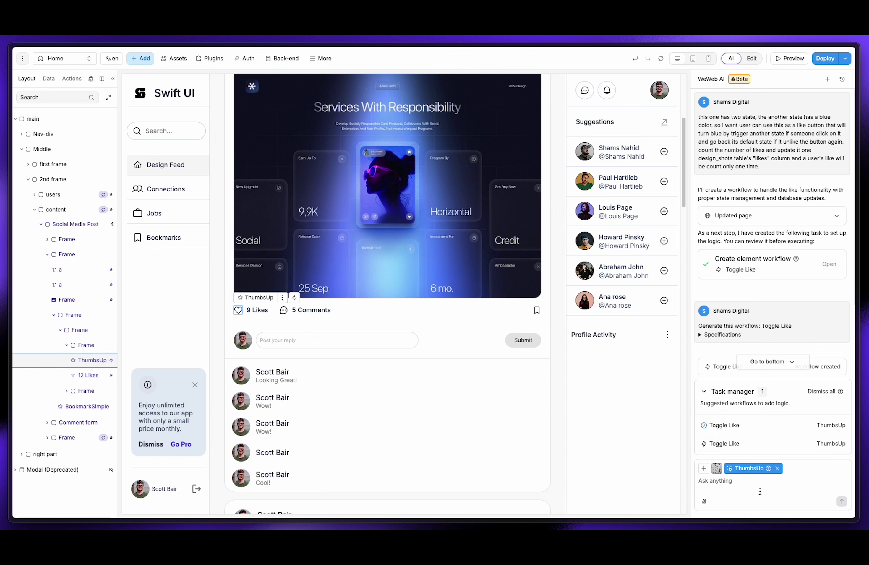
click(717, 470)
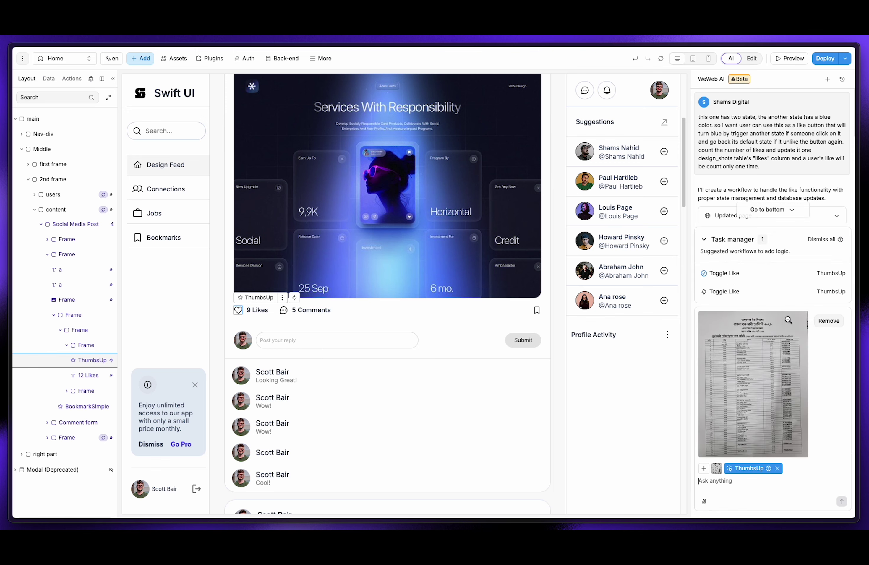
click(797, 330)
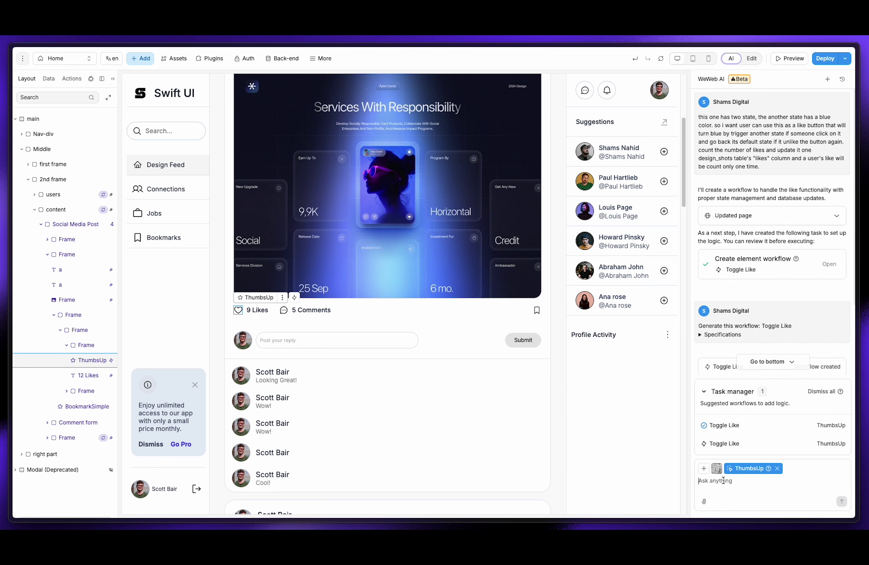
drag(698, 116, 794, 164)
key(ctrl+c)
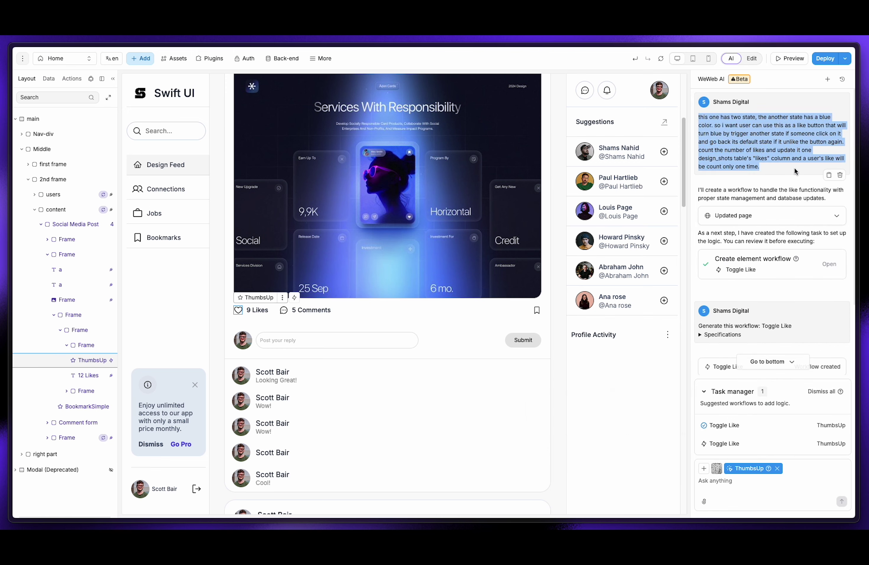
click(722, 471)
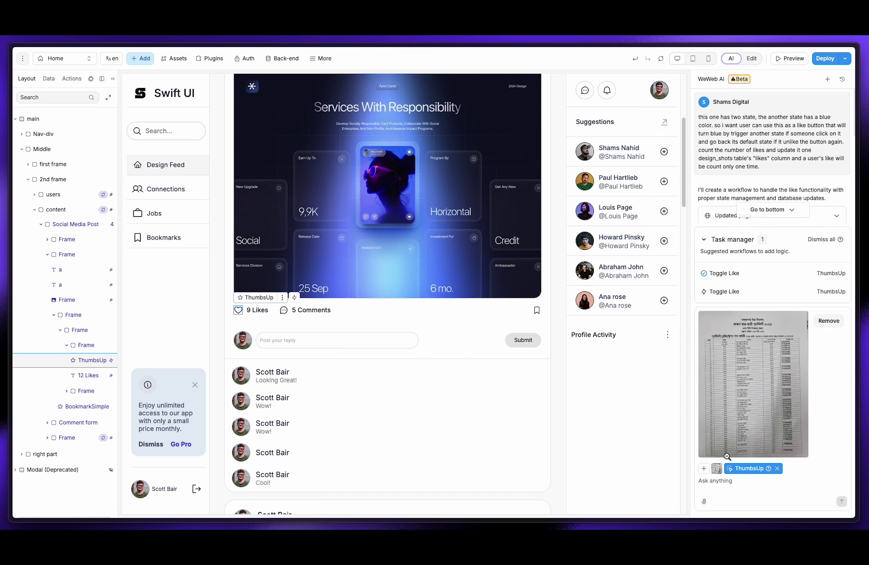
click(830, 322)
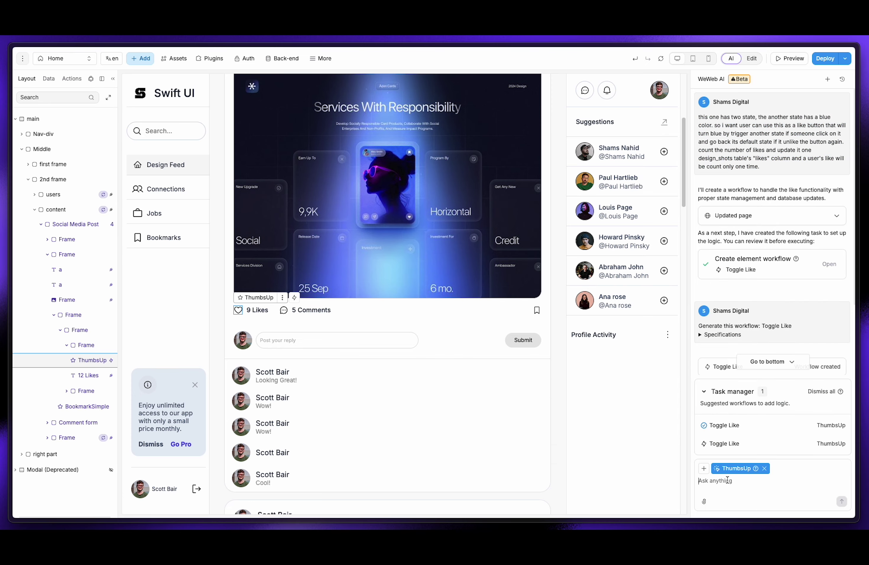
key(ctrl+v)
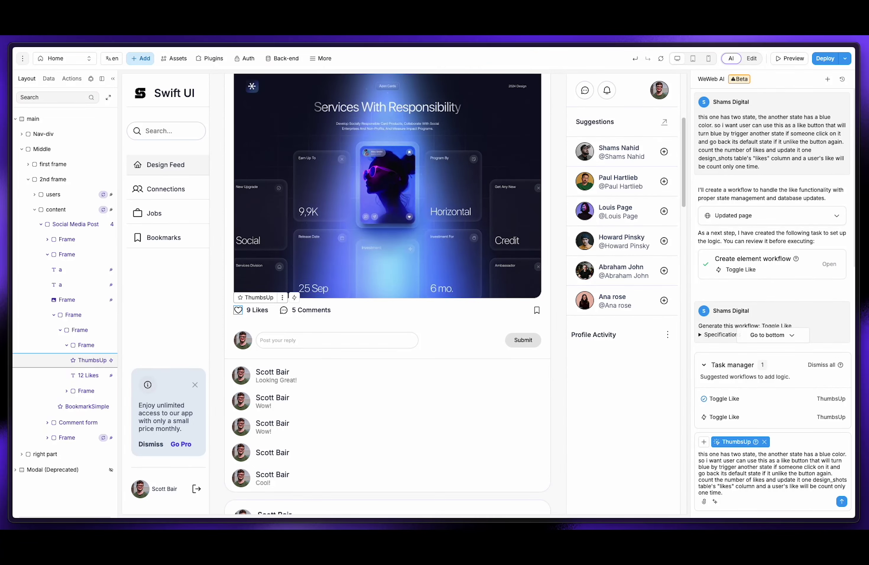
Step: Examine the likes column of the design_shots table in Supabase, and review the latest AI reply about the like workflow in WeWeb
mouse_move(7, 236)
click(39, 235)
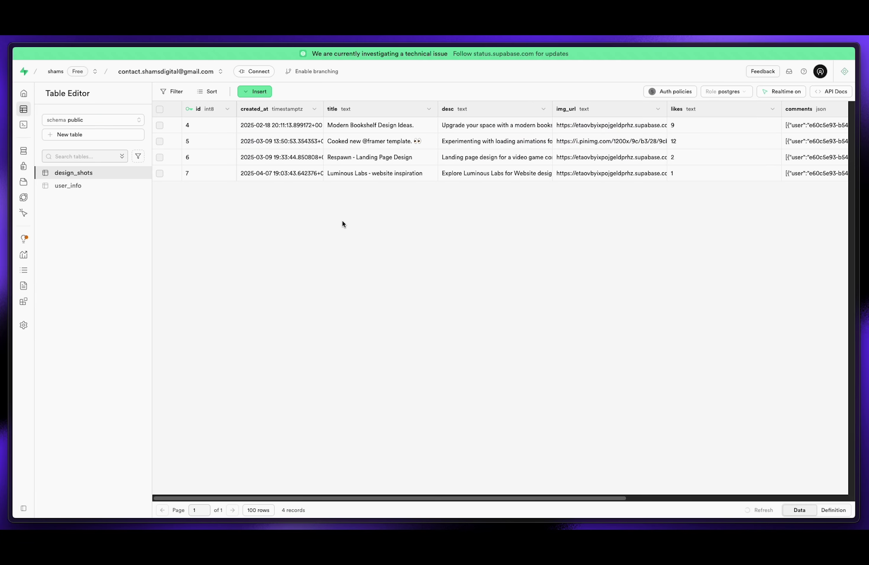
mouse_move(9, 165)
mouse_move(9, 208)
click(39, 236)
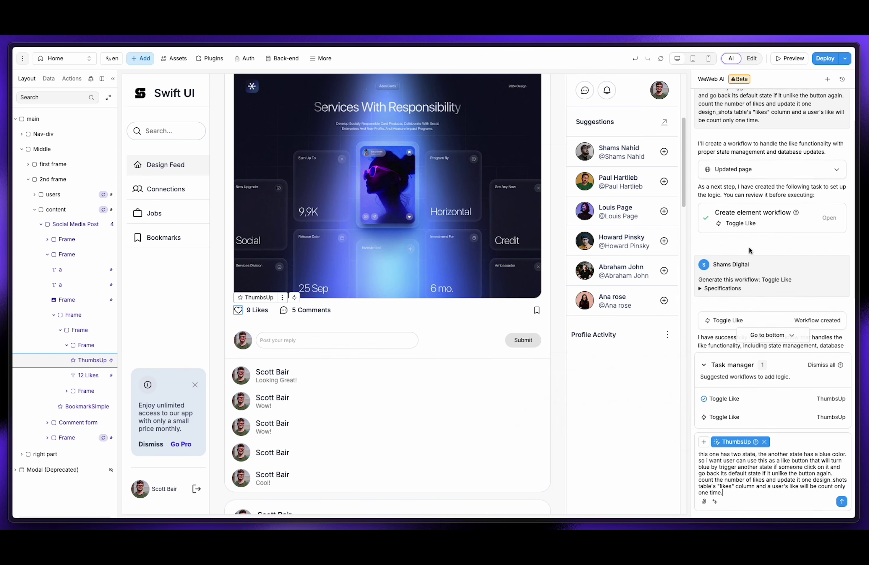
click(780, 334)
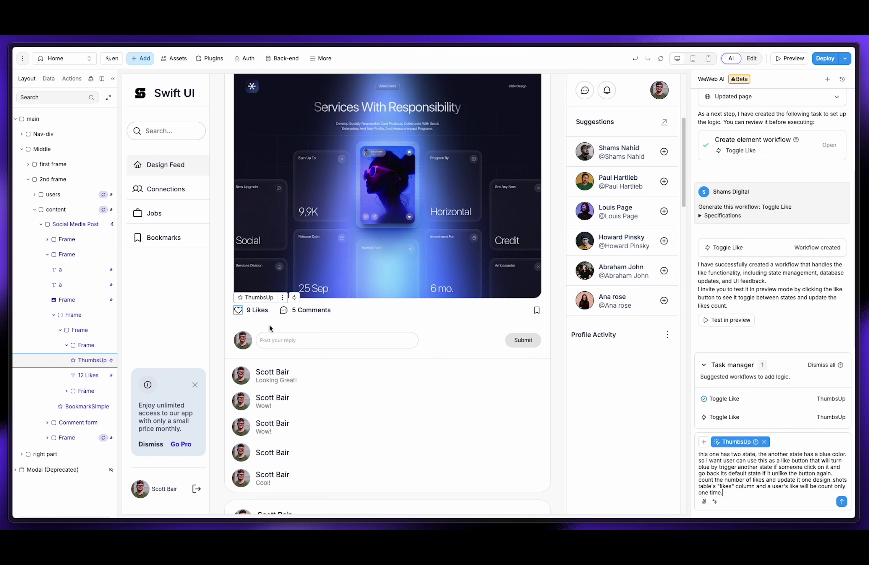
Step: Like the "Modern Bookshelf Design Ideas." post in the preview, and check its likes in Supabase after reloading the design_shots table
mouse_move(803, 411)
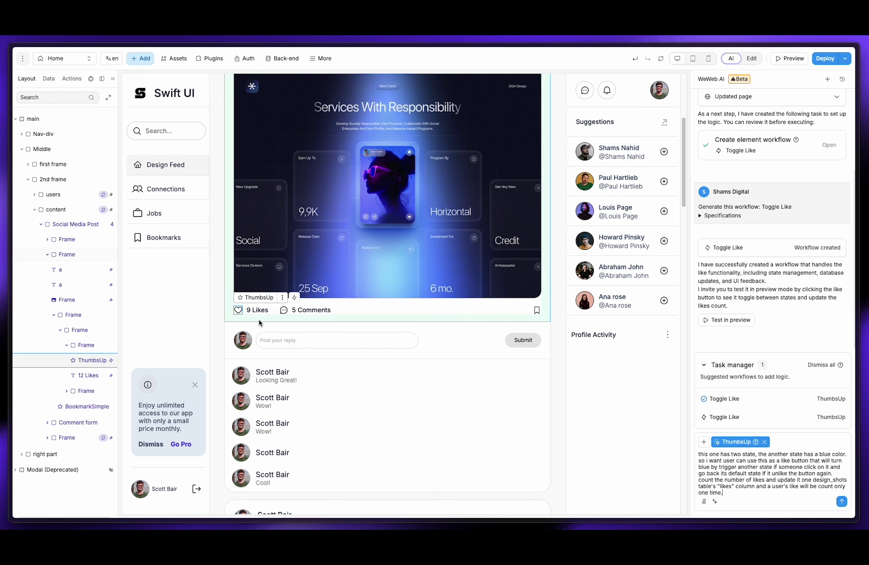
click(793, 59)
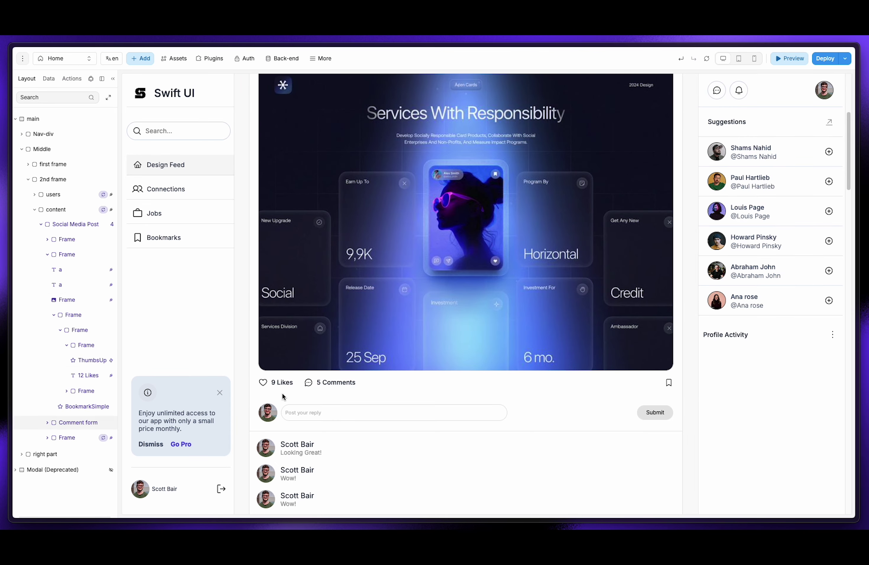
click(263, 383)
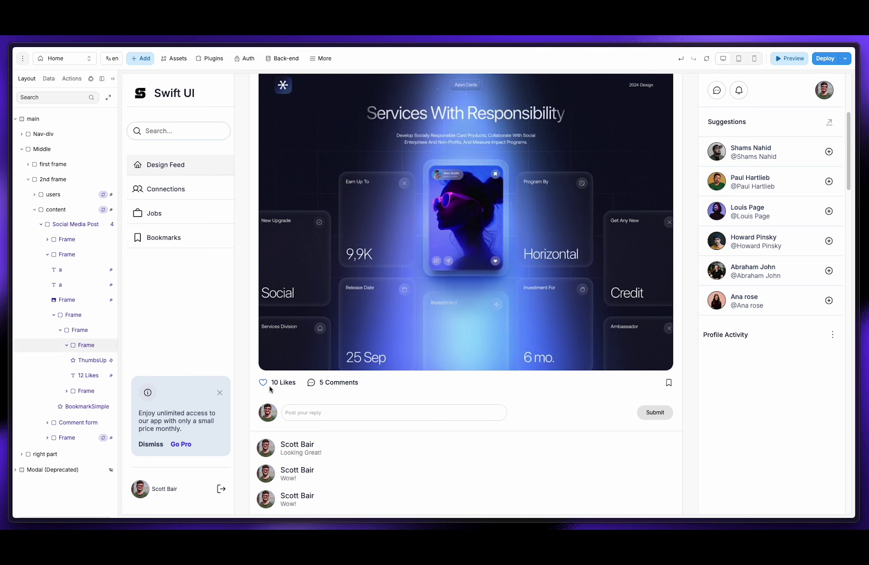
mouse_move(11, 257)
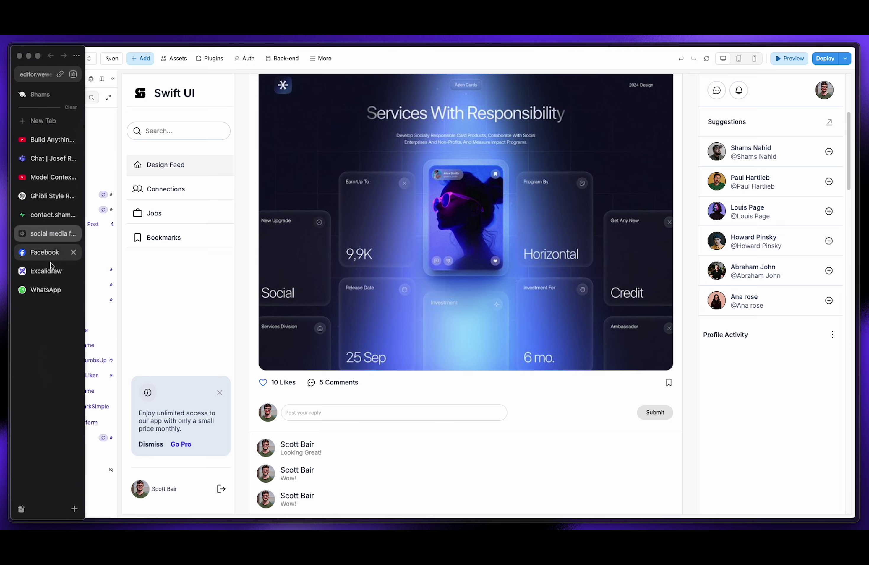
click(44, 215)
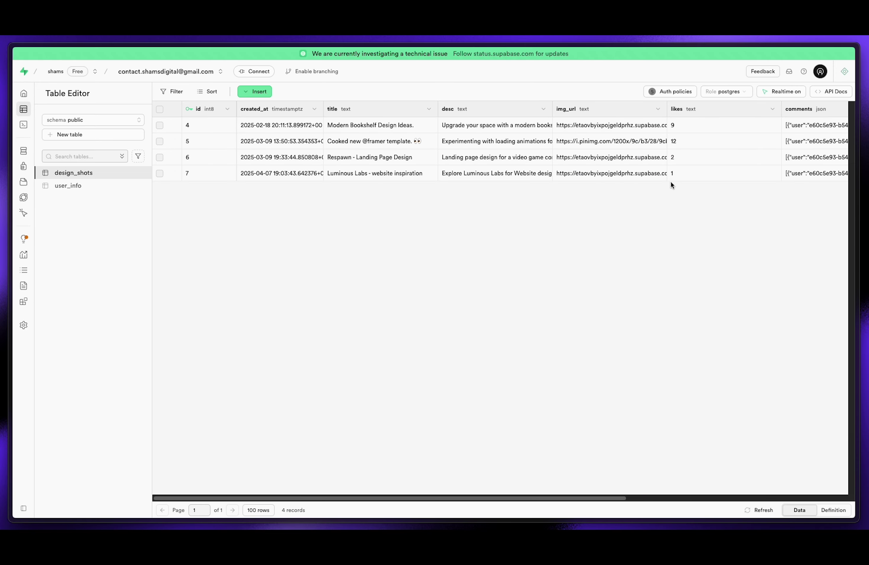
key(super+r)
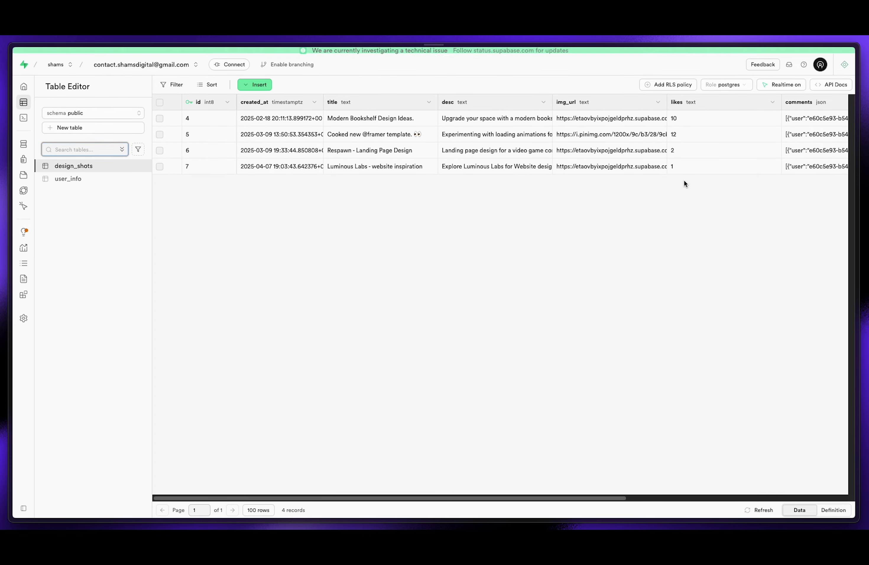
Step: Unlike the "Modern Bookshelf Design Ideas." post in WeWeb, and check its likes in Supabase after reloading the design_shots table
mouse_move(7, 231)
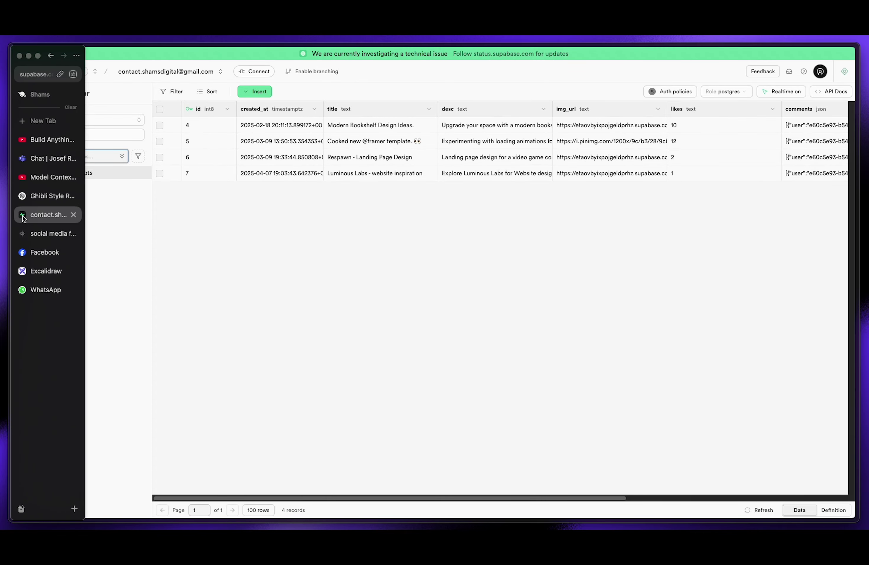
click(44, 233)
click(263, 382)
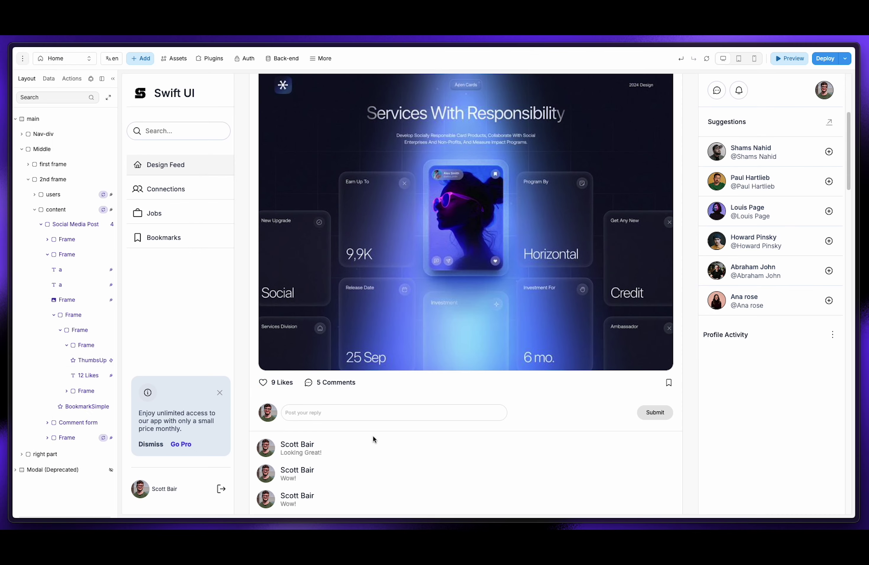
mouse_move(9, 205)
click(41, 215)
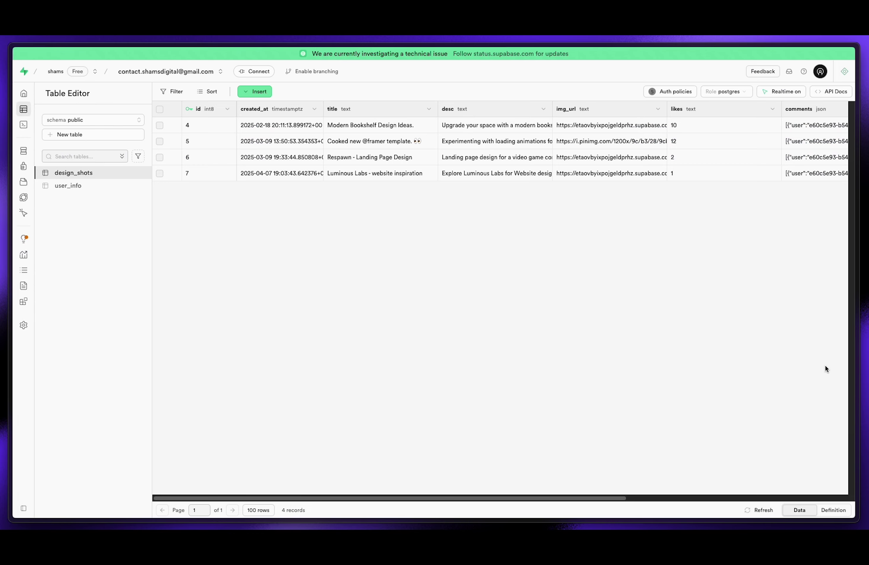
key(super+r)
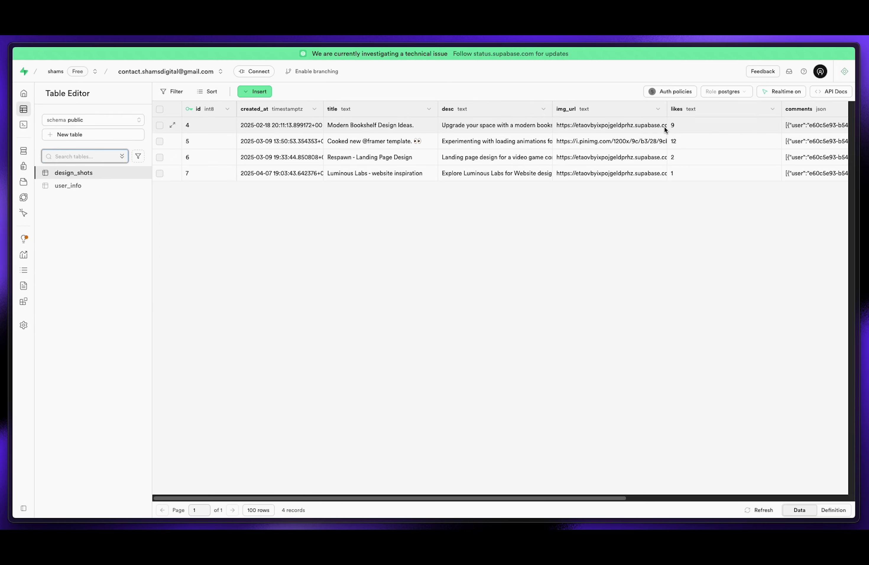
Step: Switch back to the WeWeb editor and bring the beginning of the design feed into view
mouse_move(9, 220)
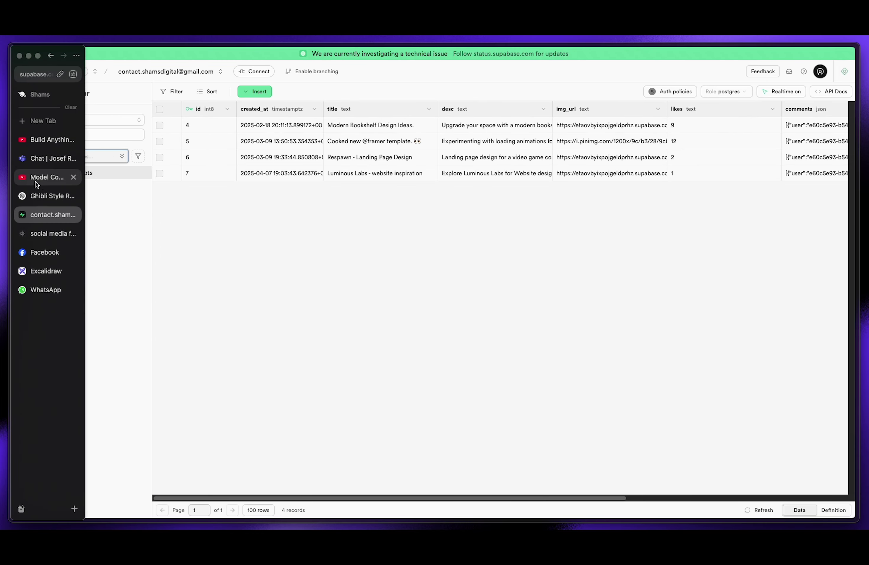
click(41, 233)
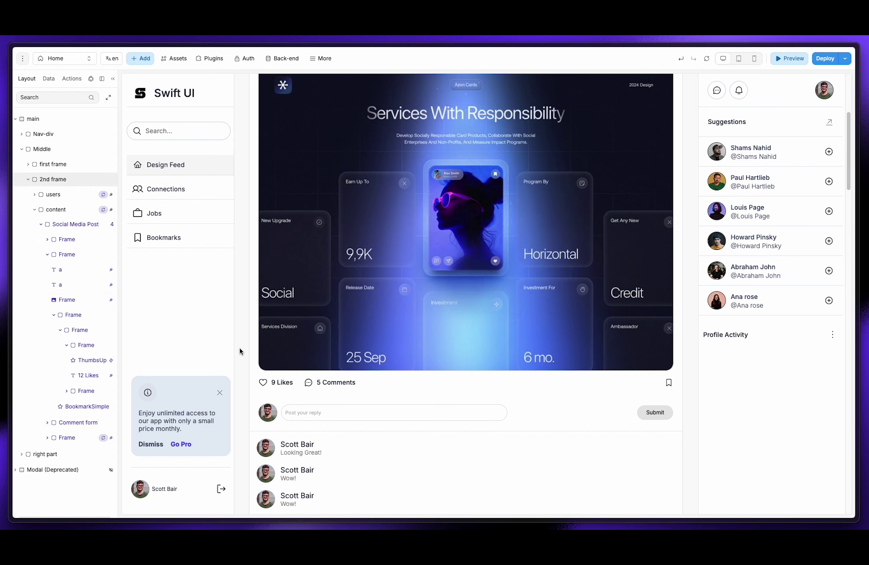
scroll(240, 346, up, 5)
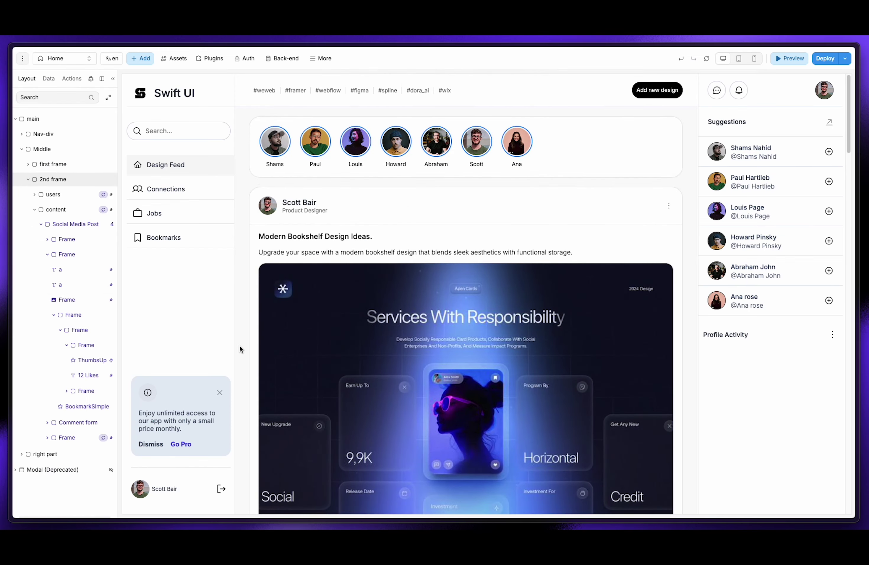